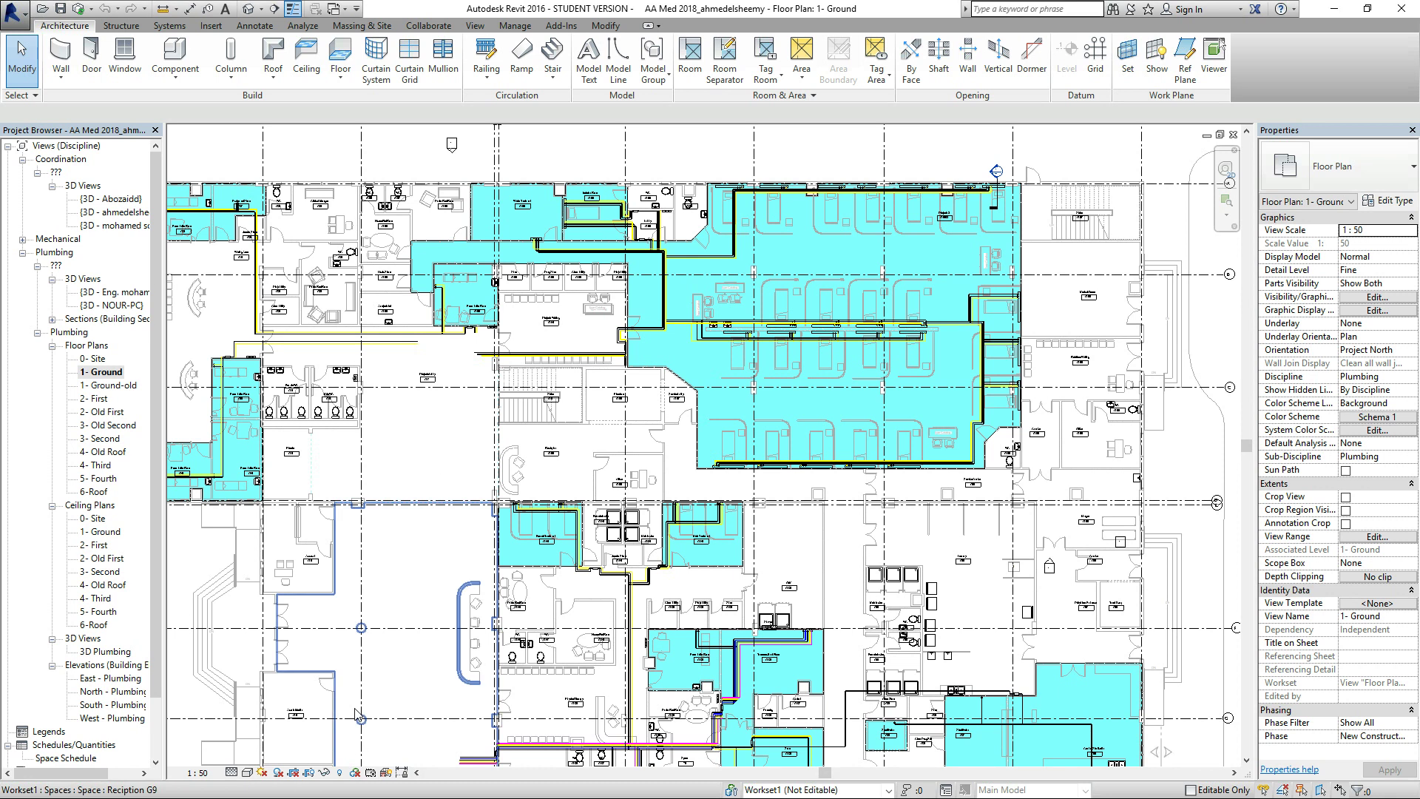
# Inspect the Medical Gases room and its surroundings on the ground floor plan.
pyautogui.hotkey('alt', 'Tab')
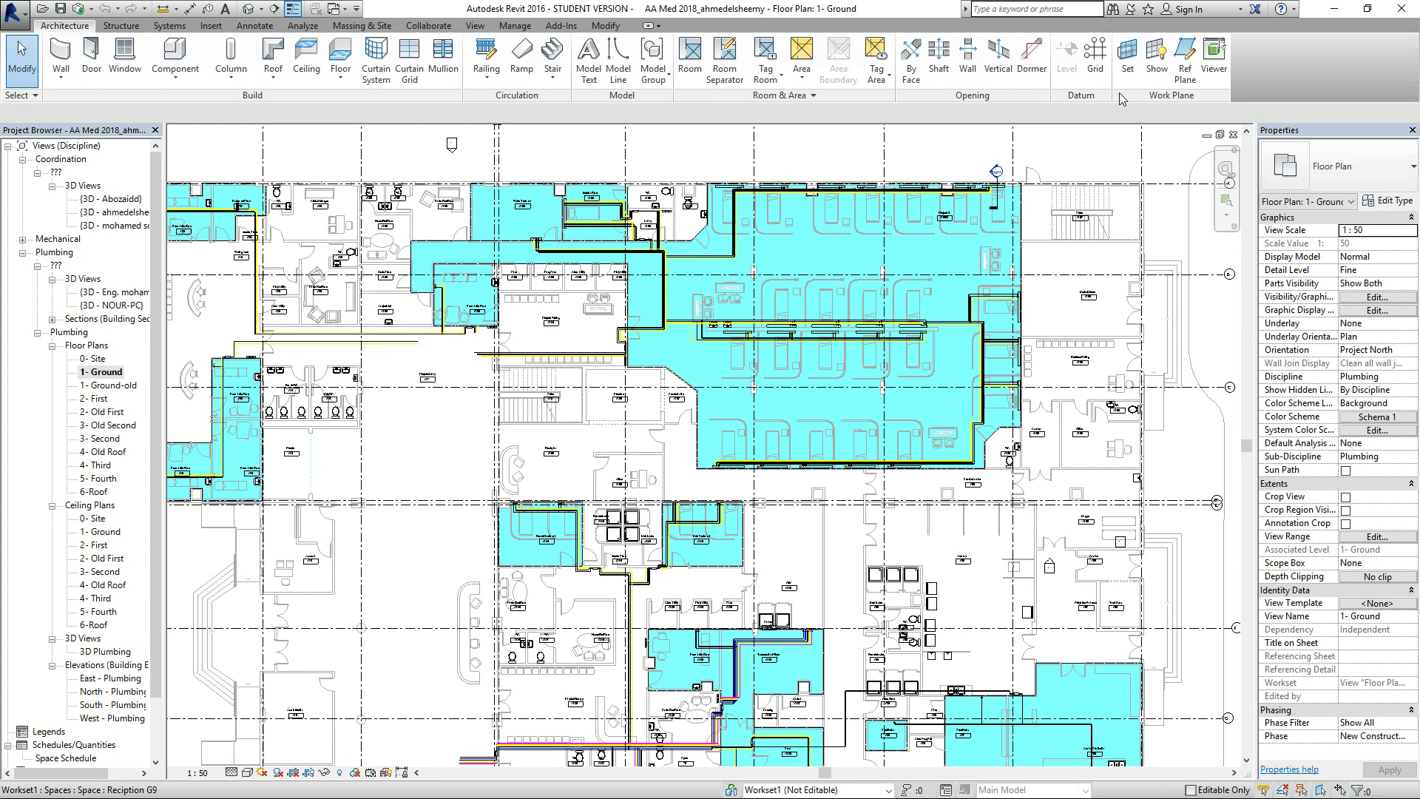
pyautogui.scroll(1, 1116, 250)
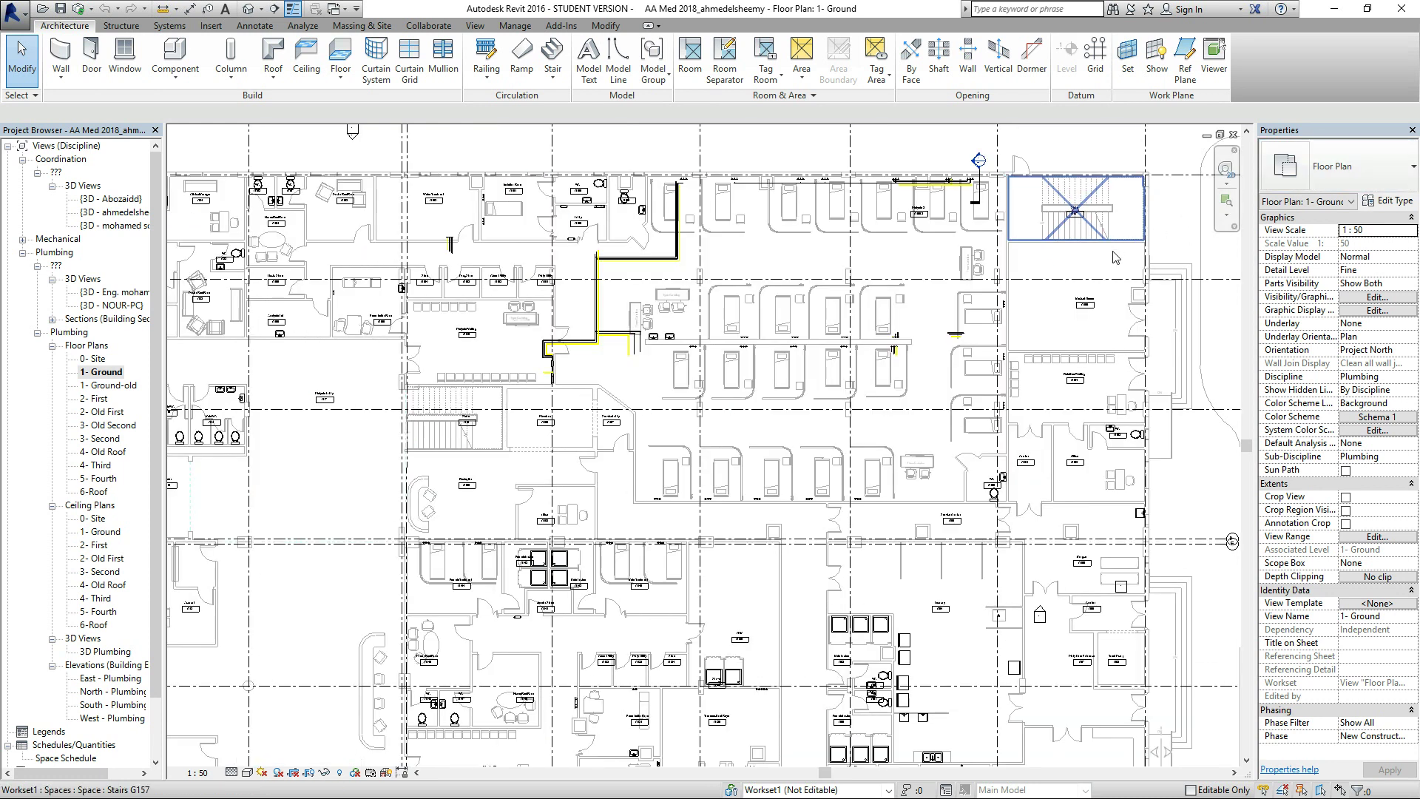
pyautogui.scroll(5, 1043, 494)
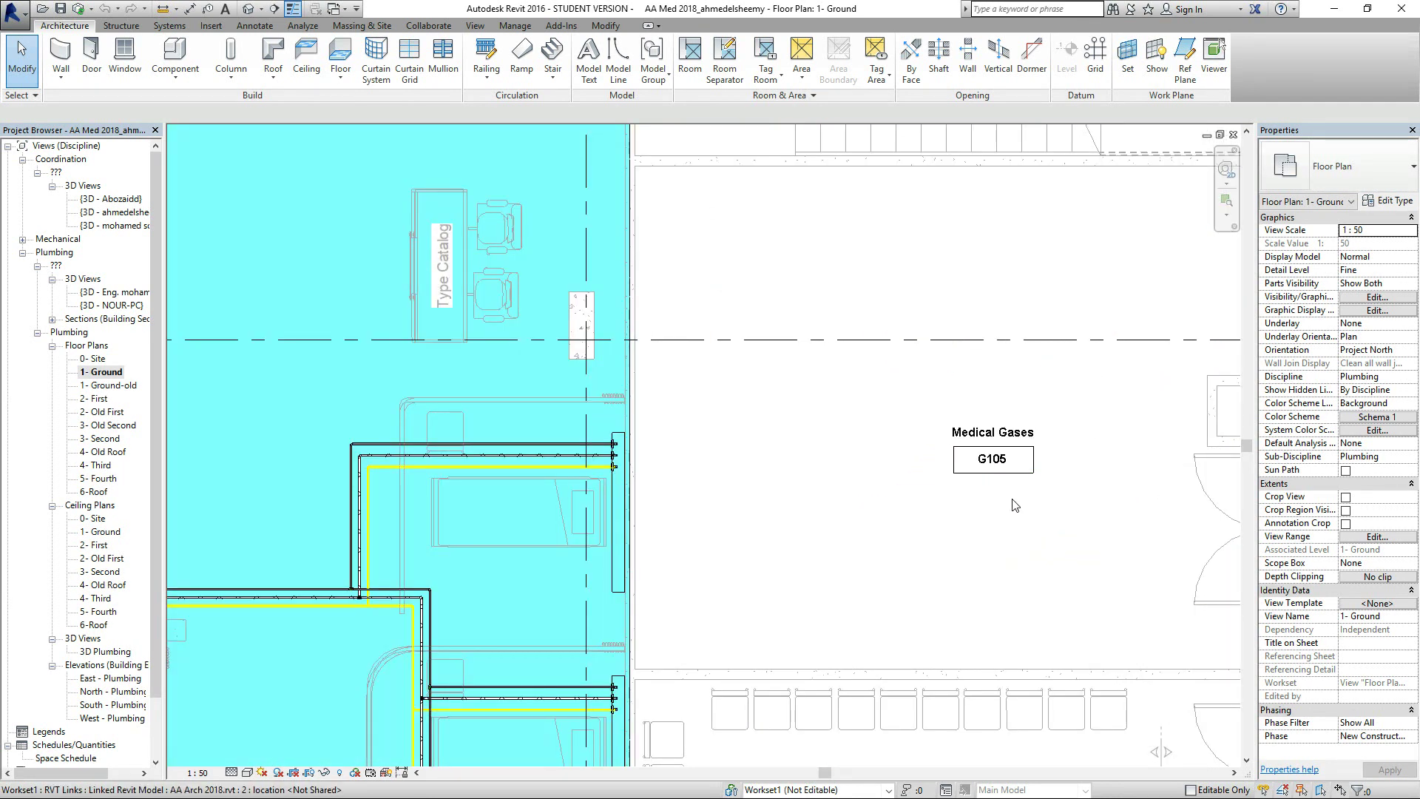
pyautogui.scroll(-2, 873, 449)
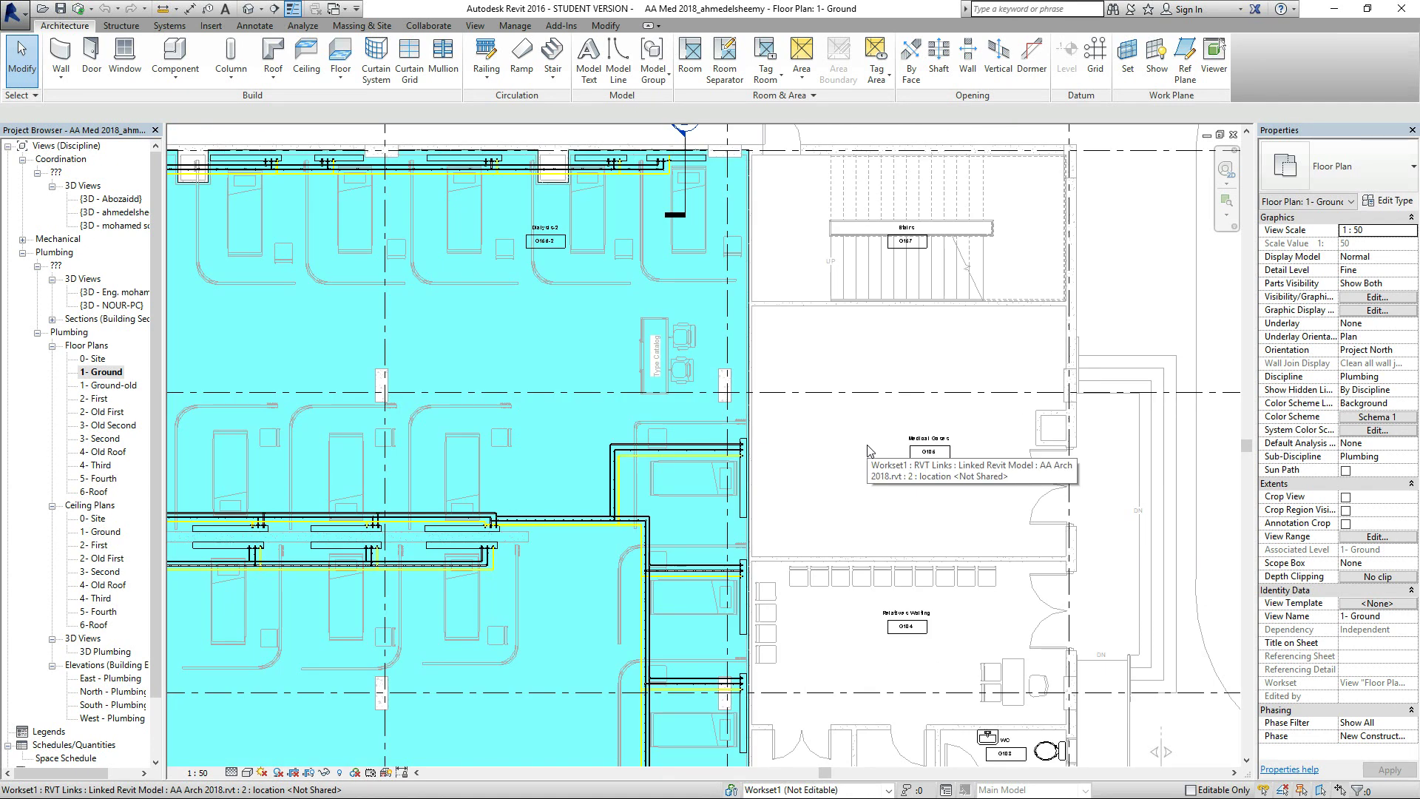
pyautogui.scroll(-1, 867, 449)
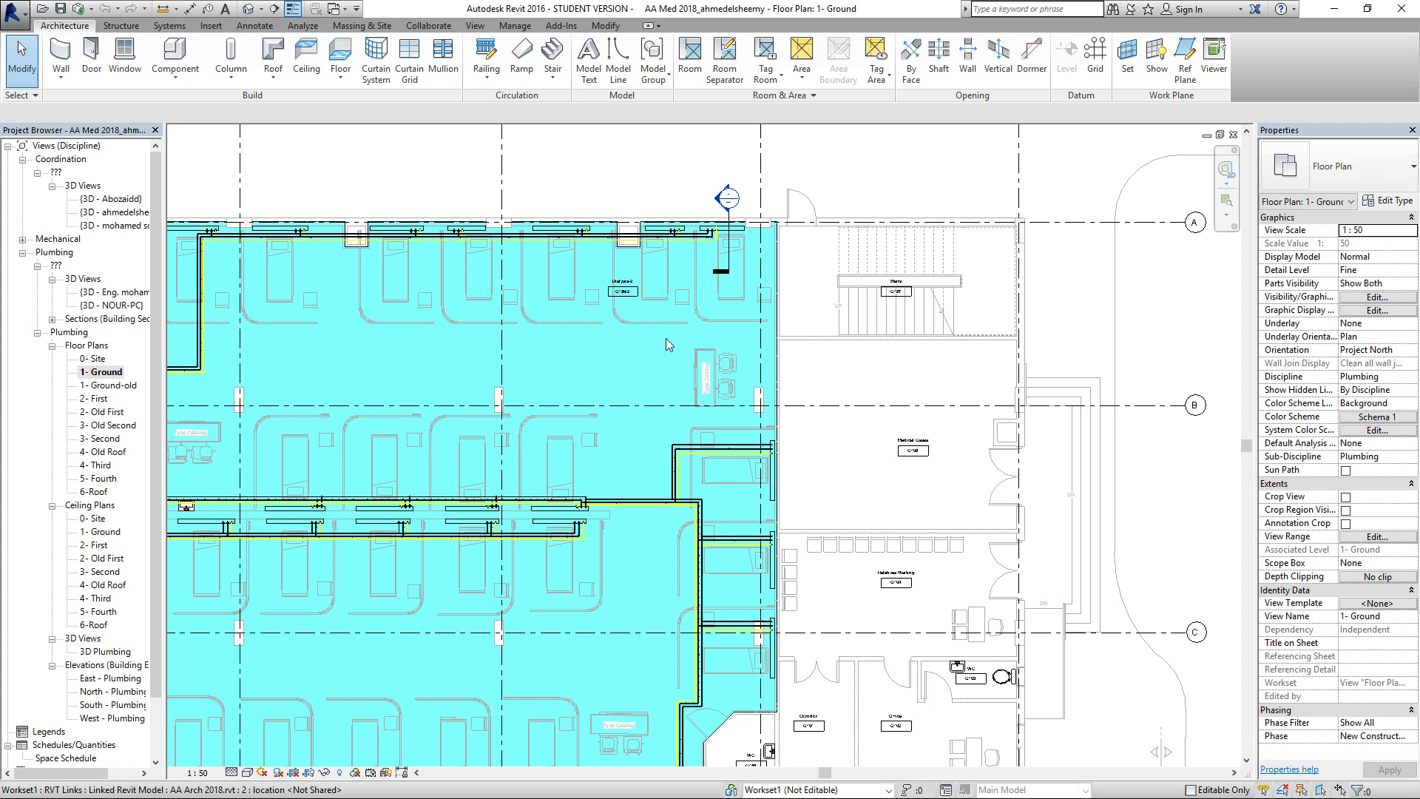
# Open the NFPA_HPxHP_Manifold(STD) family from the Gas Manifold folder under Mechanical Components, Medical Gas in the Imperial Library.
pyautogui.click(42, 9)
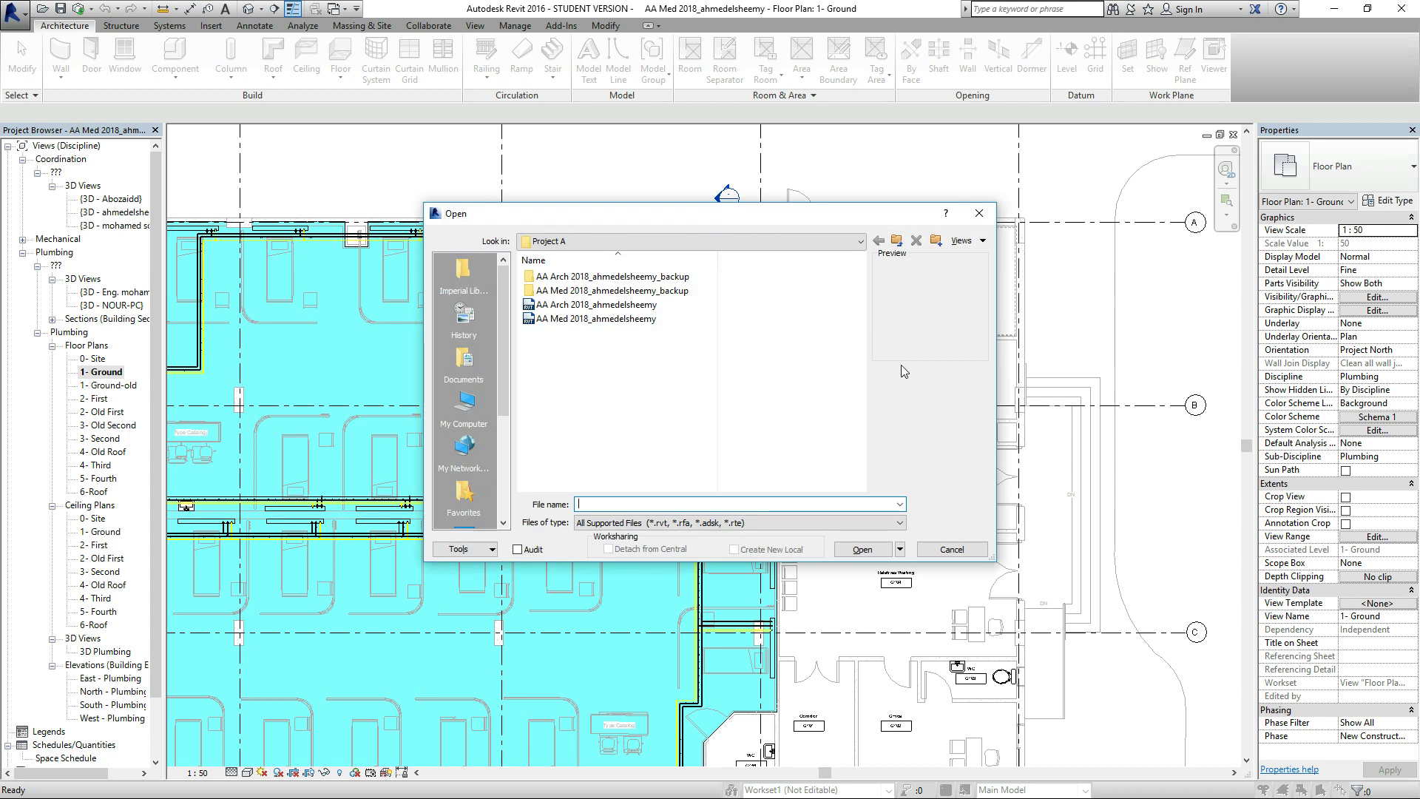
pyautogui.click(475, 287)
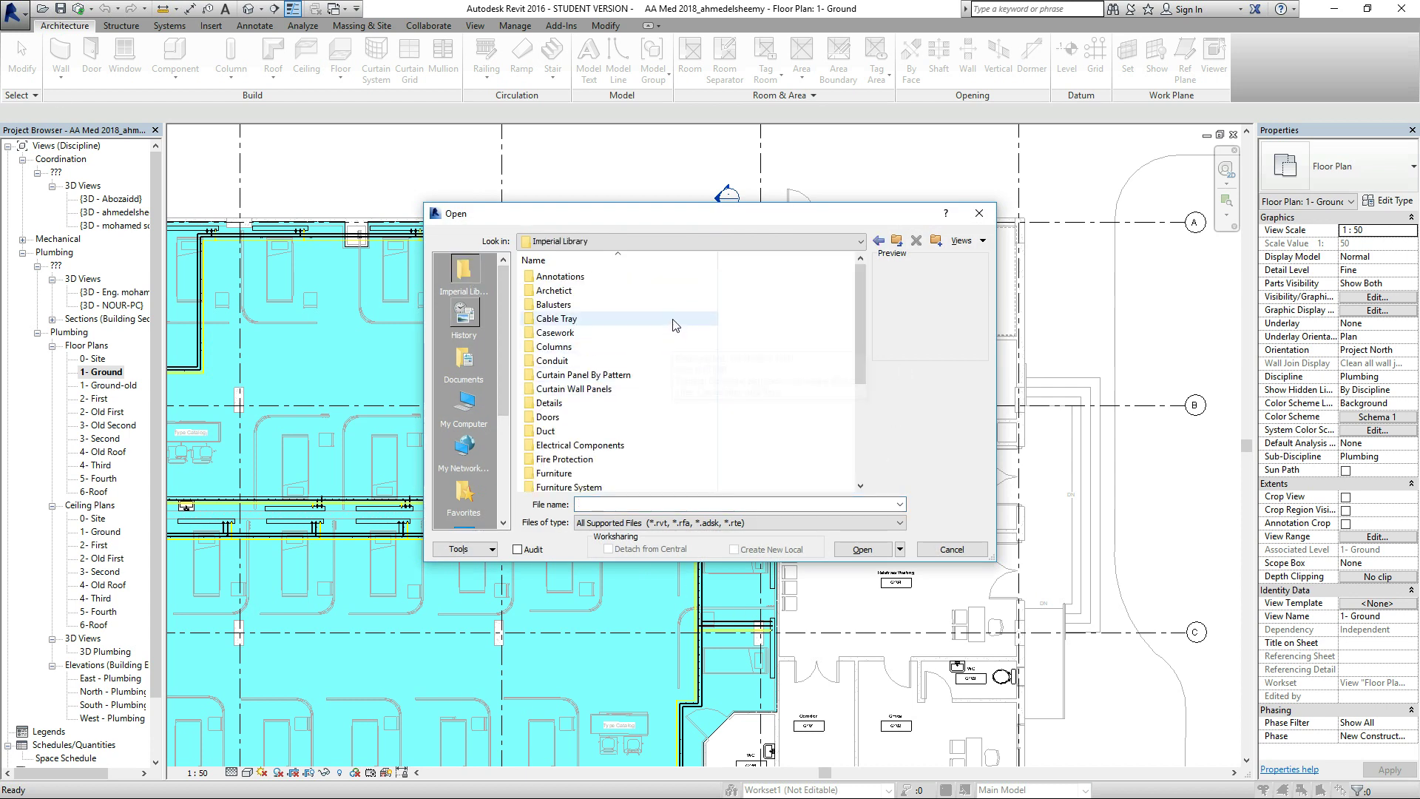
pyautogui.scroll(-3, 669, 326)
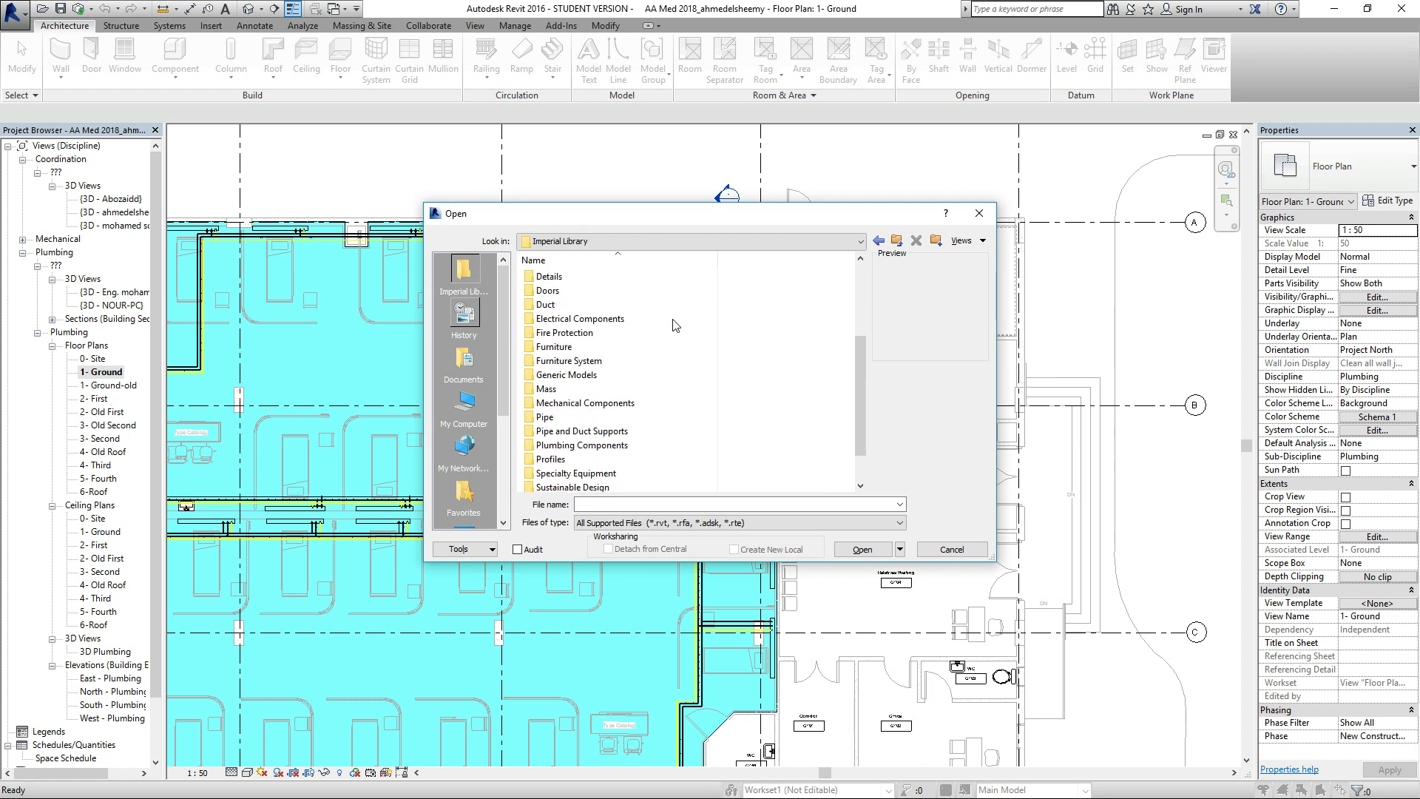
pyautogui.doubleClick(616, 403)
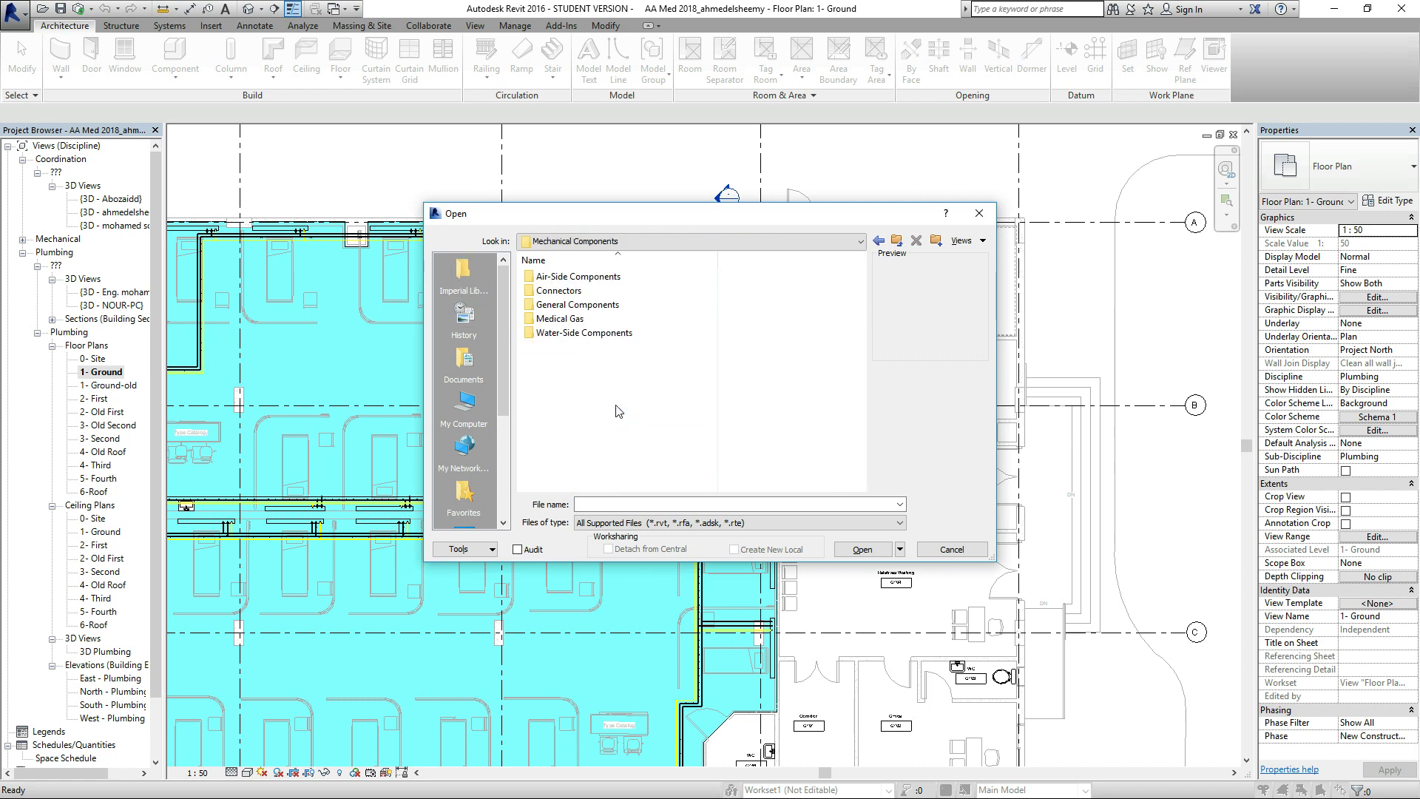
pyautogui.doubleClick(565, 318)
pyautogui.doubleClick(564, 332)
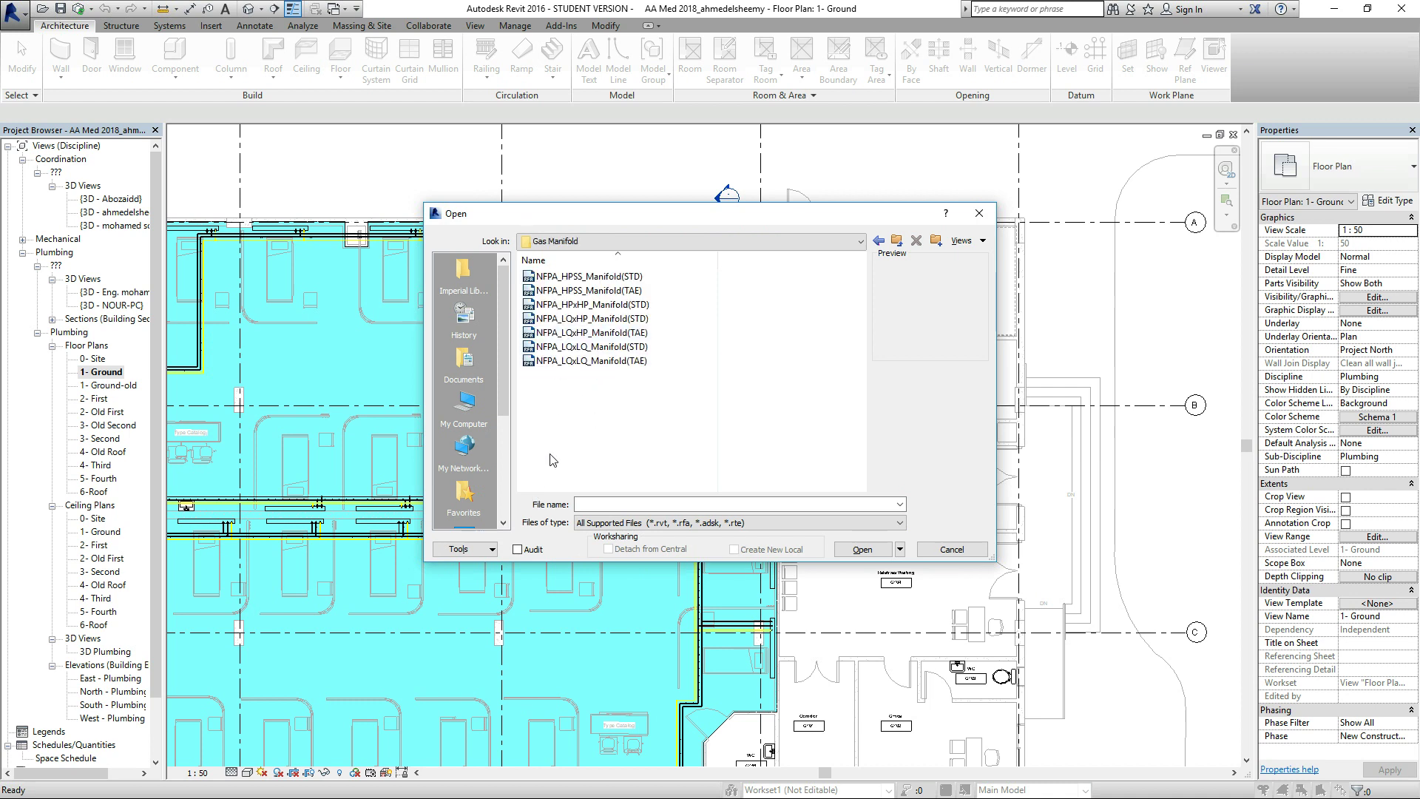
pyautogui.click(596, 307)
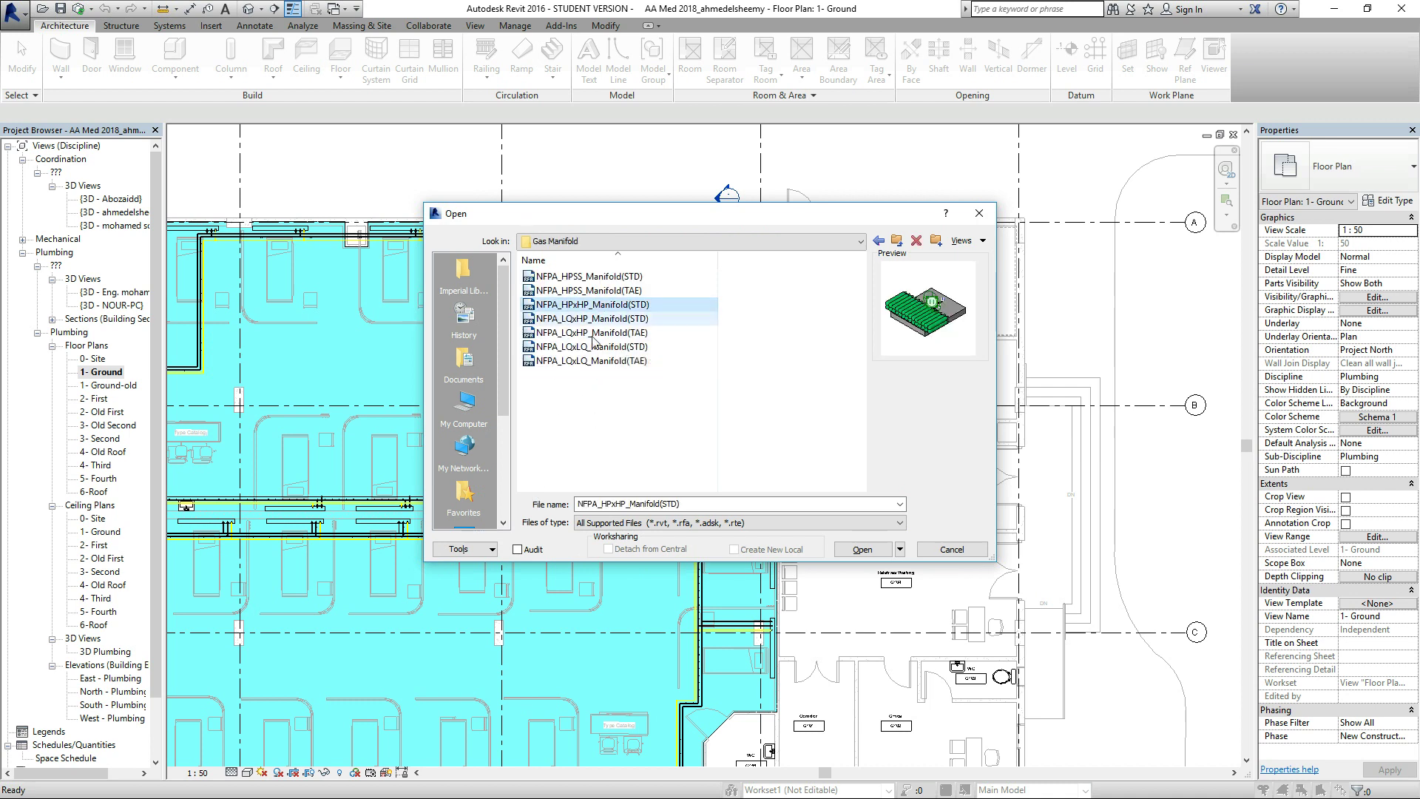
pyautogui.click(862, 548)
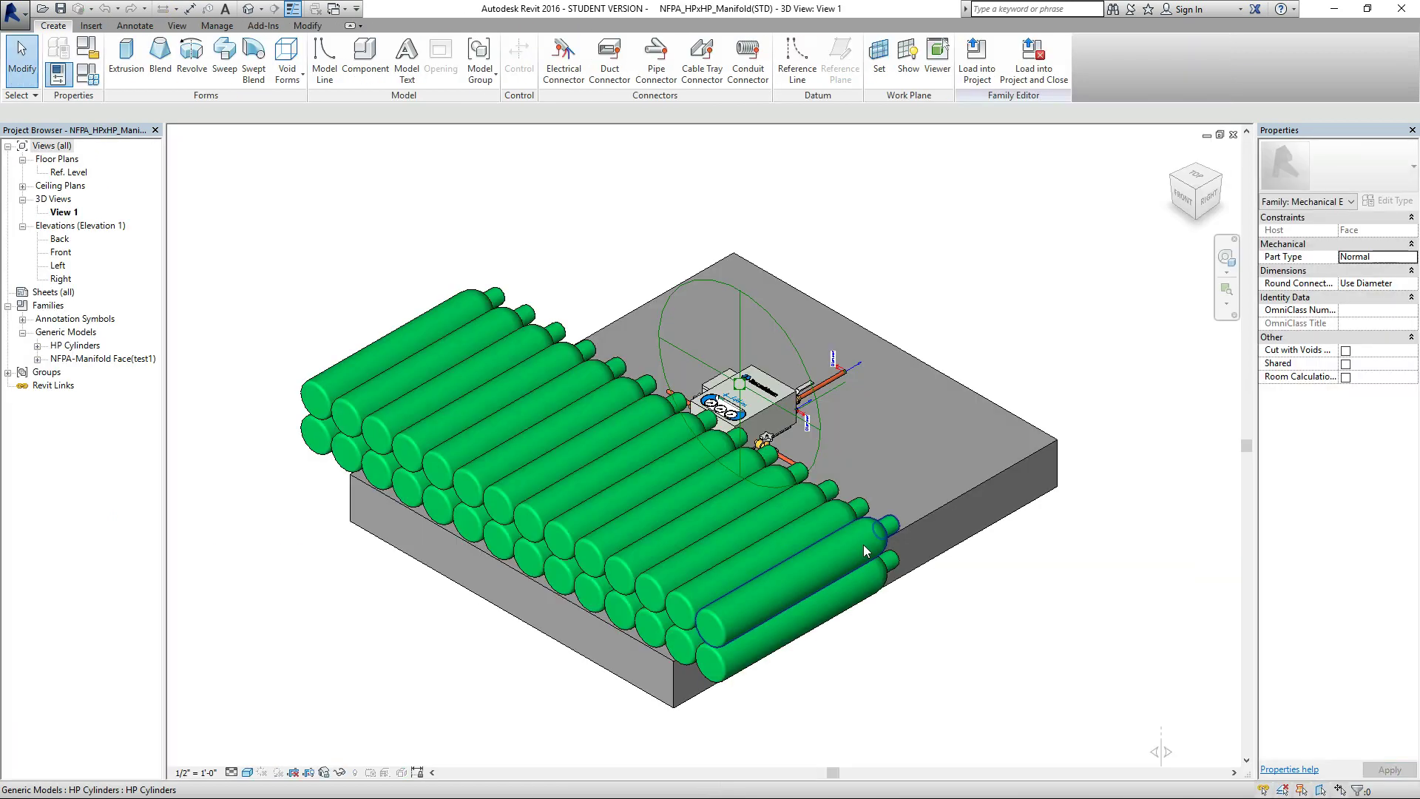
# Examine the manifold and its connectors in 3D, and review its family category and parameters.
pyautogui.keyDown('shift'); pyautogui.moveTo(1057, 562); pyautogui.dragTo(1083, 676, button='middle'); pyautogui.keyUp('shift')
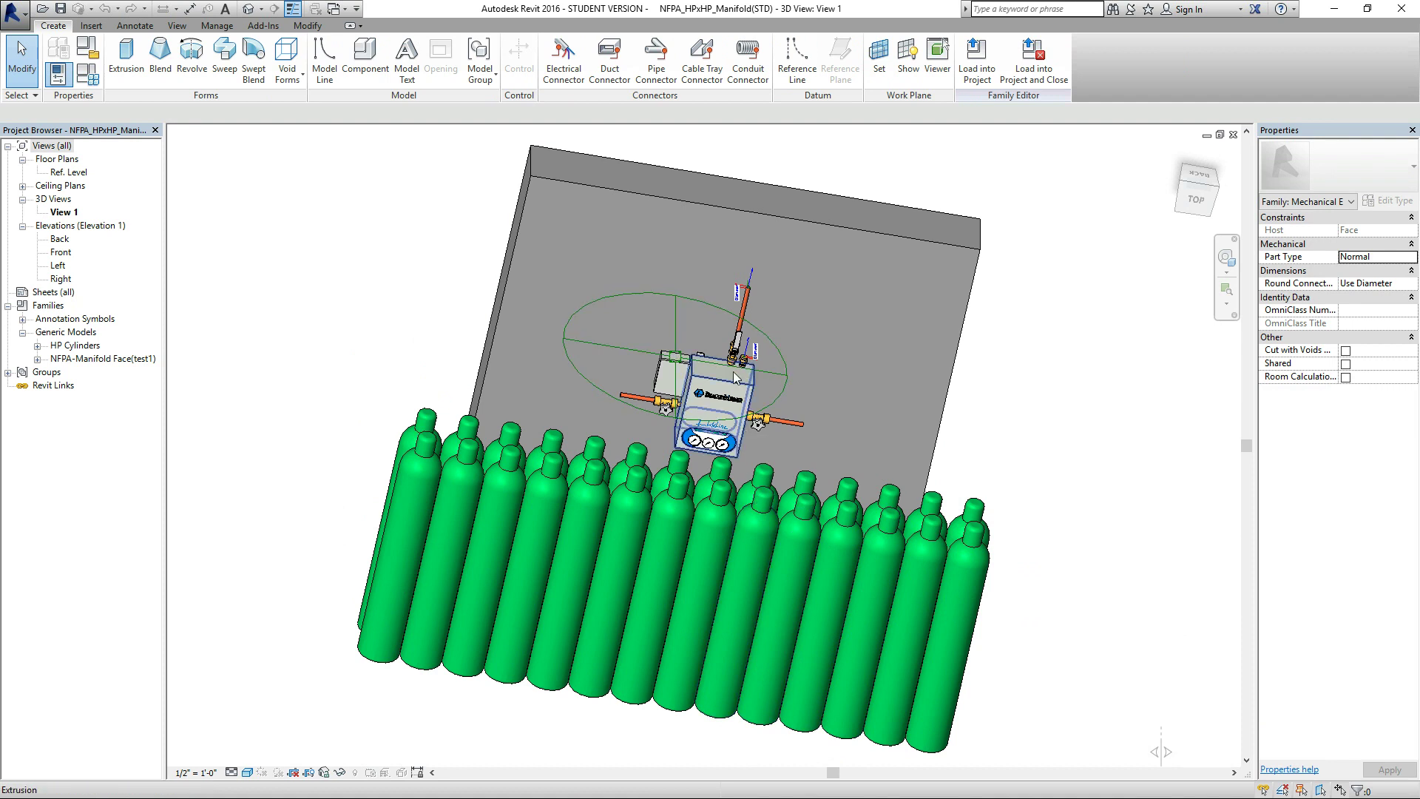
pyautogui.scroll(1, 721, 411)
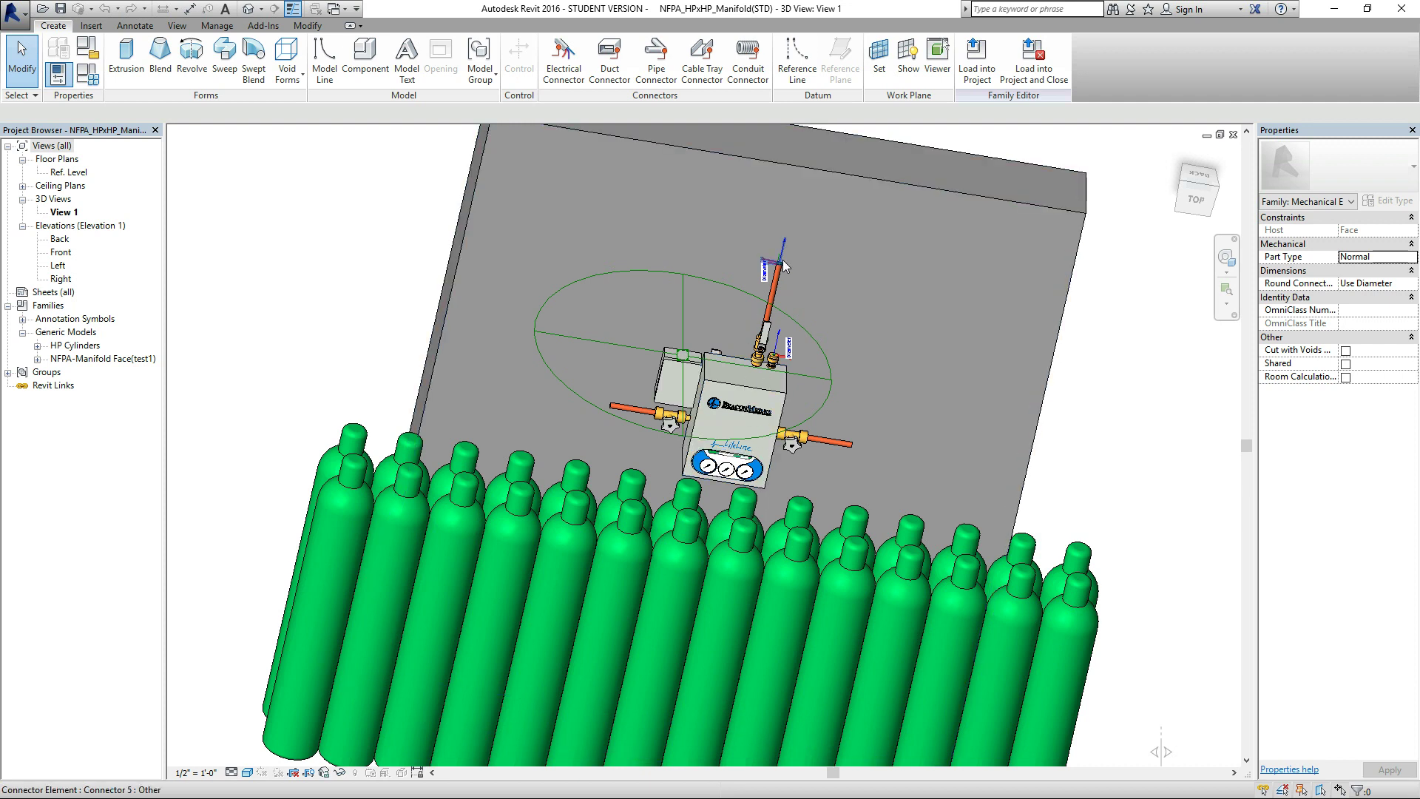
pyautogui.click(84, 51)
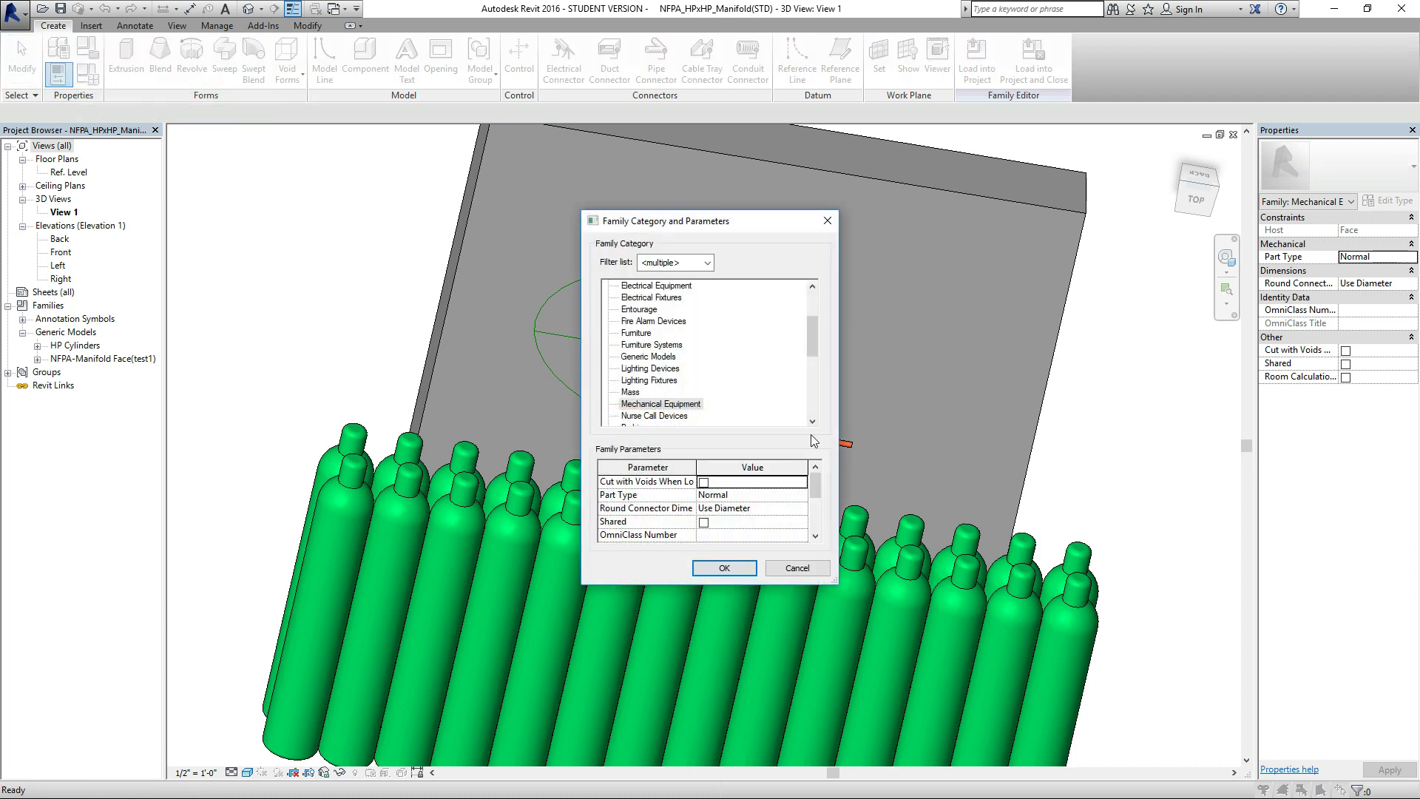
pyautogui.moveTo(814, 492); pyautogui.dragTo(812, 521)
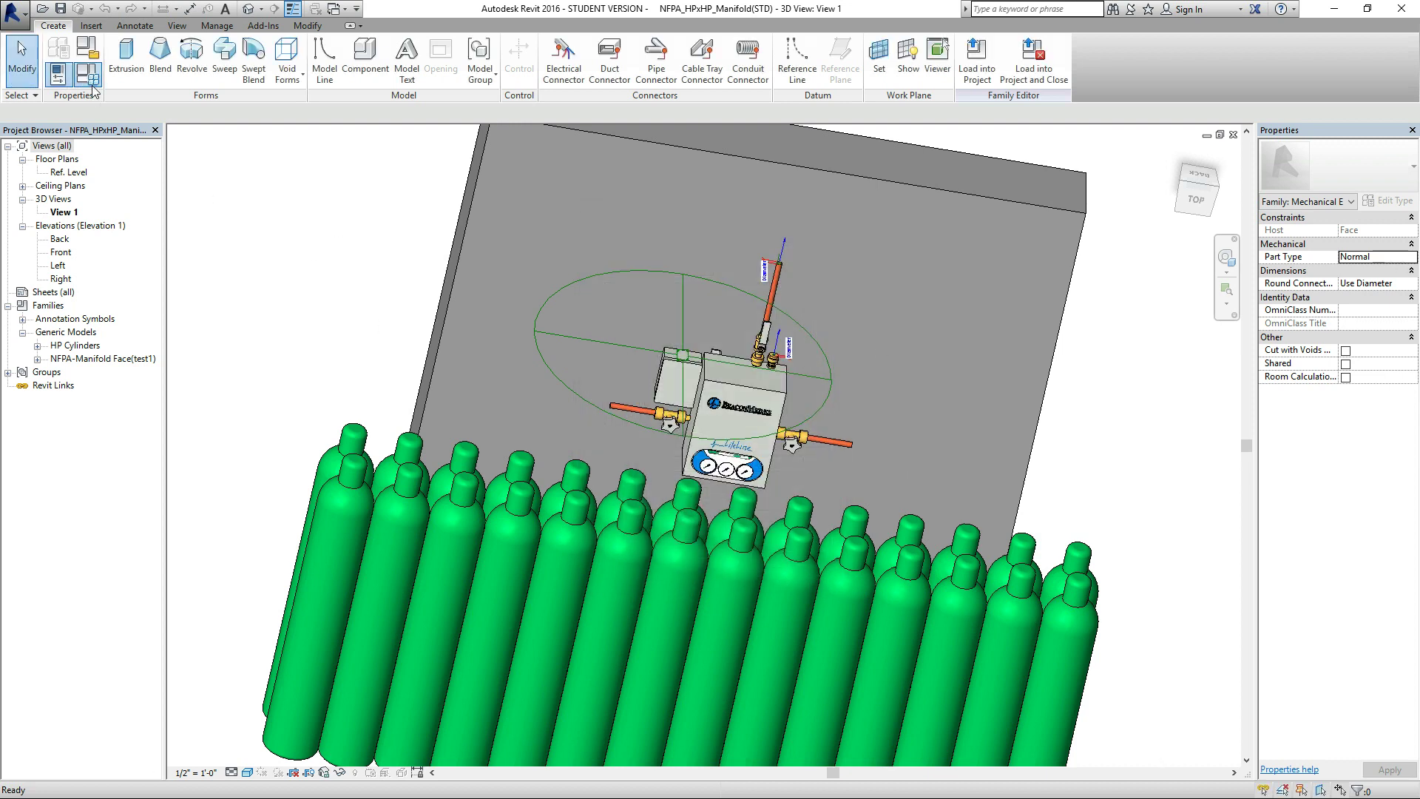
# Review the parameters and formulas of the manifold family's standard type.
pyautogui.click(88, 74)
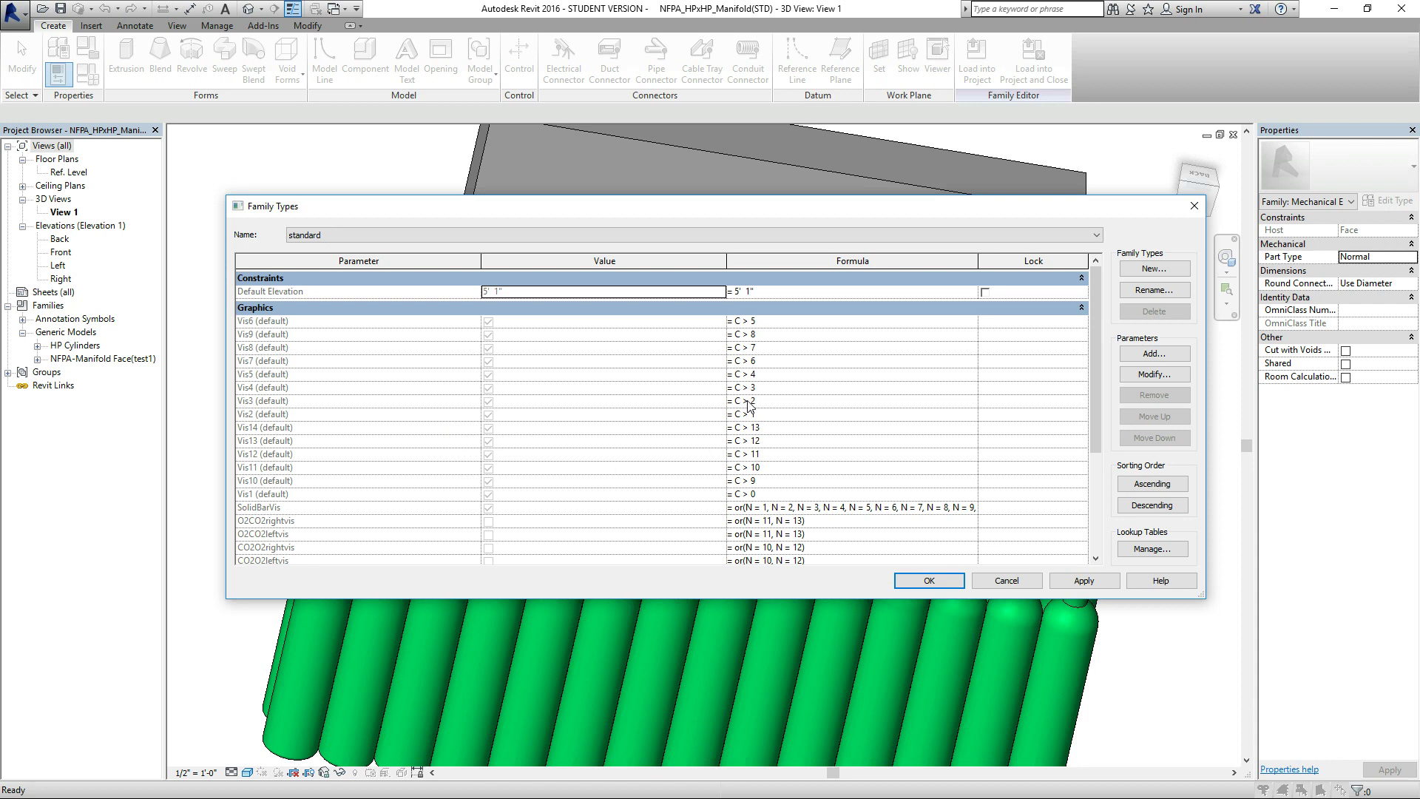
pyautogui.scroll(-3, 797, 403)
pyautogui.scroll(-3, 796, 401)
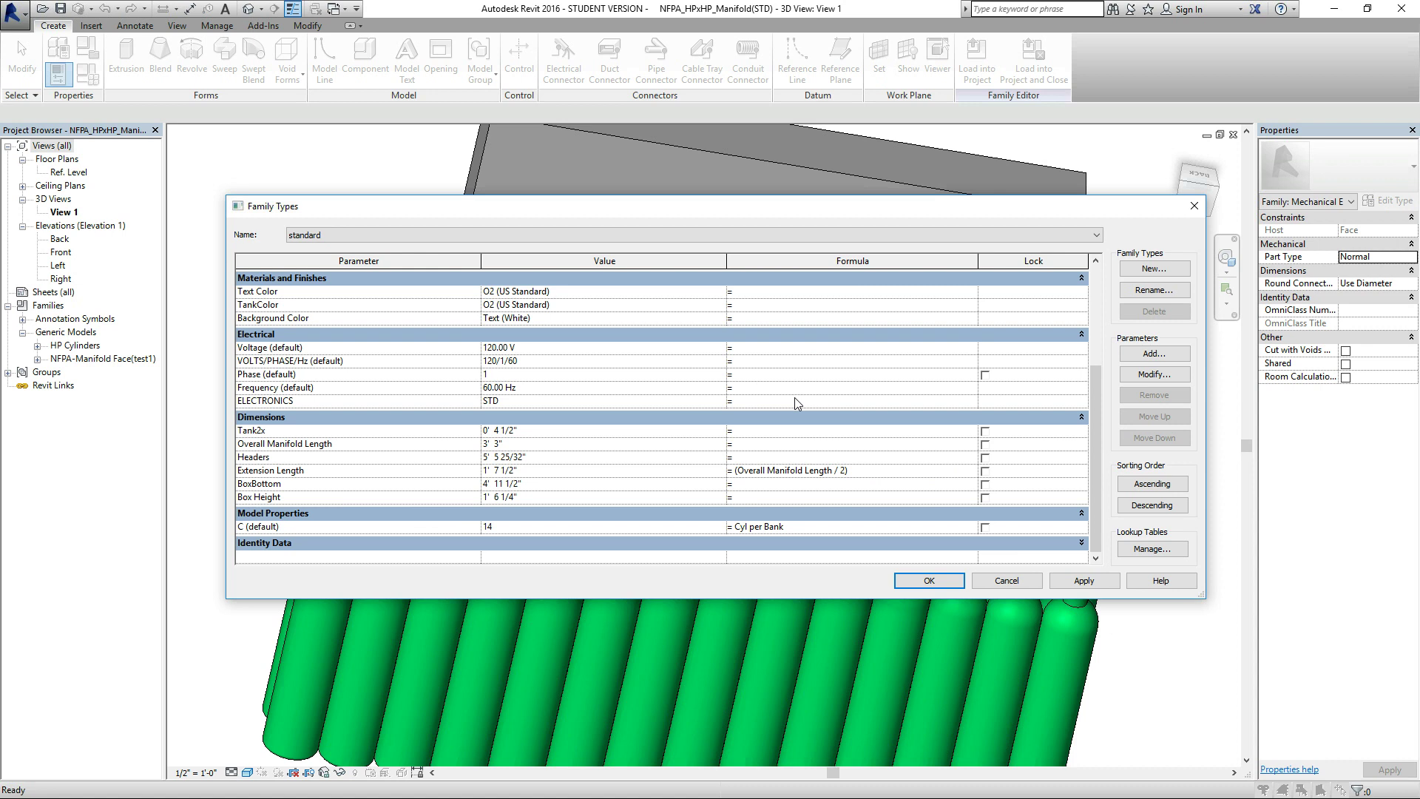
pyautogui.click(1006, 580)
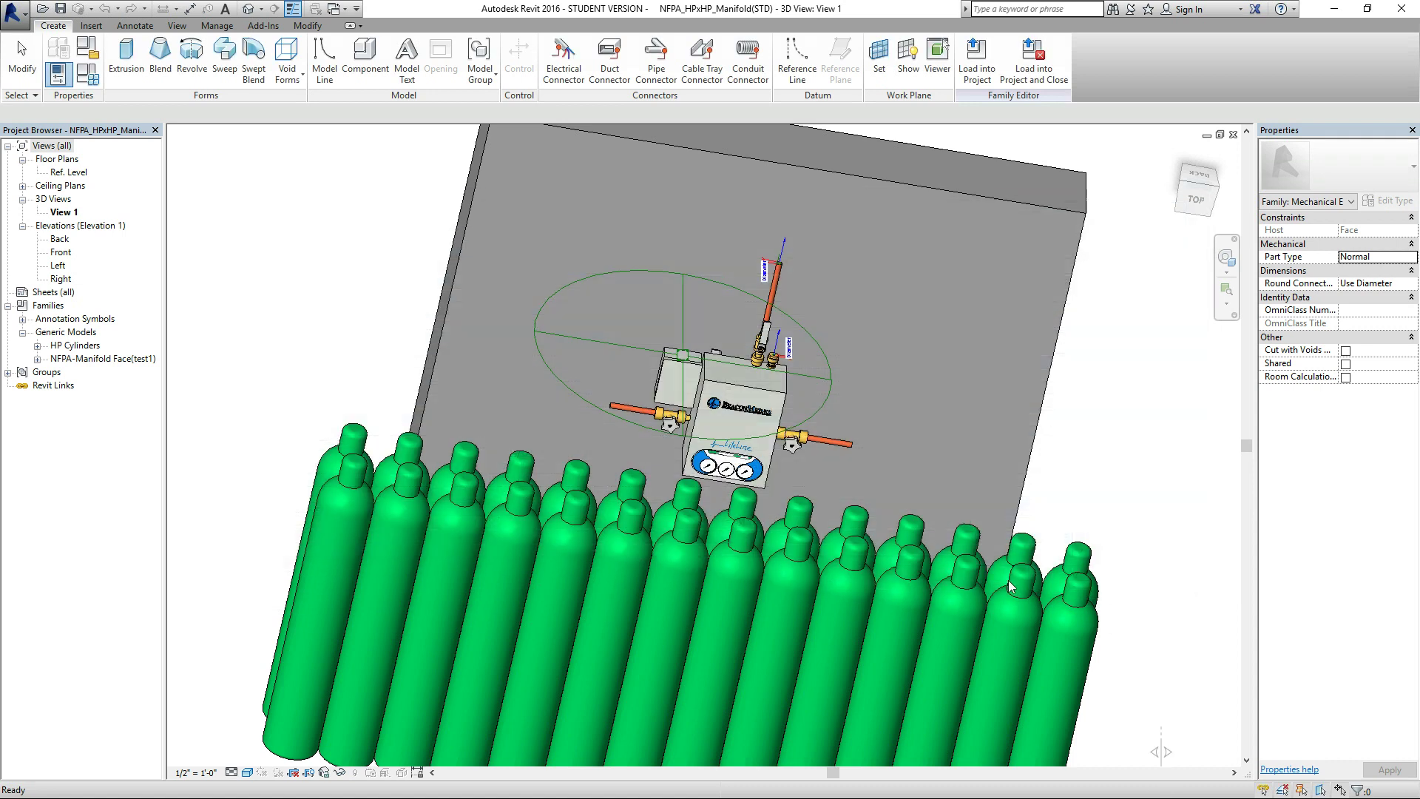
# Load the manifold family into the project, close it, and place one on the wall between the Stairs and Medical Gases rooms.
pyautogui.click(1028, 74)
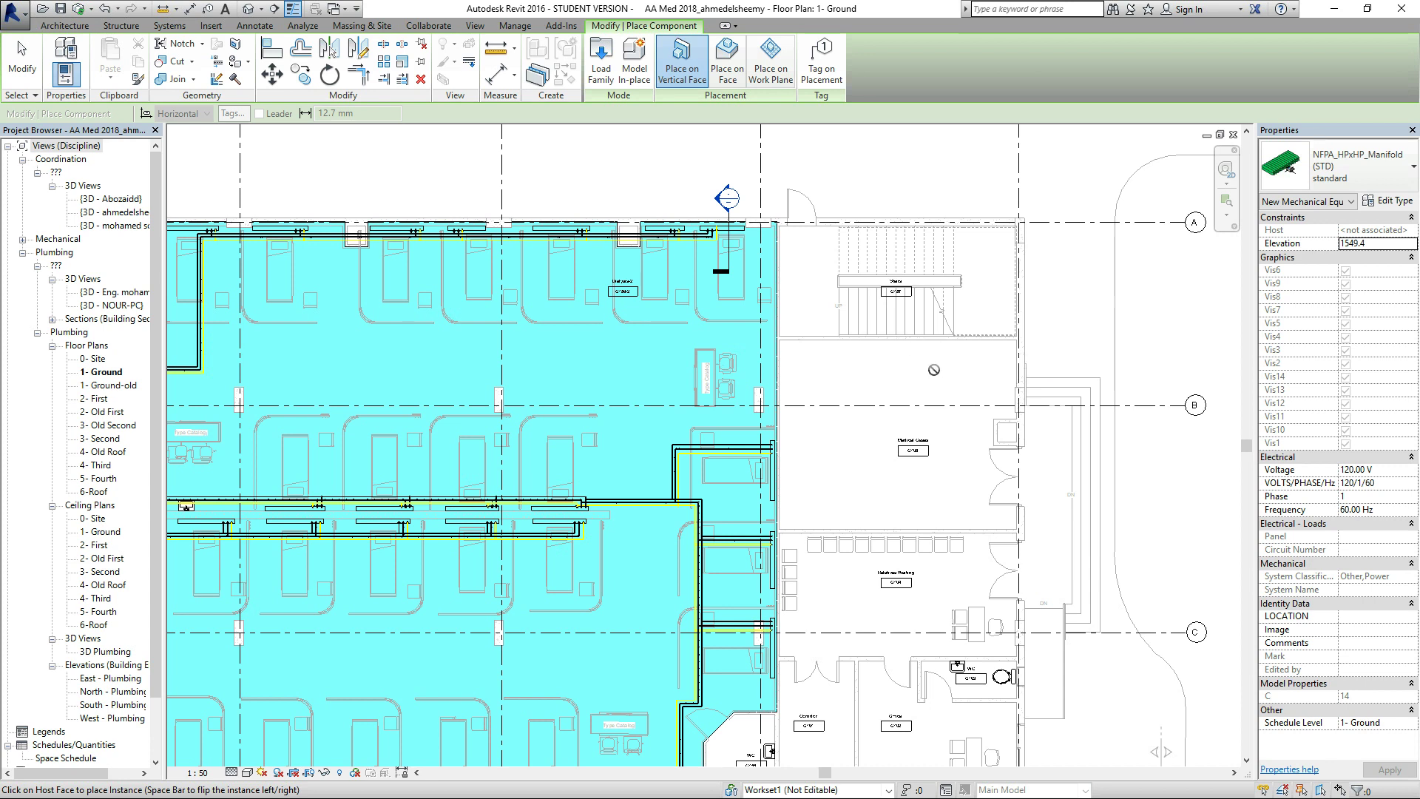
pyautogui.scroll(2, 933, 370)
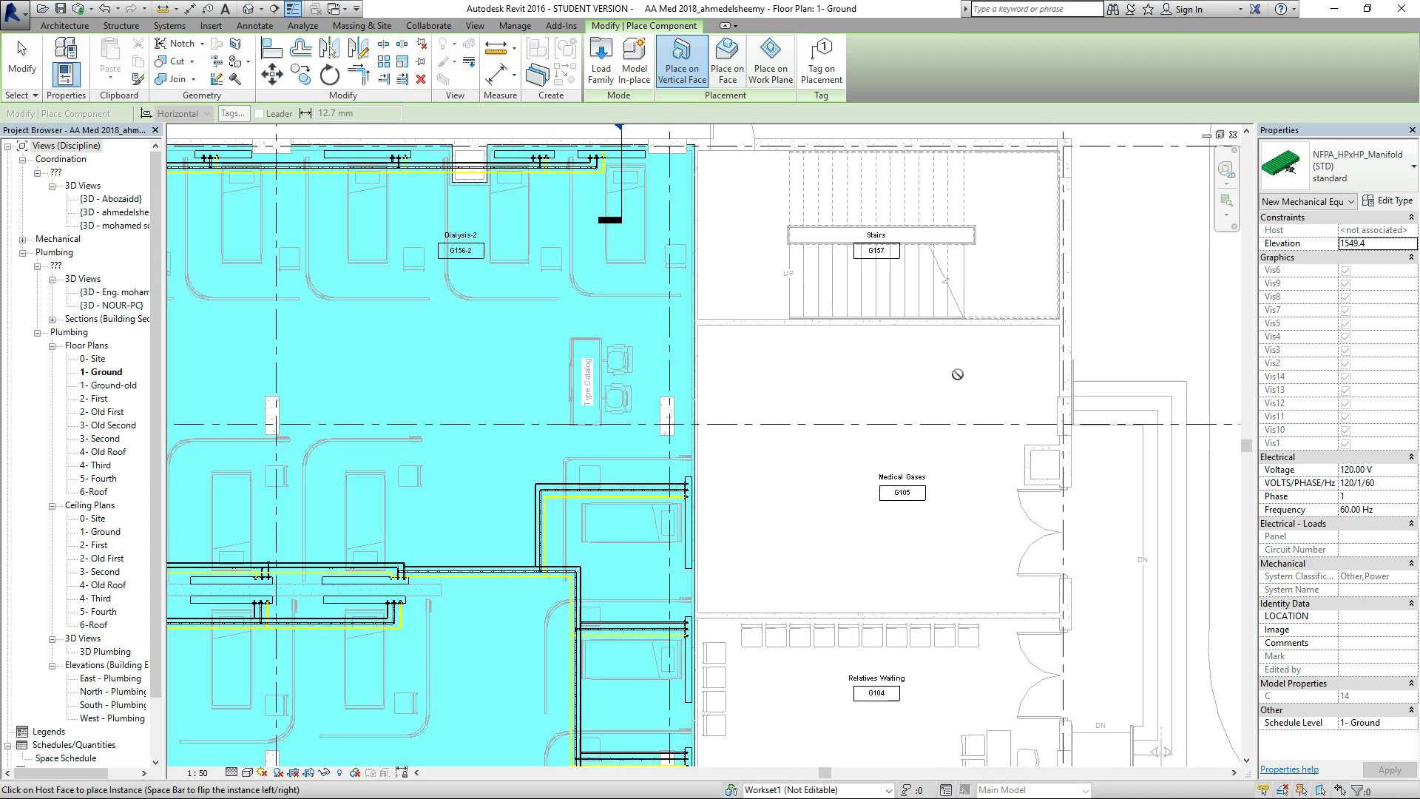
pyautogui.click(908, 329)
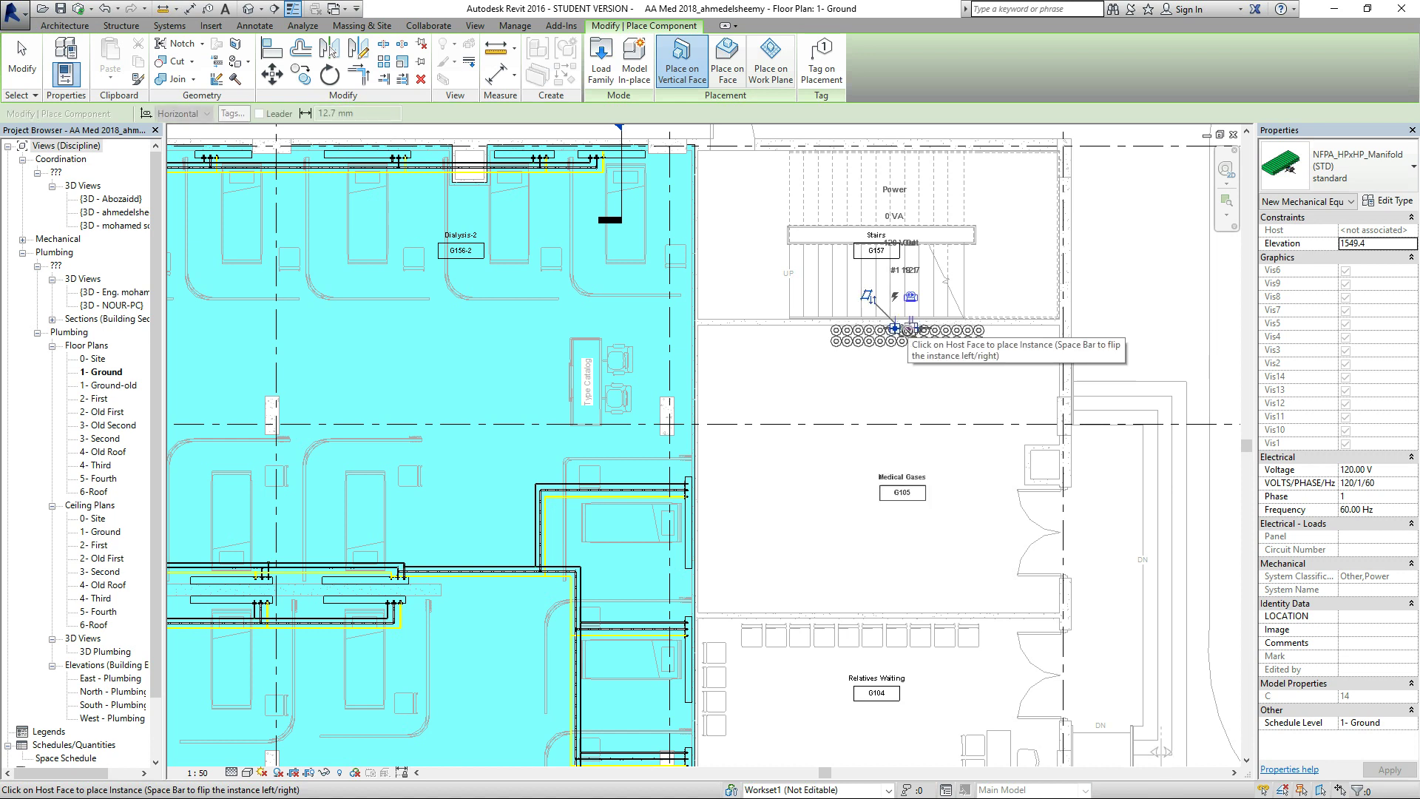
pyautogui.press('Escape')
pyautogui.press('Escape')
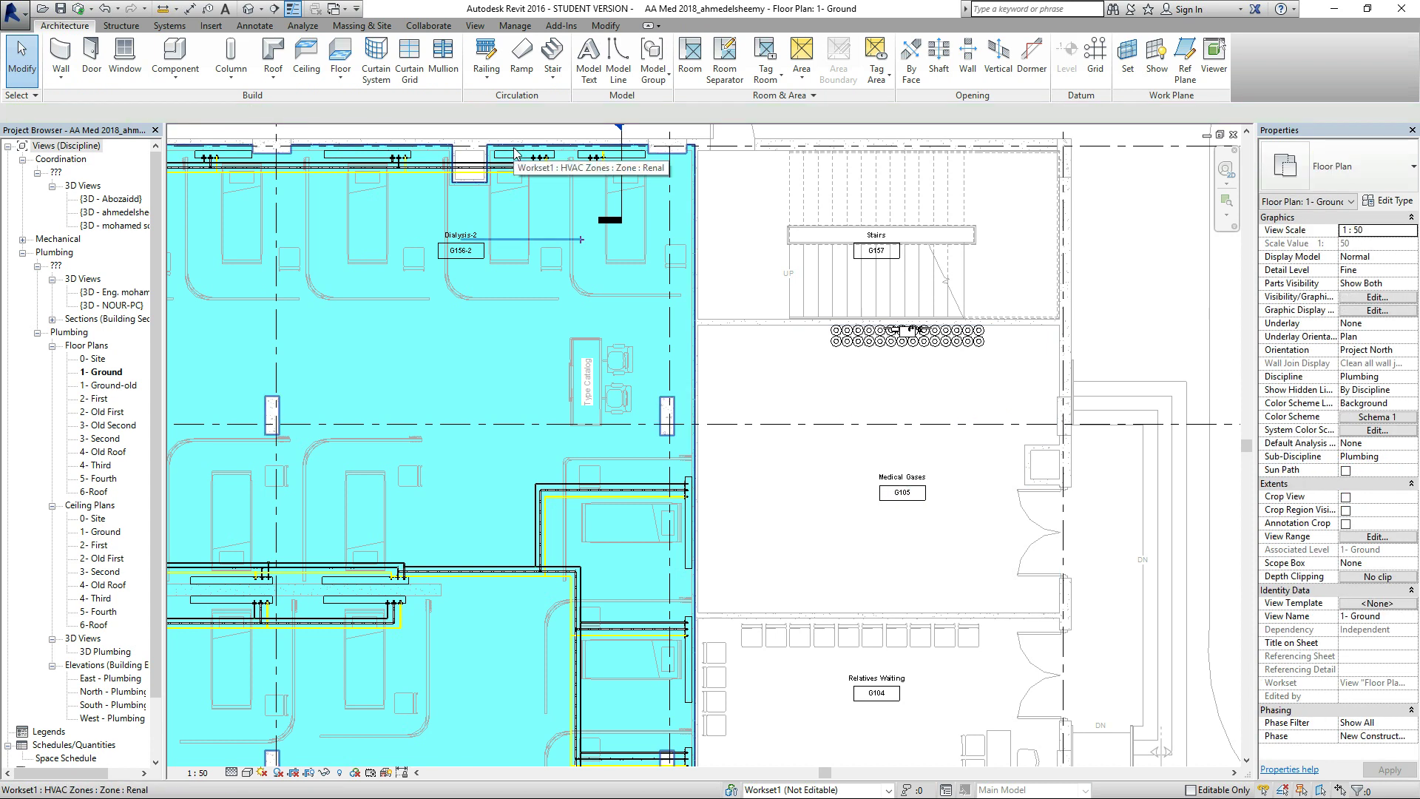
# Draw a horizontal section line across the Medical Gases room in front of the manifold, looking towards it.
pyautogui.click(273, 9)
pyautogui.click(751, 357)
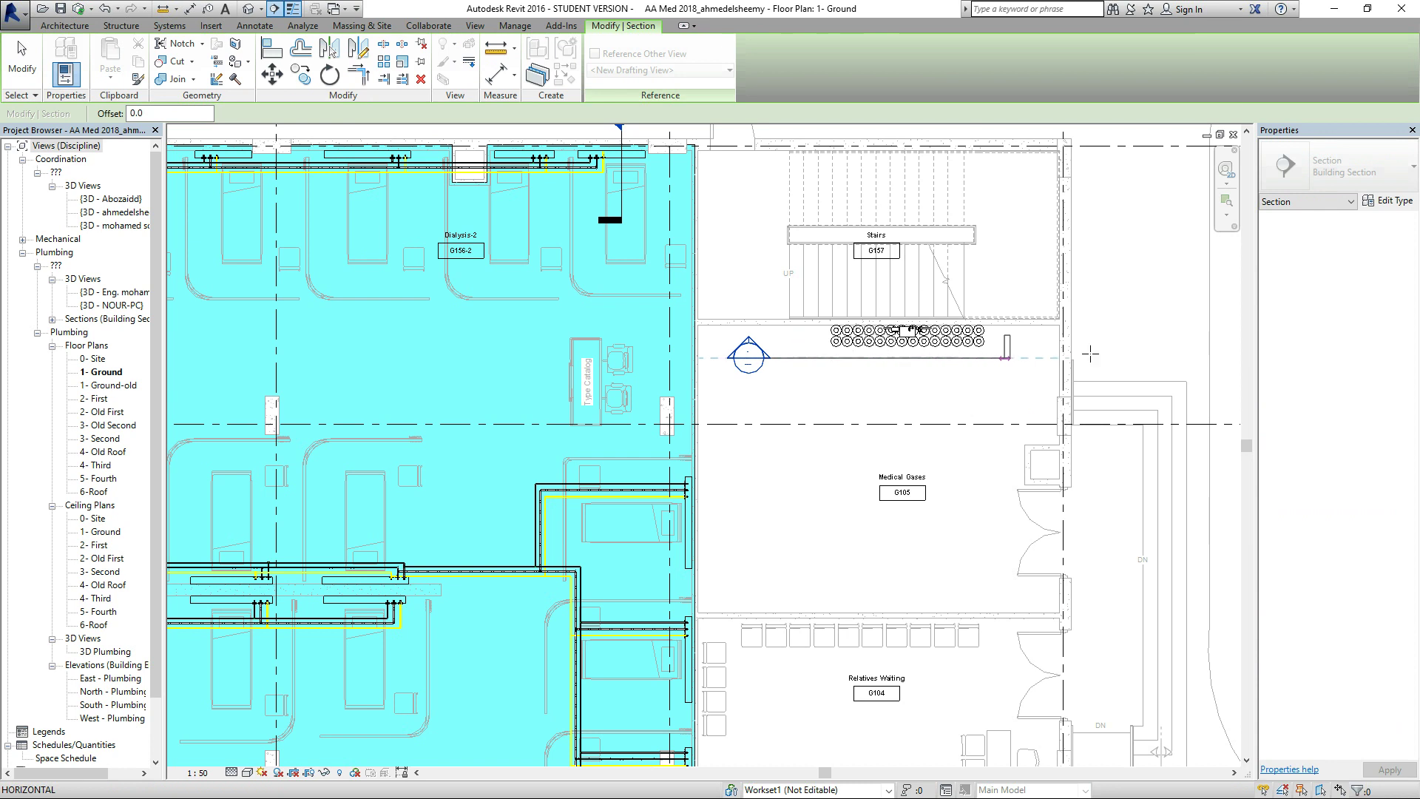
pyautogui.click(1114, 357)
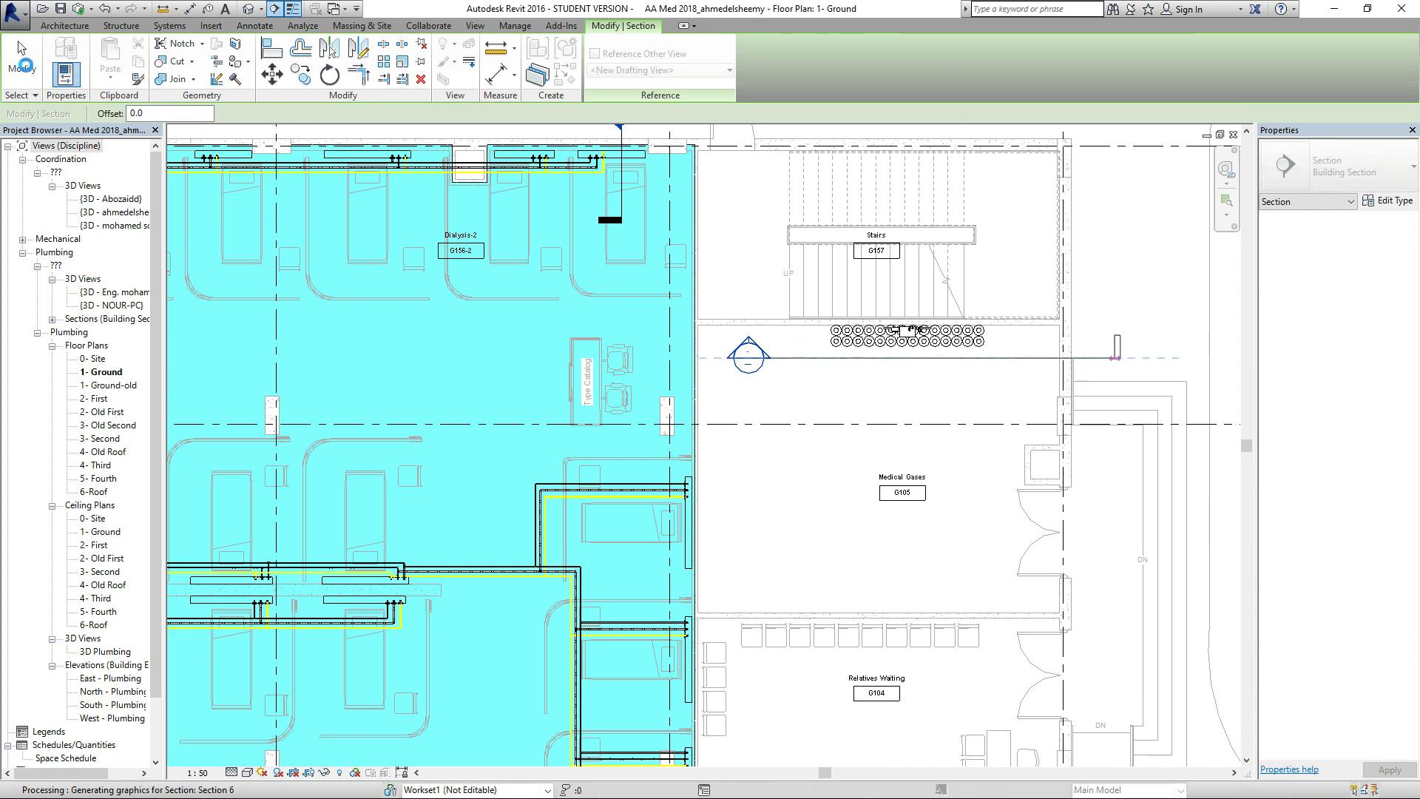
pyautogui.click(25, 68)
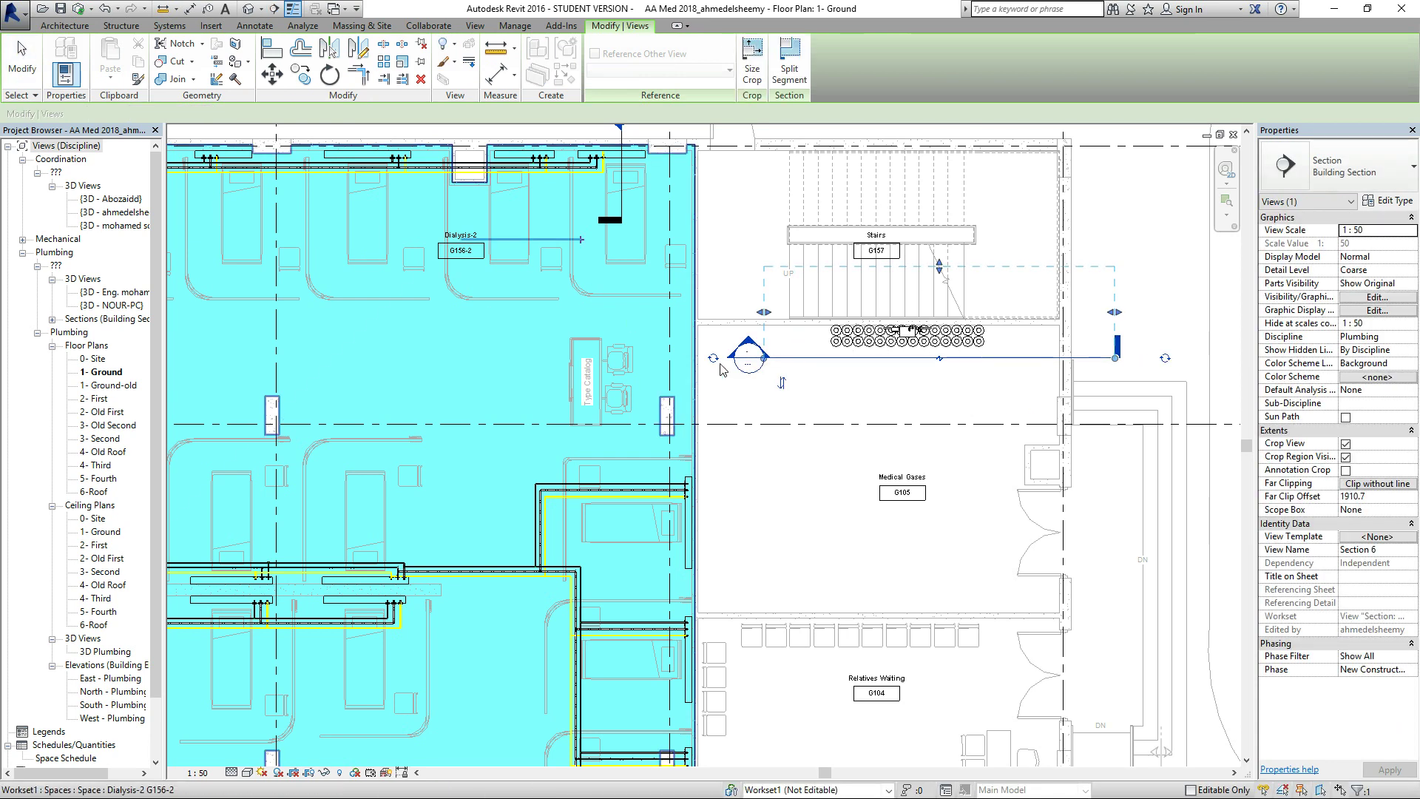
# Open the new section's view and set its detail level to Fine.
pyautogui.rightClick(824, 360)
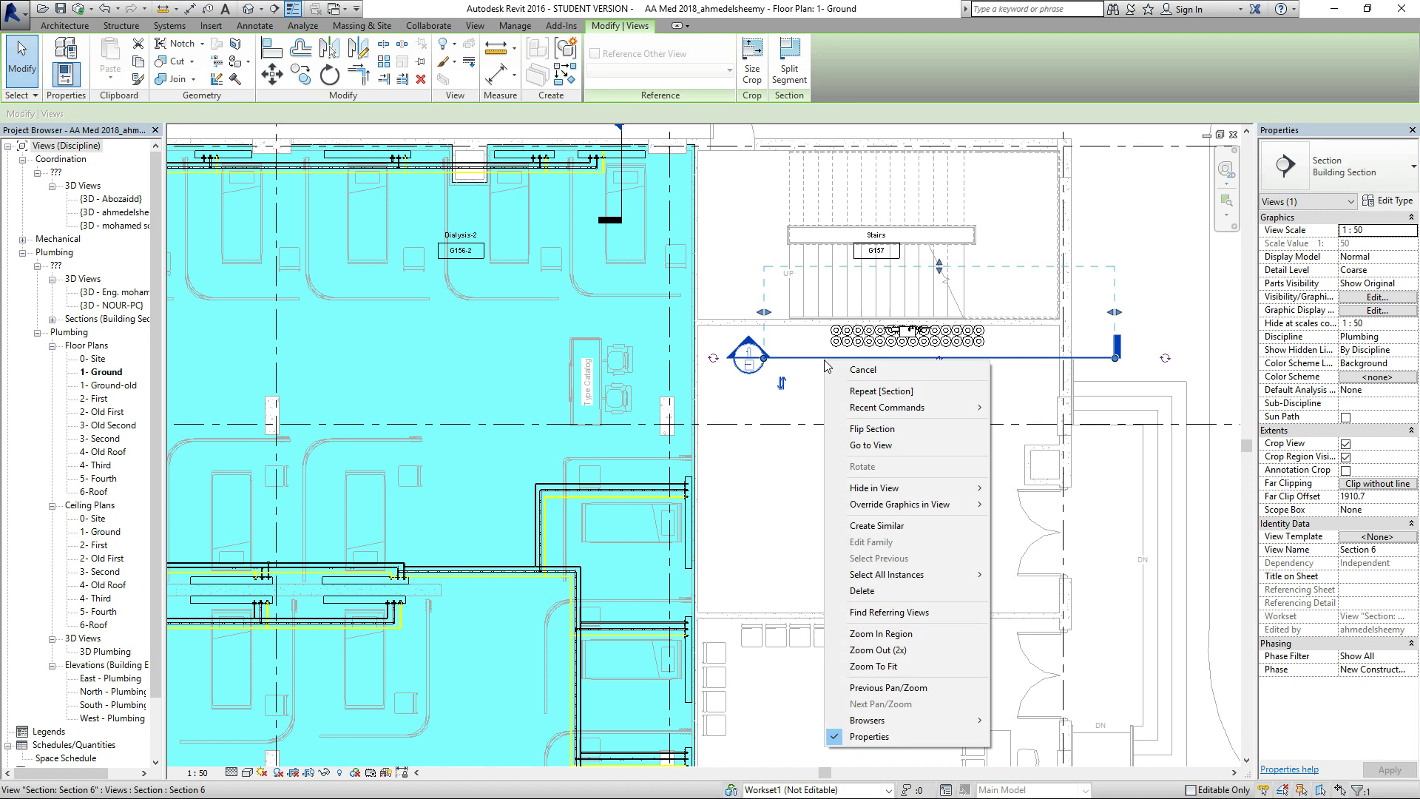
pyautogui.click(942, 444)
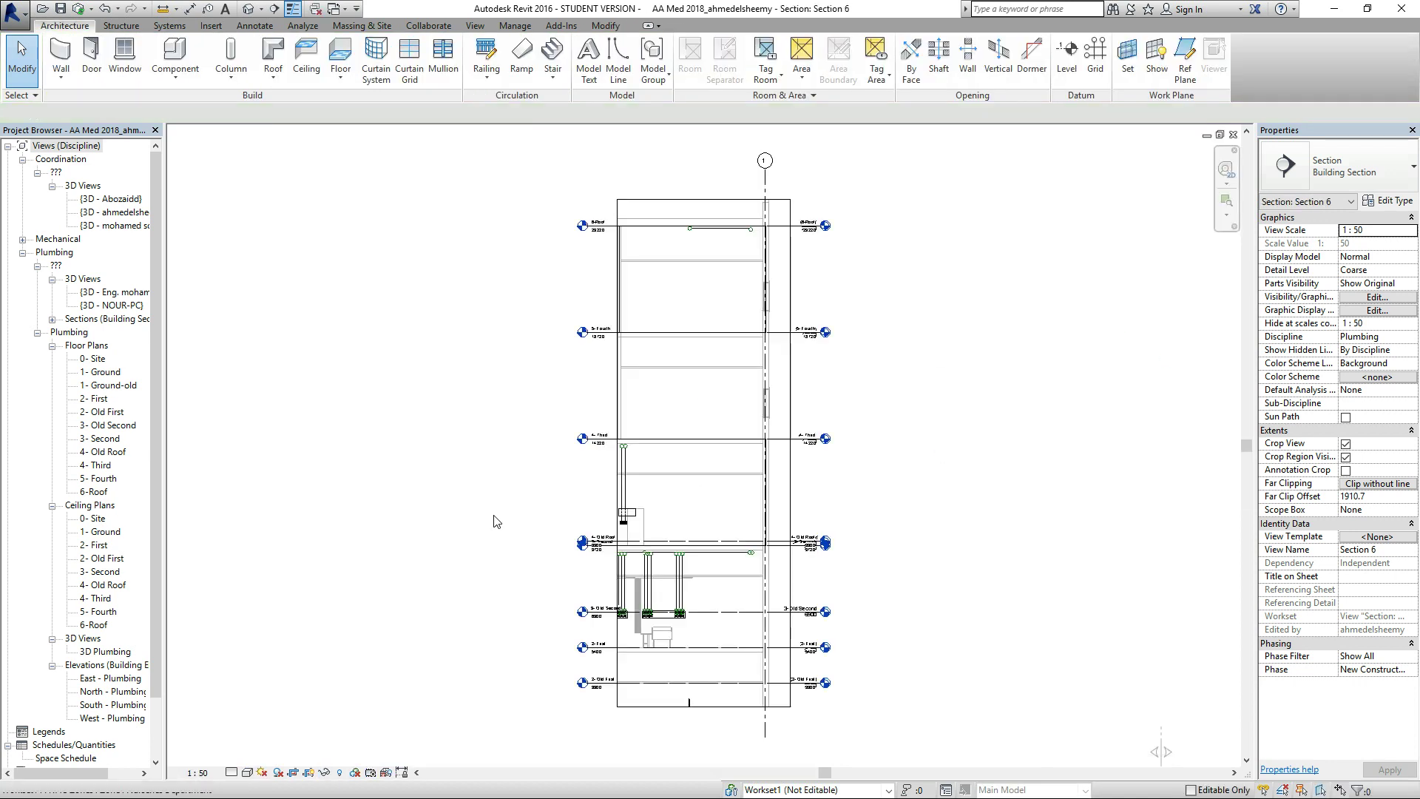
pyautogui.click(231, 772)
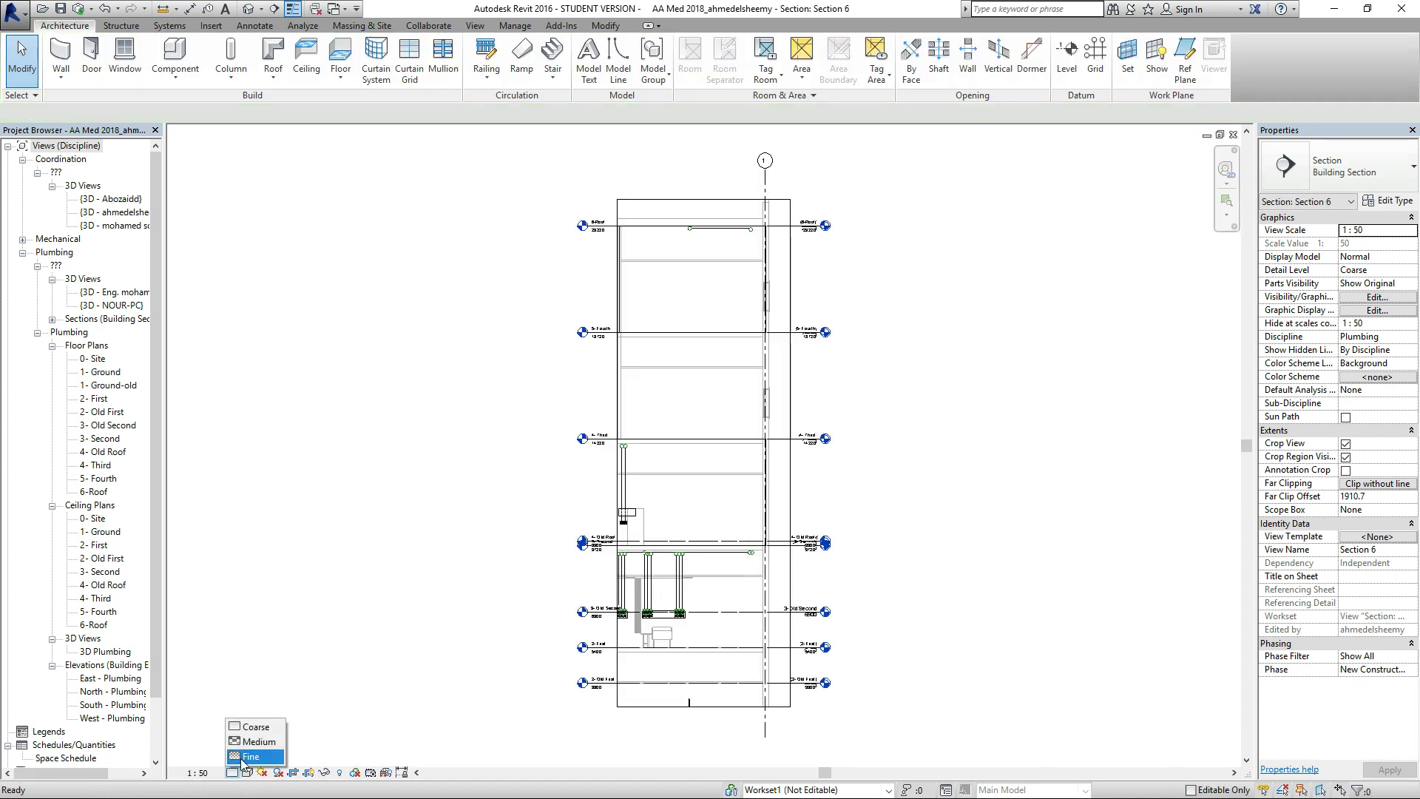
pyautogui.click(242, 756)
# Extend the section's crop region downward past the 0- Site level to include the ground floor manifold.
pyautogui.scroll(3, 650, 714)
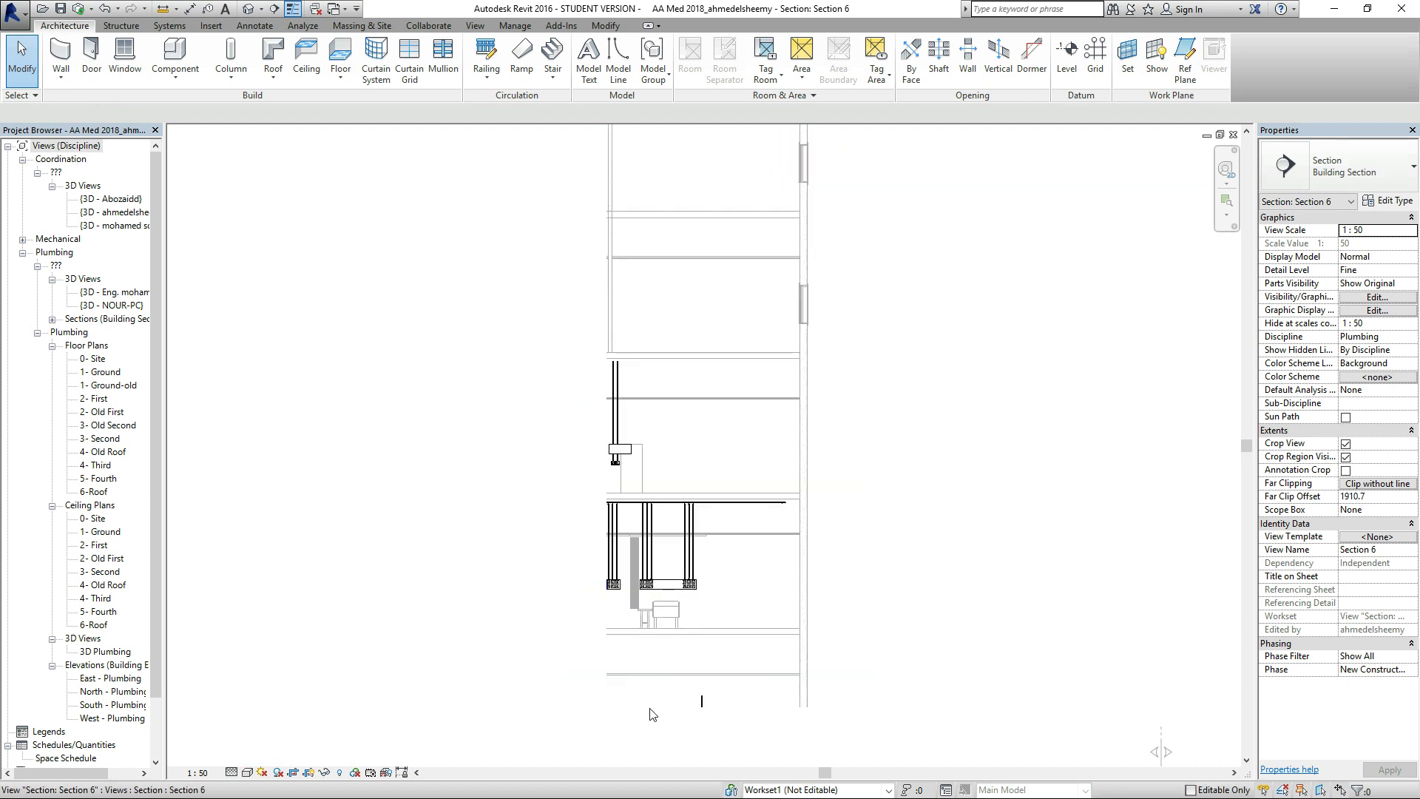
pyautogui.scroll(-5, 672, 580)
pyautogui.scroll(3, 641, 534)
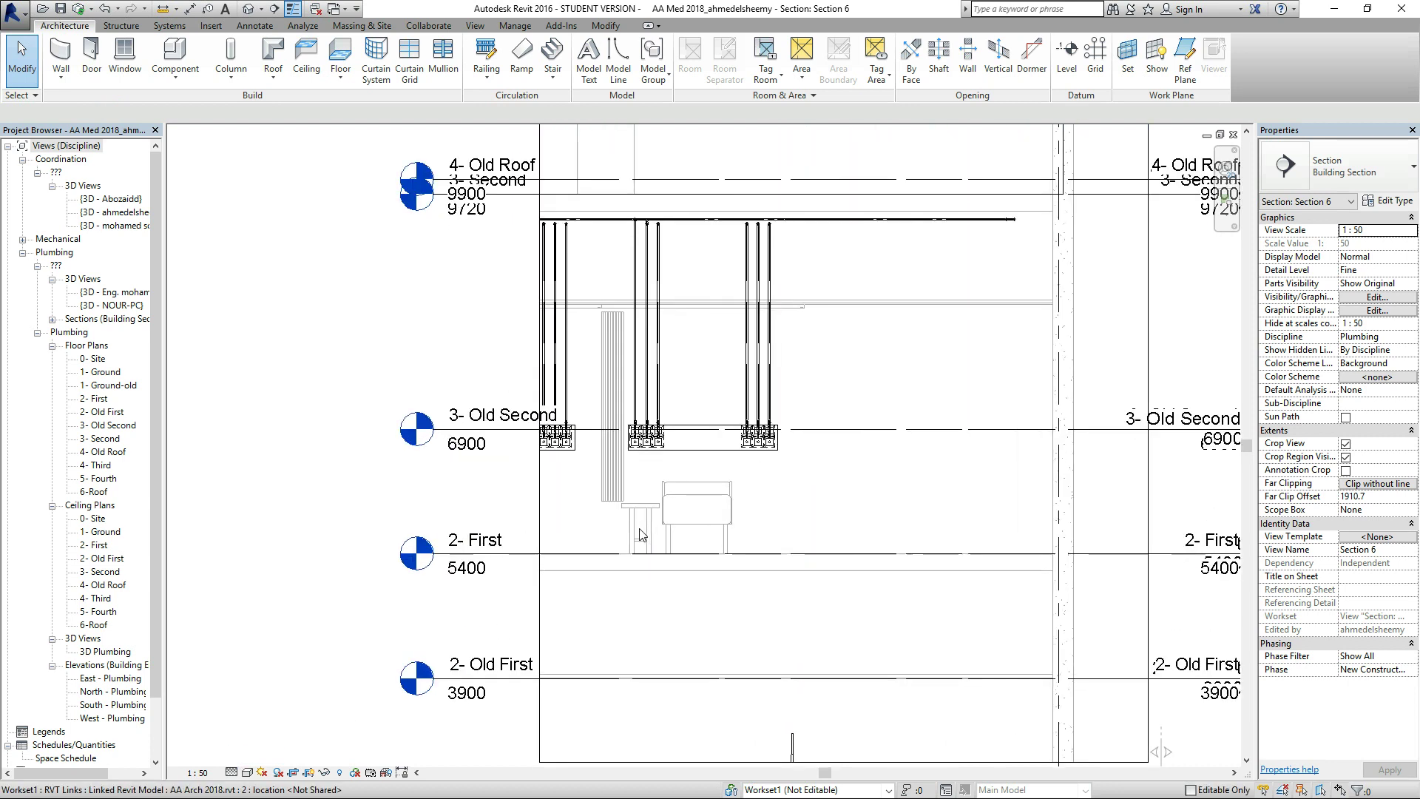
pyautogui.scroll(2, 643, 540)
pyautogui.scroll(-2, 947, 431)
pyautogui.scroll(-1, 915, 434)
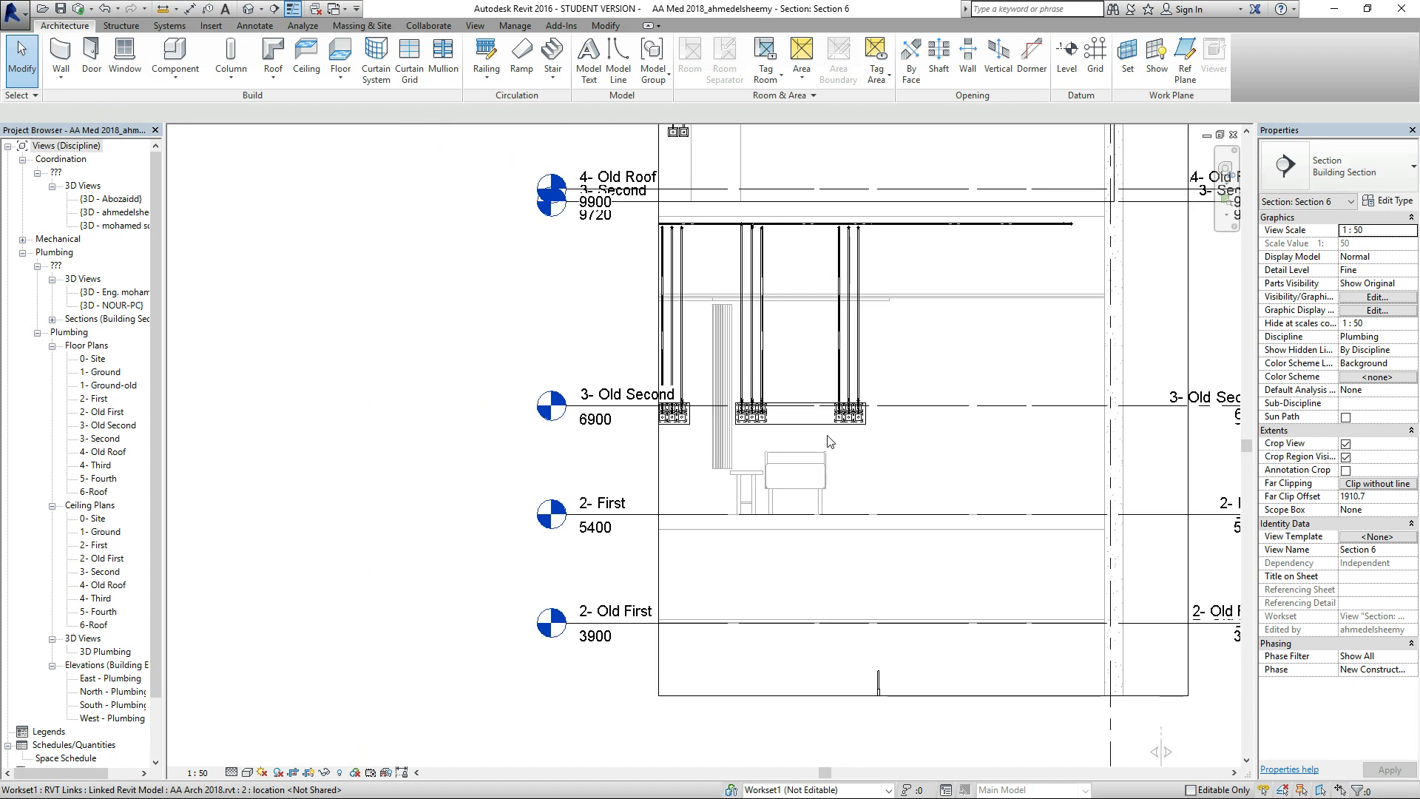
pyautogui.scroll(-2, 670, 453)
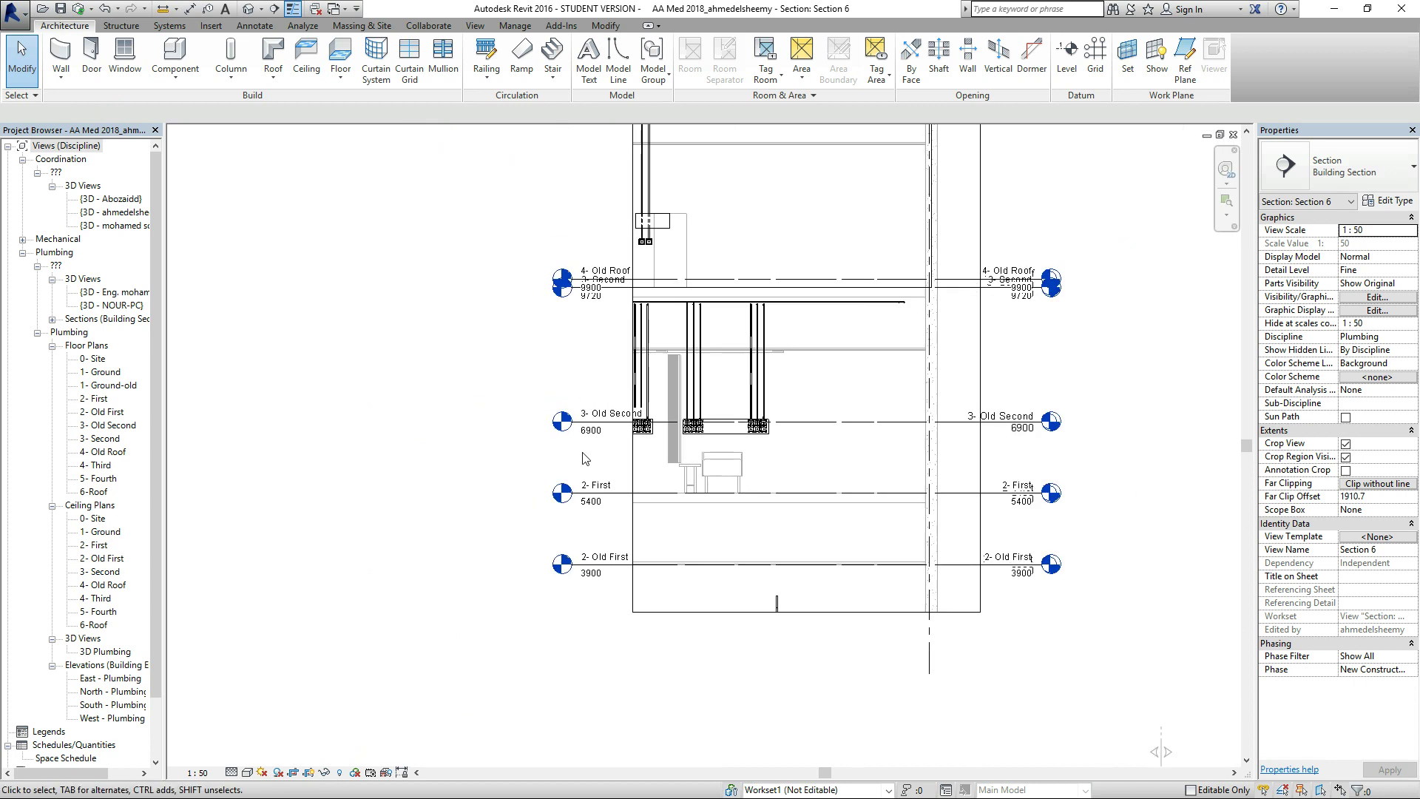
pyautogui.click(867, 621)
pyautogui.scroll(-2, 821, 636)
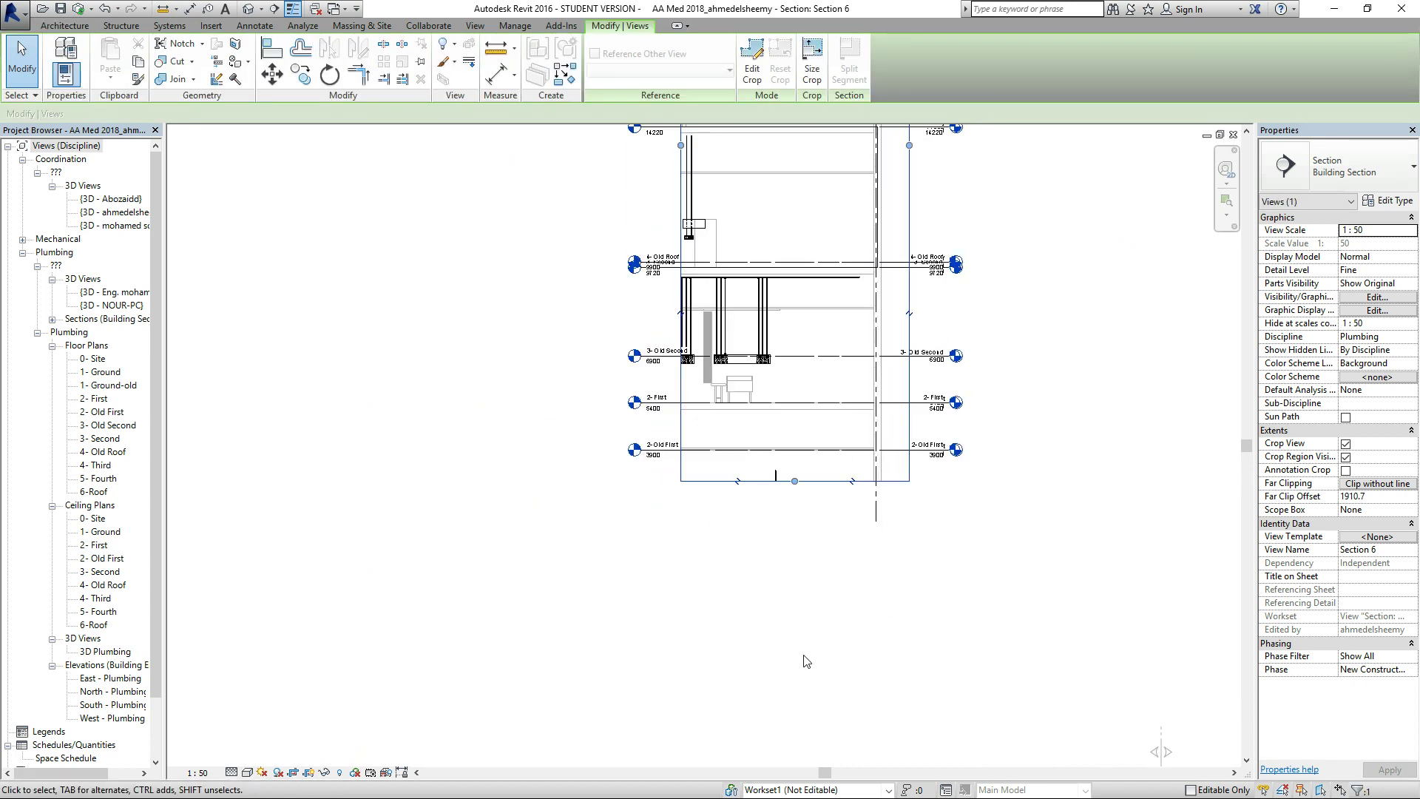
pyautogui.scroll(3, 806, 660)
pyautogui.moveTo(790, 352); pyautogui.dragTo(820, 692)
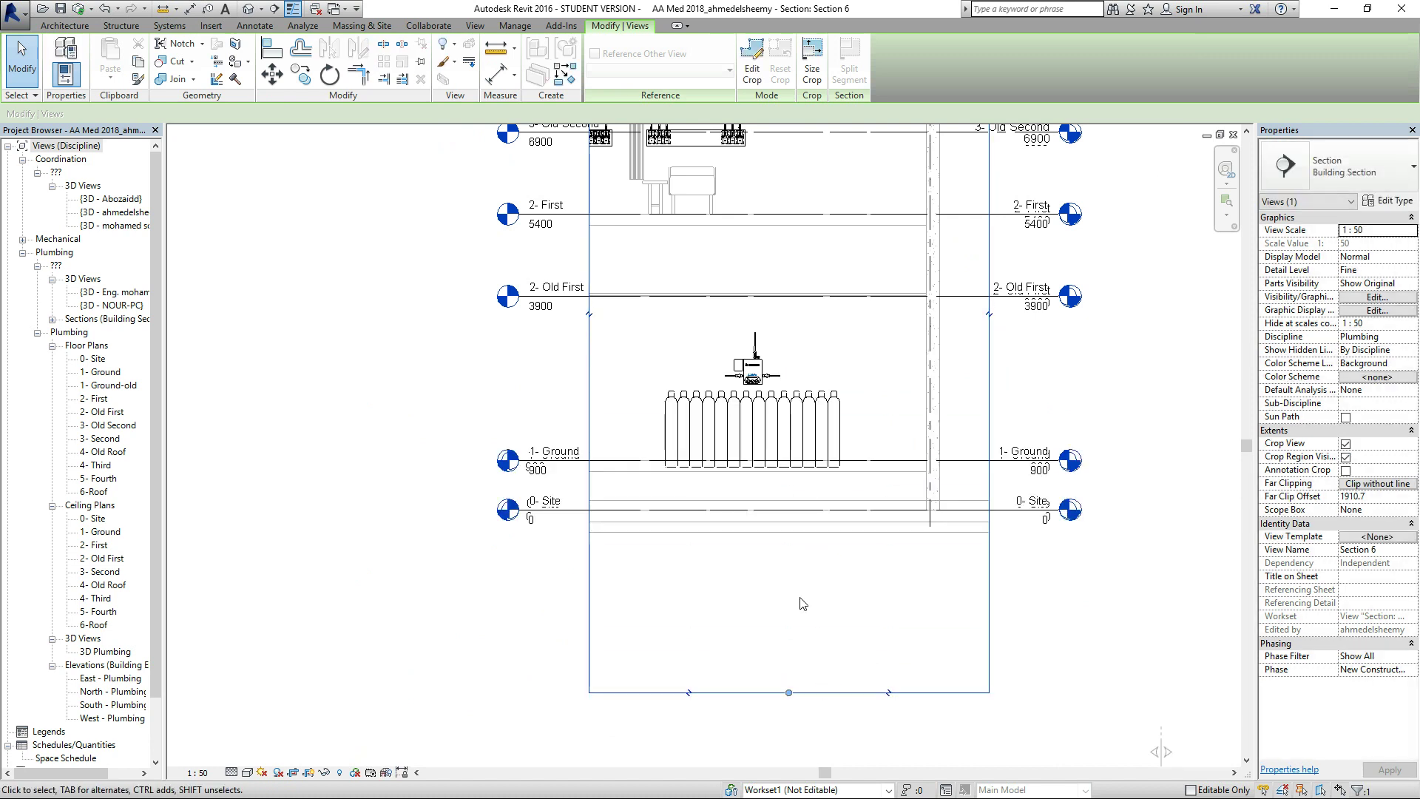
# Align the bottom of the manifold's cylinders with the 1- Ground level line in the section.
pyautogui.scroll(3, 787, 458)
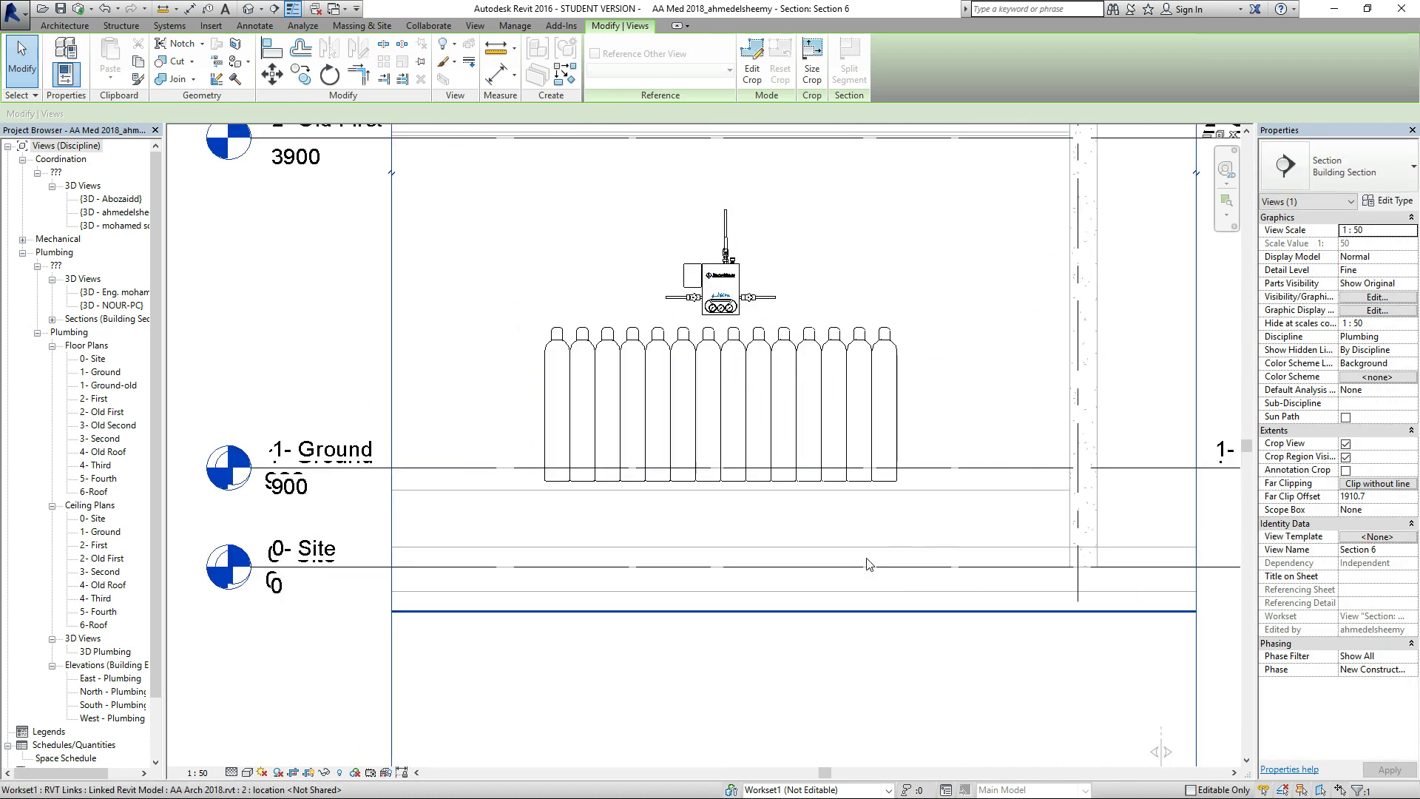
pyautogui.scroll(1, 867, 566)
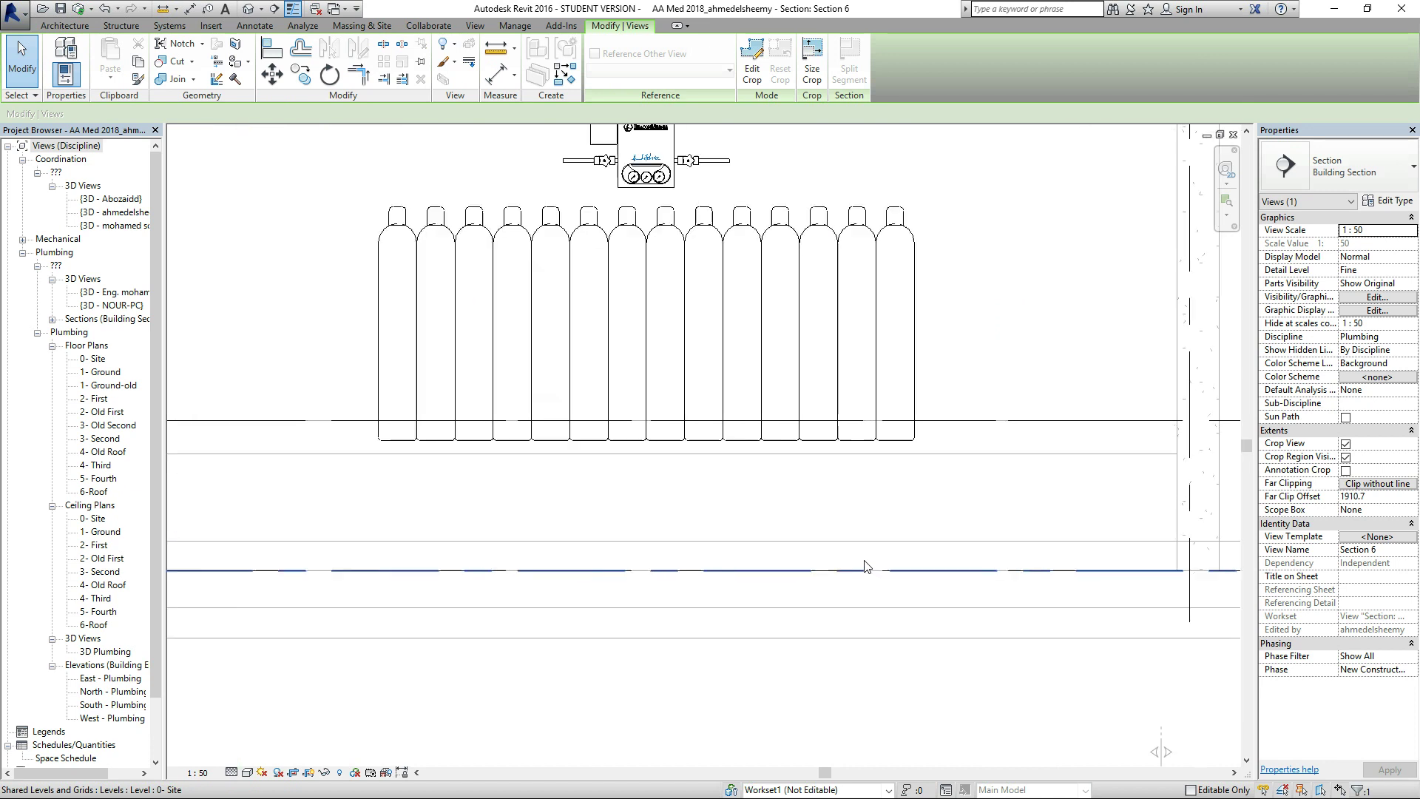
pyautogui.scroll(1, 867, 567)
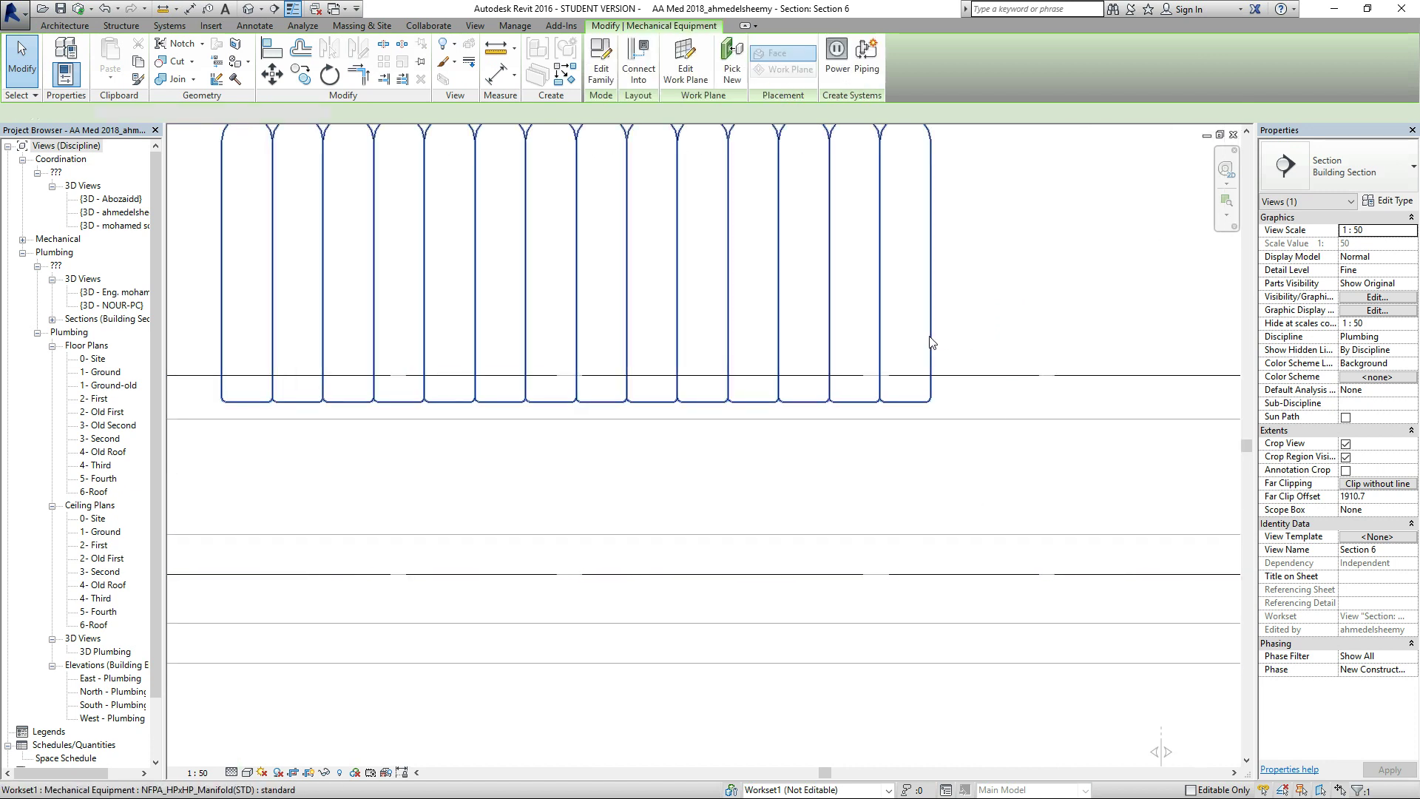
pyautogui.click(930, 342)
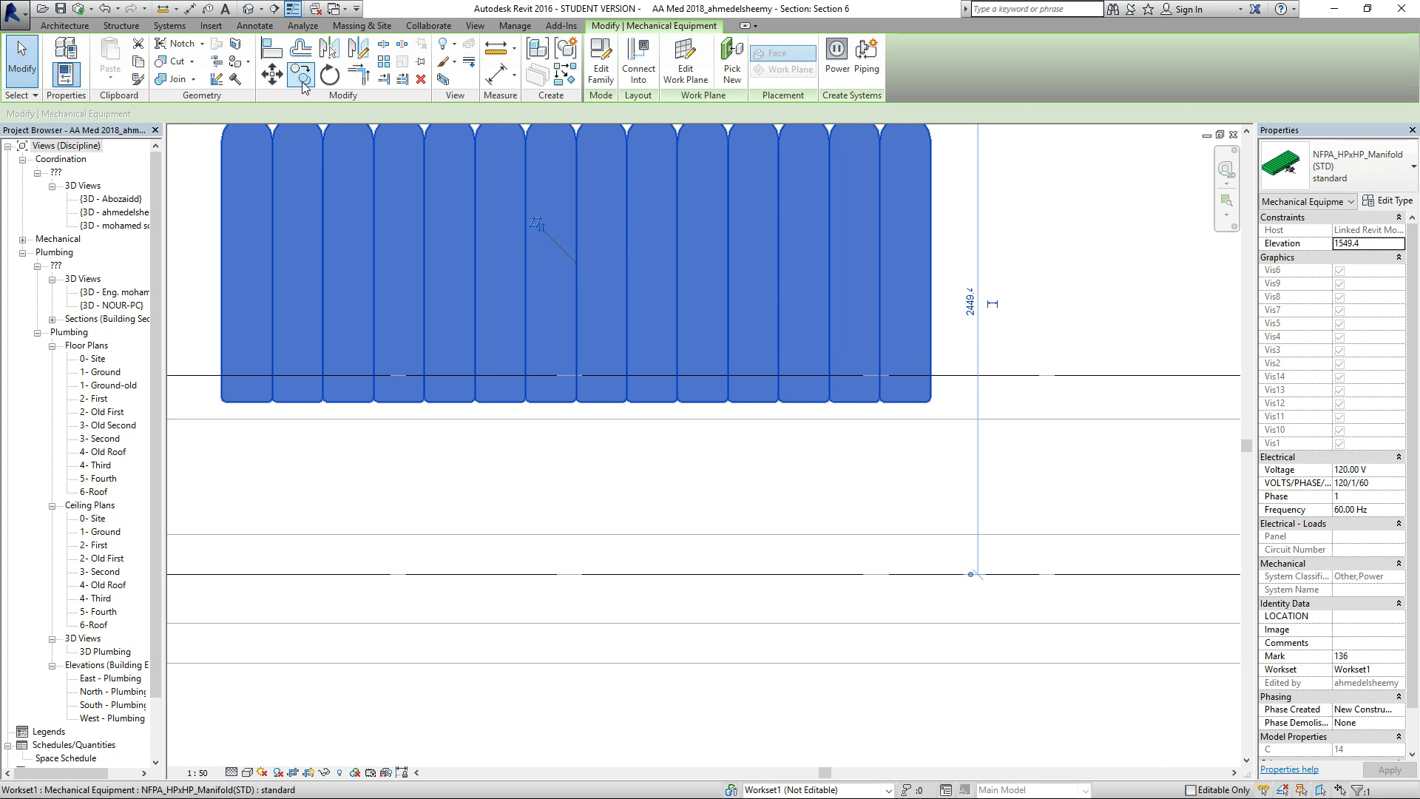
pyautogui.scroll(-2, 728, 469)
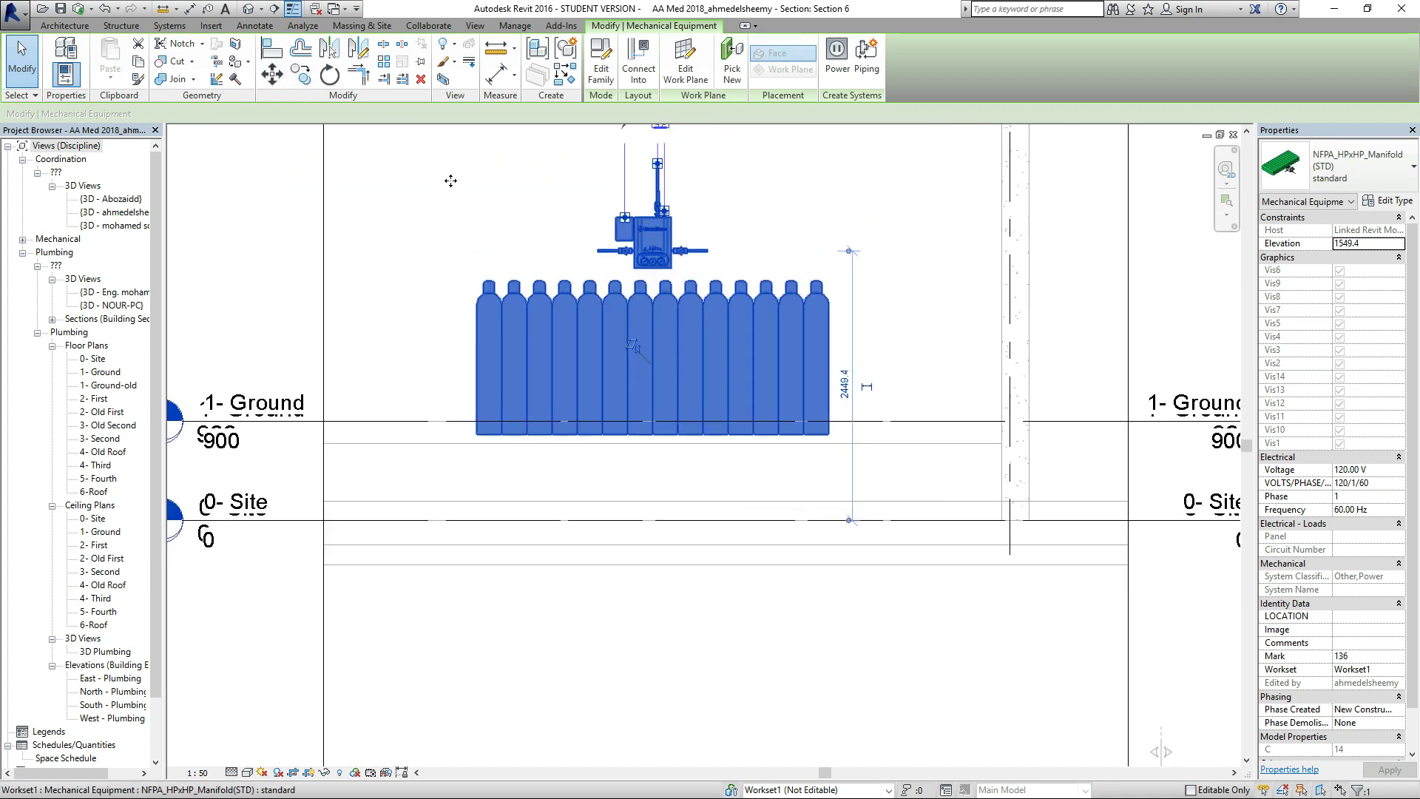
pyautogui.click(272, 75)
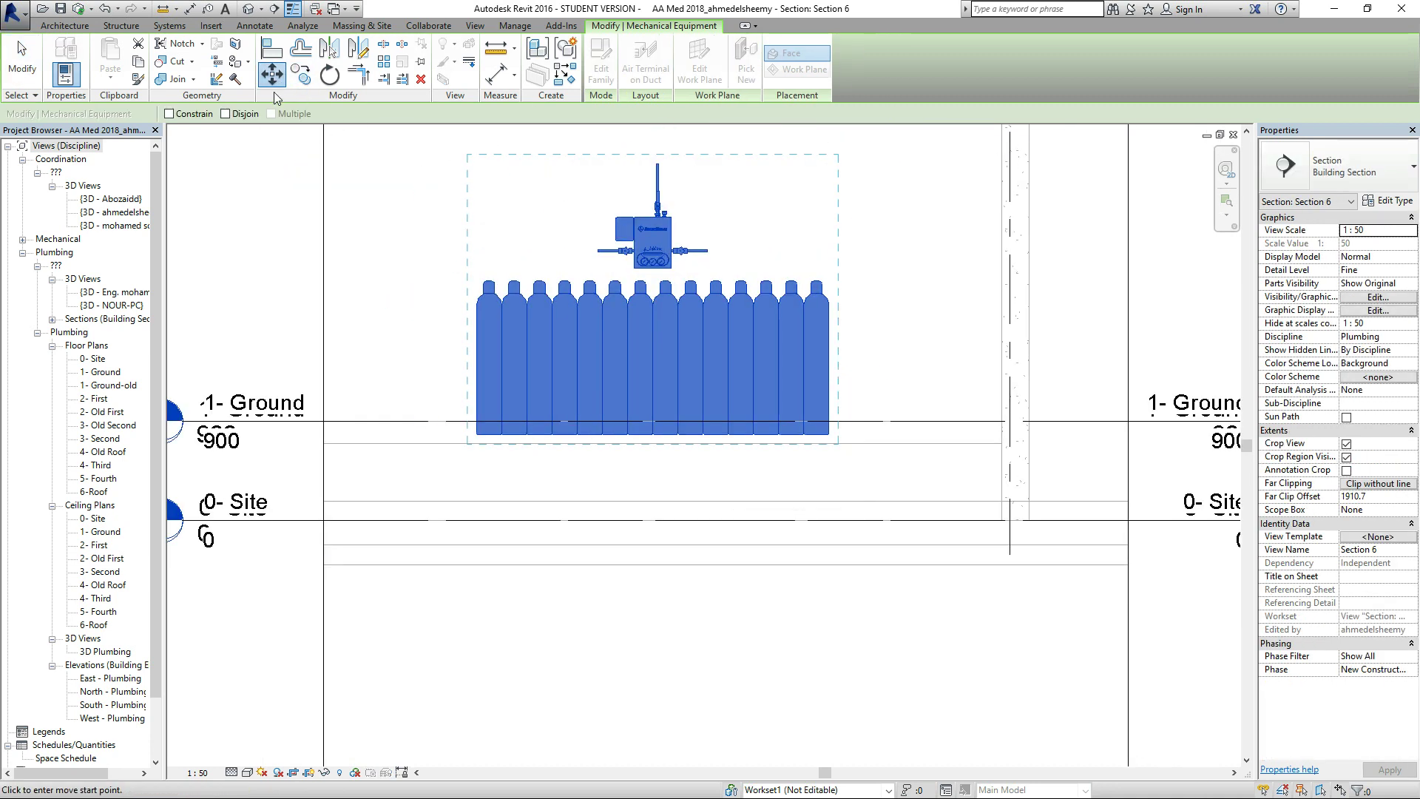
pyautogui.click(272, 47)
pyautogui.scroll(4, 876, 474)
pyautogui.click(954, 359)
pyautogui.click(751, 388)
pyautogui.scroll(-5, 747, 483)
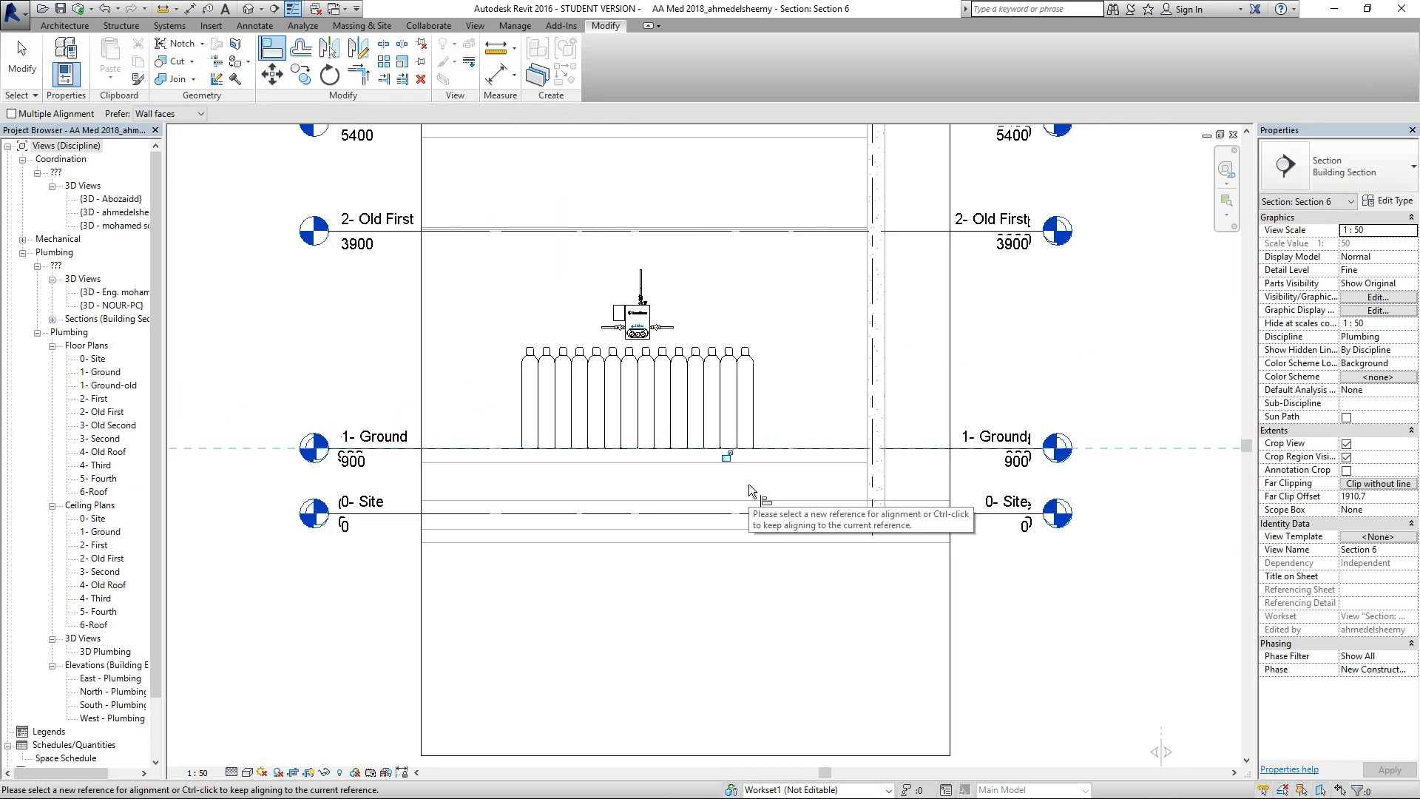
pyautogui.press('Escape')
pyautogui.press('Escape')
# Review the manifold's instance properties and its type parameters through to the end of the list, leaving them unchanged.
pyautogui.click(688, 399)
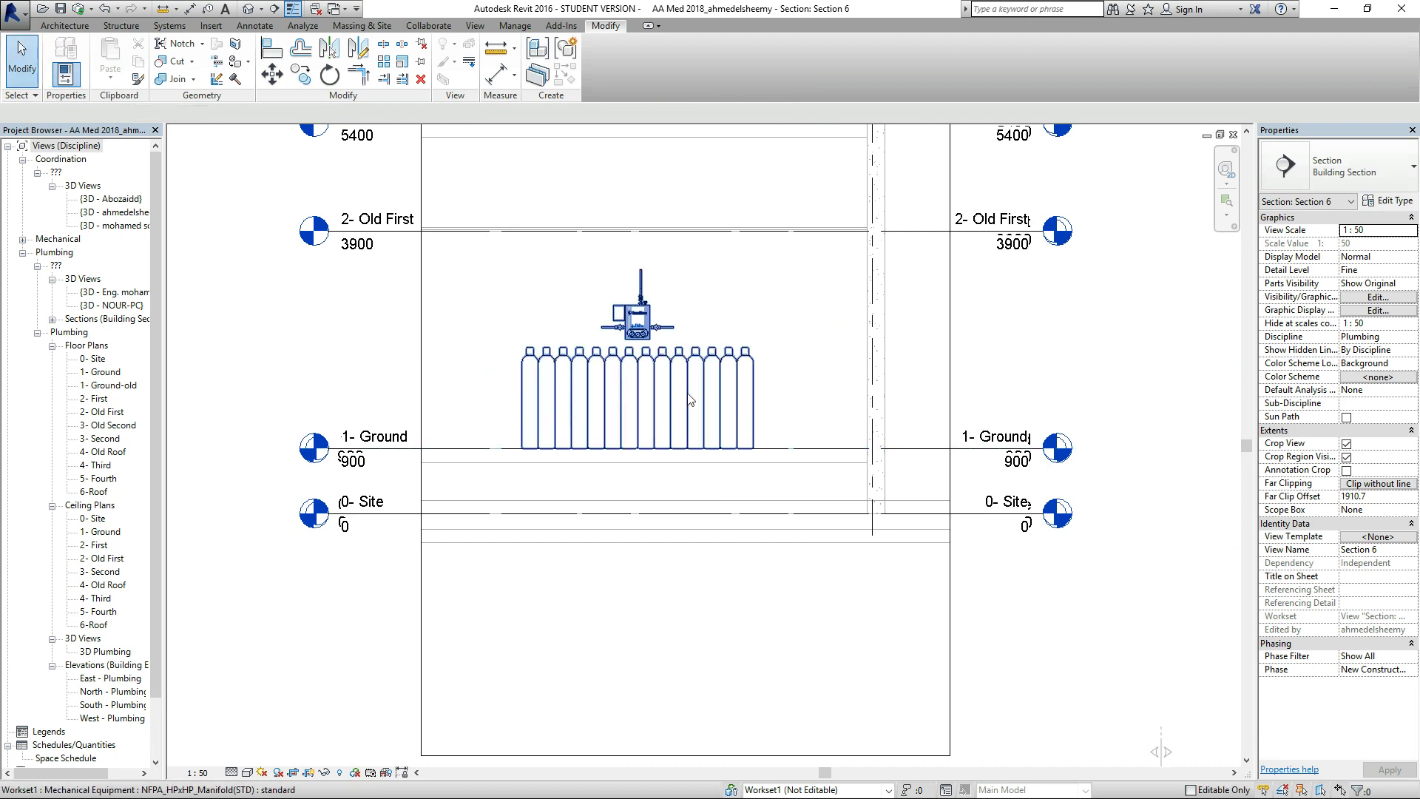
pyautogui.click(688, 400)
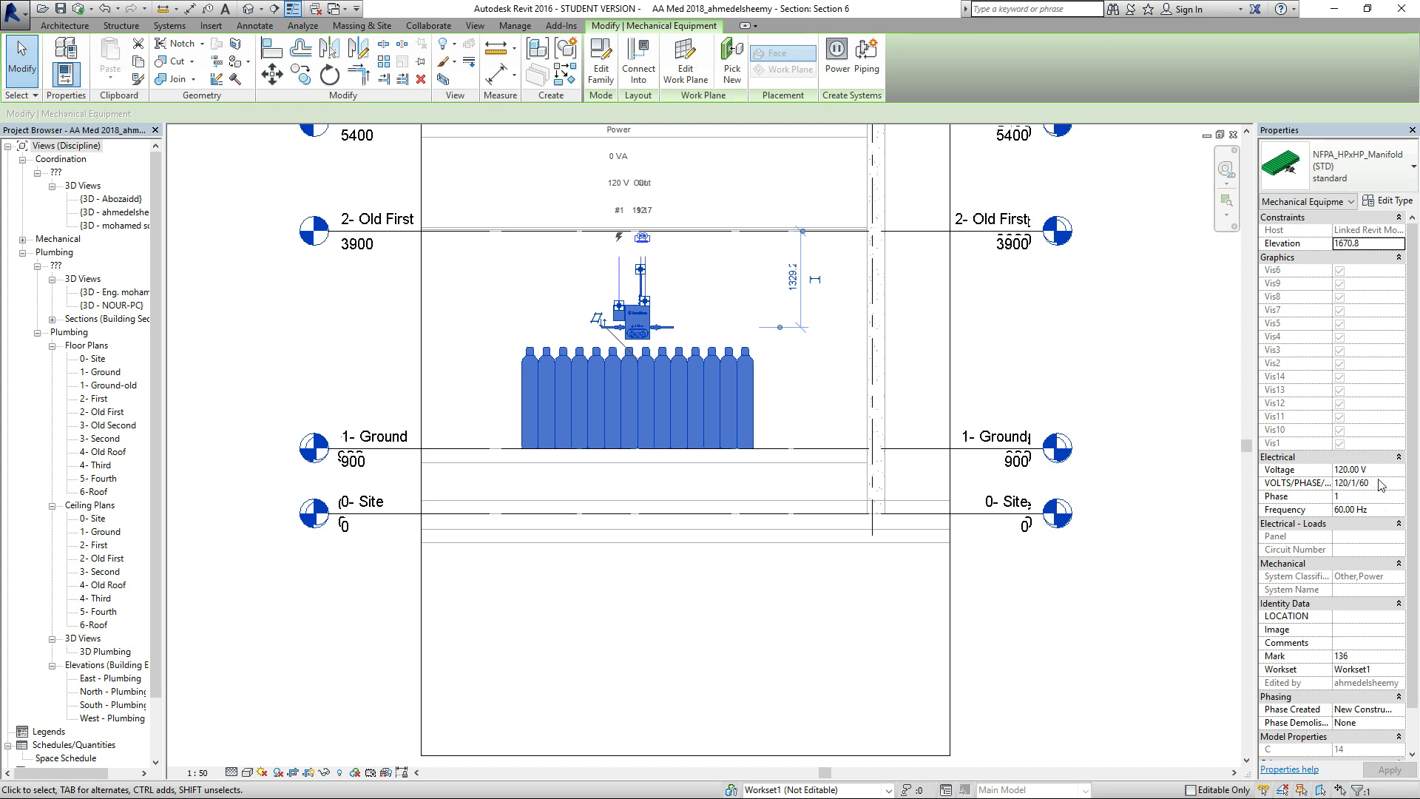
pyautogui.scroll(-2, 1380, 486)
pyautogui.scroll(-1, 1380, 482)
pyautogui.click(1371, 204)
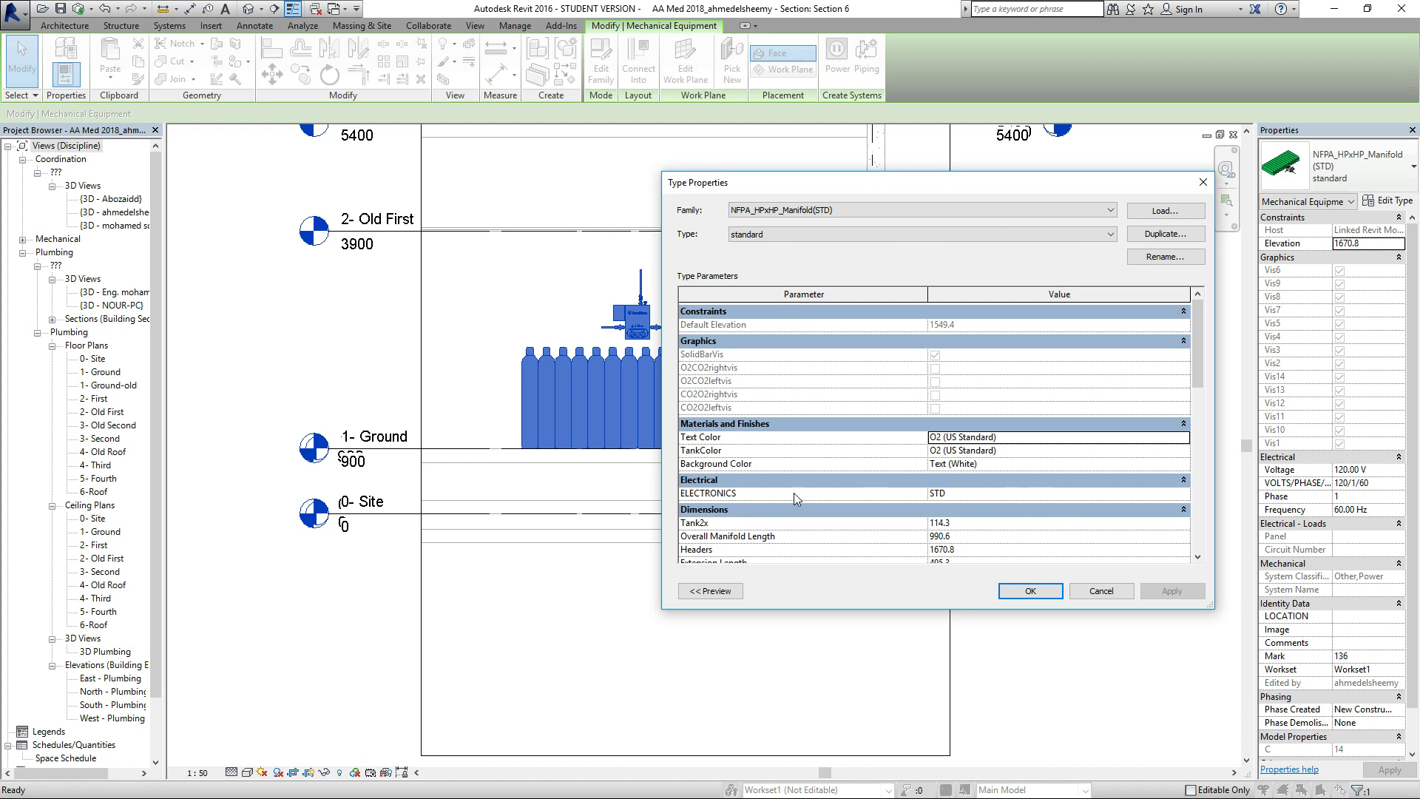
pyautogui.moveTo(1199, 348); pyautogui.dragTo(1260, 531)
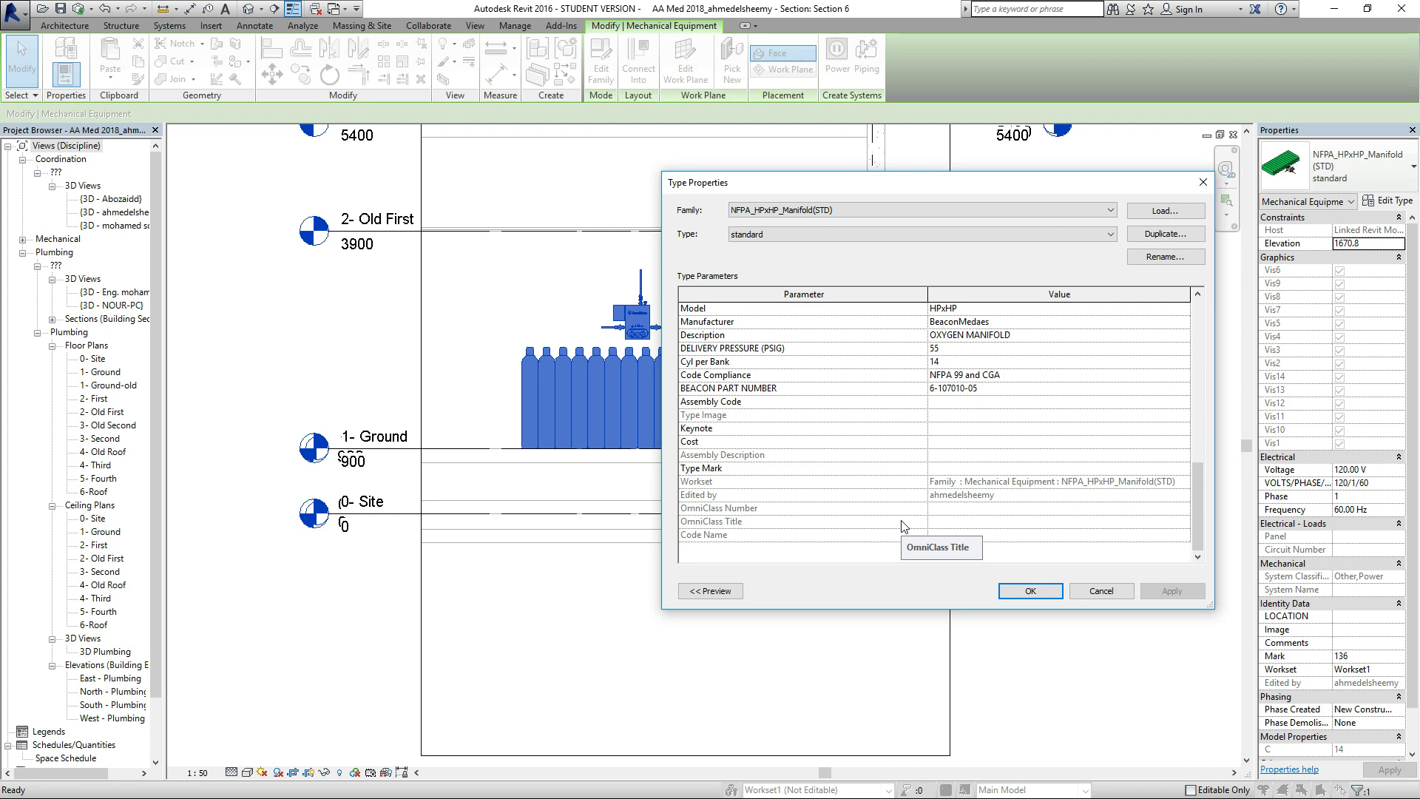
pyautogui.click(1033, 591)
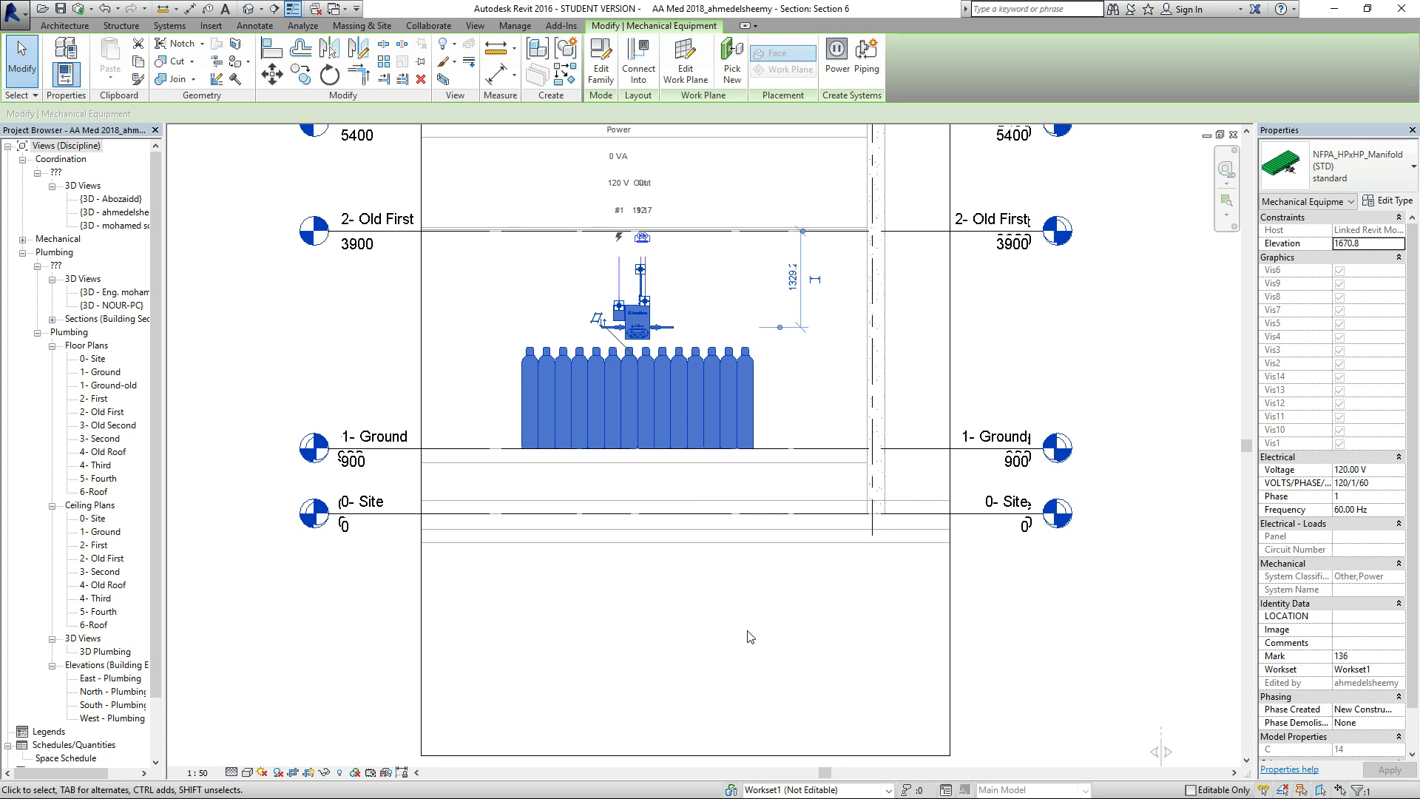
# Open the 1- Ground floor plan and show the overall building with its surrounding site.
pyautogui.scroll(-2, 749, 634)
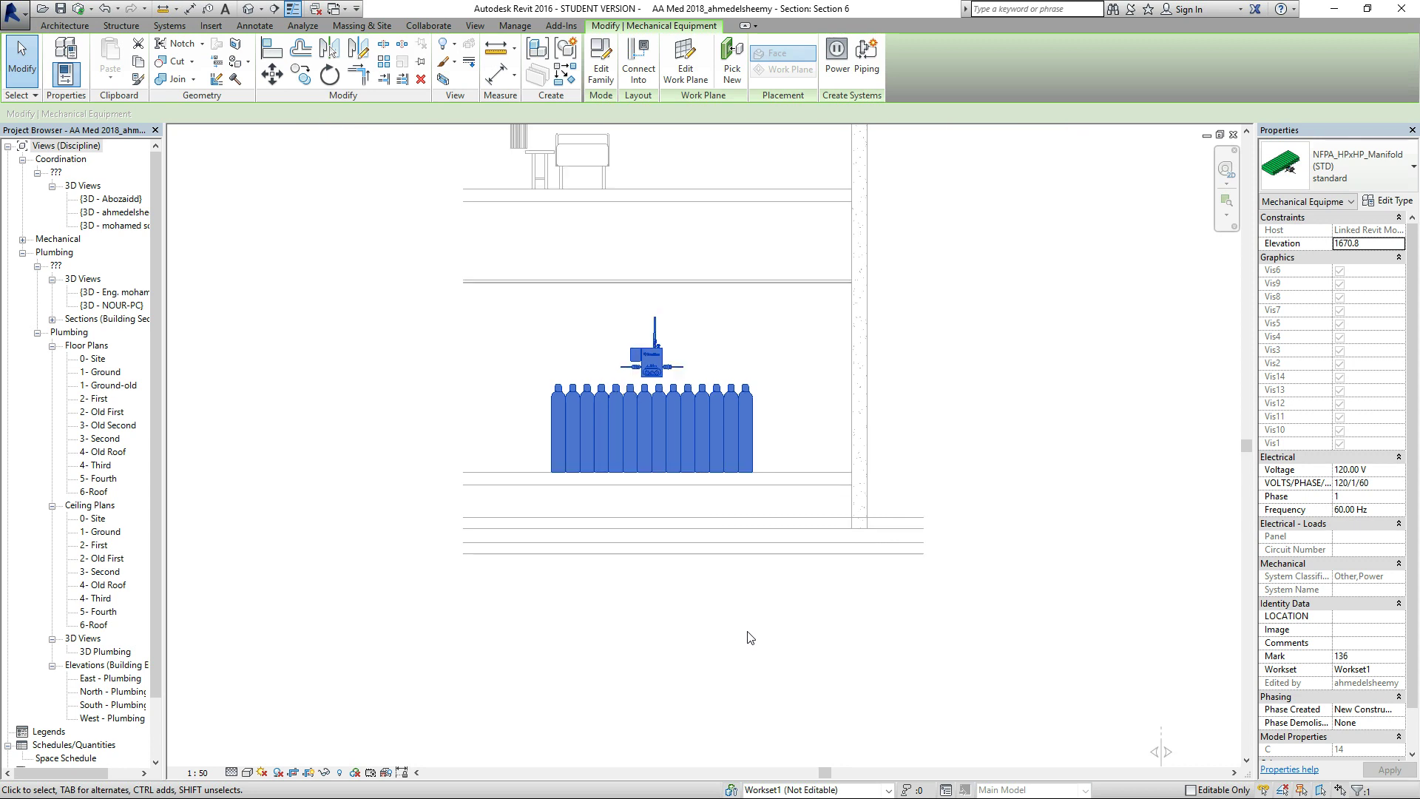
pyautogui.doubleClick(103, 372)
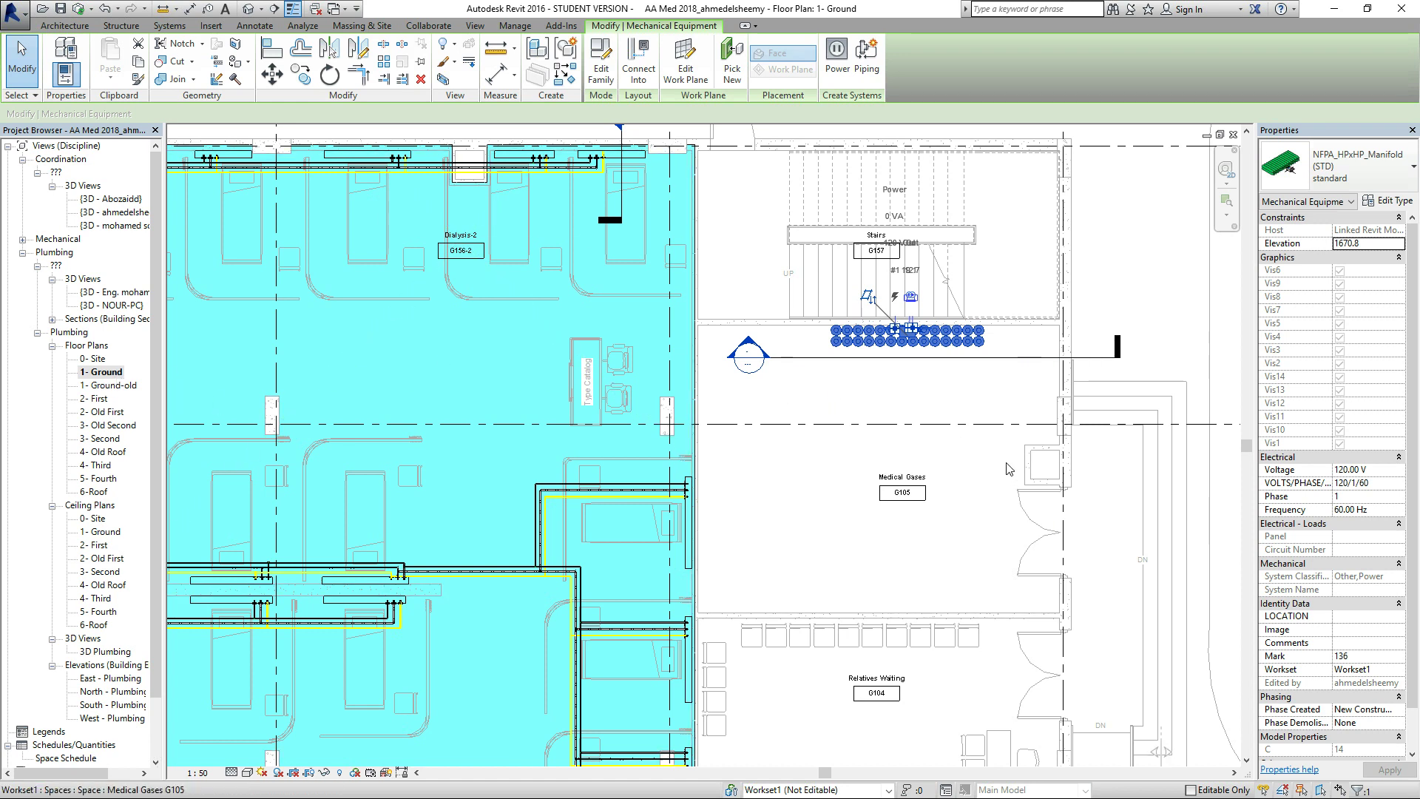
pyautogui.scroll(-4, 994, 471)
pyautogui.scroll(-5, 1054, 437)
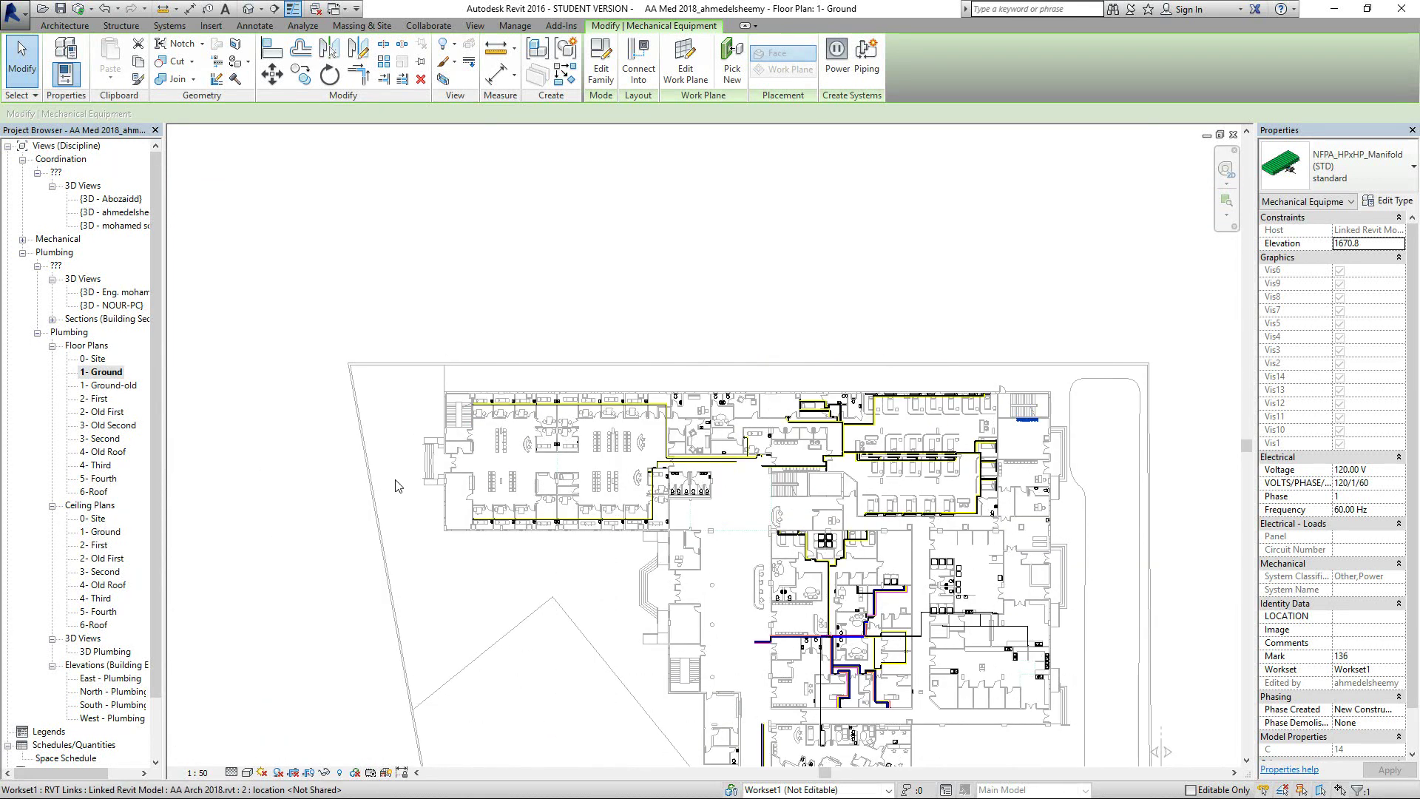
pyautogui.scroll(2, 394, 482)
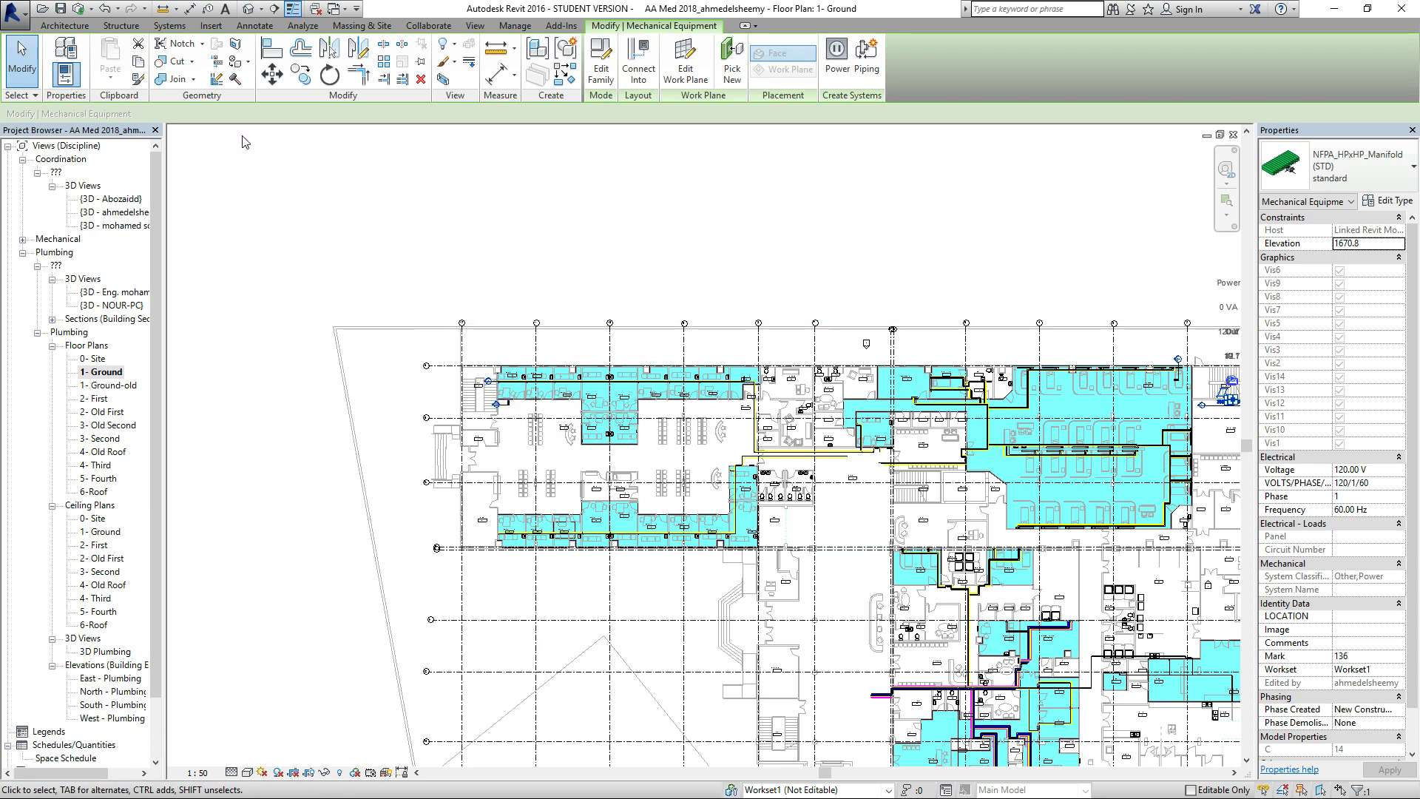
# Preview the families in the Medical Gas library's Storage Tank folder and open O2 BULK Storage Tank.
pyautogui.click(43, 9)
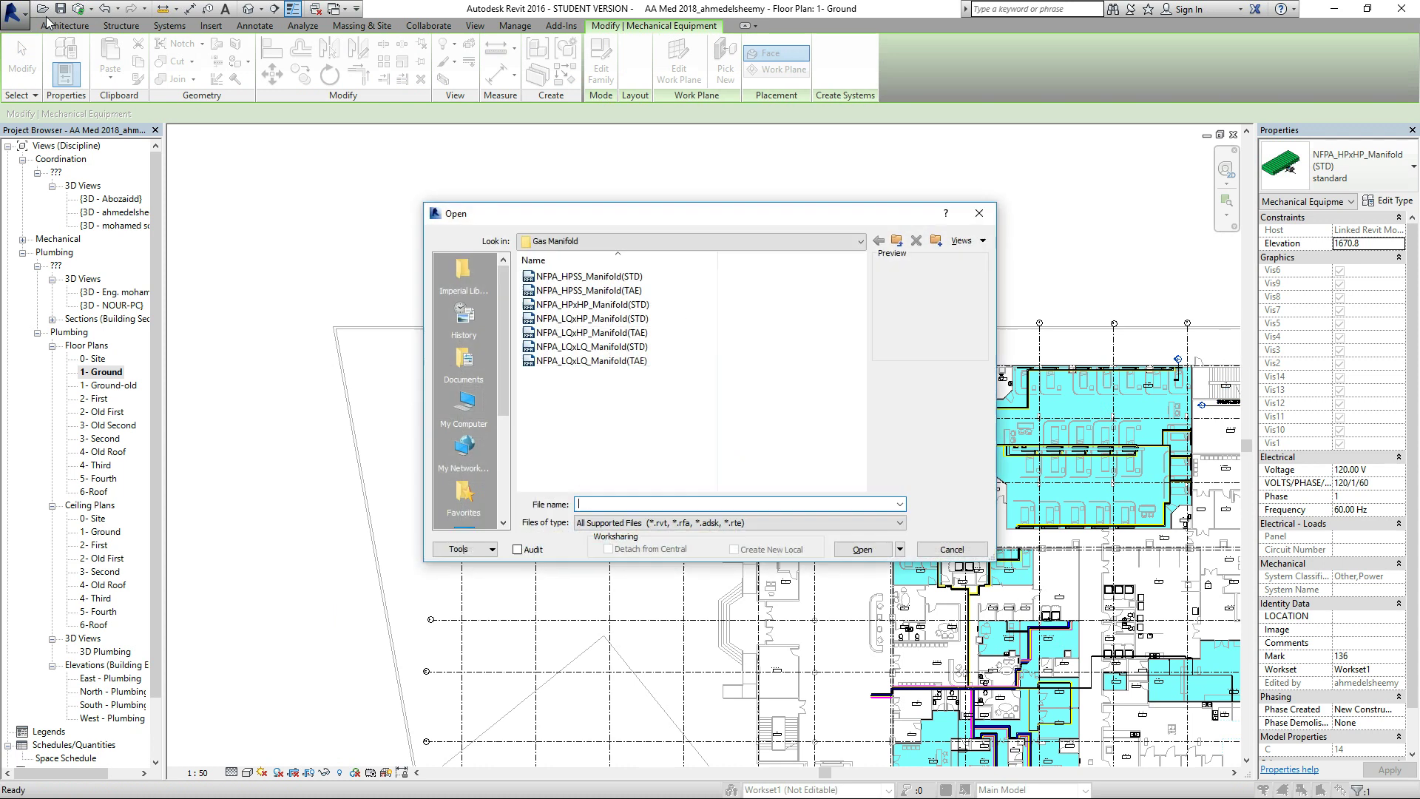
pyautogui.click(896, 241)
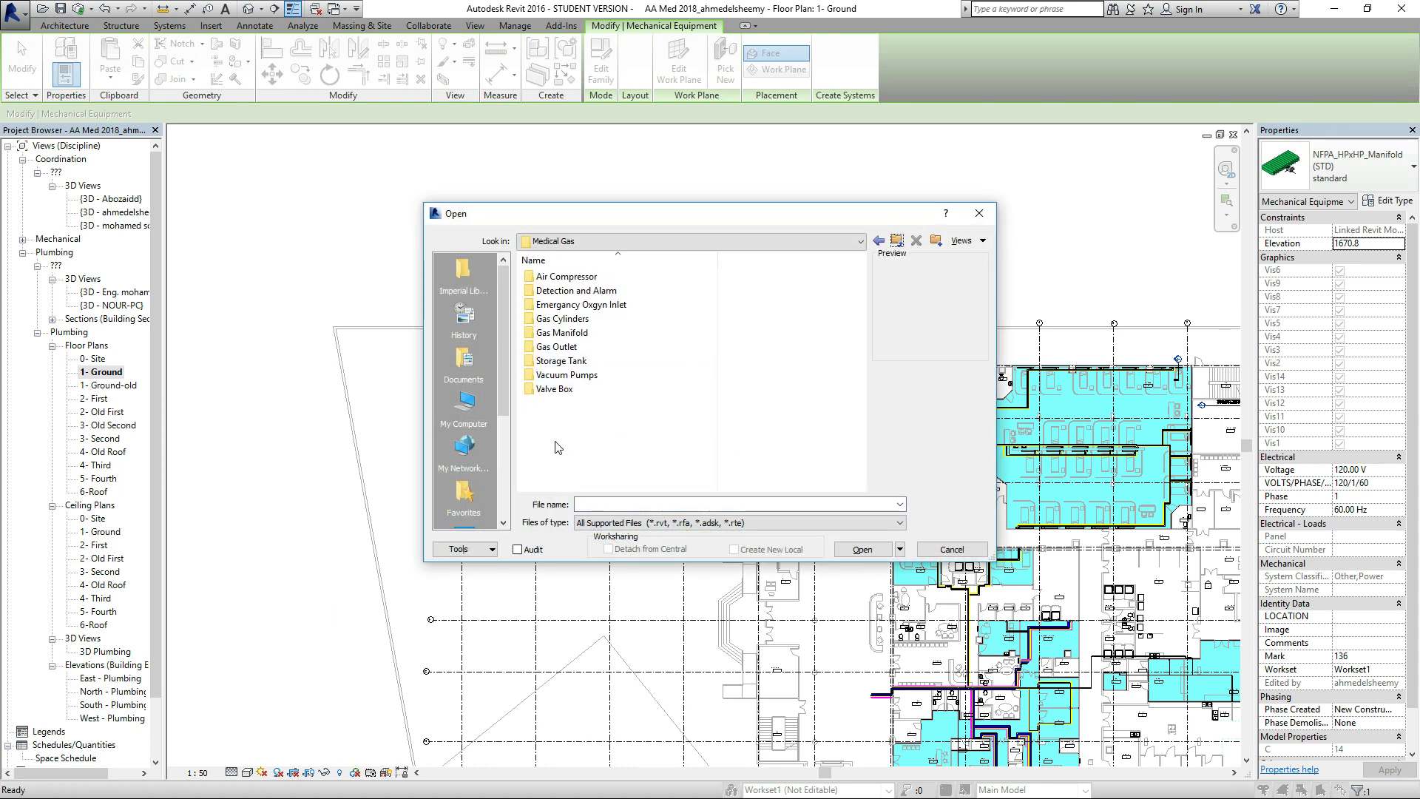
pyautogui.doubleClick(574, 362)
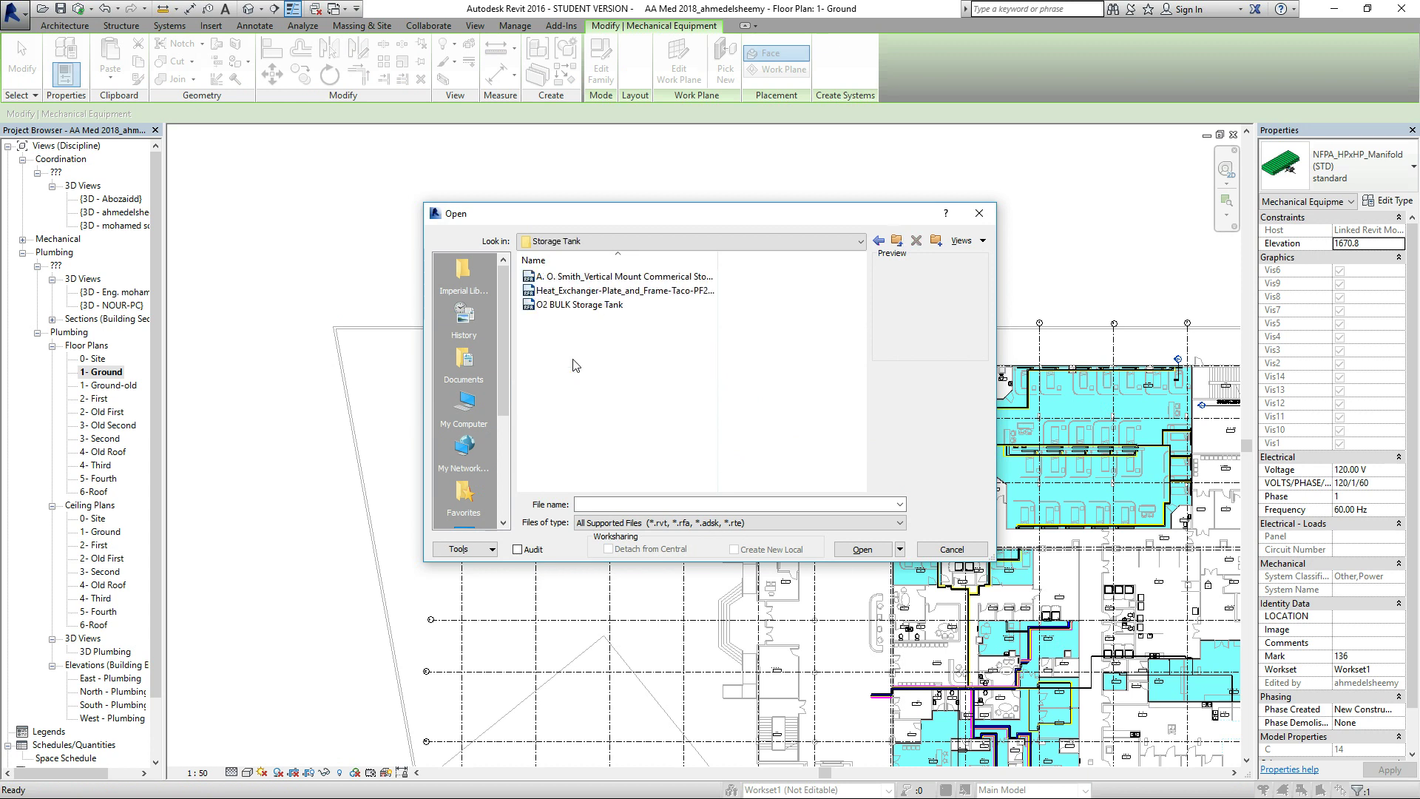
pyautogui.click(588, 306)
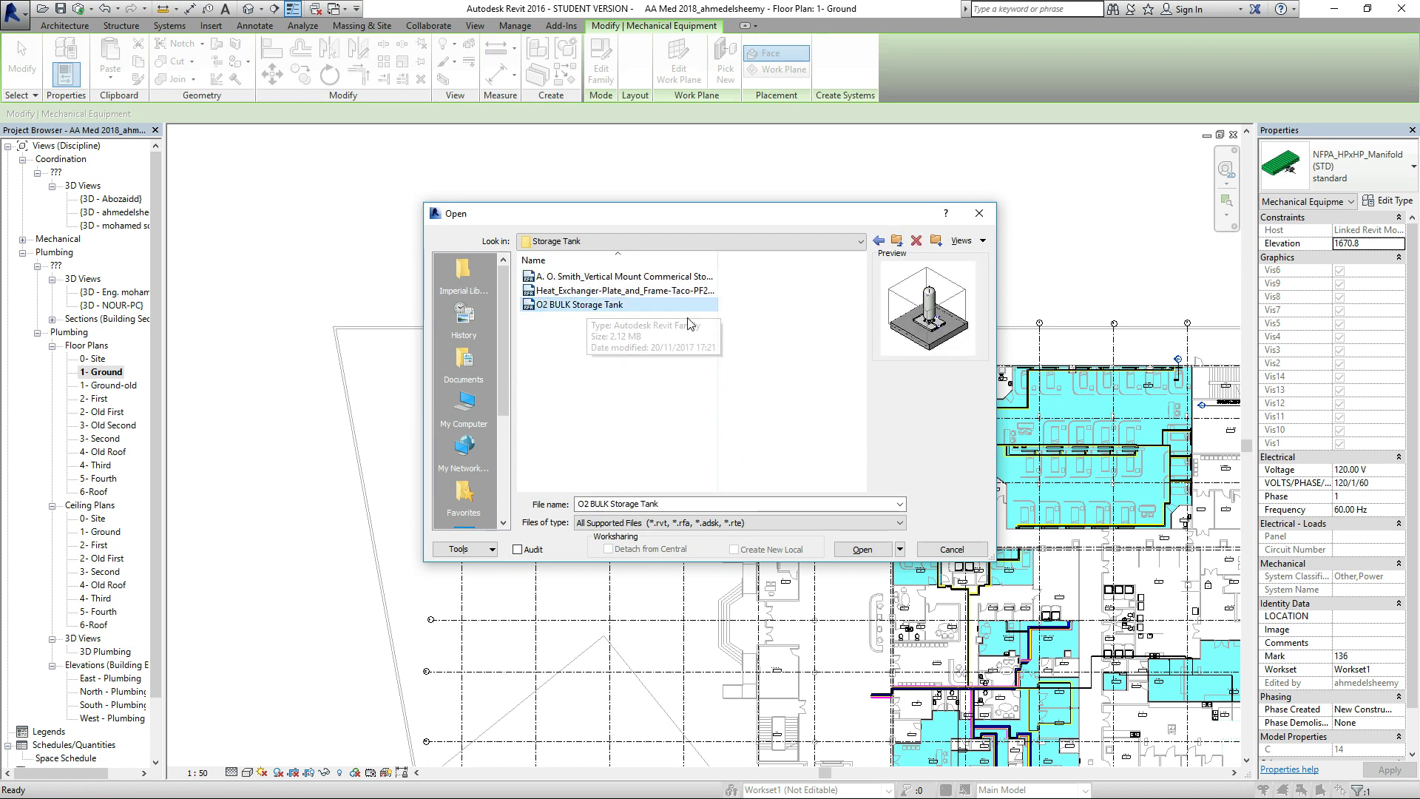
pyautogui.click(628, 291)
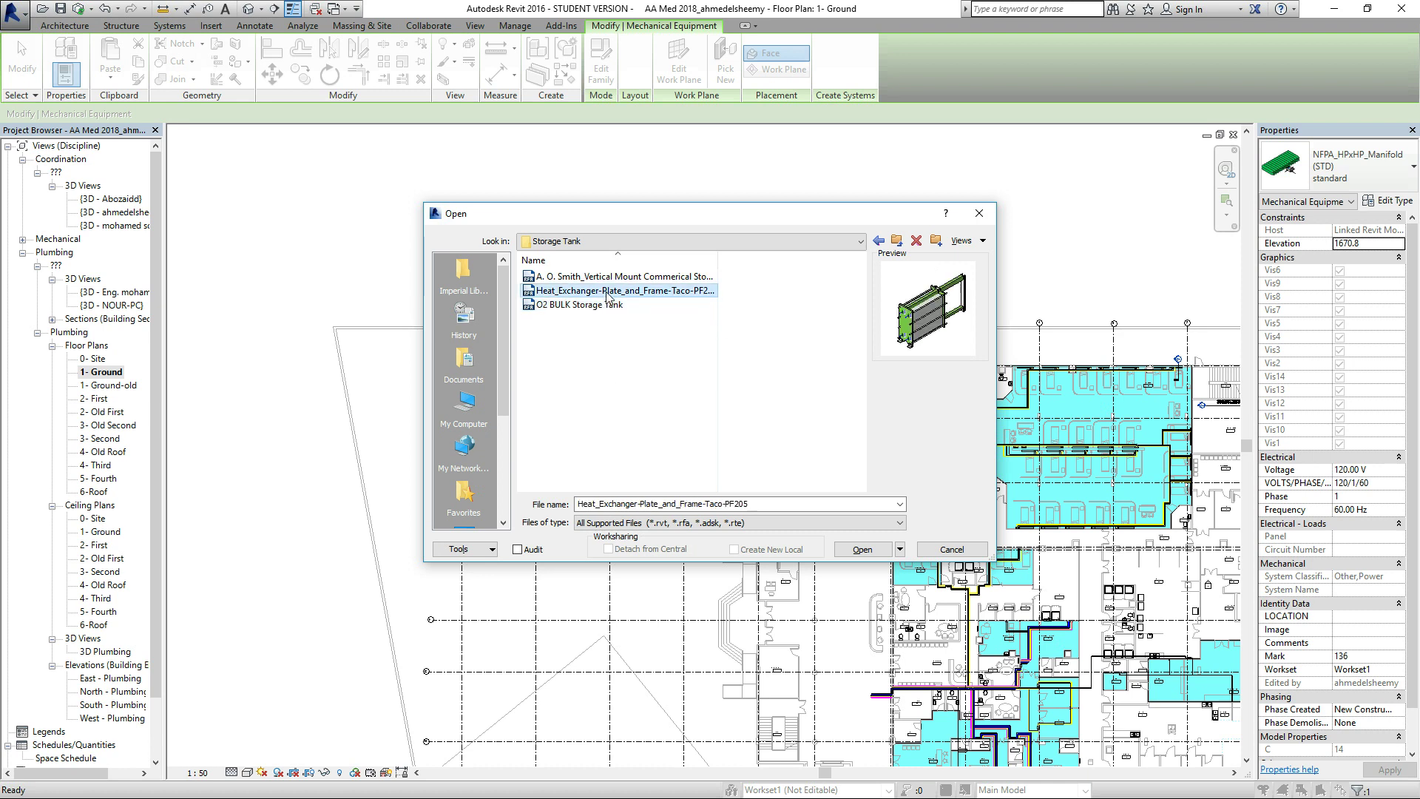
pyautogui.click(631, 278)
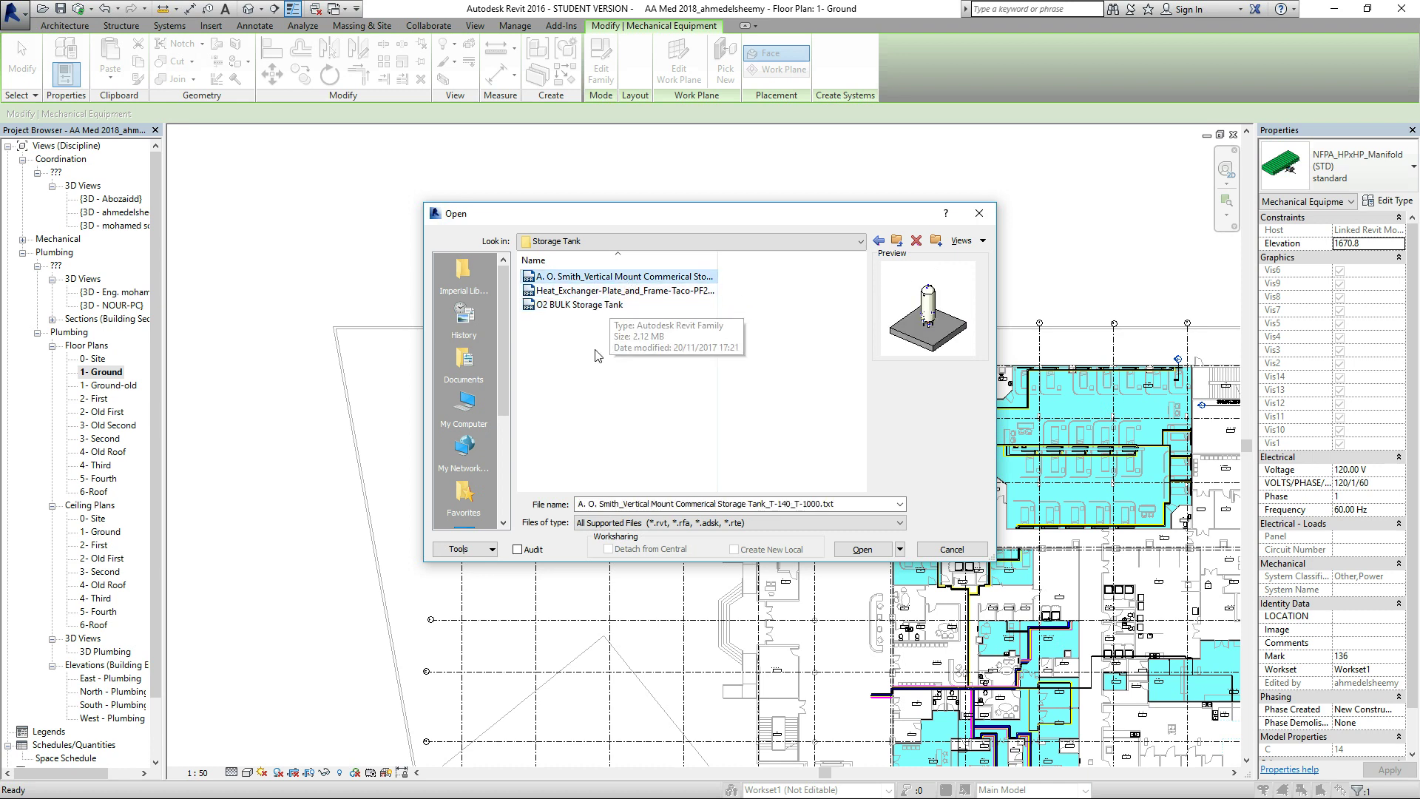
pyautogui.click(597, 305)
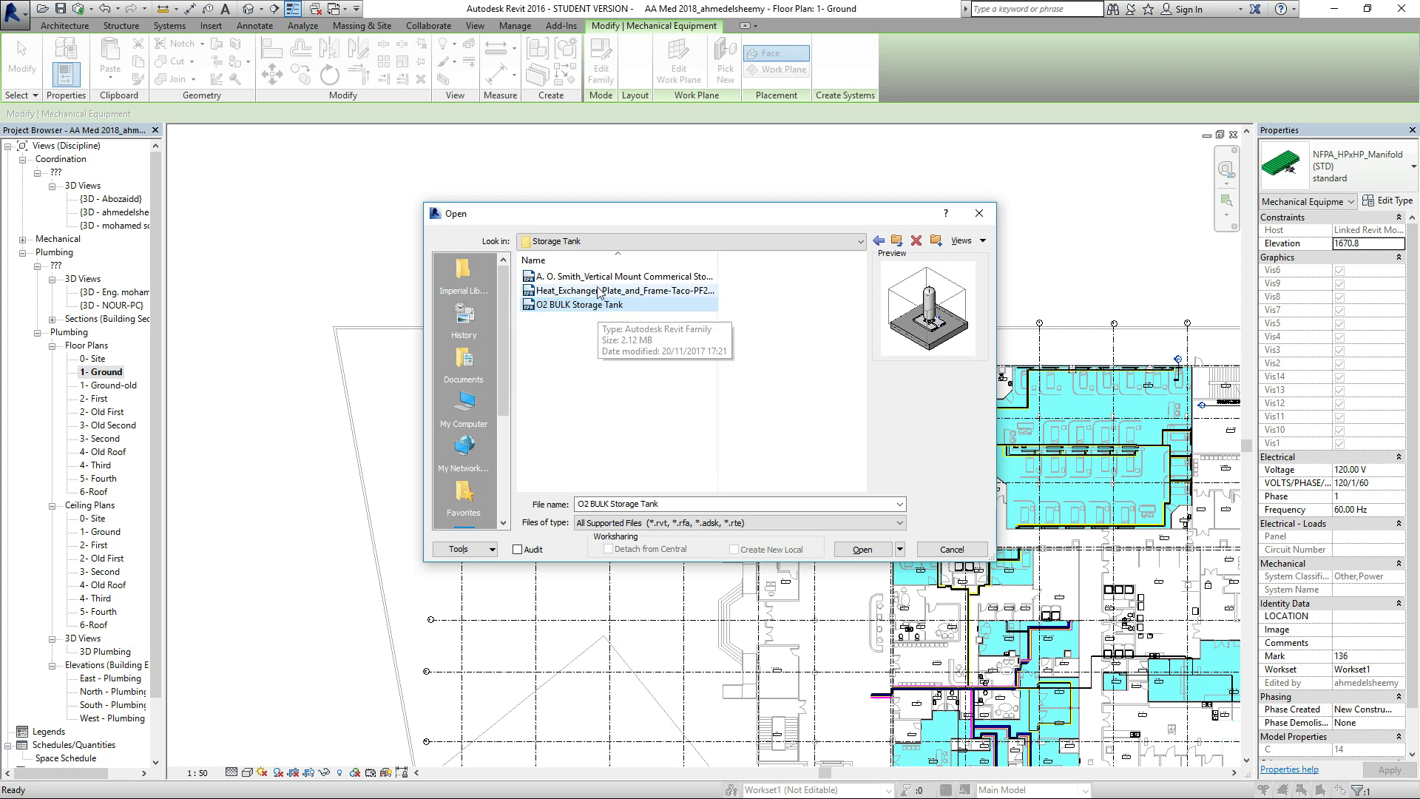
pyautogui.click(609, 278)
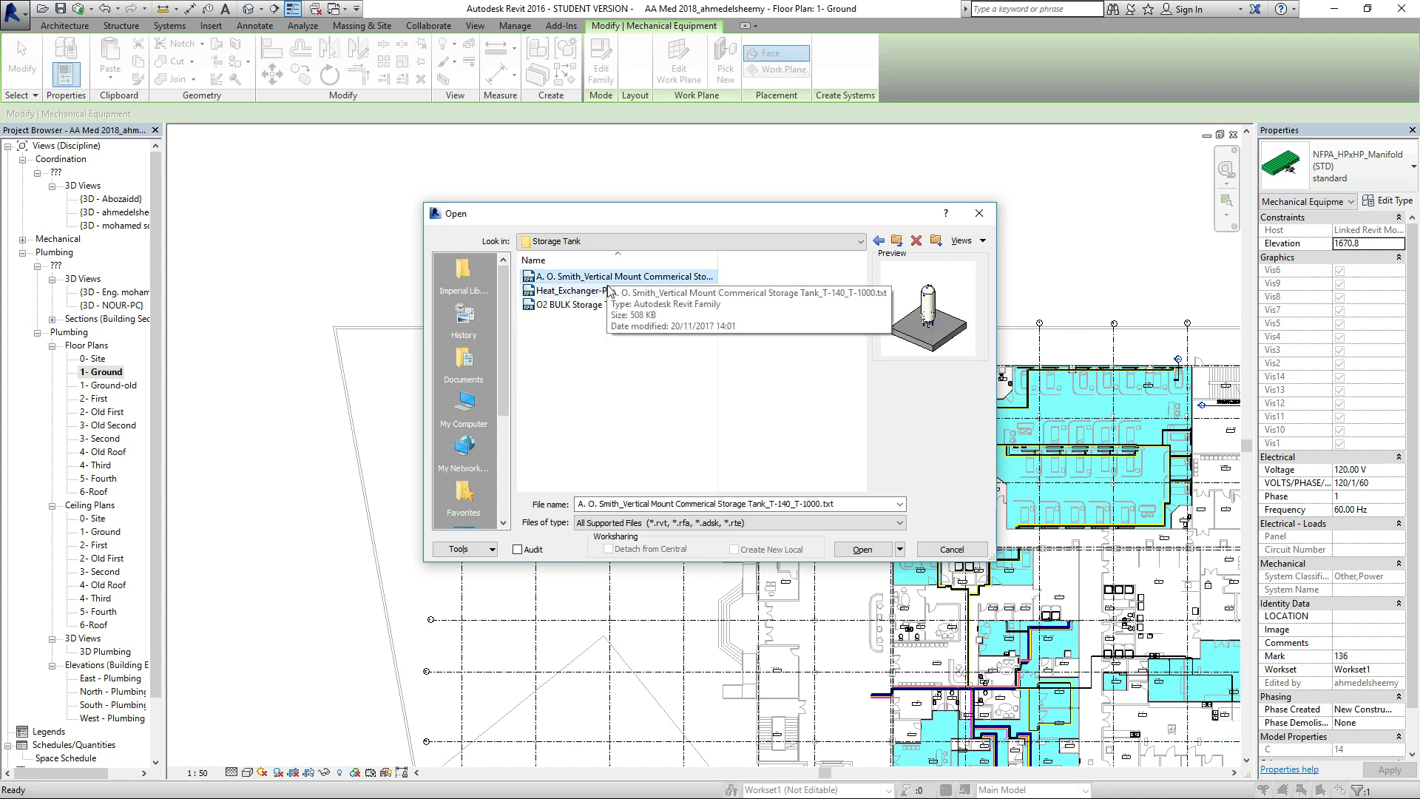
pyautogui.click(586, 307)
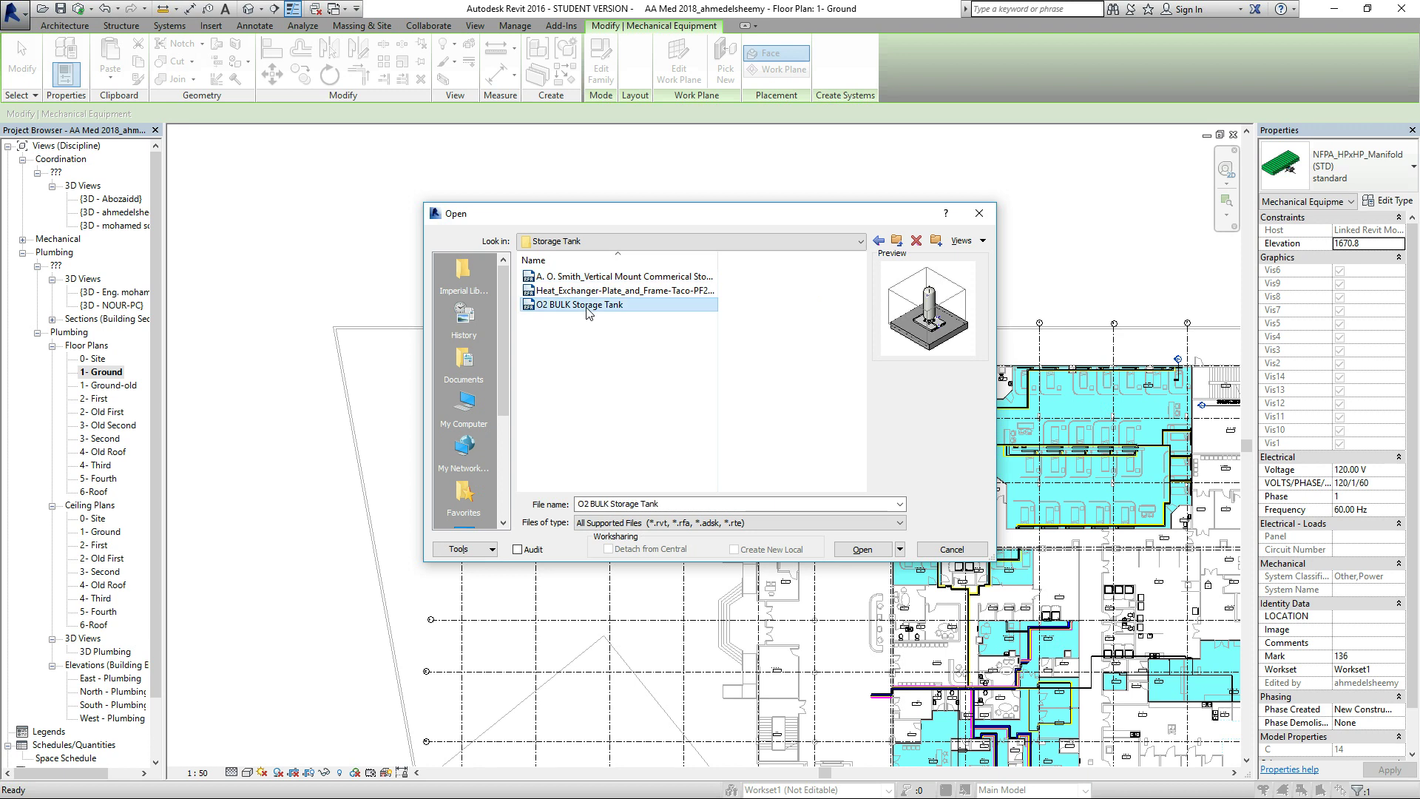
pyautogui.click(860, 550)
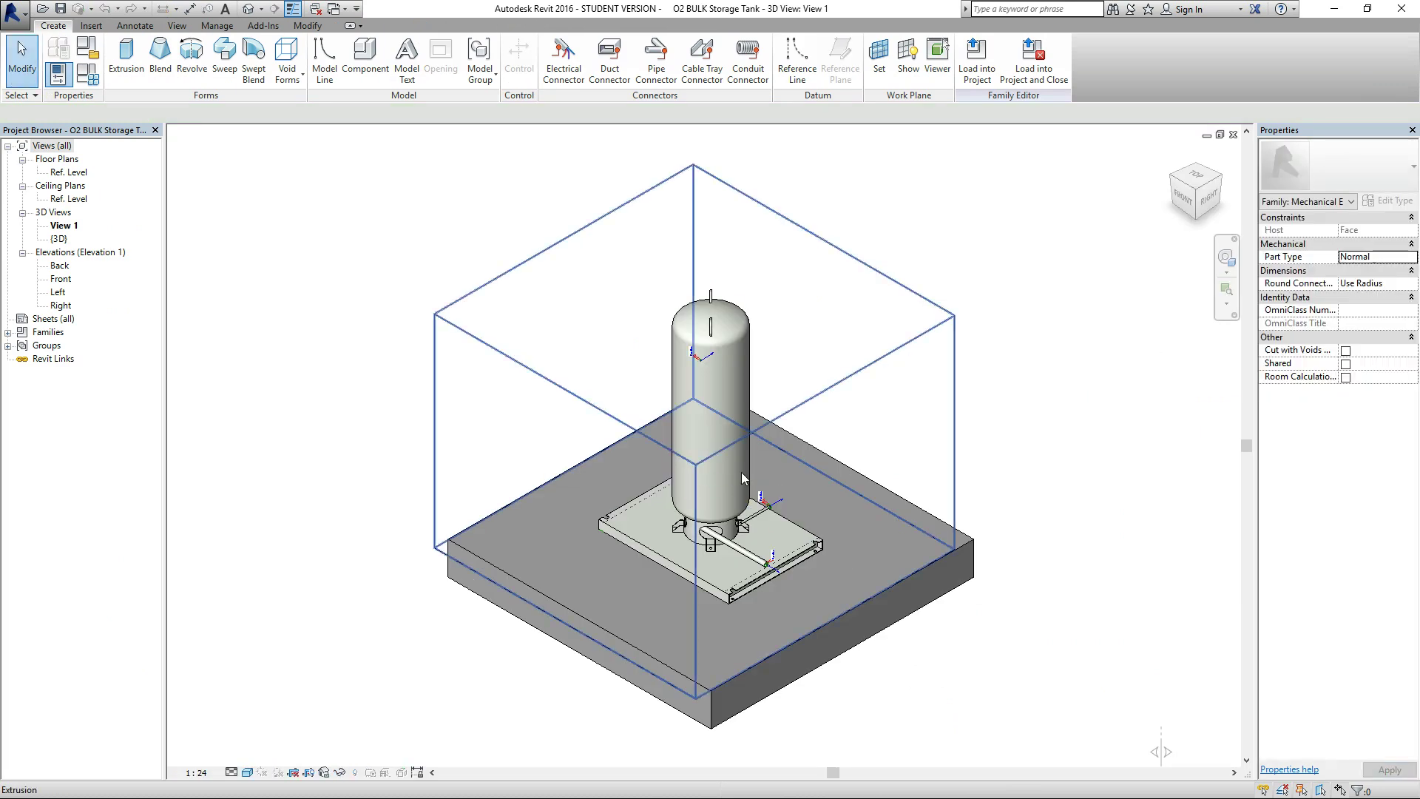
# Inspect the storage tank's base piping and its connectors in the 3D view.
pyautogui.scroll(6, 729, 463)
pyautogui.scroll(-3, 682, 446)
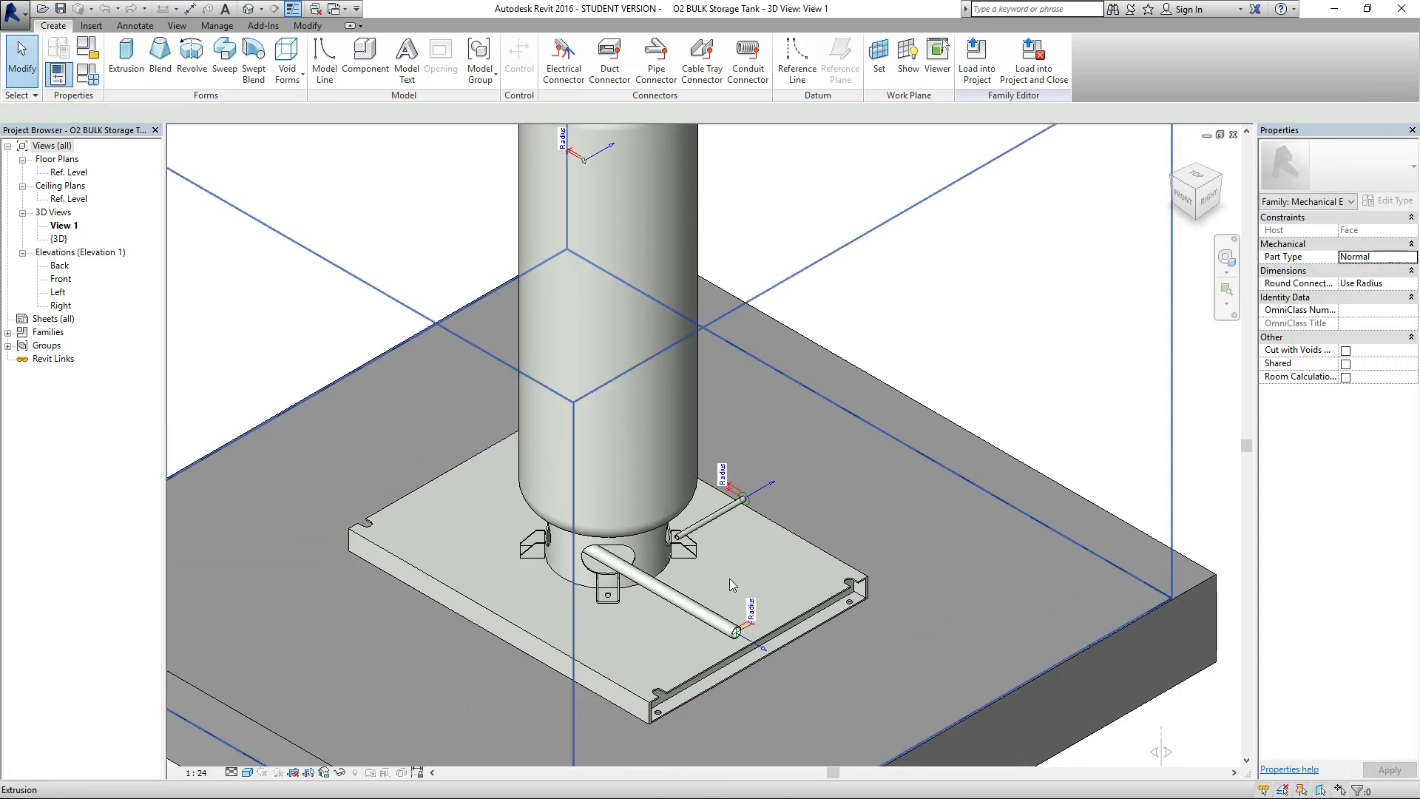
pyautogui.scroll(-4, 726, 556)
pyautogui.scroll(4, 675, 466)
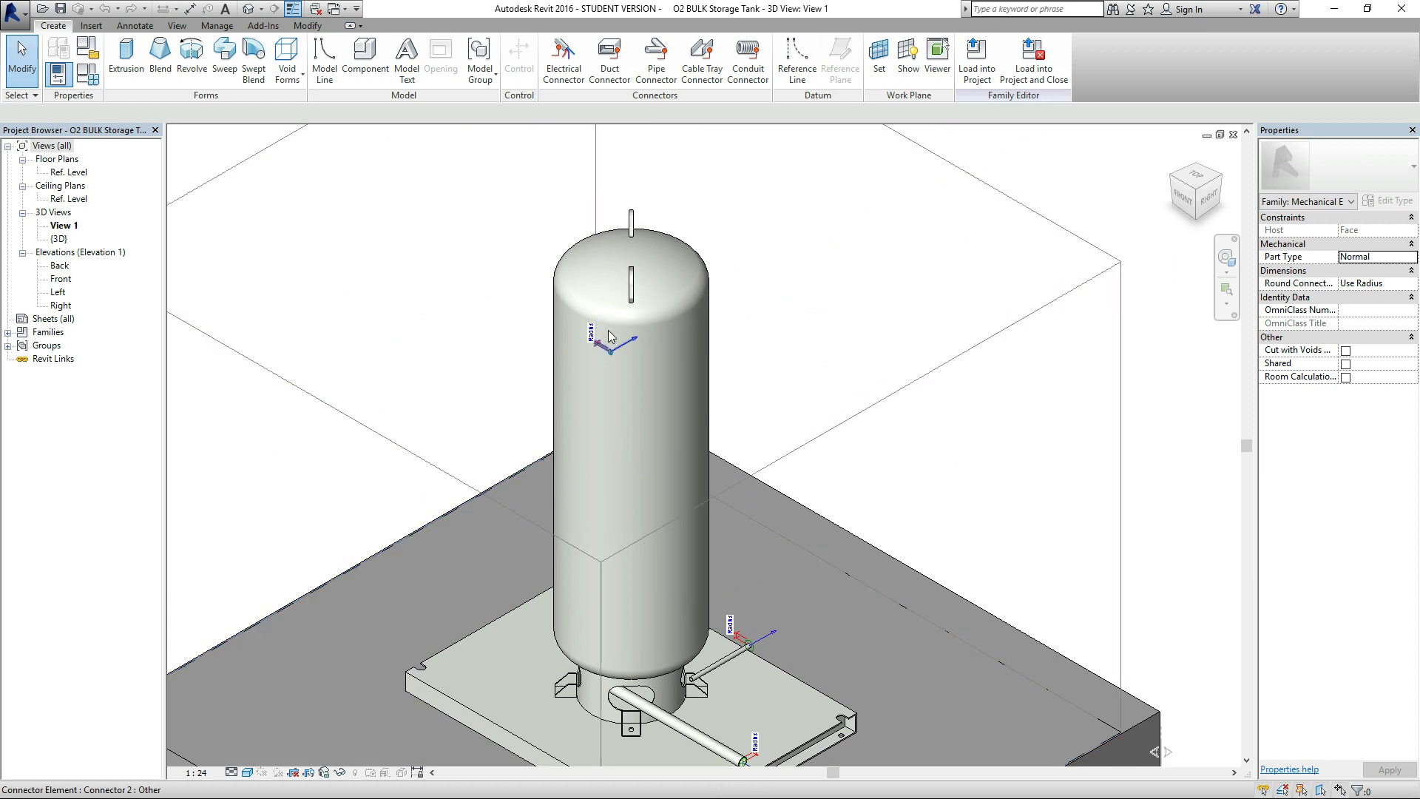
pyautogui.scroll(-4, 627, 360)
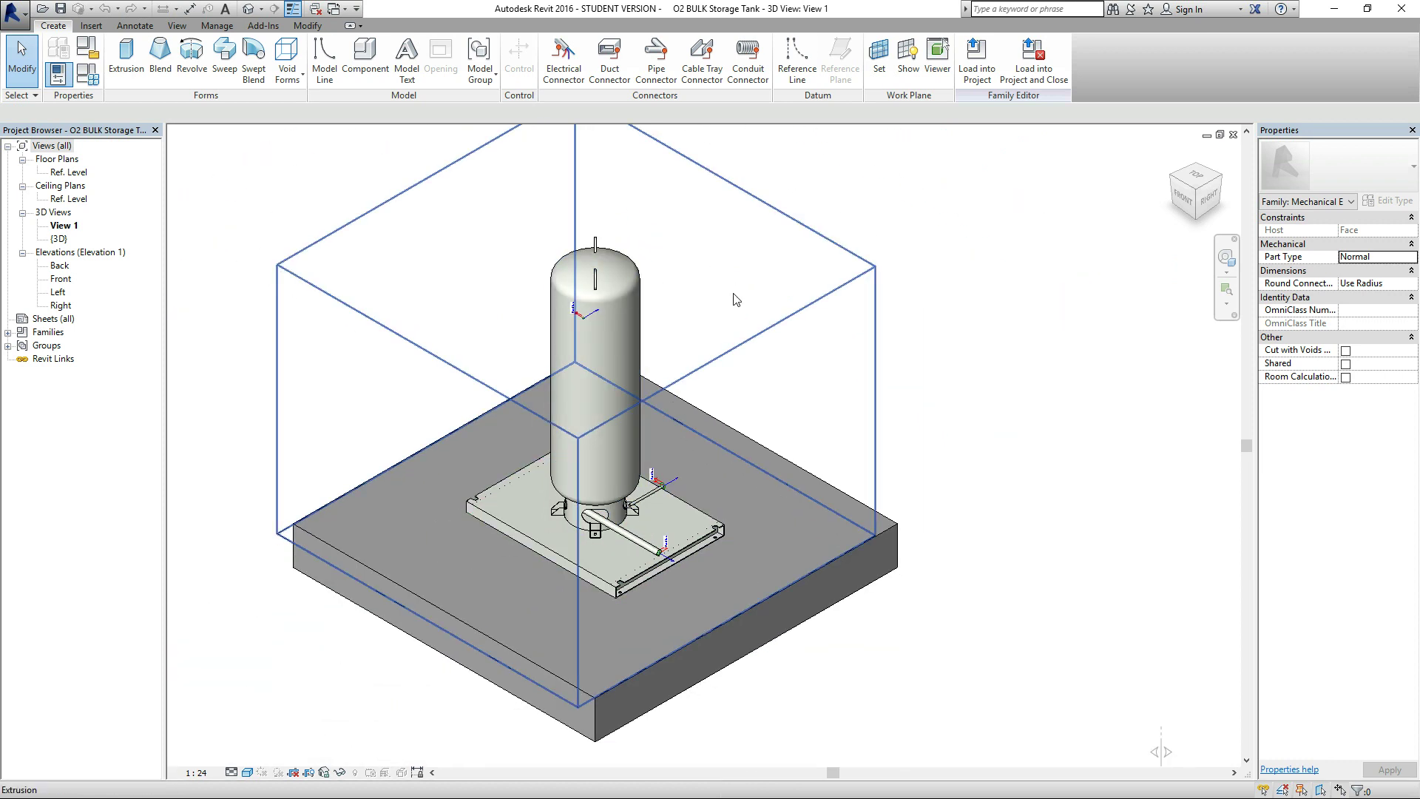
# Check the tank family's category and its family parameters, including the host type, without changing anything.
pyautogui.click(87, 51)
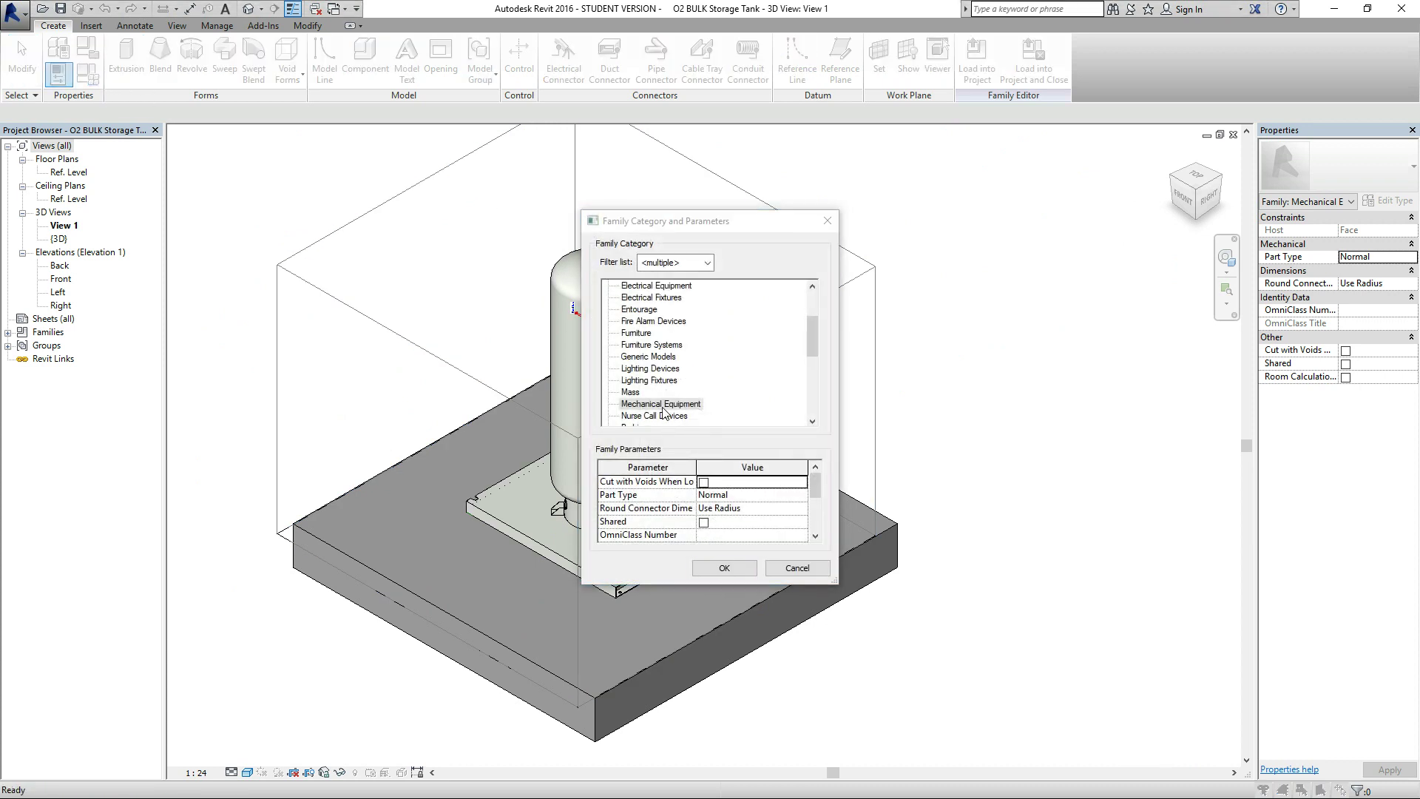
pyautogui.moveTo(816, 481); pyautogui.dragTo(830, 540)
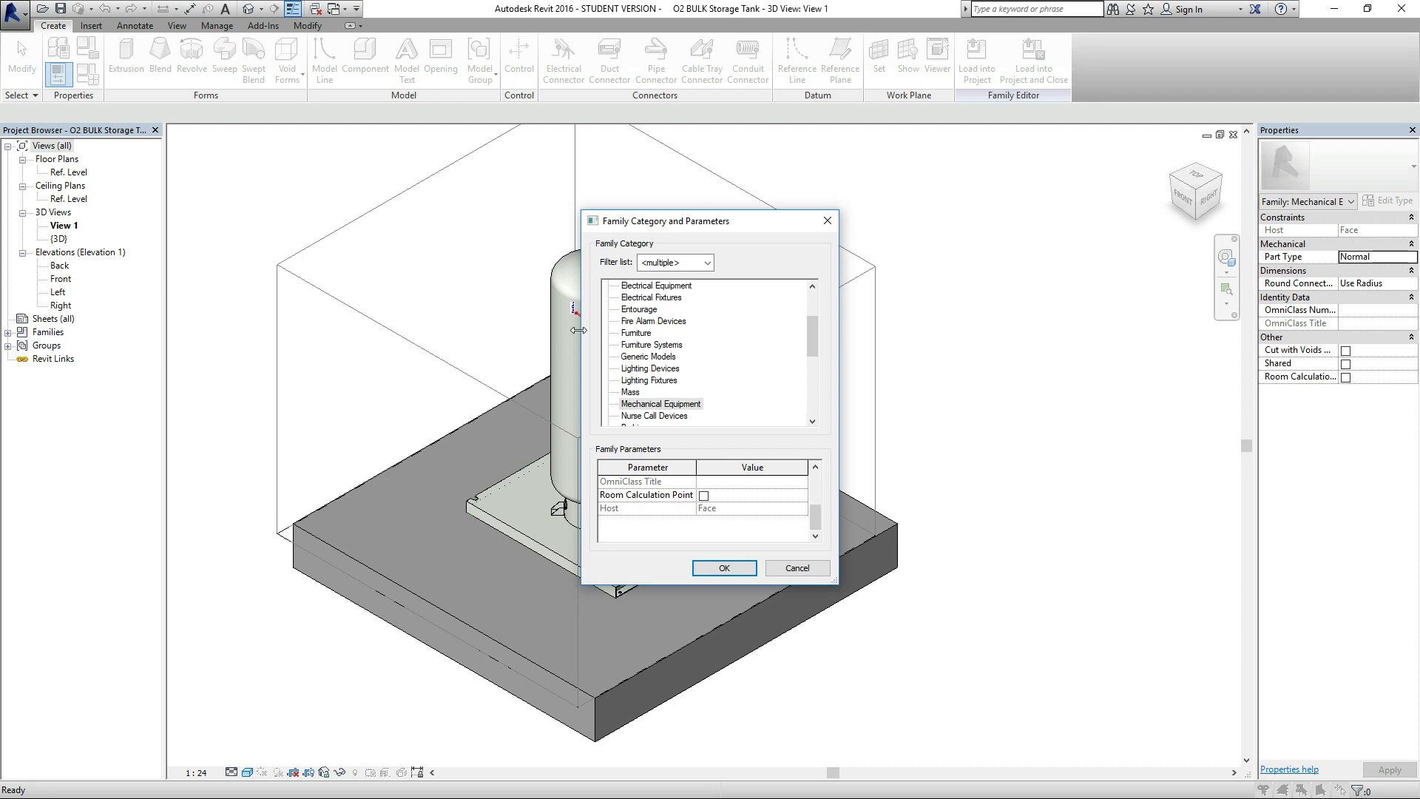
pyautogui.moveTo(811, 349); pyautogui.dragTo(815, 333)
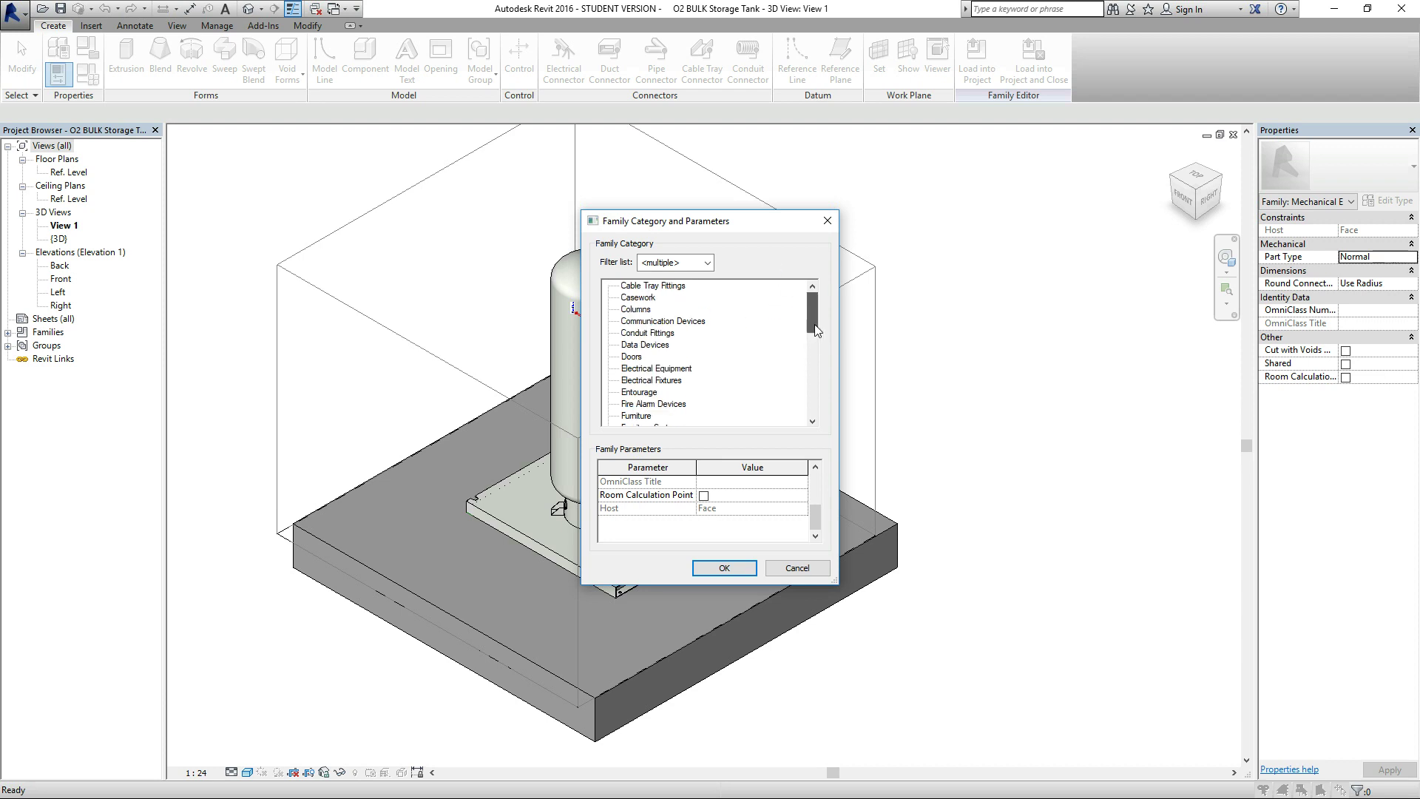
pyautogui.click(795, 568)
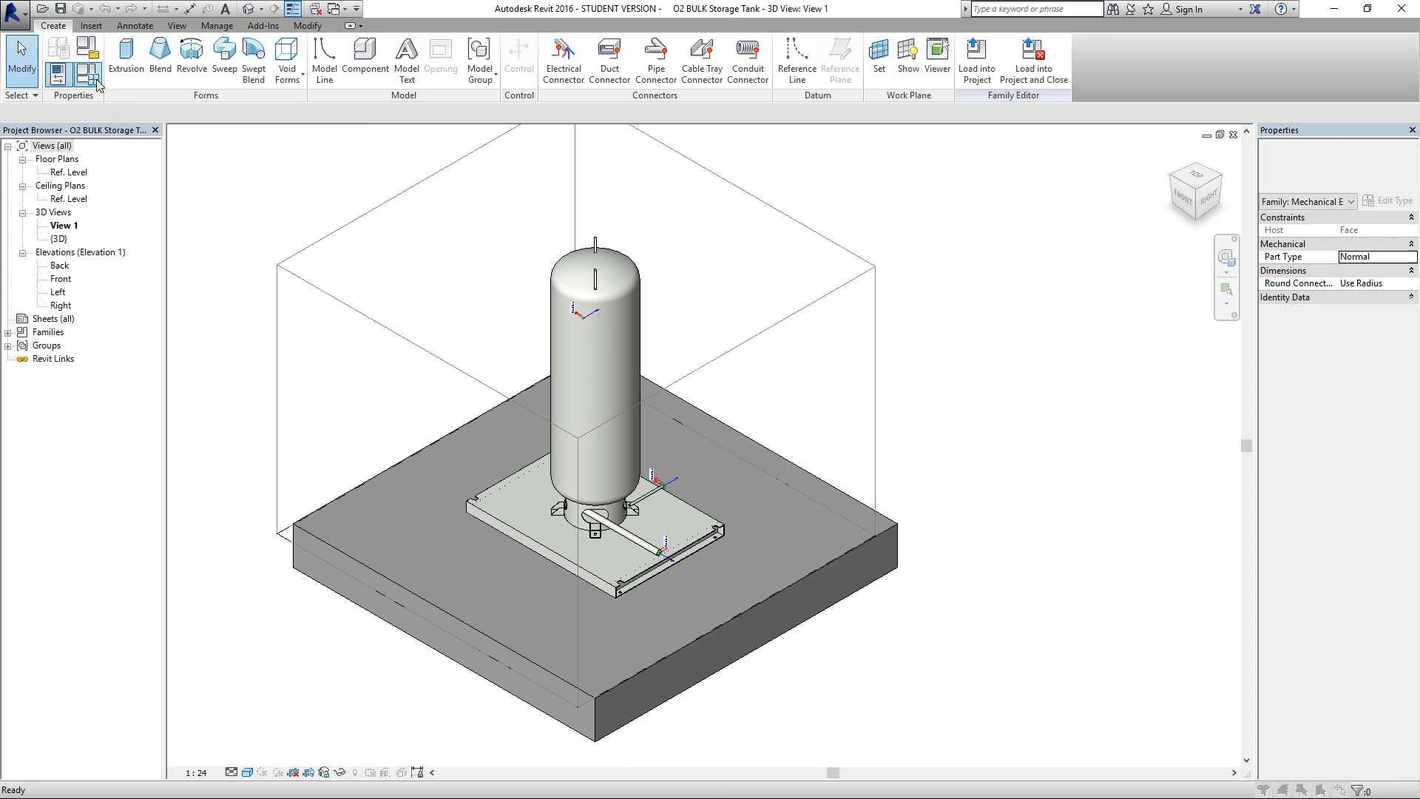
# Review the storage tank's family types, from the electrical and mechanical values through the dimension parameters, without changing anything.
pyautogui.click(88, 74)
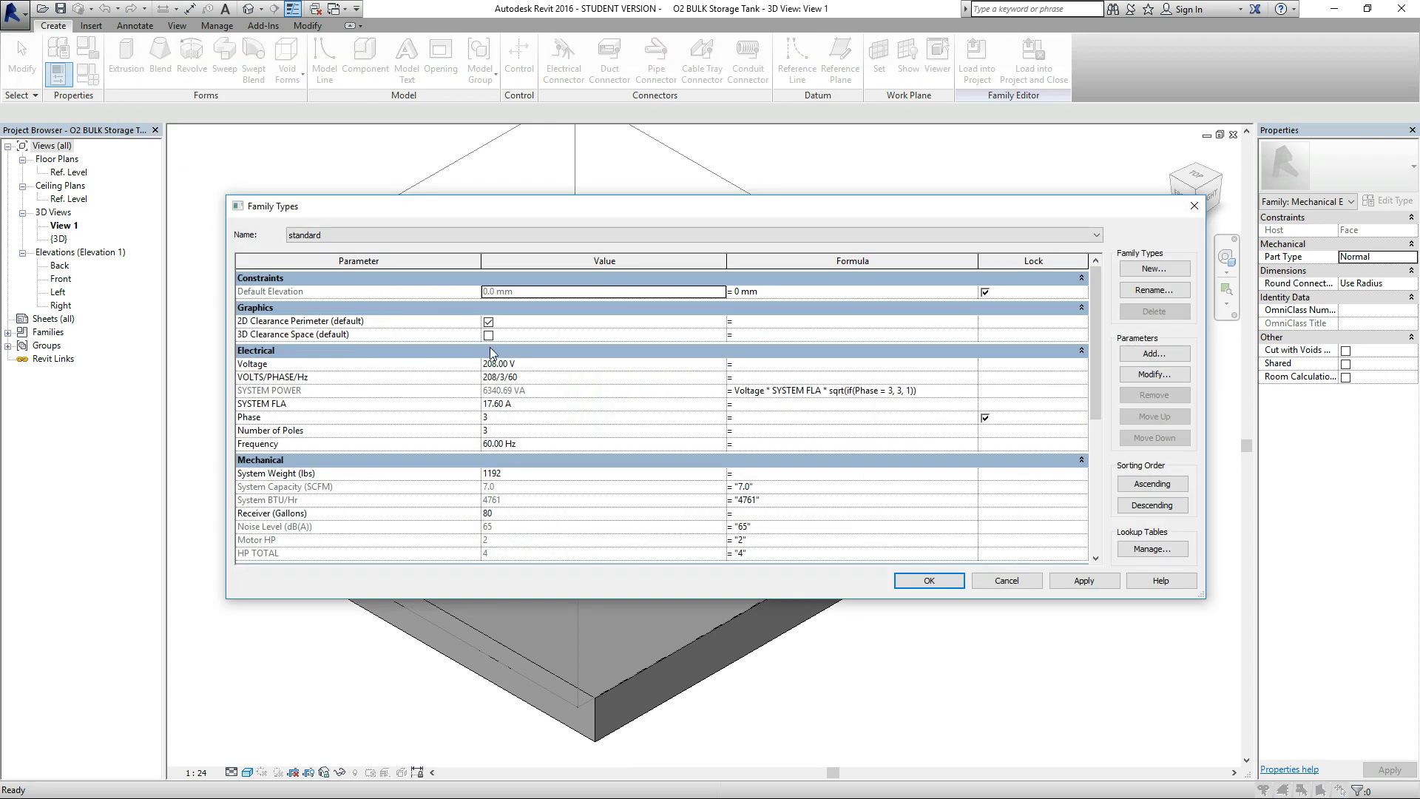
pyautogui.scroll(-3, 574, 390)
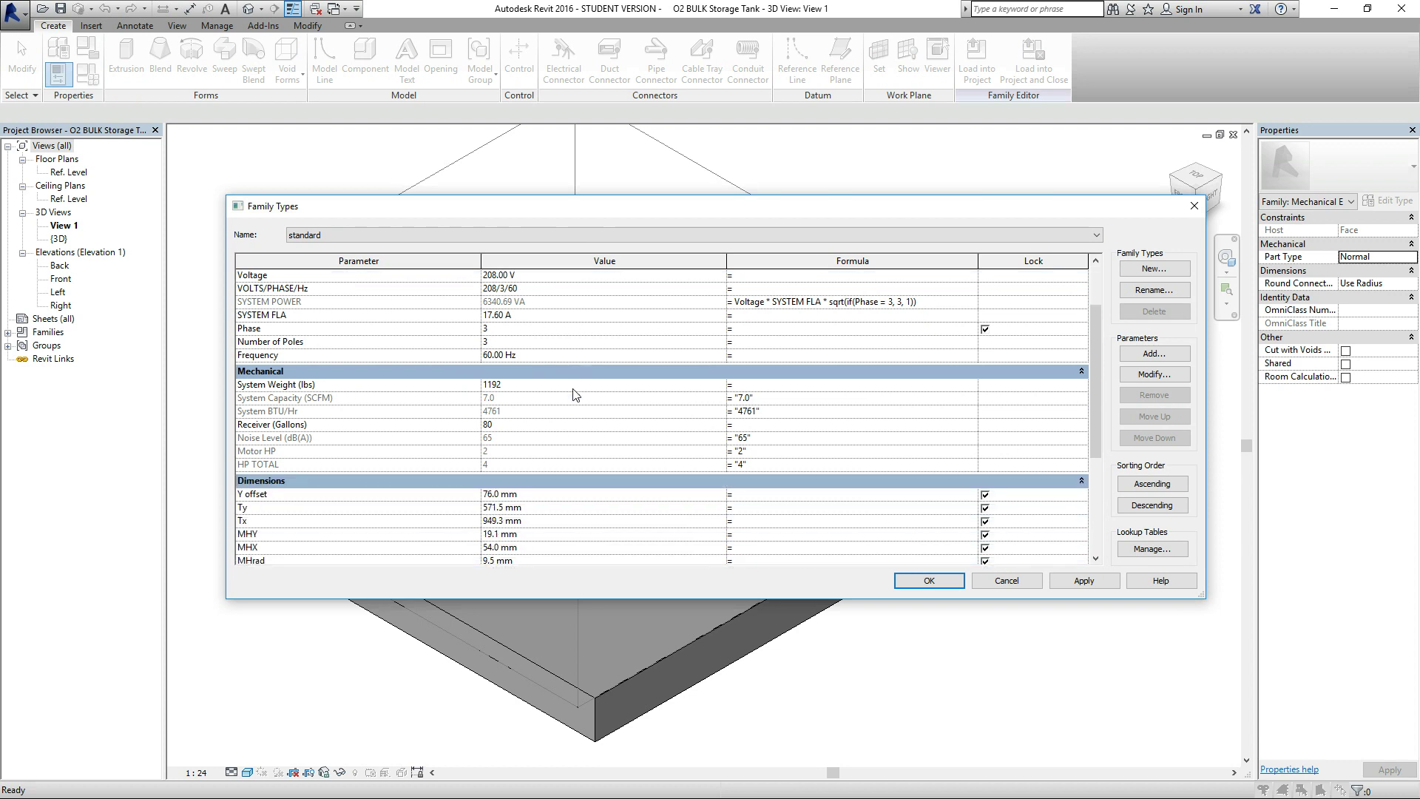
pyautogui.scroll(-1, 575, 394)
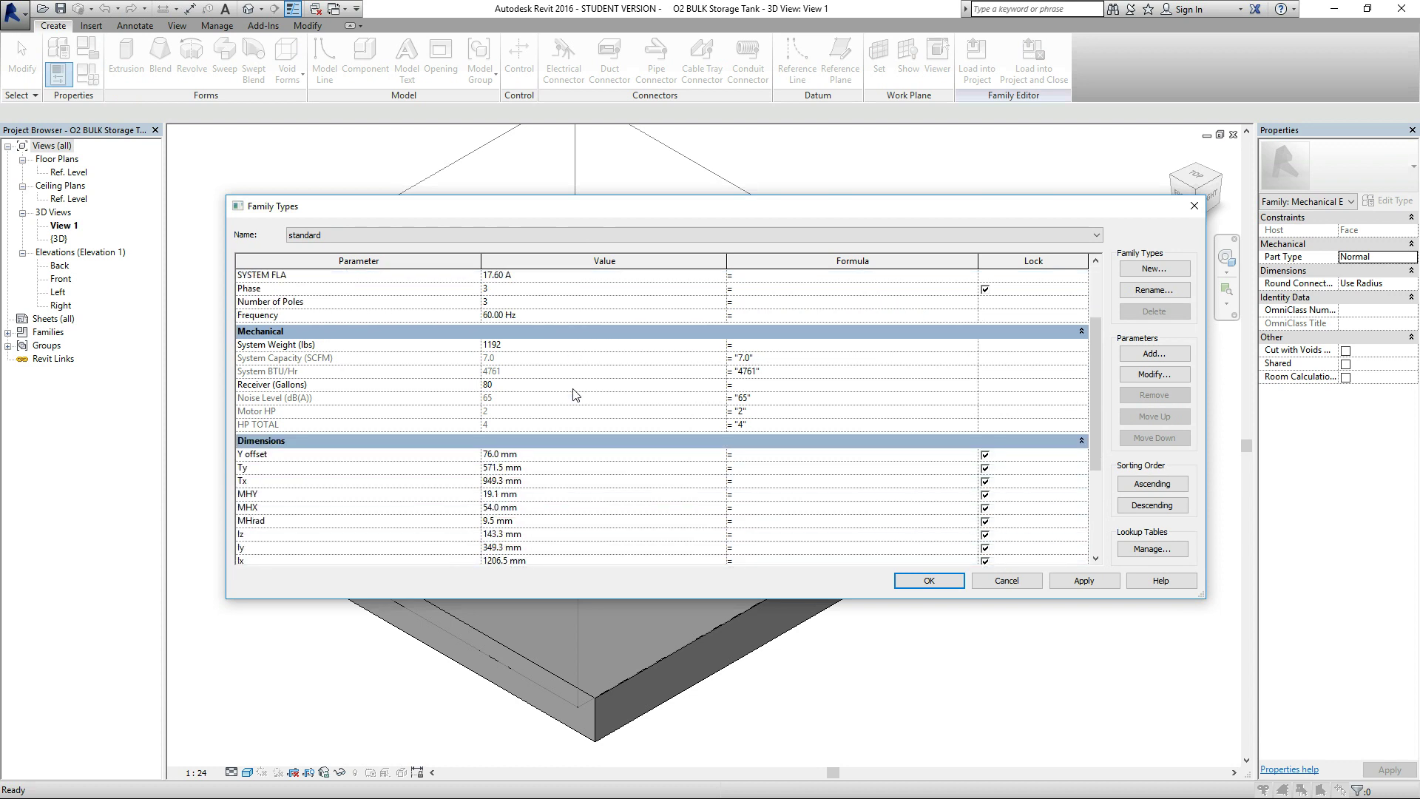
pyautogui.scroll(-3, 575, 394)
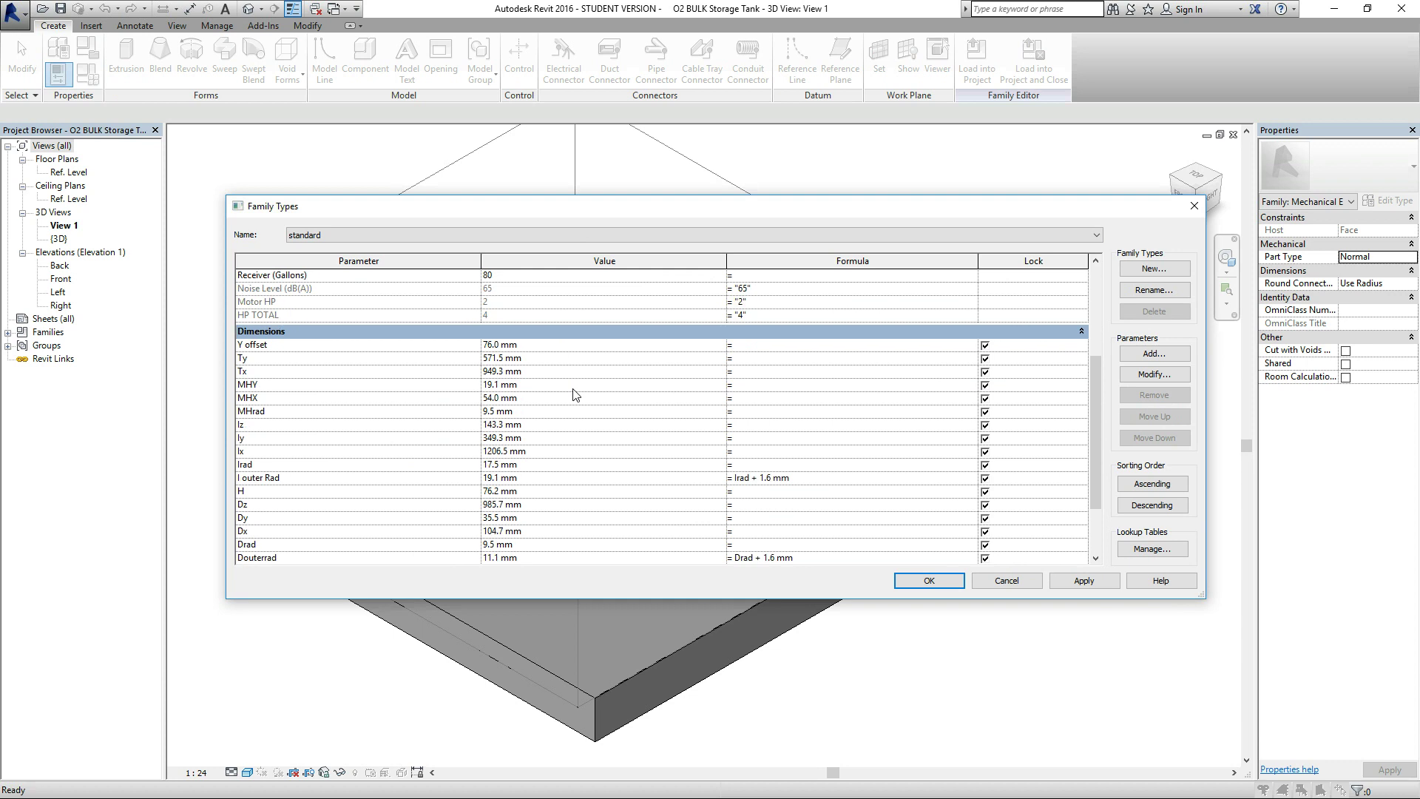
pyautogui.scroll(-3, 576, 395)
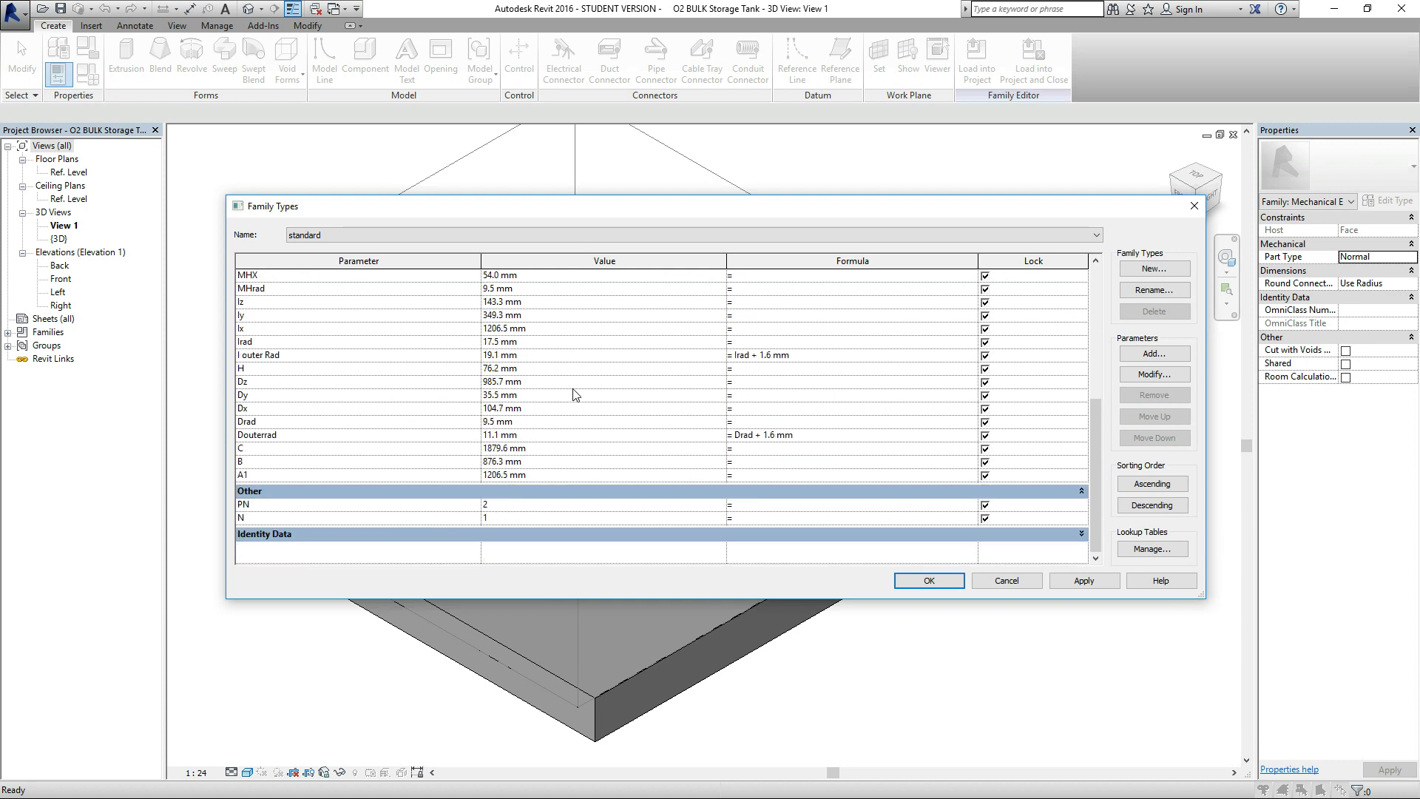
pyautogui.click(952, 581)
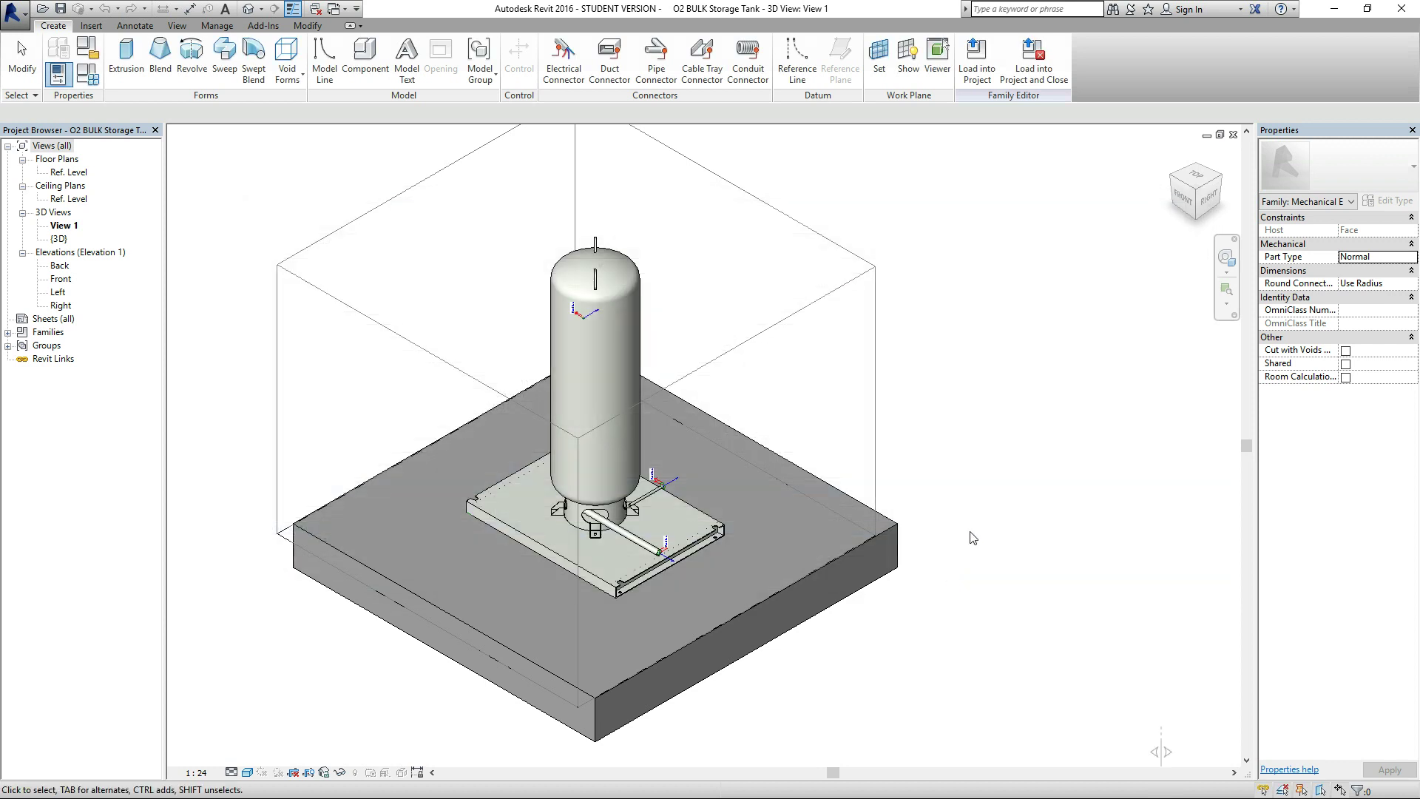
# Load the storage tank into the project, close its family, and open the plumbing 0- Site floor plan.
pyautogui.click(1037, 69)
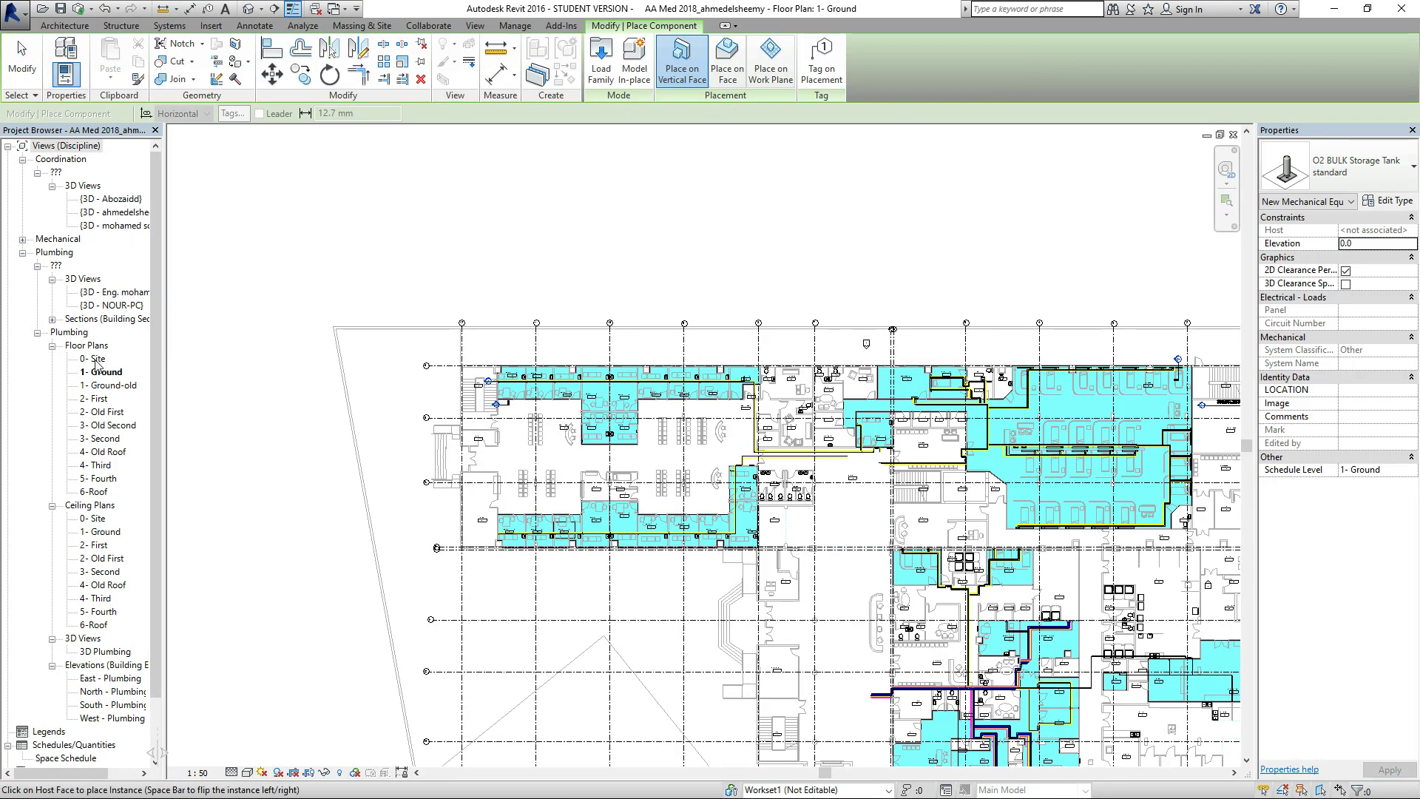
pyautogui.click(93, 359)
pyautogui.click(94, 361)
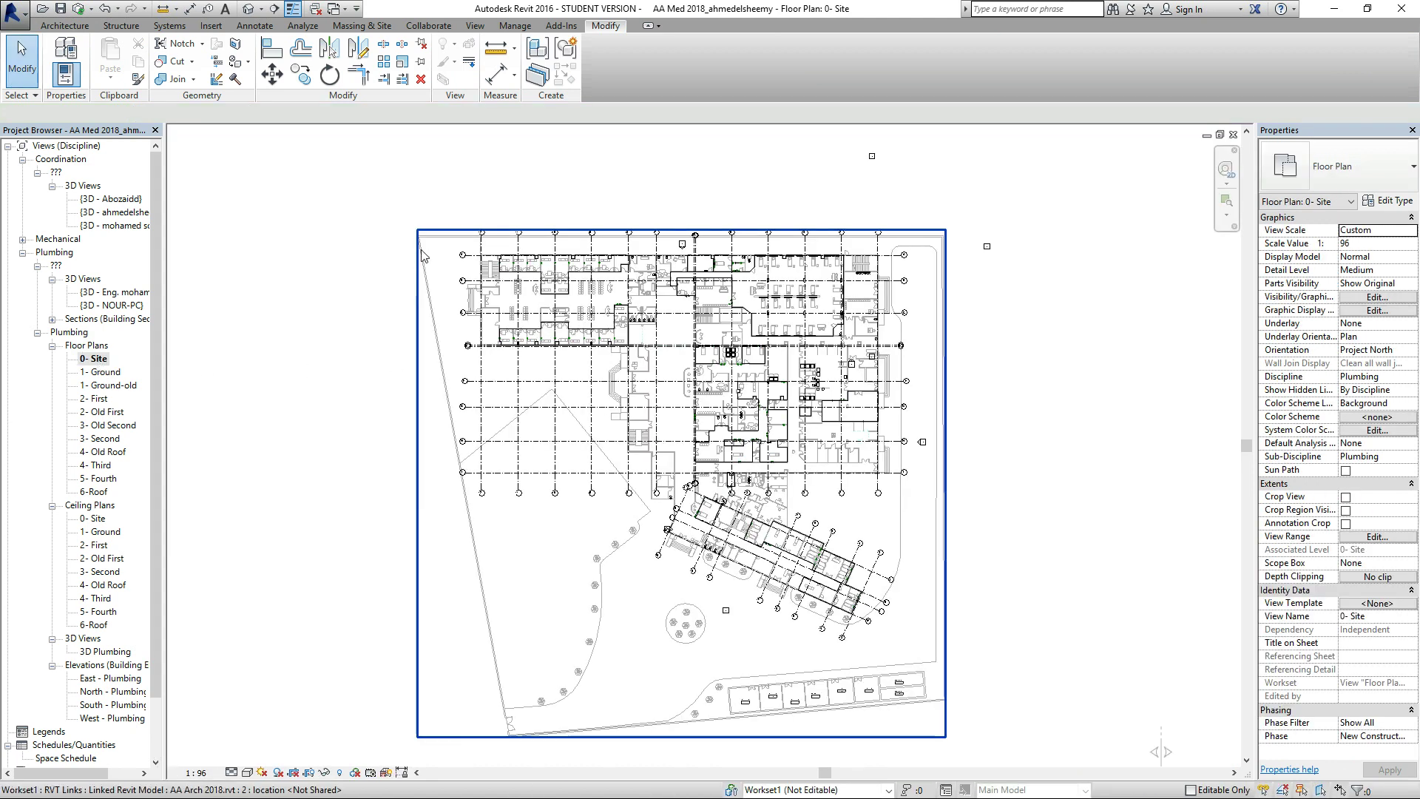
pyautogui.scroll(3, 456, 255)
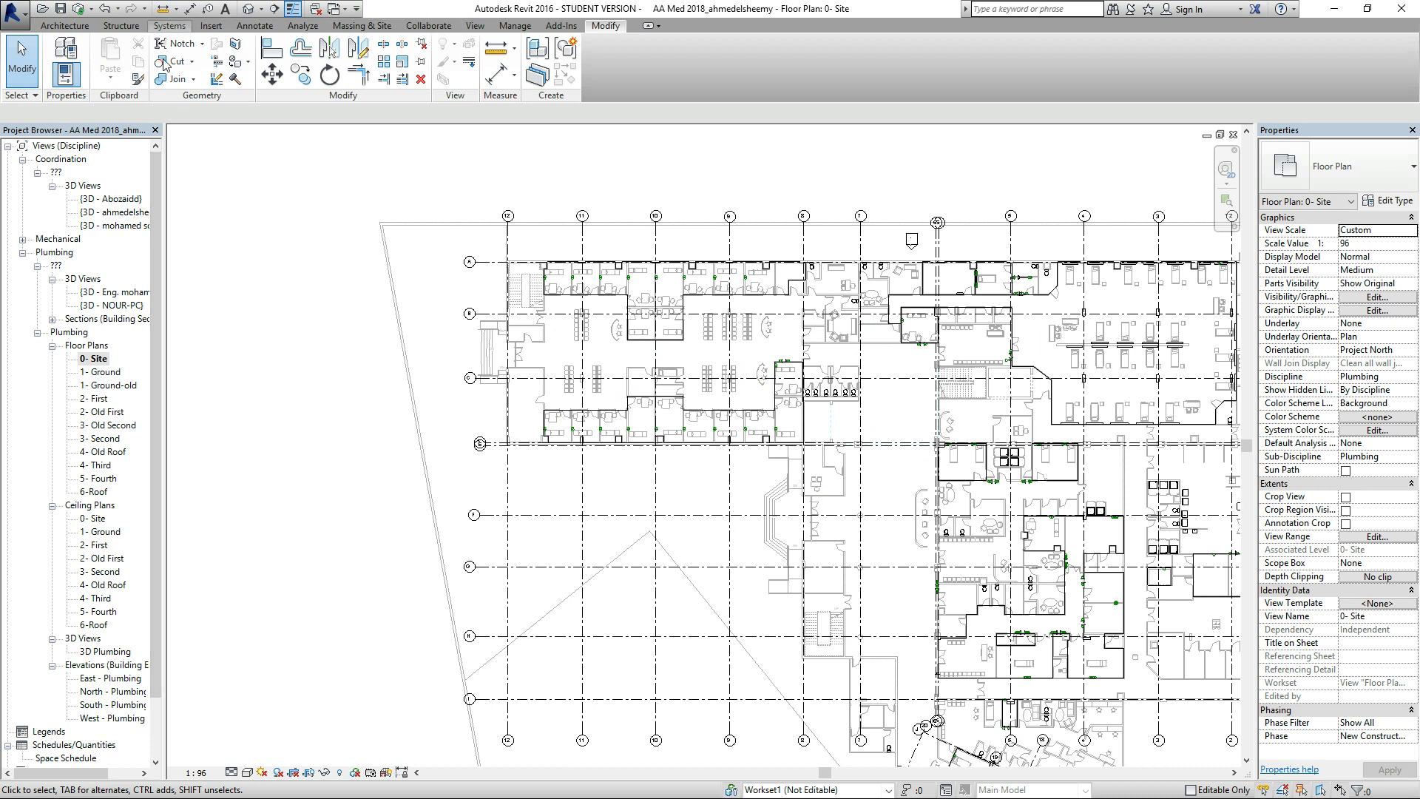
# Place the O2 BULK Storage Tank on face as mechanical equipment inside the upper-left corner of the site boundary.
pyautogui.click(170, 26)
pyautogui.click(411, 61)
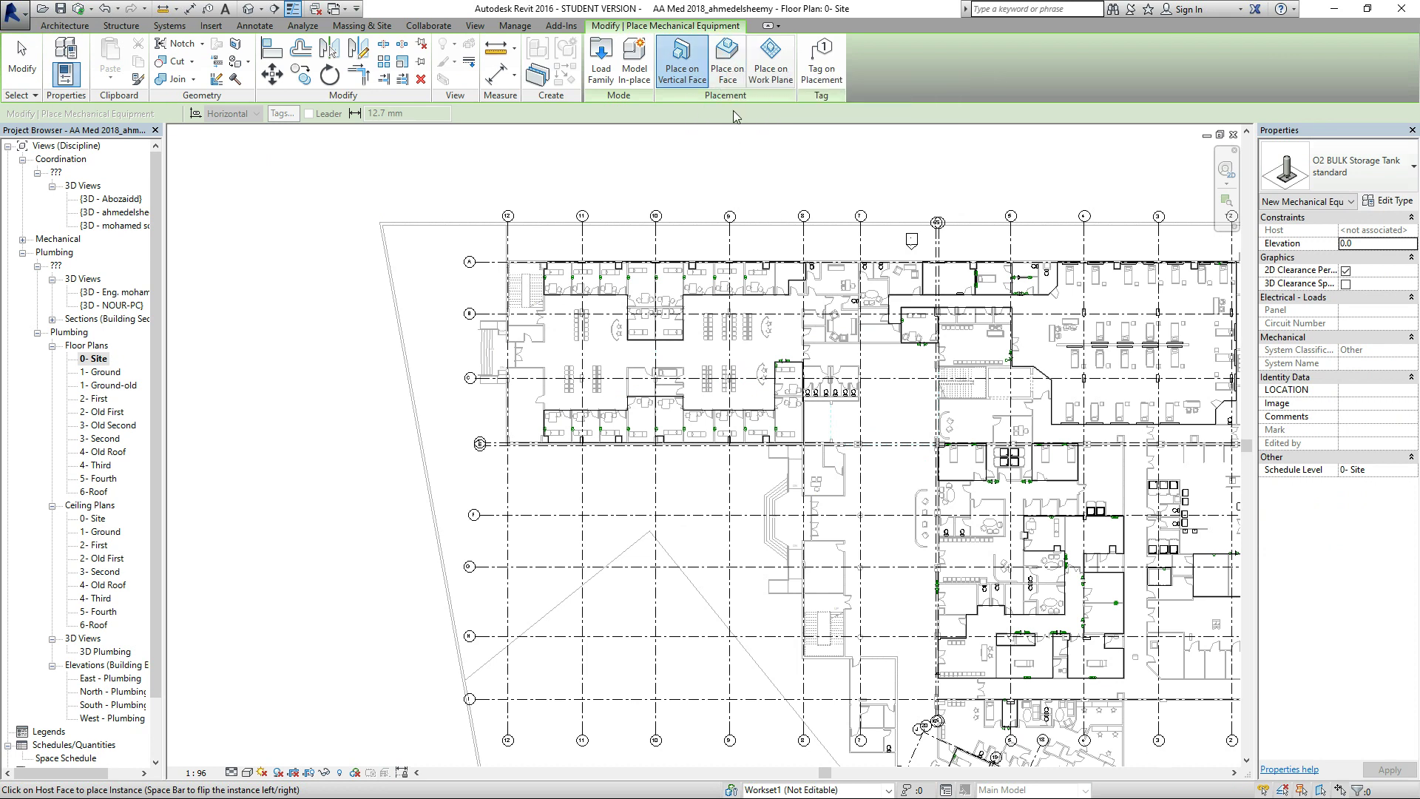
pyautogui.click(729, 67)
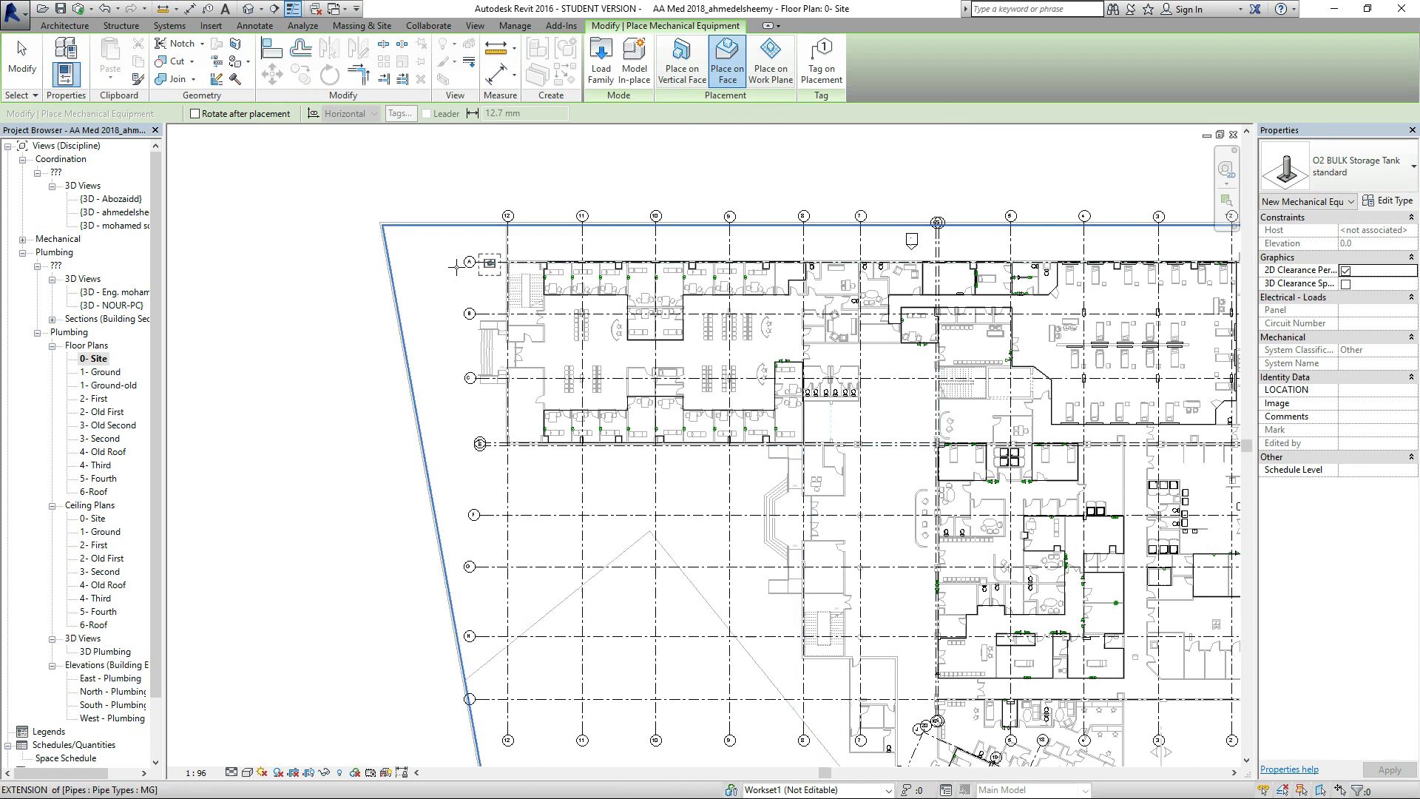
pyautogui.scroll(6, 428, 261)
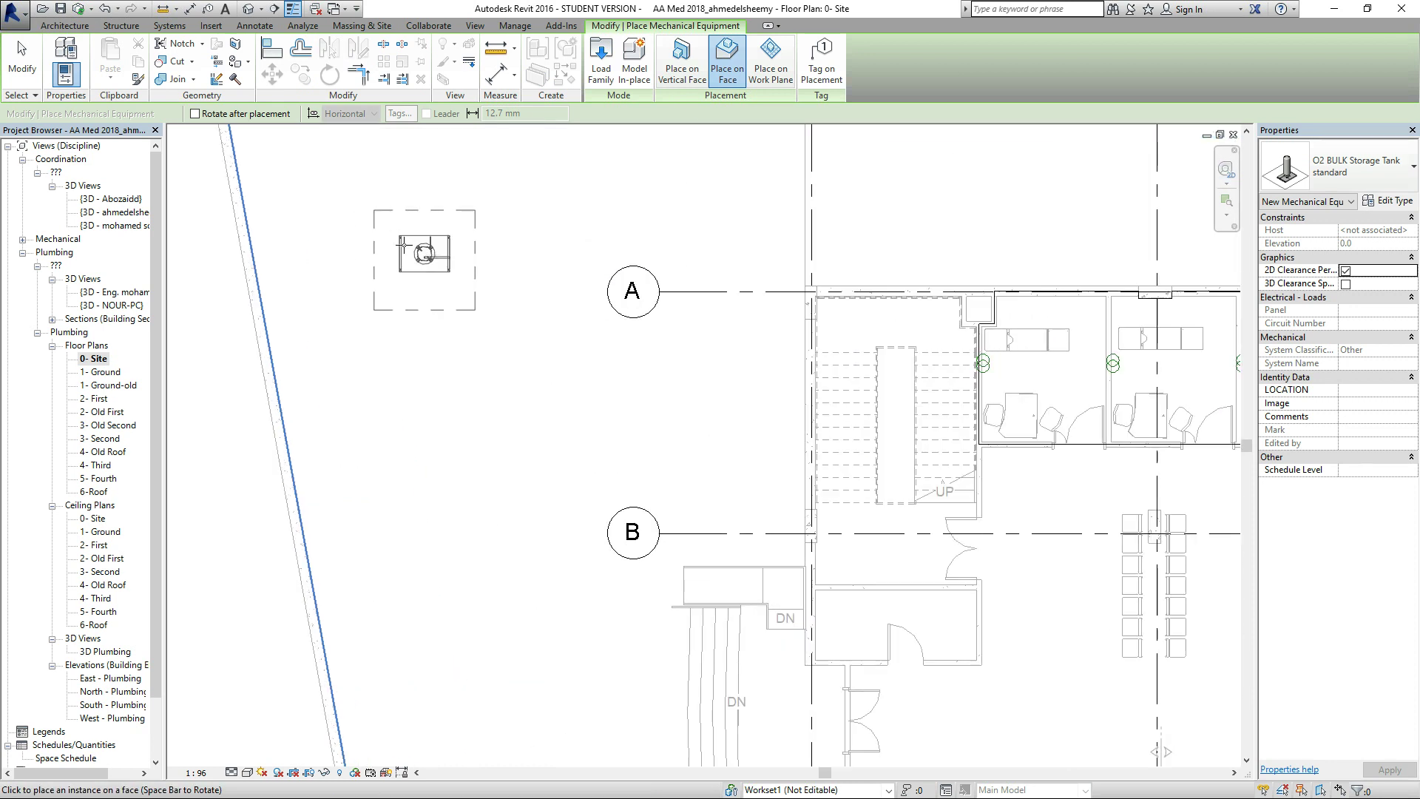
pyautogui.scroll(-3, 364, 219)
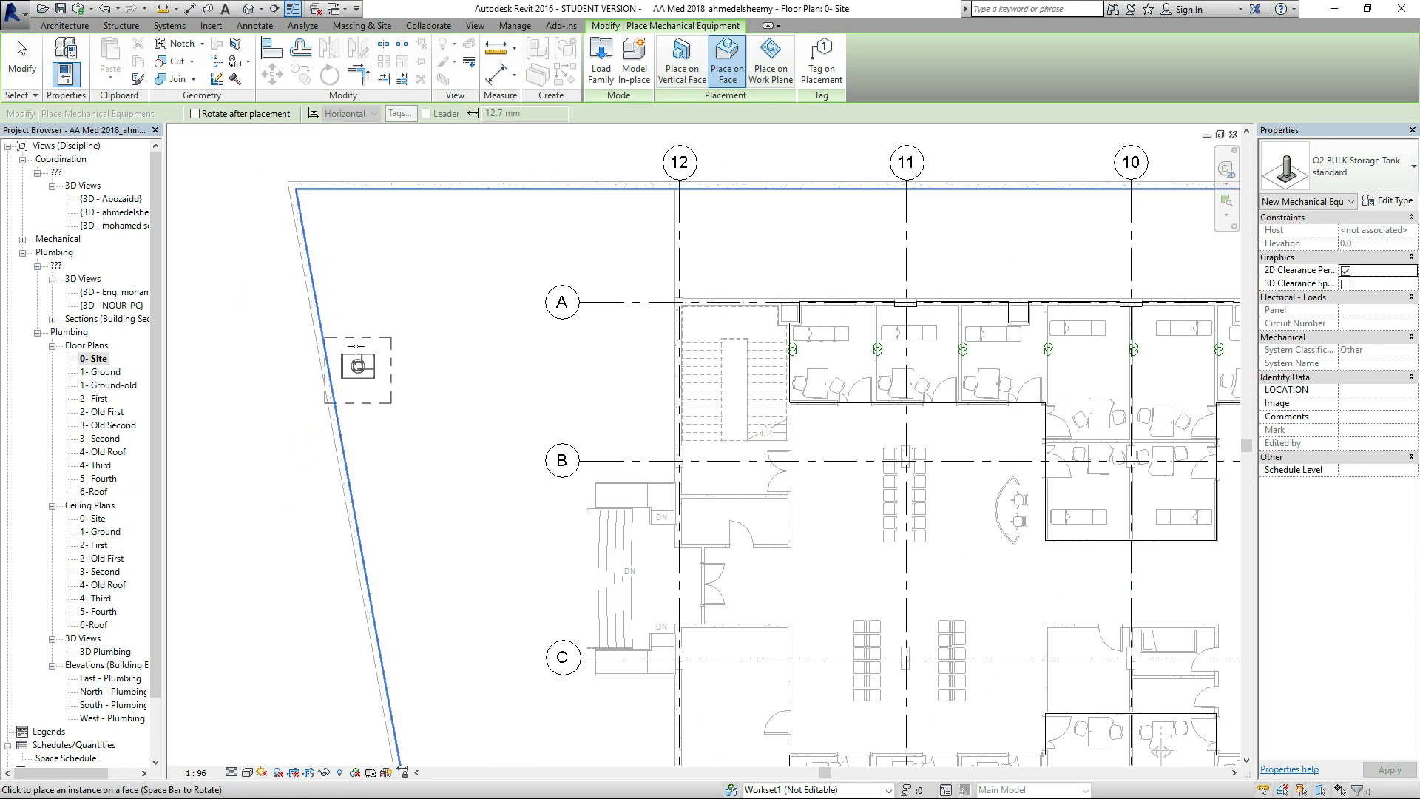
pyautogui.scroll(3, 362, 266)
pyautogui.scroll(-2, 399, 281)
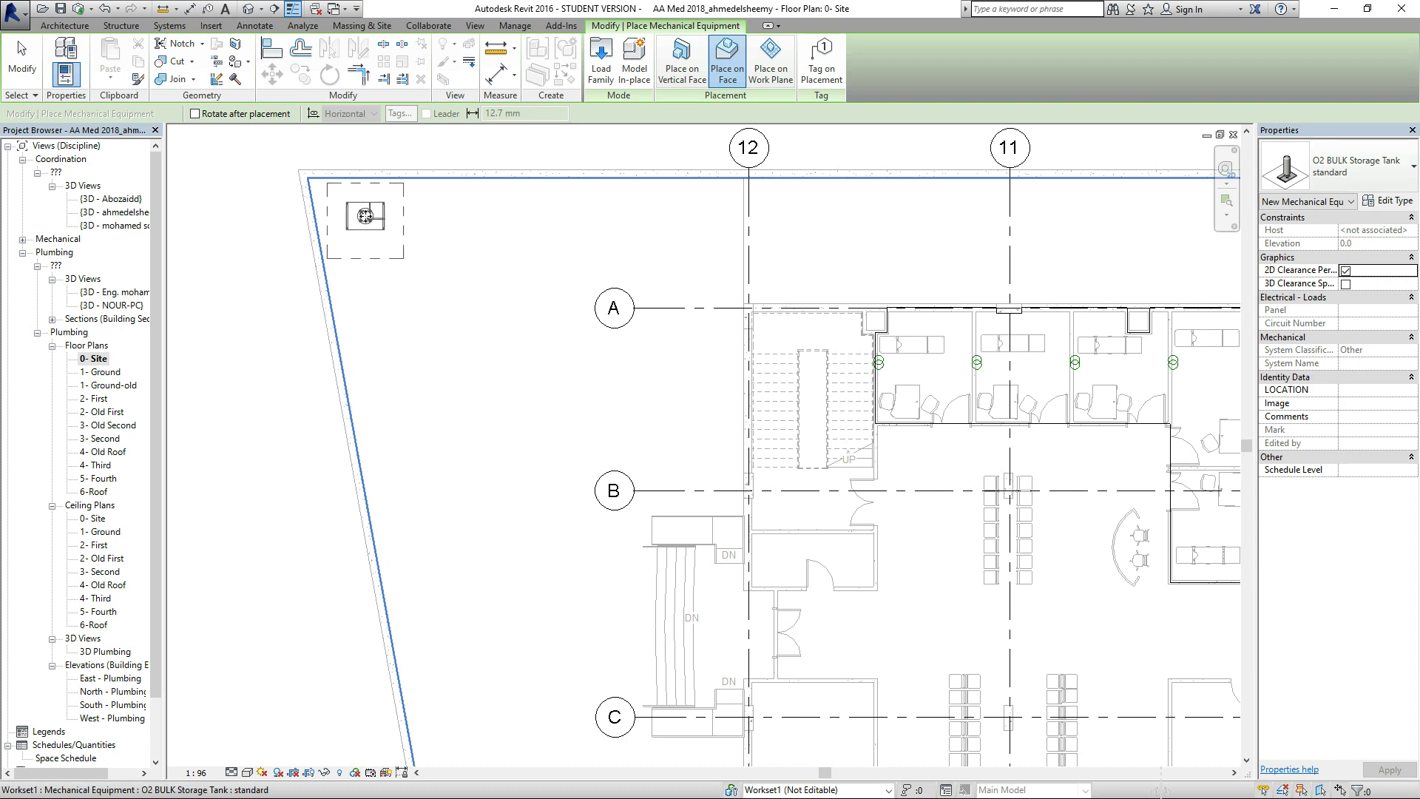
pyautogui.click(365, 216)
pyautogui.click(22, 69)
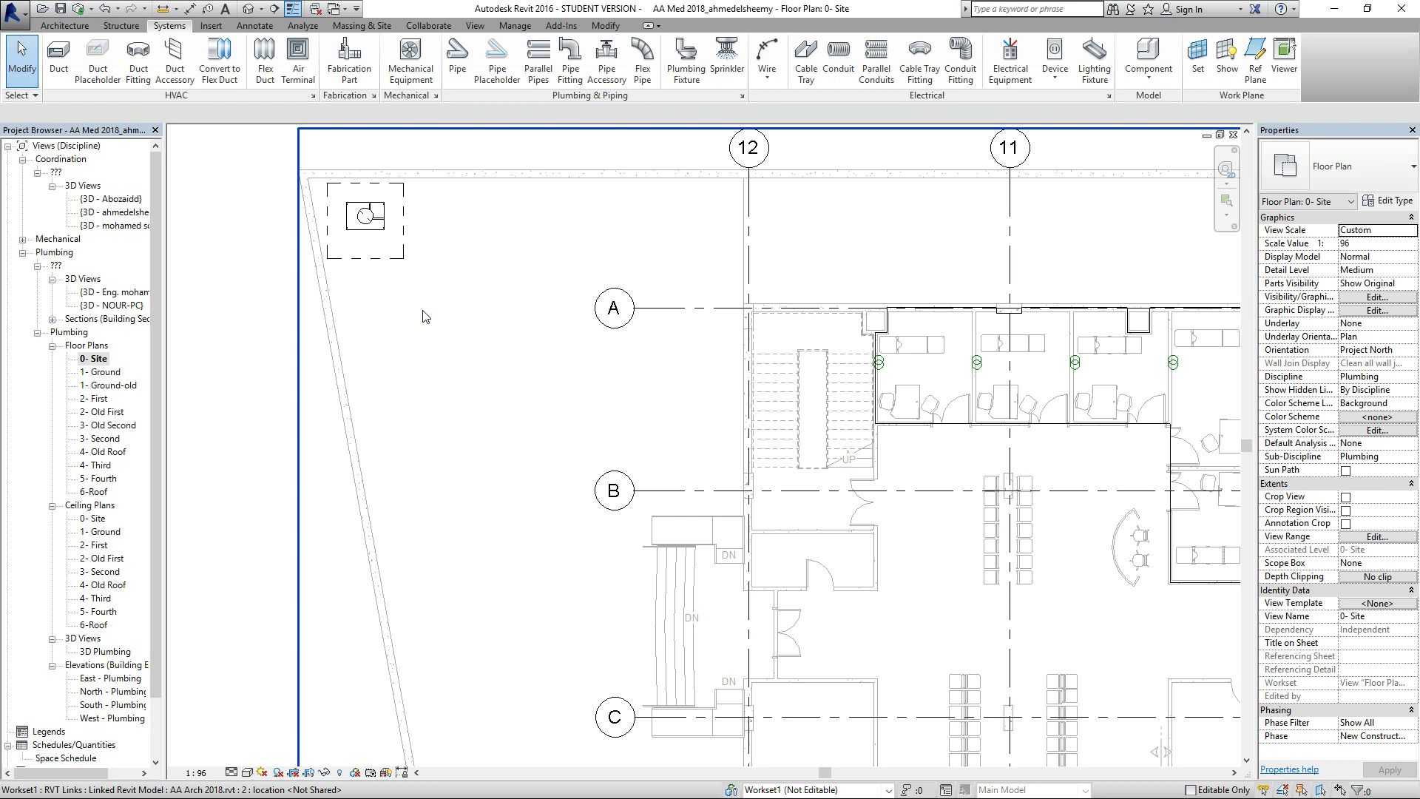
pyautogui.click(355, 266)
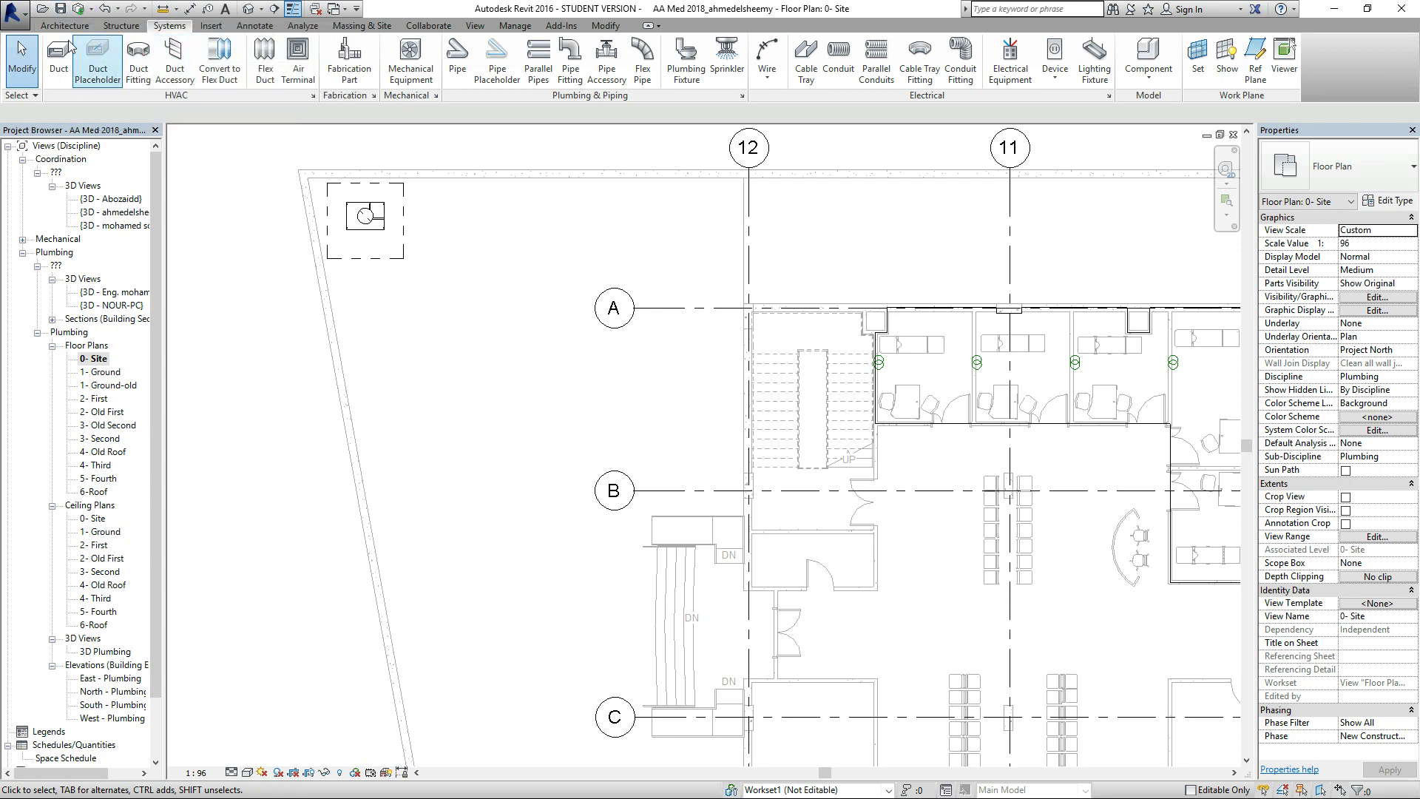
# Open the Heat_Exchanger-Plate_and_Frame-Taco-PF205 family from the Storage Tank folder.
pyautogui.click(42, 9)
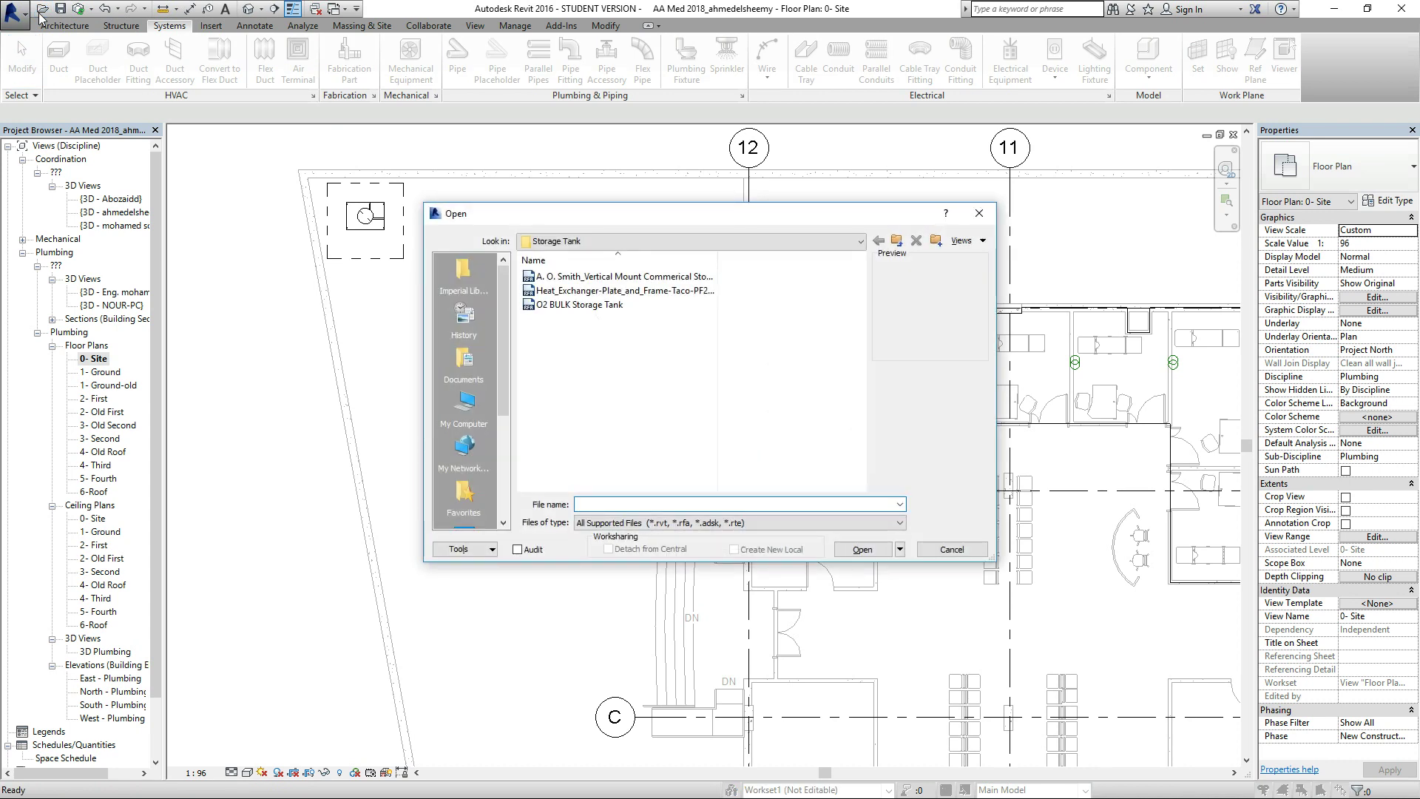
pyautogui.click(608, 306)
pyautogui.click(636, 292)
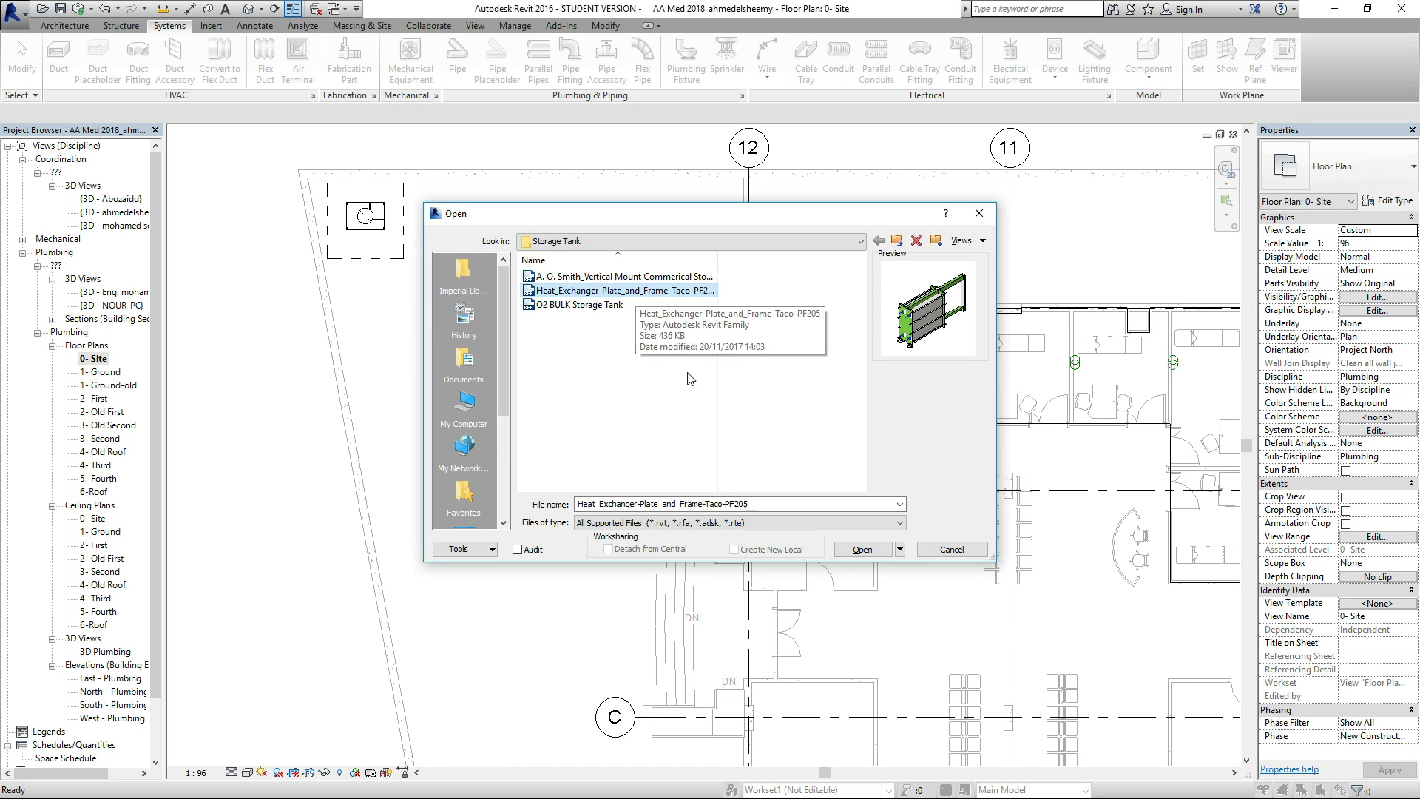
pyautogui.click(873, 551)
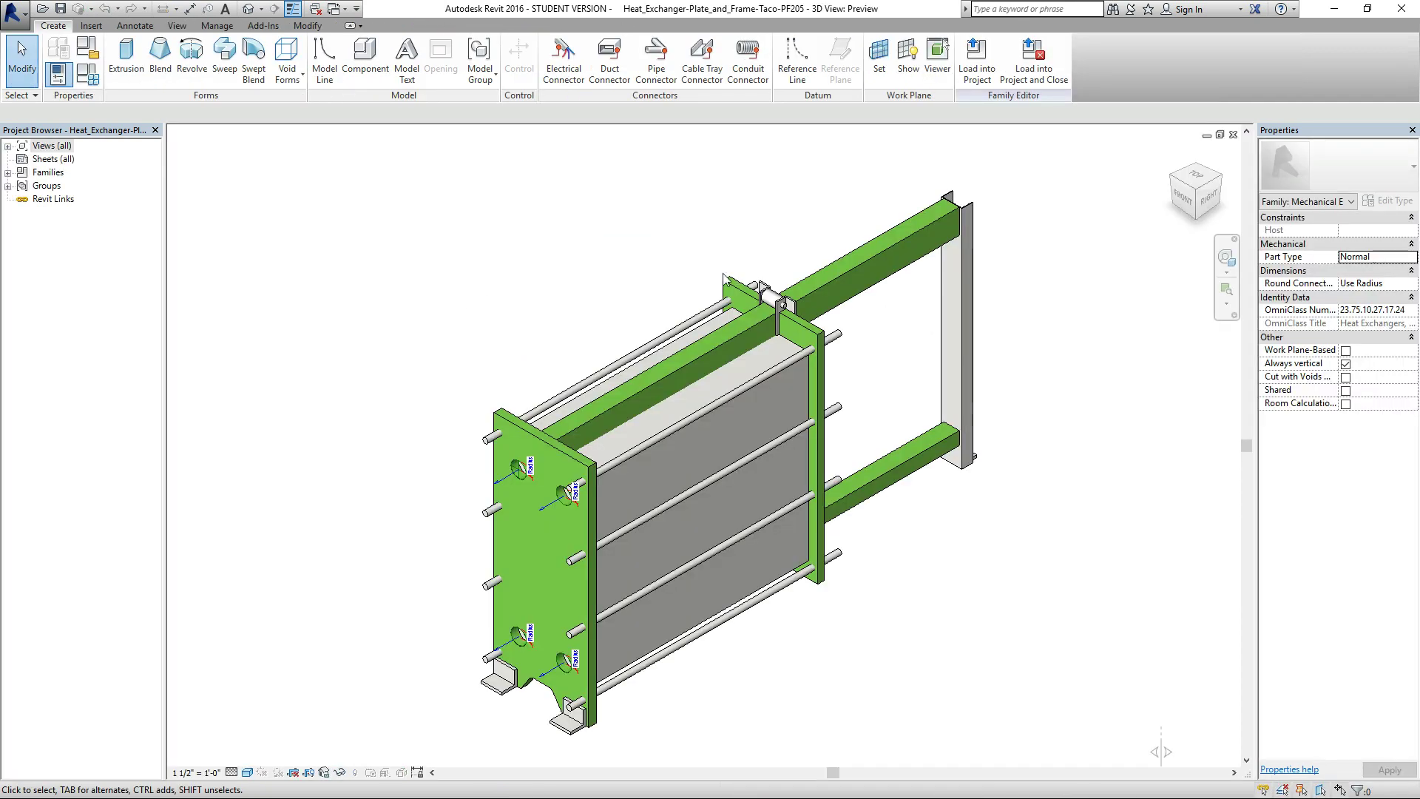
# Check the heat exchanger family's category and family parameters, including its host, without changing anything.
pyautogui.click(88, 49)
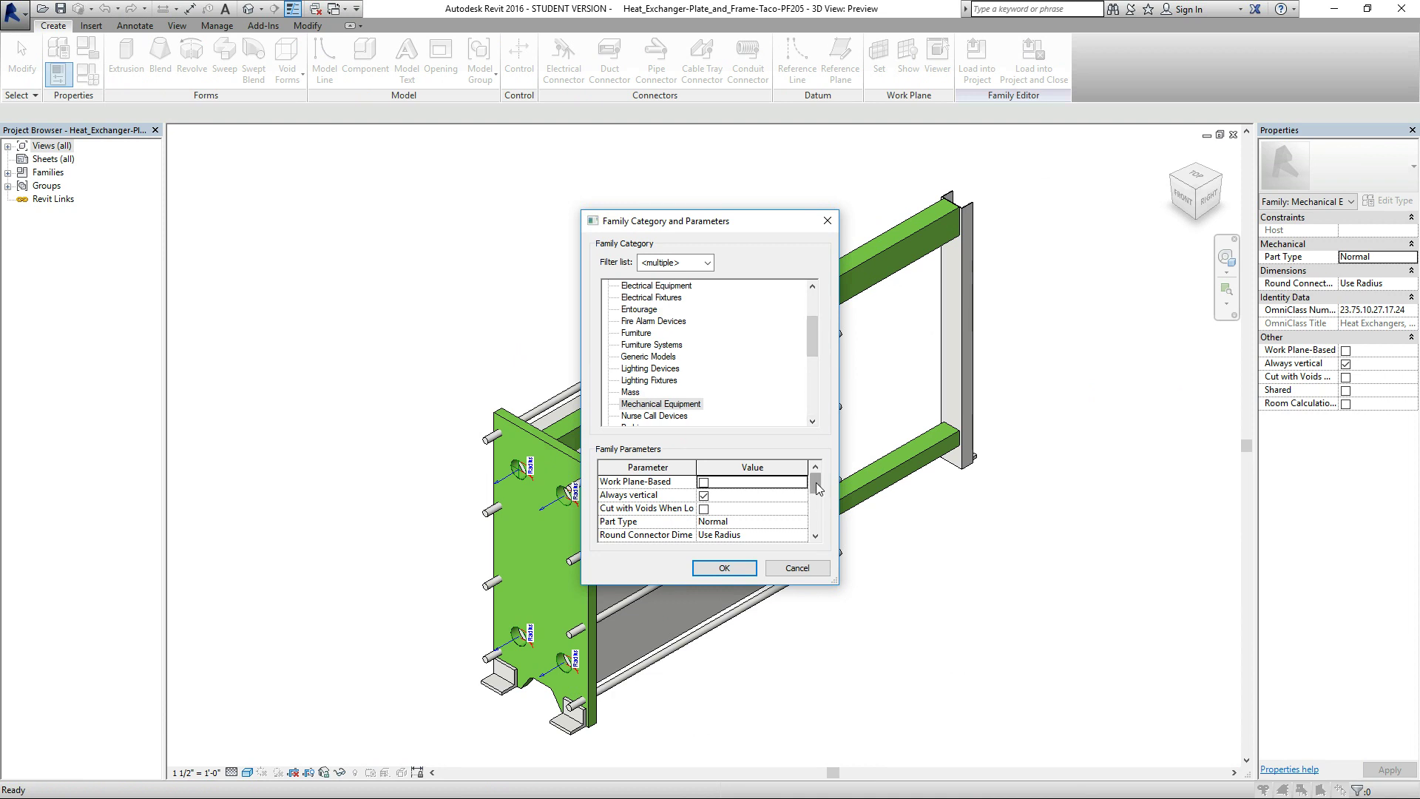
pyautogui.moveTo(818, 486); pyautogui.dragTo(818, 539)
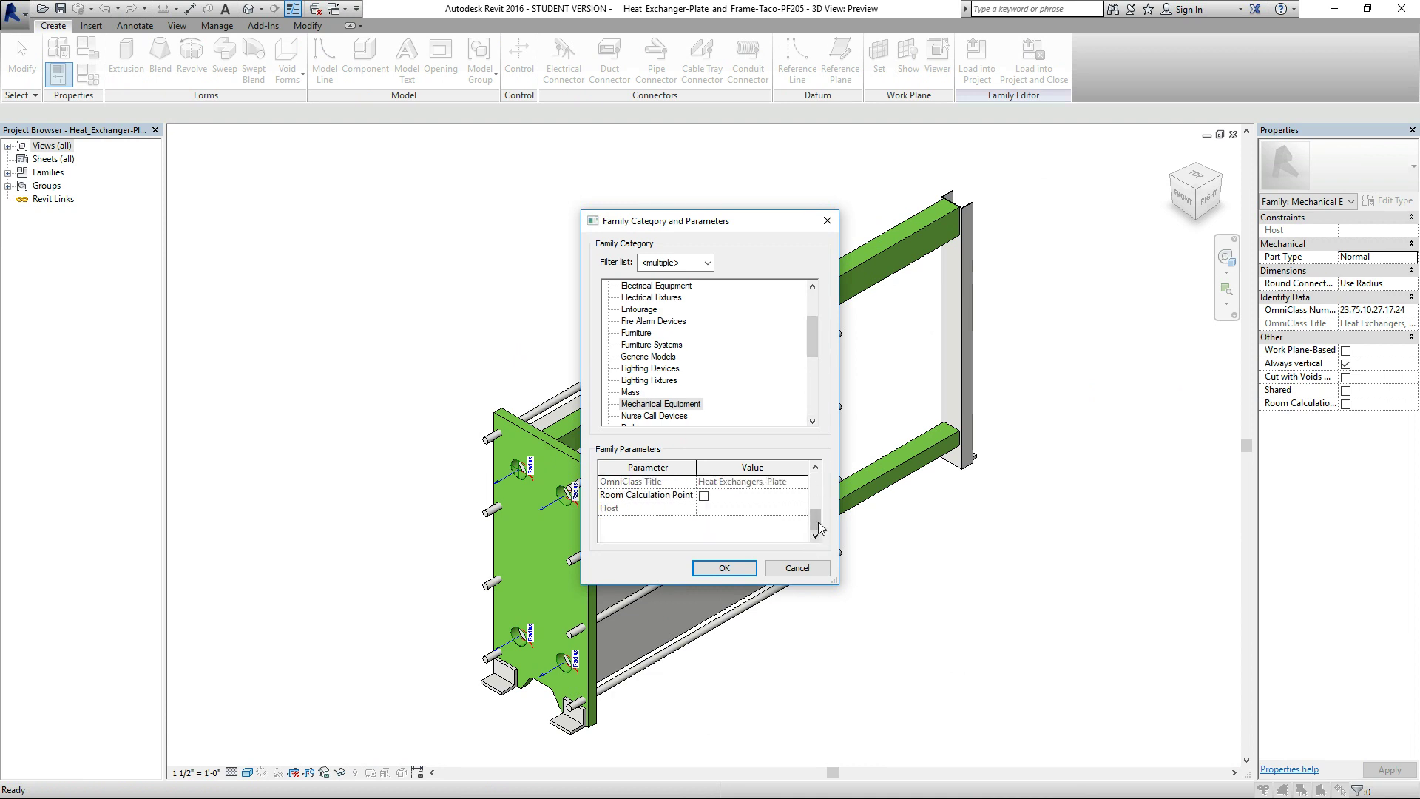
pyautogui.moveTo(819, 527); pyautogui.dragTo(824, 488)
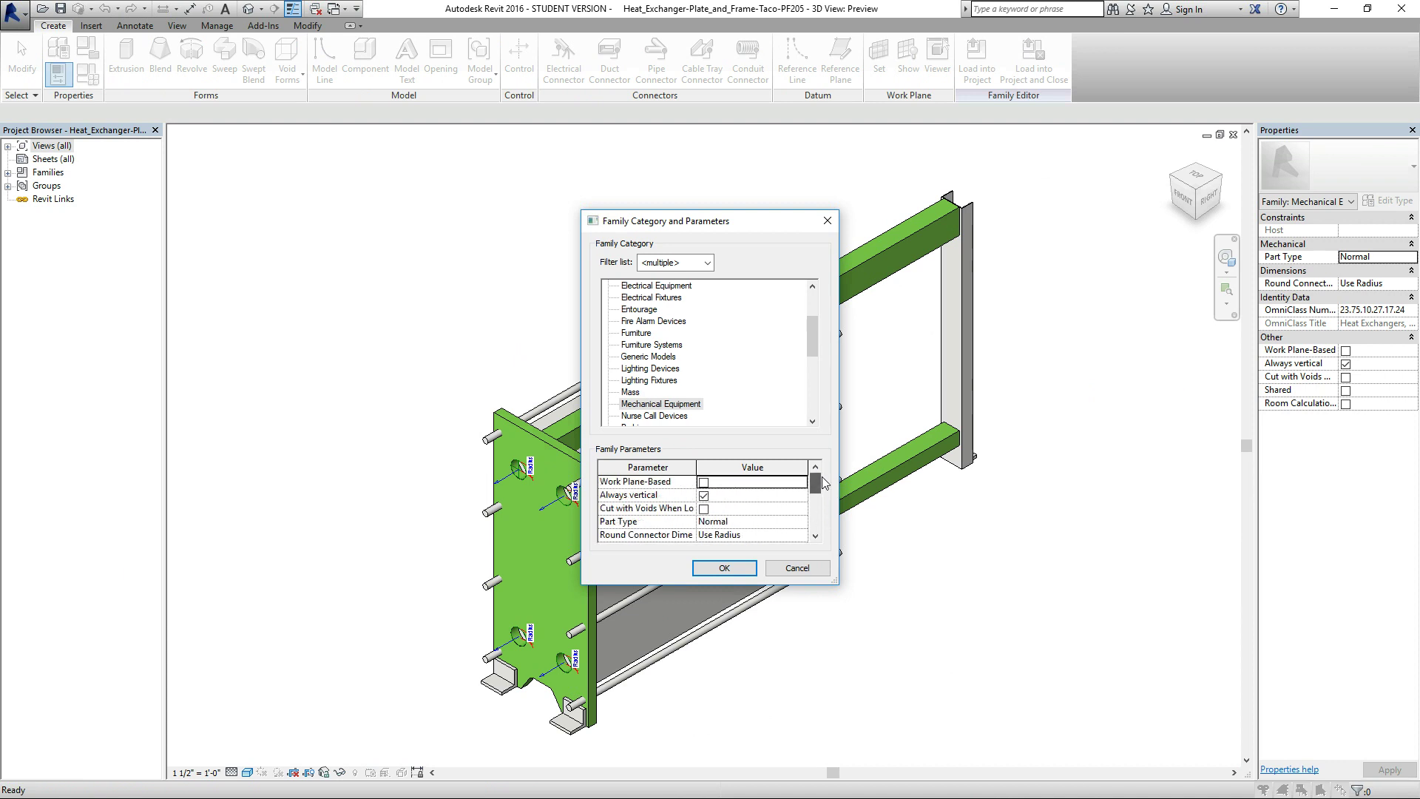
pyautogui.click(808, 569)
# Review the constraint, construction, mechanical and dimension parameters of the heat exchanger's PF205F type without changing anything.
pyautogui.click(64, 73)
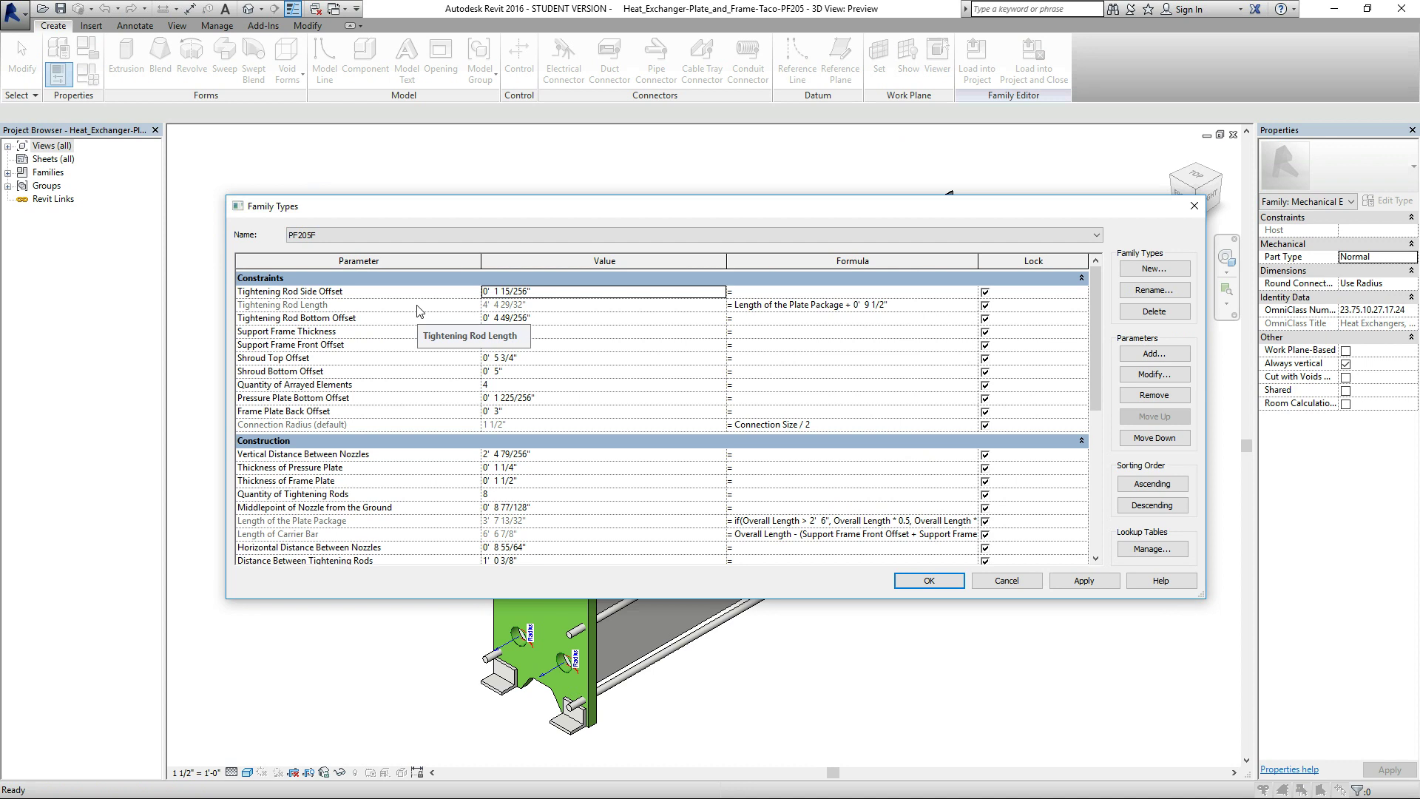
pyautogui.scroll(-3, 418, 311)
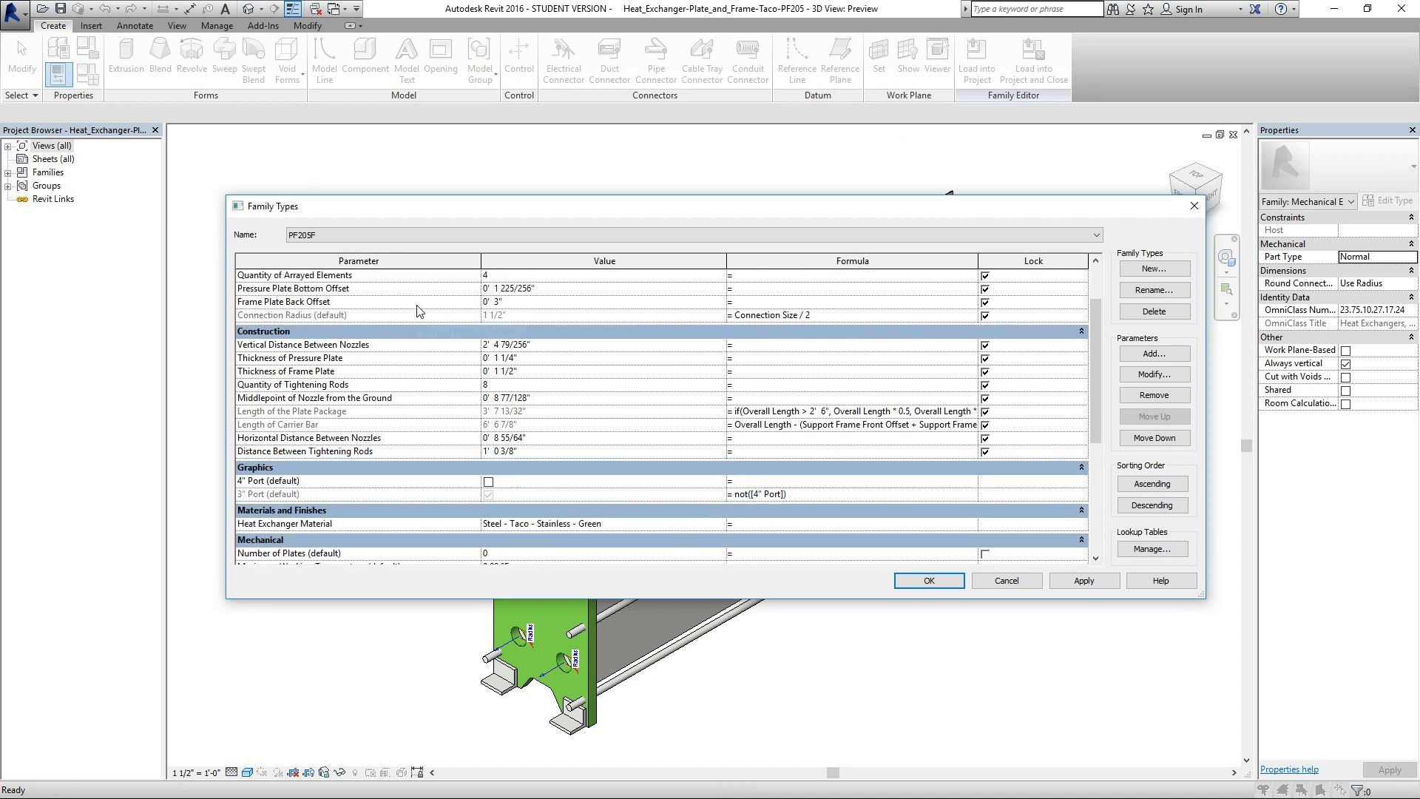
pyautogui.scroll(-1, 418, 311)
pyautogui.scroll(-1, 418, 311)
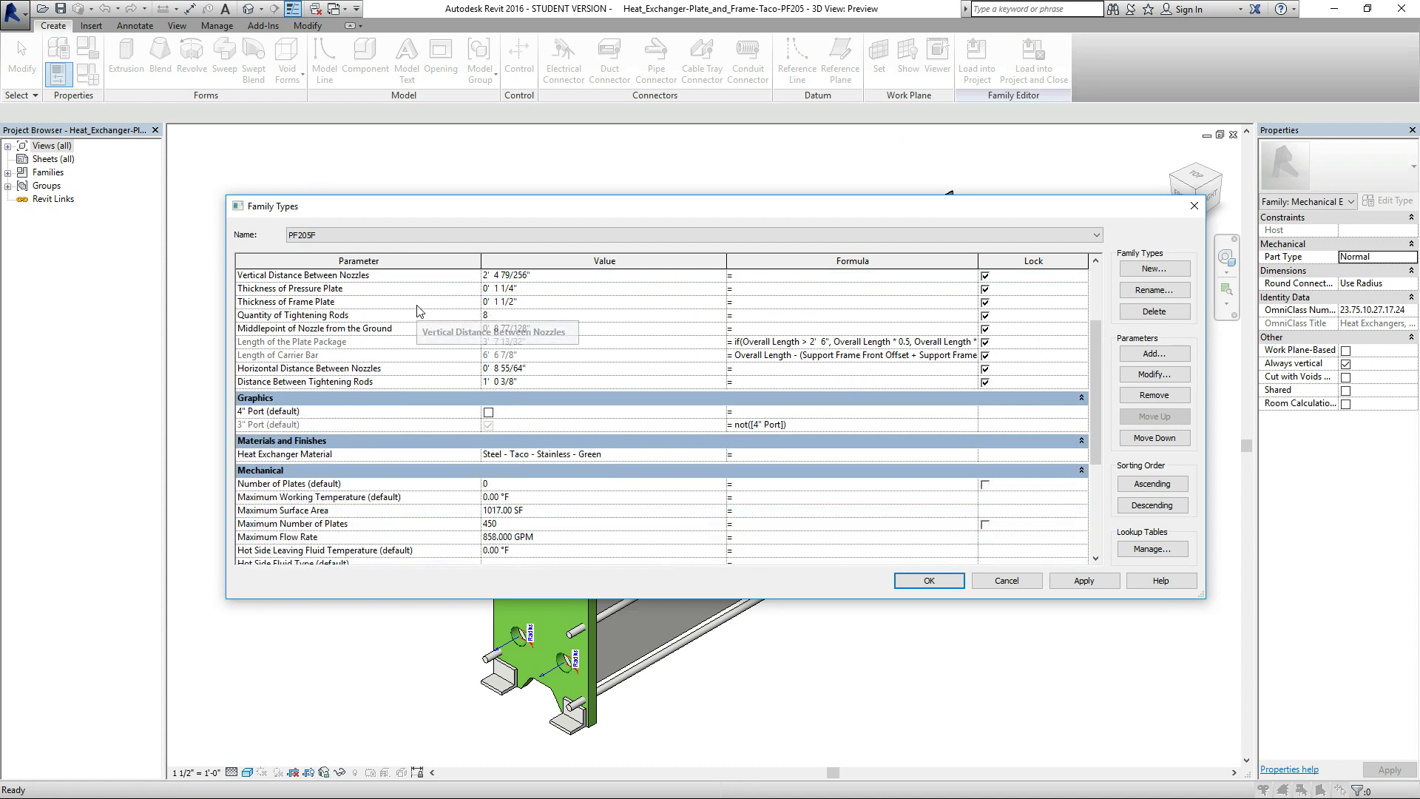
pyautogui.scroll(-1, 418, 311)
pyautogui.scroll(2, 418, 309)
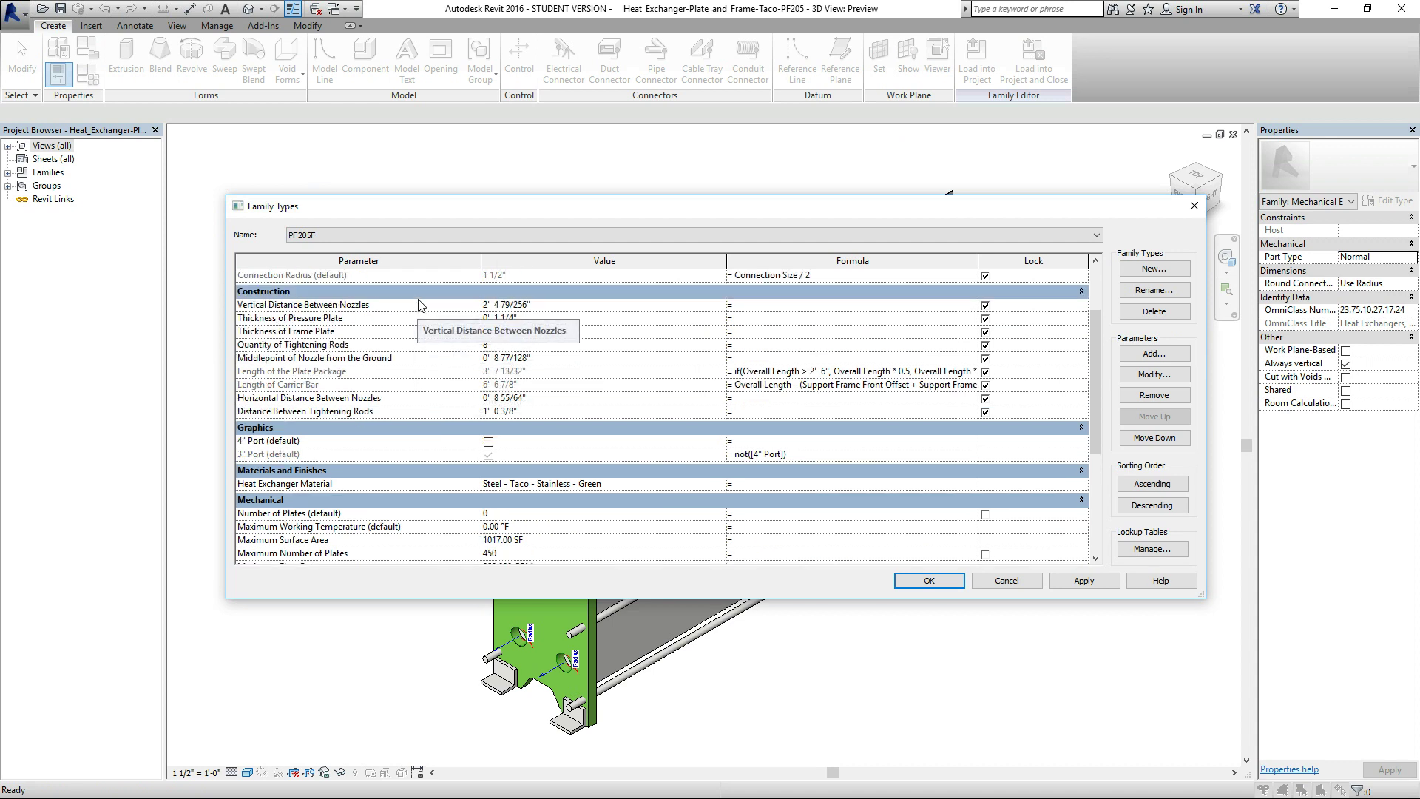
pyautogui.scroll(-3, 418, 305)
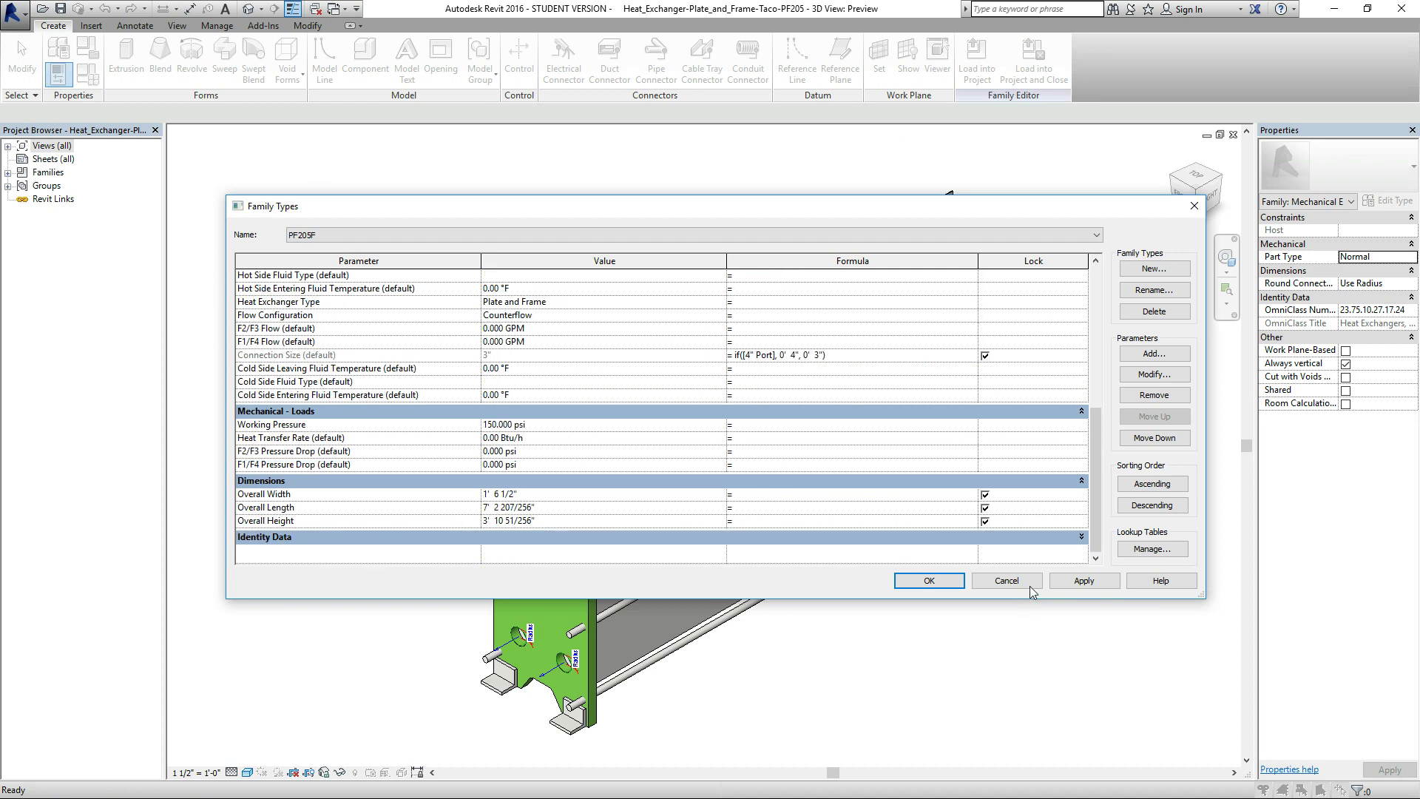
pyautogui.click(1031, 580)
# Load the heat exchanger into the project and place it, rotated 180°, just right of the storage tank, aligned with the tank's centre.
pyautogui.click(1040, 69)
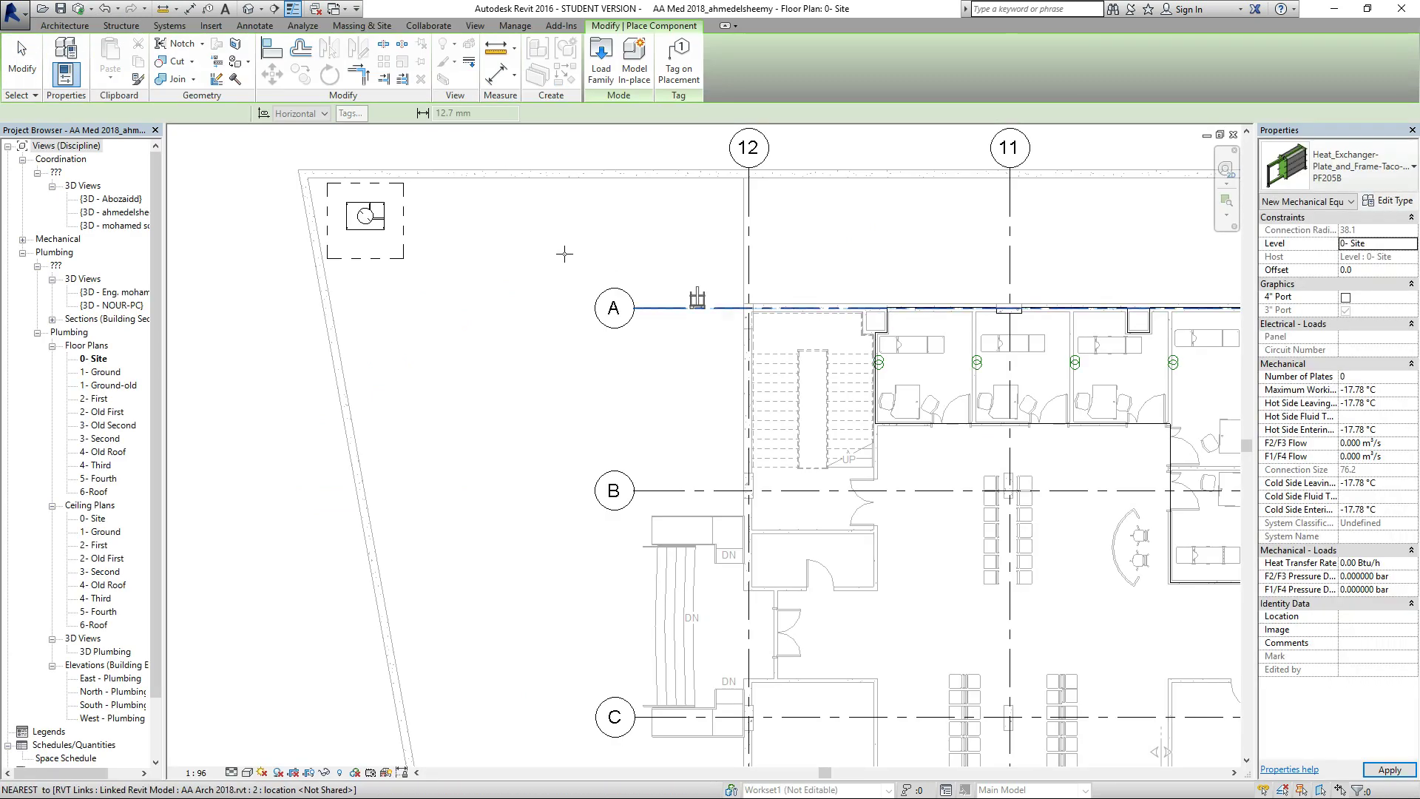
pyautogui.scroll(6, 423, 229)
pyautogui.scroll(3, 423, 229)
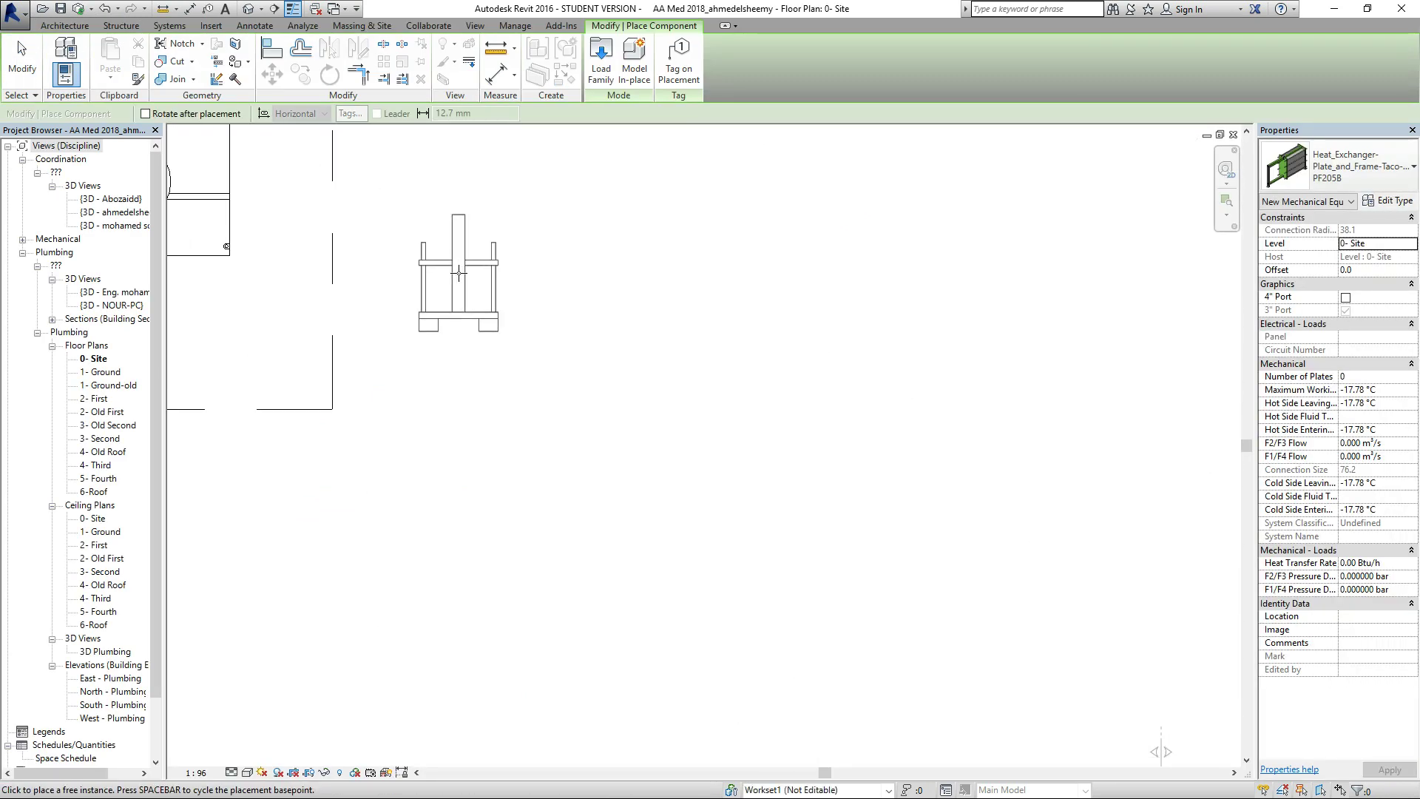
pyautogui.press('space')
pyautogui.scroll(-2, 465, 270)
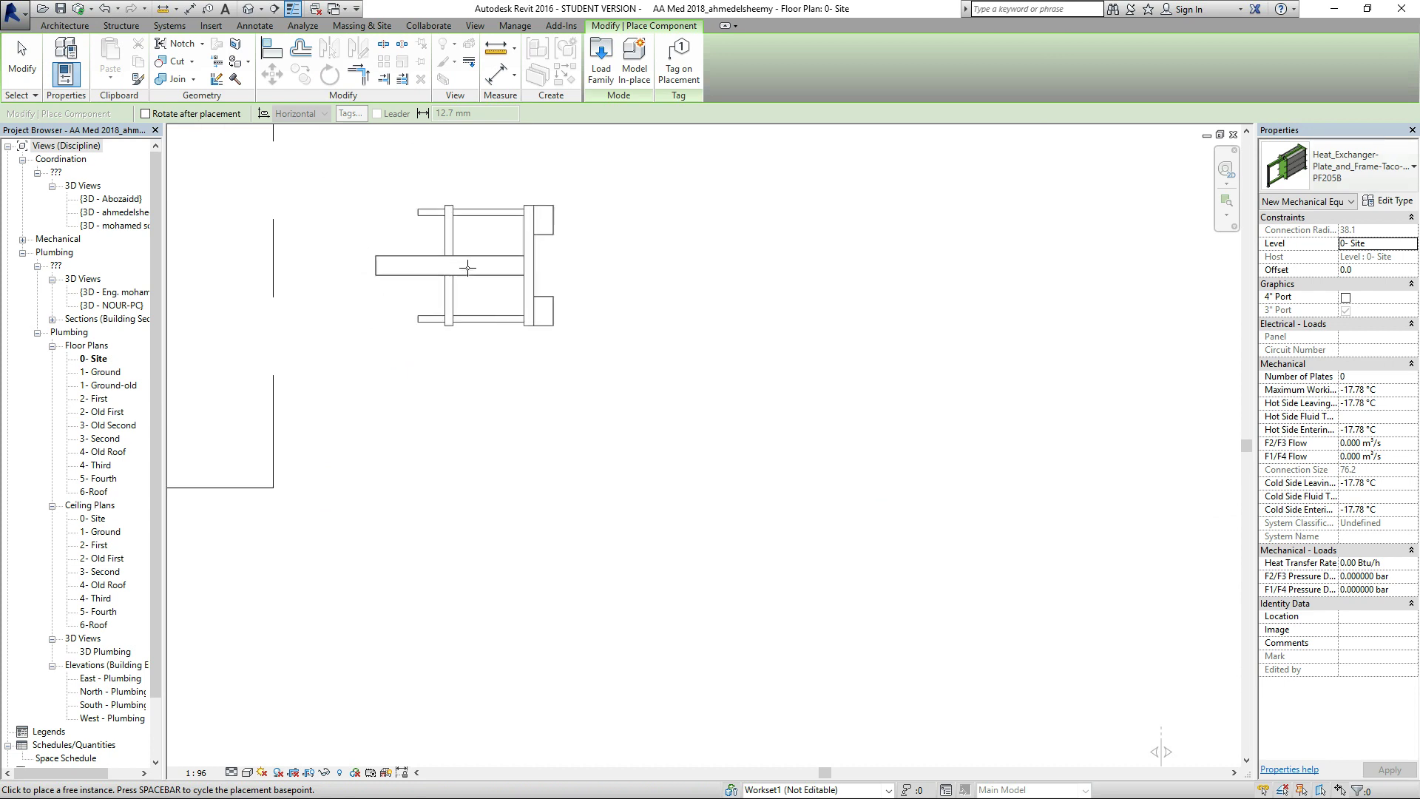
pyautogui.press('space')
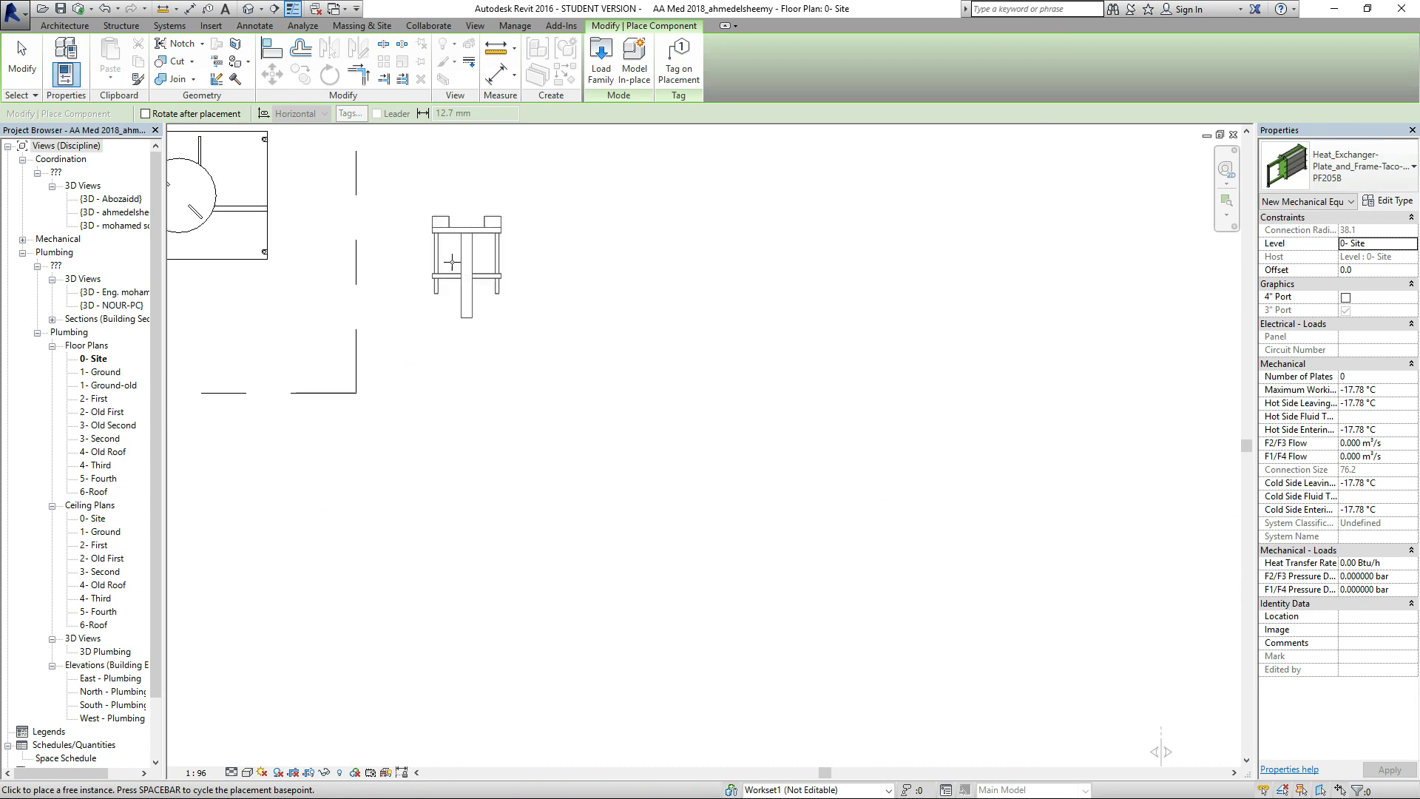
pyautogui.scroll(-2, 448, 248)
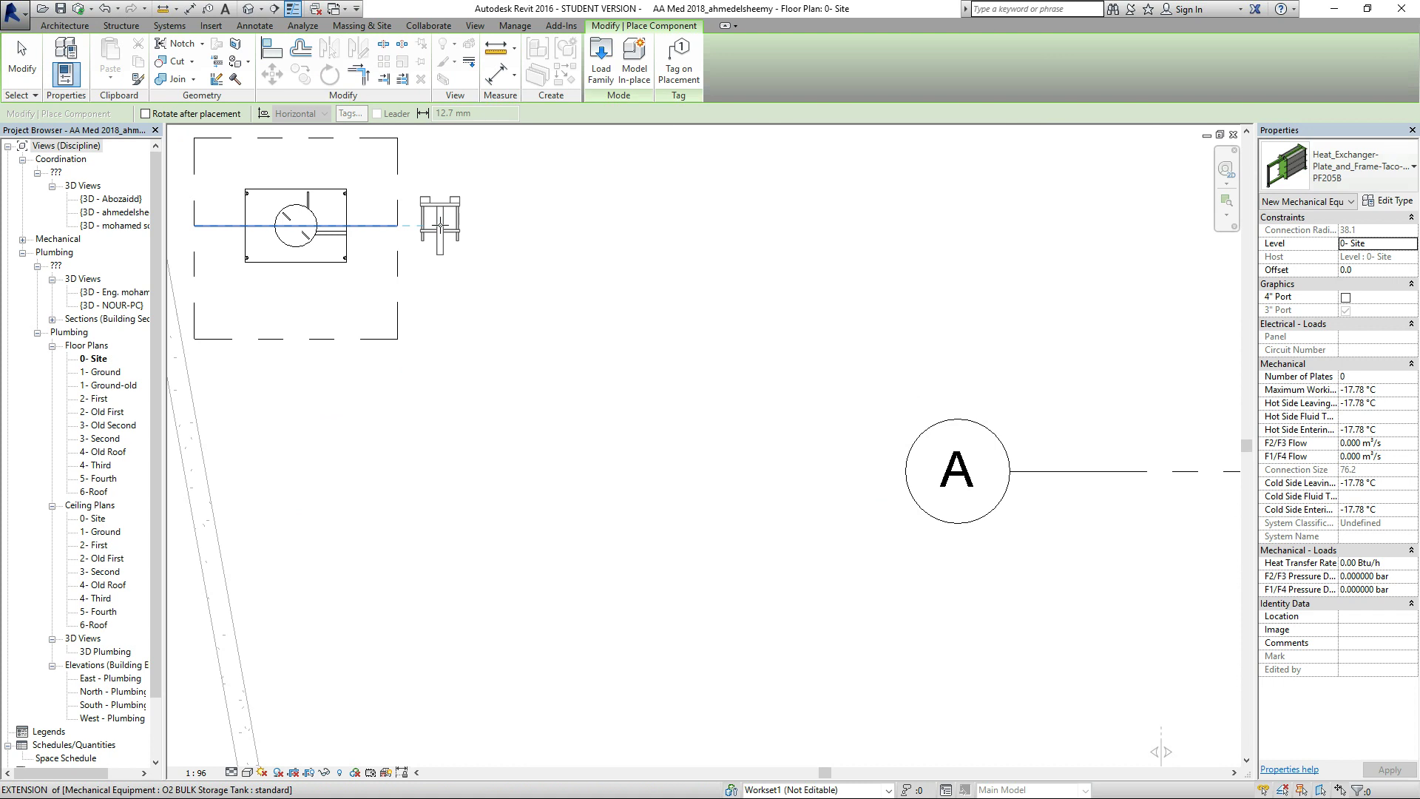
pyautogui.click(440, 223)
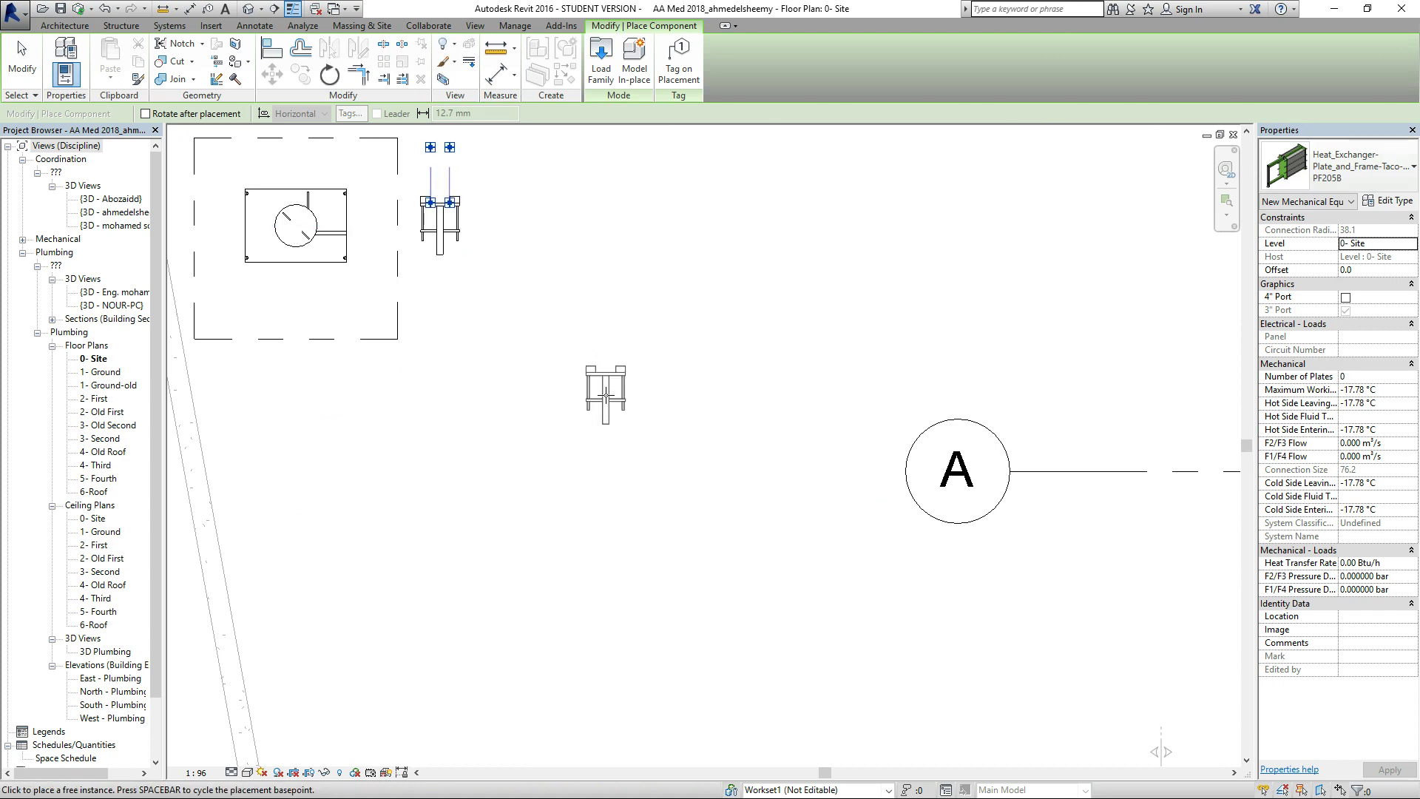
pyautogui.press('Escape')
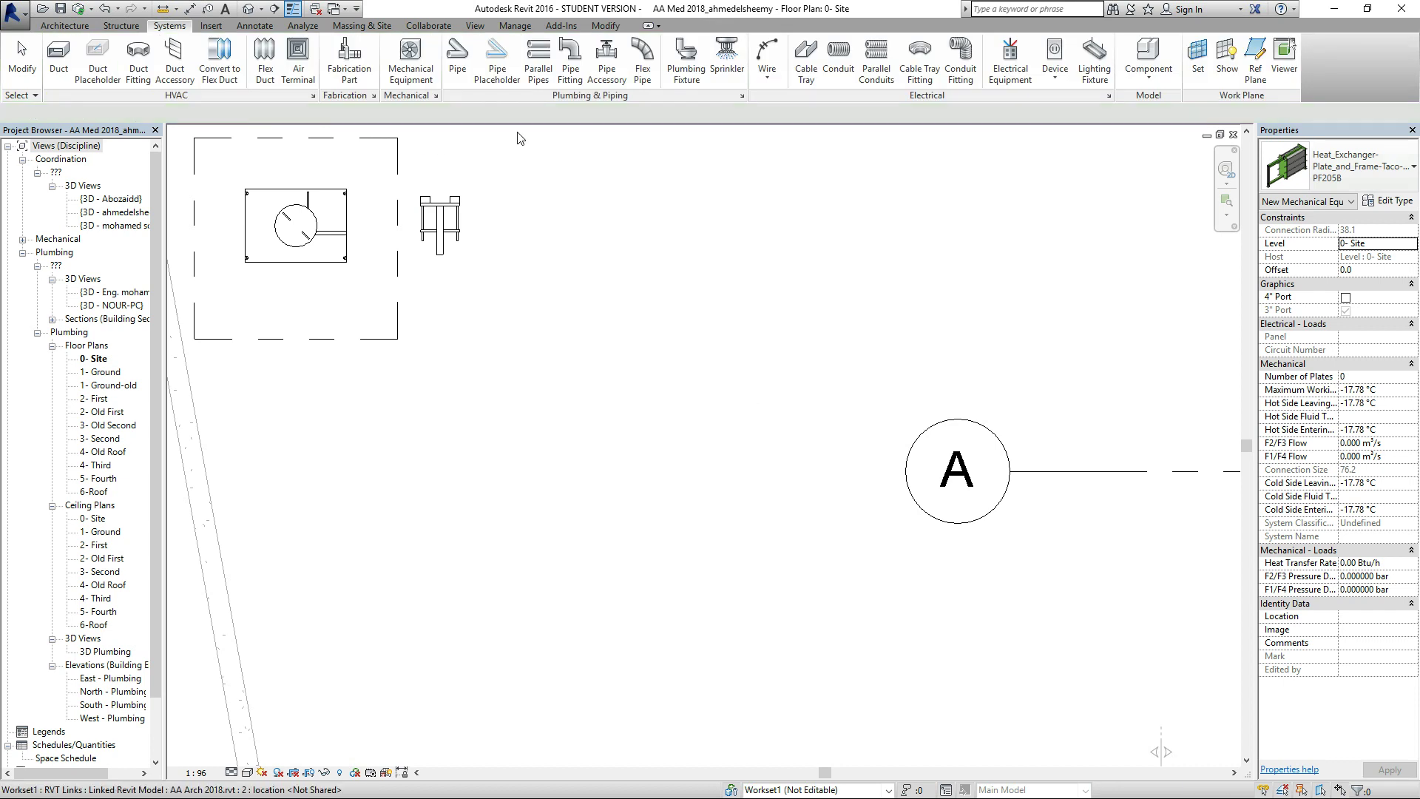
pyautogui.press('Escape')
# Create a horizontal building section just below the storage tank and heat exchanger, looking towards both, and open its view.
pyautogui.click(275, 9)
pyautogui.scroll(-3, 621, 197)
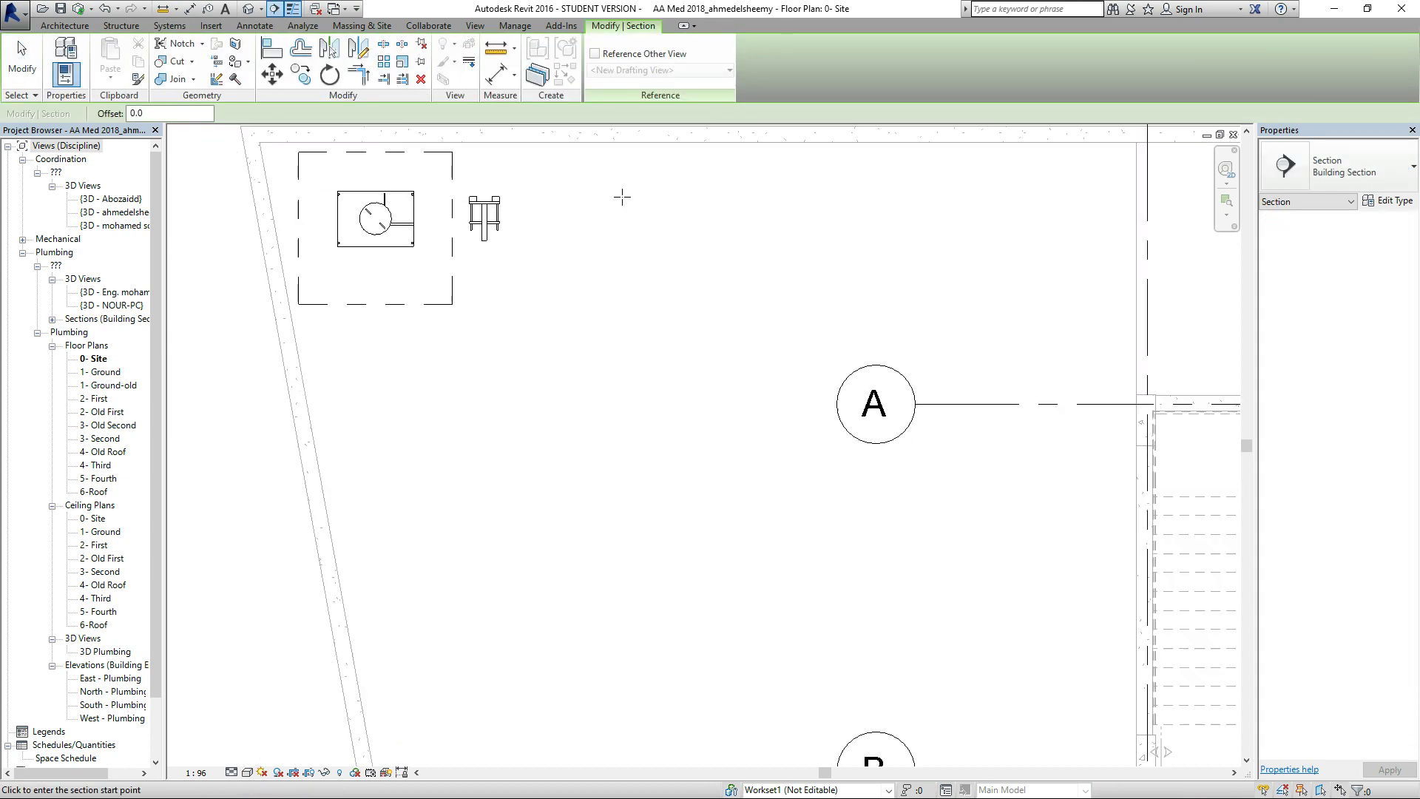
pyautogui.click(335, 274)
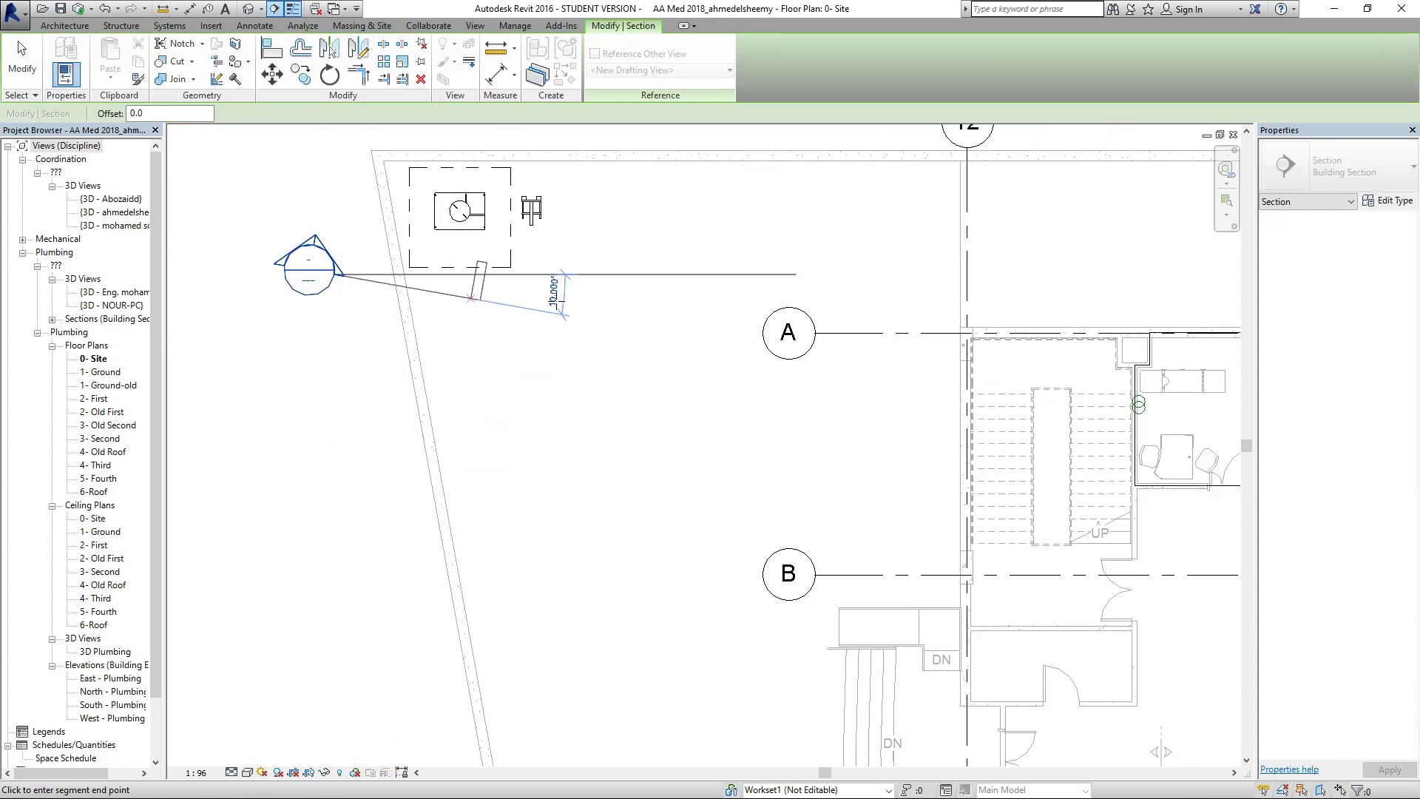
pyautogui.click(704, 275)
pyautogui.scroll(-1, 545, 412)
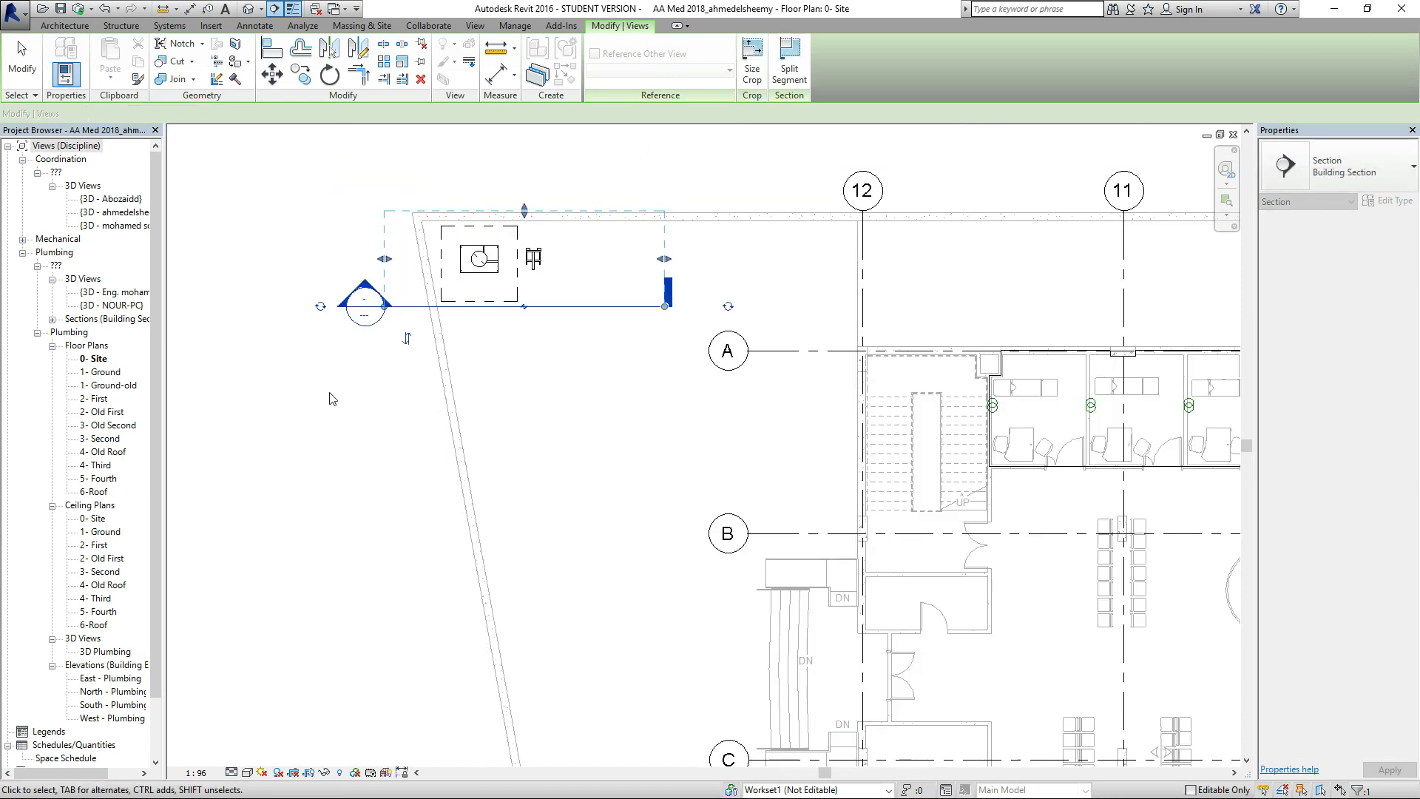
pyautogui.press('Escape')
pyautogui.doubleClick(364, 288)
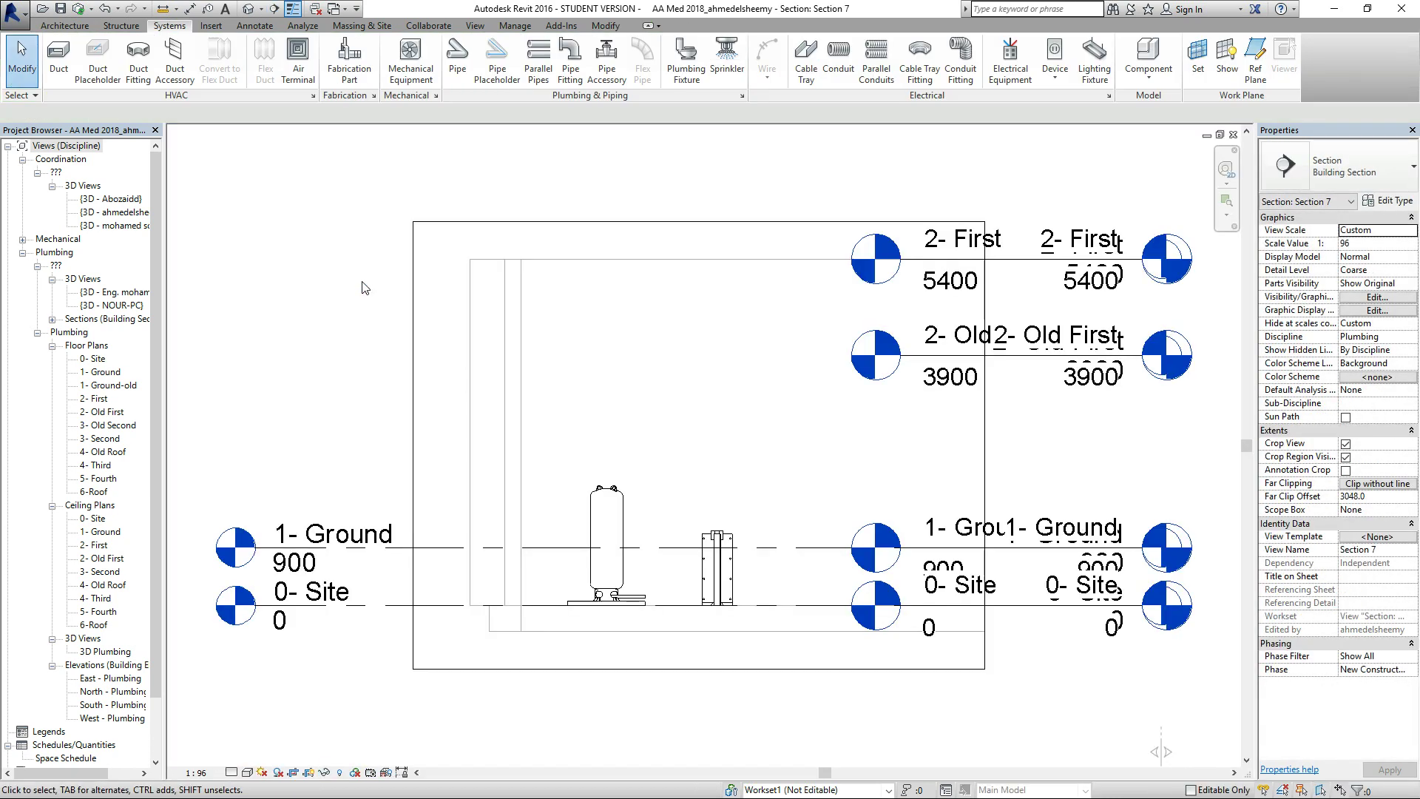
# Compare the tank and heat exchanger in the section and set the section view's detail level to Fine.
pyautogui.scroll(3, 698, 638)
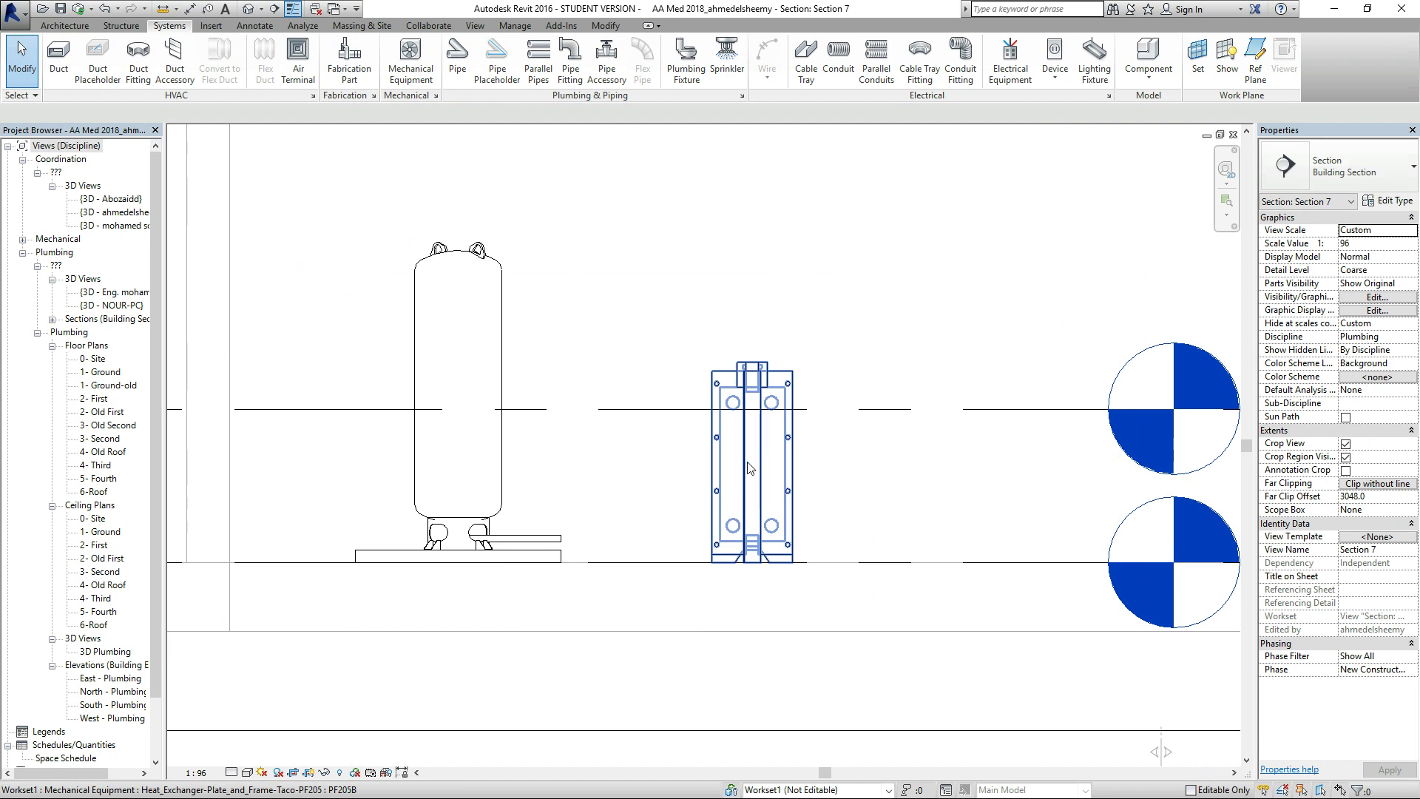
pyautogui.scroll(-3, 494, 405)
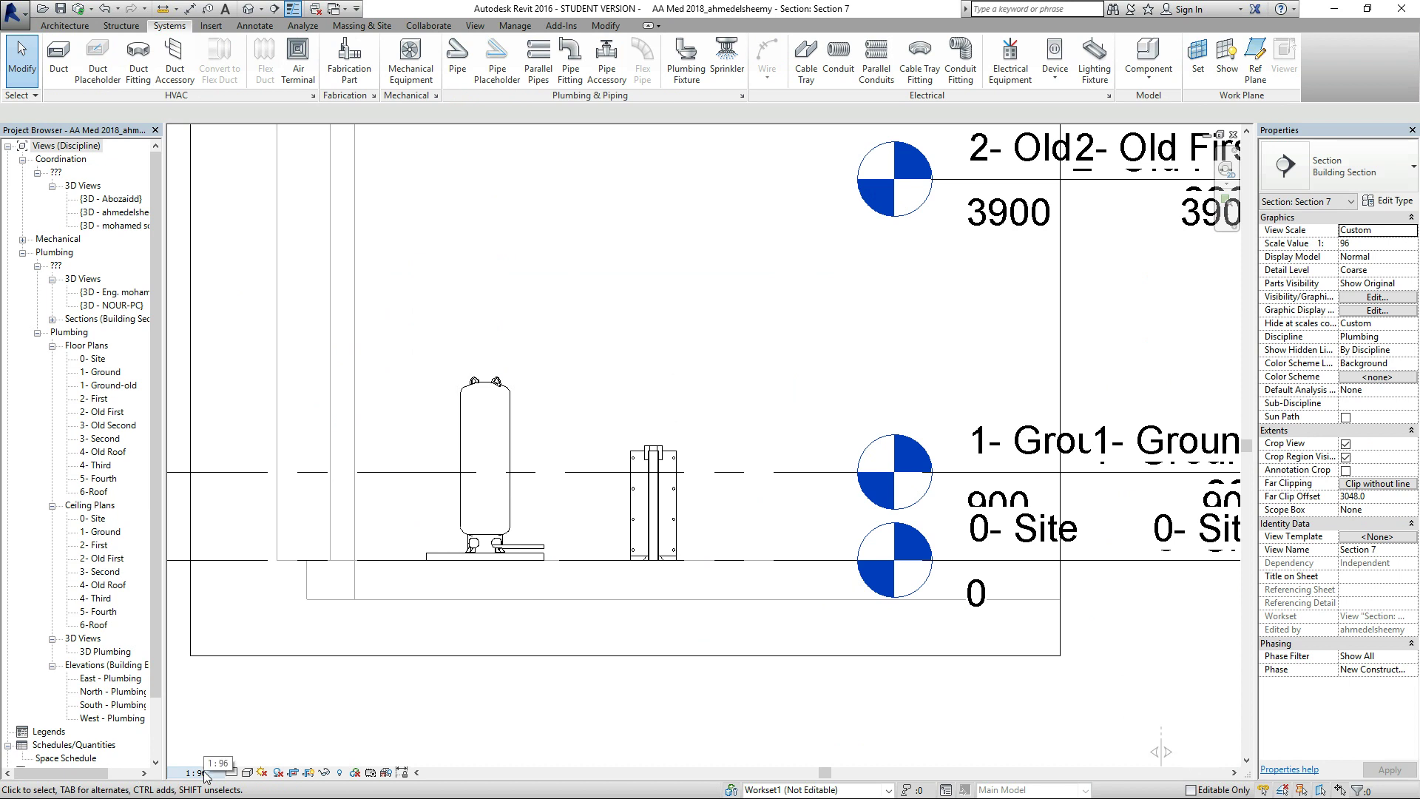
pyautogui.click(233, 771)
pyautogui.click(236, 756)
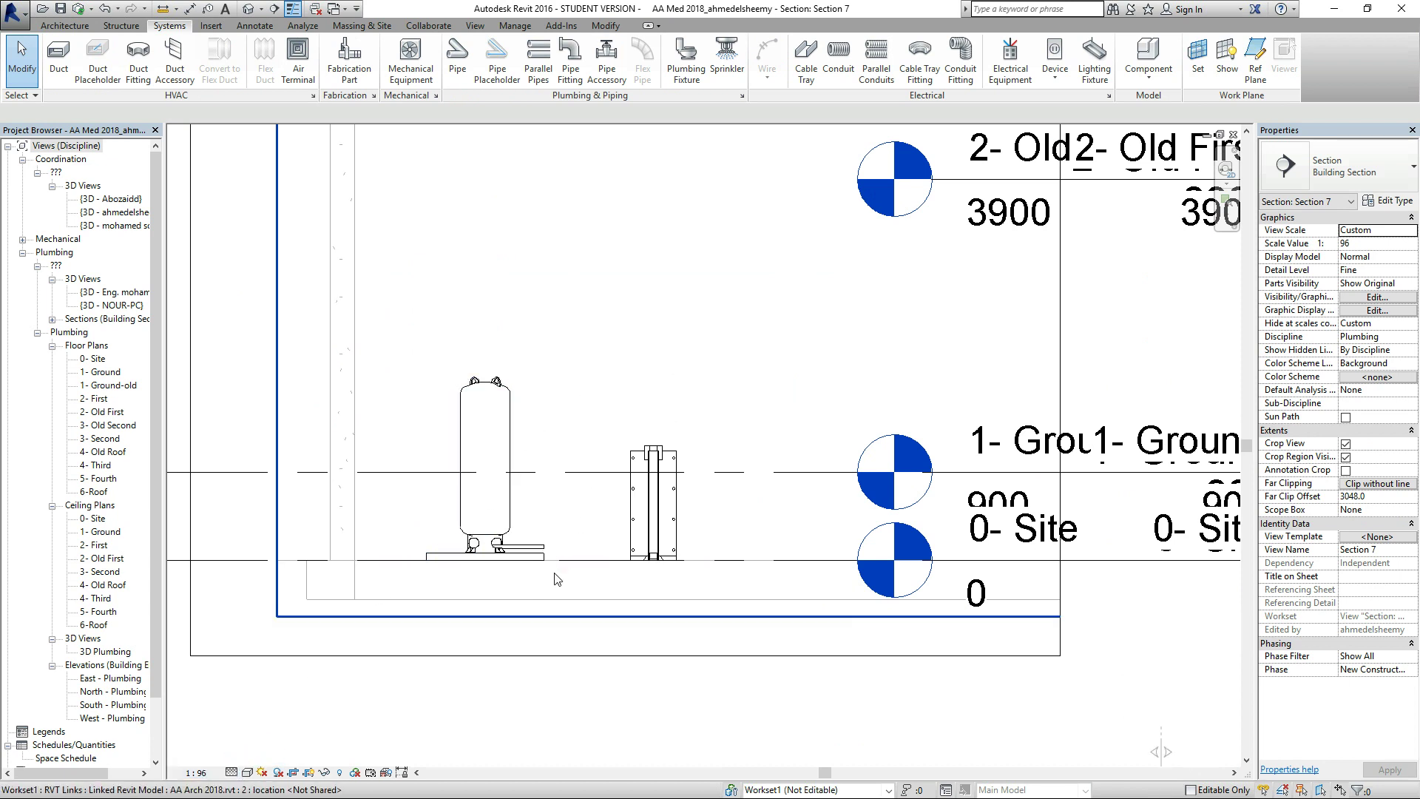
pyautogui.scroll(-2, 557, 574)
pyautogui.scroll(2, 570, 506)
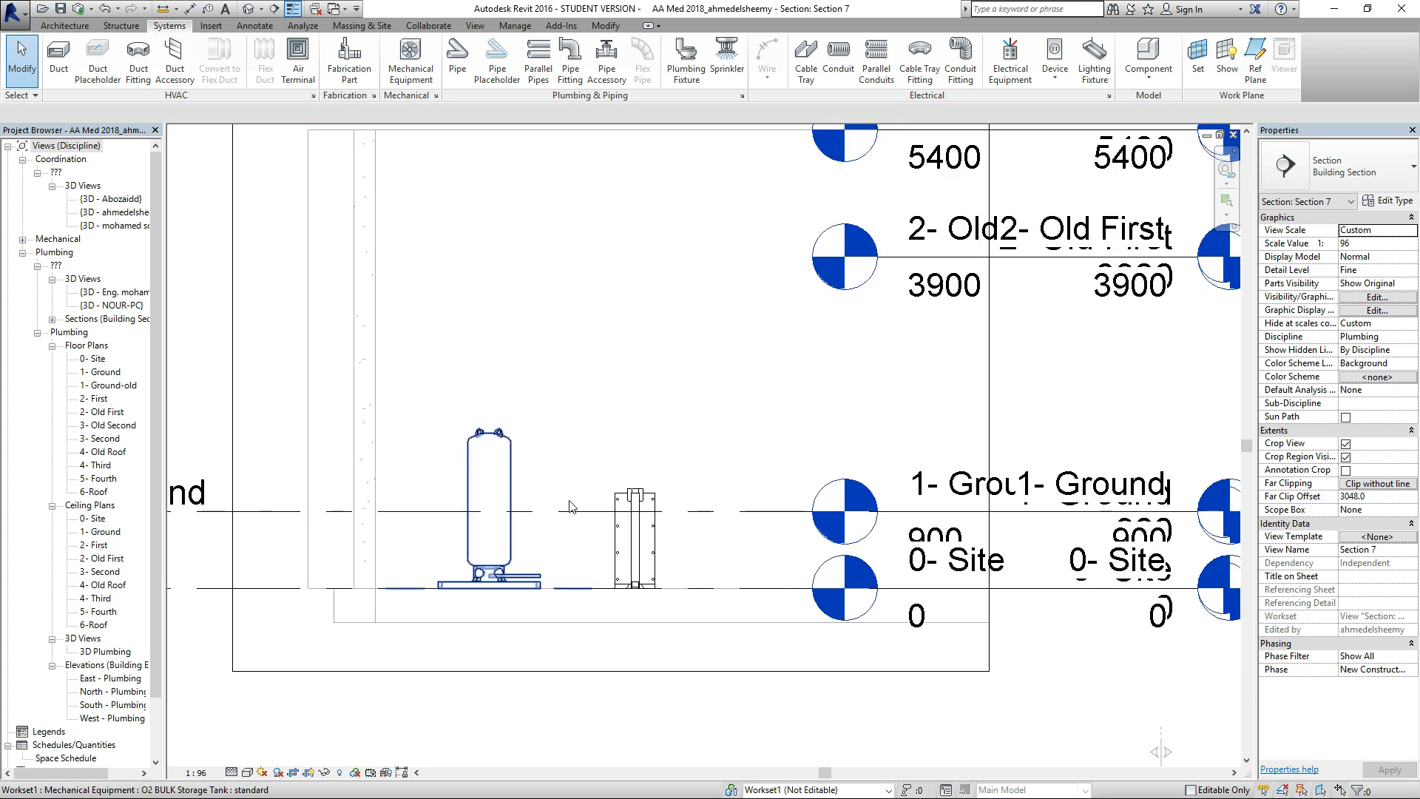
# Measure the storage tank's height in the section with an aligned dimension, without placing it.
pyautogui.press('d')
pyautogui.press('i')
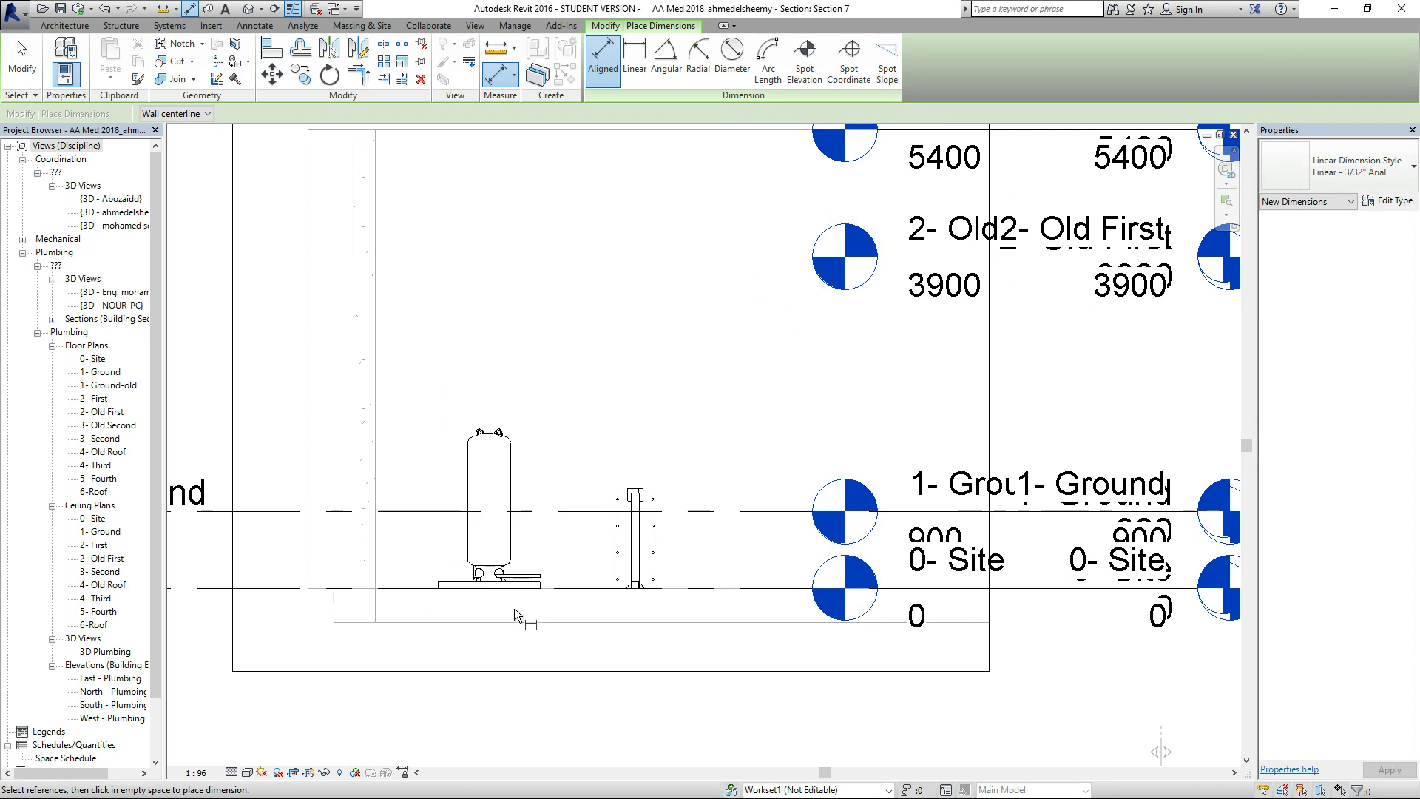
pyautogui.scroll(3, 482, 434)
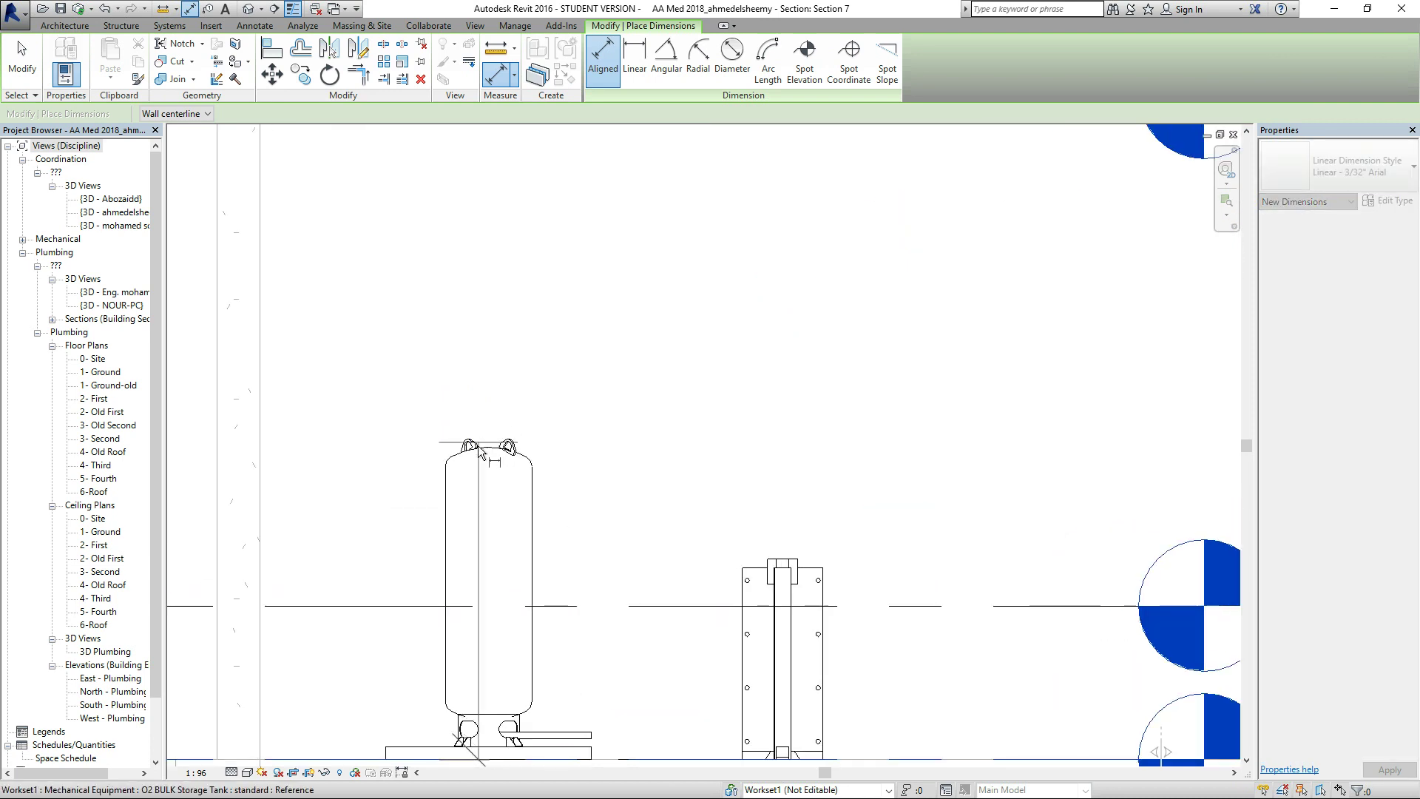
pyautogui.click(471, 442)
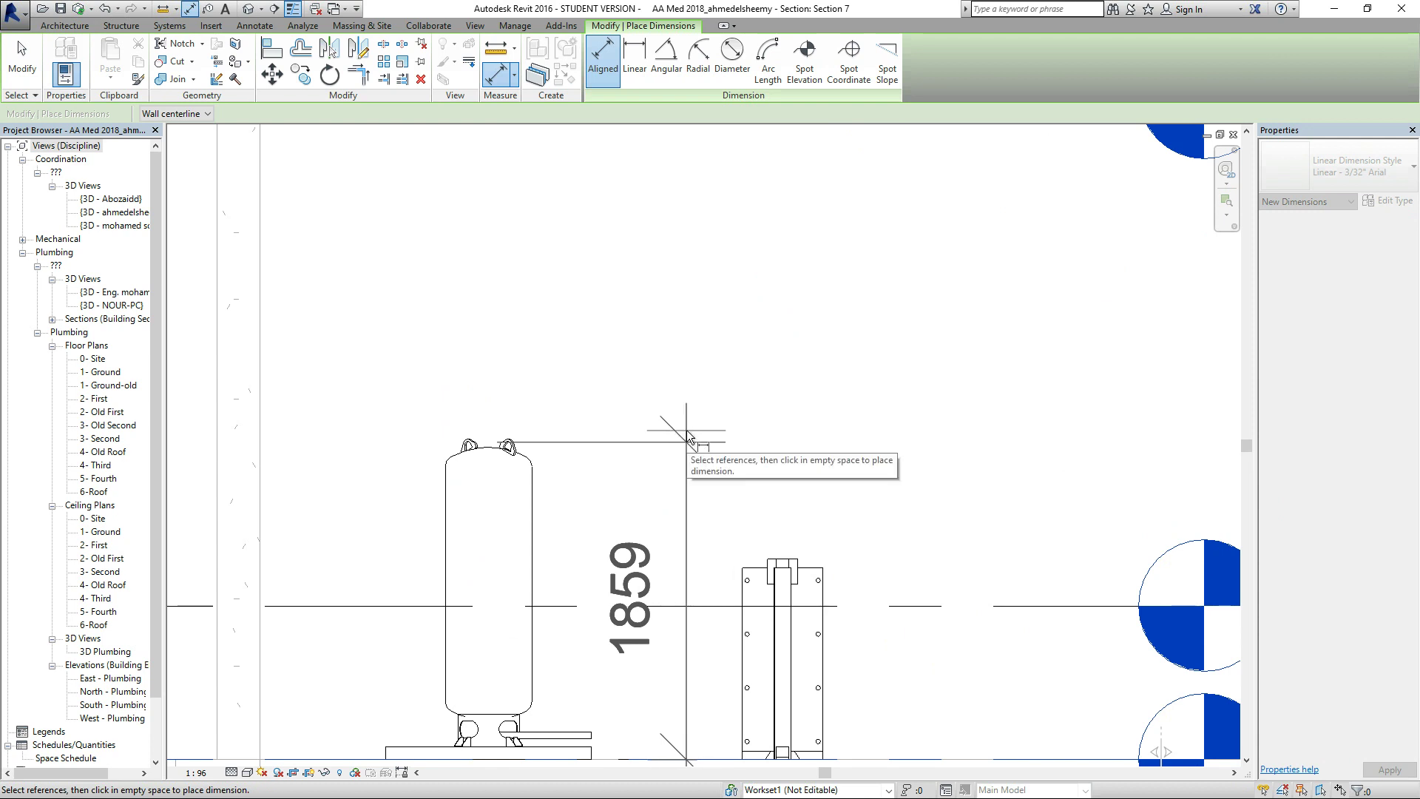
pyautogui.scroll(-3, 488, 429)
pyautogui.press('Escape')
pyautogui.press('Escape')
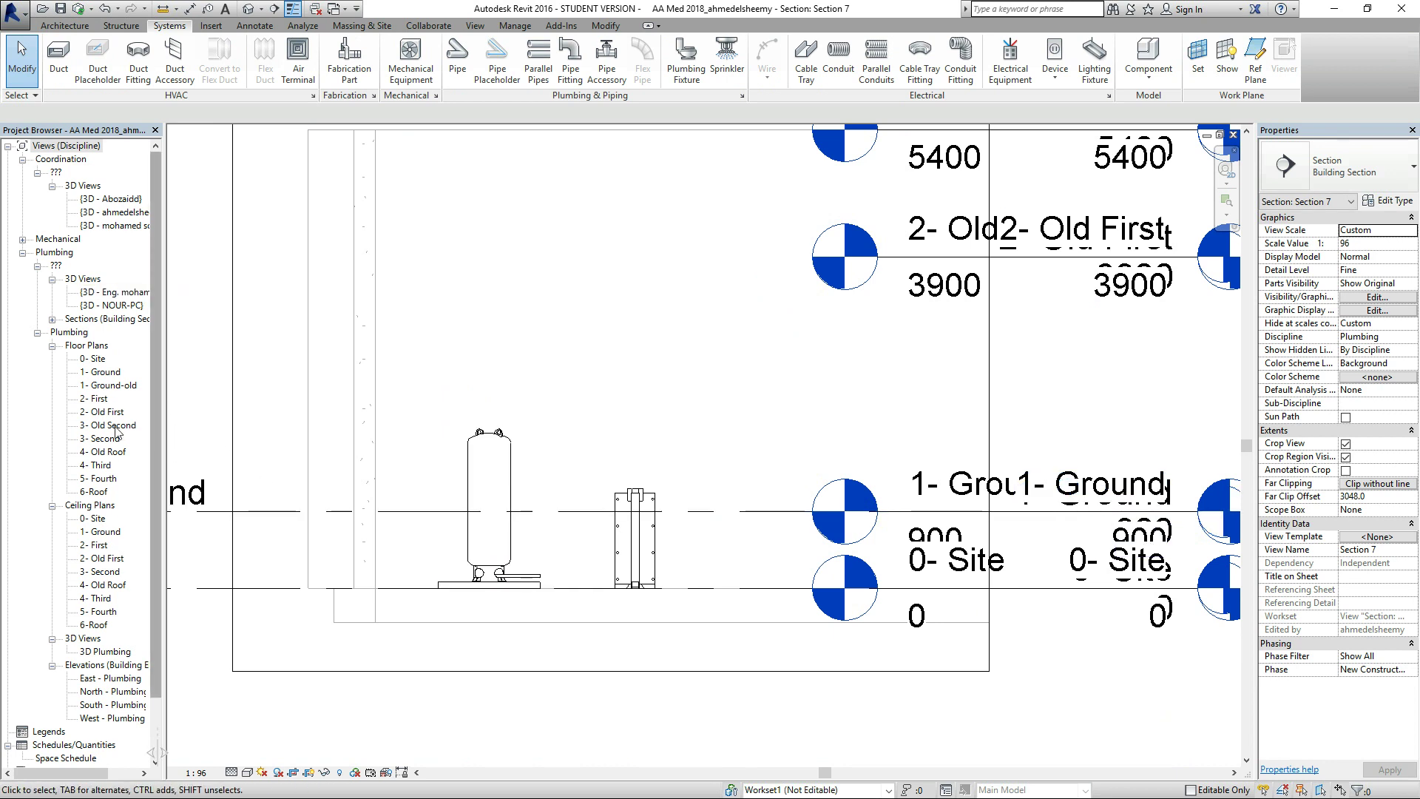
# Return to the 0- Site floor plan and rotate the heat exchanger 180° so its connectors face away from the upper boundary wall.
pyautogui.doubleClick(96, 359)
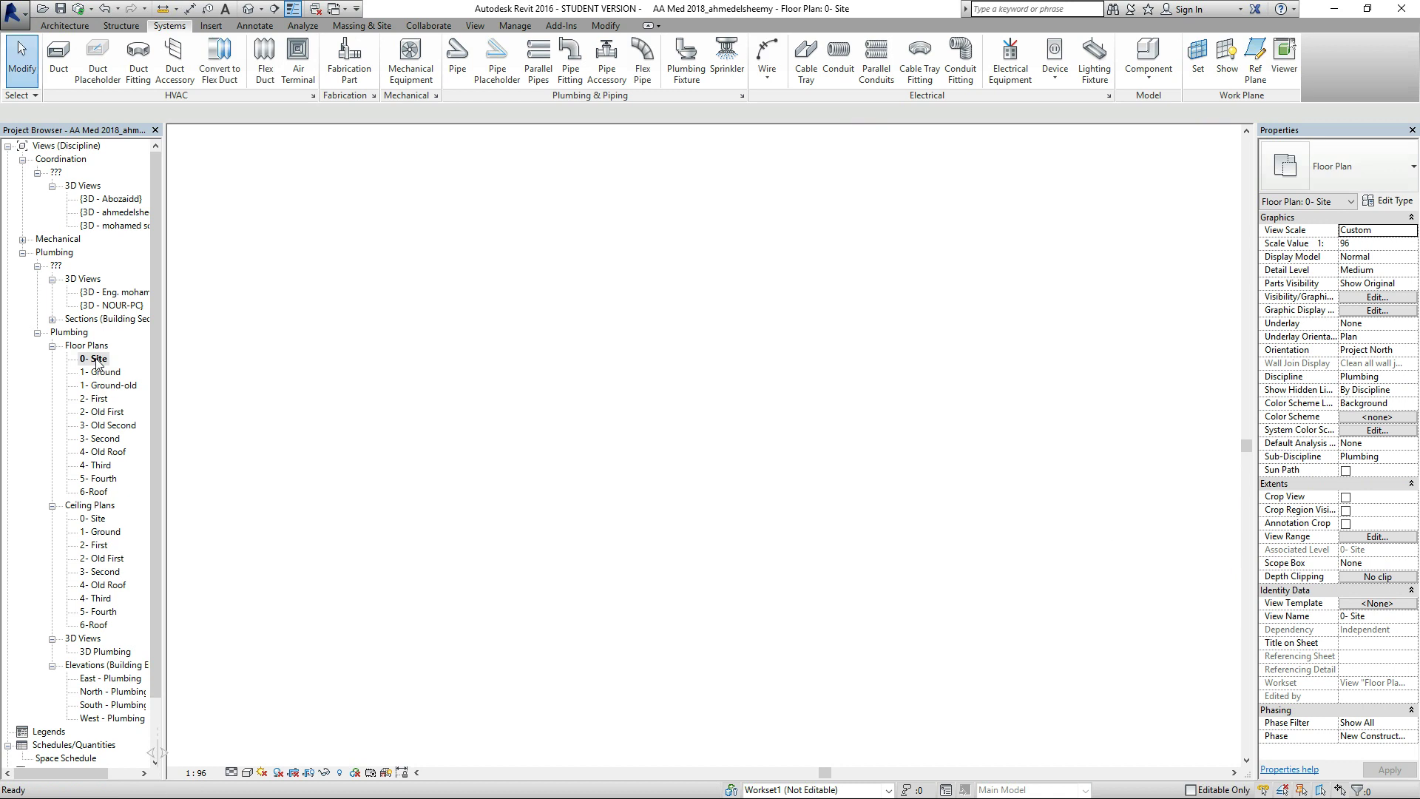
pyautogui.click(533, 258)
pyautogui.scroll(5, 534, 251)
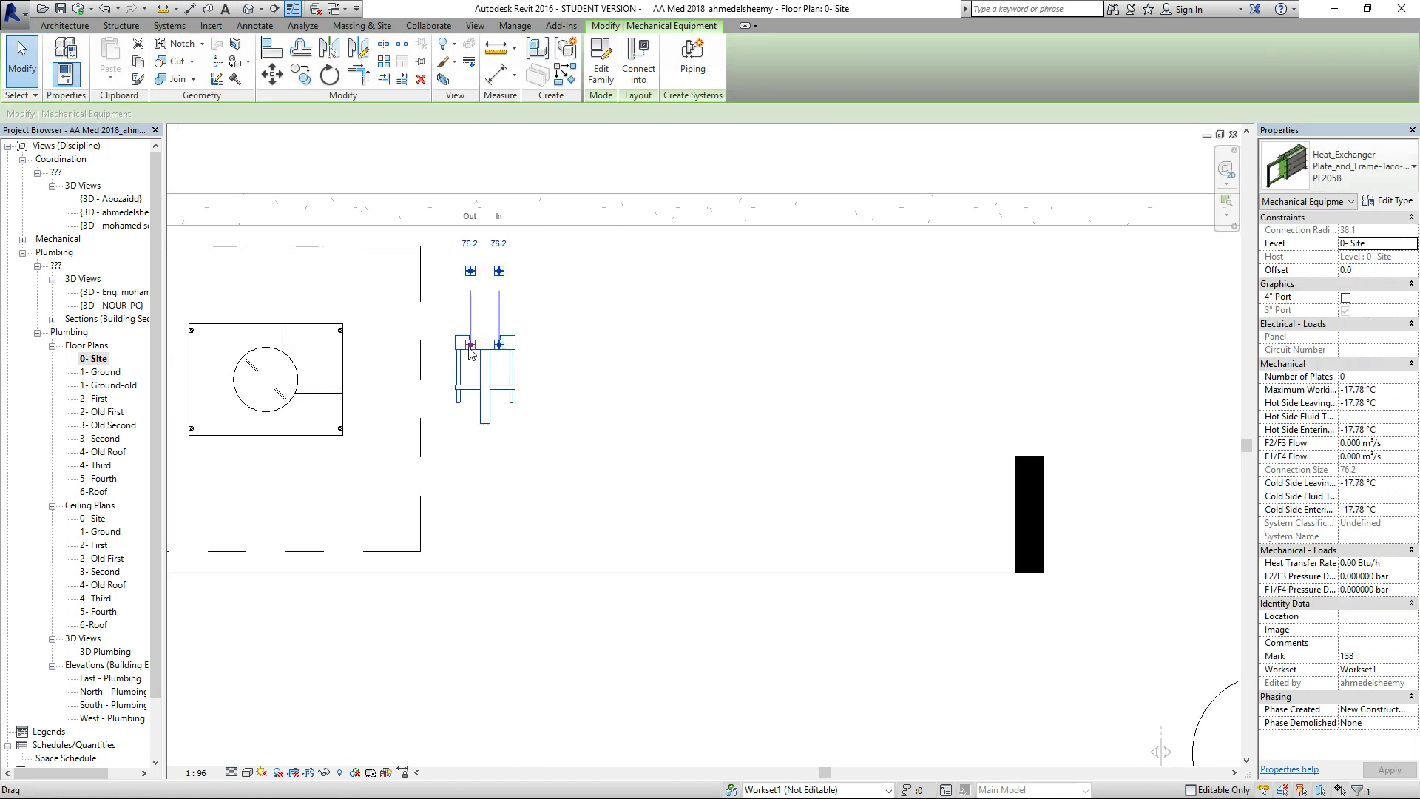
pyautogui.scroll(3, 473, 340)
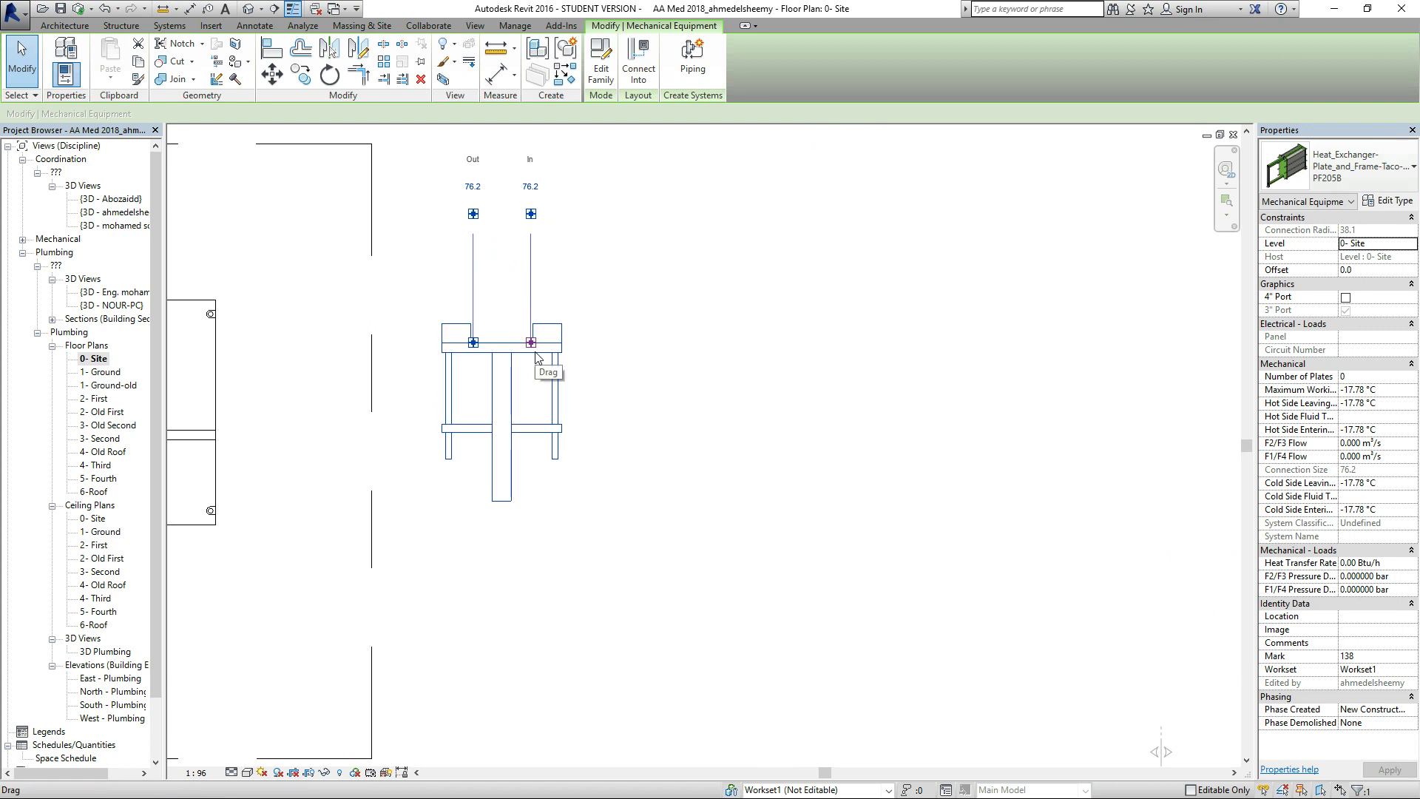
pyautogui.press('space')
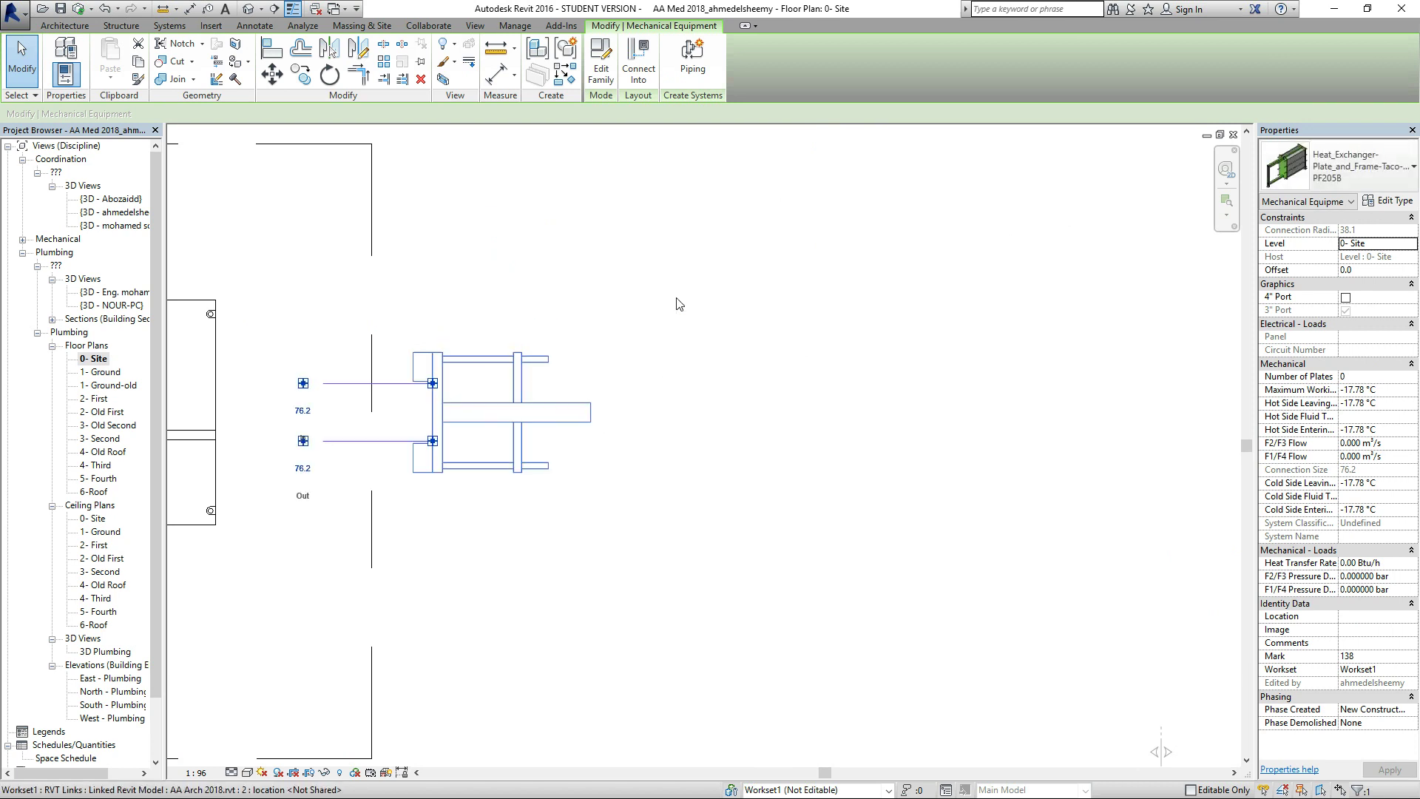
pyautogui.press('space')
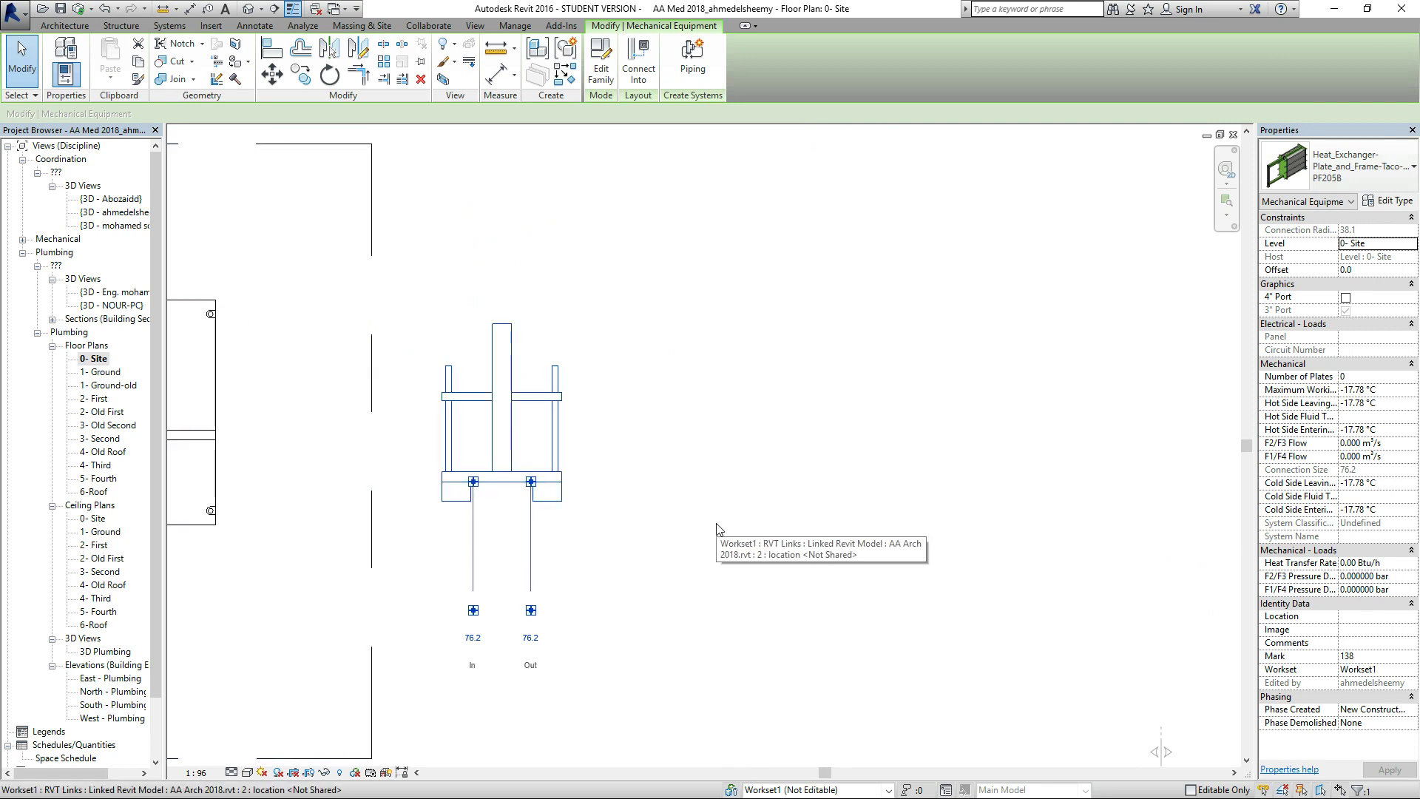
pyautogui.scroll(-2, 633, 388)
pyautogui.scroll(2, 606, 518)
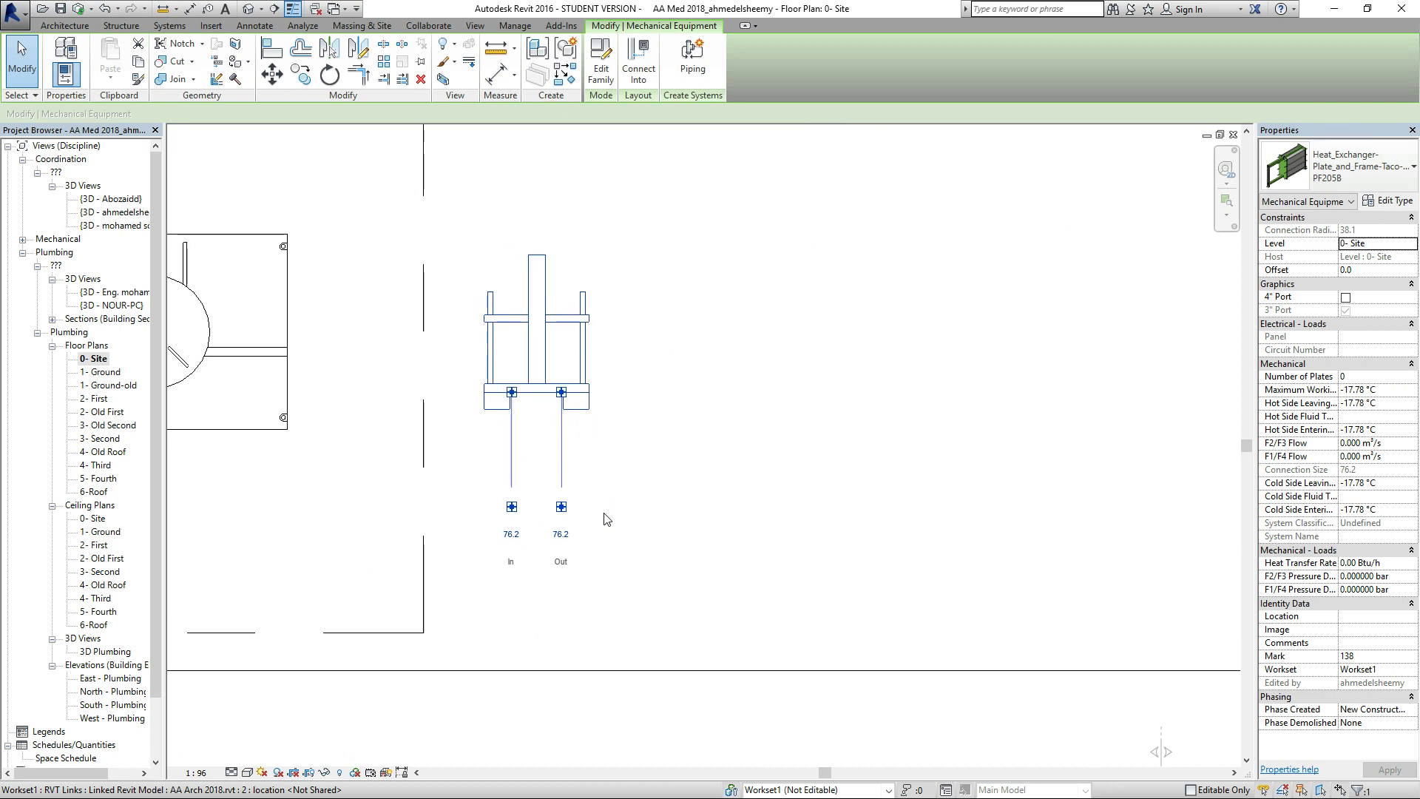
pyautogui.rightClick(561, 397)
pyautogui.click(607, 380)
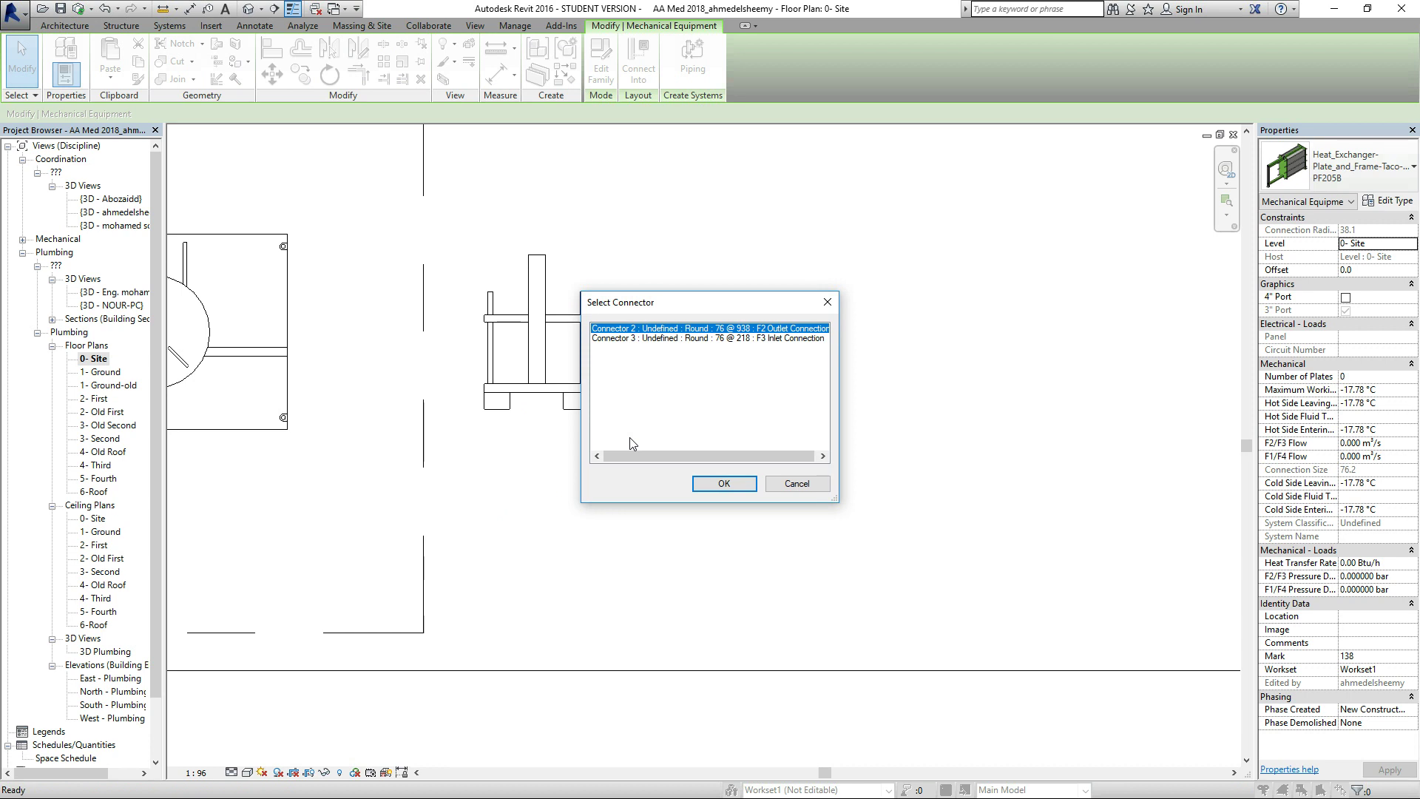
pyautogui.click(723, 482)
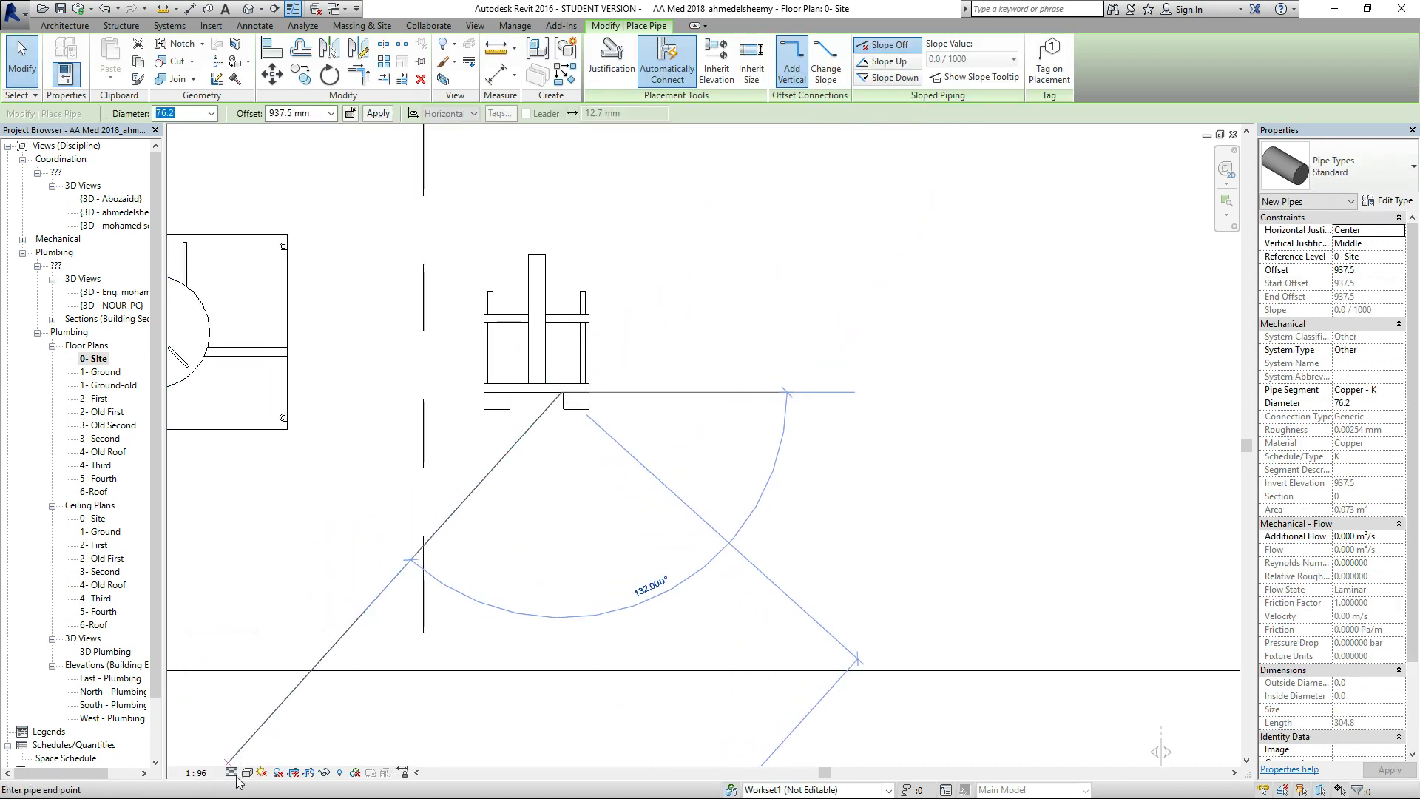
# Set the site plan's detail level to Fine and leave the pipe command.
pyautogui.click(232, 772)
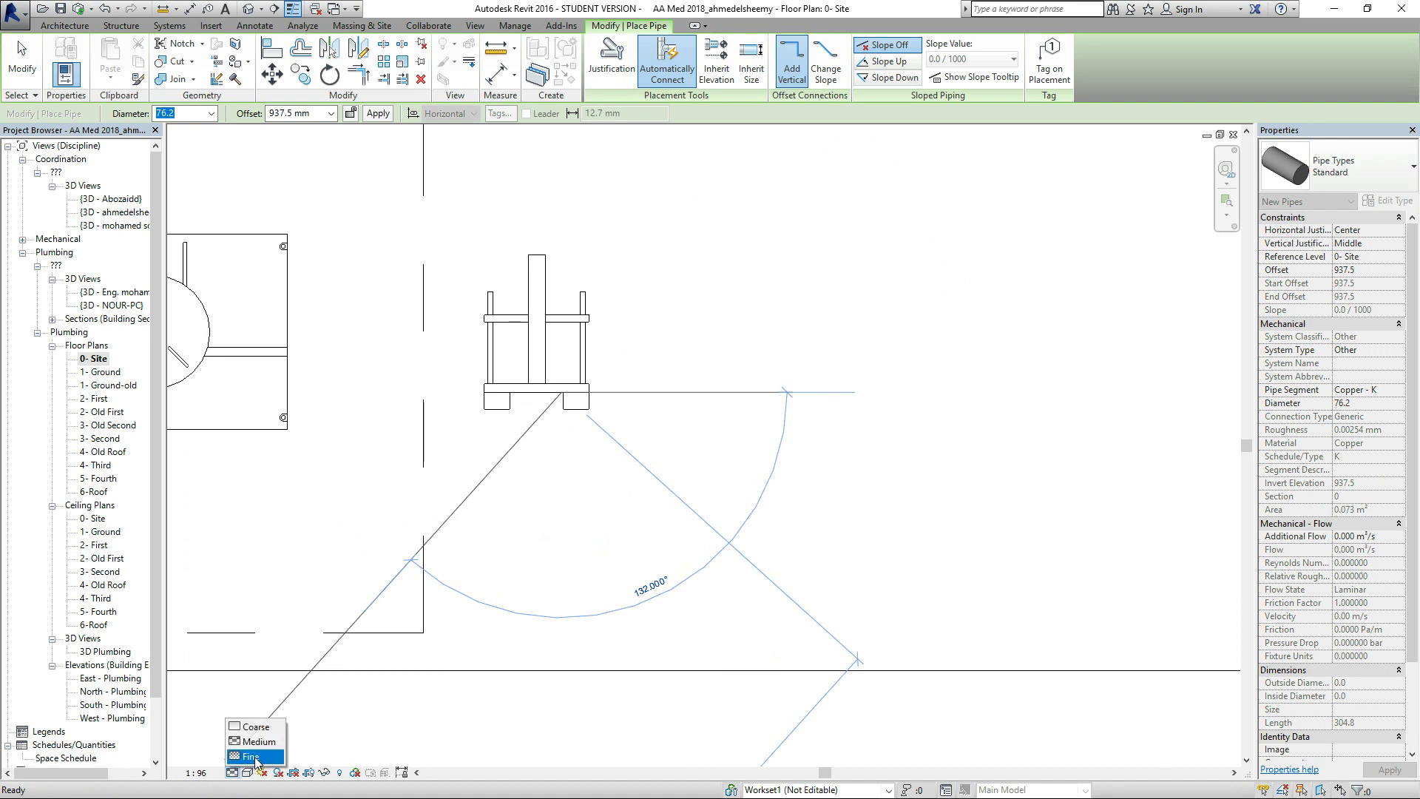
pyautogui.click(253, 757)
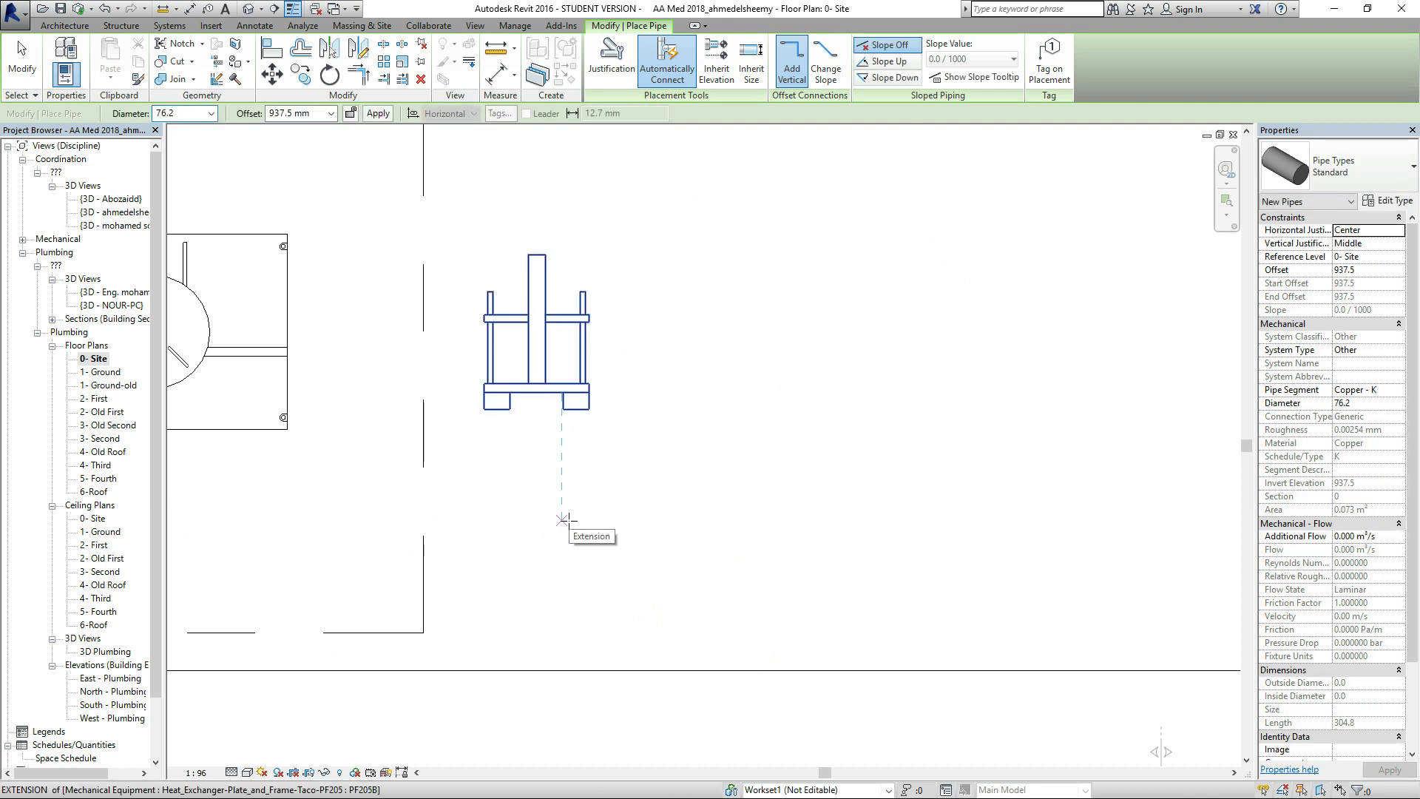
pyautogui.press('Escape')
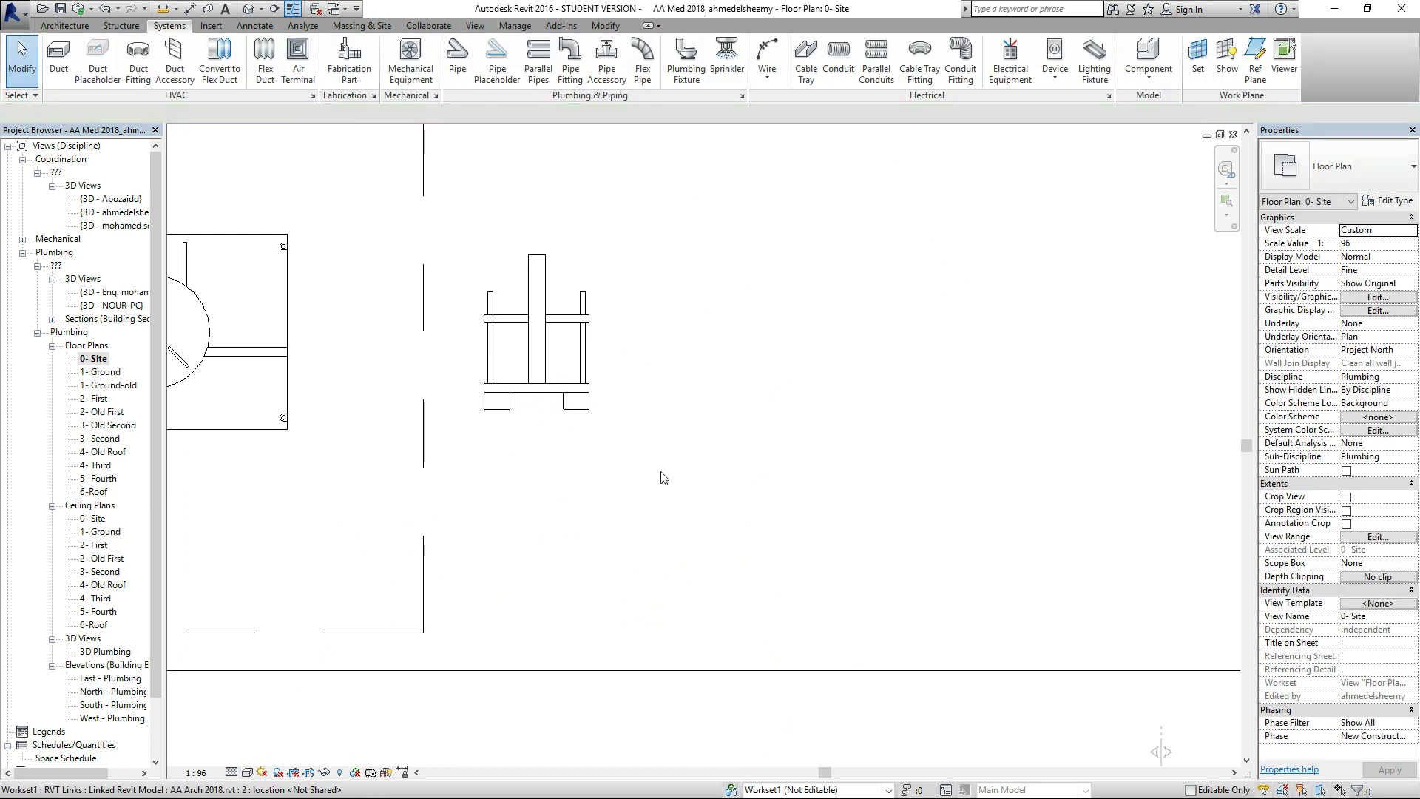
# Set the type used for new pipes to MG.
pyautogui.click(457, 66)
pyautogui.click(1373, 158)
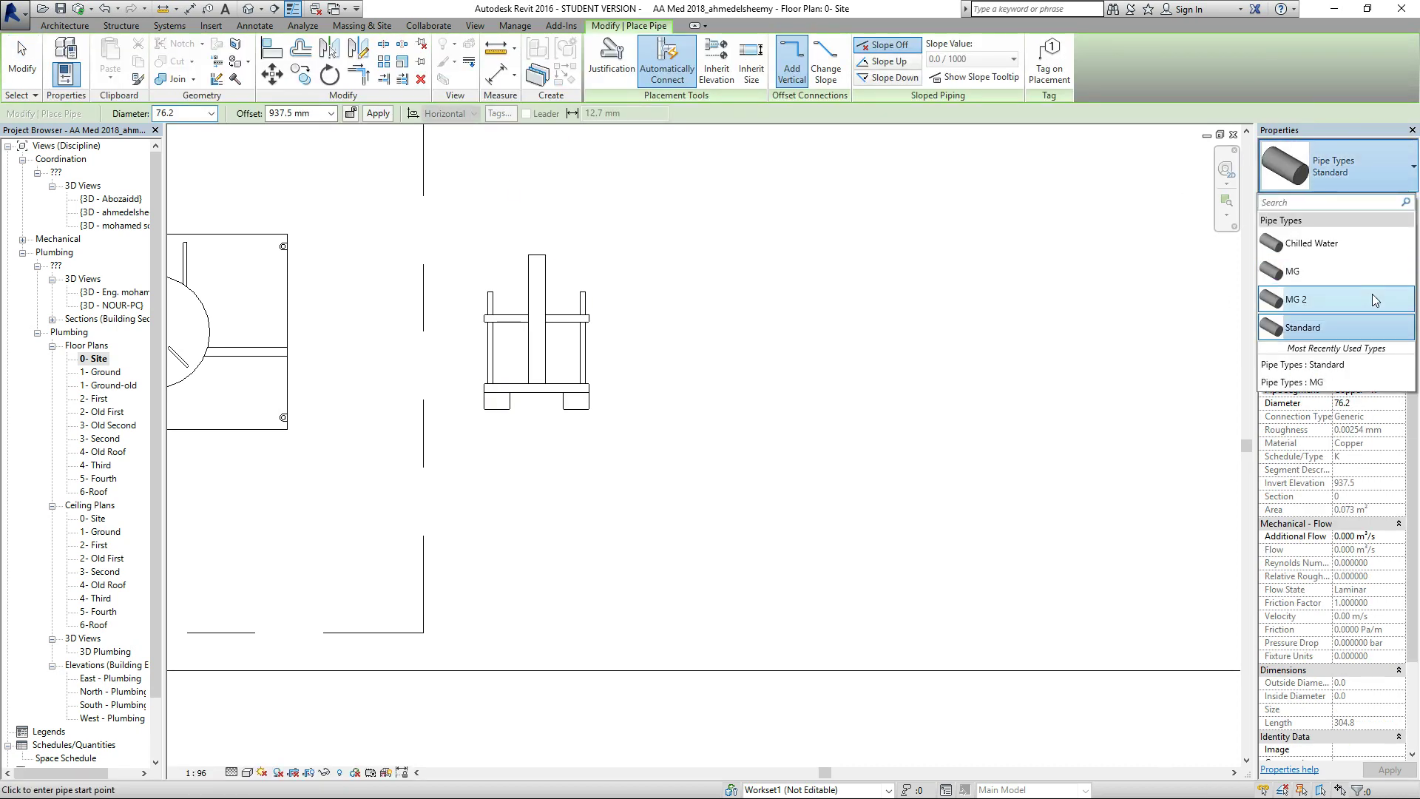
pyautogui.click(1347, 272)
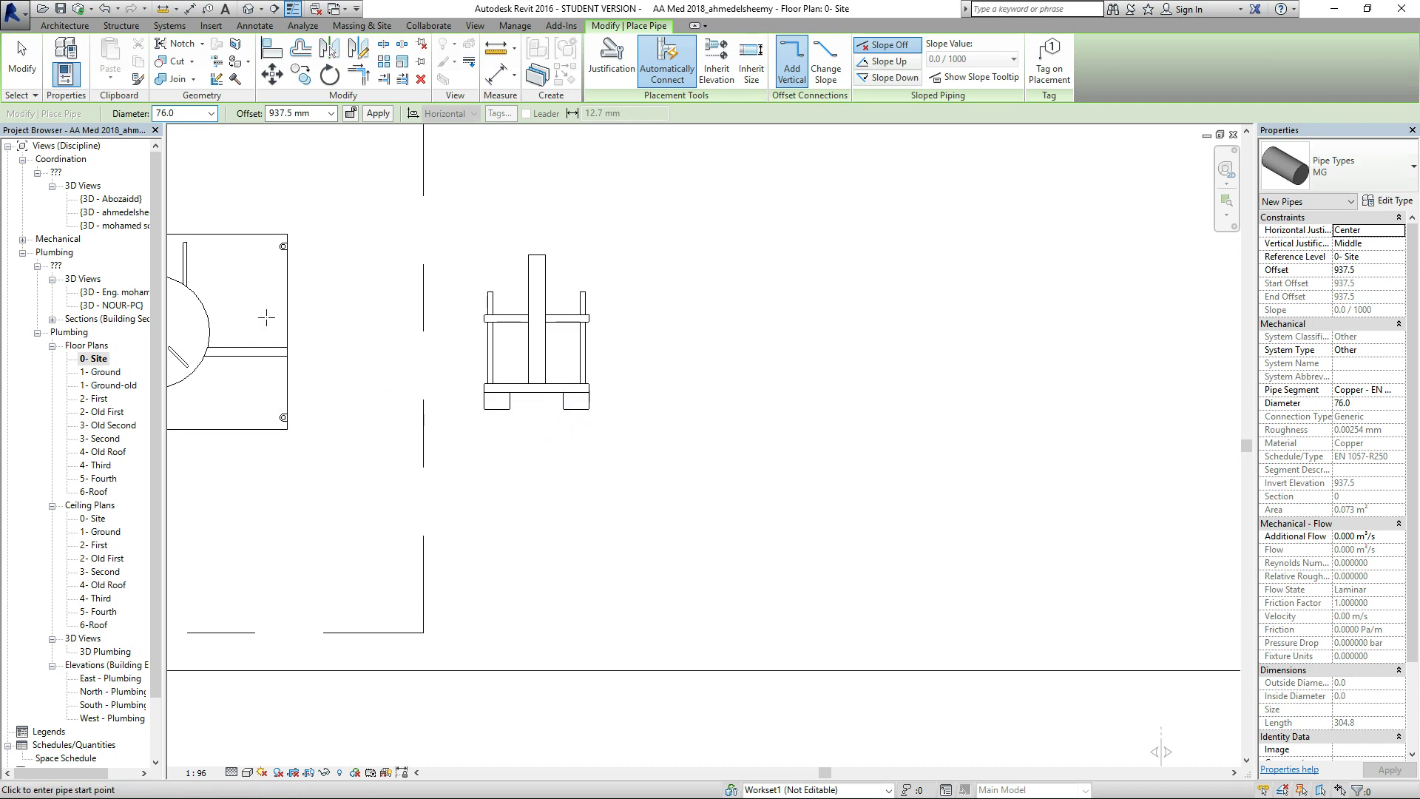
pyautogui.click(22, 59)
# Start a 22 mm MG pipe from the heat exchanger's F2 outlet connector and draw a short first run straight away from it.
pyautogui.click(581, 412)
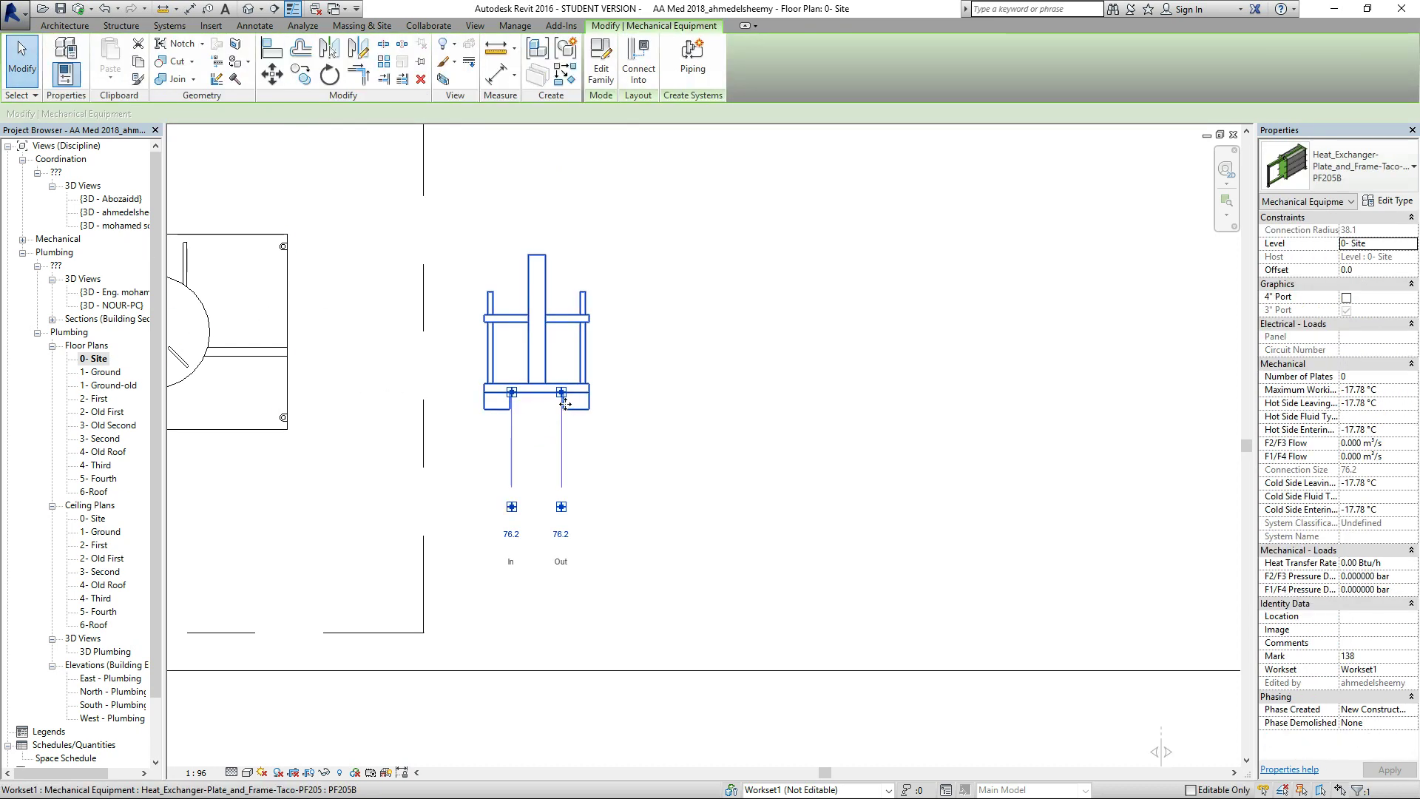
pyautogui.rightClick(561, 516)
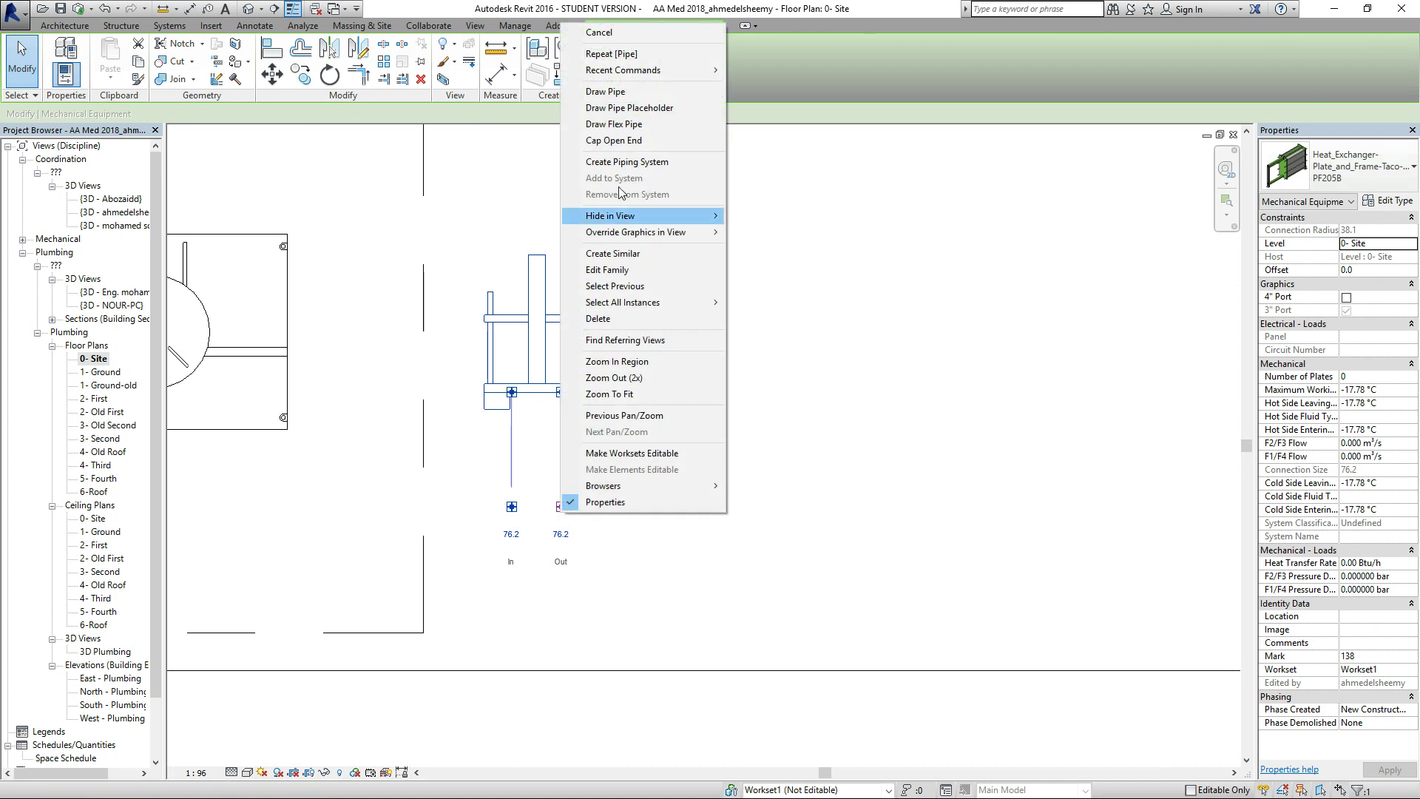
pyautogui.click(603, 91)
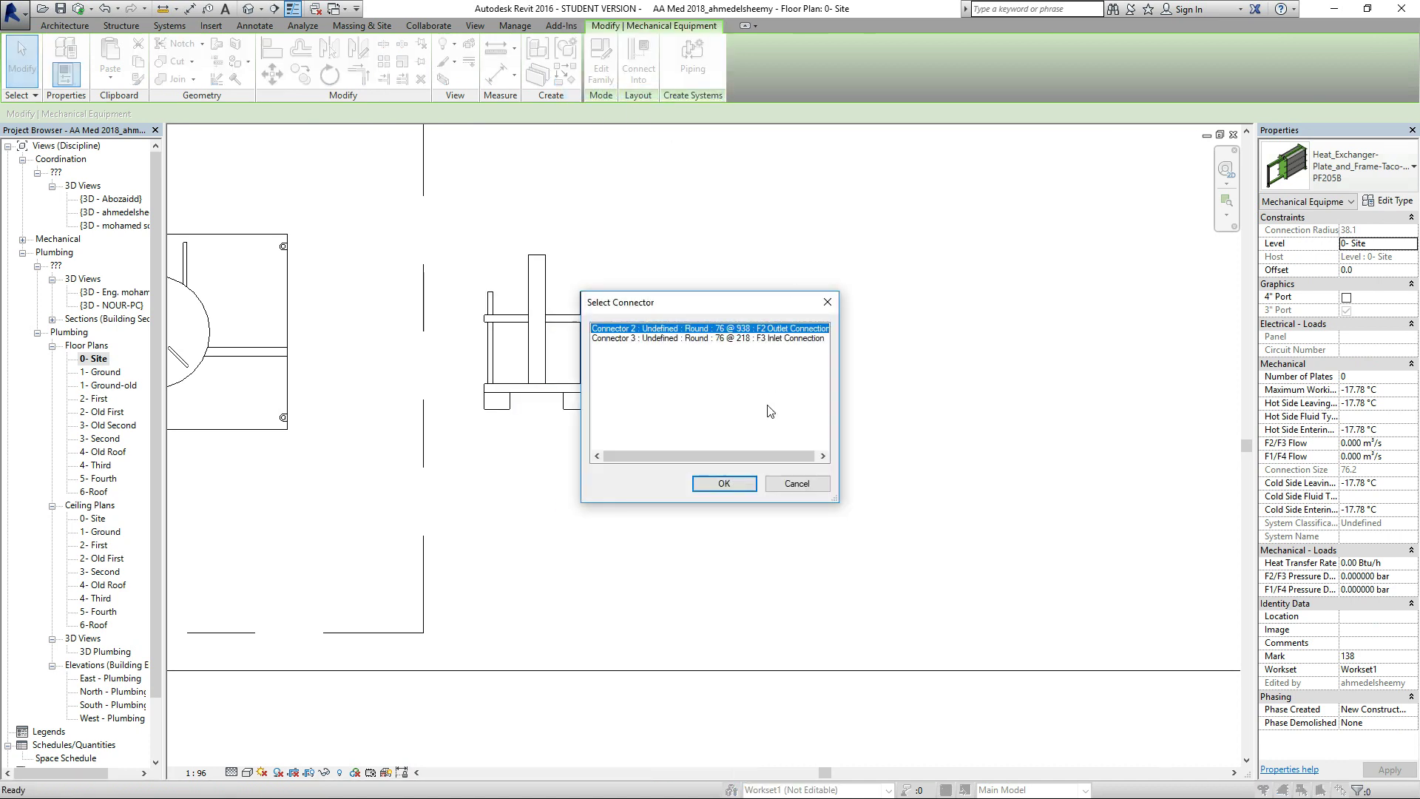
pyautogui.click(723, 483)
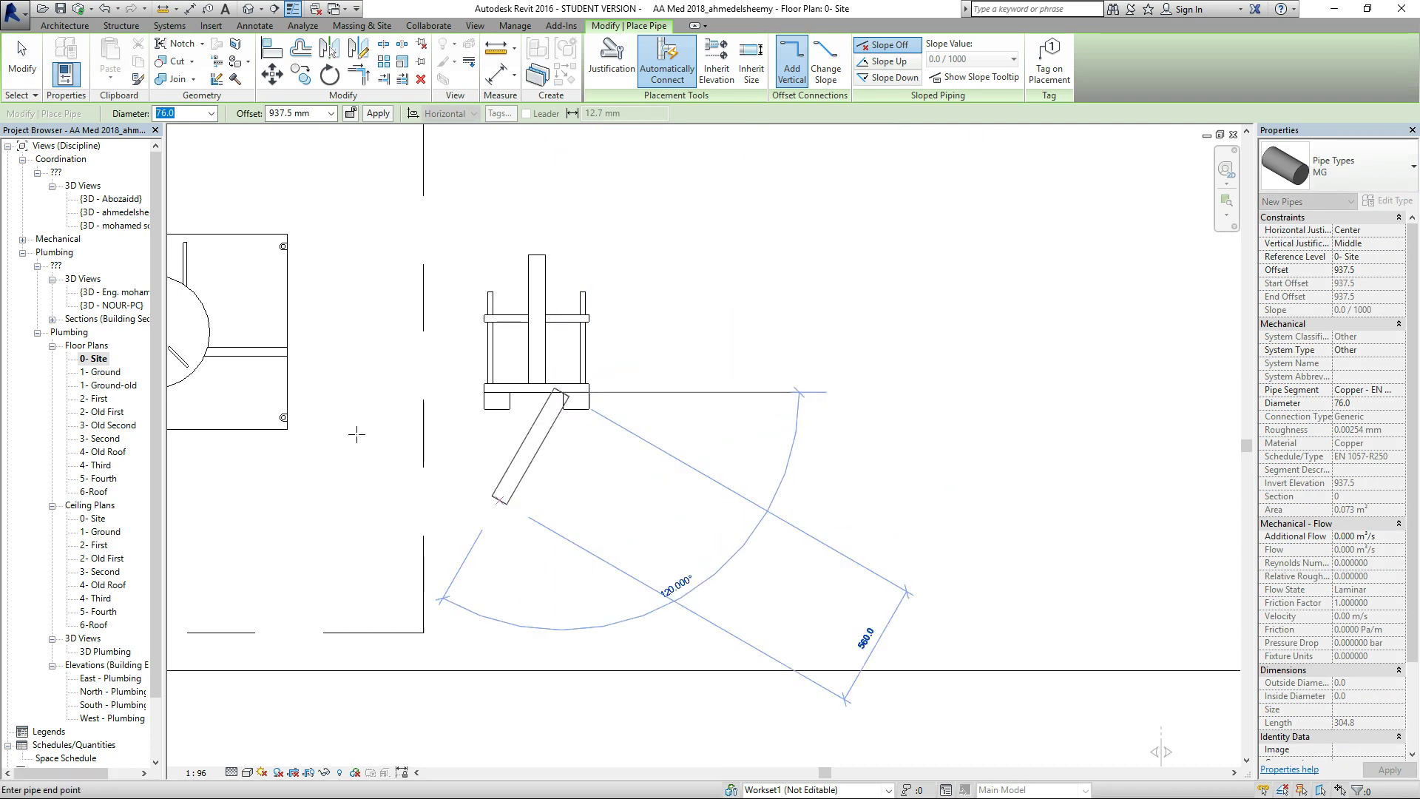
pyautogui.click(212, 113)
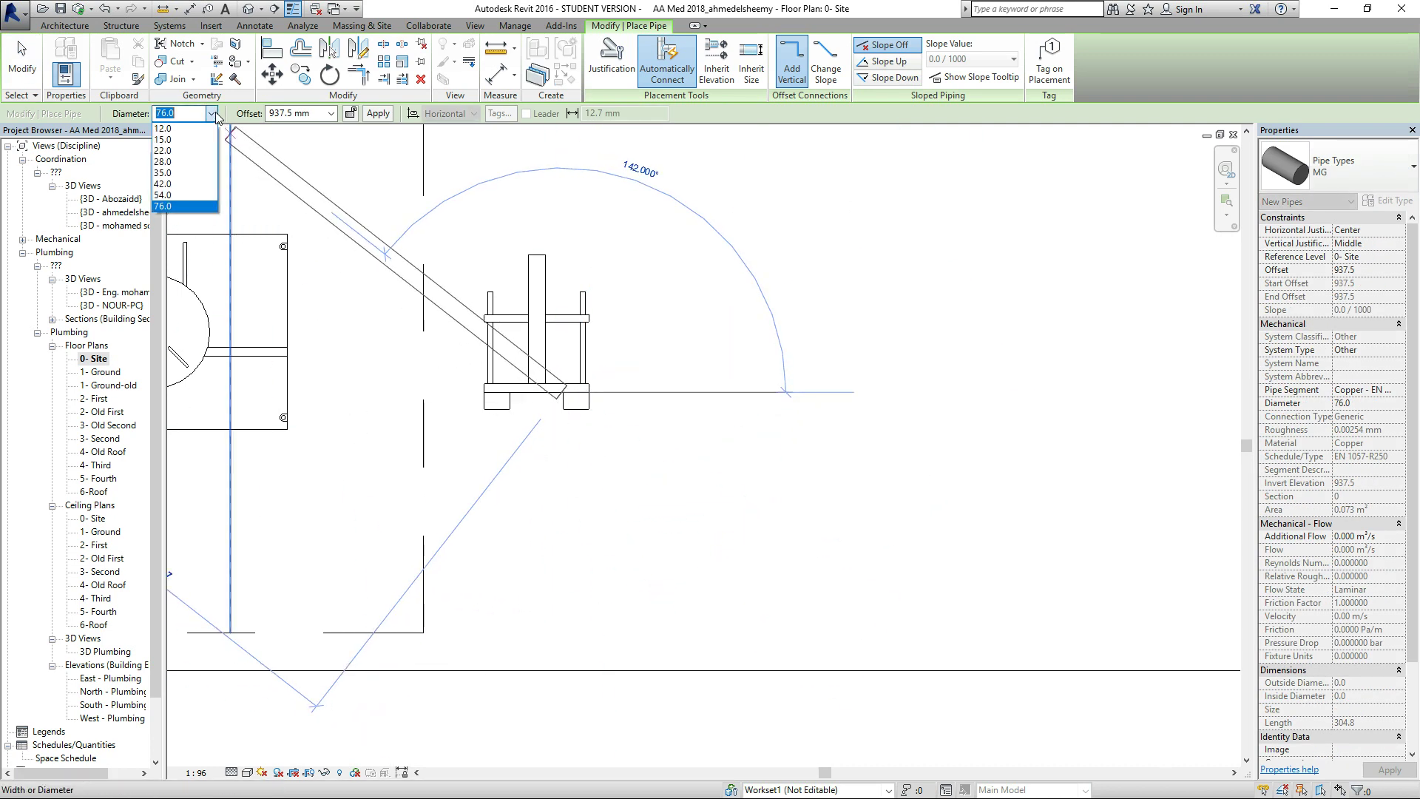
pyautogui.click(177, 152)
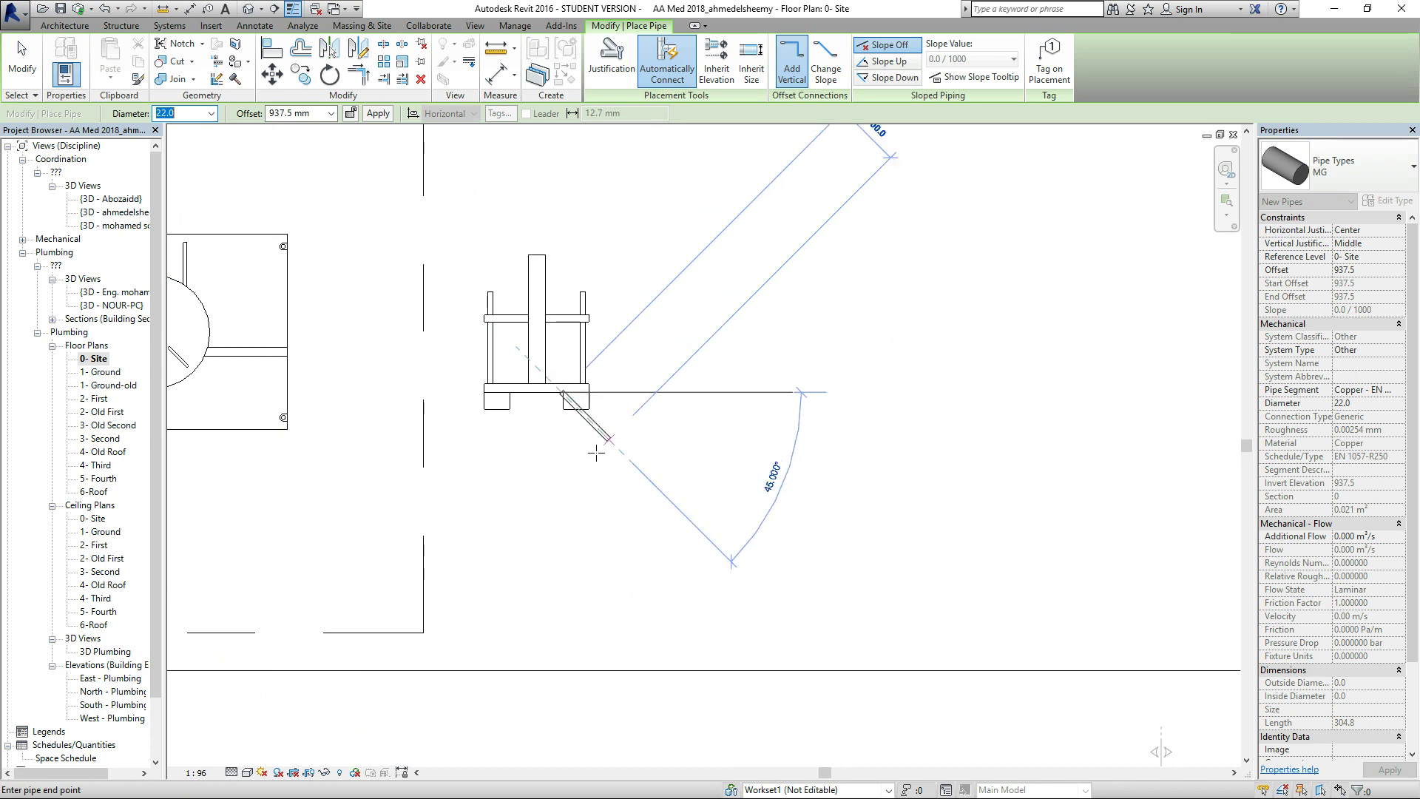
pyautogui.click(560, 475)
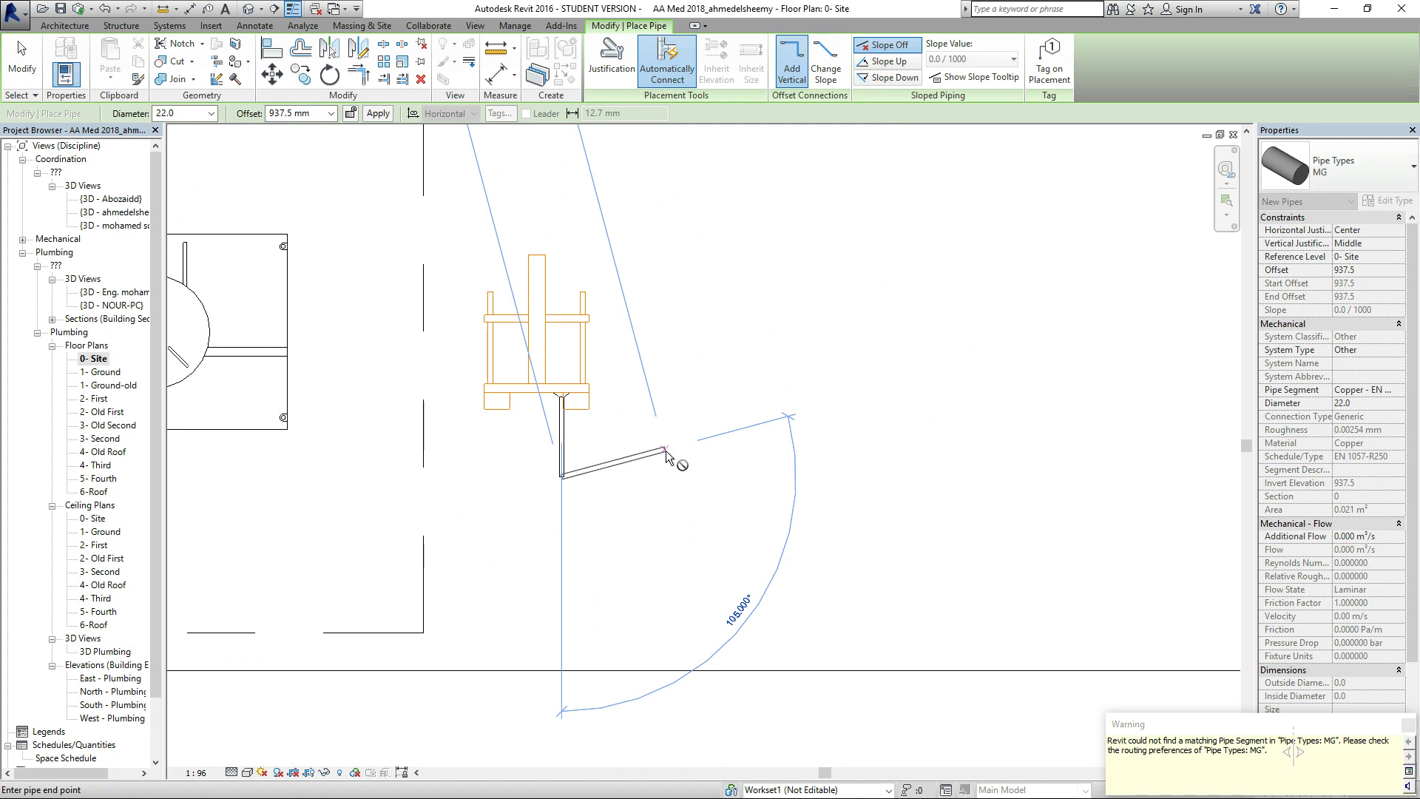
# Extend the pipe straight away from the heat exchanger, ending just before the section line.
pyautogui.scroll(-4, 431, 434)
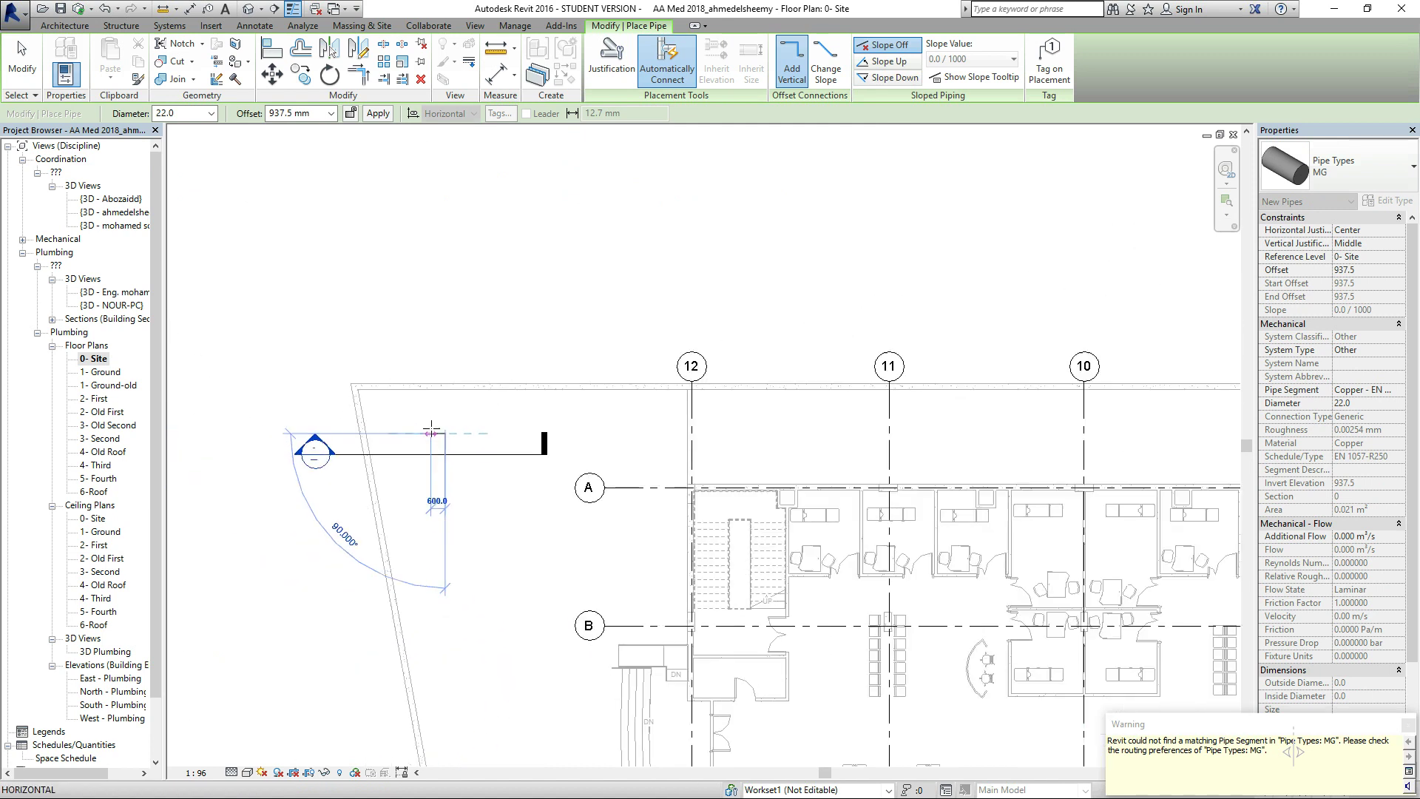
pyautogui.scroll(-2, 432, 434)
pyautogui.scroll(-5, 457, 432)
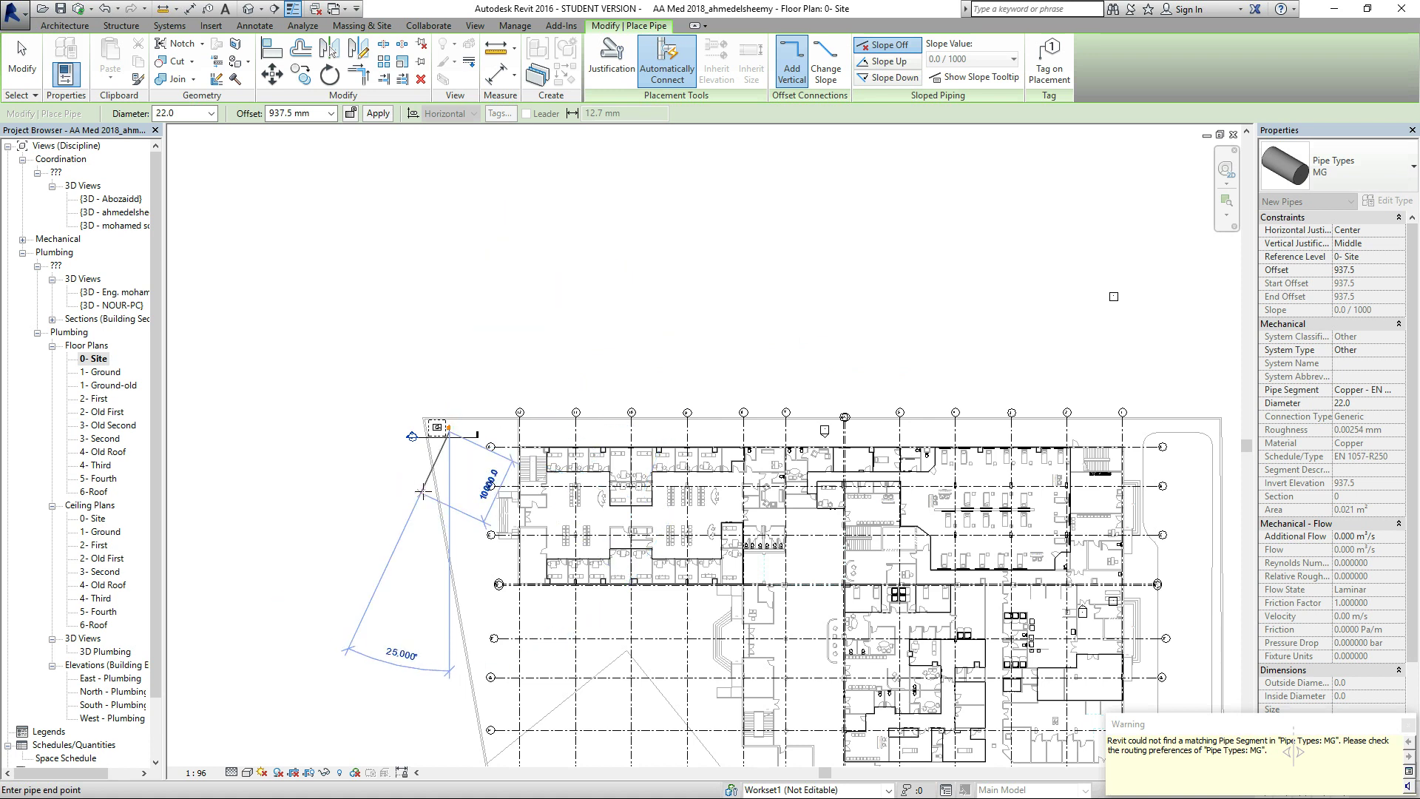
pyautogui.scroll(5, 422, 491)
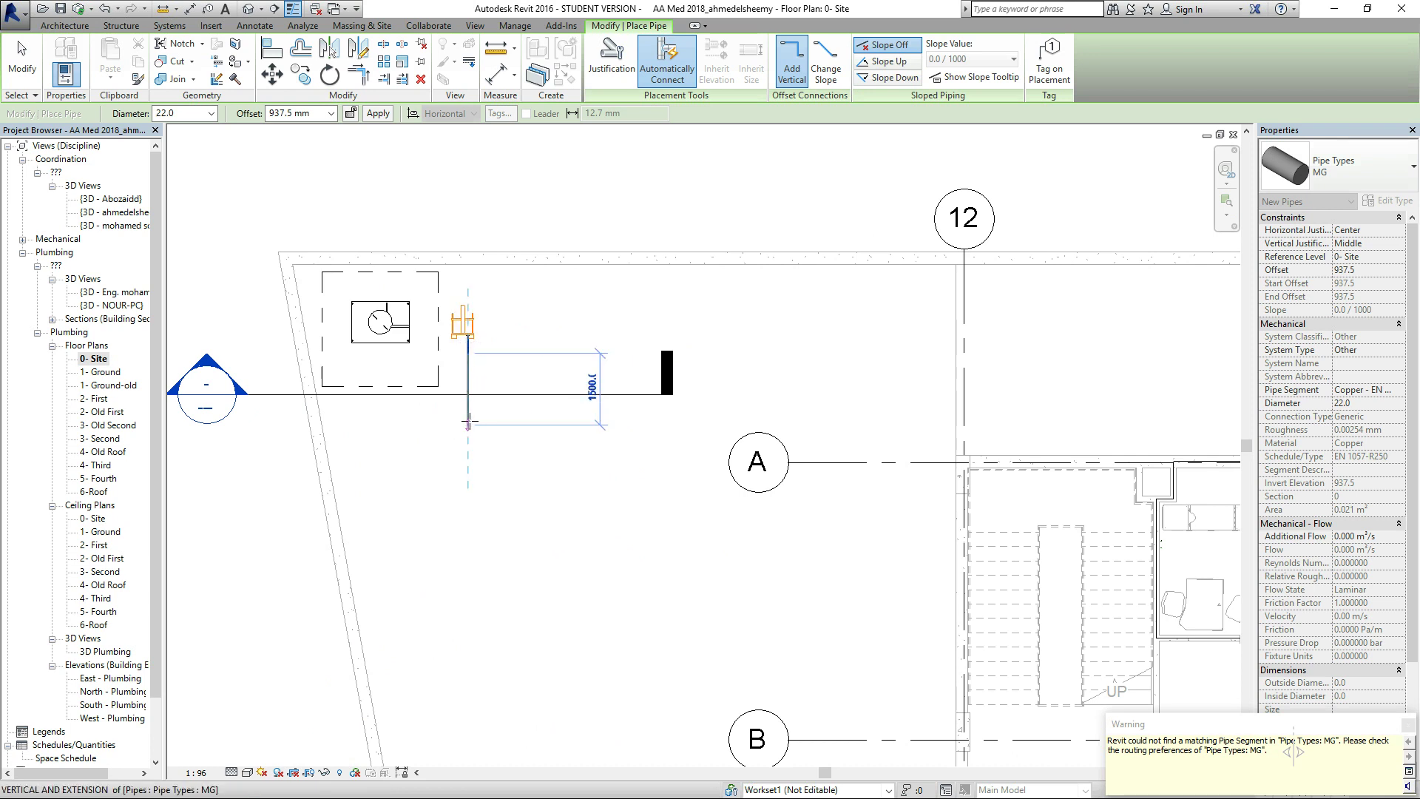
pyautogui.click(471, 379)
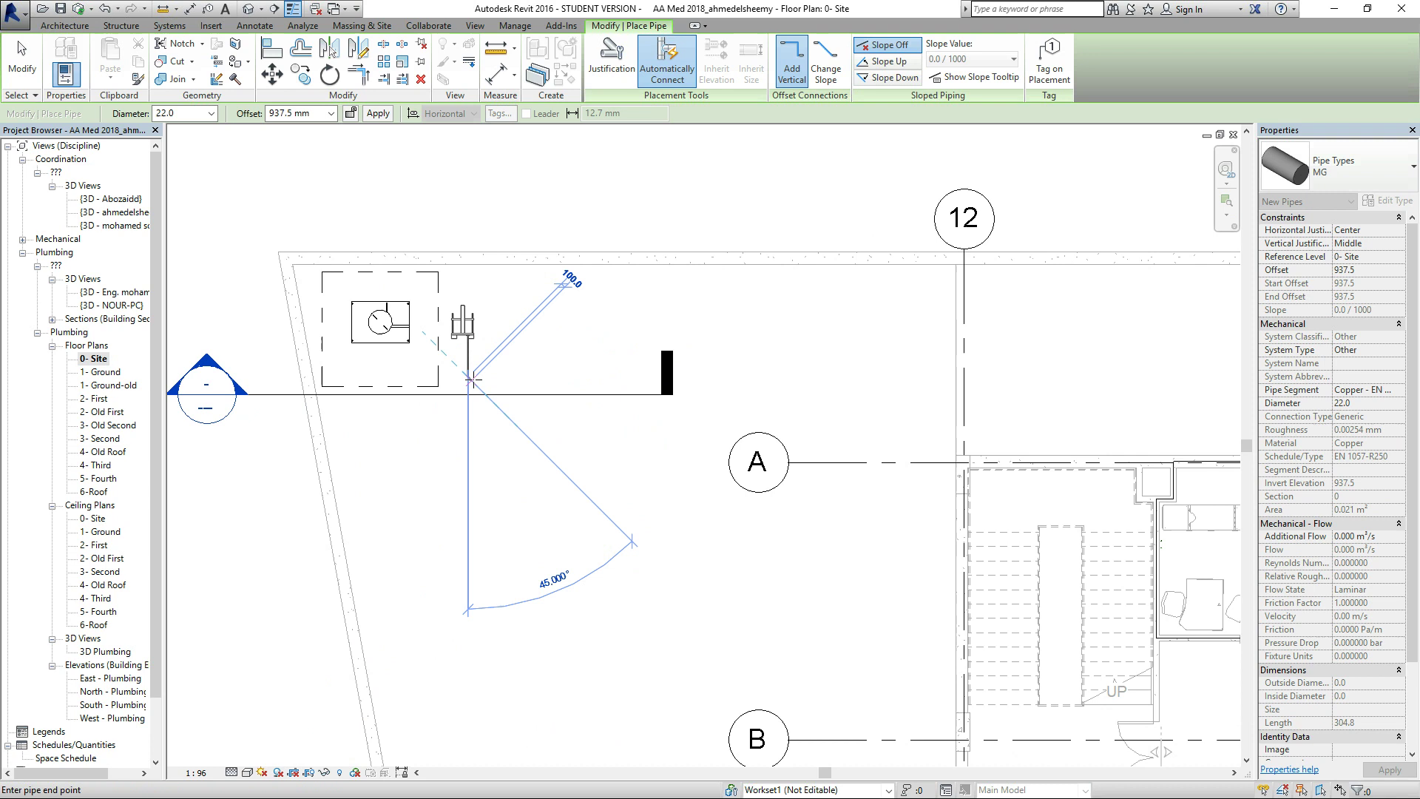
# Lower the pipe's offset to -1000 mm and continue it straight across the section line.
pyautogui.click(319, 119)
pyautogui.write('-100')
pyautogui.press('Return')
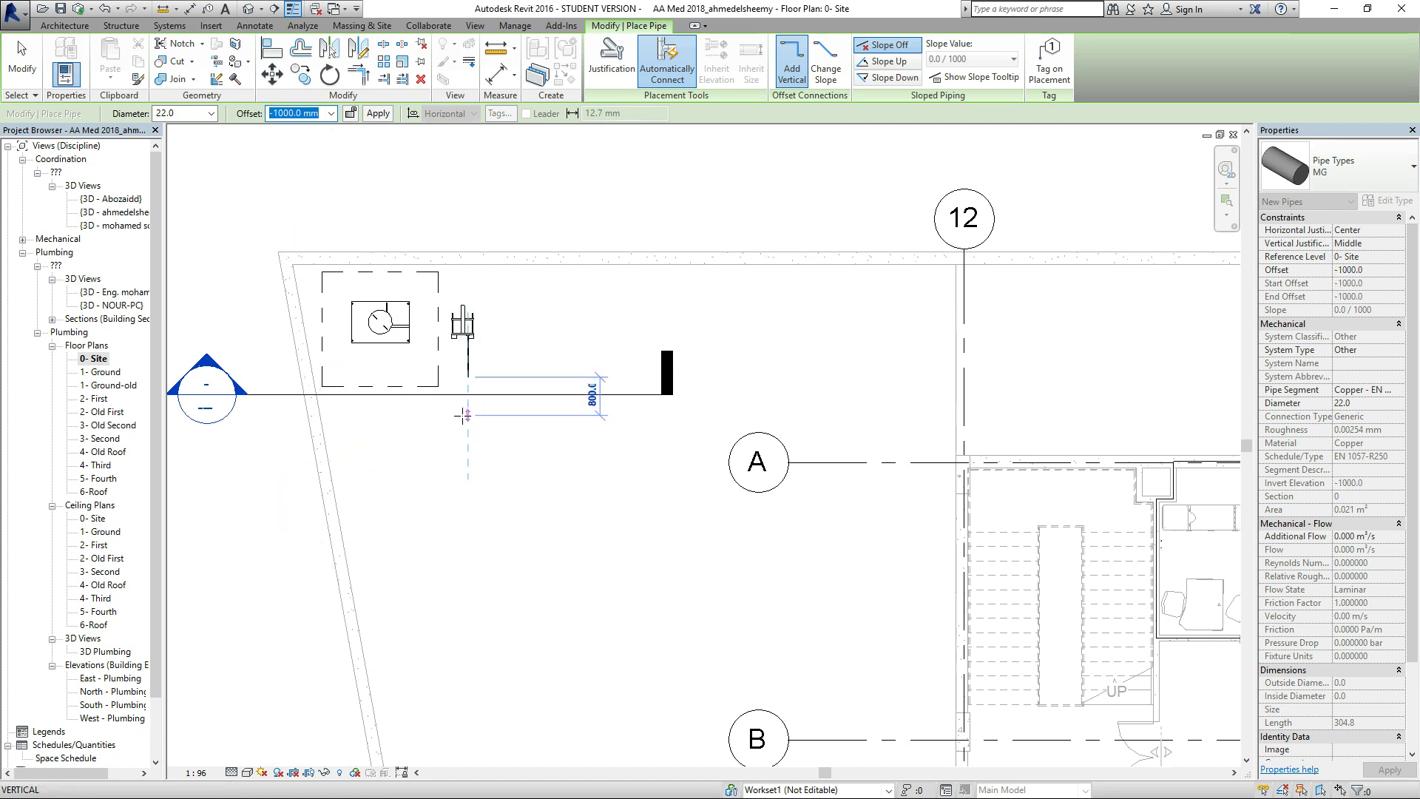
pyautogui.click(510, 420)
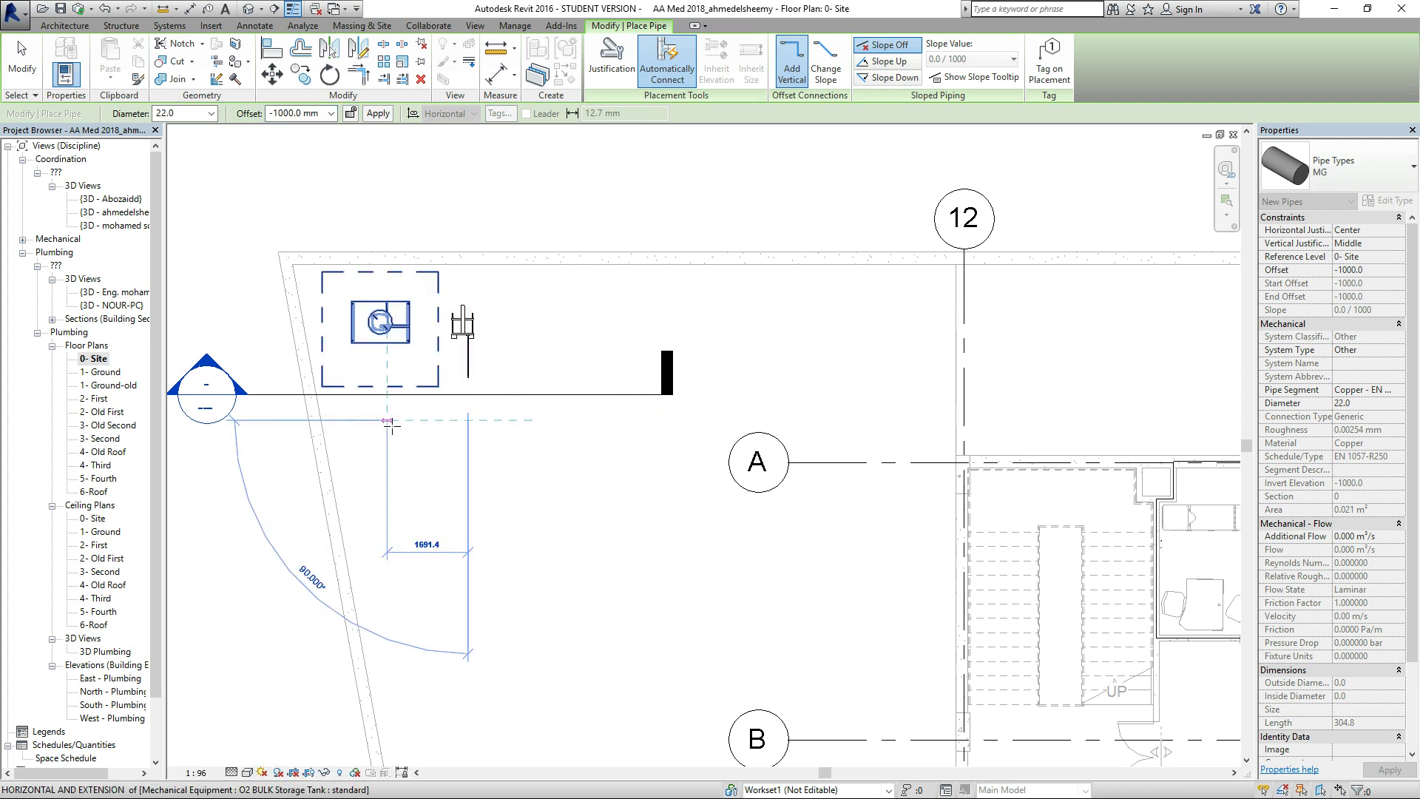
# Run the buried pipe about 100 m horizontally between the upper boundary wall and the building, to just beyond grid 1.
pyautogui.scroll(-4, 392, 424)
pyautogui.scroll(-2, 397, 425)
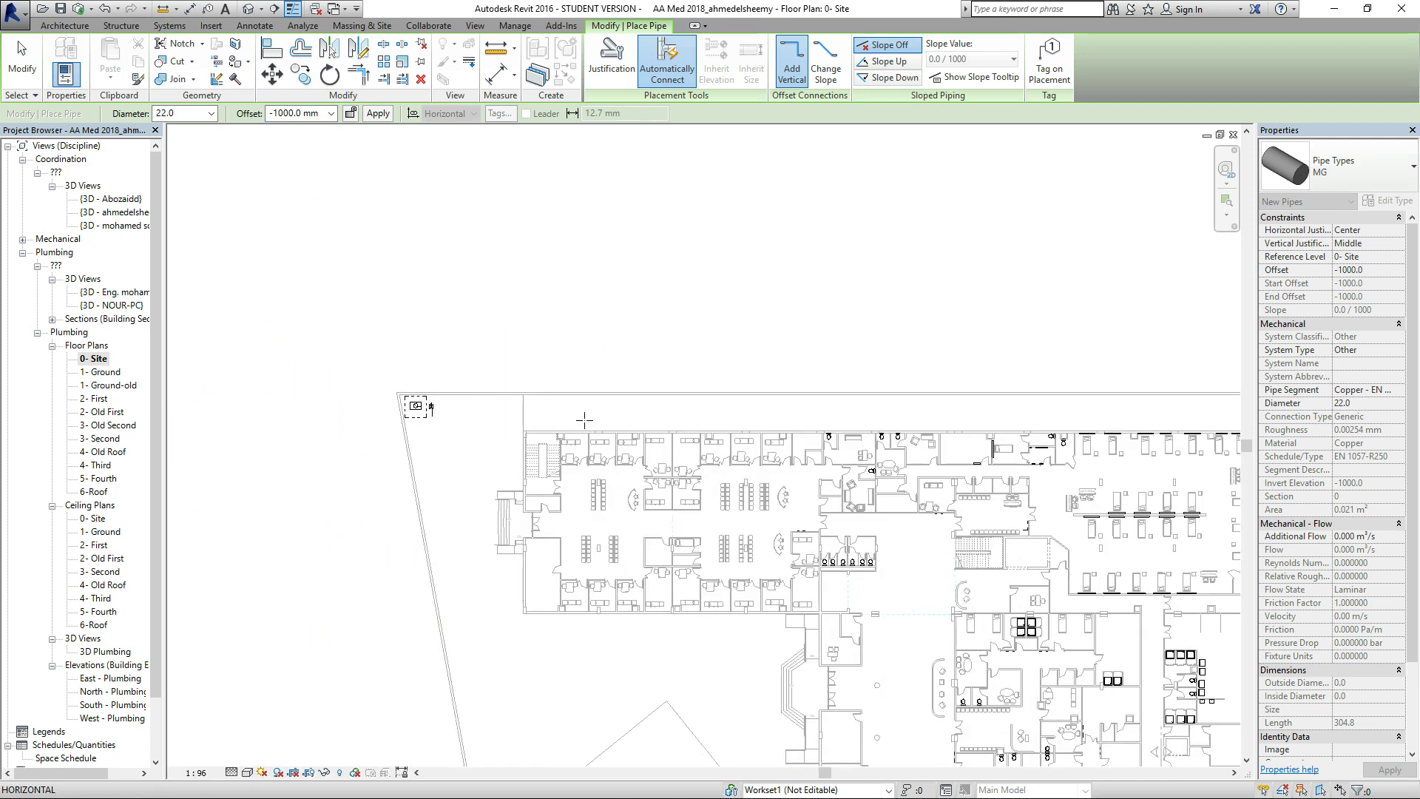
pyautogui.scroll(4, 1024, 422)
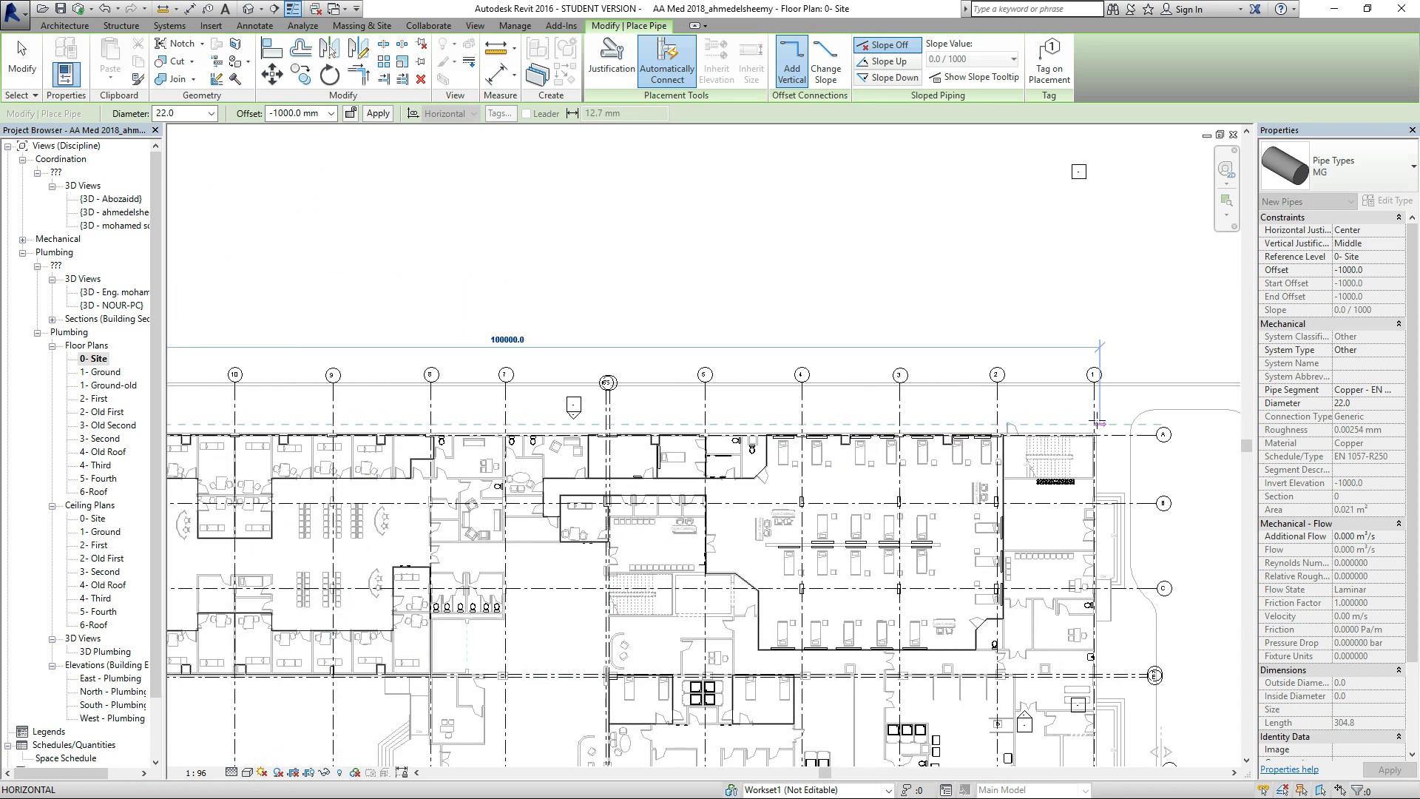
pyautogui.scroll(4, 1093, 424)
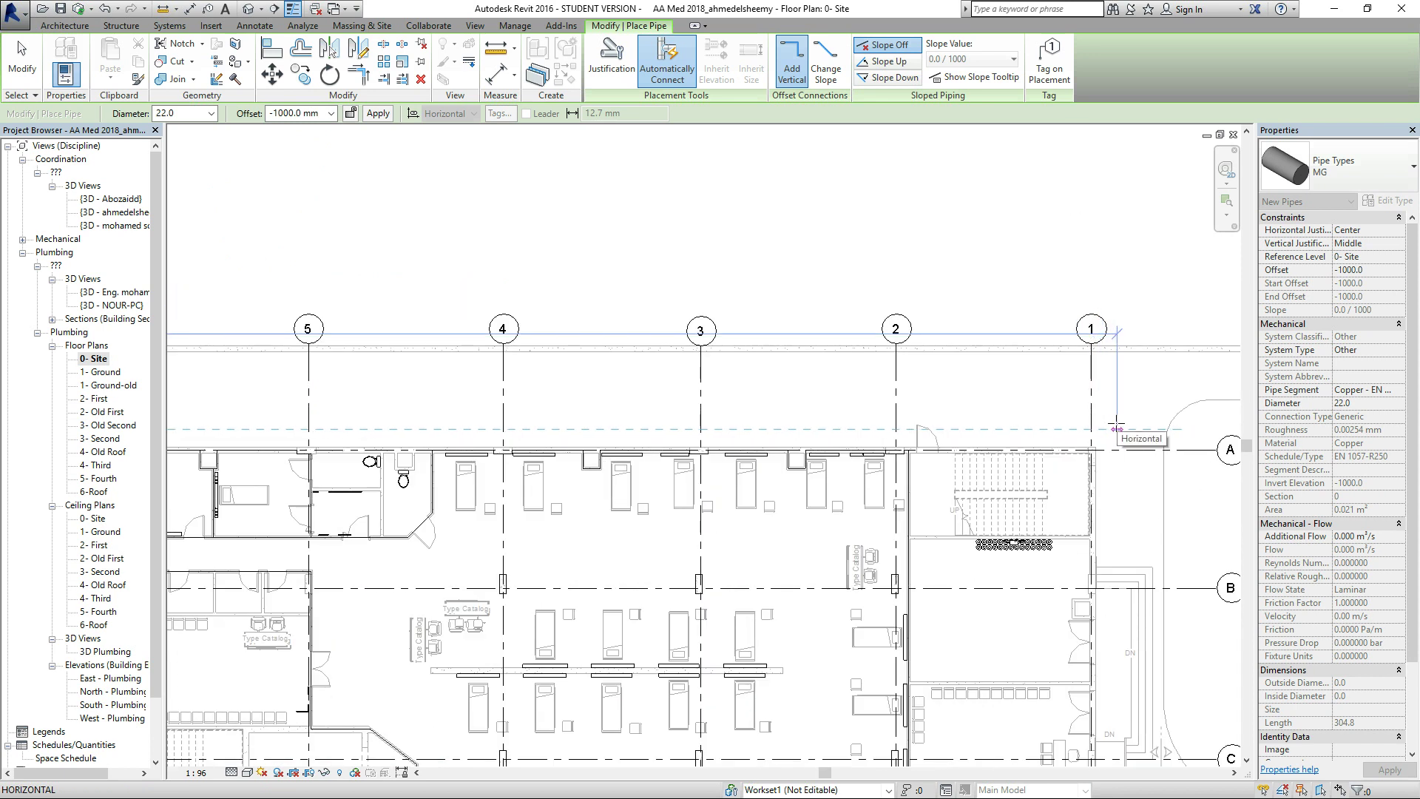
pyautogui.click(1117, 428)
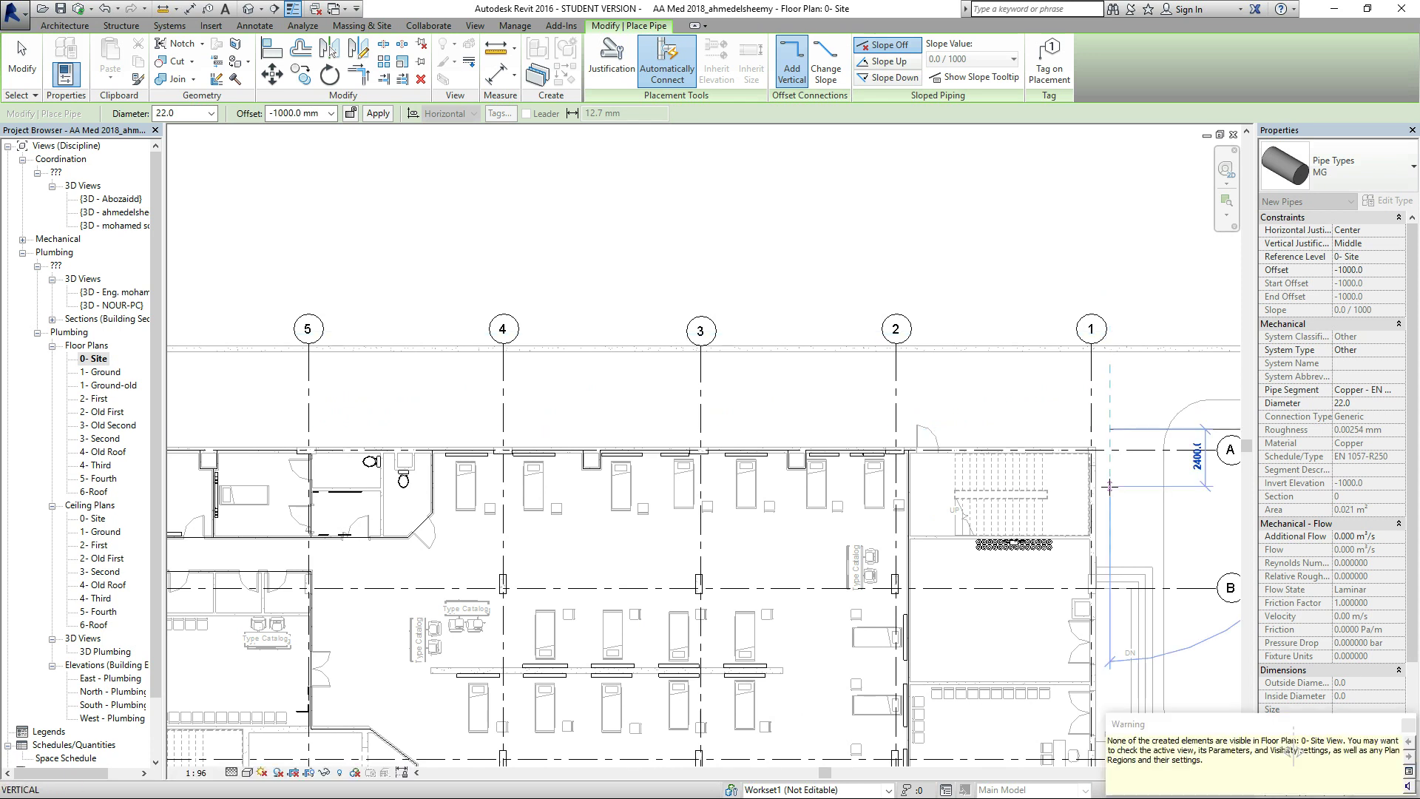
# Turn the pipe down outside grid 1 to the manifold's position, and bring it through the outer wall into the building.
pyautogui.scroll(8, 1109, 486)
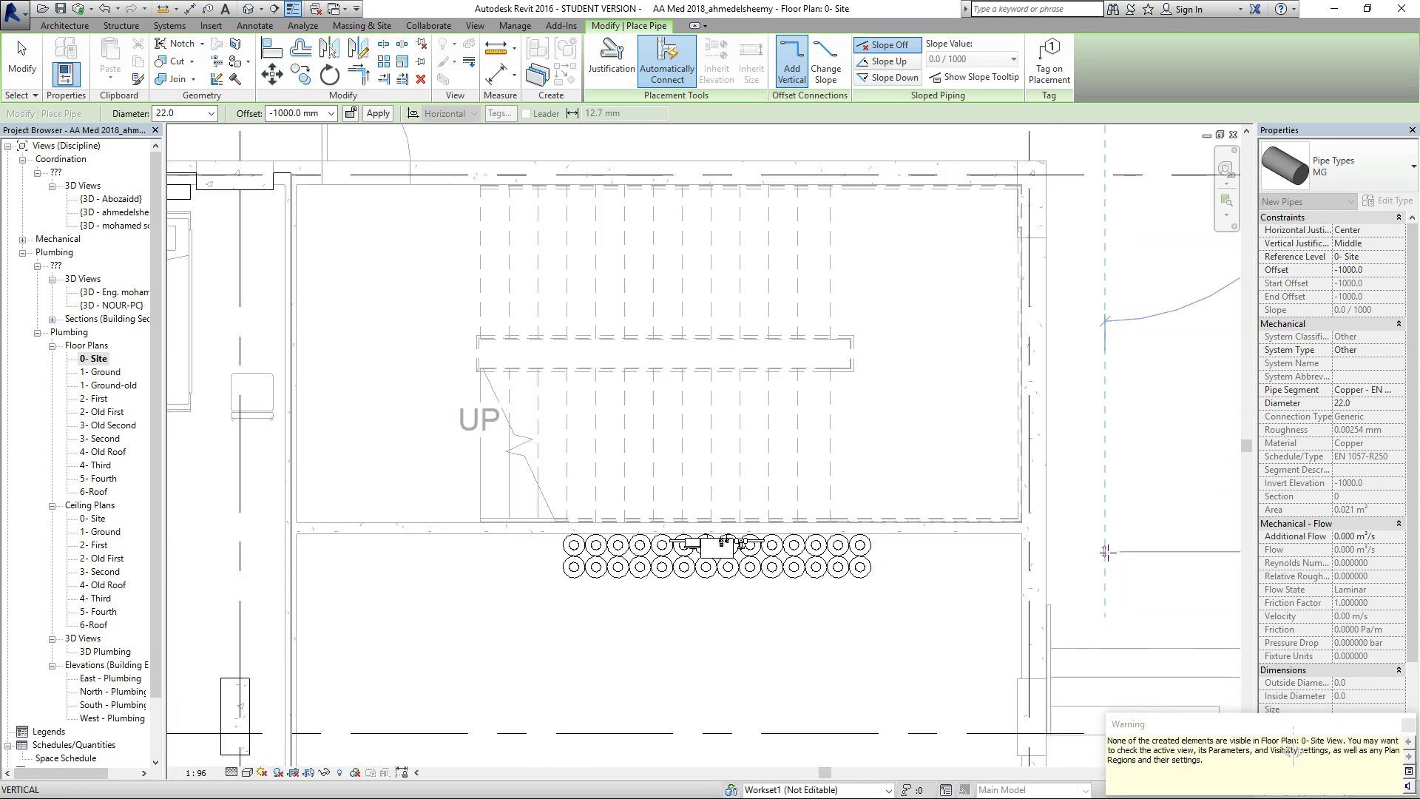
pyautogui.click(1107, 552)
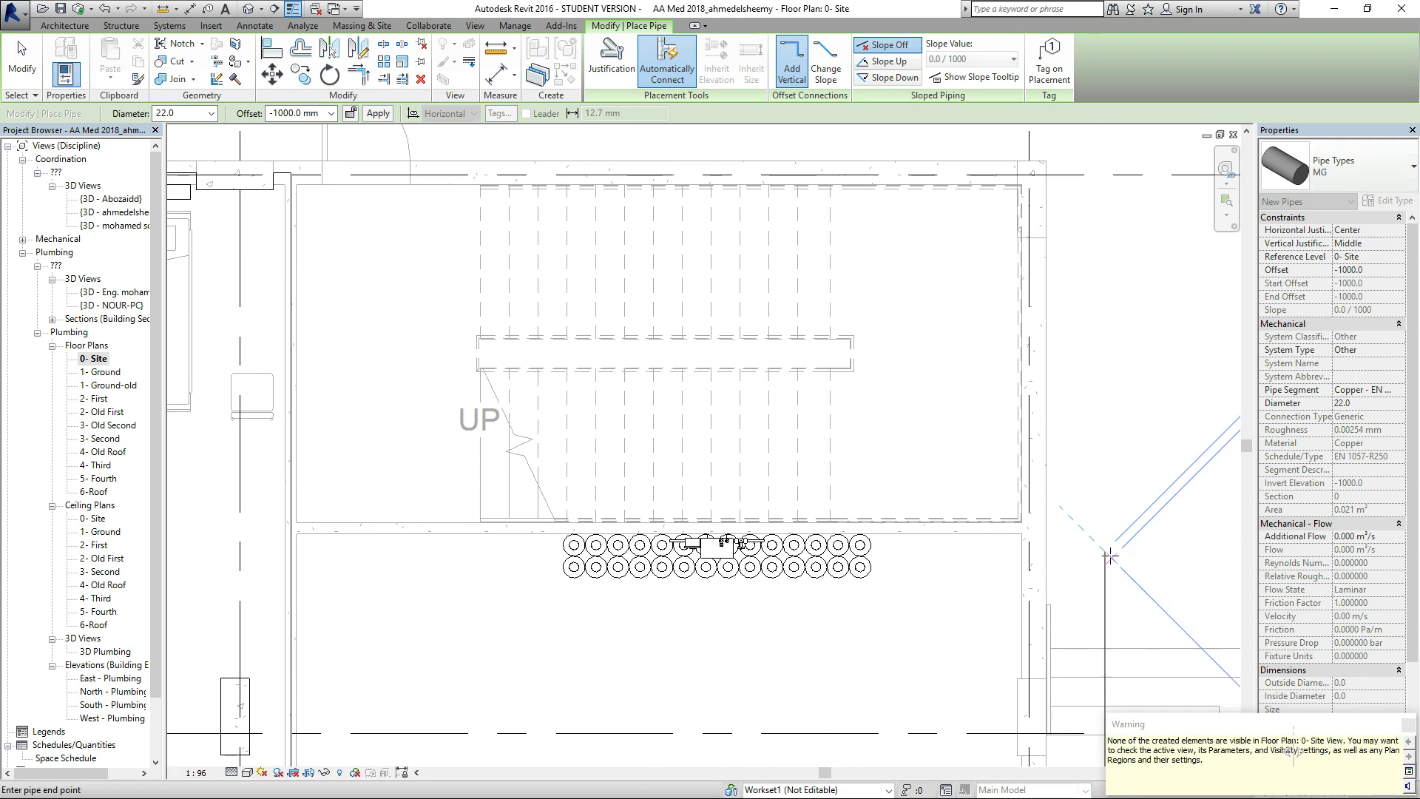
pyautogui.click(997, 553)
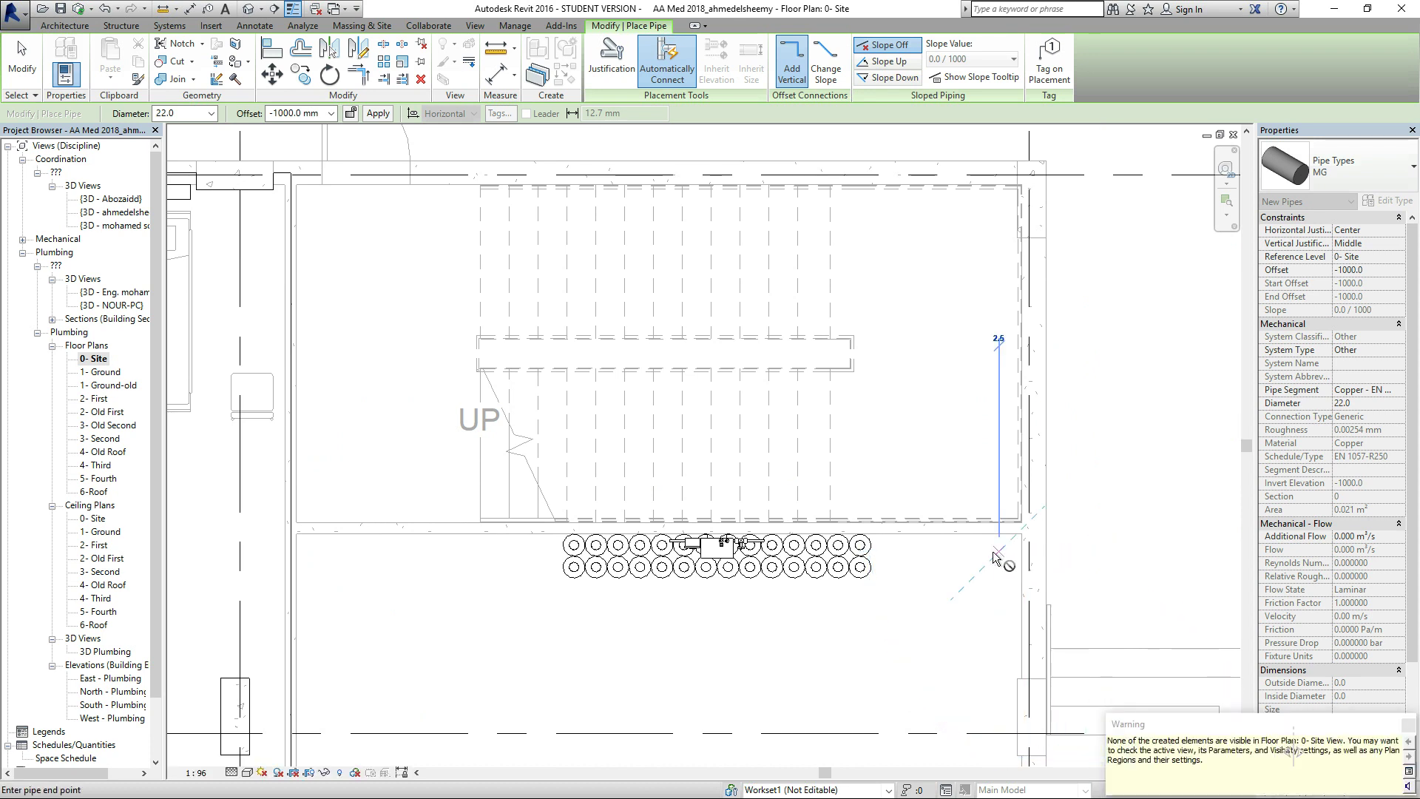
# Raise the pipe to an offset of 2743.2 mm inside the wall, run it 800 mm toward the manifold, and finish piping.
pyautogui.click(331, 113)
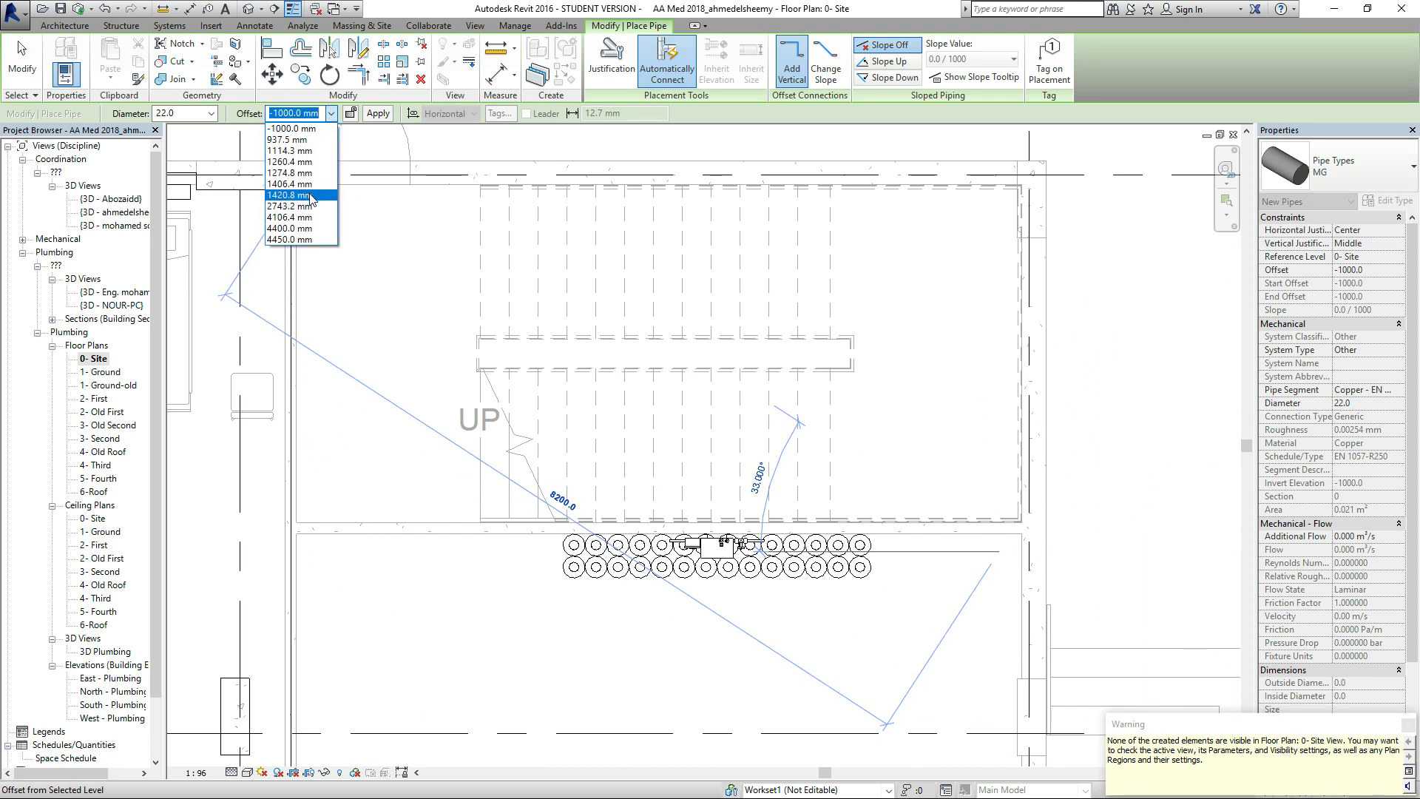
pyautogui.click(998, 551)
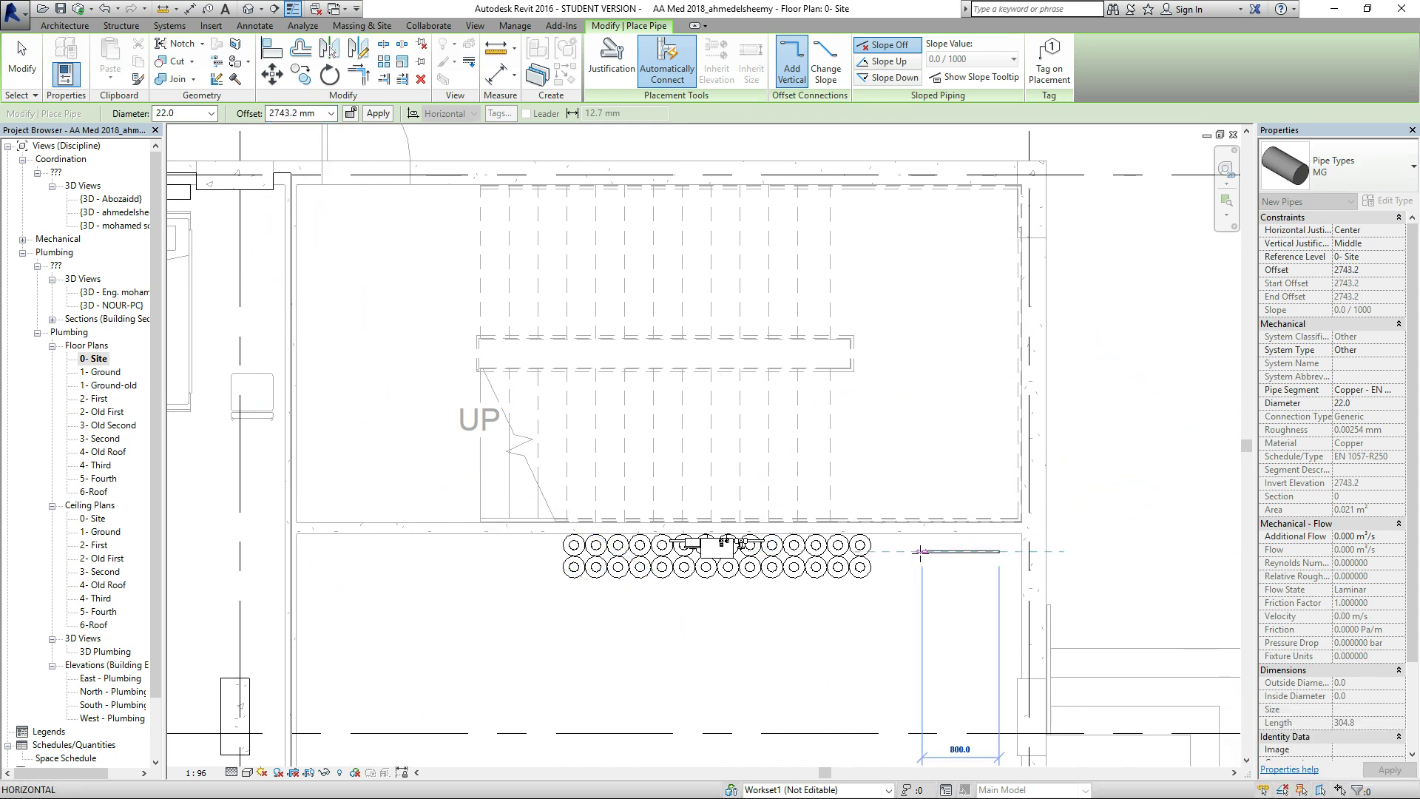
pyautogui.click(921, 551)
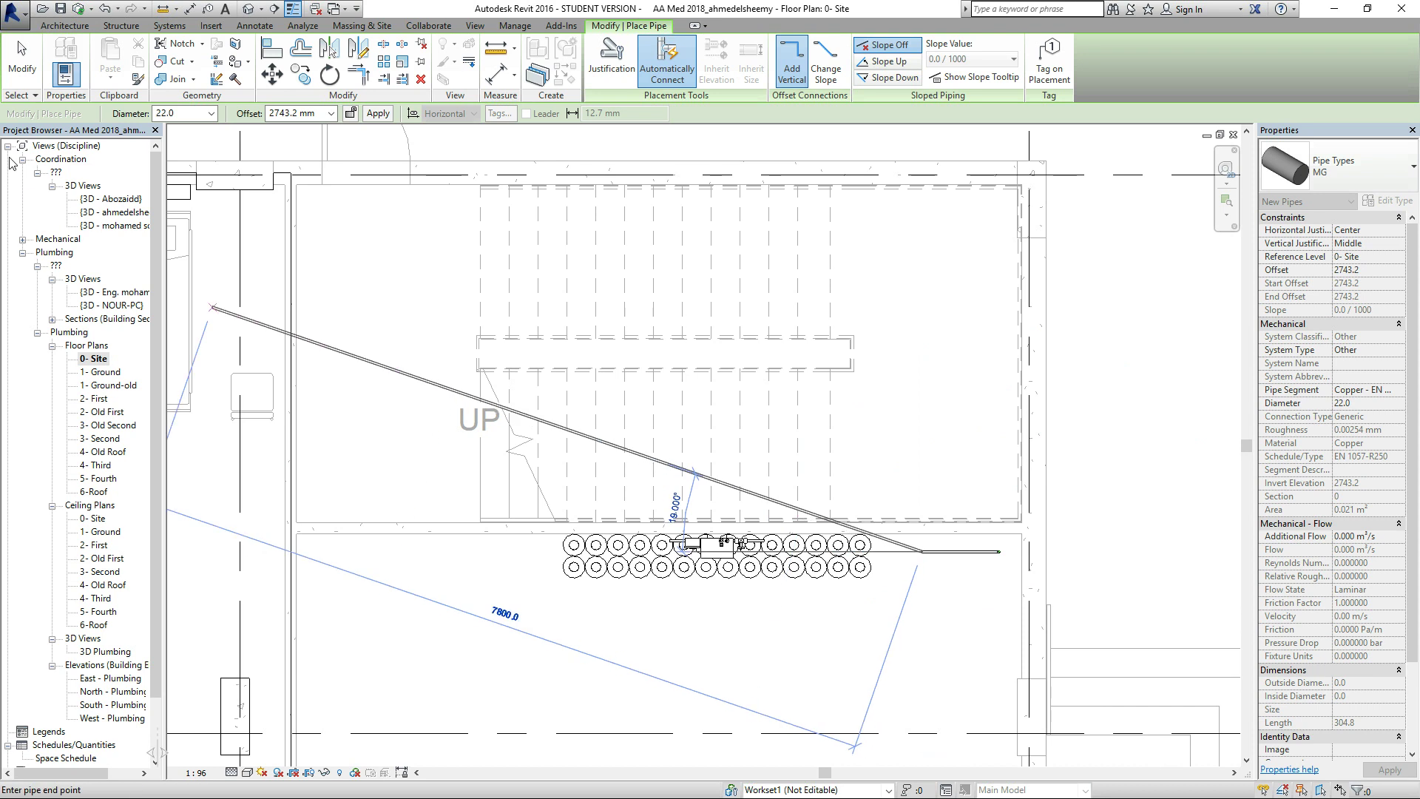
pyautogui.click(22, 61)
# Set the site plan's view range to a bottom offset of -1000 and a view depth of -1500.
pyautogui.scroll(-2, 1010, 396)
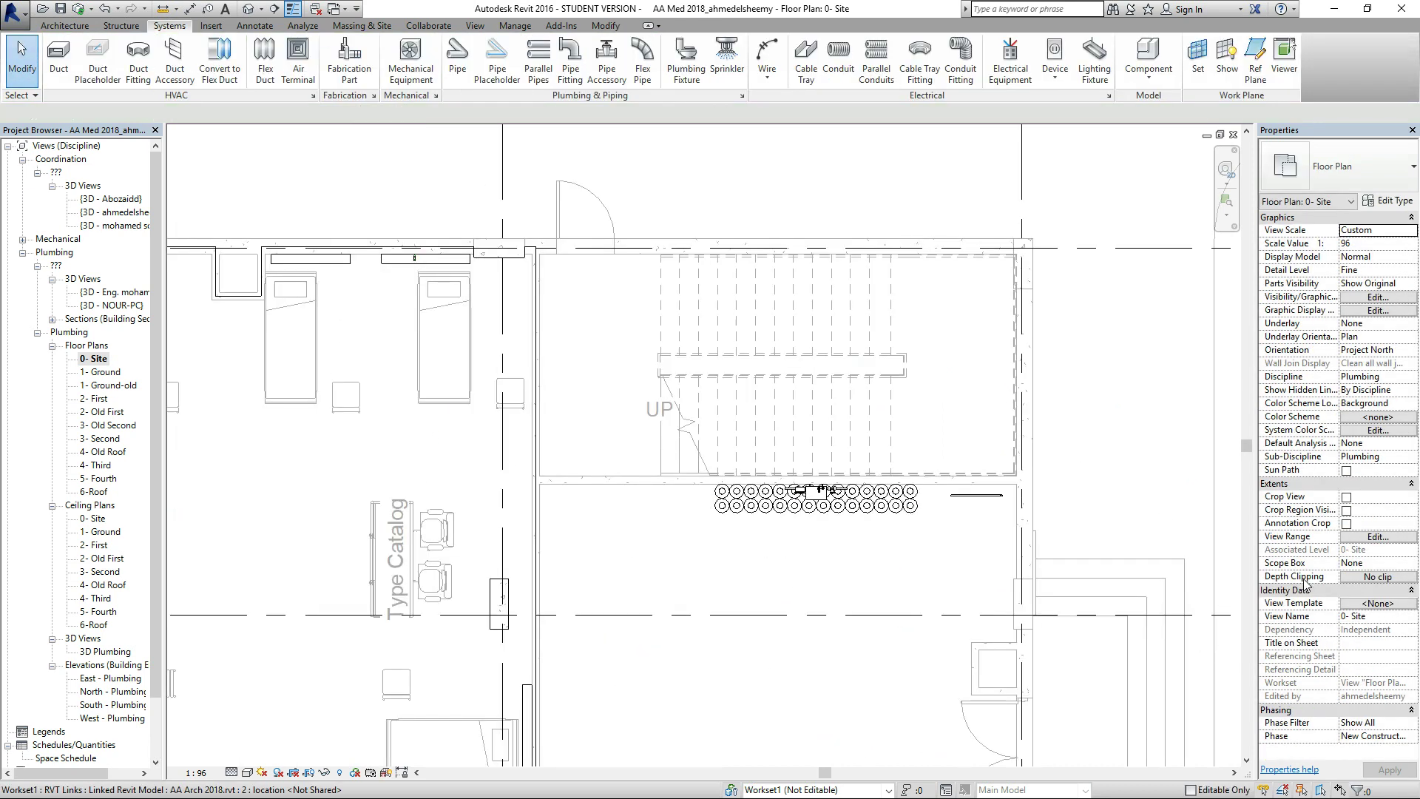
pyautogui.click(1378, 536)
pyautogui.hotkey('shift', 'Tab')
pyautogui.hotkey('shift', 'Tab')
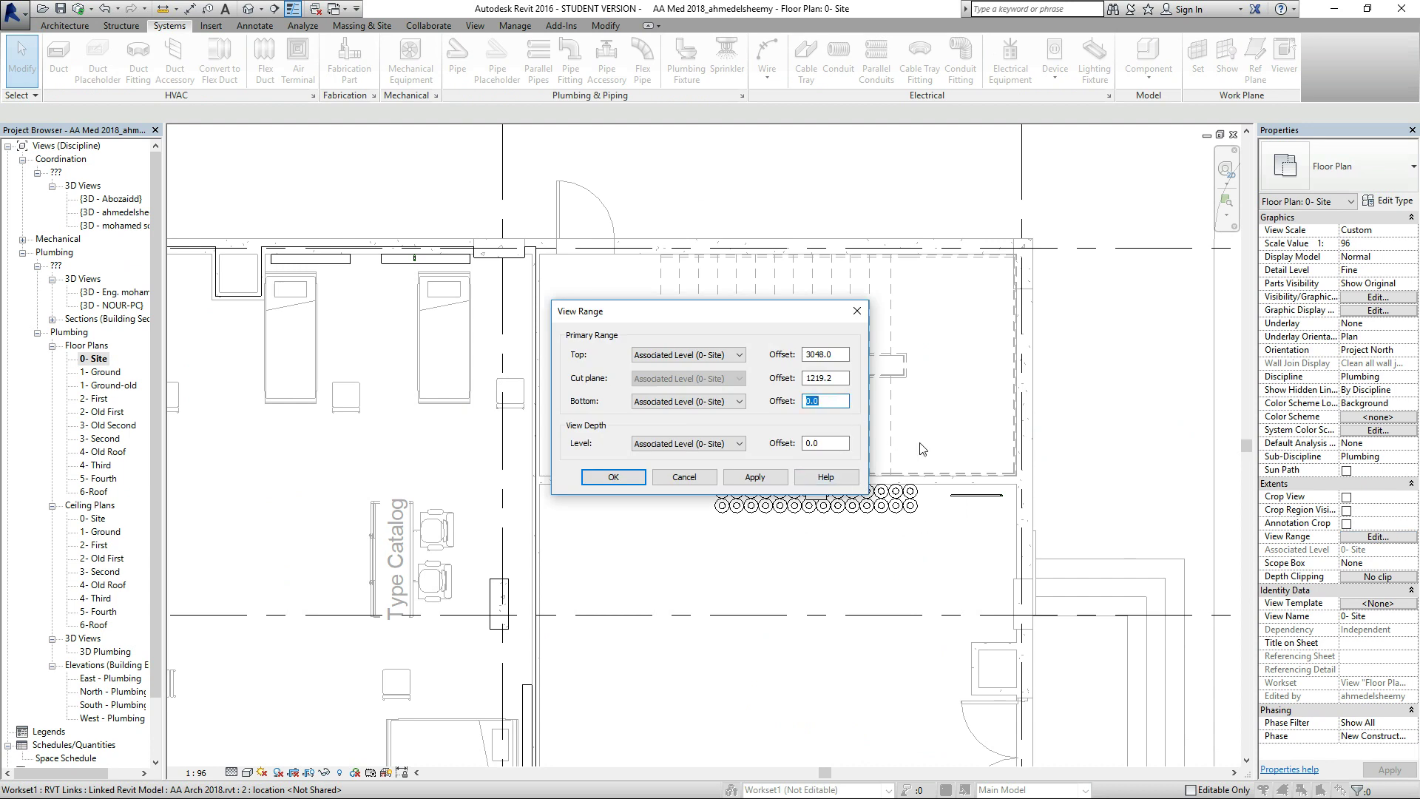
pyautogui.write('-1000')
pyautogui.doubleClick(833, 447)
pyautogui.doubleClick(836, 400)
pyautogui.write('-')
pyautogui.click(825, 444)
pyautogui.click(810, 413)
pyautogui.doubleClick(830, 444)
pyautogui.write('-1500')
pyautogui.click(769, 479)
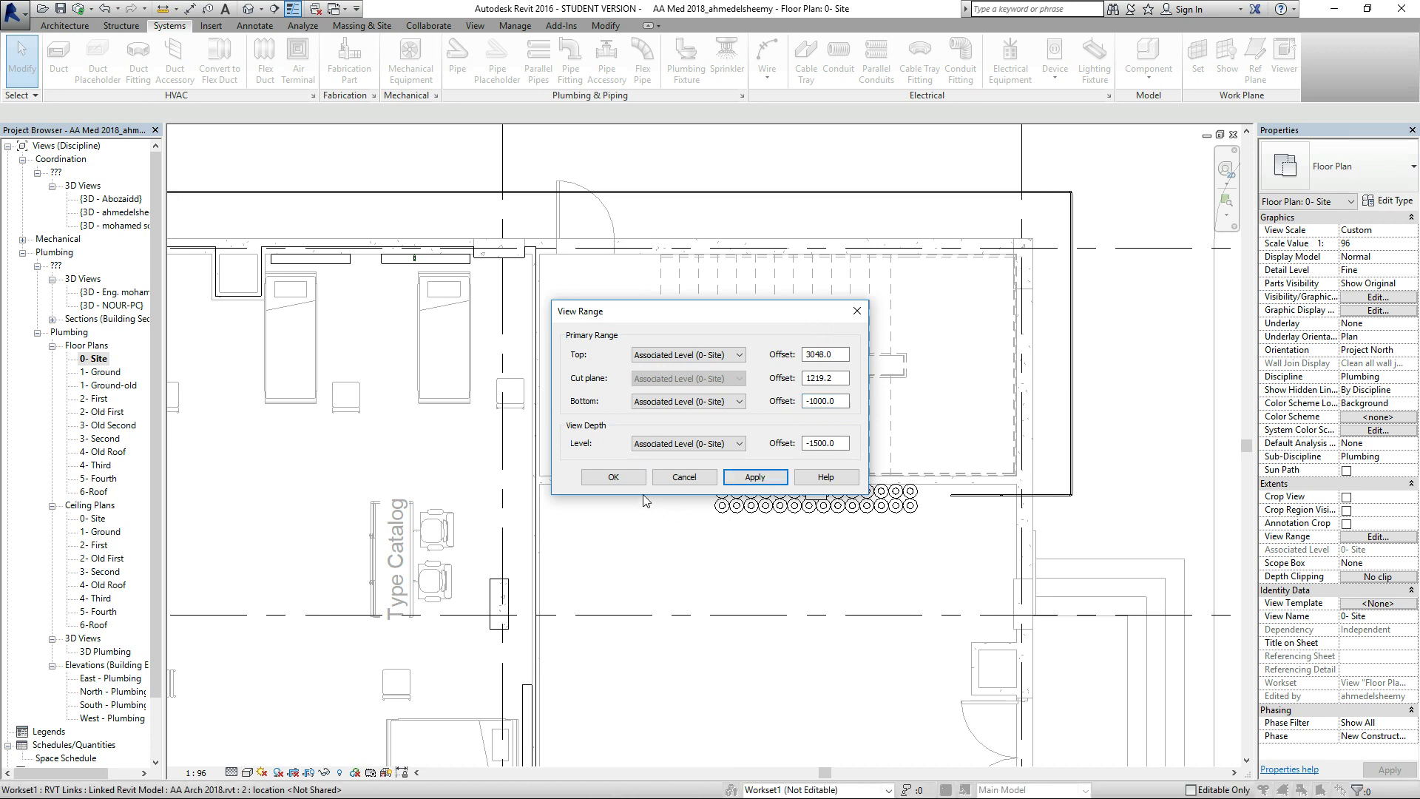
pyautogui.click(613, 477)
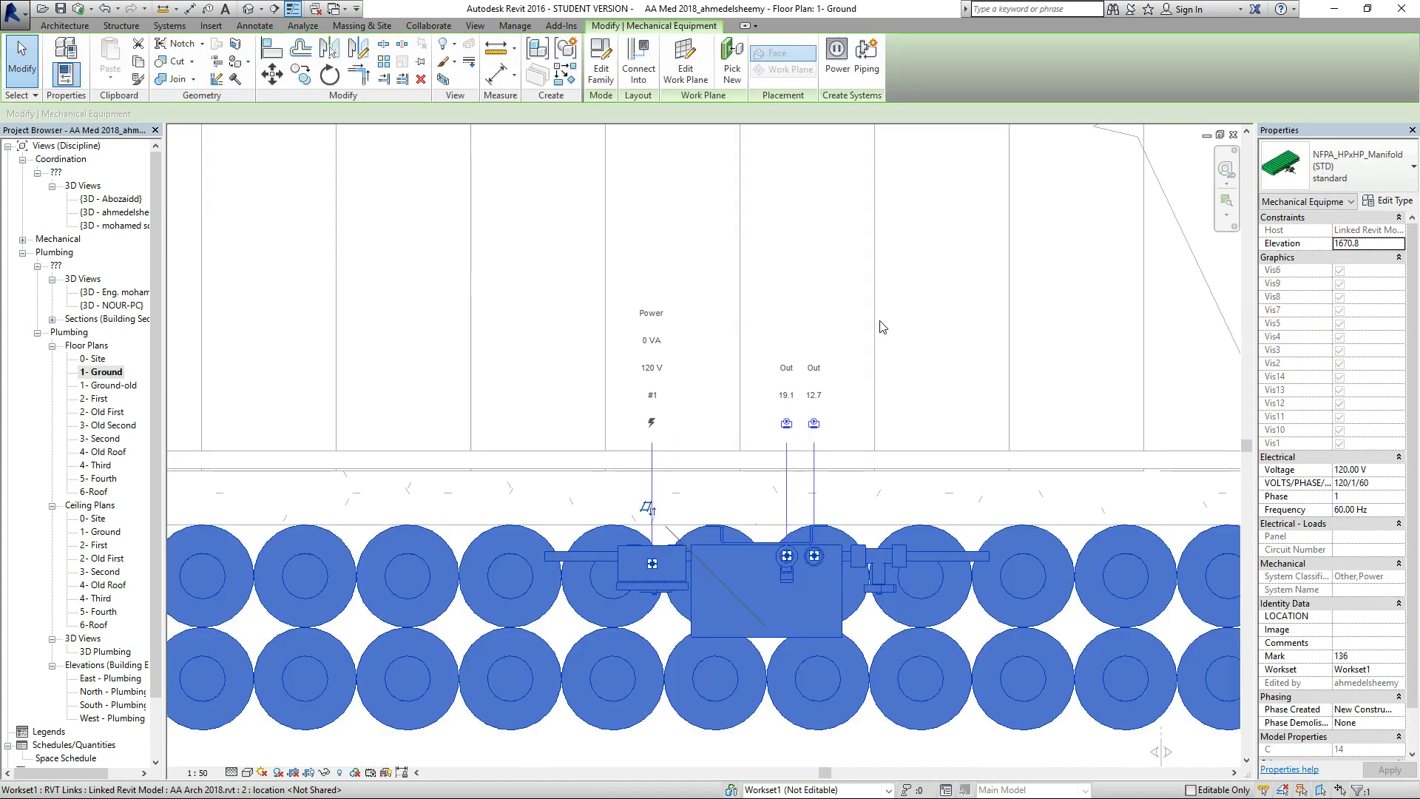
# Examine the outlets and connectors of the NFPA_HPxHP_Manifold(STD) family in its 3D view, and close it without saving.
pyautogui.scroll(2, 776, 370)
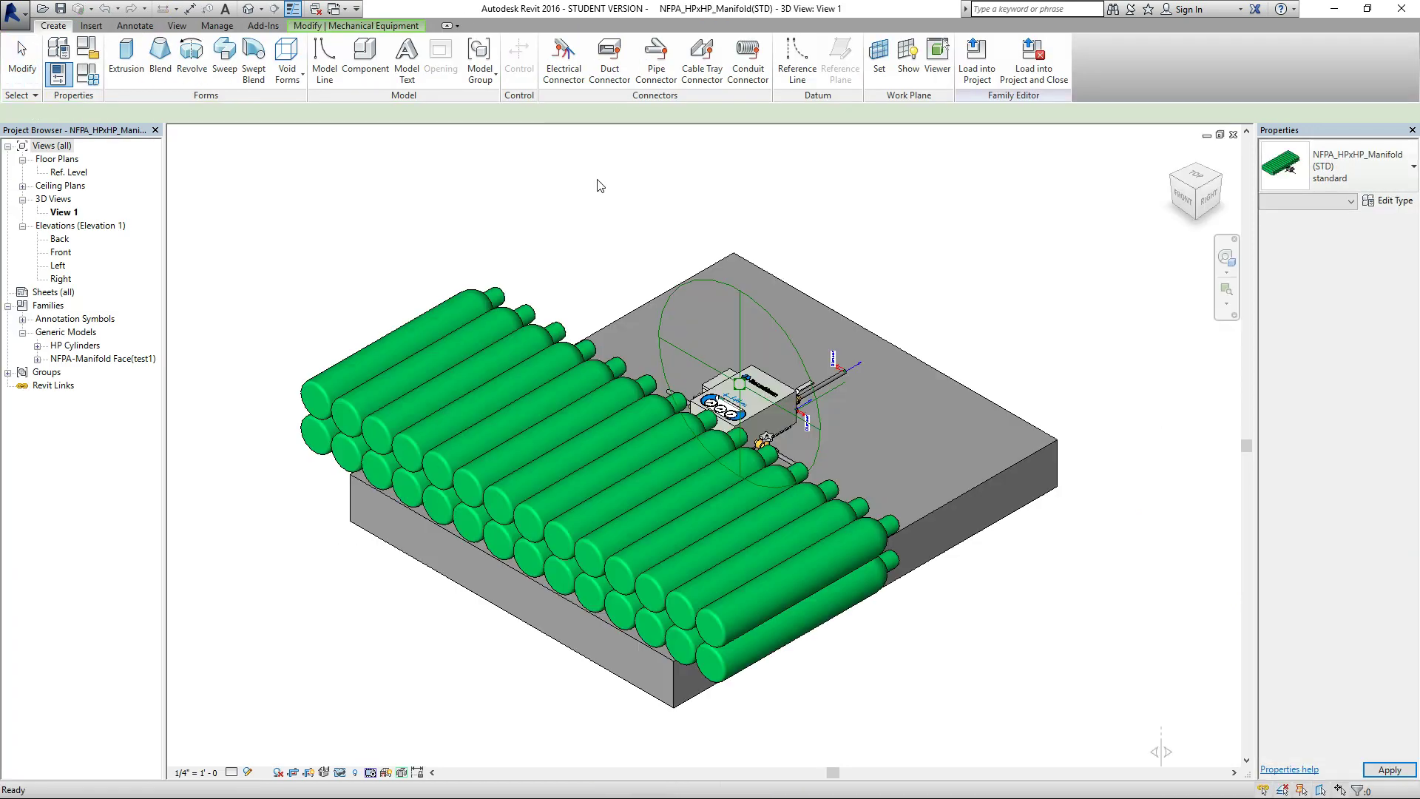
pyautogui.keyDown('shift'); pyautogui.moveTo(596, 184); pyautogui.dragTo(1129, 574, button='middle'); pyautogui.keyUp('shift')
pyautogui.scroll(5, 769, 352)
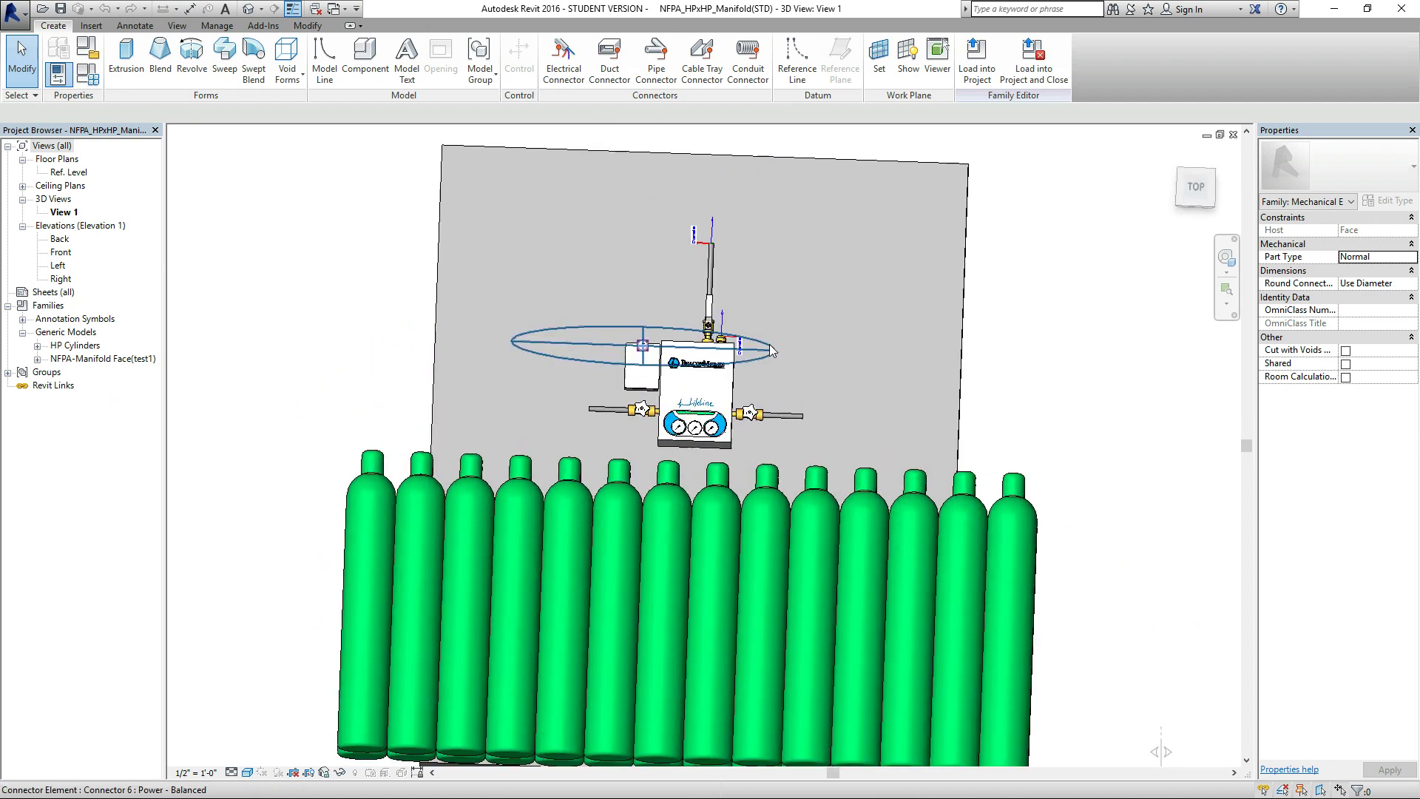
pyautogui.moveTo(739, 365)
pyautogui.mouseDown(button='middle')
pyautogui.moveTo(752, 381)
pyautogui.moveTo(747, 361)
pyautogui.mouseUp(button='middle')
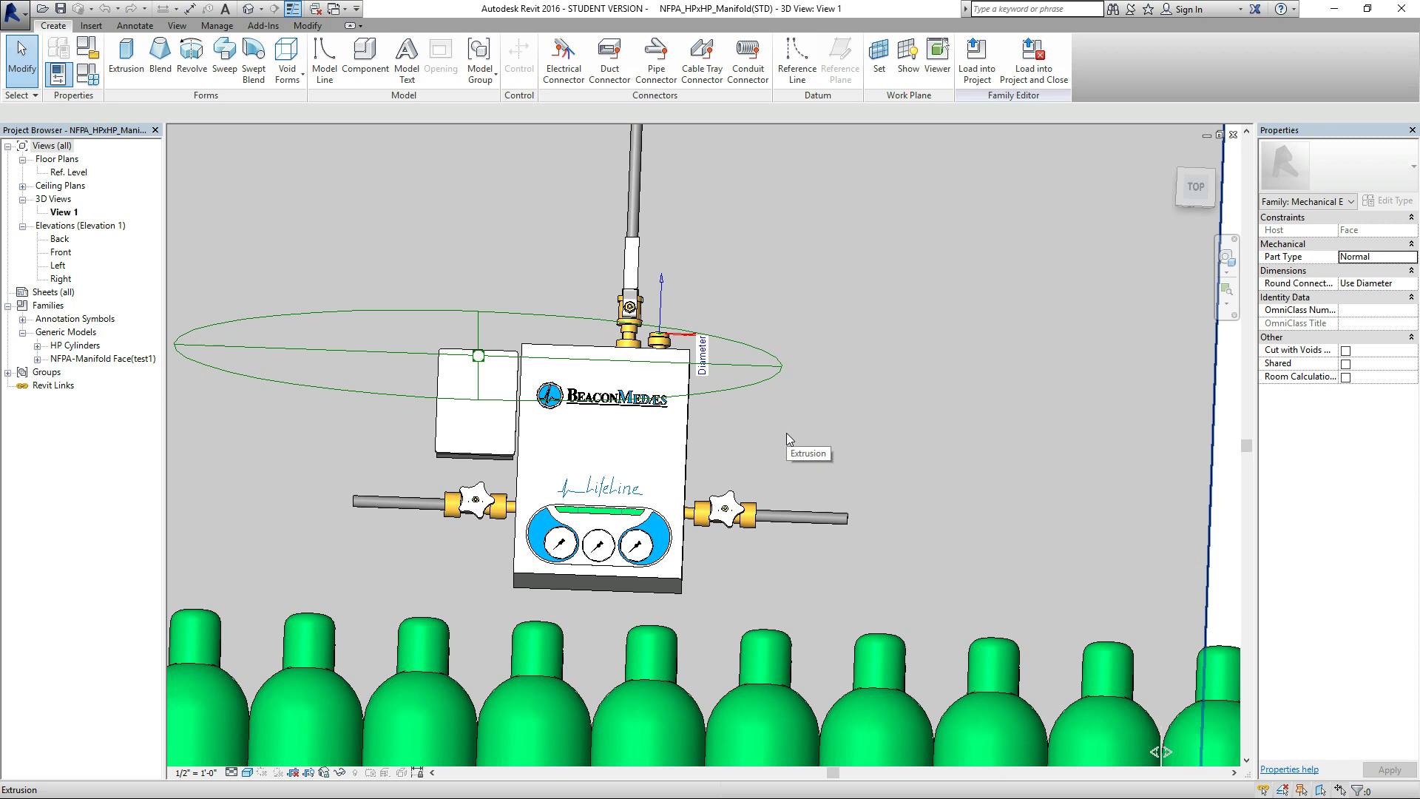
pyautogui.keyDown('shift'); pyautogui.moveTo(783, 442); pyautogui.dragTo(809, 444, button='middle'); pyautogui.keyUp('shift')
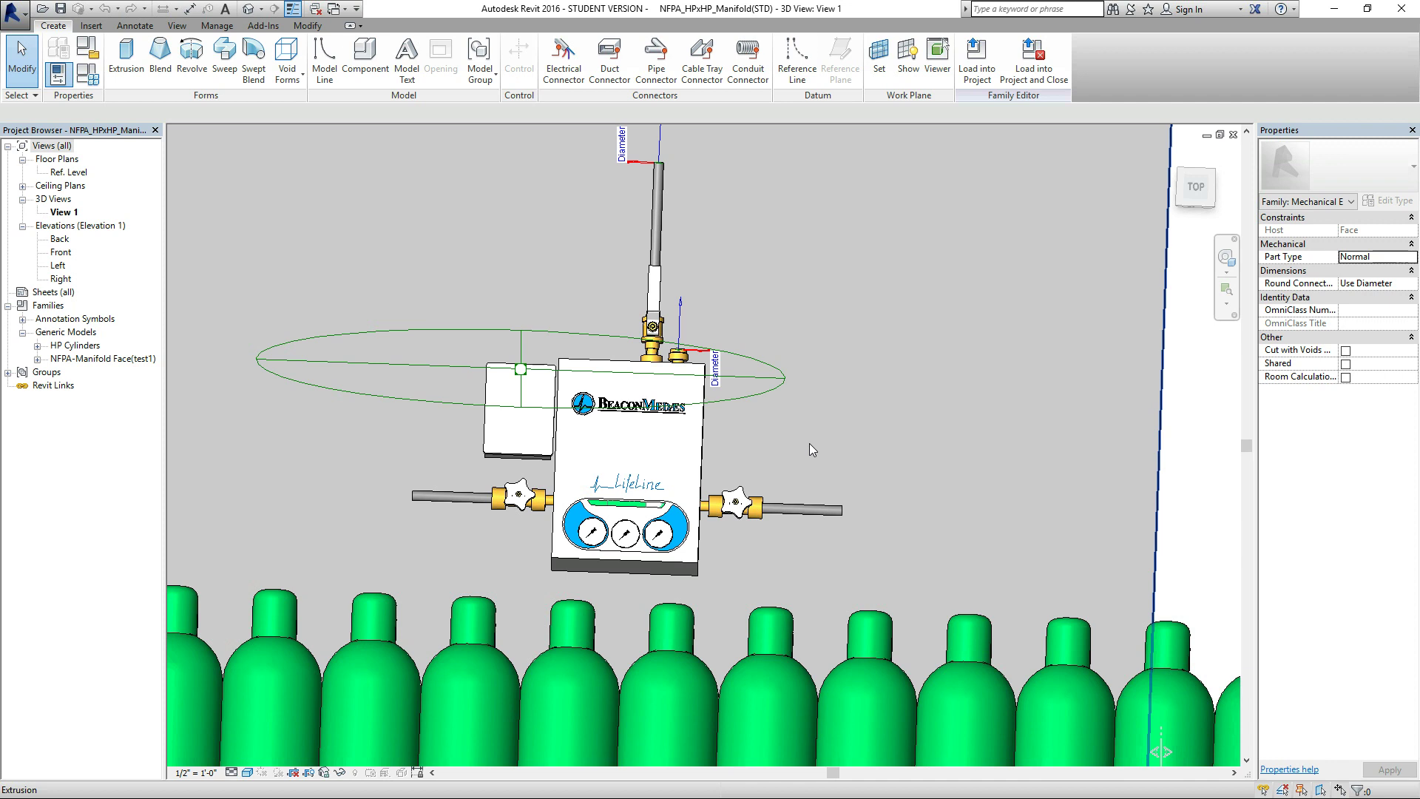
pyautogui.click(1232, 136)
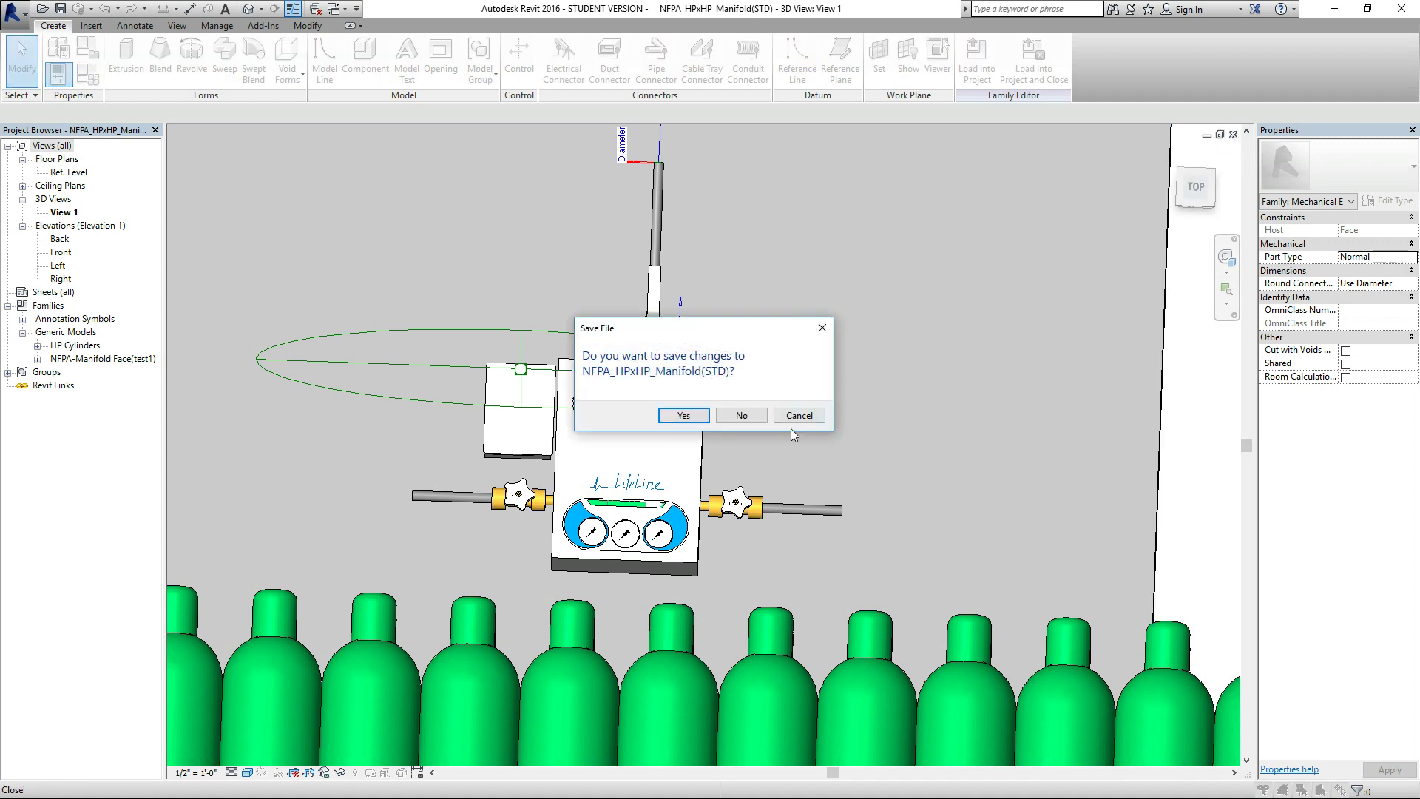
pyautogui.click(741, 415)
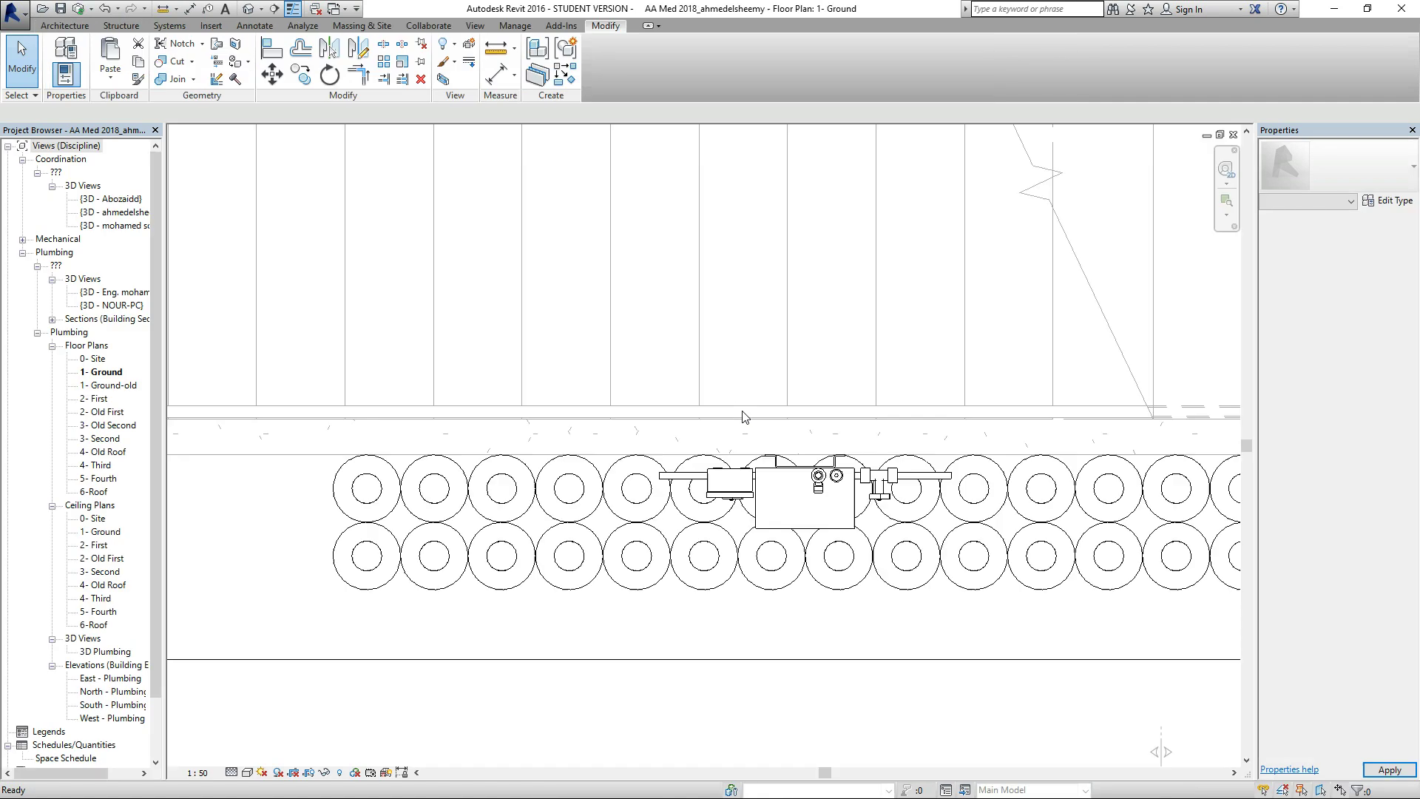
# Examine the cylinder manifold's outlet connectors in the 1- Ground plan.
pyautogui.click(632, 547)
pyautogui.scroll(-2, 657, 540)
pyautogui.scroll(4, 744, 520)
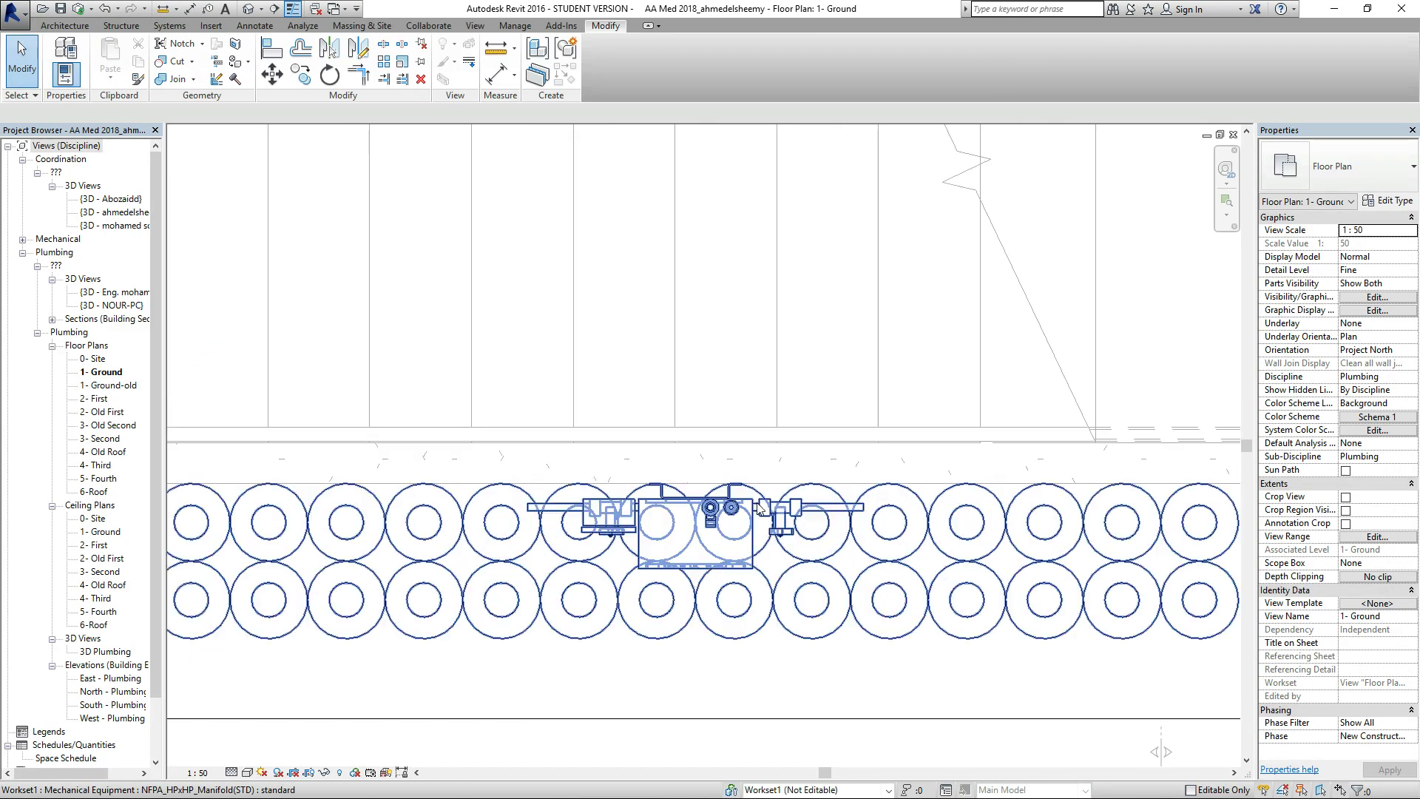
pyautogui.scroll(5, 732, 525)
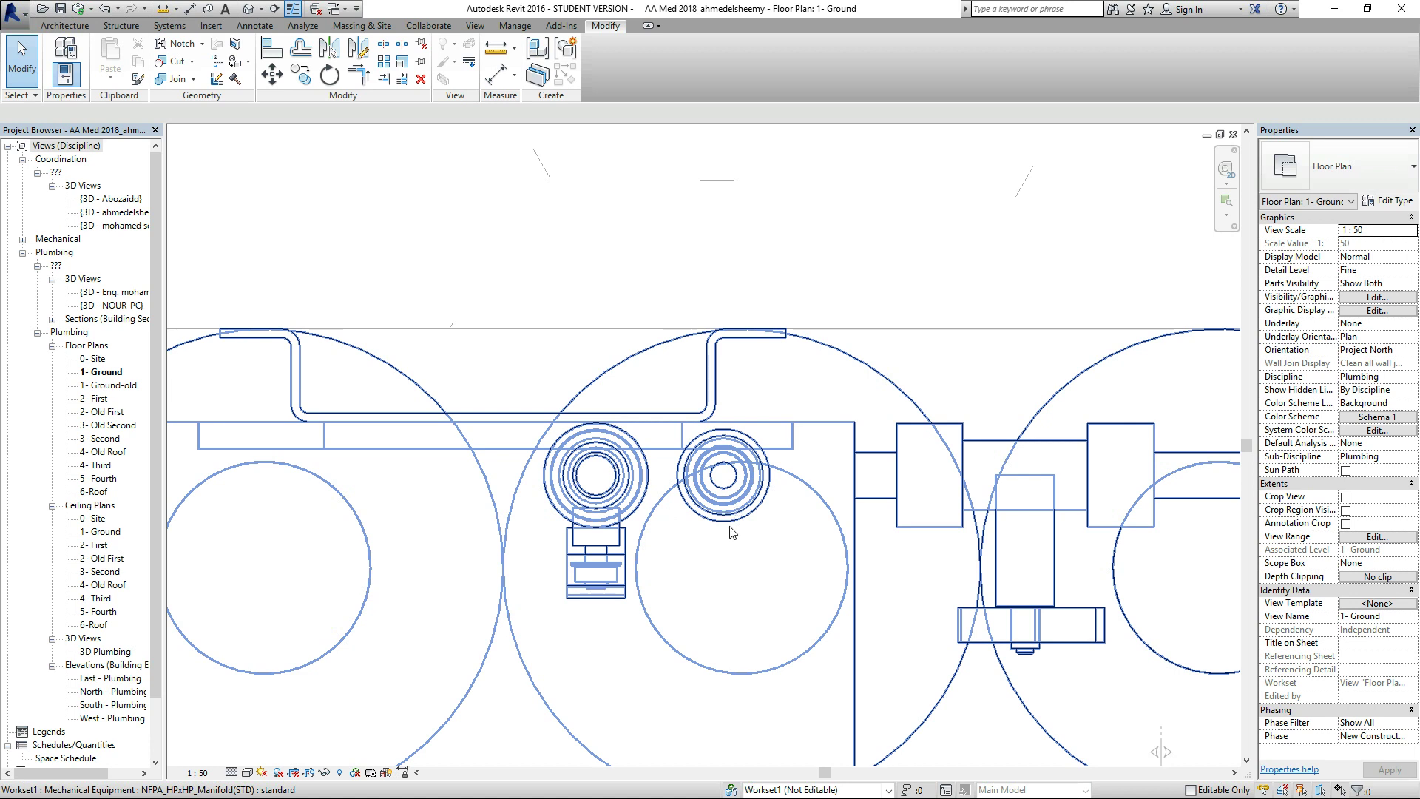
pyautogui.click(729, 518)
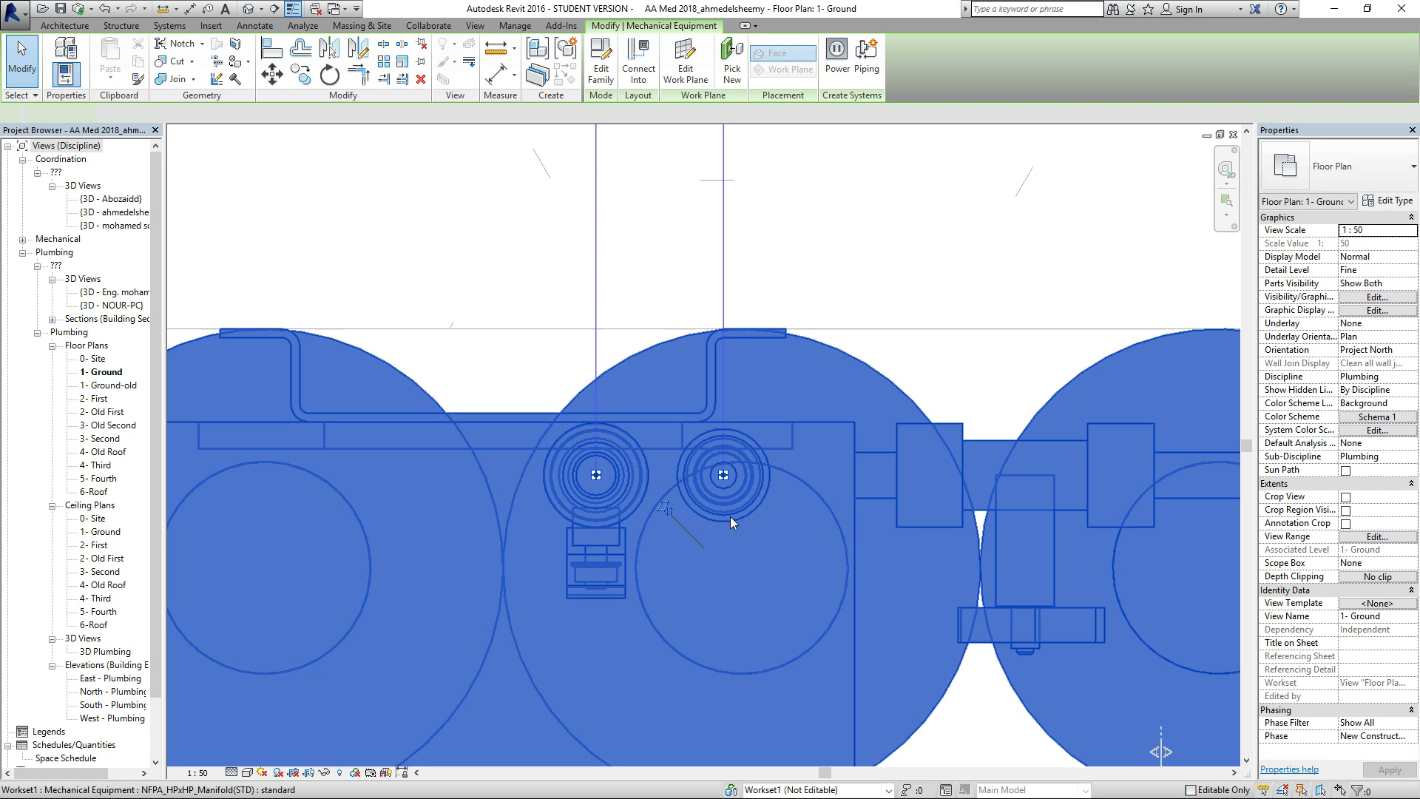
pyautogui.moveTo(601, 484); pyautogui.dragTo(602, 476)
pyautogui.rightClick(602, 476)
pyautogui.click(654, 481)
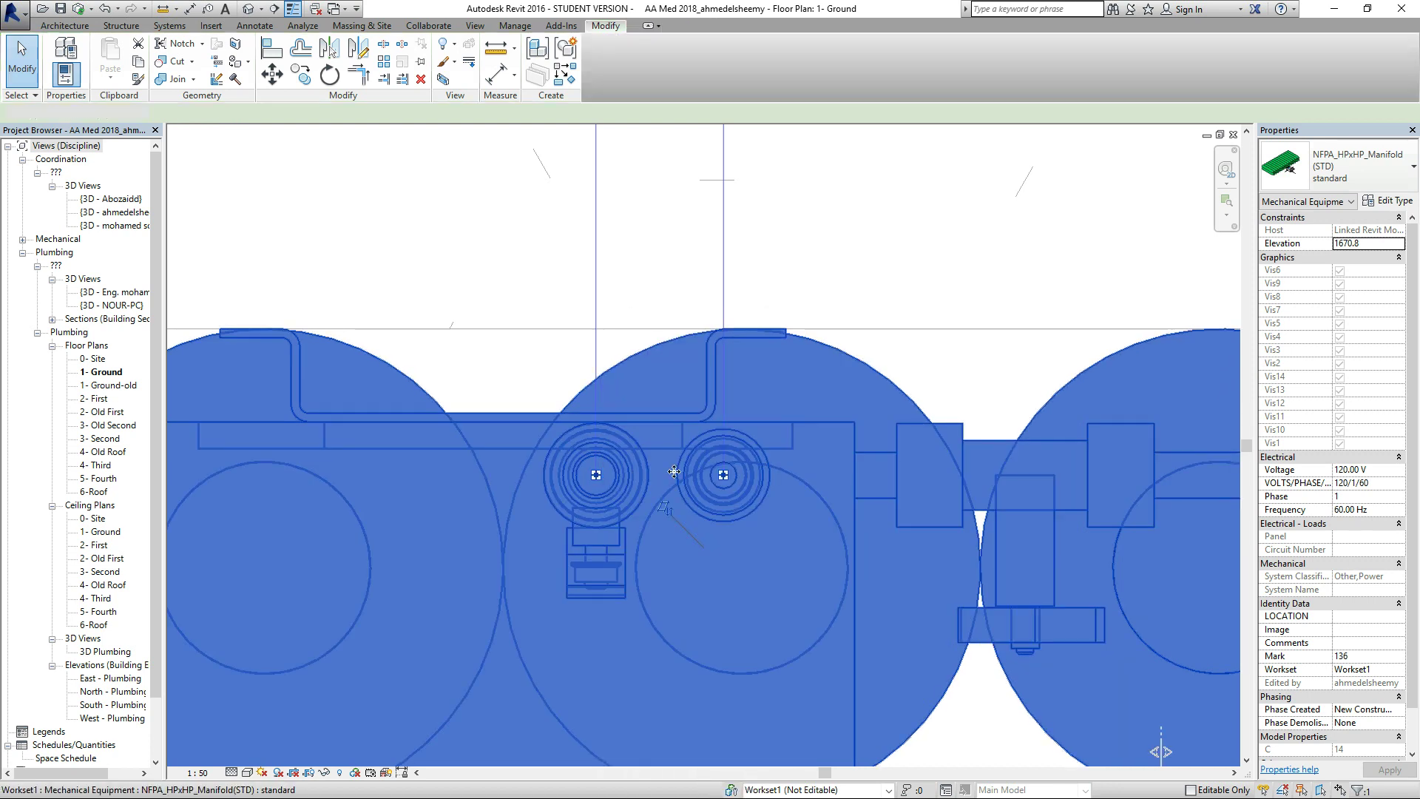
pyautogui.press('Escape')
pyautogui.scroll(-6, 716, 386)
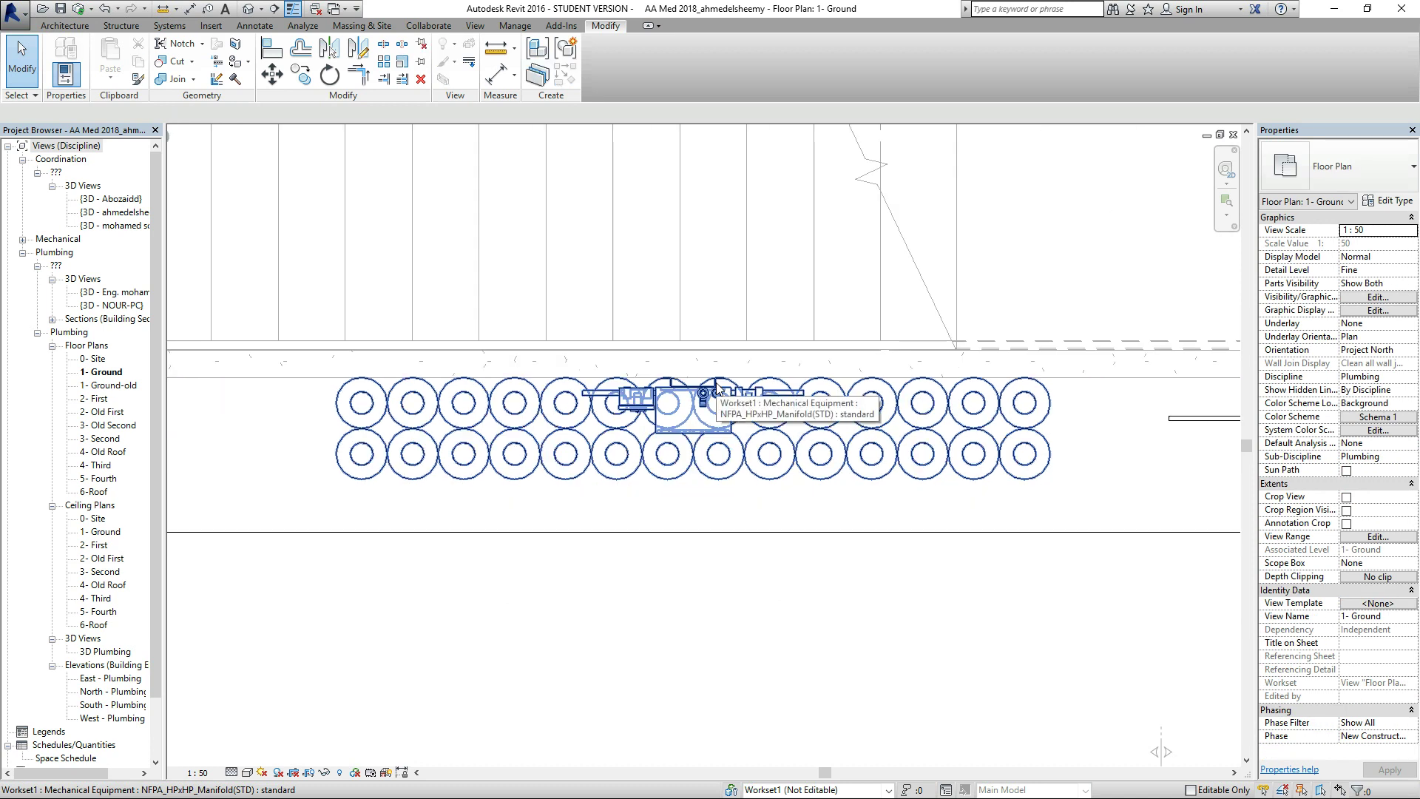
pyautogui.scroll(-4, 716, 386)
pyautogui.click(431, 431)
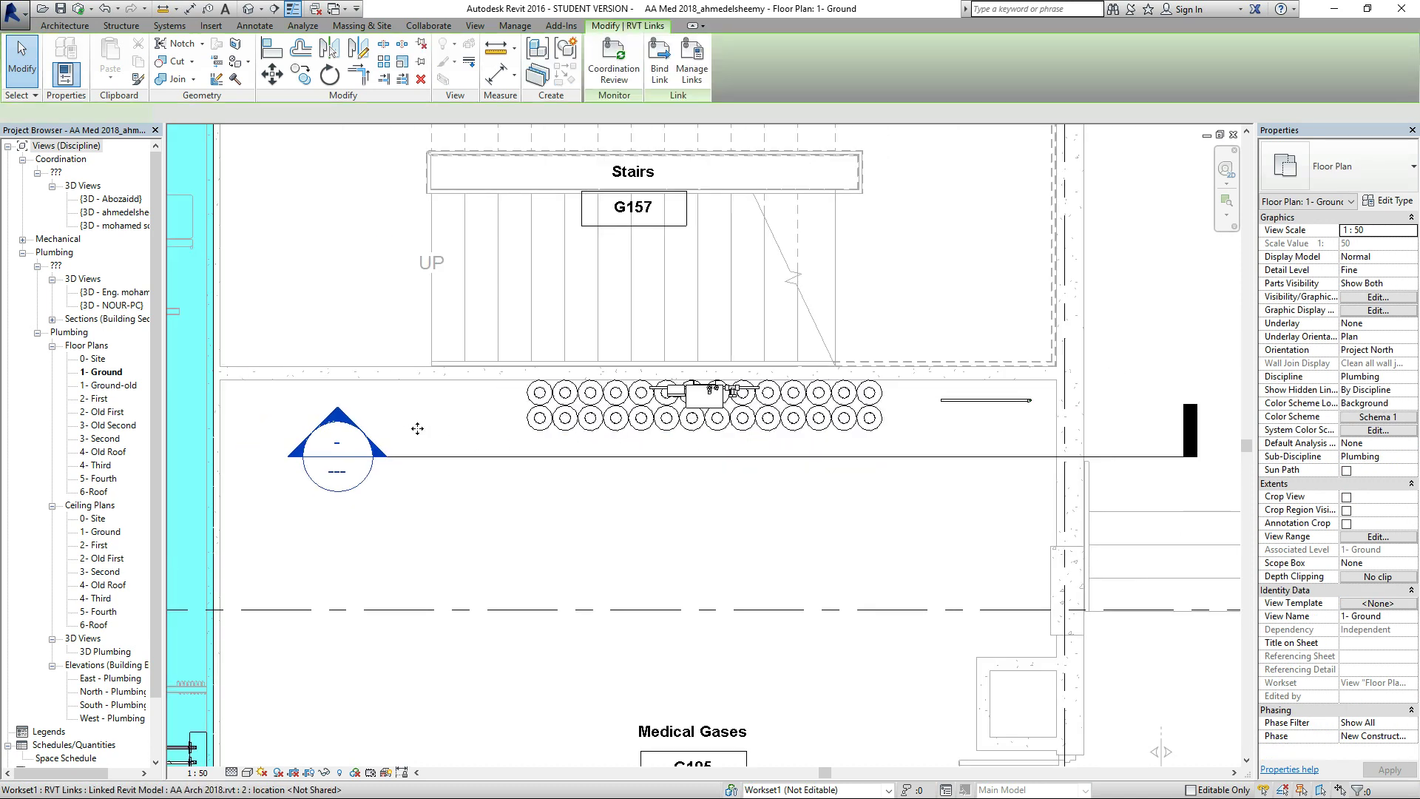
# In Section 6, draw a 22 mm MG pipe 1700 mm straight up from the manifold's taller outlet.
pyautogui.hotkey('ctrl', 'Tab')
pyautogui.scroll(3, 647, 431)
pyautogui.scroll(-5, 773, 446)
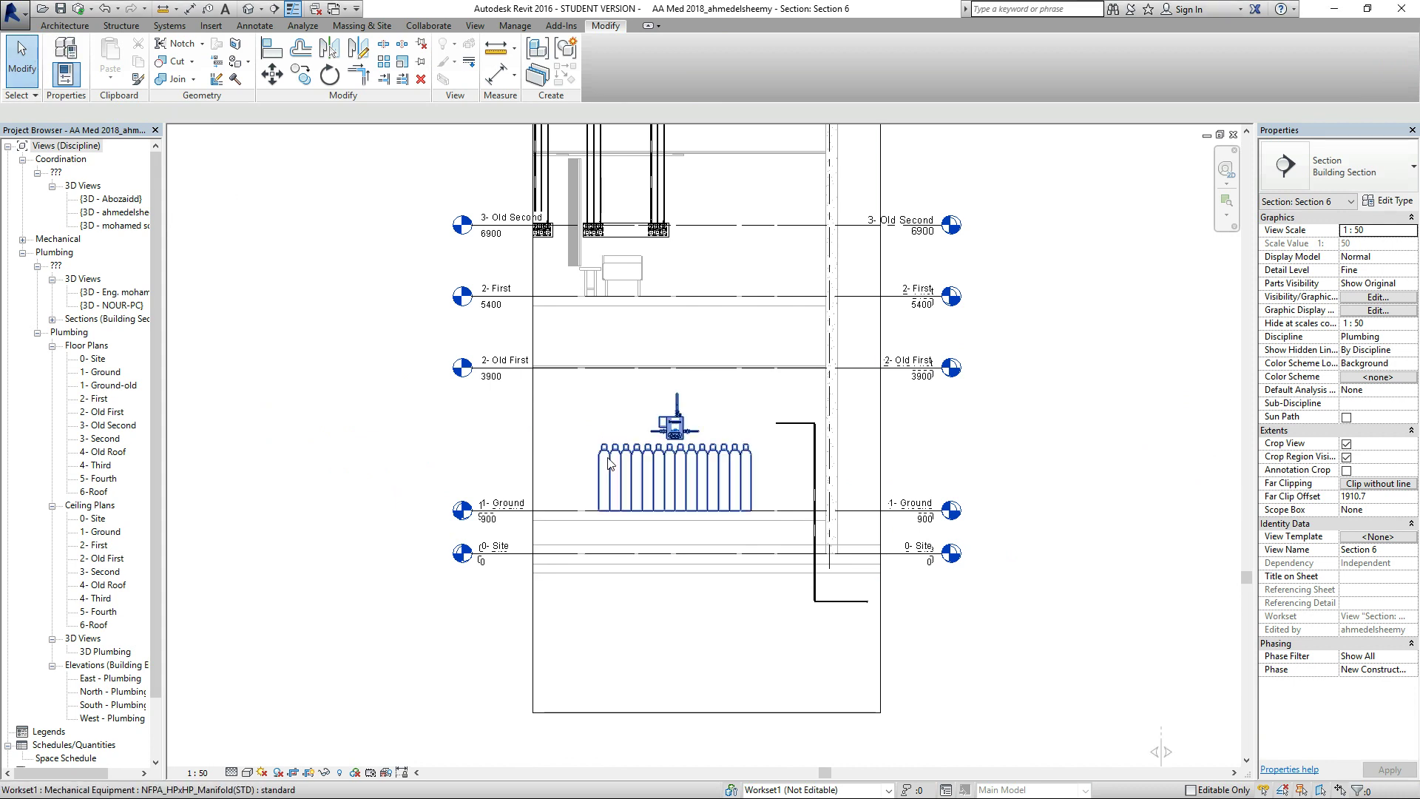
pyautogui.scroll(8, 676, 429)
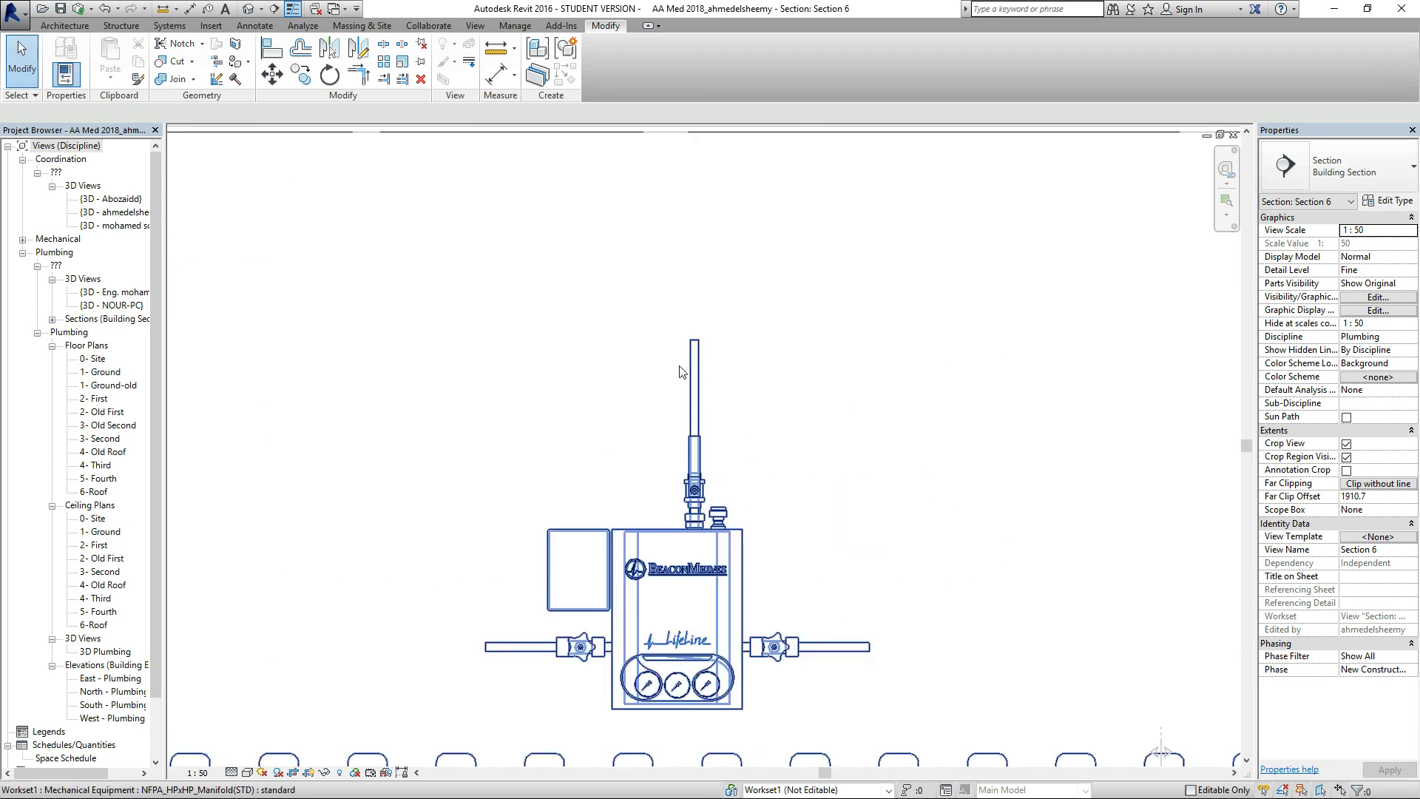
pyautogui.scroll(-3, 776, 463)
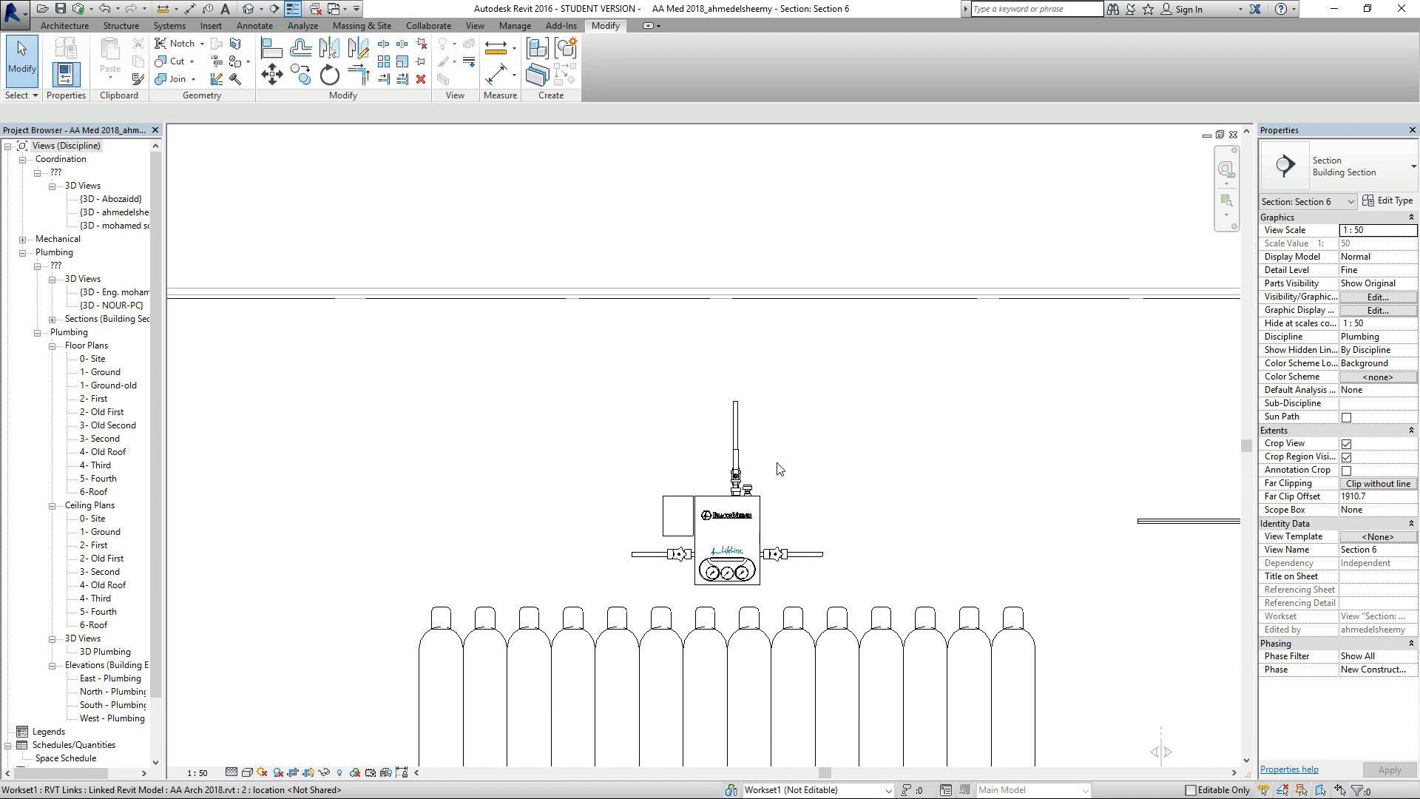
pyautogui.click(740, 414)
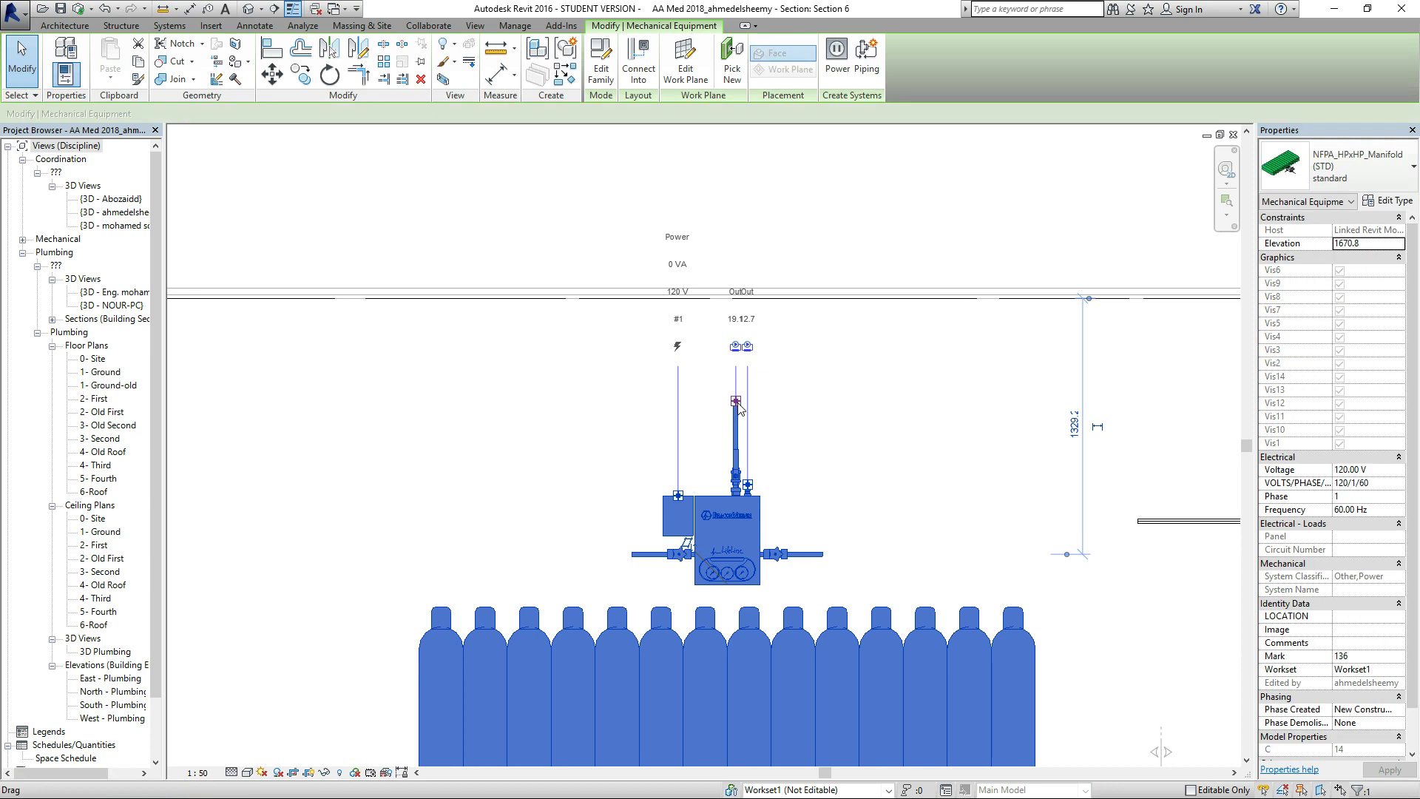
pyautogui.rightClick(738, 407)
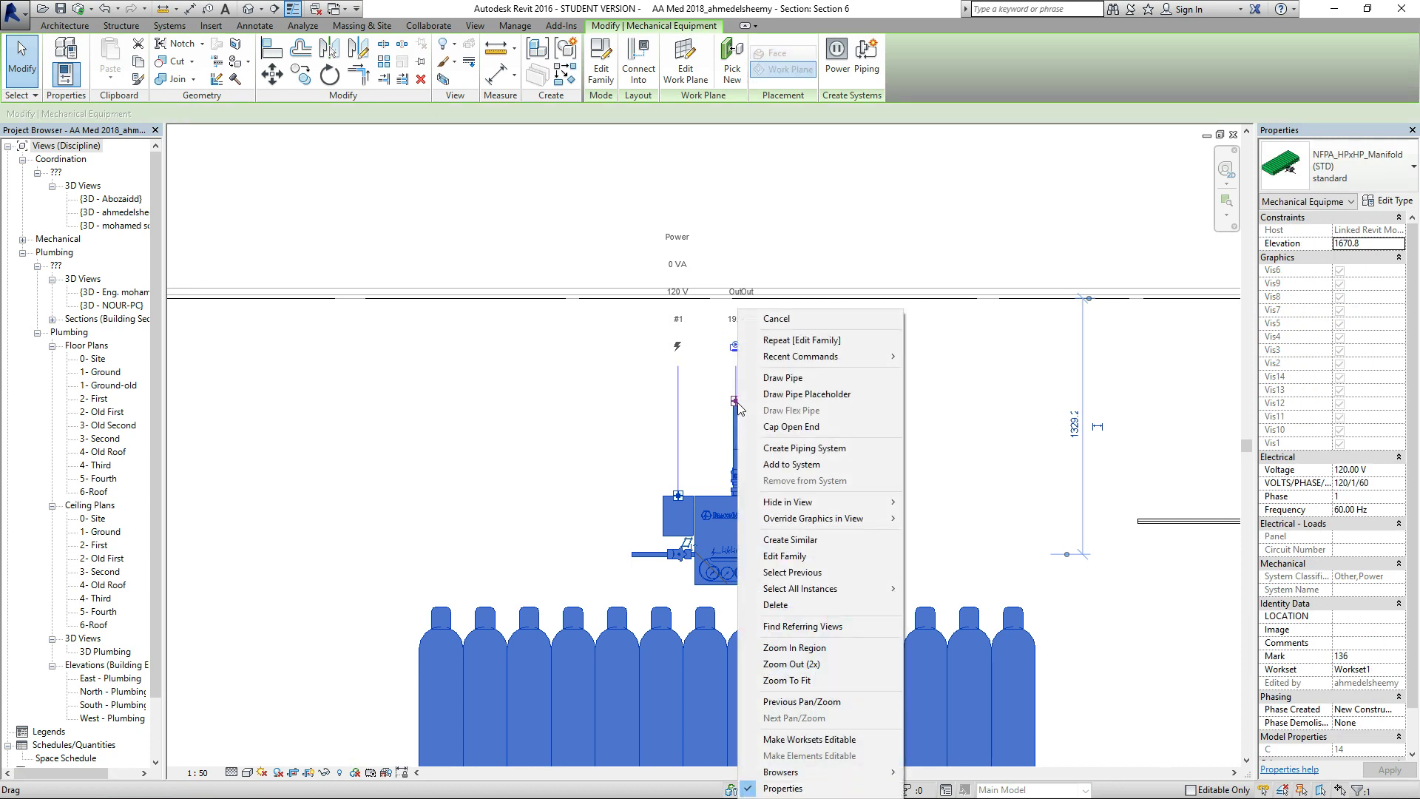
pyautogui.click(800, 383)
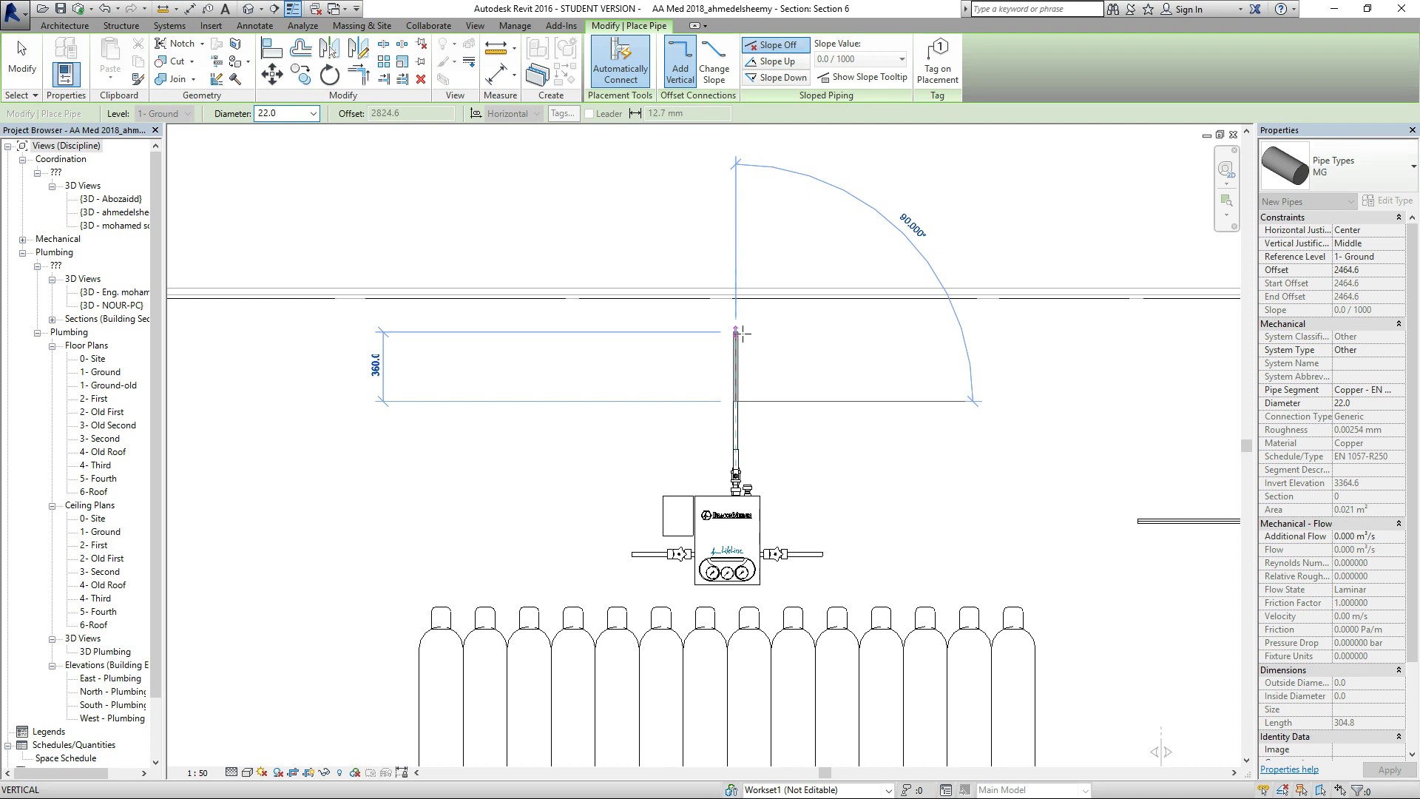
pyautogui.scroll(2, 741, 333)
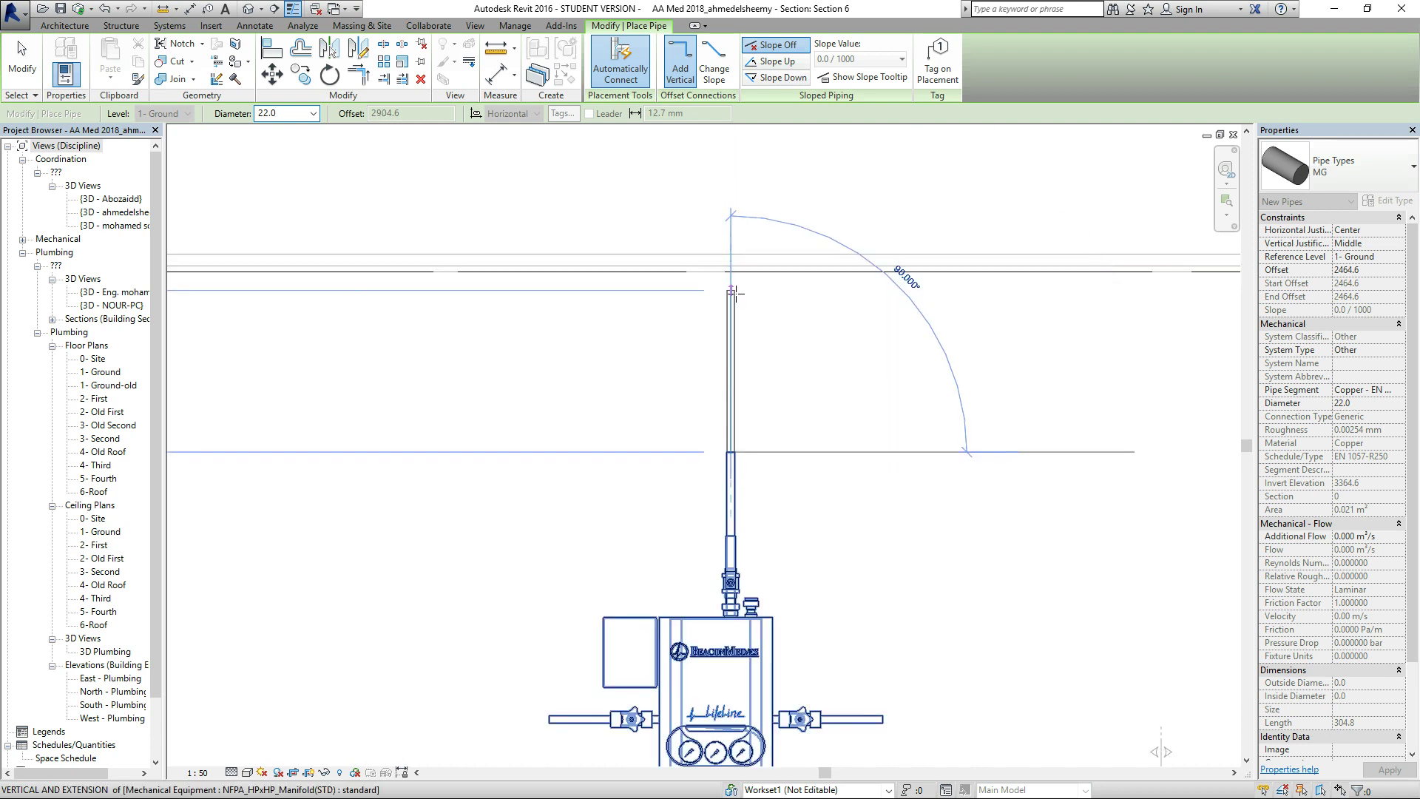
pyautogui.scroll(-4, 755, 352)
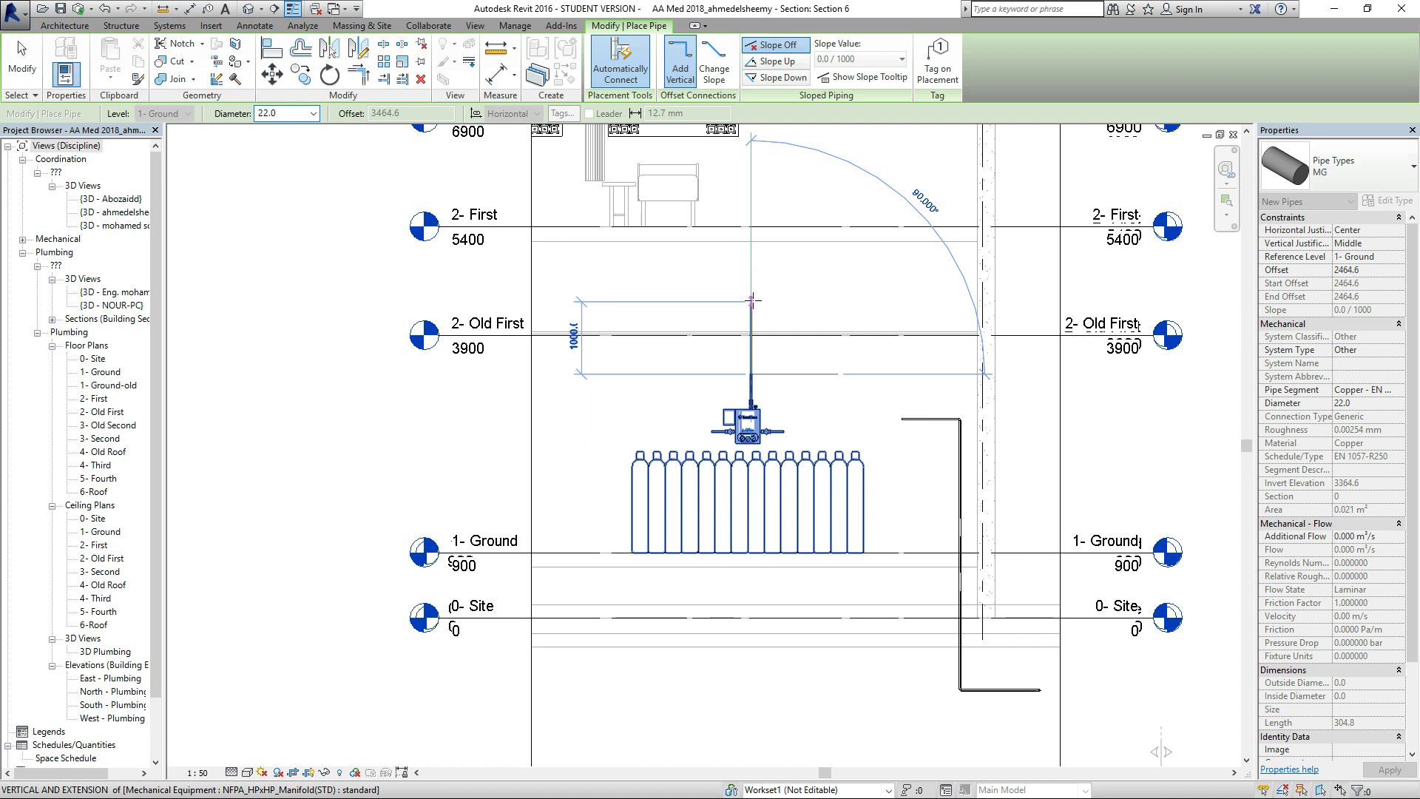
pyautogui.scroll(2, 750, 252)
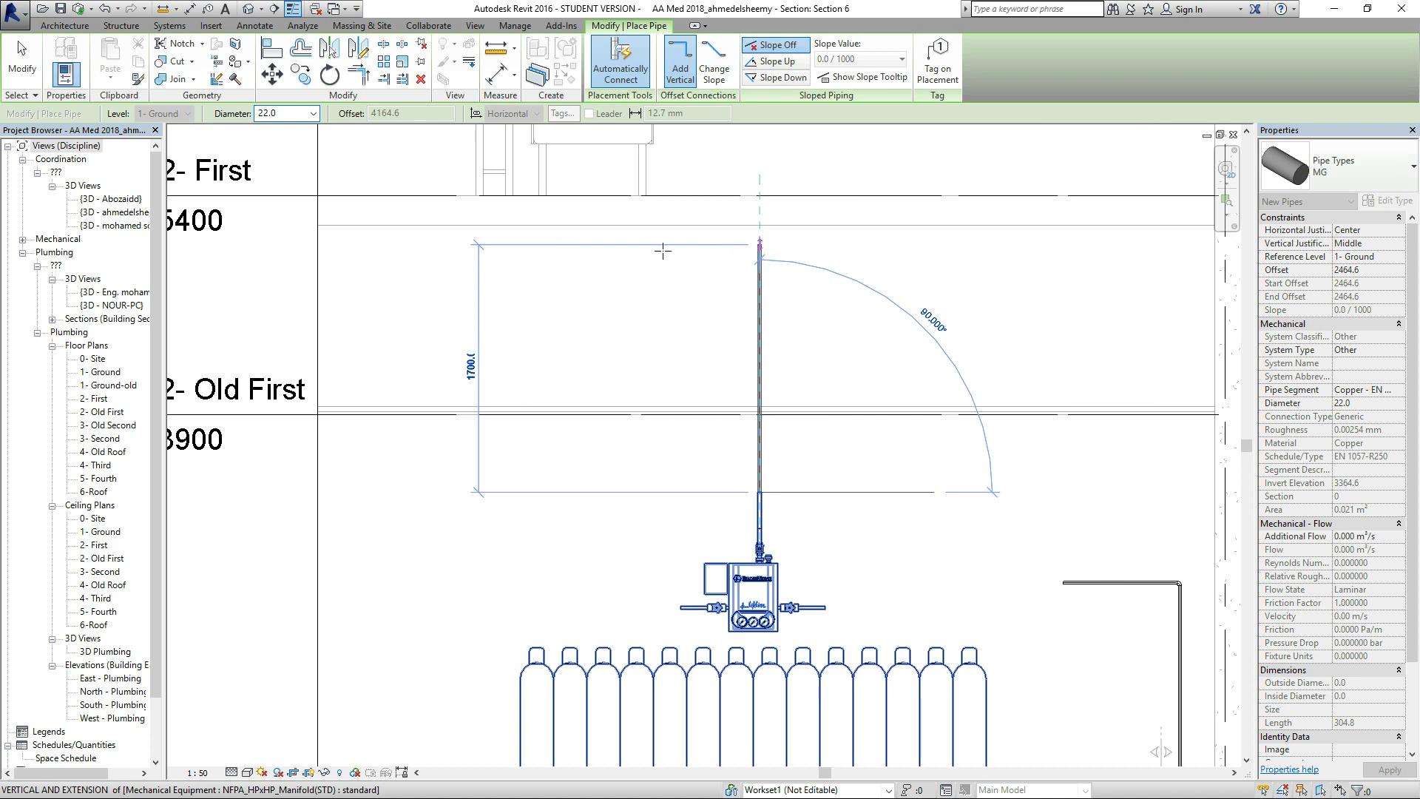
pyautogui.click(696, 250)
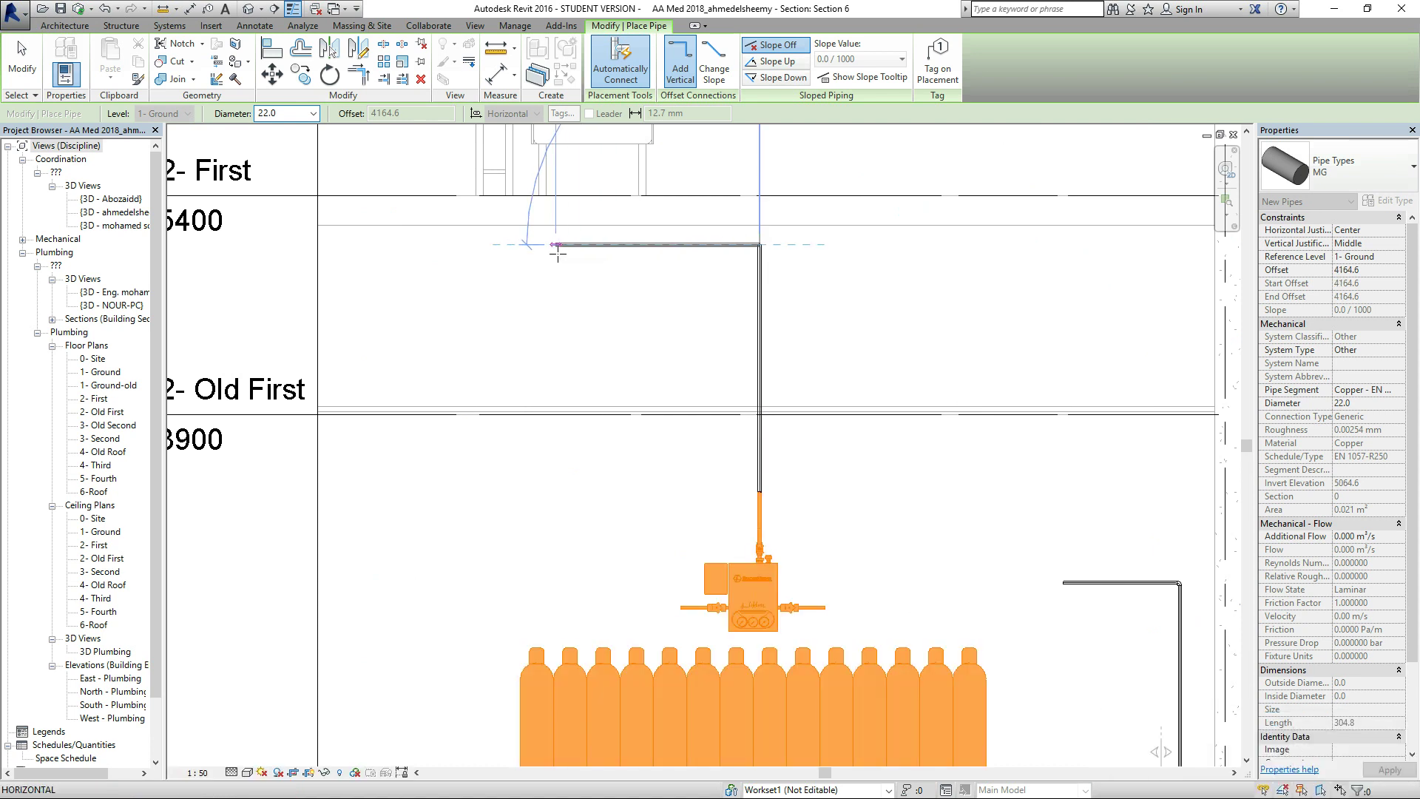
# Continue the pipe horizontally about 1380 mm away from the incoming building pipe, and finish piping.
pyautogui.click(558, 254)
pyautogui.press('Escape')
pyautogui.press('Escape')
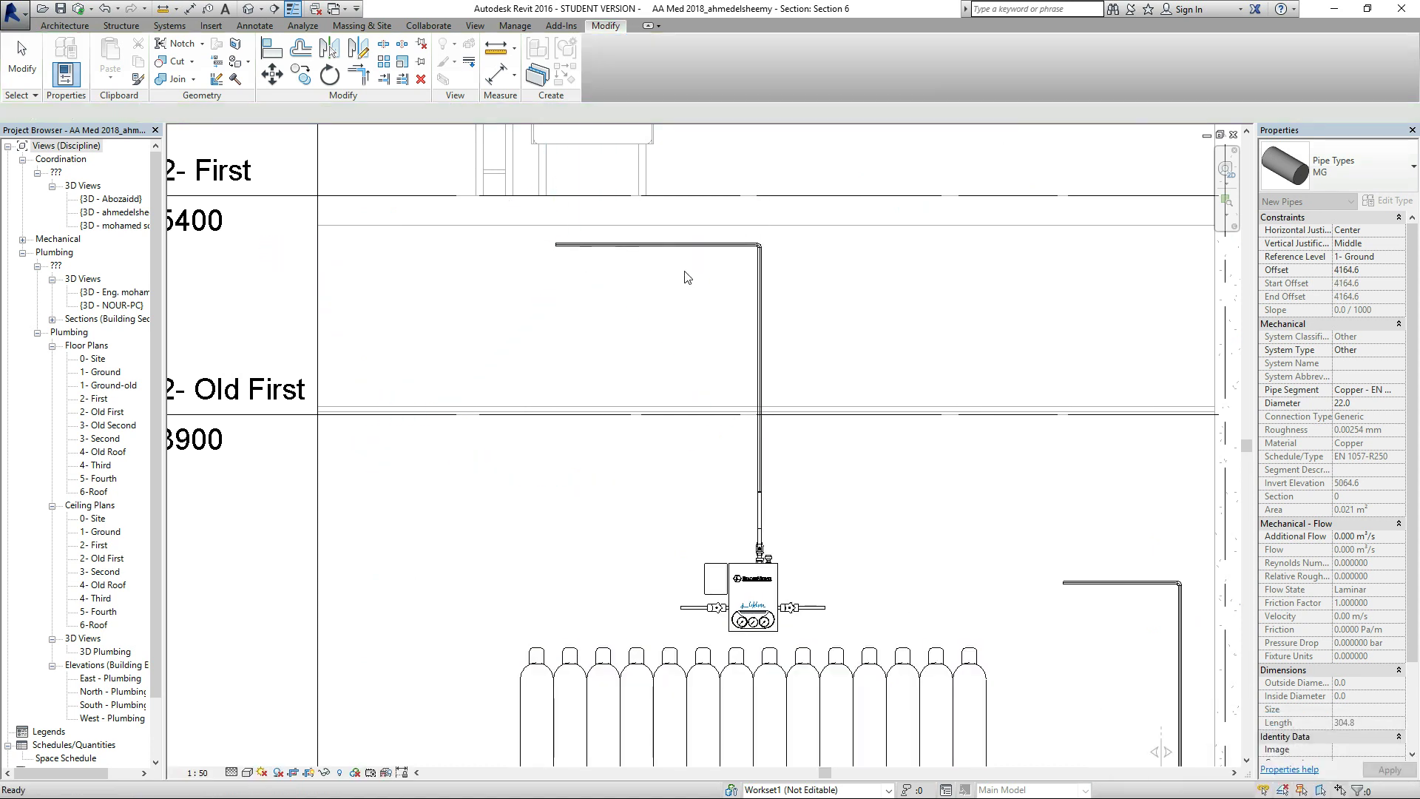
# Dimension the gap between the horizontal pipe and the underside of the 2- First slab.
pyautogui.press('Escape')
pyautogui.press('d')
pyautogui.press('i')
pyautogui.click(691, 223)
pyautogui.click(688, 246)
pyautogui.click(658, 290)
pyautogui.press('Escape')
pyautogui.press('Escape')
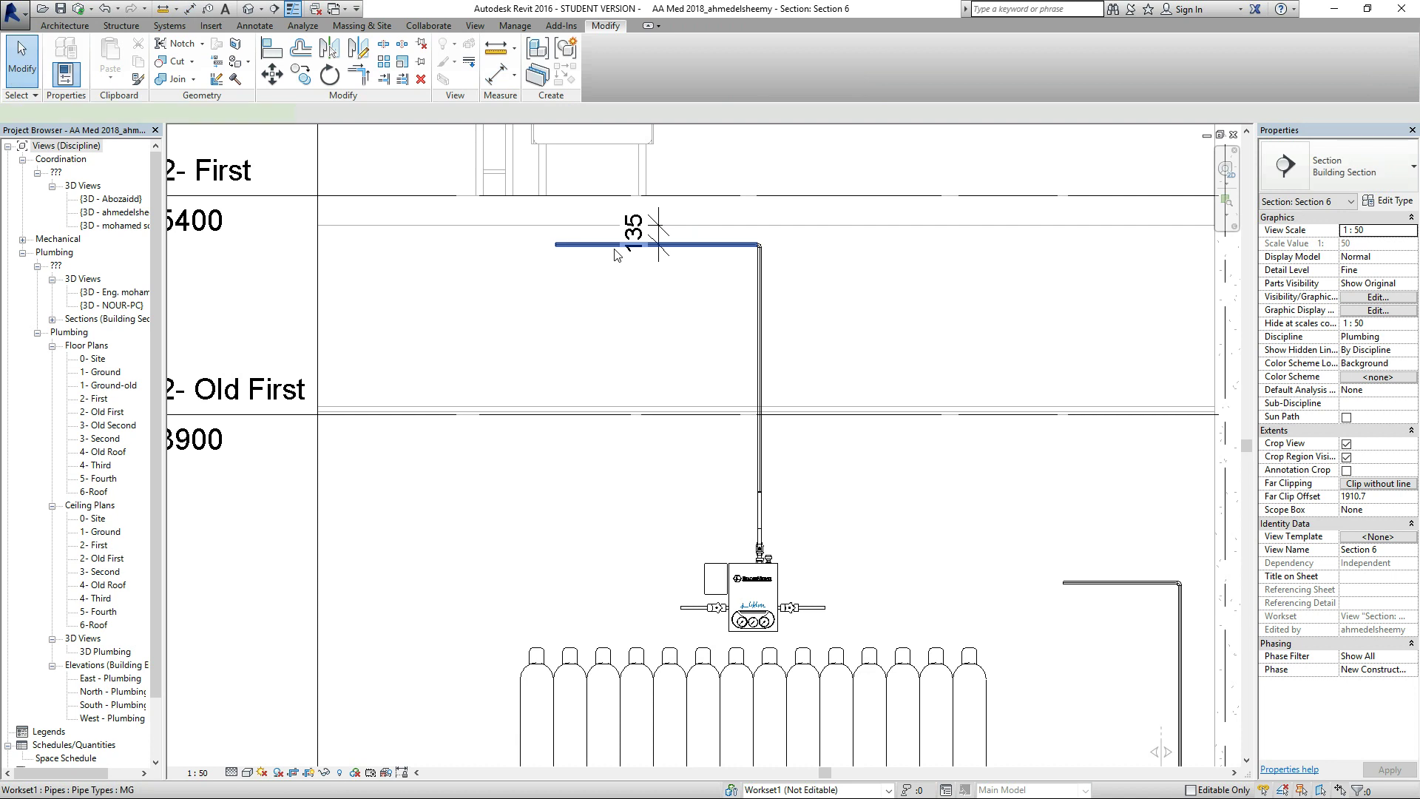
# Set the horizontal pipe's distance below the slab underside to 100 mm.
pyautogui.click(608, 254)
pyautogui.scroll(3, 644, 231)
pyautogui.scroll(2, 675, 223)
pyautogui.click(697, 202)
pyautogui.write('100')
pyautogui.press('Return')
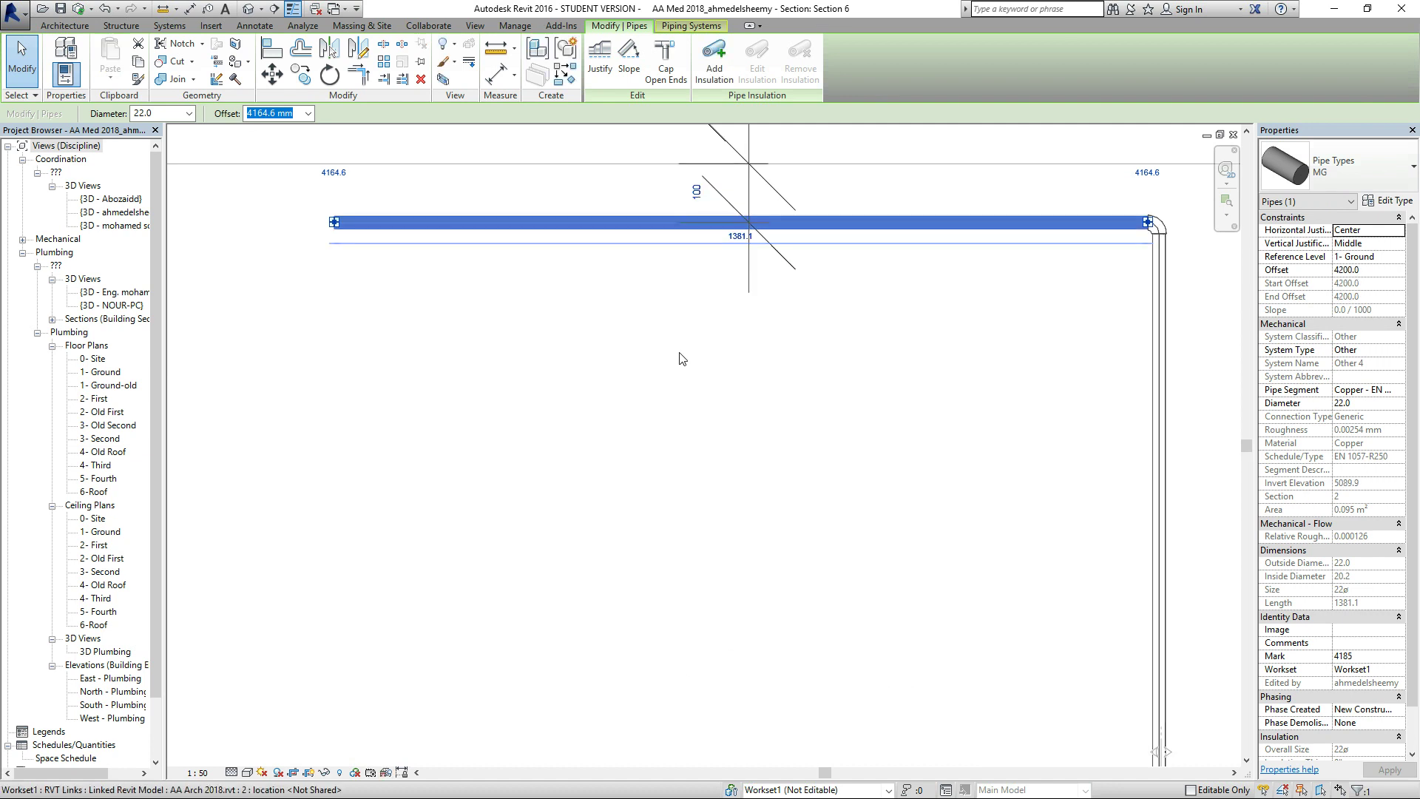
# Delete the dimension between the horizontal pipe and the slab.
pyautogui.press('Escape')
pyautogui.scroll(3, 700, 469)
pyautogui.scroll(-2, 704, 453)
pyautogui.click(731, 326)
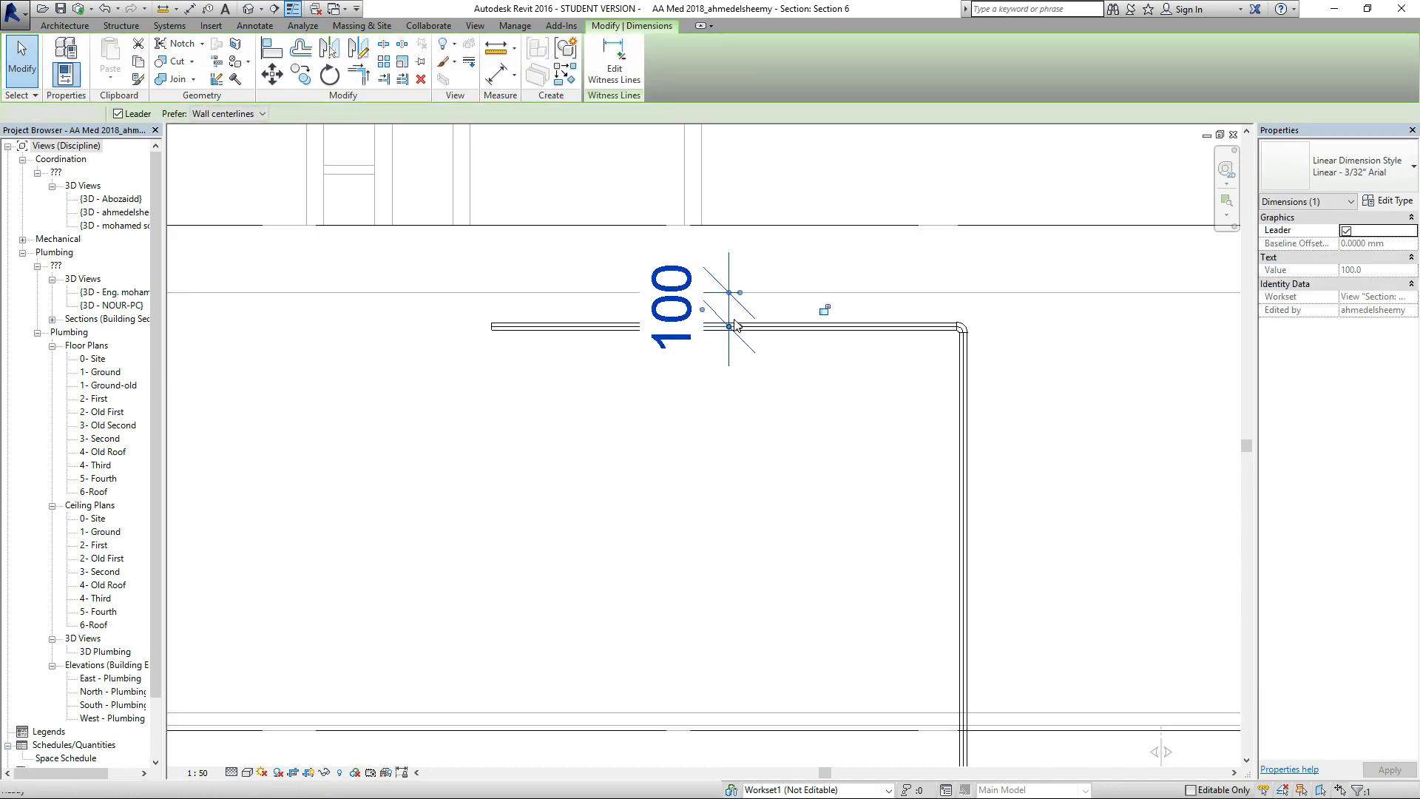
pyautogui.press('Escape')
pyautogui.scroll(-2, 633, 477)
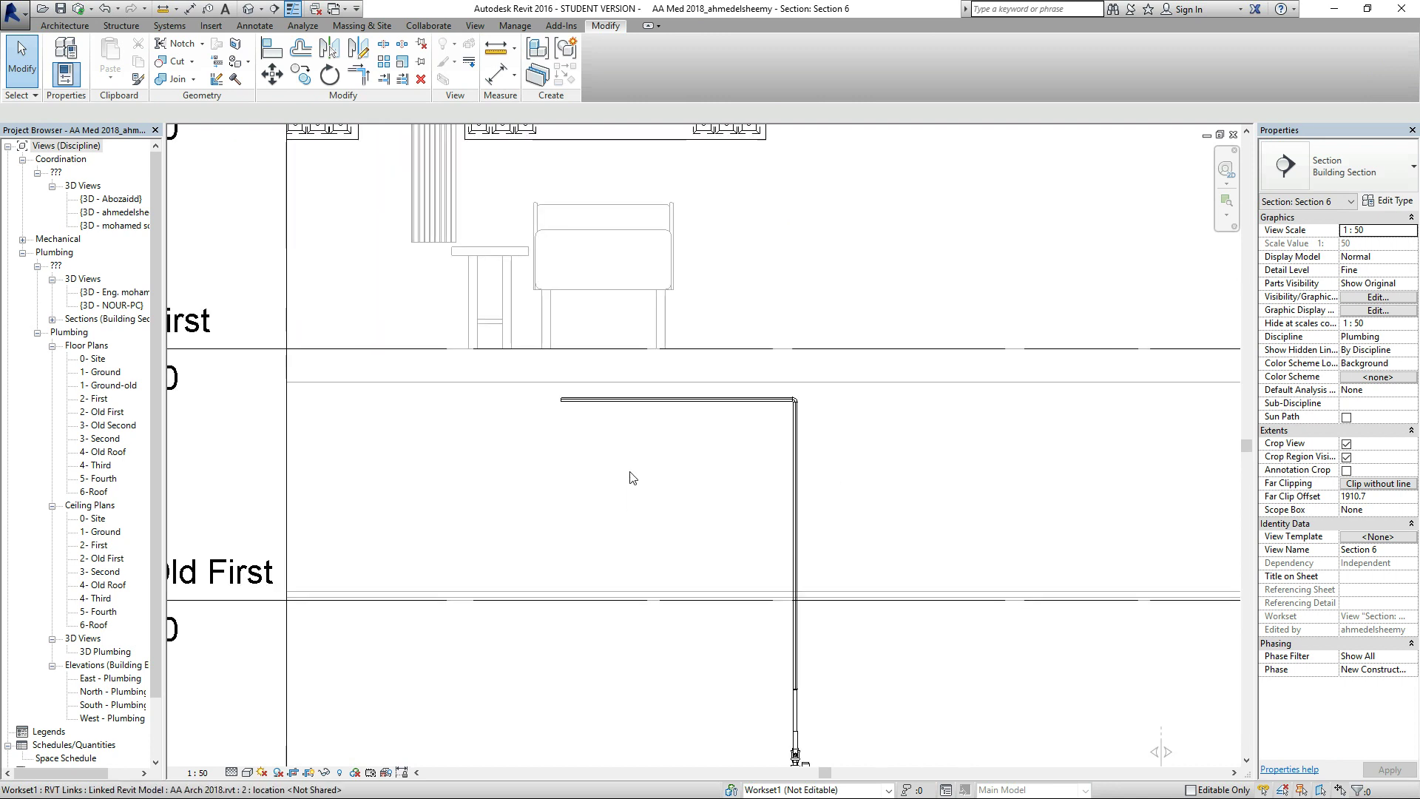
# Convert the elbow above the manifold into a tee with its open branch facing the incoming pipe.
pyautogui.scroll(5, 799, 389)
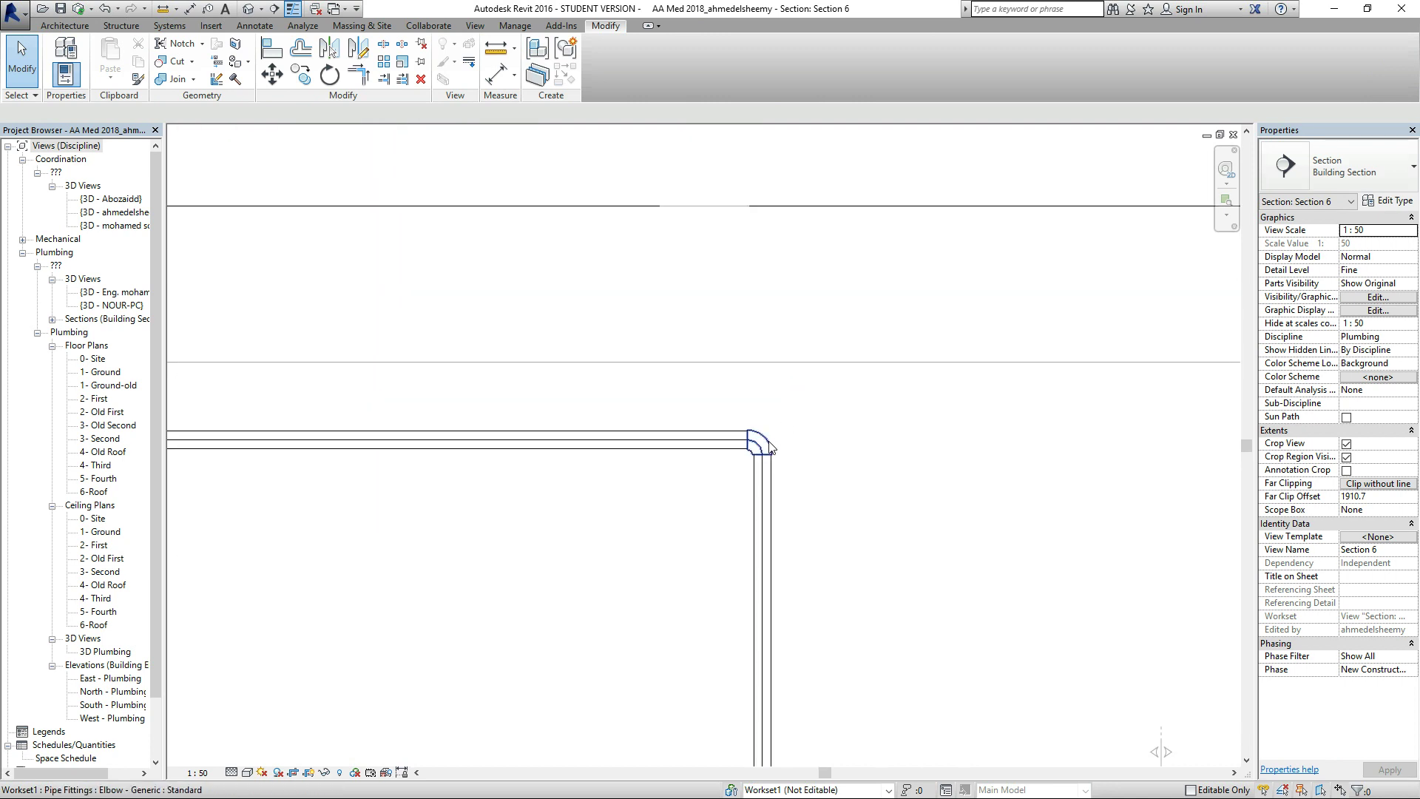
pyautogui.click(777, 442)
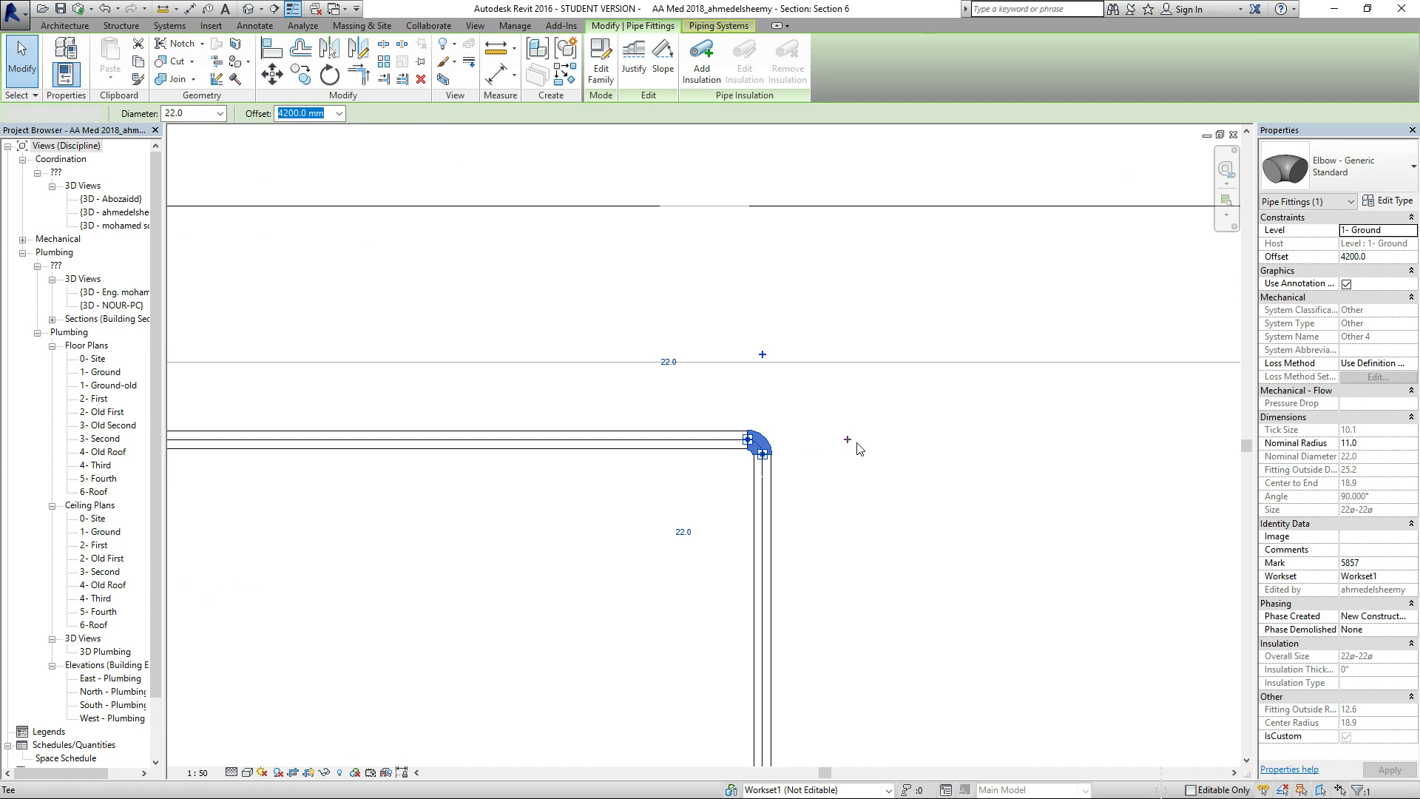
pyautogui.click(851, 442)
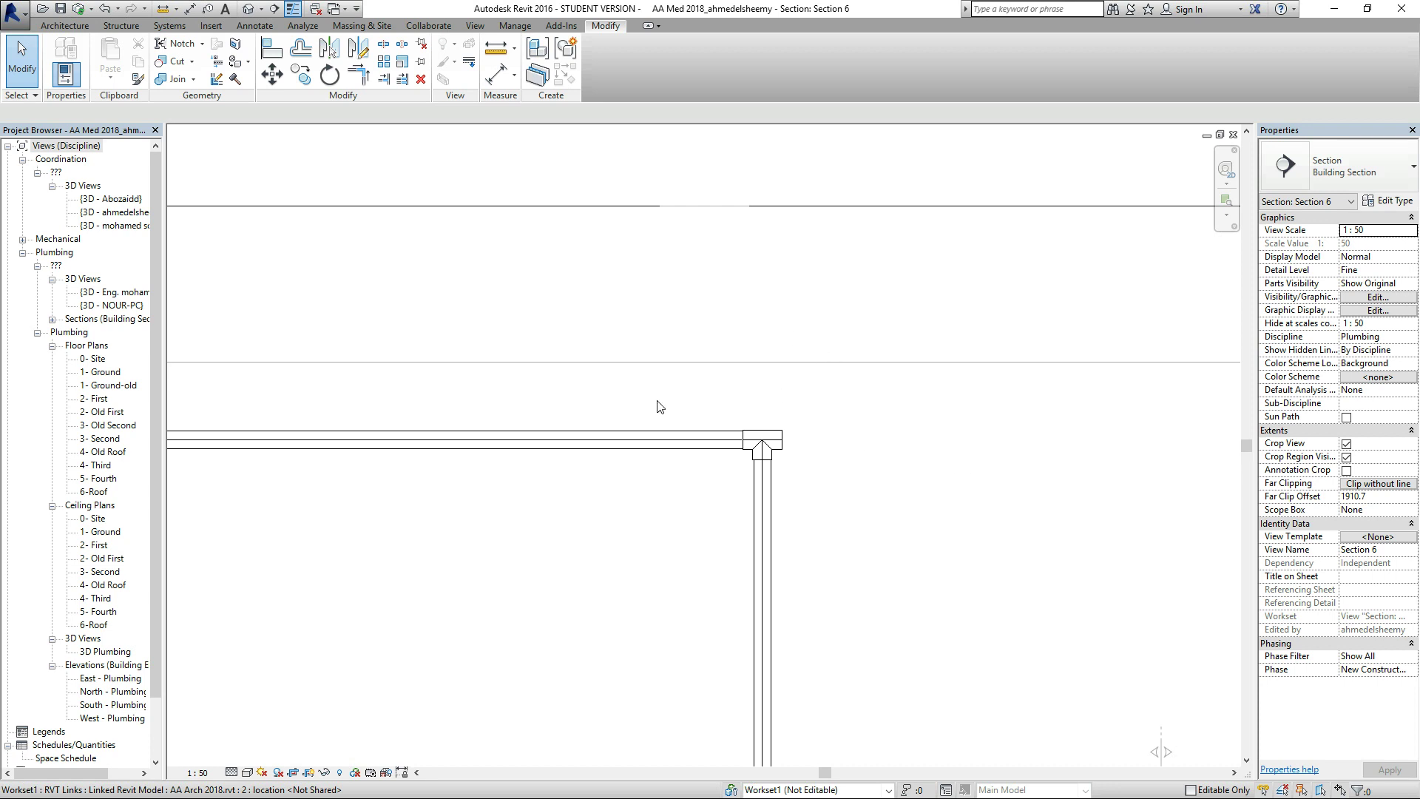
# In the 1- Ground plan, set the incoming pipe's reference level to 1- Ground and its offset to 4200 mm.
pyautogui.doubleClick(119, 374)
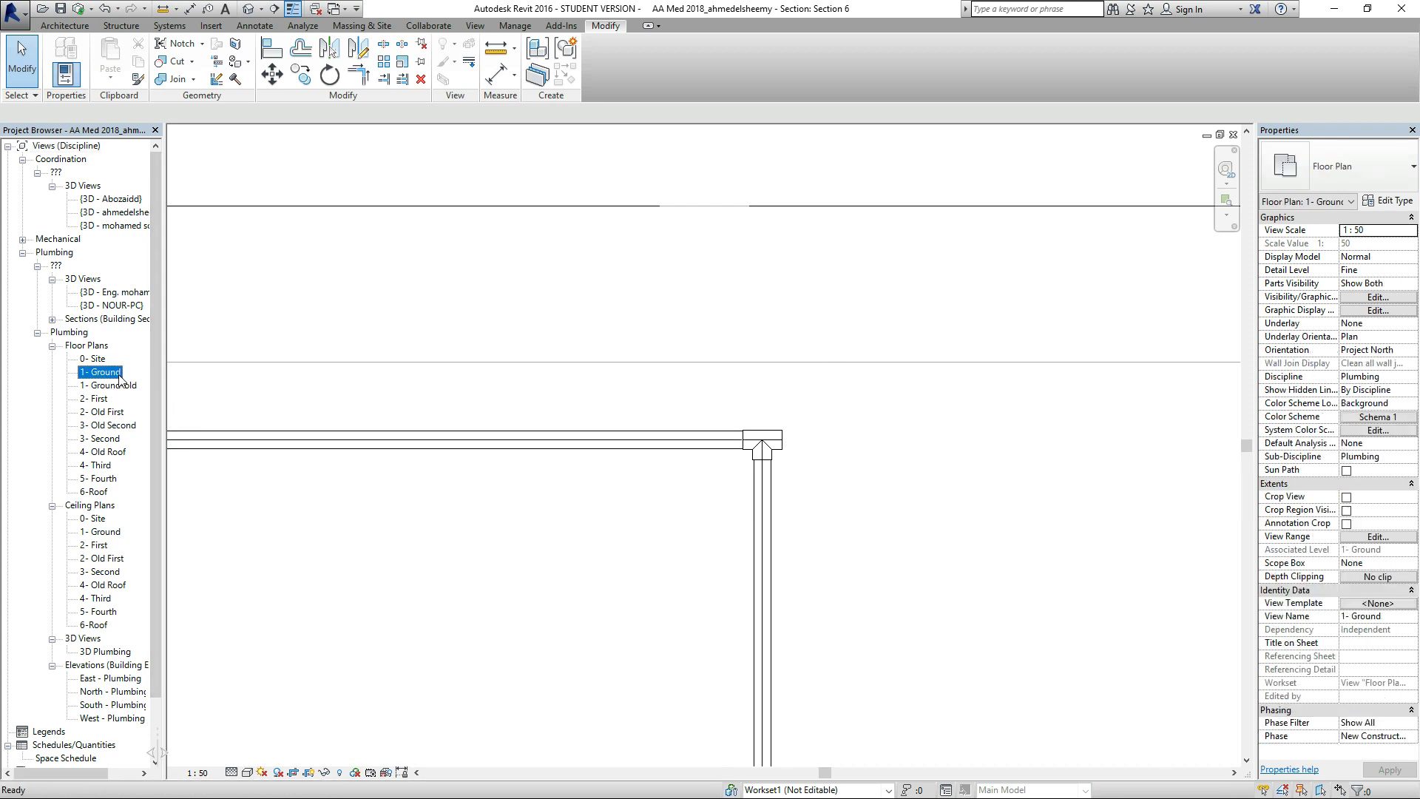
pyautogui.scroll(3, 390, 404)
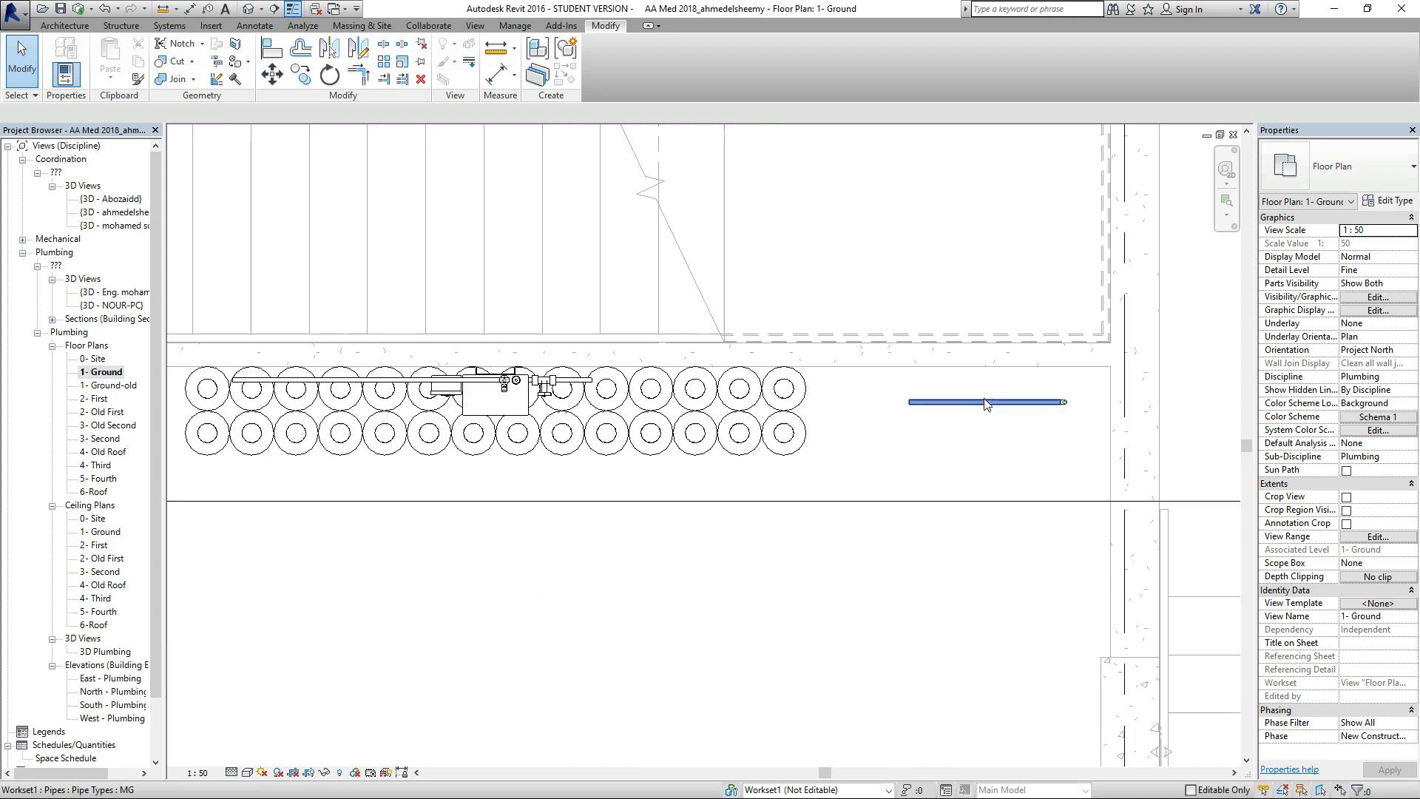
pyautogui.click(281, 378)
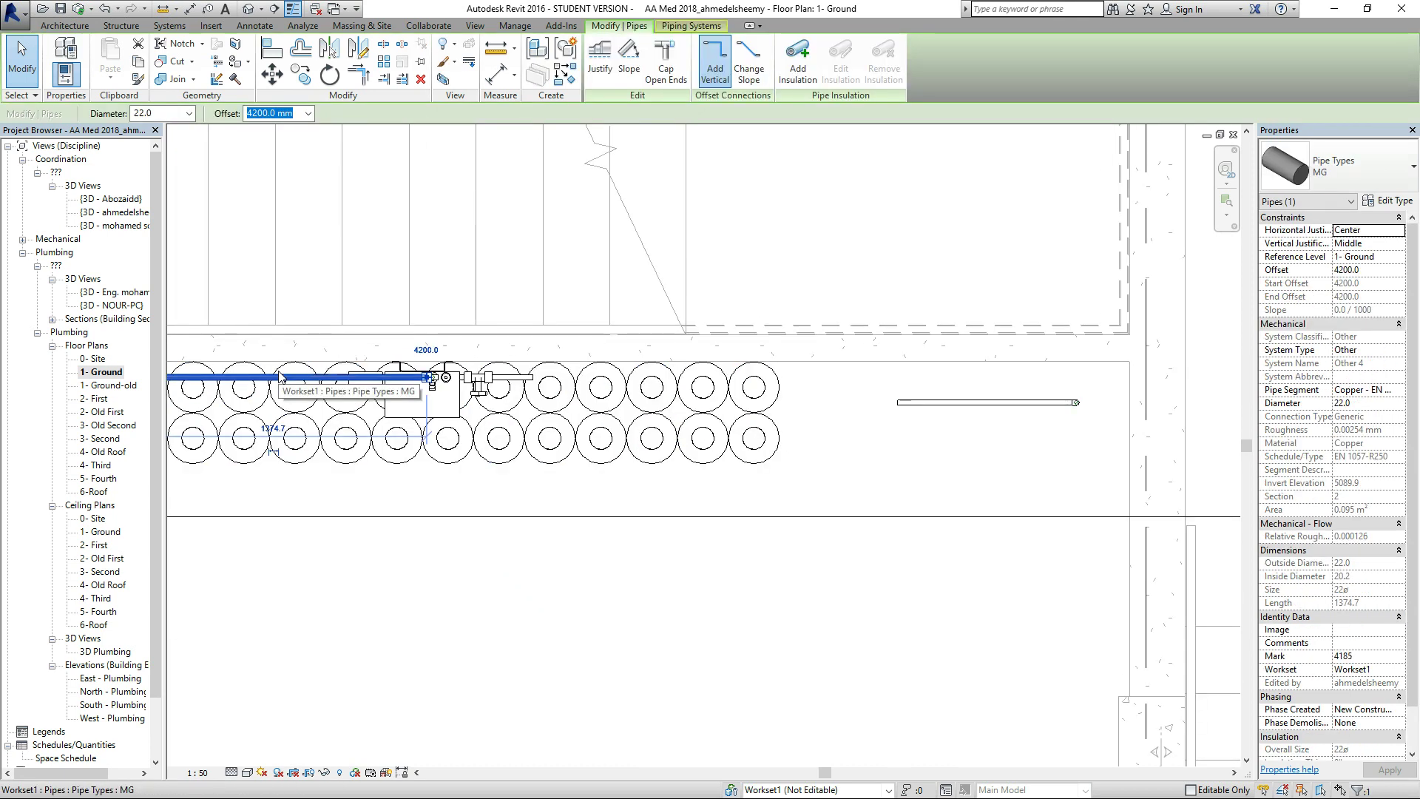
pyautogui.click(966, 405)
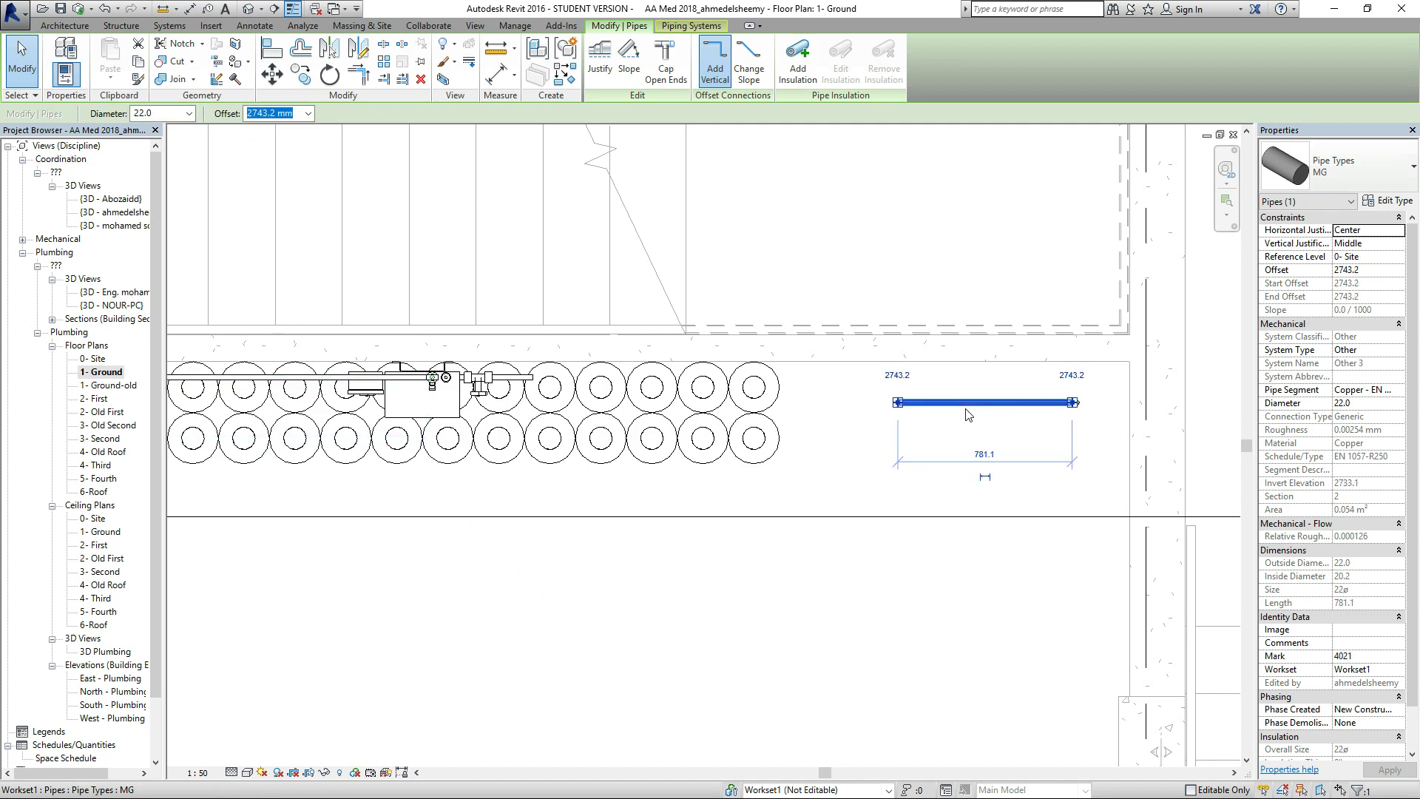
pyautogui.click(1397, 256)
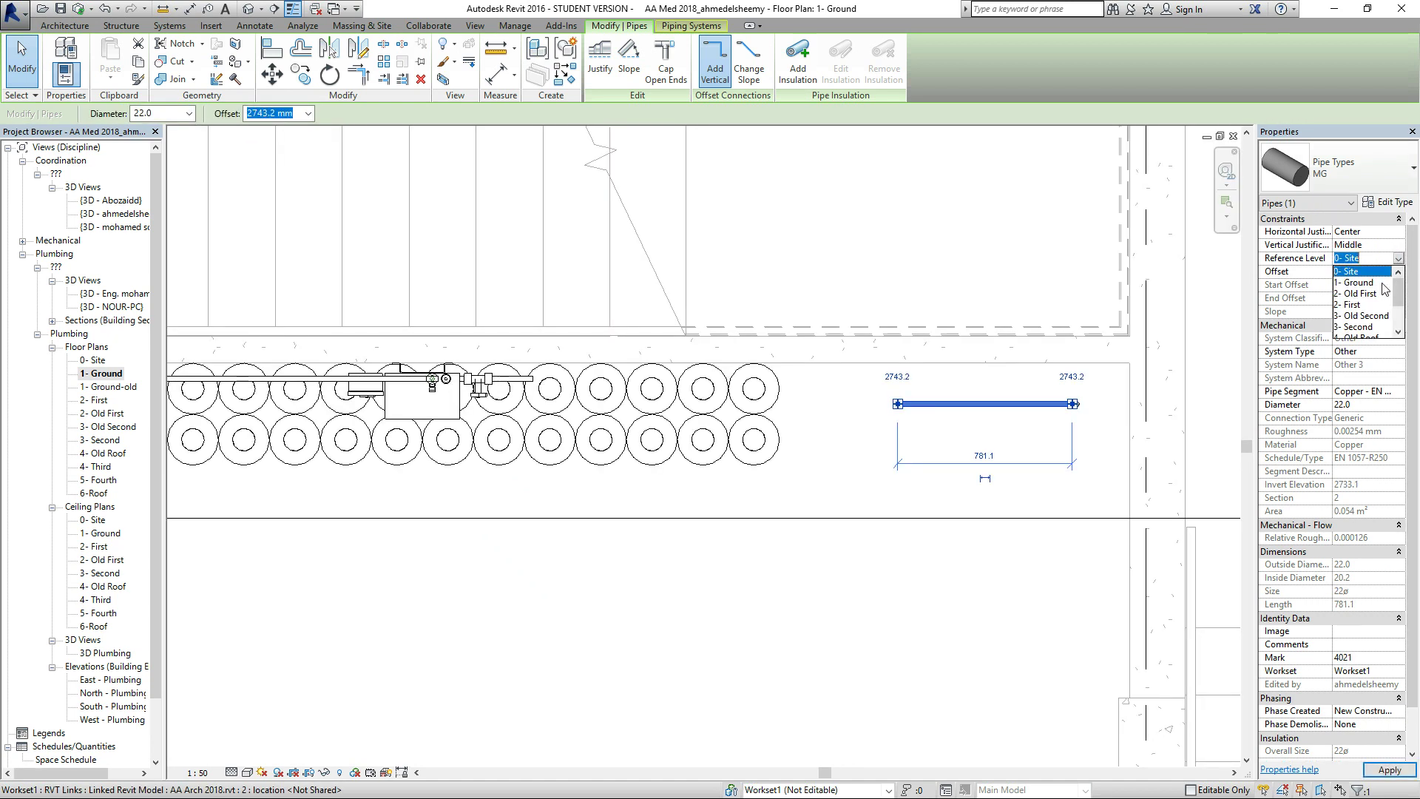
pyautogui.click(1357, 282)
pyautogui.click(1390, 272)
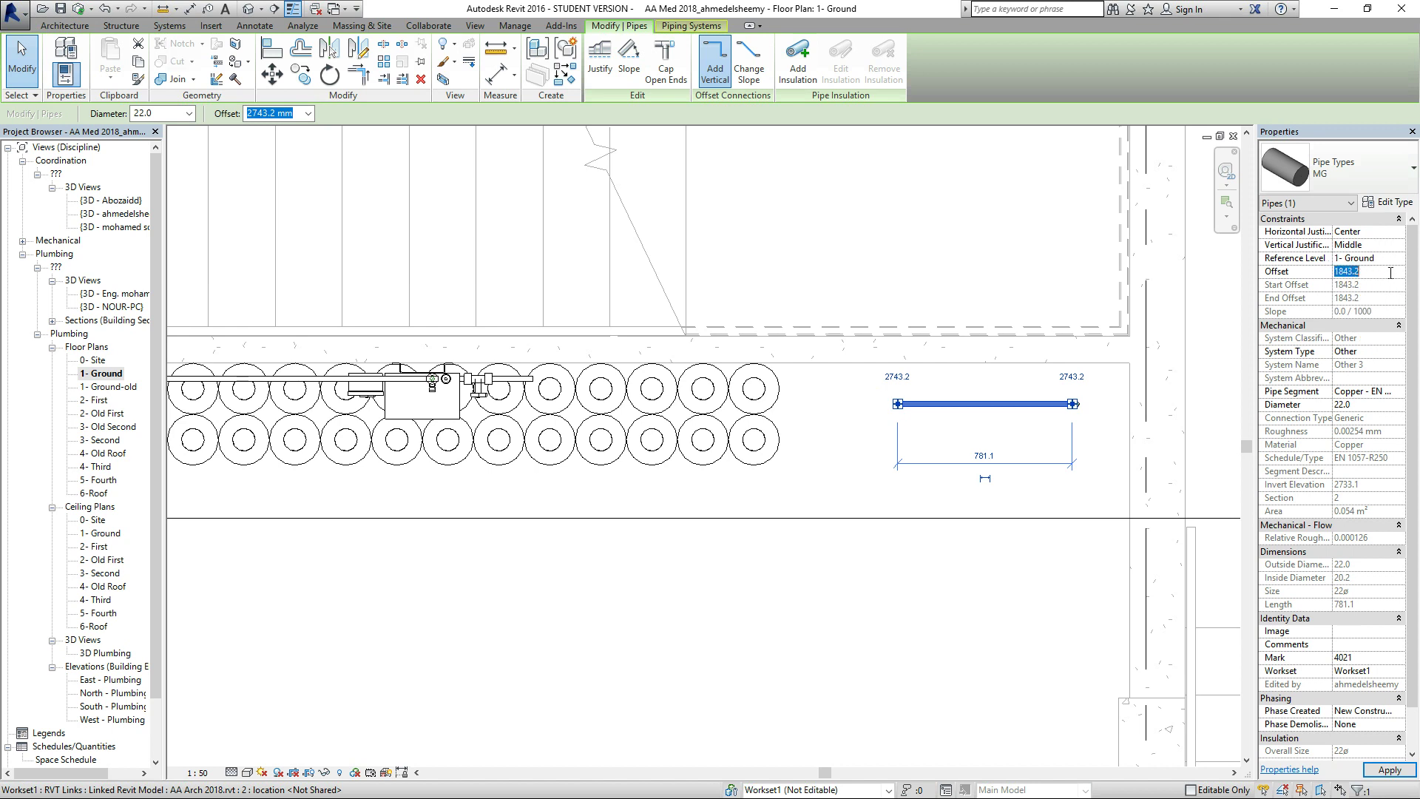
pyautogui.write('4200')
pyautogui.press('Return')
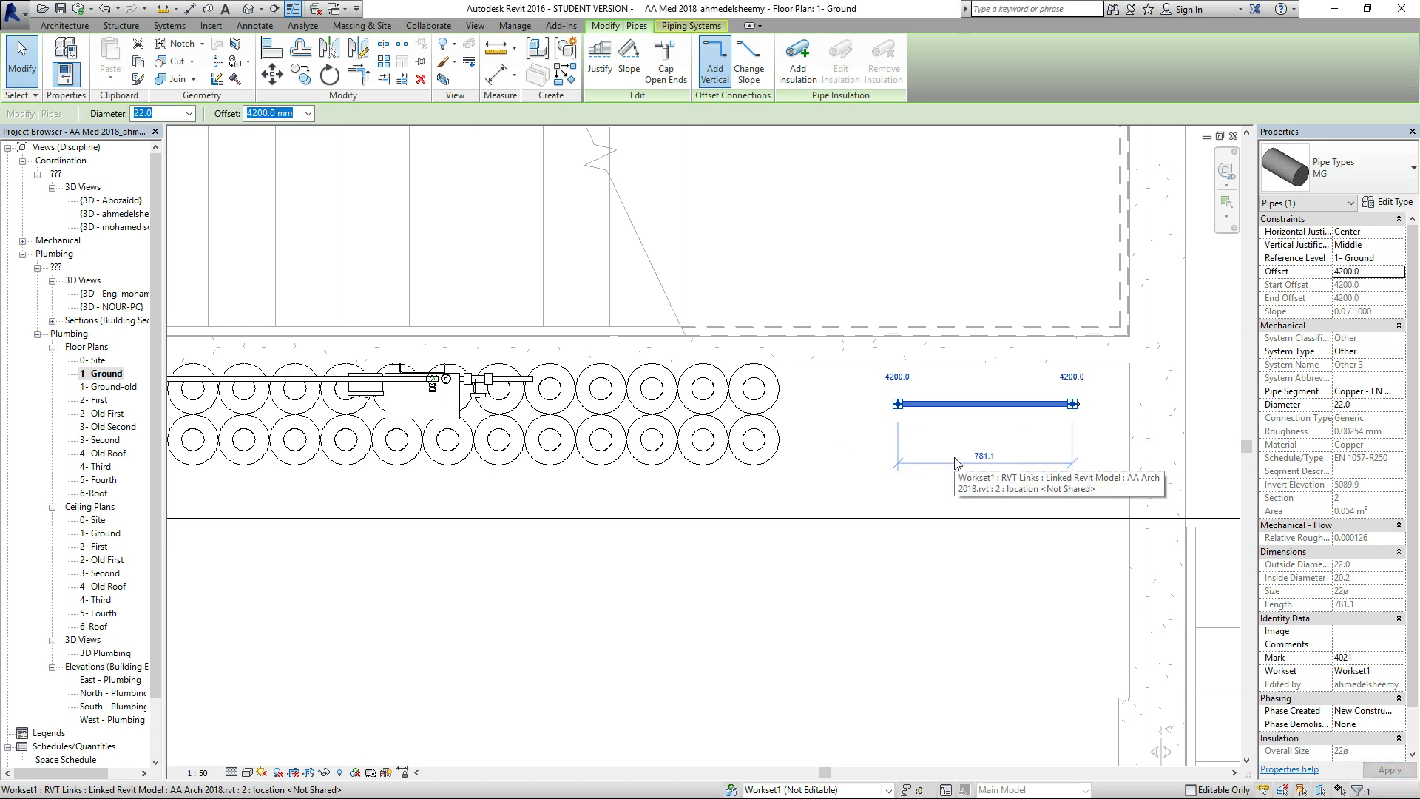
# Align the incoming pipe in plan with the centreline of the manifold's tee and horizontal pipe.
pyautogui.scroll(-1, 1069, 492)
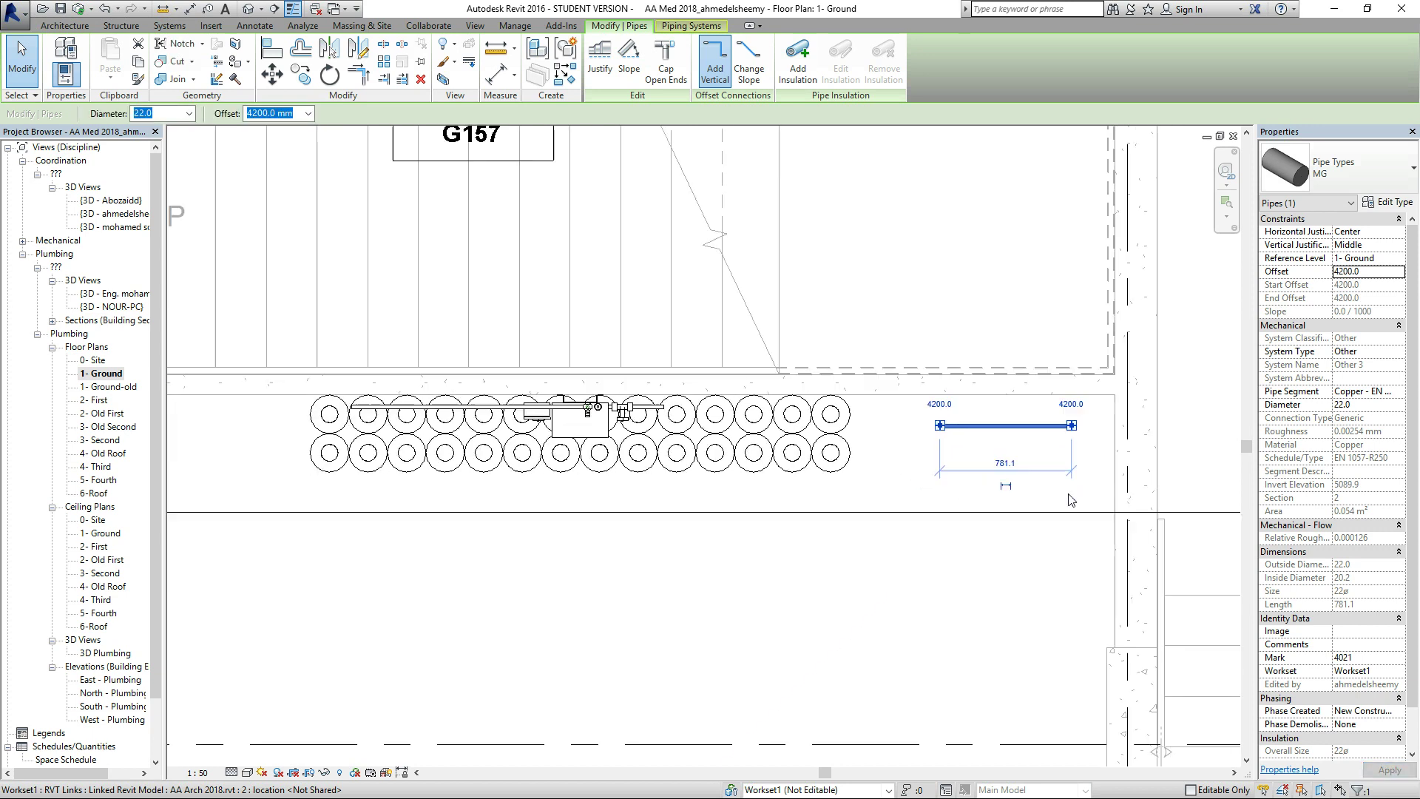
pyautogui.click(956, 542)
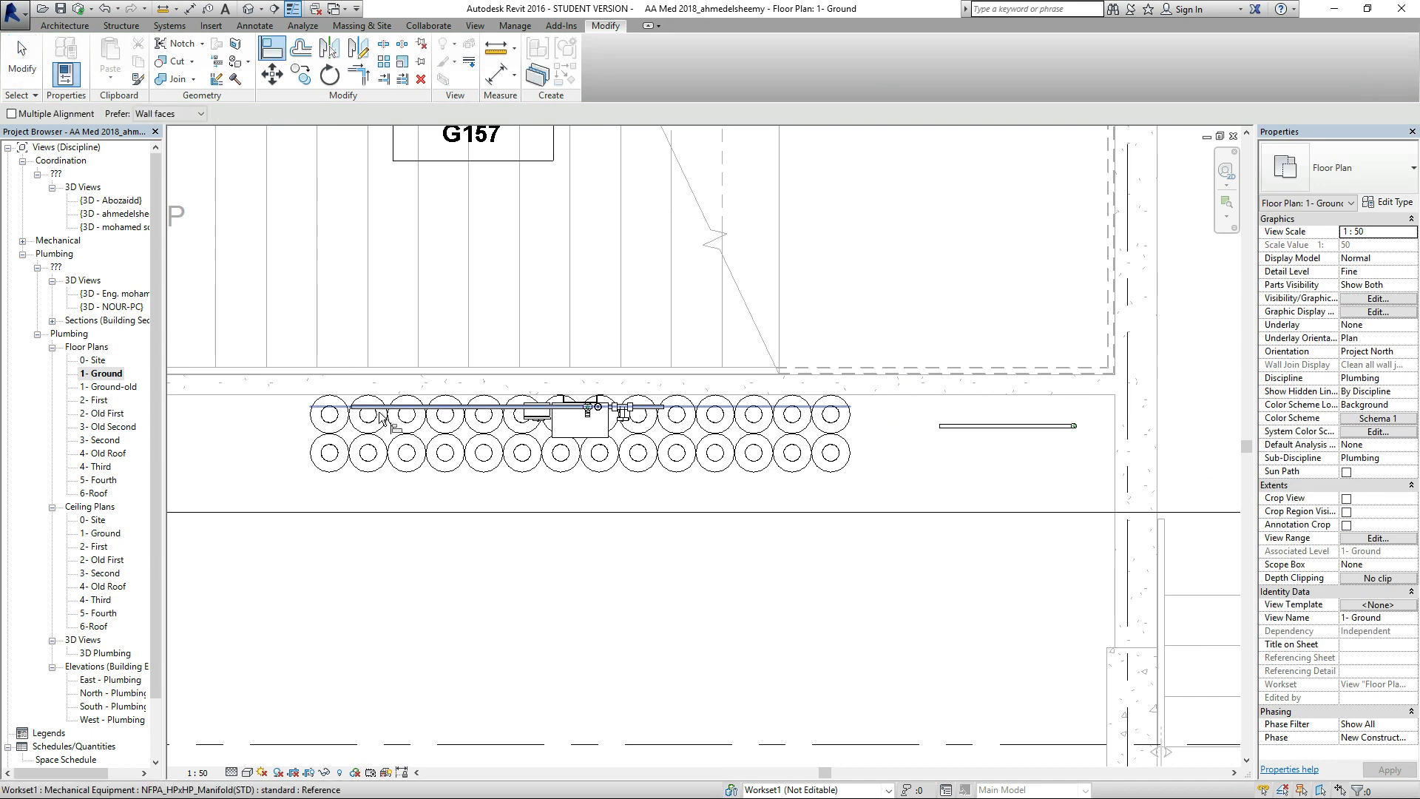
pyautogui.scroll(5, 381, 417)
pyautogui.scroll(-1, 347, 403)
pyautogui.scroll(-4, 347, 403)
pyautogui.scroll(-1, 843, 421)
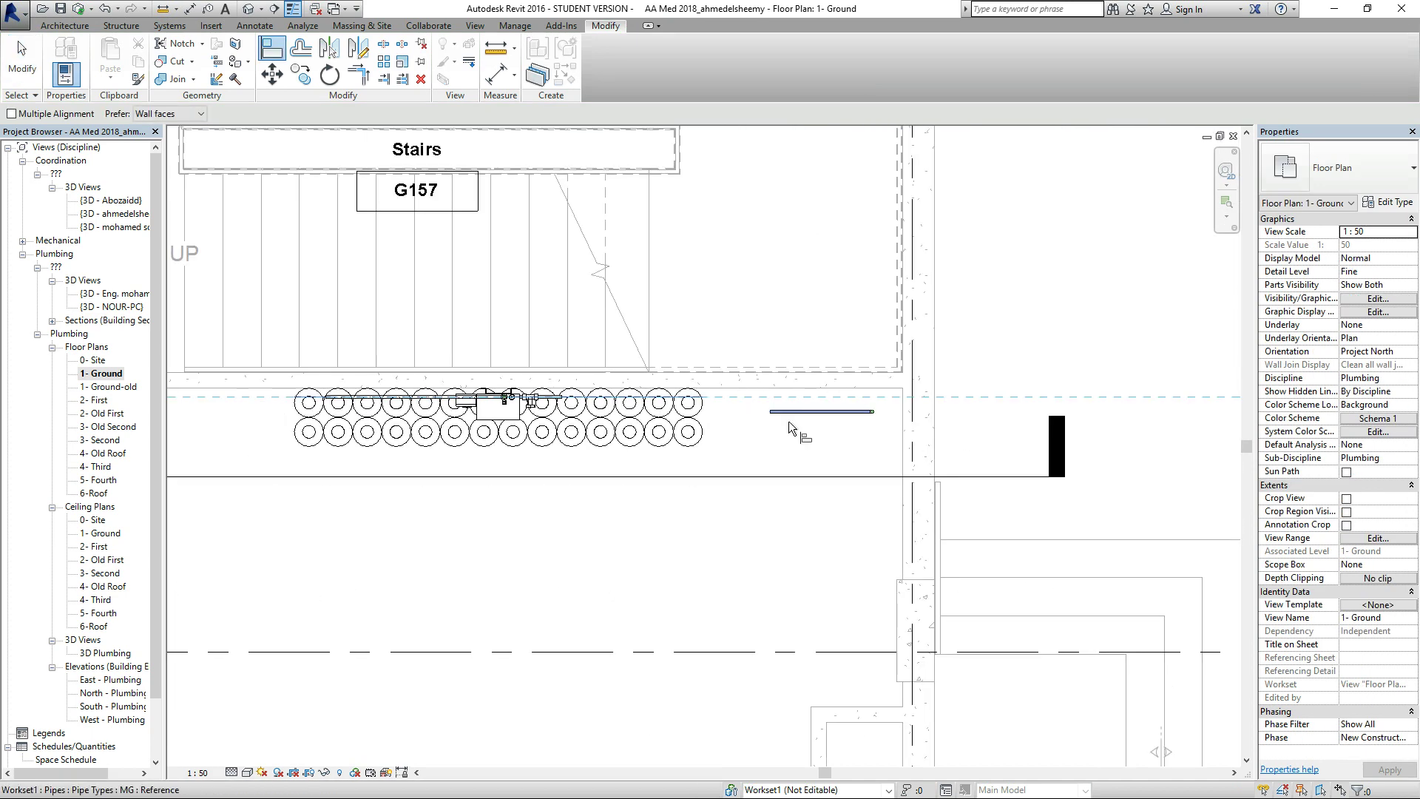
pyautogui.scroll(3, 735, 438)
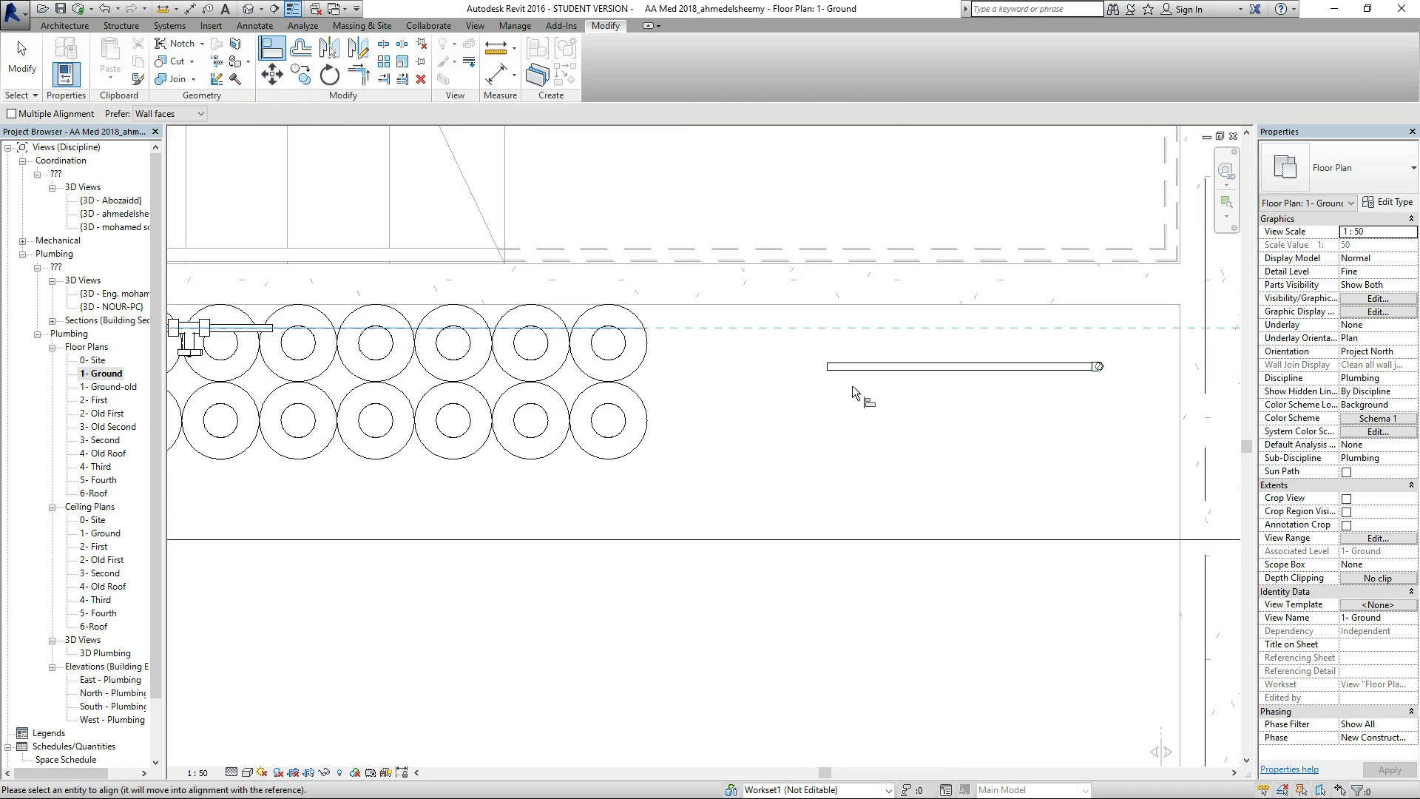
pyautogui.click(891, 366)
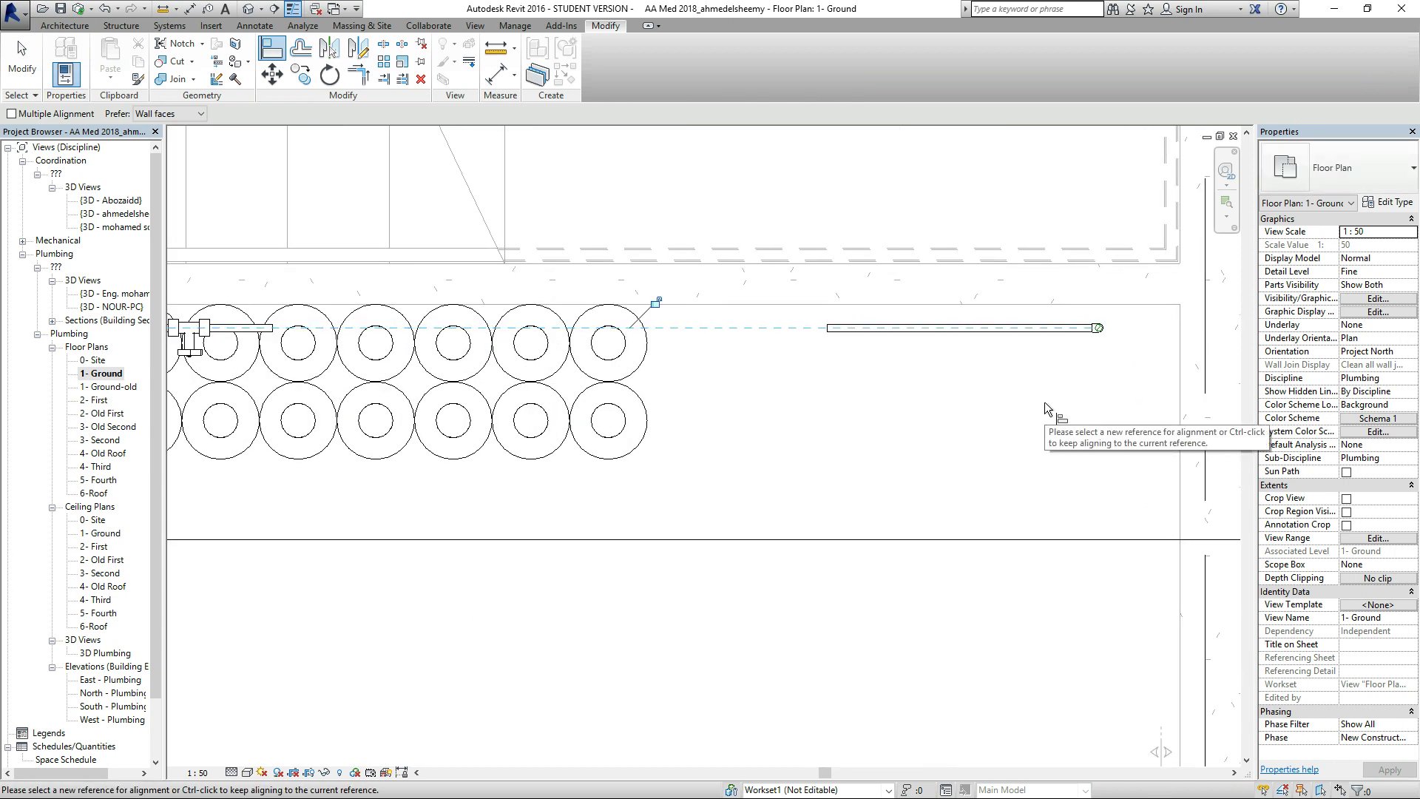
pyautogui.press('Escape')
pyautogui.press('Escape')
# Draw a 22 mm MG pipe at 4200 mm offset from the incoming pipe's open end to the tee above the manifold.
pyautogui.click(903, 343)
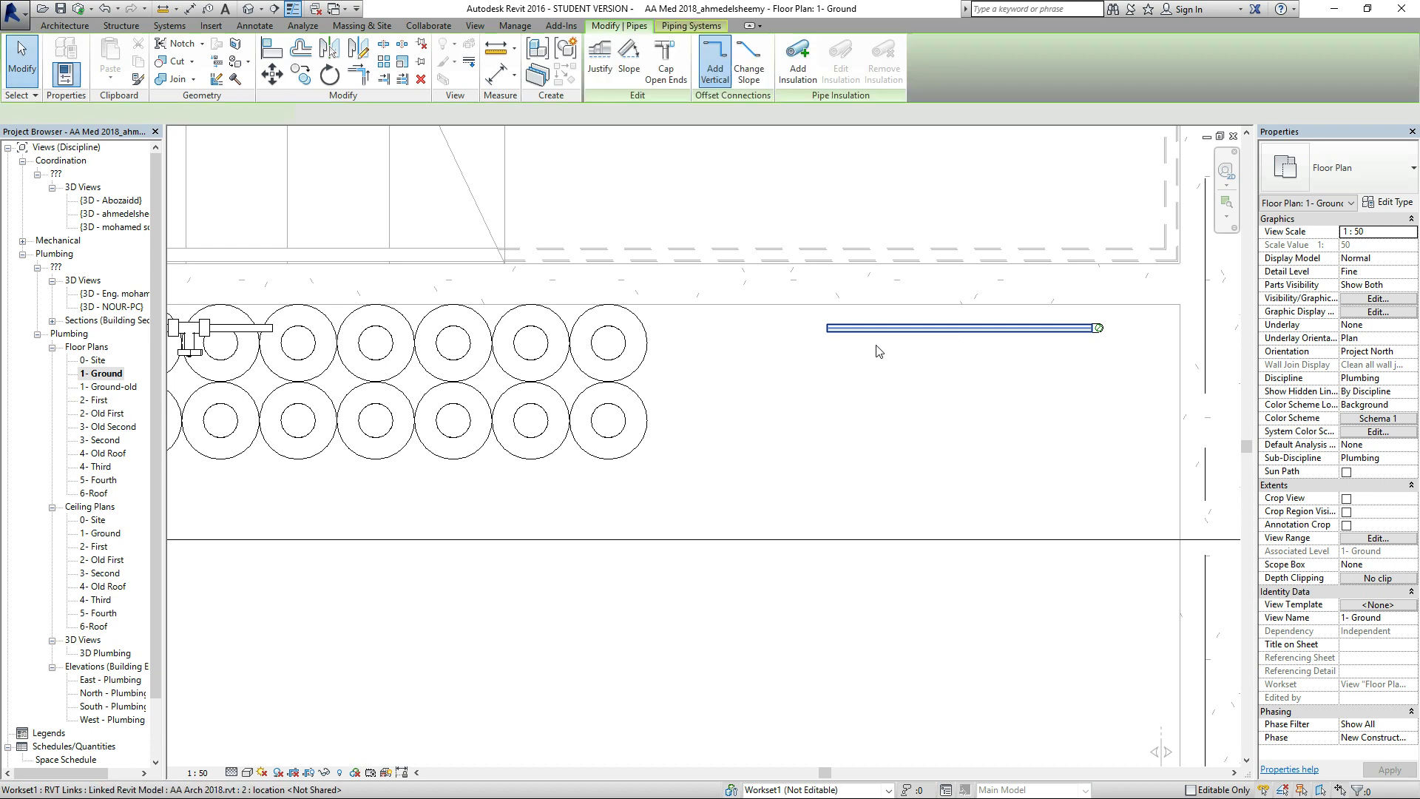
pyautogui.rightClick(830, 337)
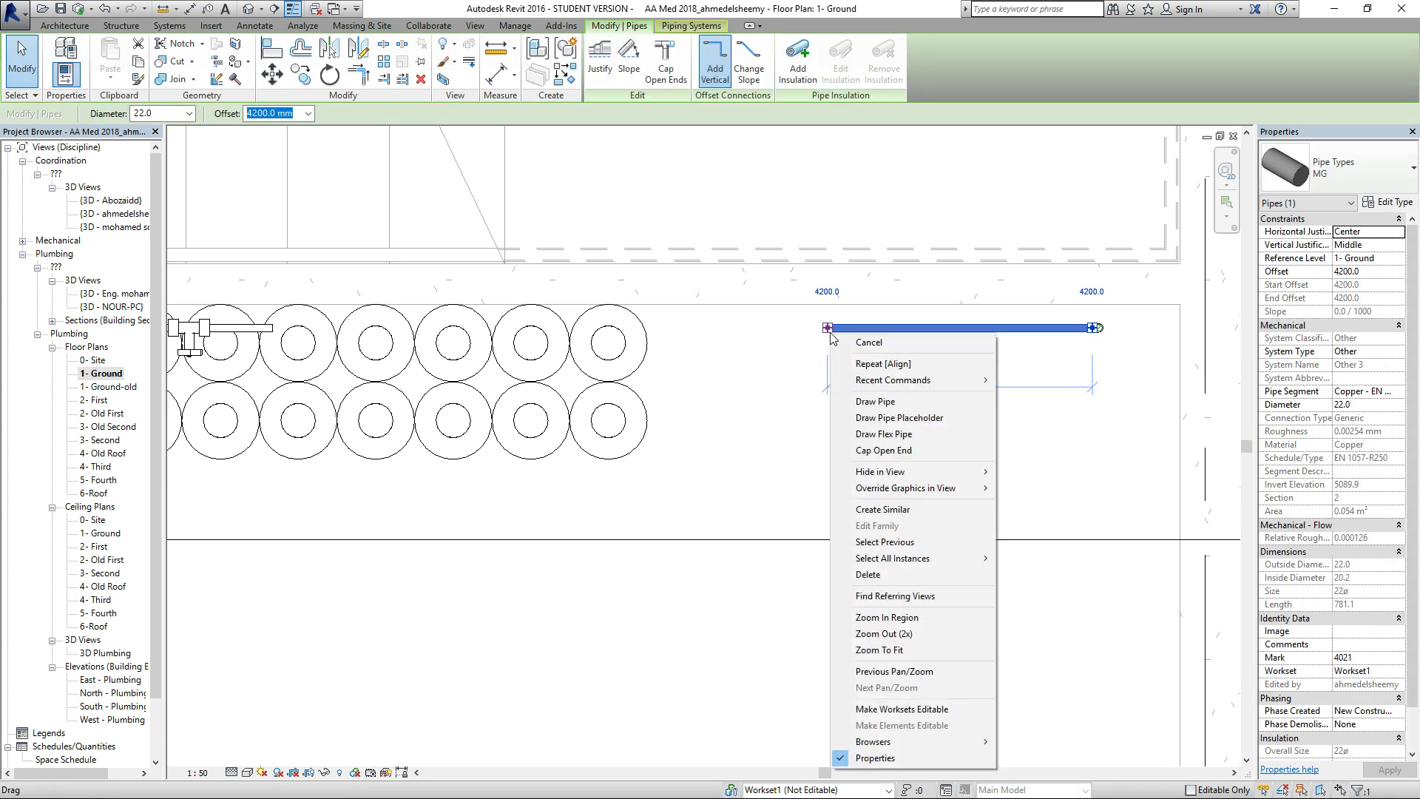
pyautogui.click(877, 401)
pyautogui.scroll(-3, 1006, 385)
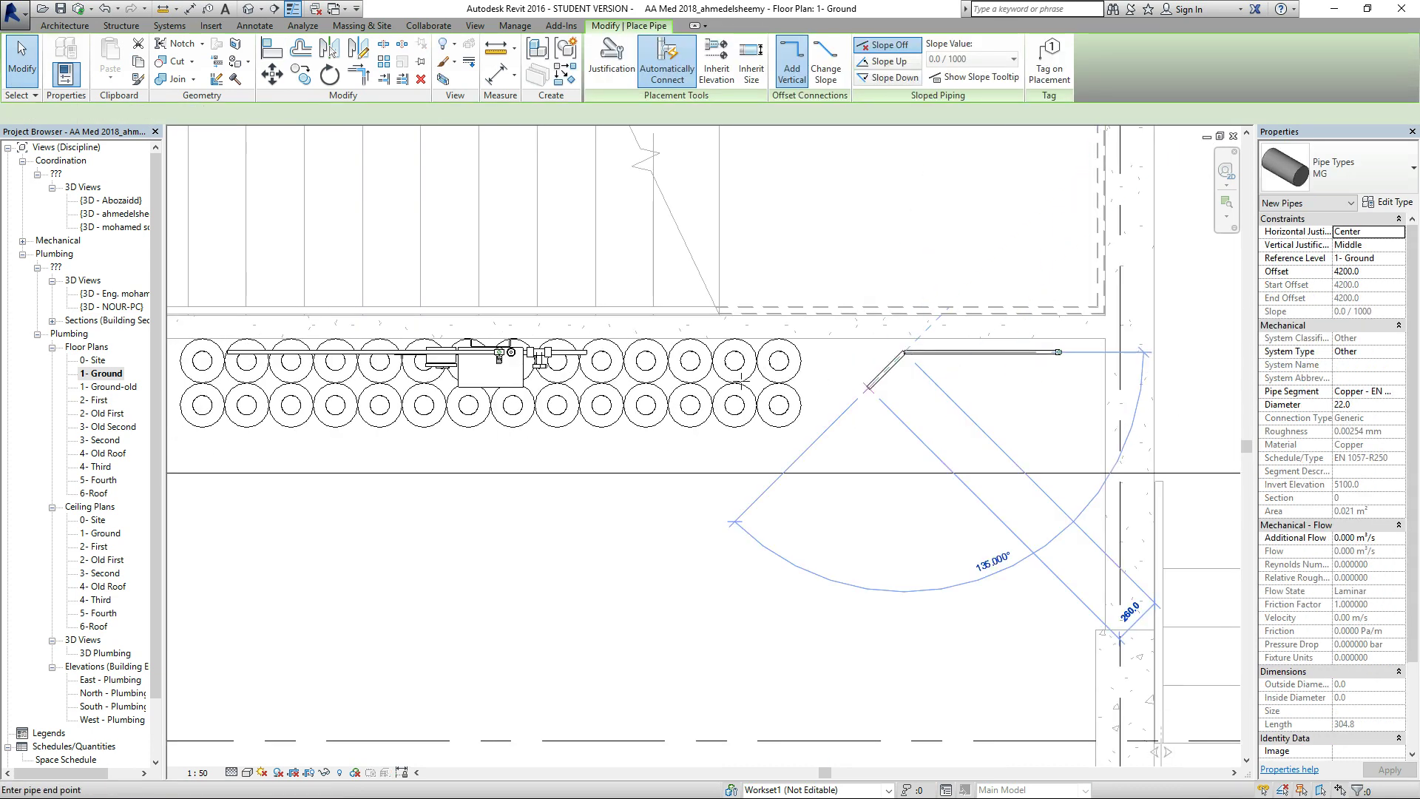
pyautogui.scroll(2, 642, 353)
pyautogui.scroll(5, 395, 350)
pyautogui.click(290, 348)
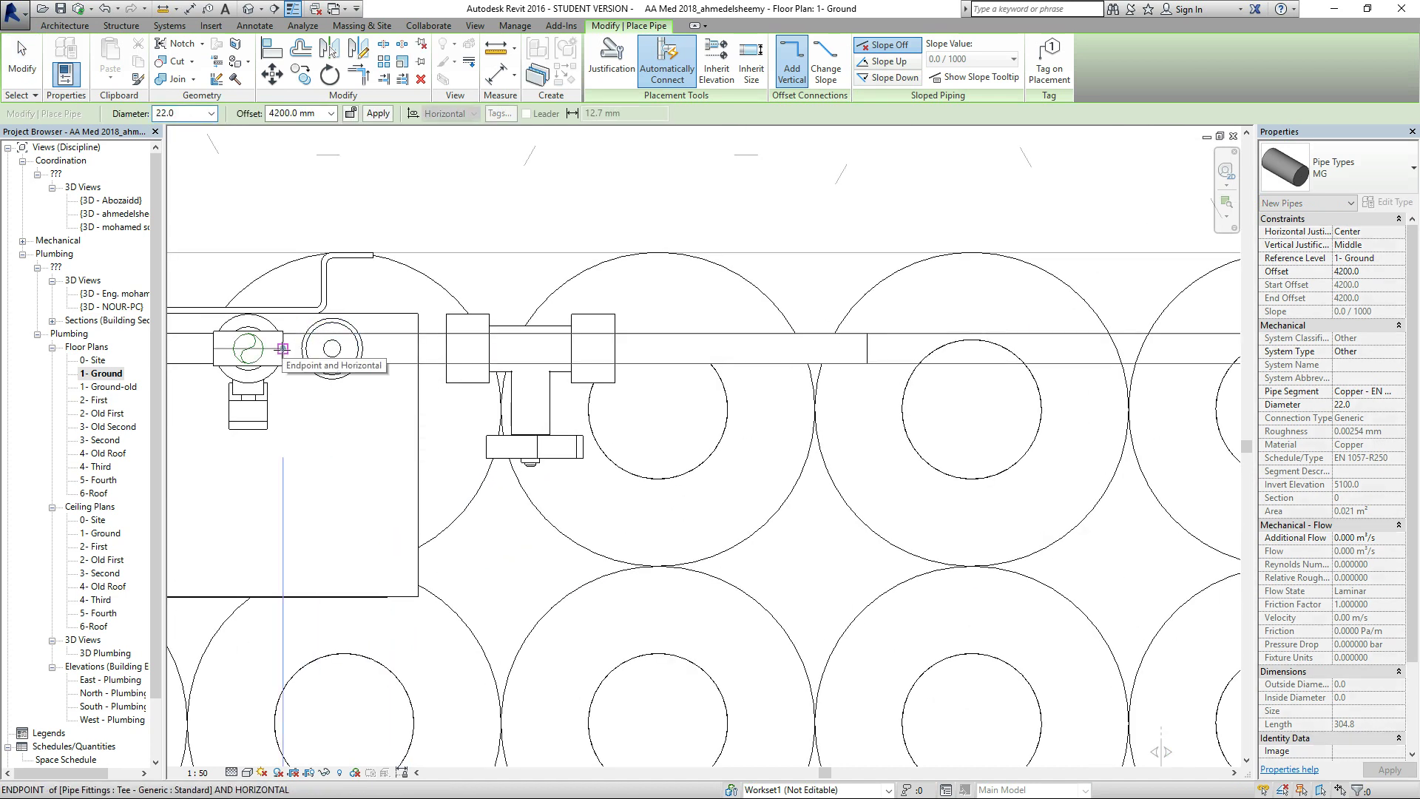
pyautogui.press('Escape')
pyautogui.press('Escape')
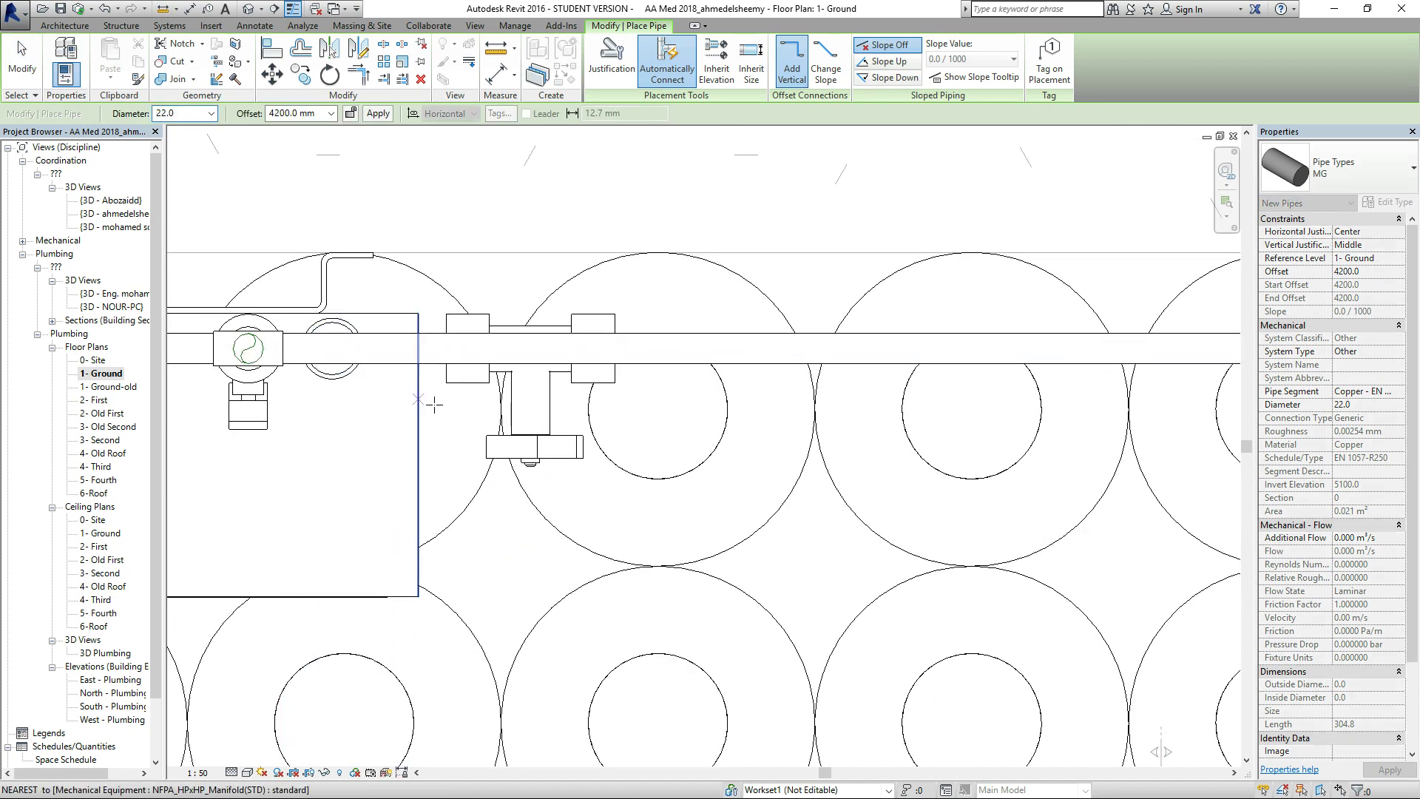
# Select the connected pipe run through the tee to check that the incoming pipe is joined to it, and clear the selection.
pyautogui.scroll(-5, 975, 533)
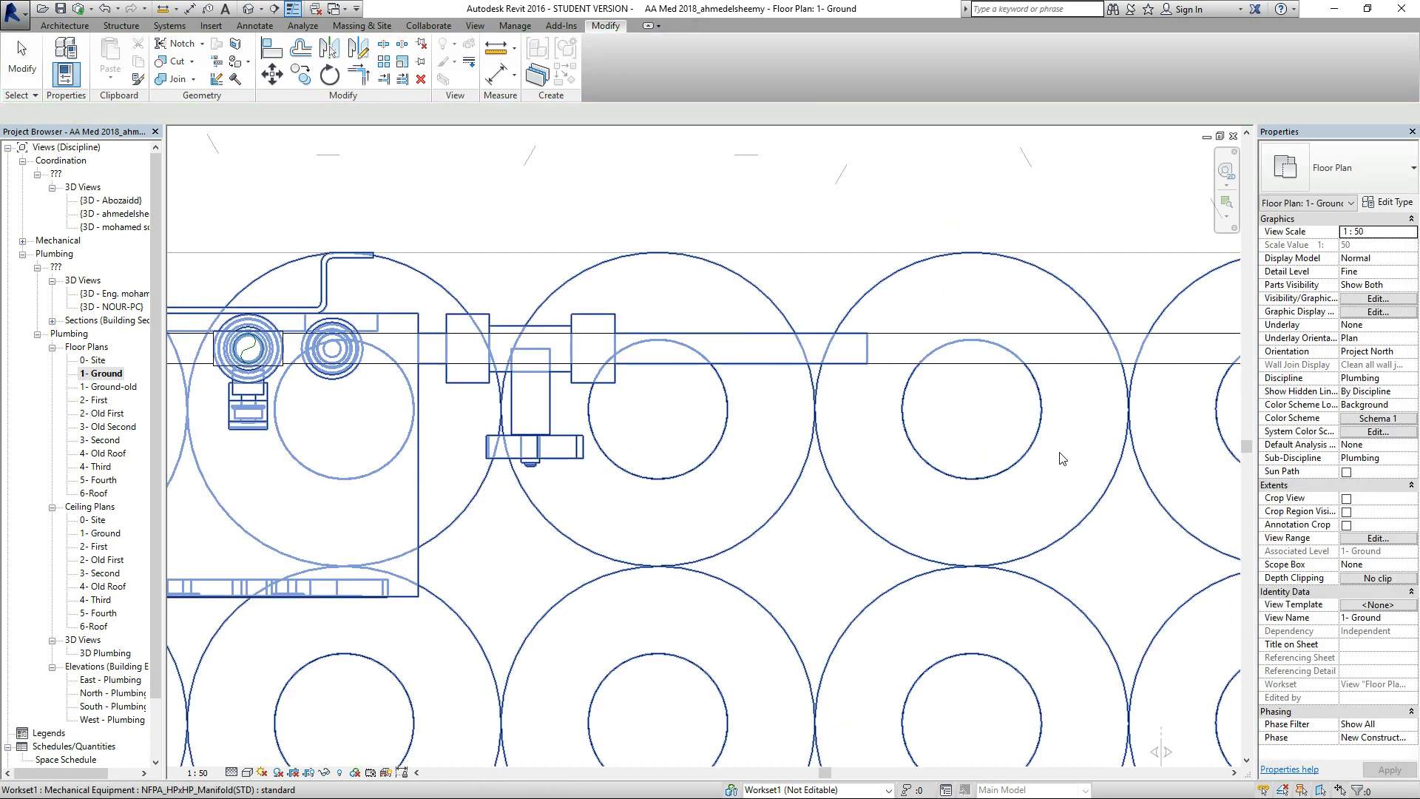
pyautogui.scroll(-4, 641, 399)
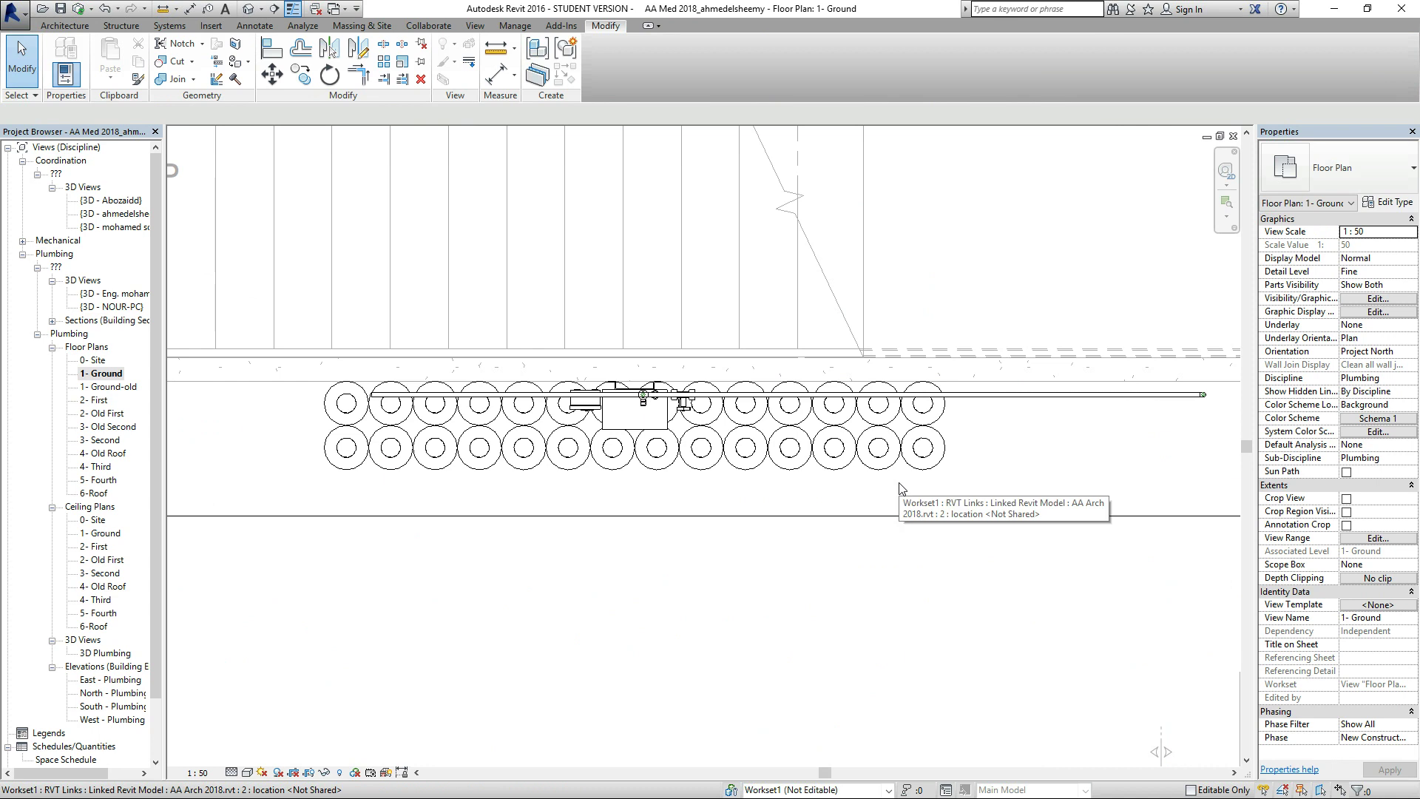
pyautogui.click(1151, 405)
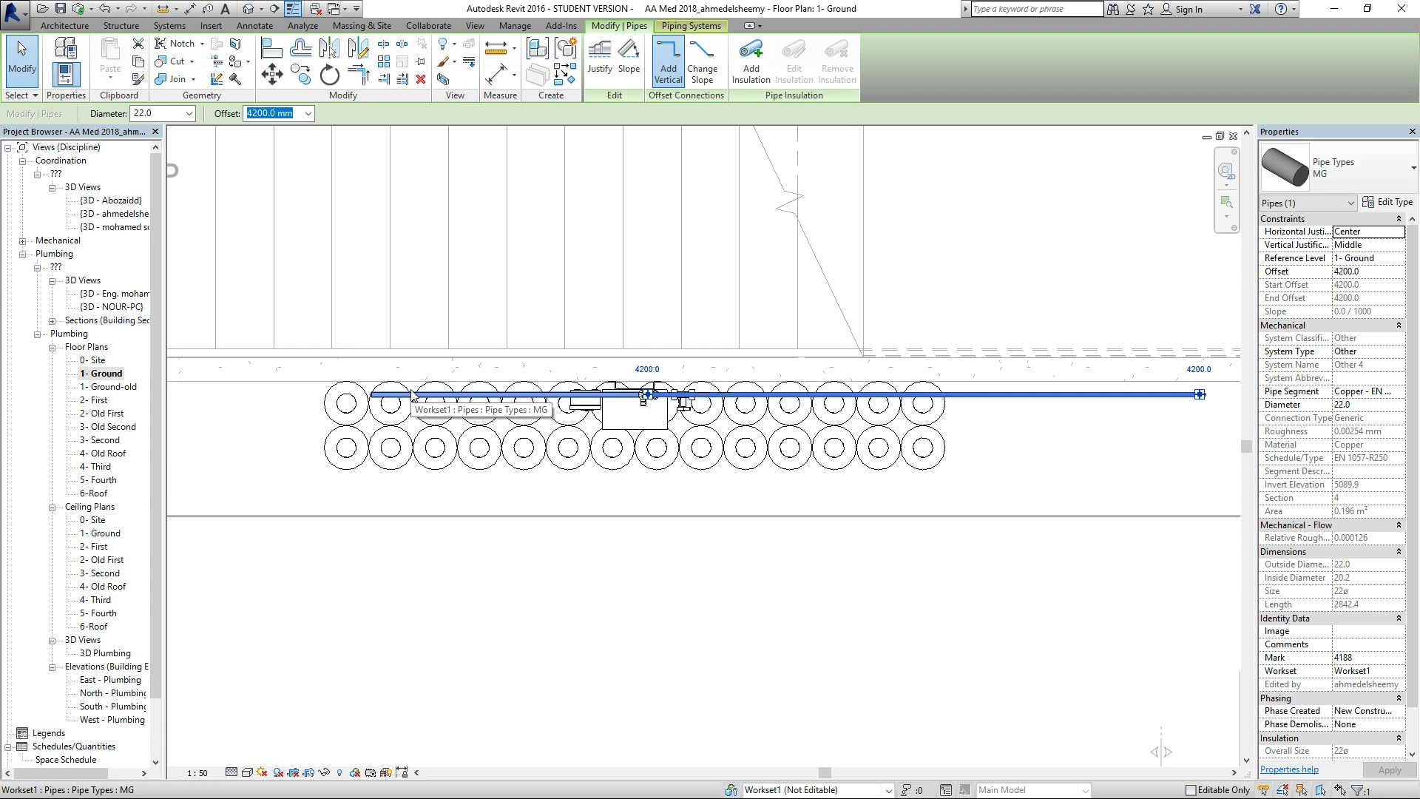
pyautogui.press('Tab')
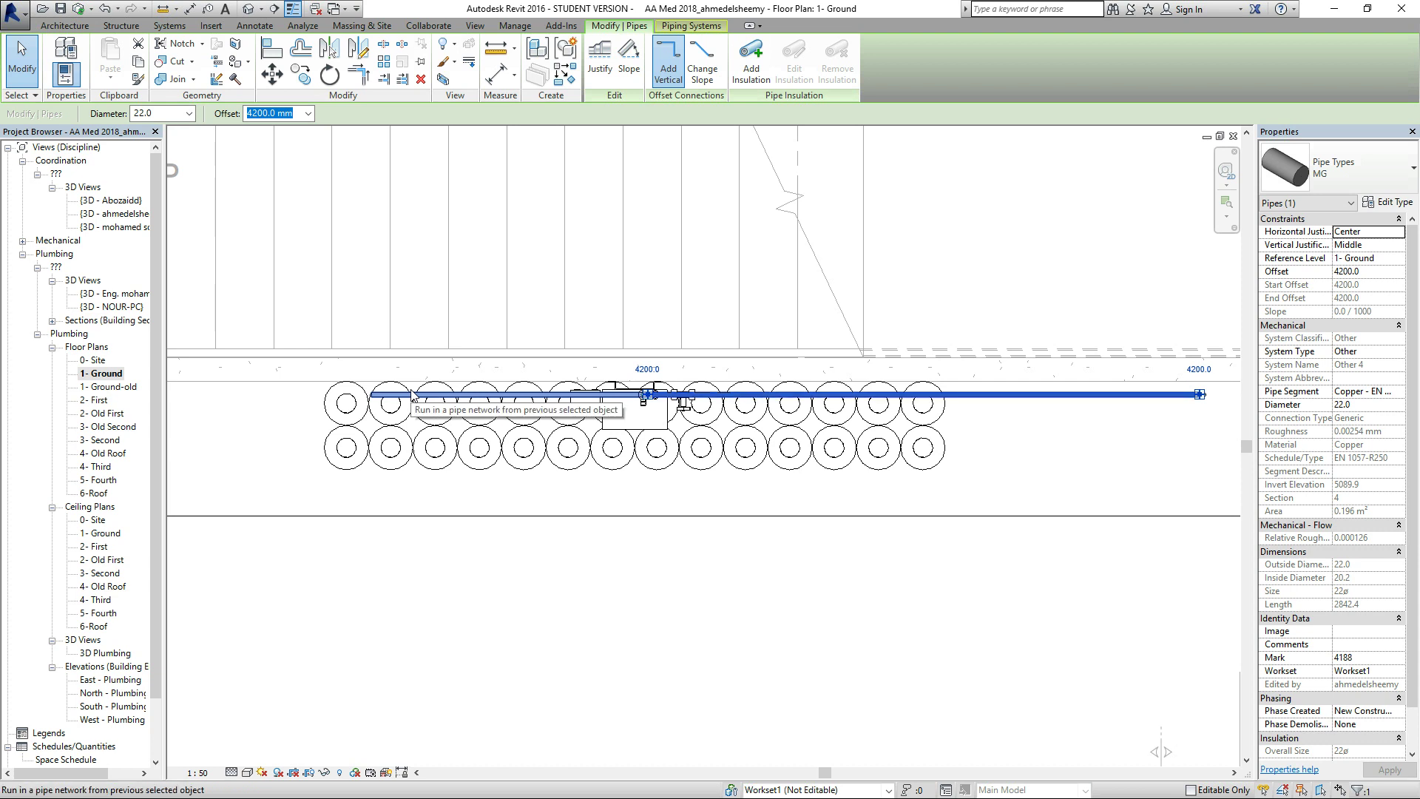
pyautogui.click(412, 394)
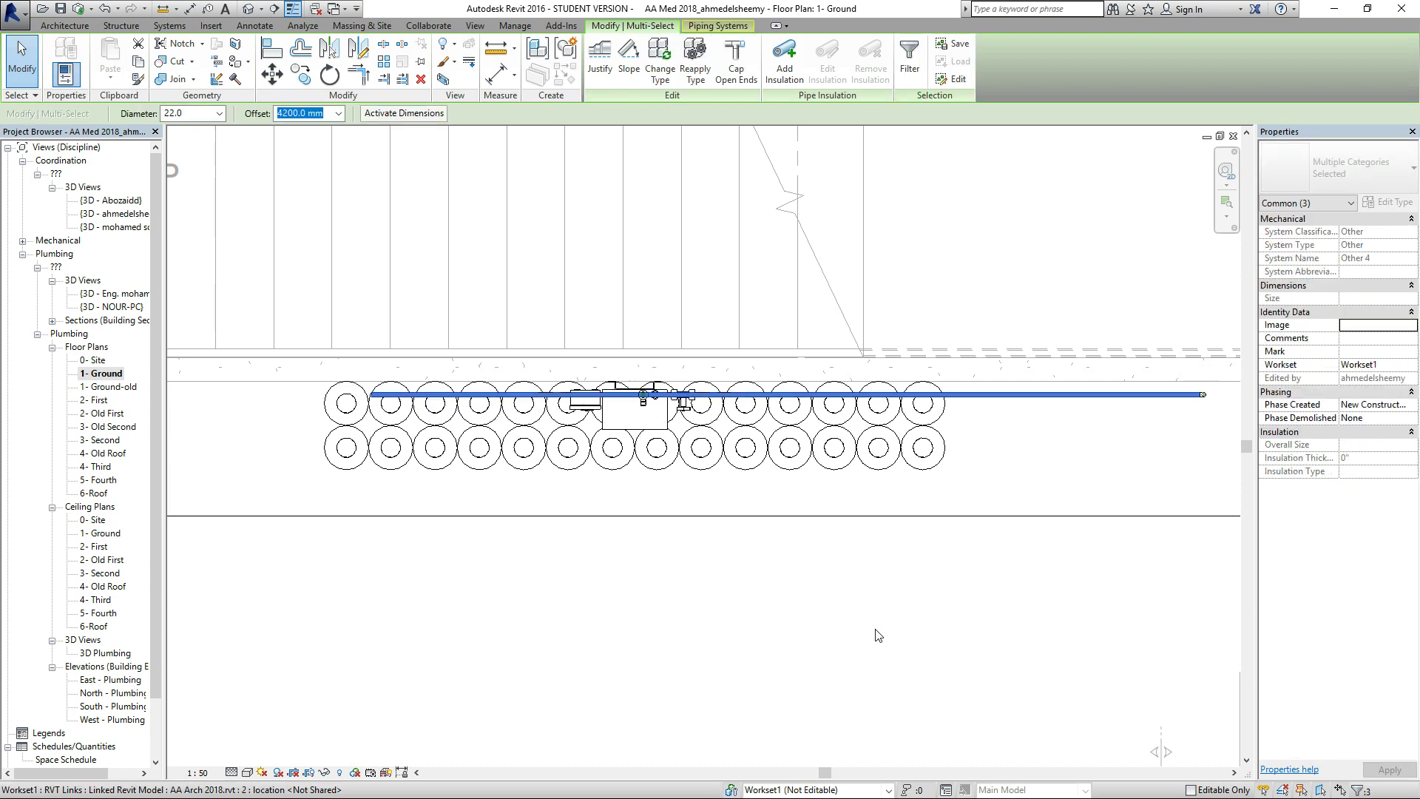
pyautogui.scroll(5, 658, 399)
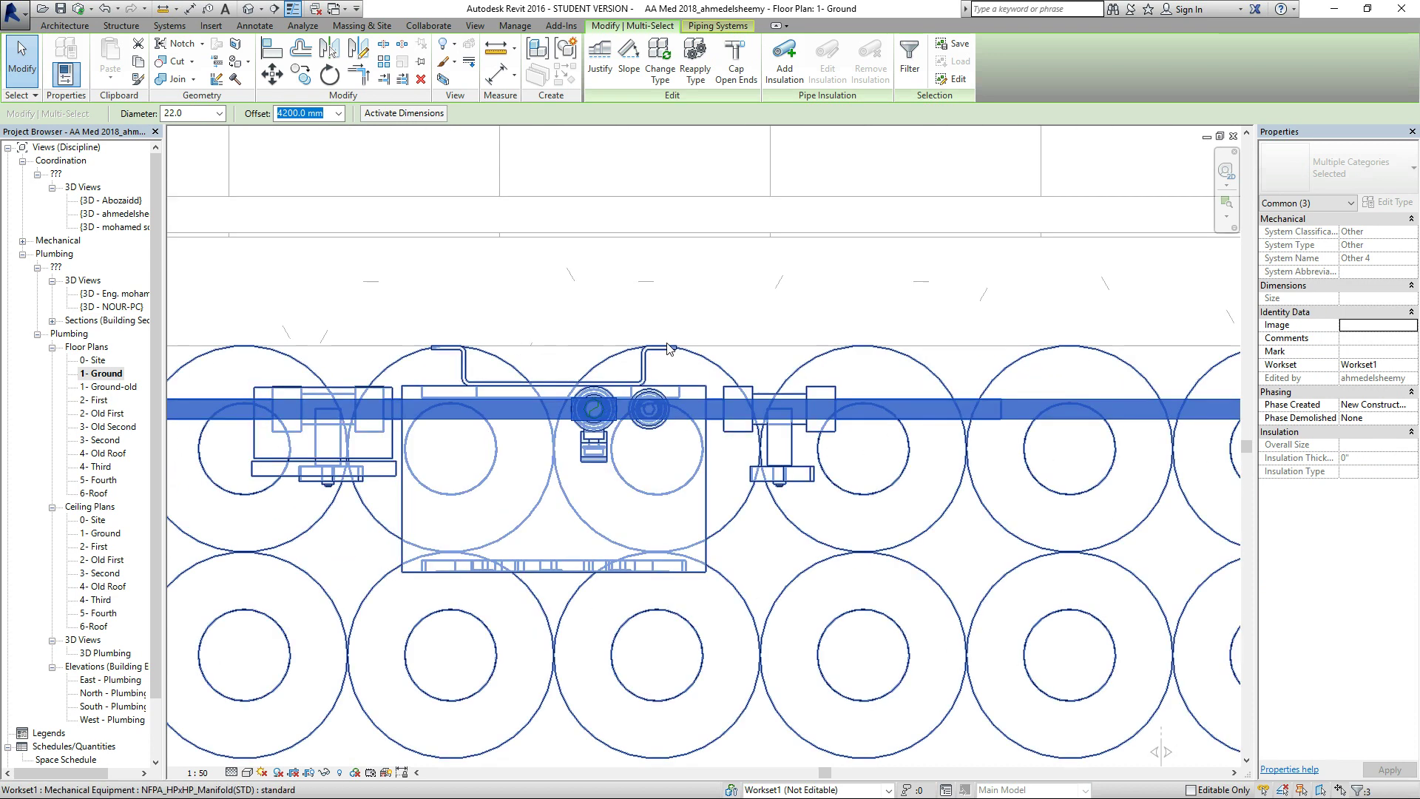
pyautogui.scroll(1, 714, 360)
pyautogui.press('Escape')
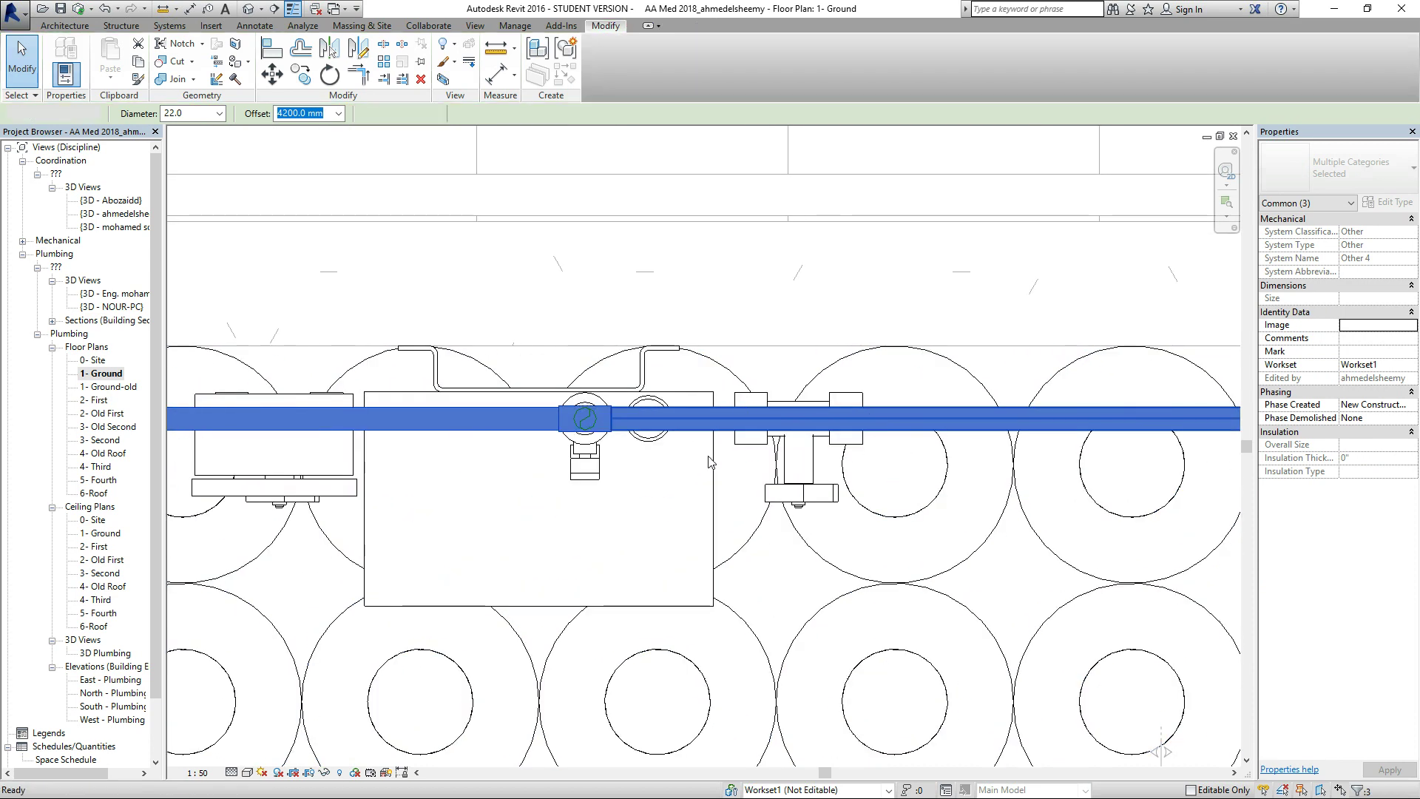
# Pull the incoming pipe's end back from the tee to just beyond the last cylinder.
pyautogui.click(660, 426)
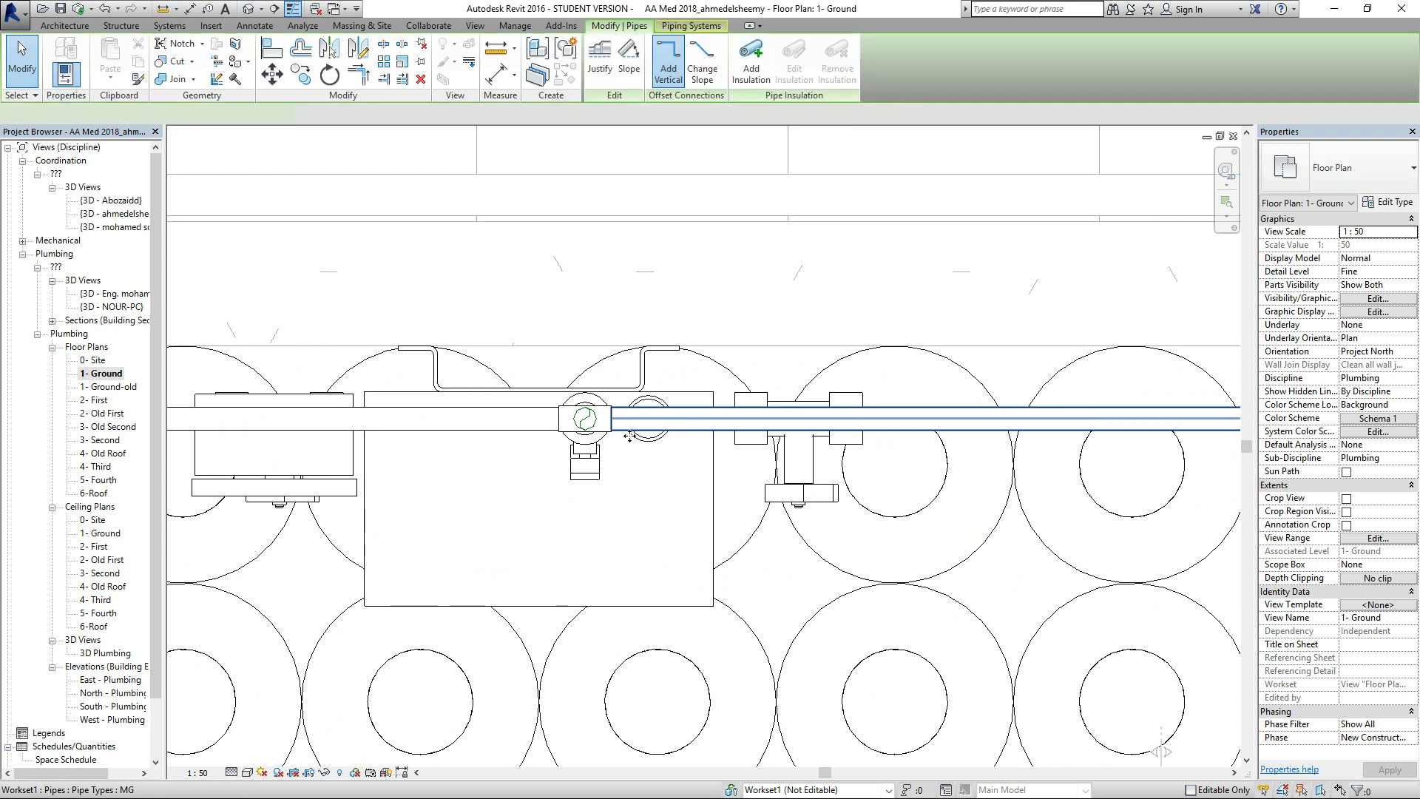
pyautogui.scroll(-2, 605, 437)
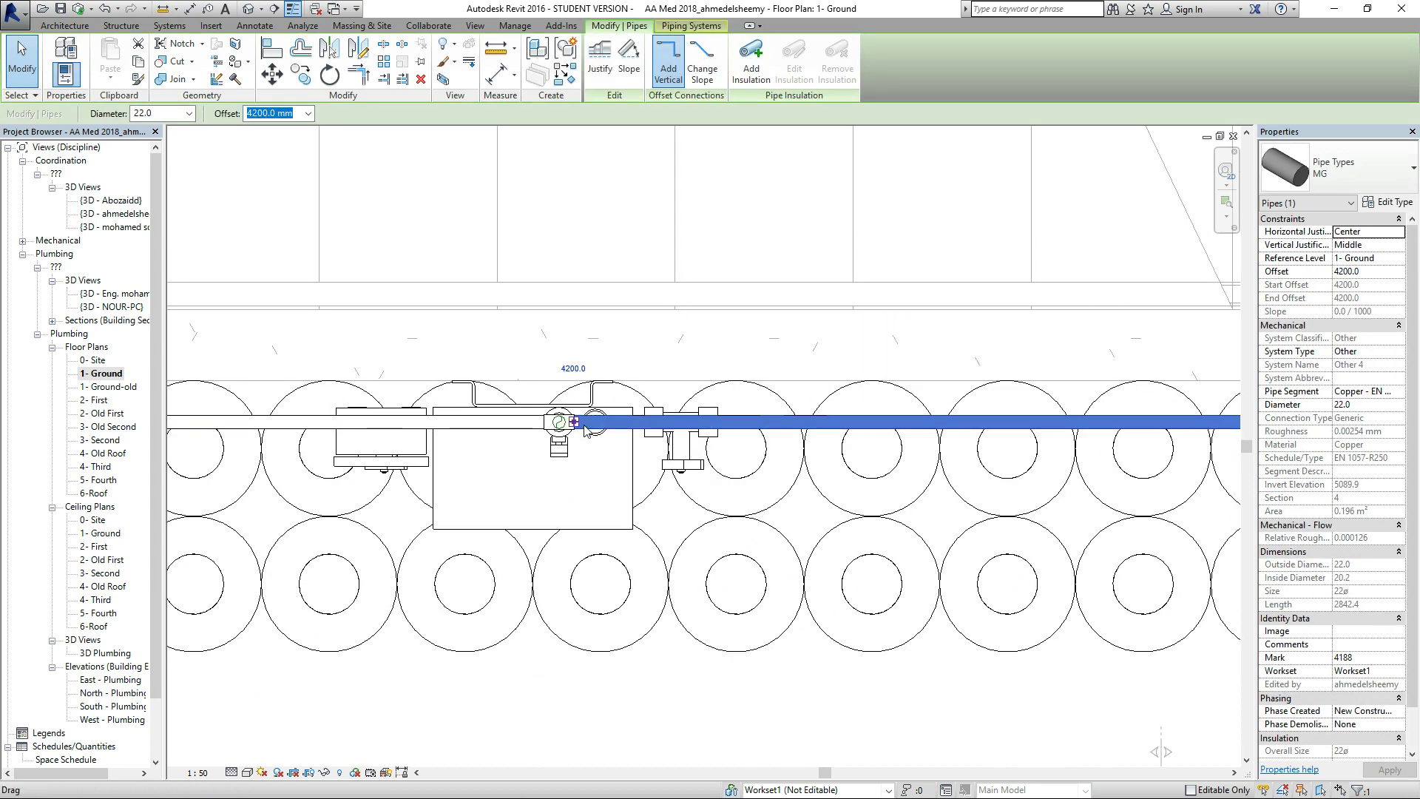
pyautogui.moveTo(574, 428); pyautogui.dragTo(1144, 419)
pyautogui.scroll(-1, 858, 421)
pyautogui.scroll(-1, 856, 420)
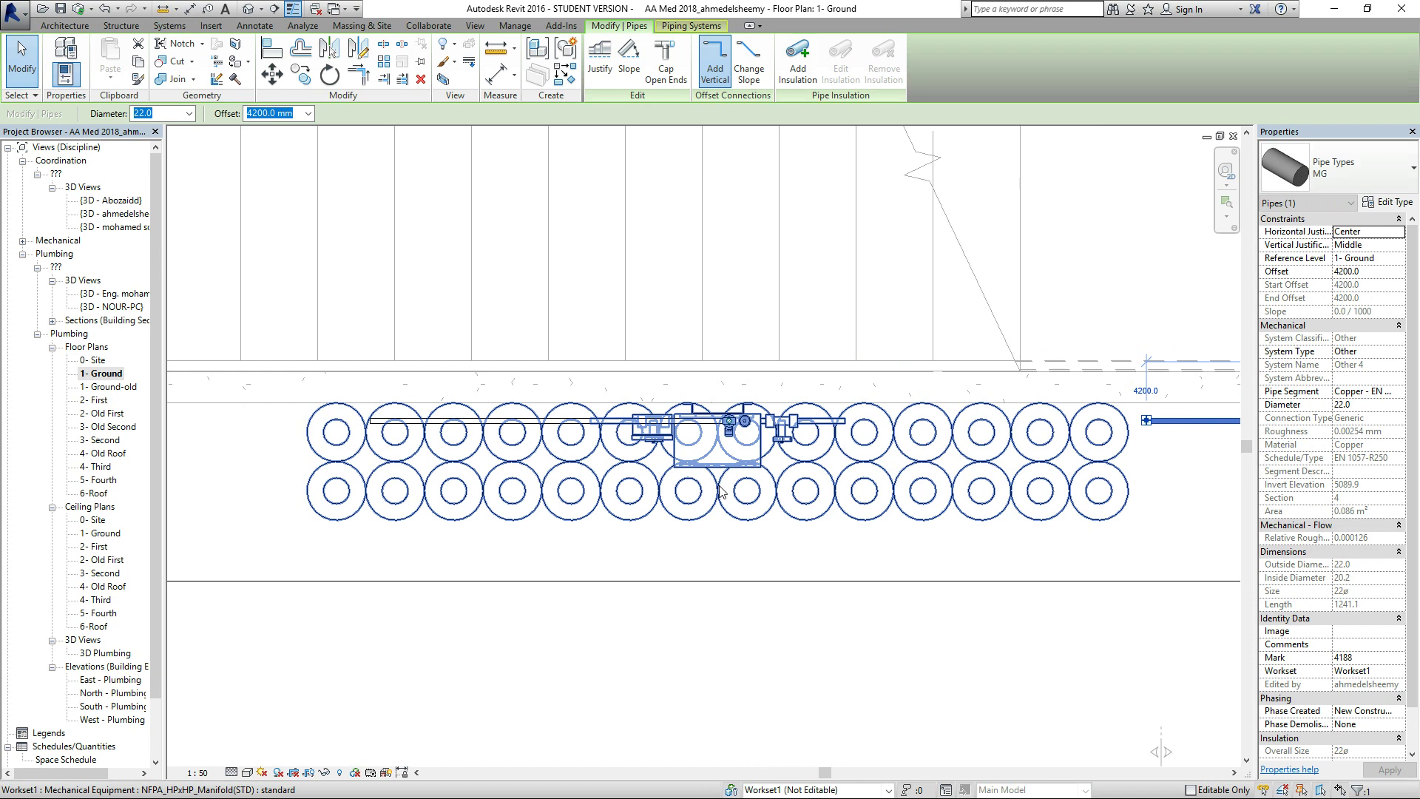
pyautogui.click(751, 397)
# Join the tee's open branch to the shortened incoming pipe with Connect Into.
pyautogui.scroll(2, 749, 401)
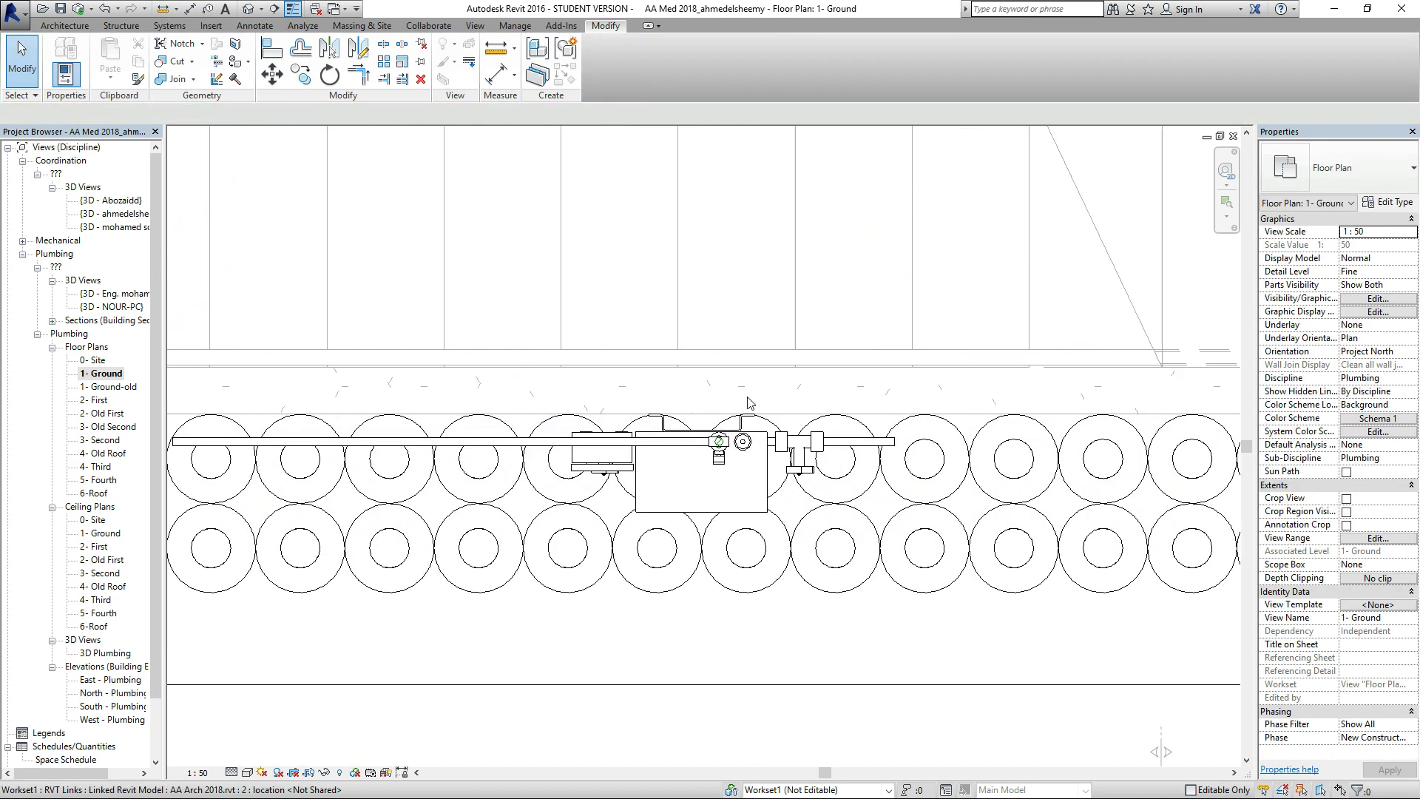
pyautogui.click(733, 446)
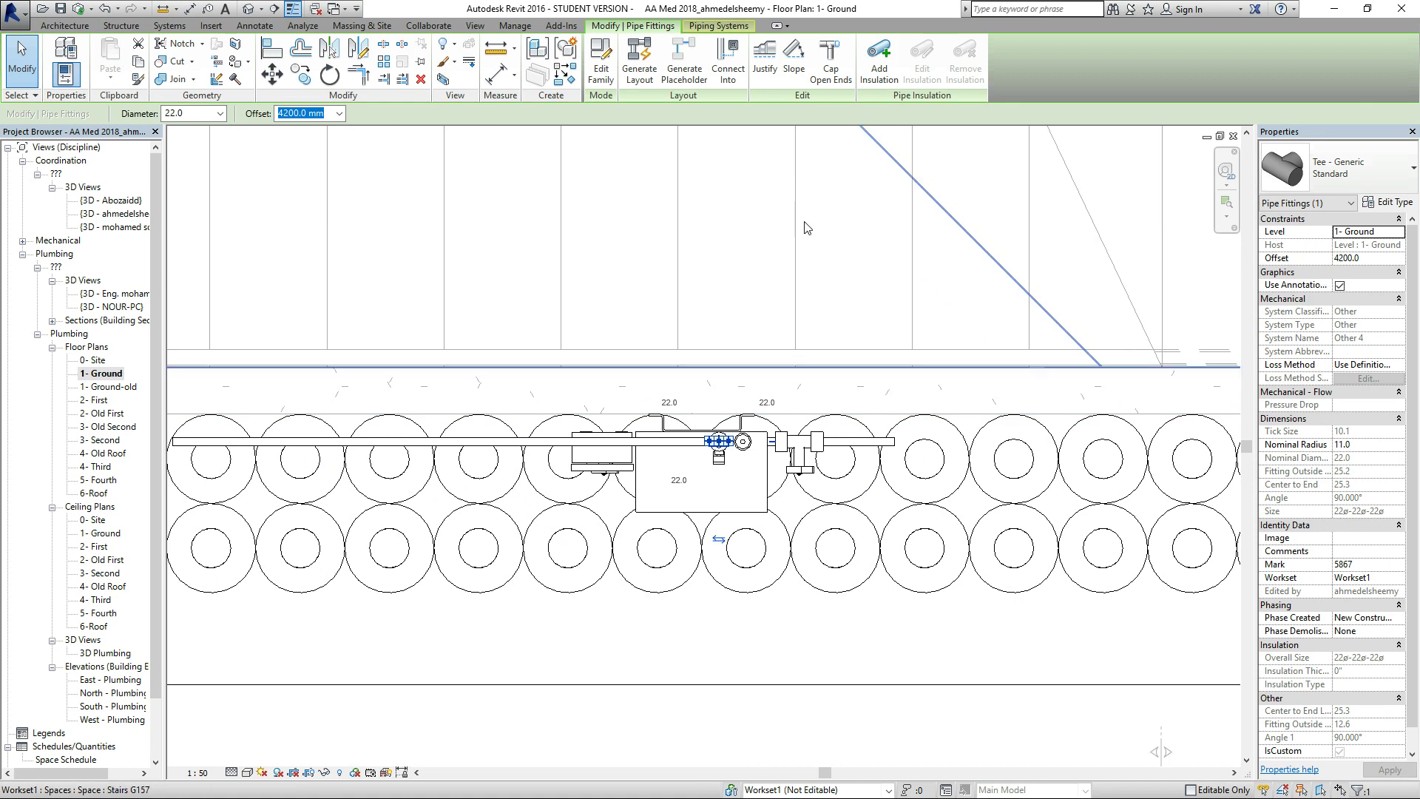
pyautogui.click(728, 63)
pyautogui.scroll(-5, 404, 307)
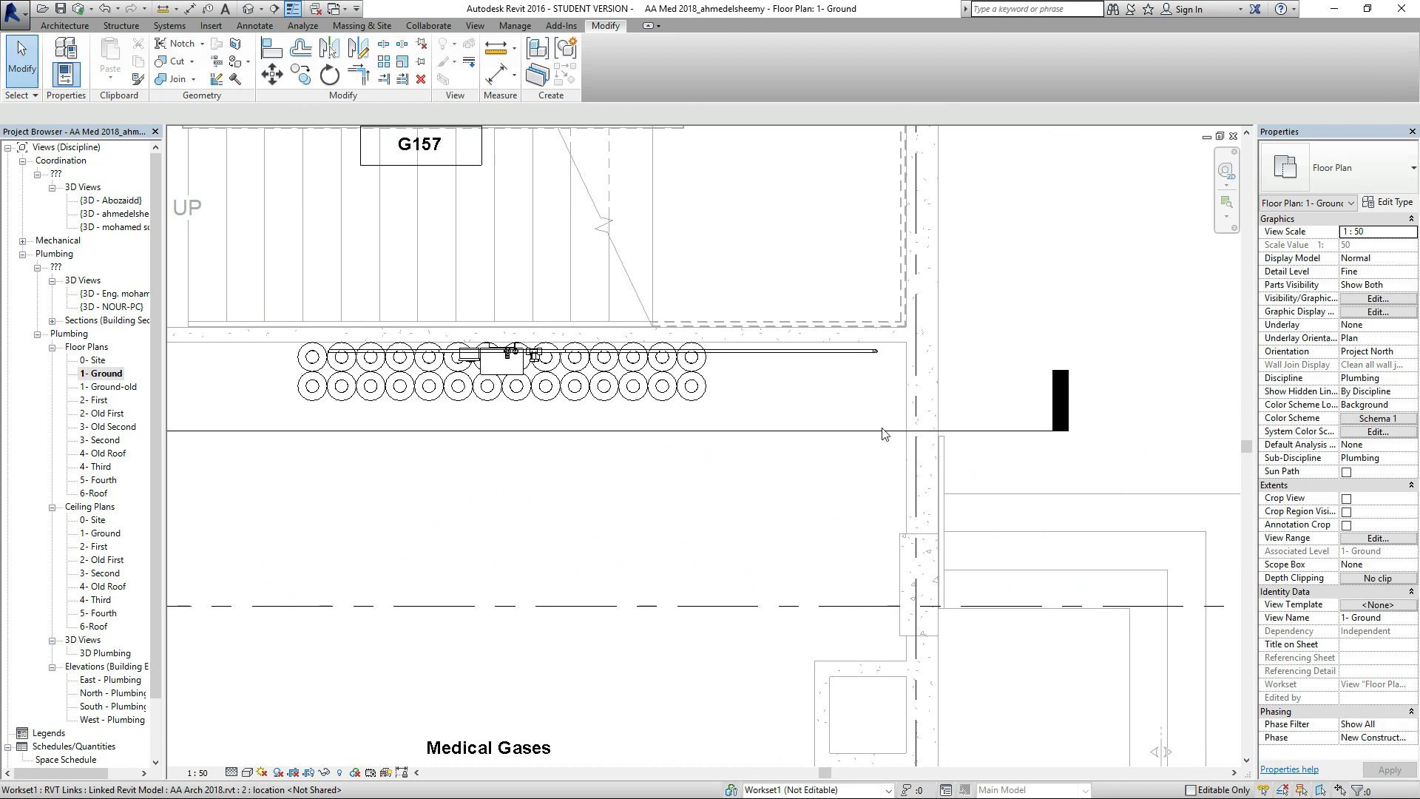
# Examine the medical gas pipe routes across the ground floor plan, from the Medical Gases room to the treatment rooms and the other zones.
pyautogui.scroll(-2, 991, 388)
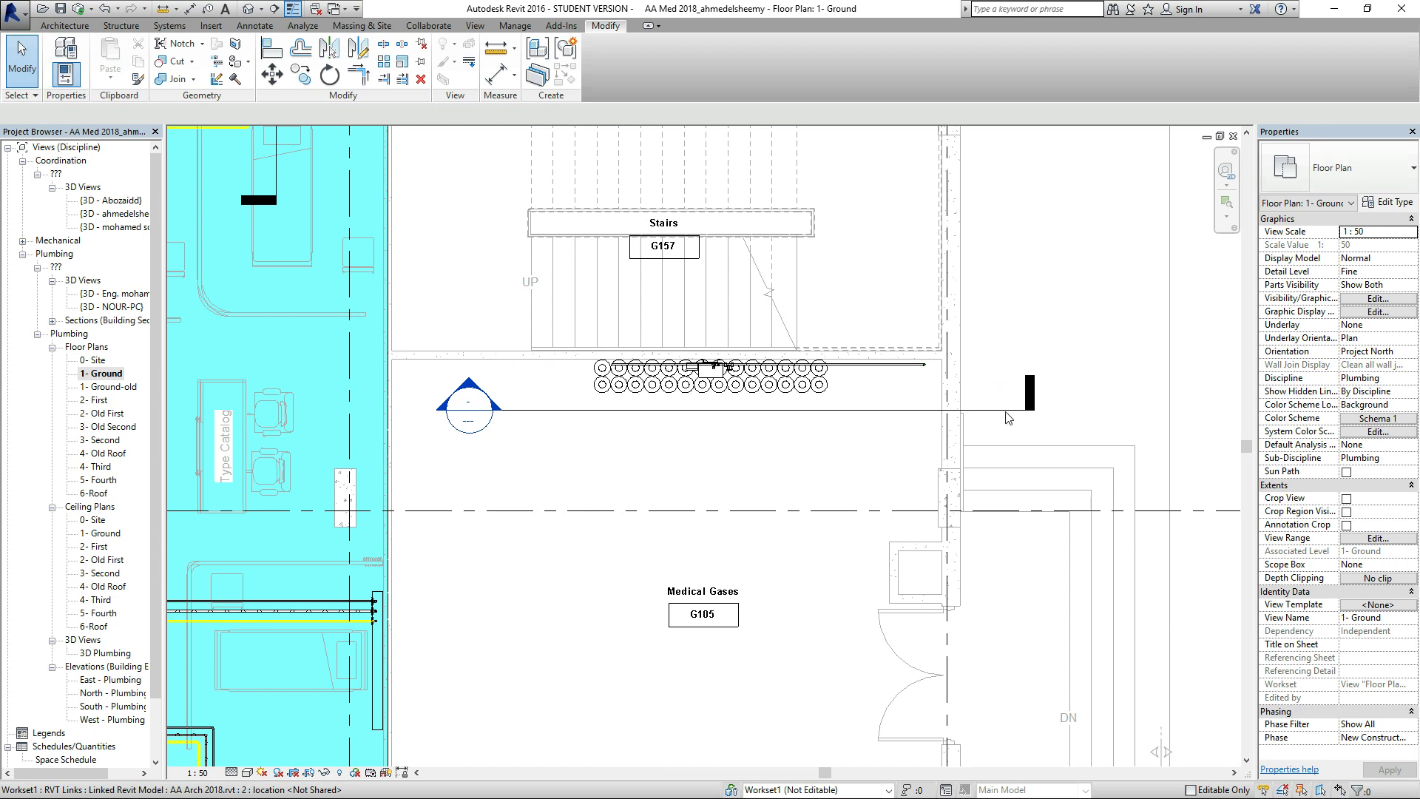
pyautogui.scroll(-3, 1007, 368)
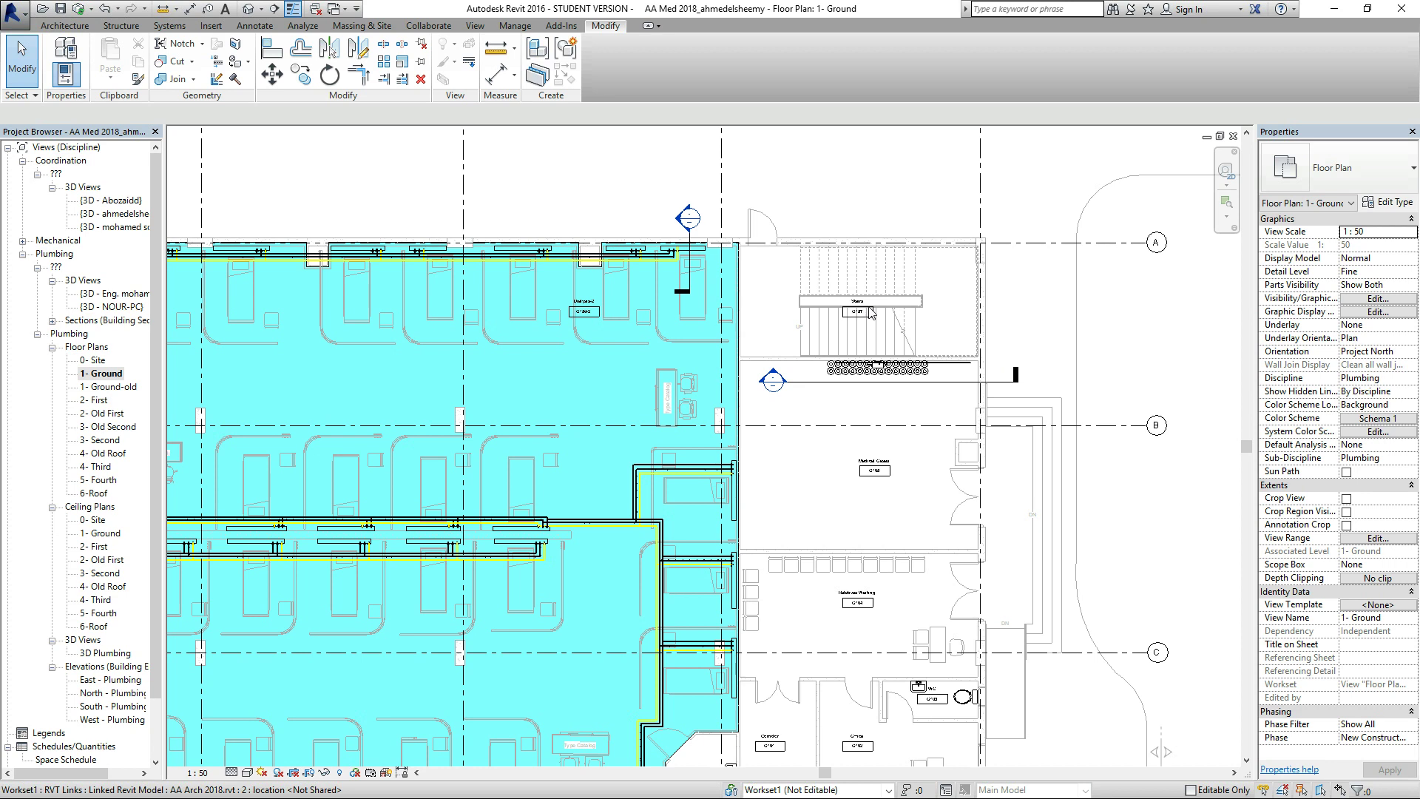
pyautogui.scroll(3, 832, 370)
pyautogui.scroll(3, 833, 373)
pyautogui.scroll(-5, 900, 264)
pyautogui.scroll(-3, 816, 196)
pyautogui.scroll(1, 817, 197)
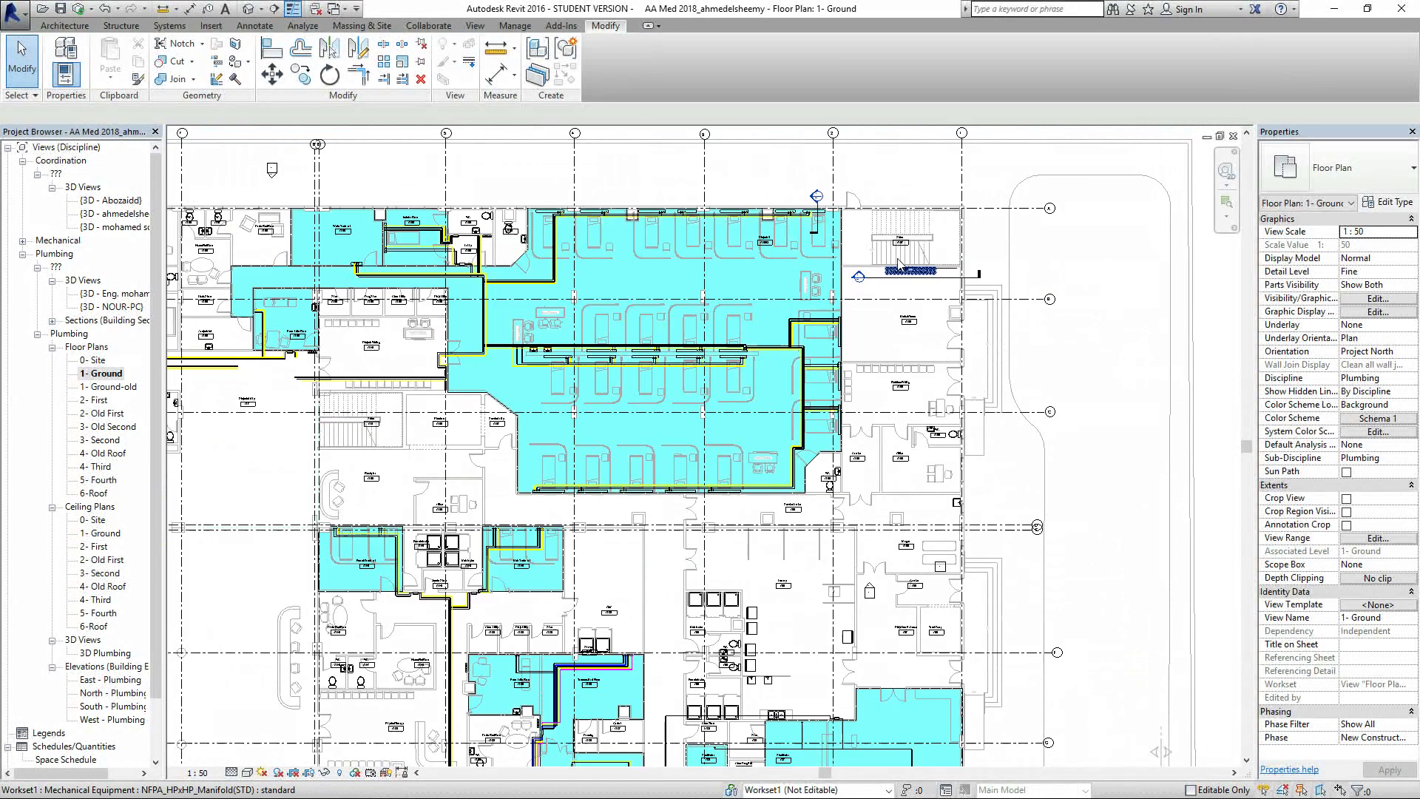
pyautogui.scroll(4, 535, 497)
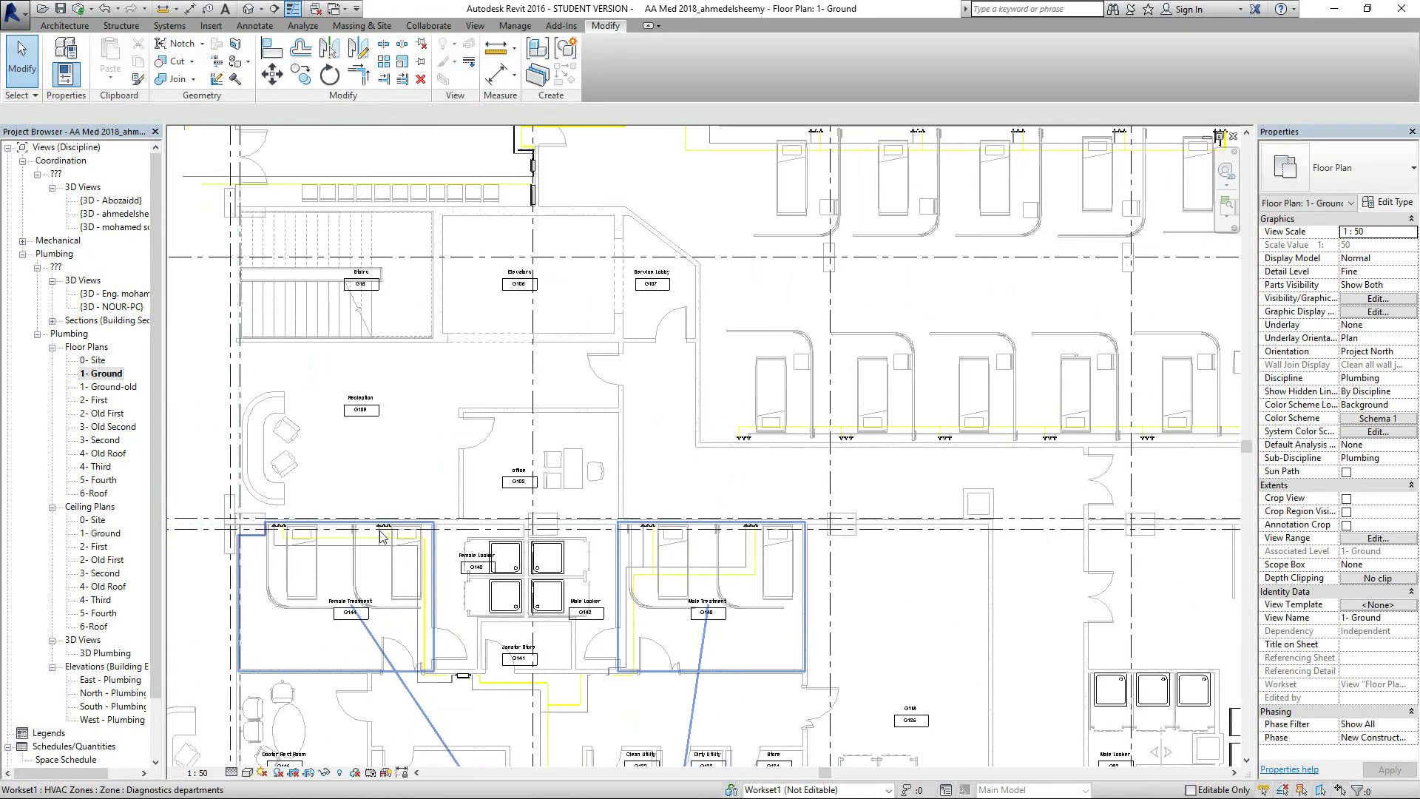
pyautogui.scroll(2, 475, 503)
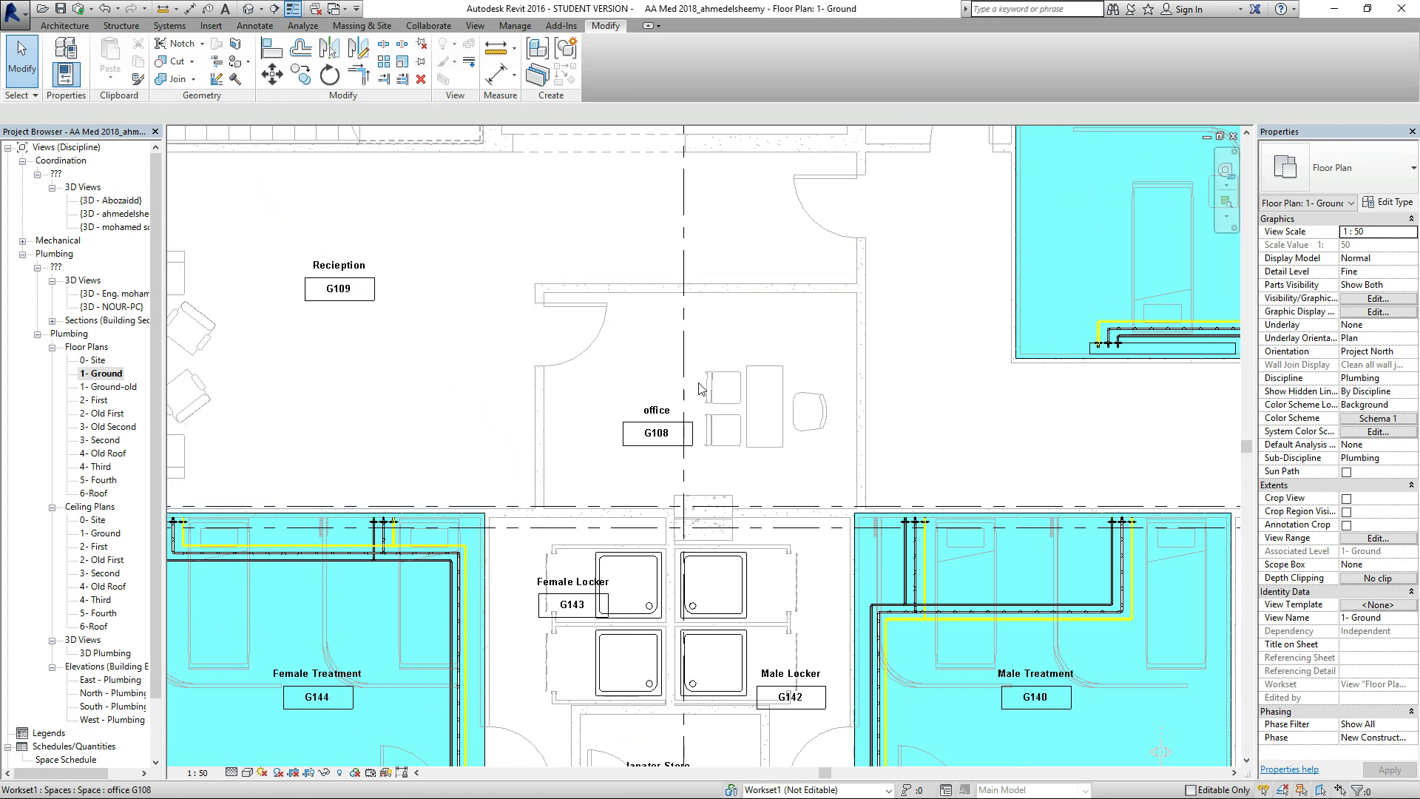
pyautogui.scroll(-3, 684, 378)
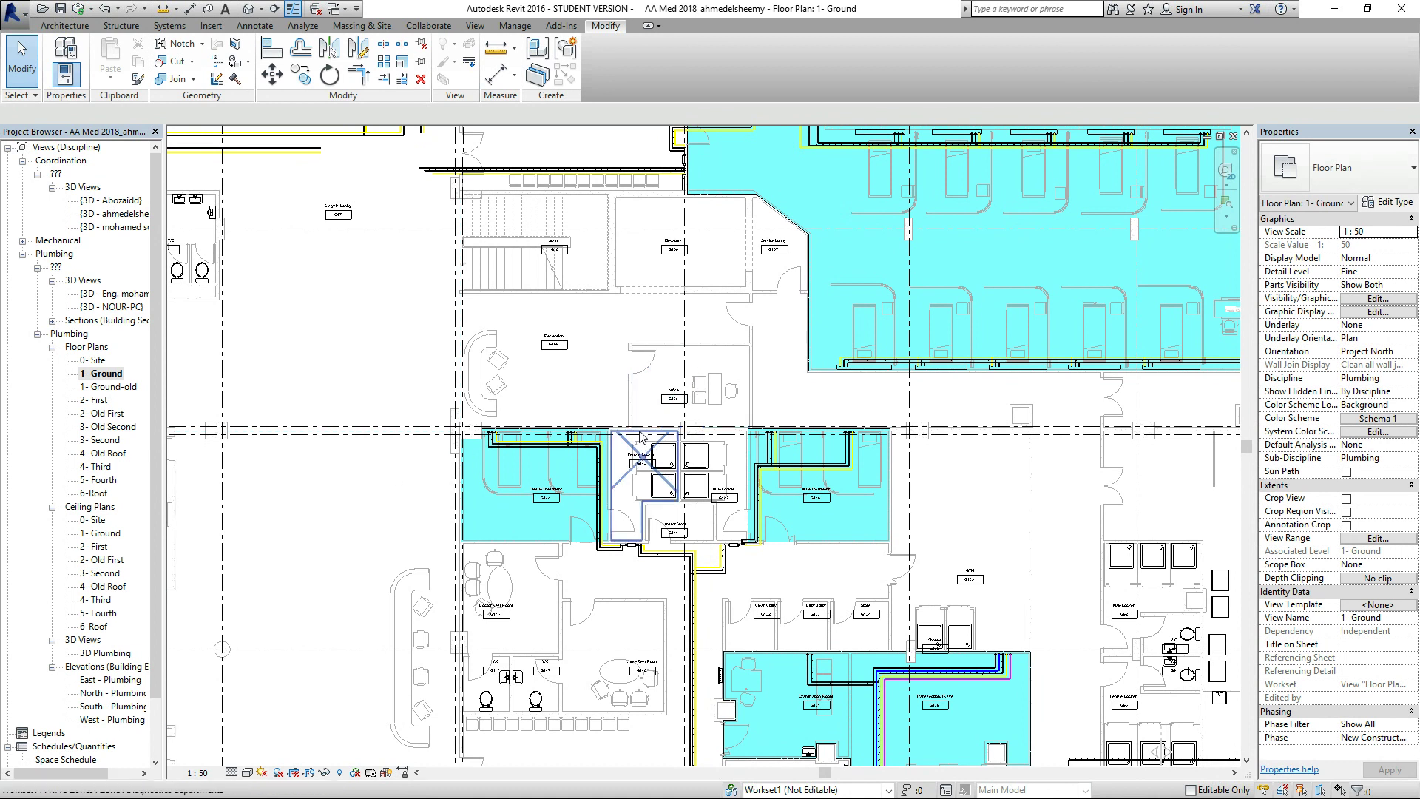
pyautogui.scroll(-5, 908, 444)
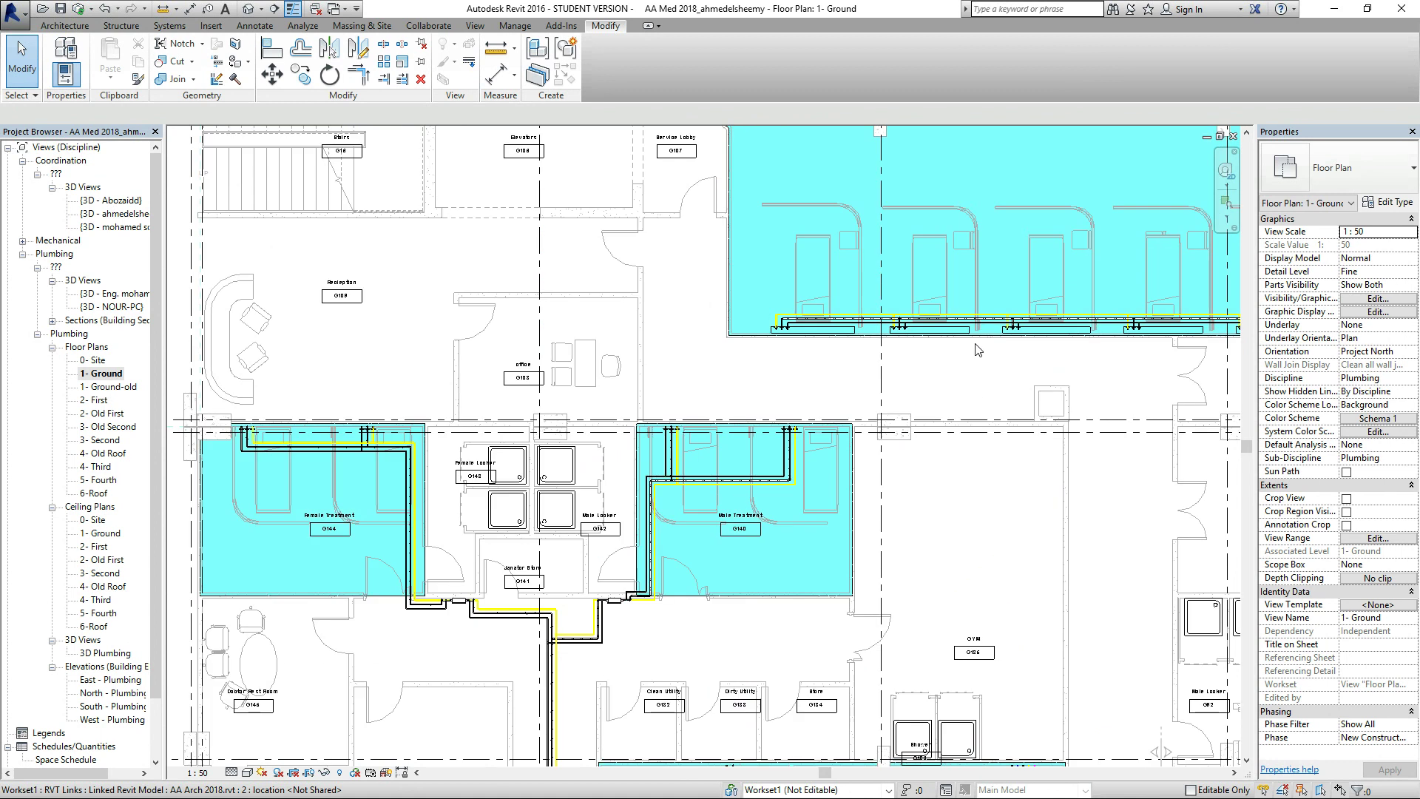
pyautogui.scroll(-3, 975, 349)
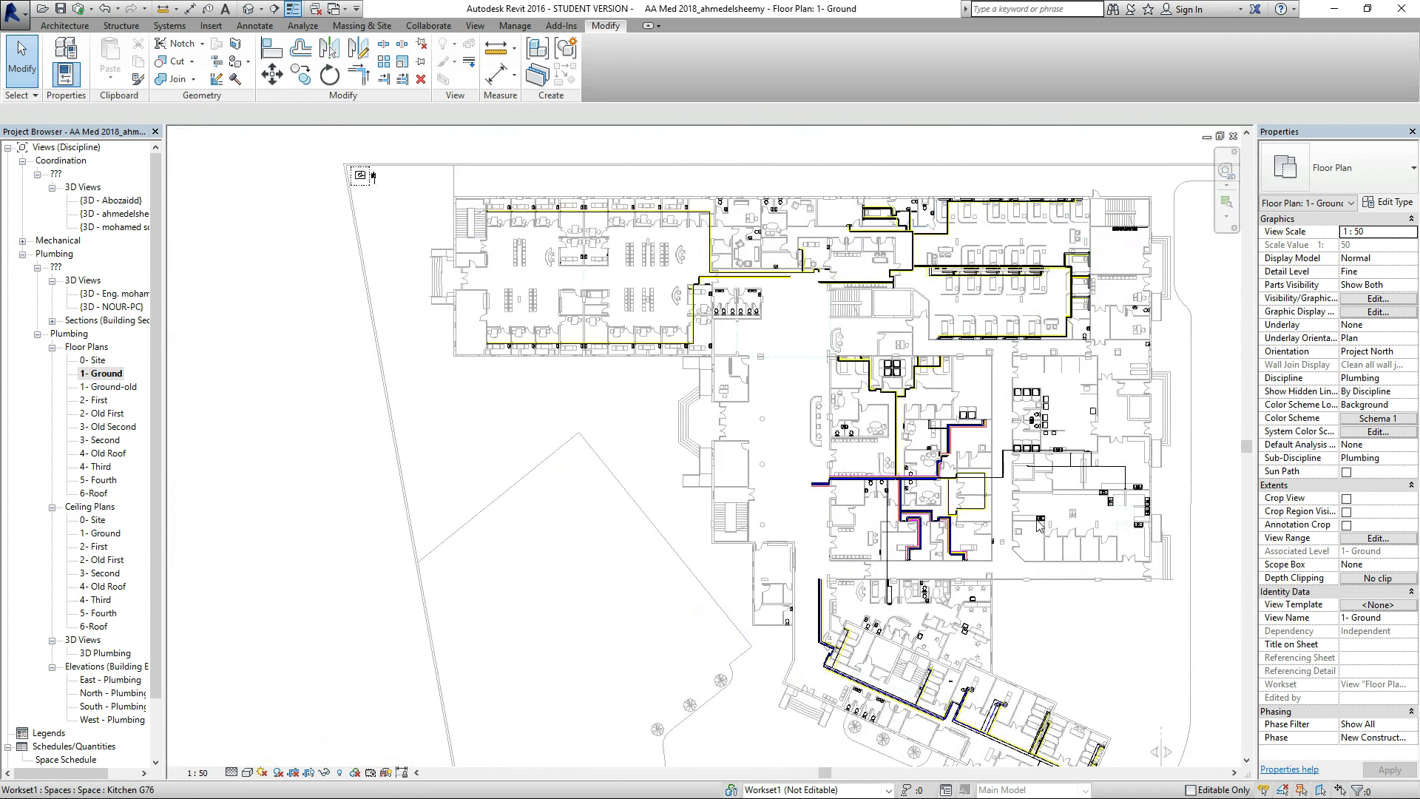
pyautogui.scroll(2, 1043, 501)
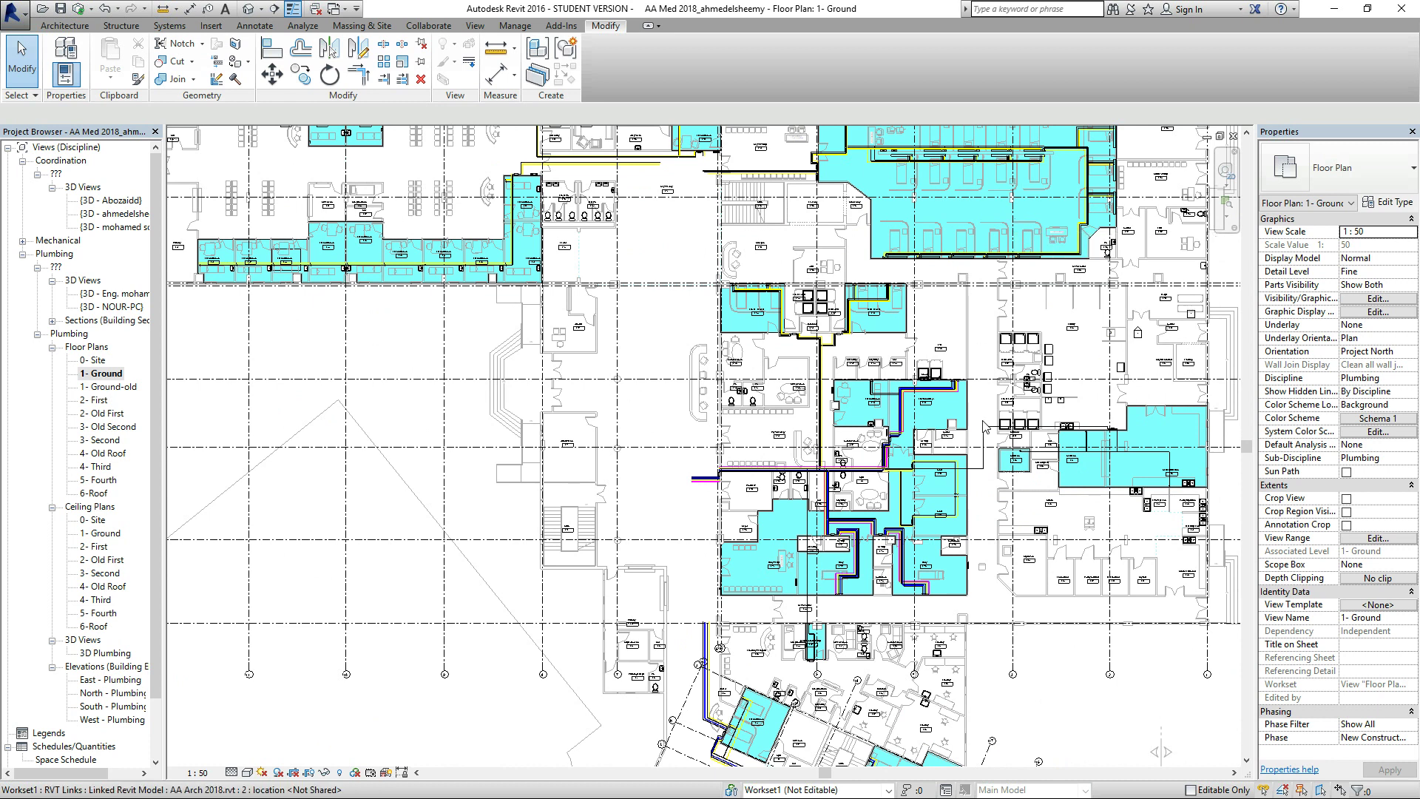
pyautogui.scroll(-1, 985, 431)
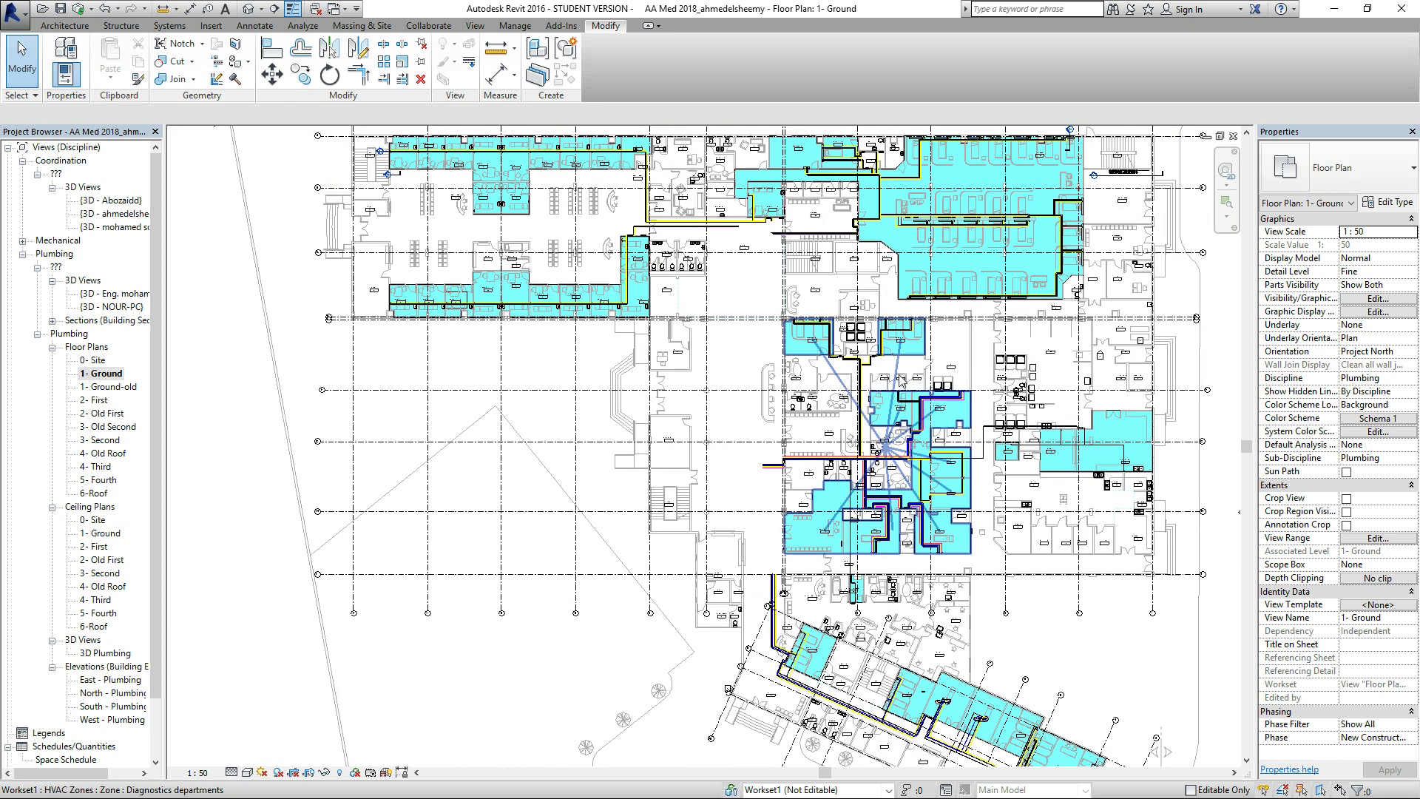
pyautogui.scroll(2, 836, 158)
pyautogui.scroll(3, 791, 211)
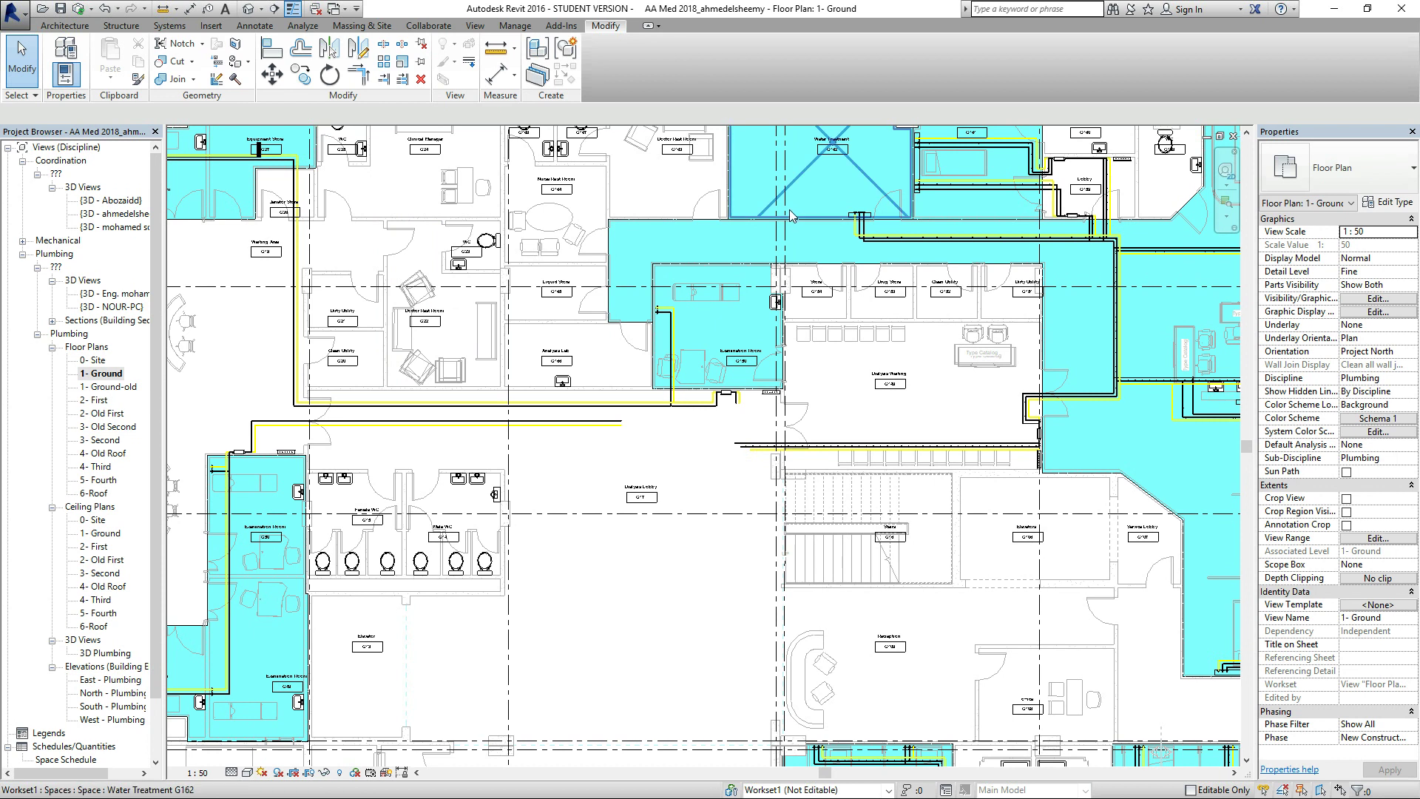
pyautogui.scroll(-4, 911, 258)
pyautogui.scroll(2, 911, 258)
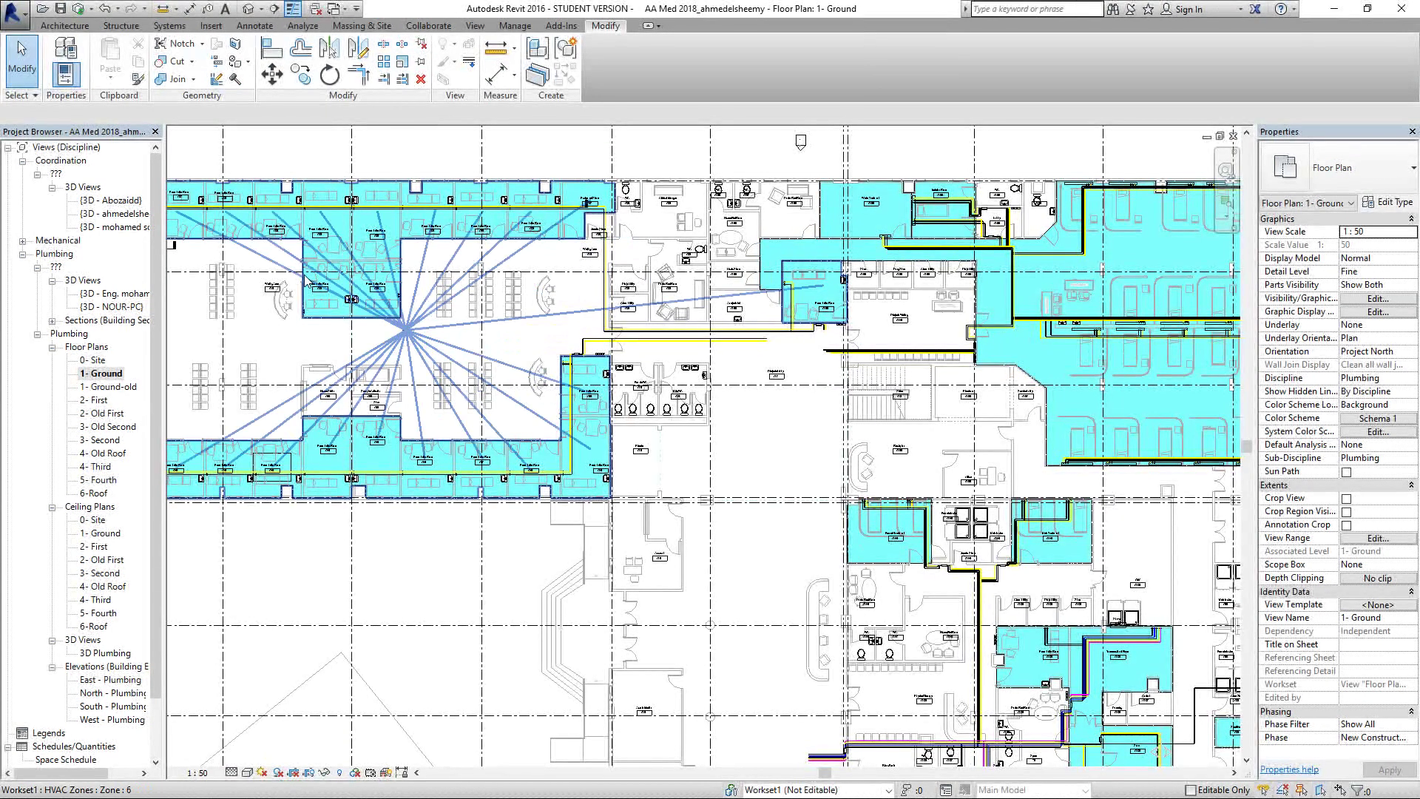
# Try to extend the cylinder manifold's 22 mm pipe along the Medical Gases room's stair wall with a pipe placeholder.
pyautogui.scroll(-3, 359, 159)
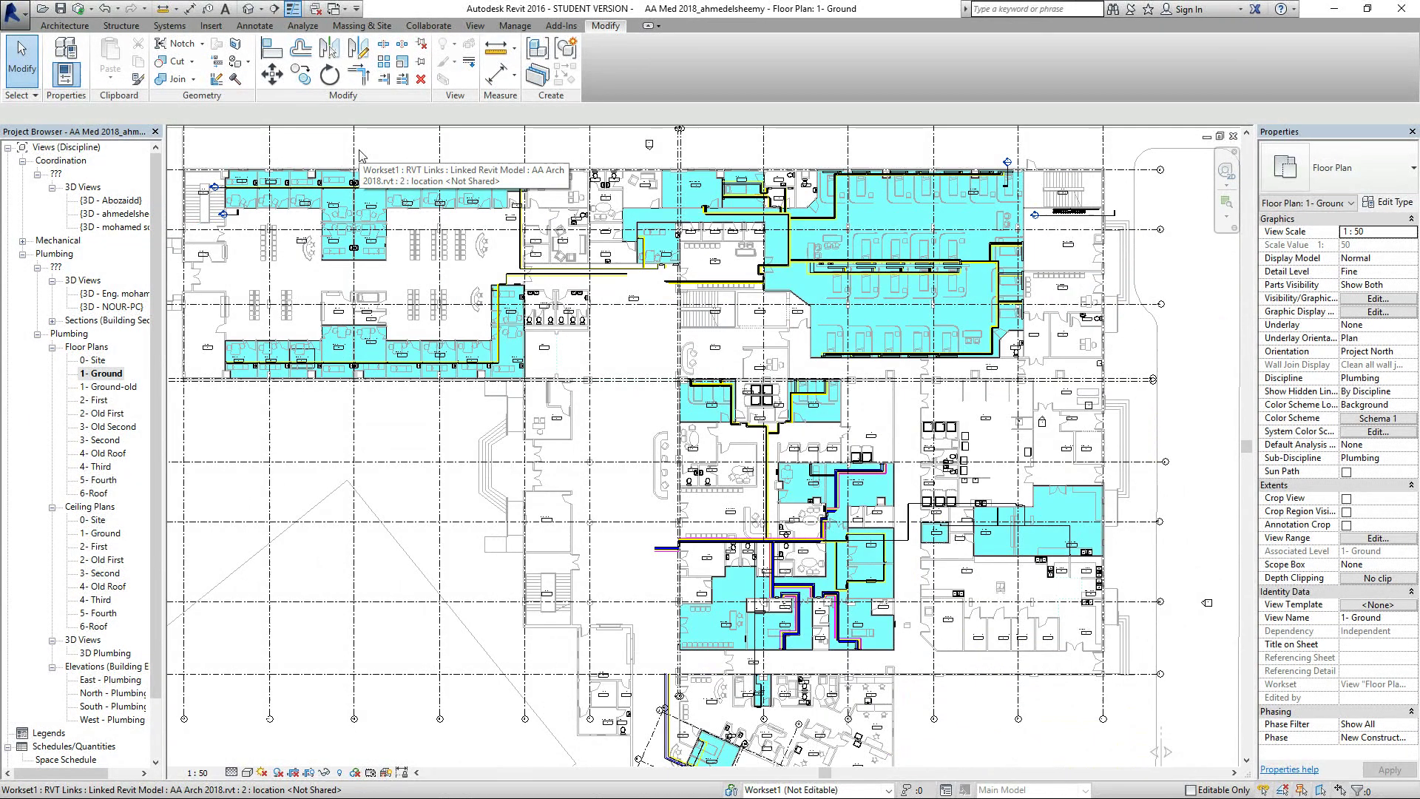
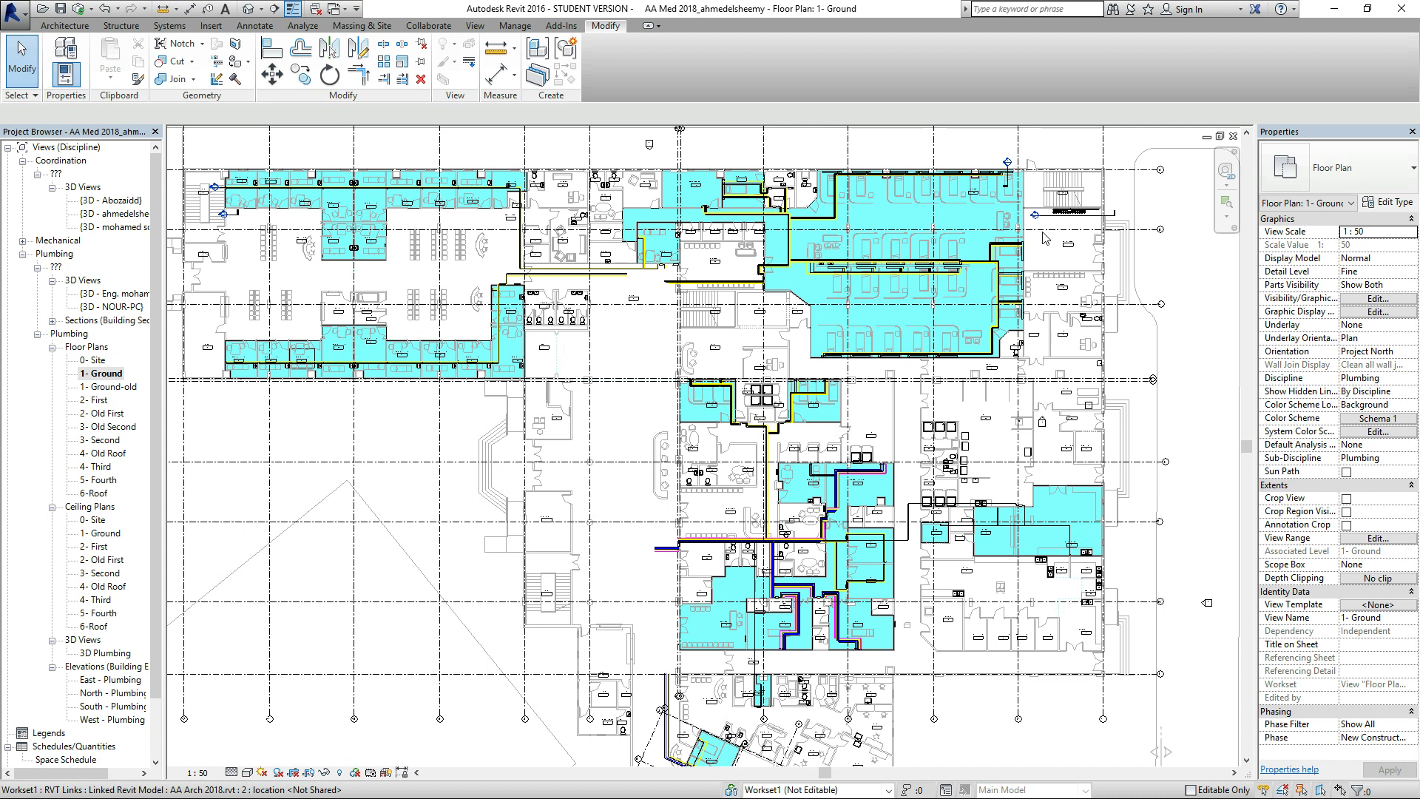
pyautogui.scroll(5, 1045, 236)
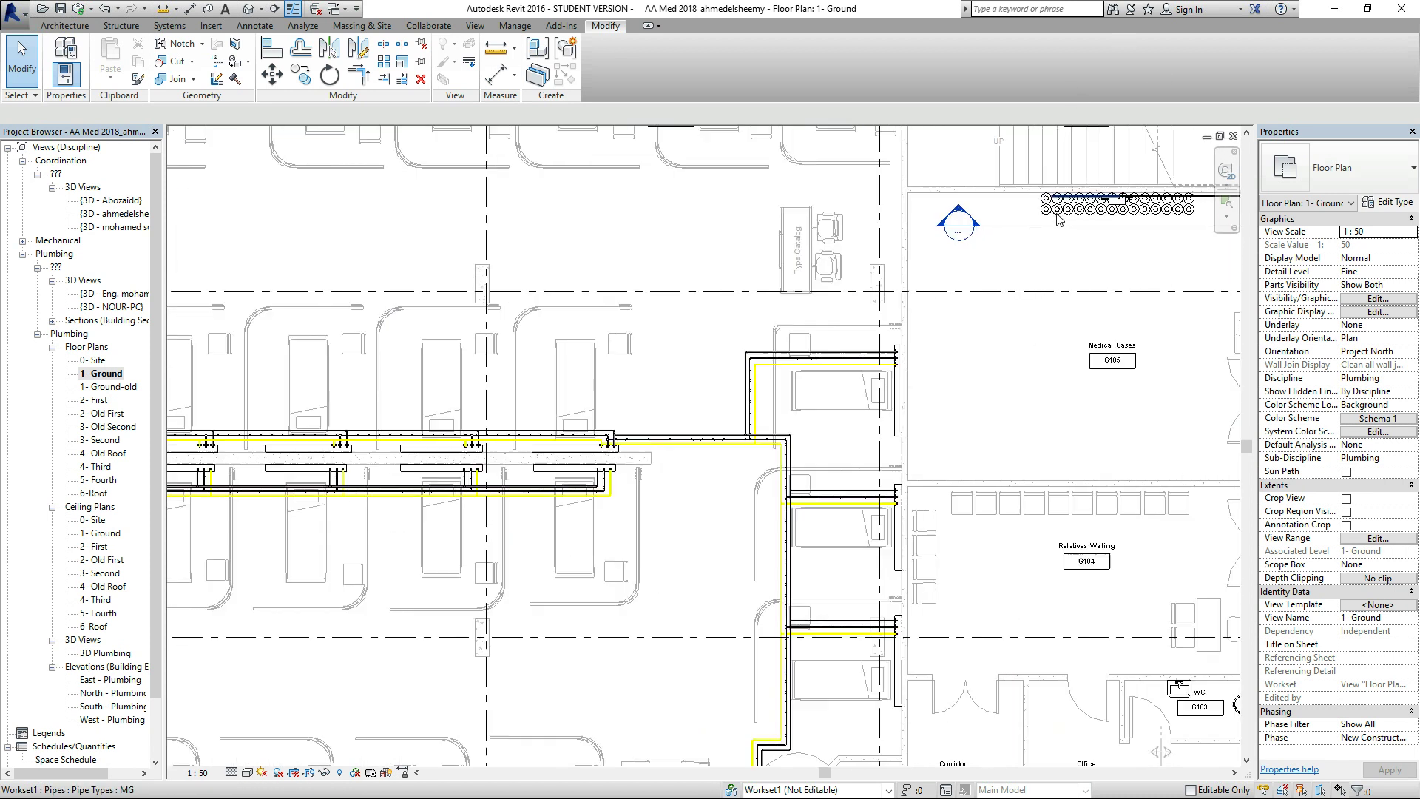
pyautogui.scroll(8, 1073, 181)
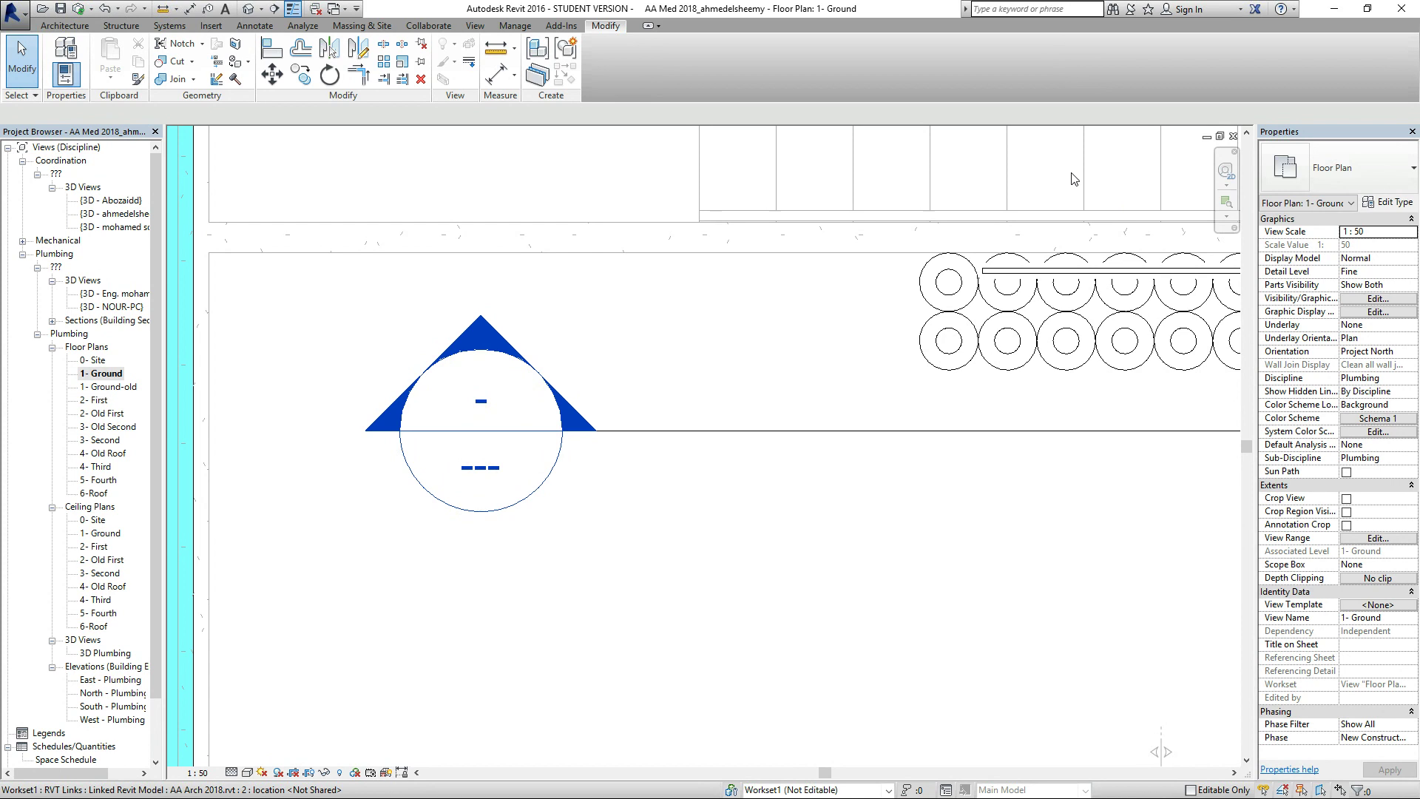
pyautogui.click(976, 280)
pyautogui.rightClick(981, 272)
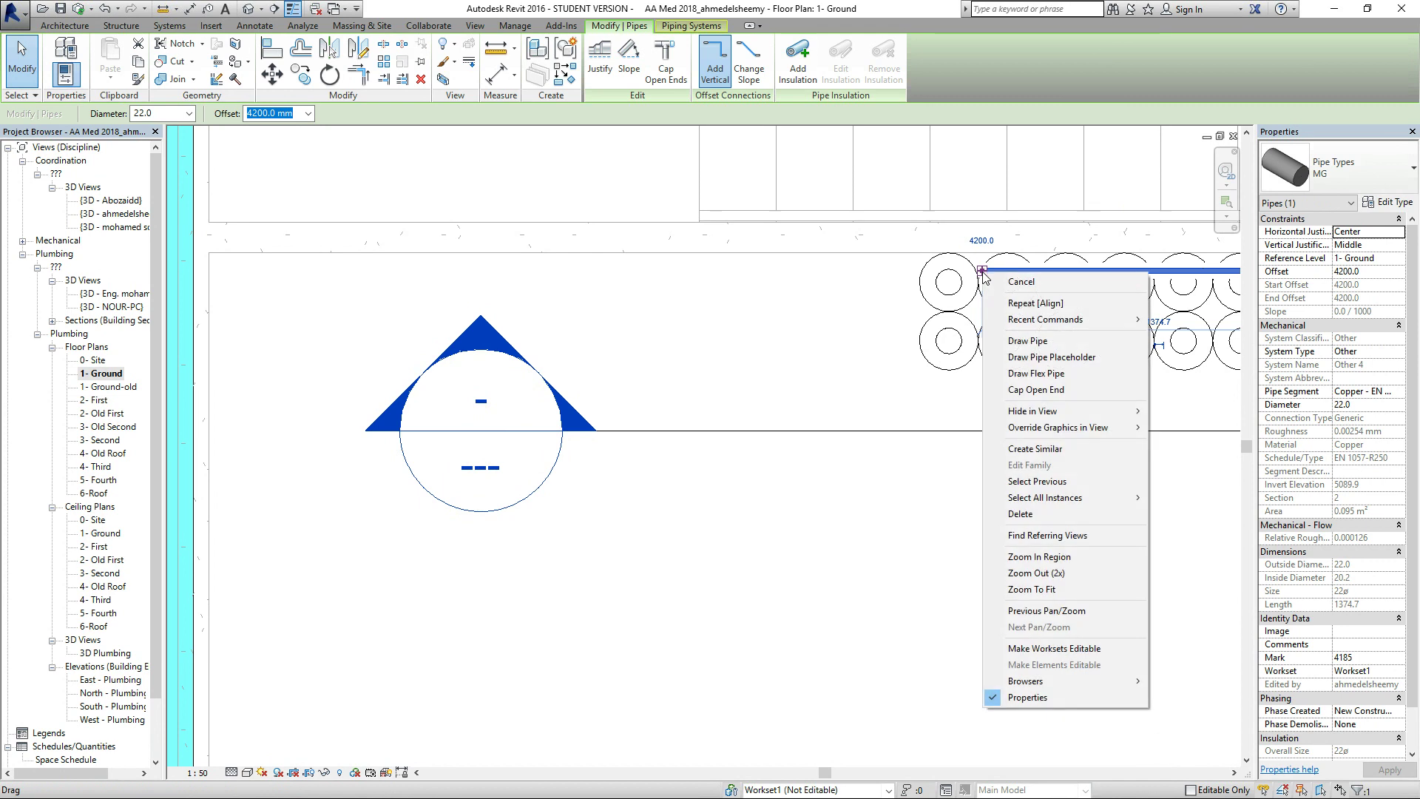
pyautogui.click(1045, 356)
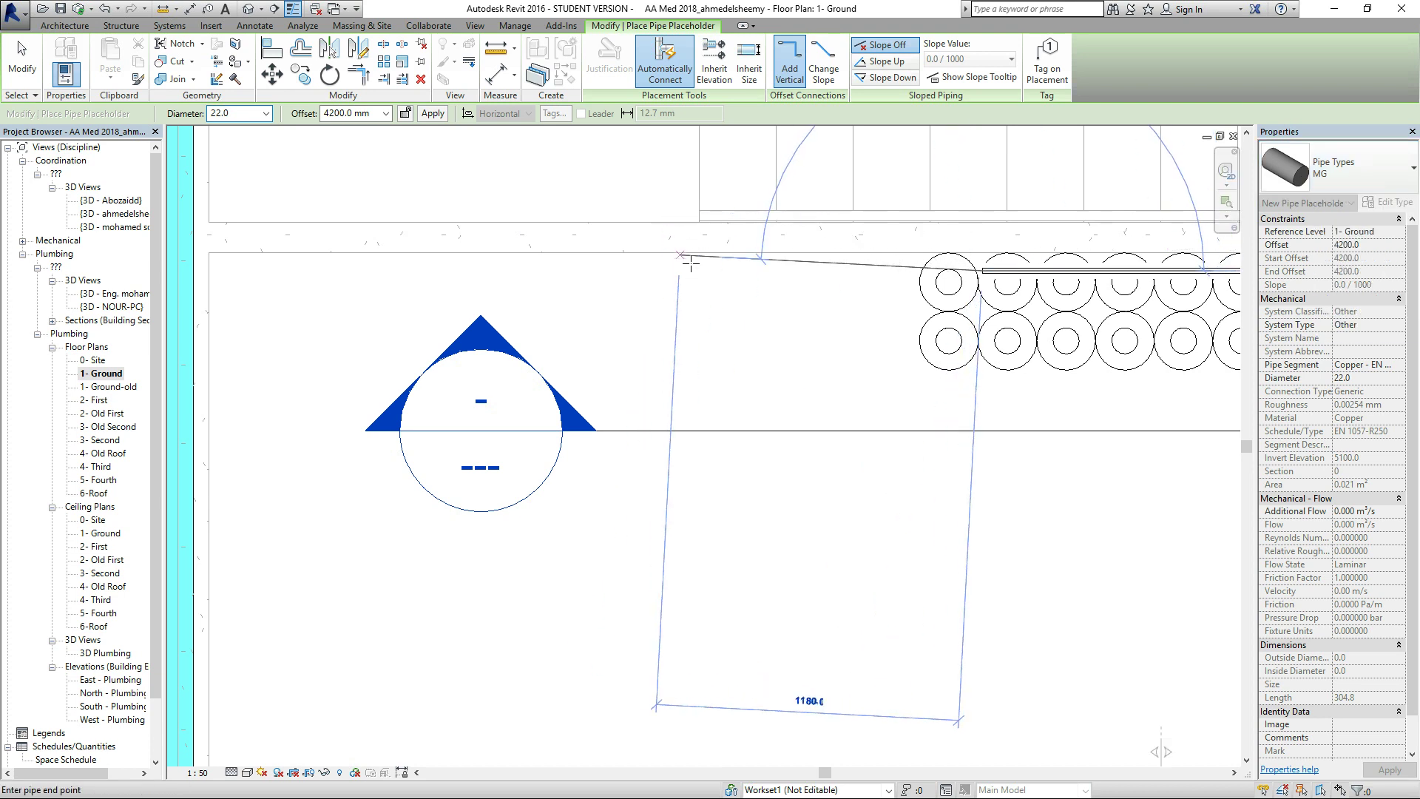
pyautogui.scroll(-5, 698, 237)
pyautogui.scroll(-2, 697, 244)
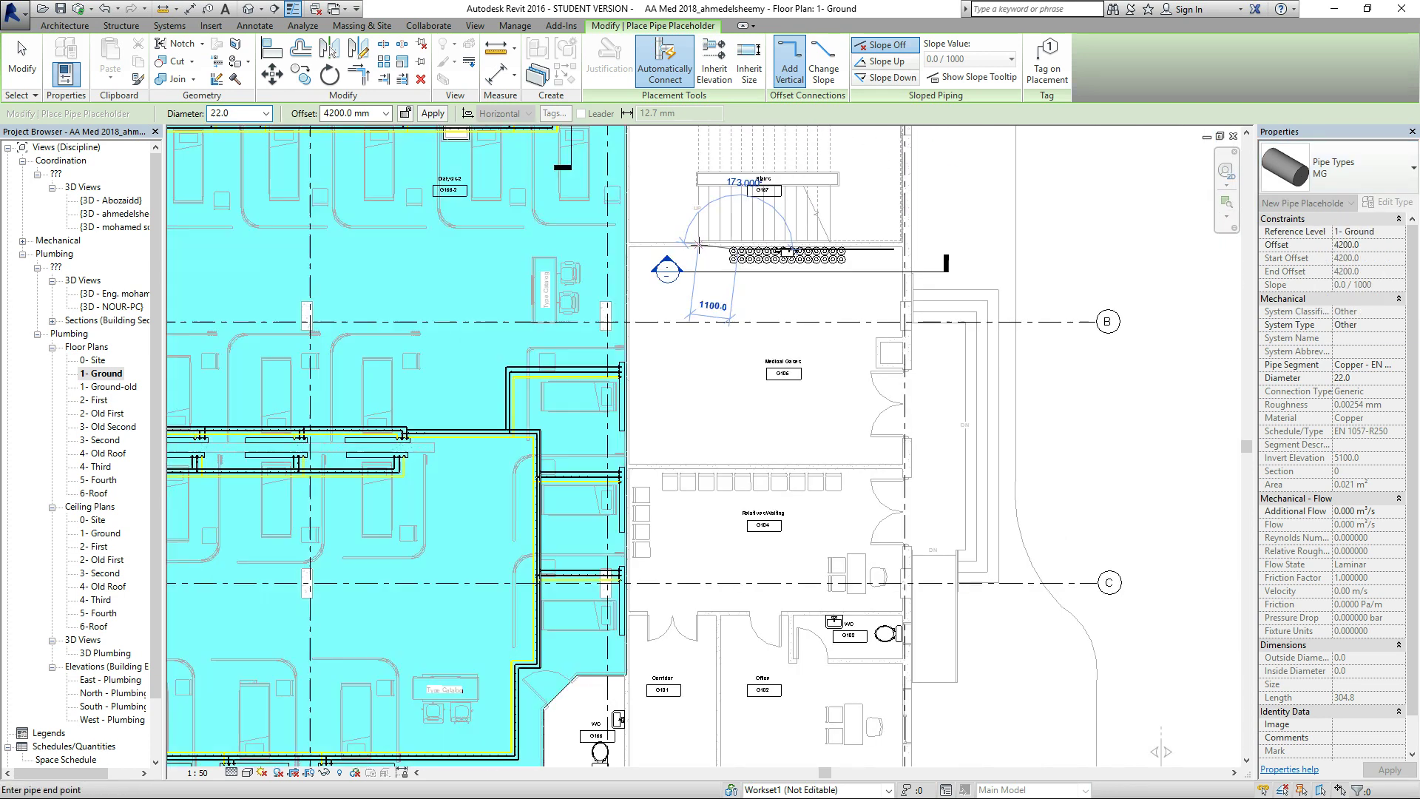
pyautogui.scroll(1, 637, 250)
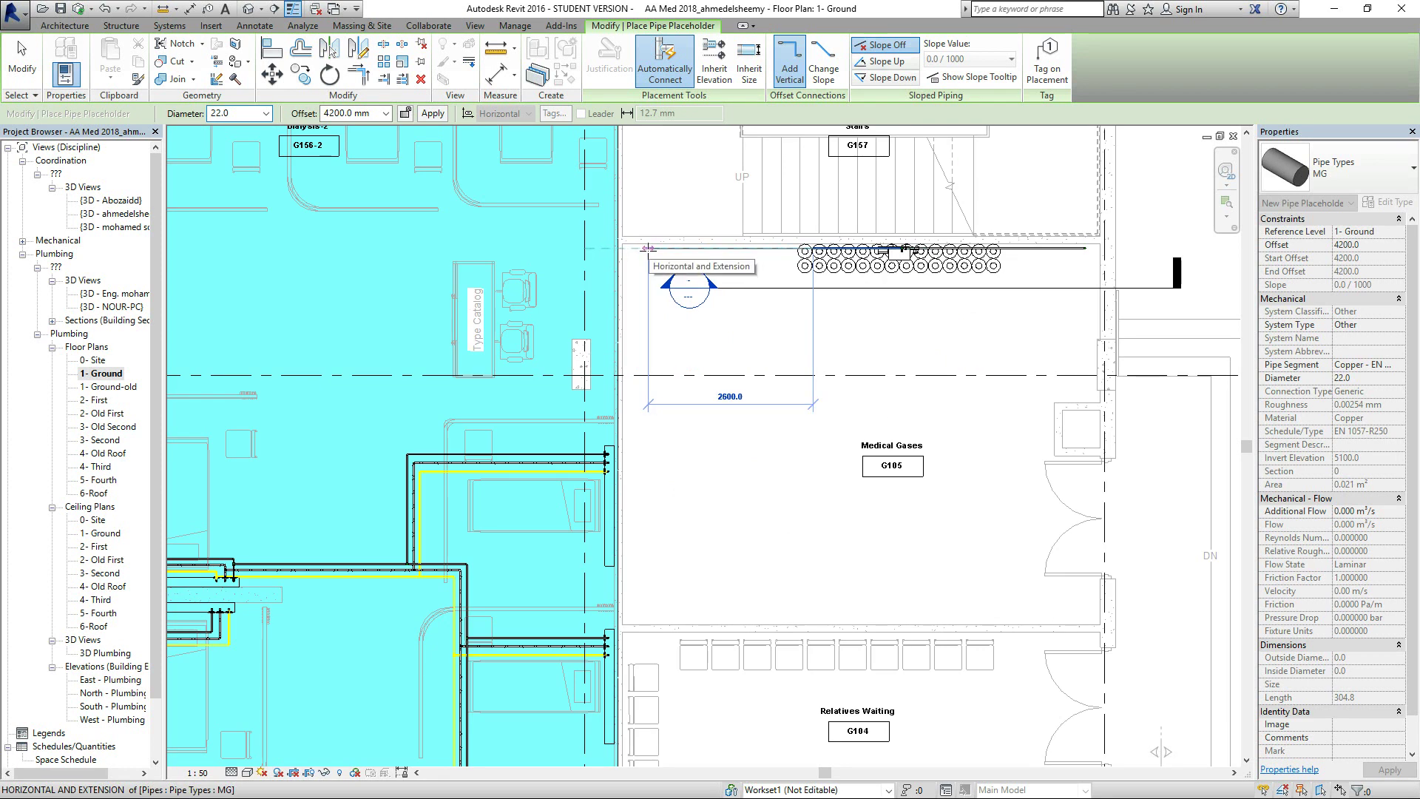
pyautogui.click(635, 249)
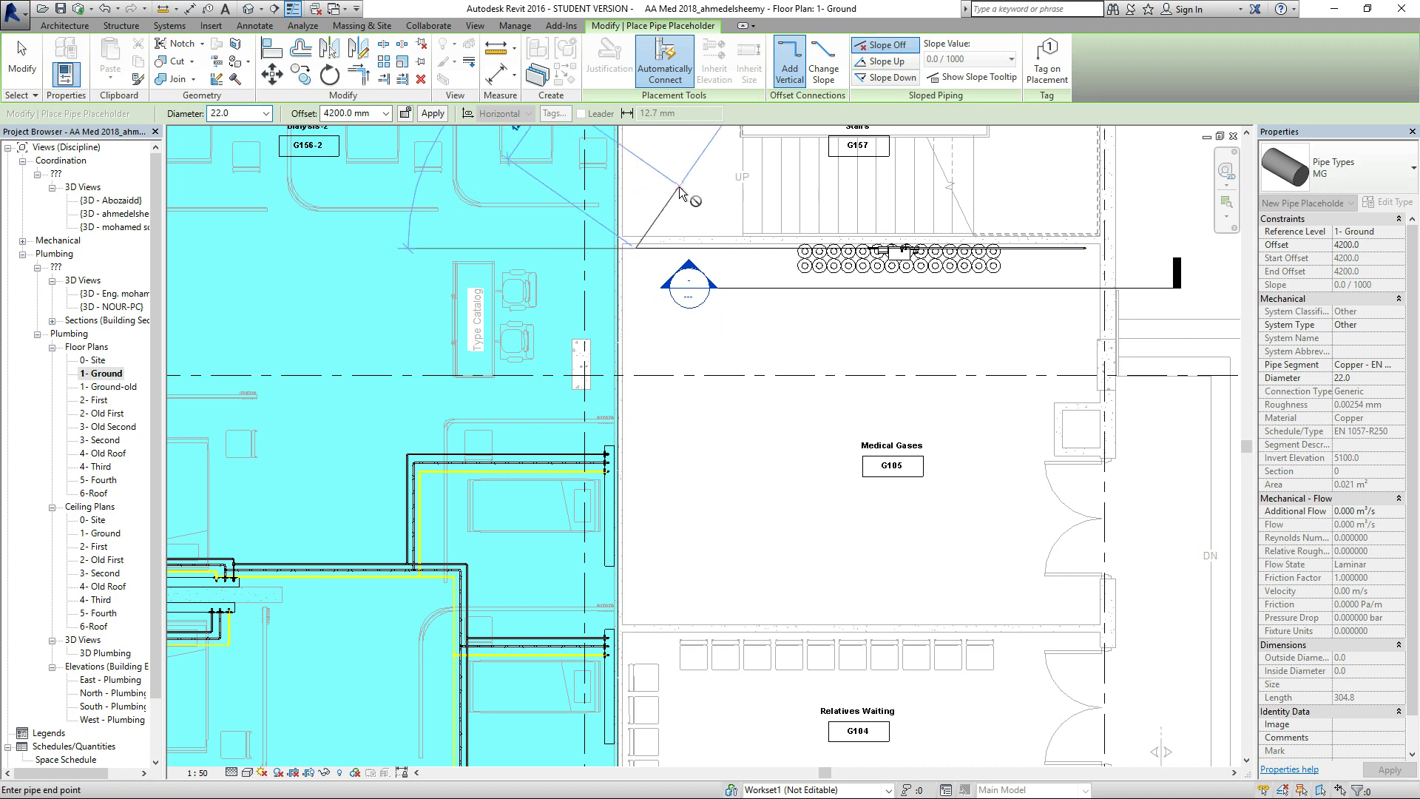
pyautogui.scroll(5, 919, 220)
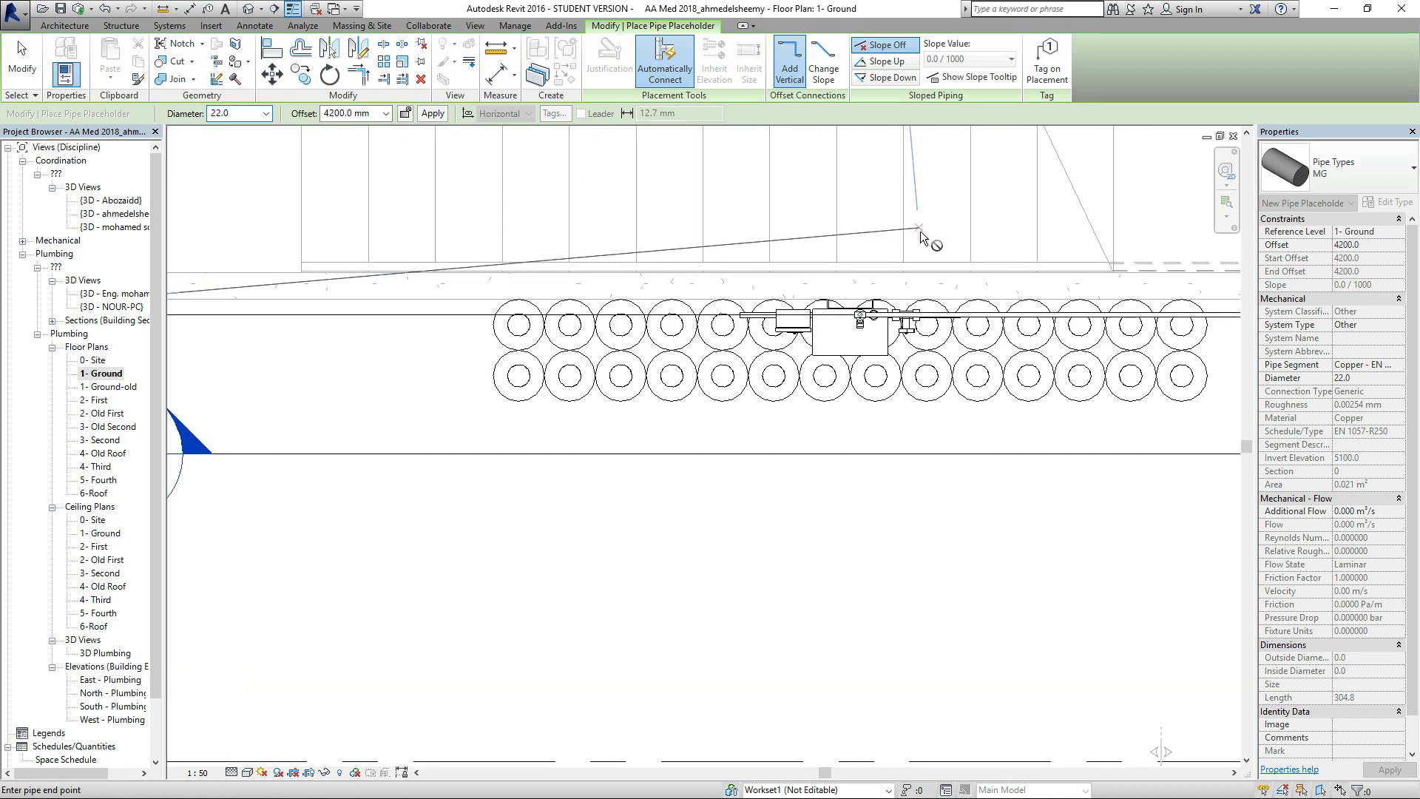
pyautogui.press('Escape')
pyautogui.scroll(-5, 919, 225)
pyautogui.press('Escape')
# Delete the pipe placeholder running from the manifold's tee along the stair wall.
pyautogui.scroll(4, 879, 227)
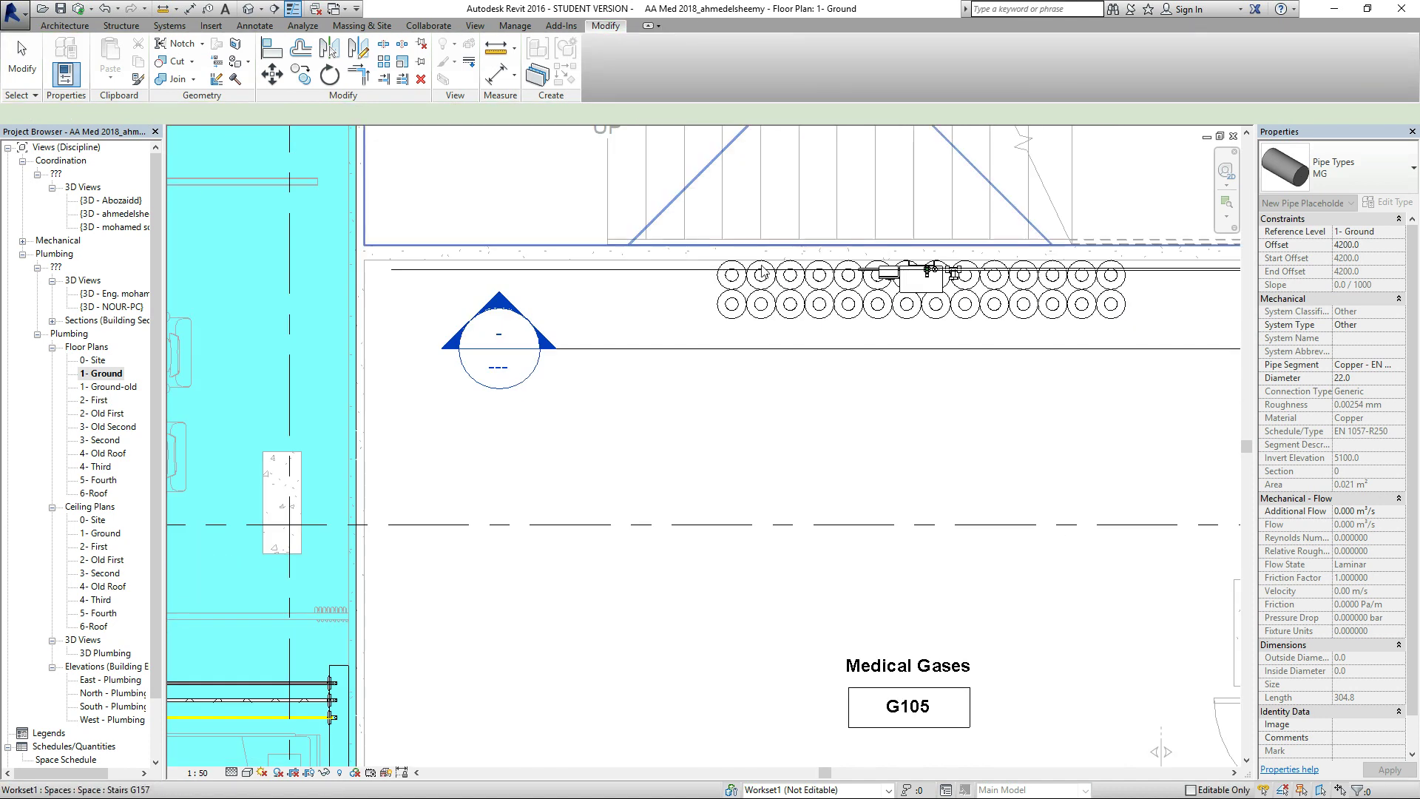
pyautogui.click(680, 271)
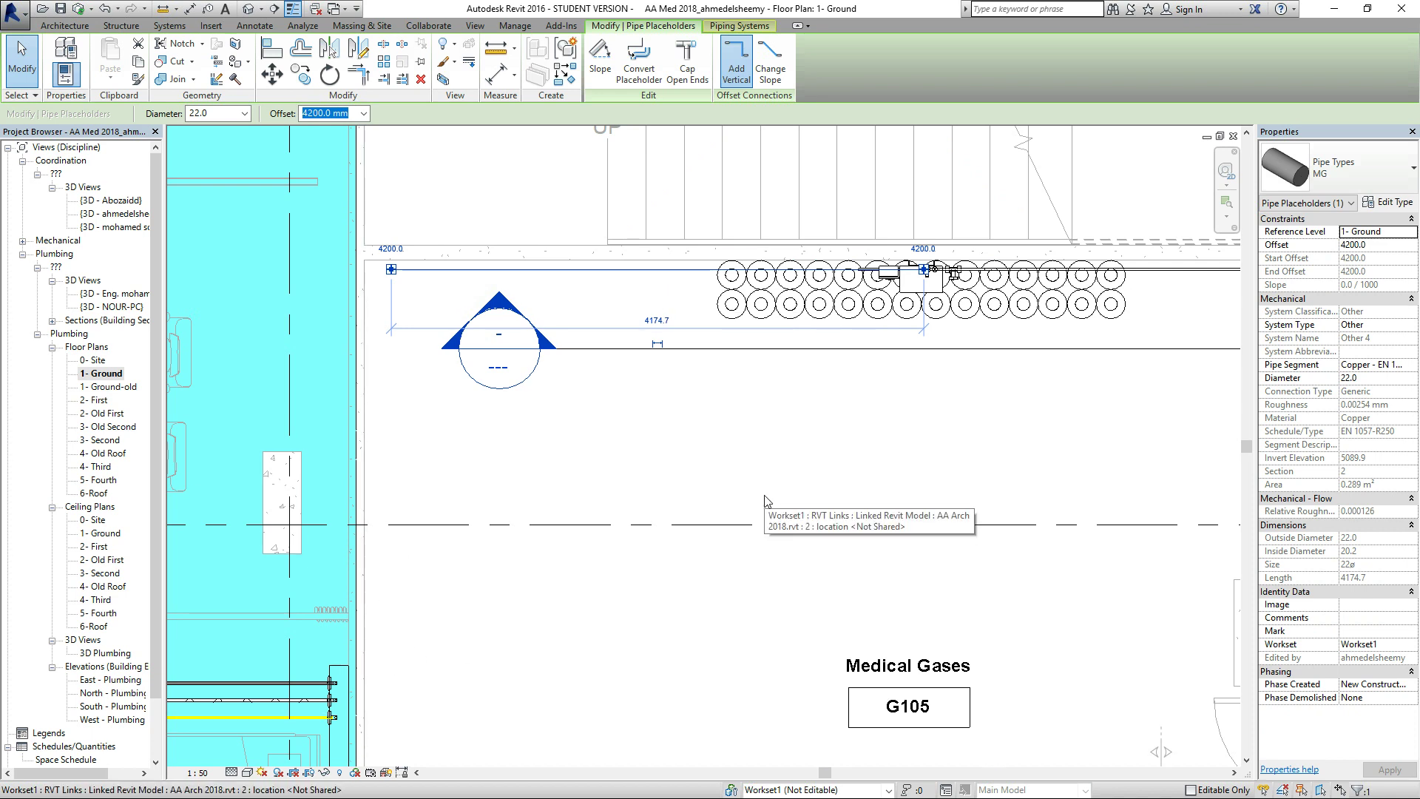
pyautogui.press('Escape')
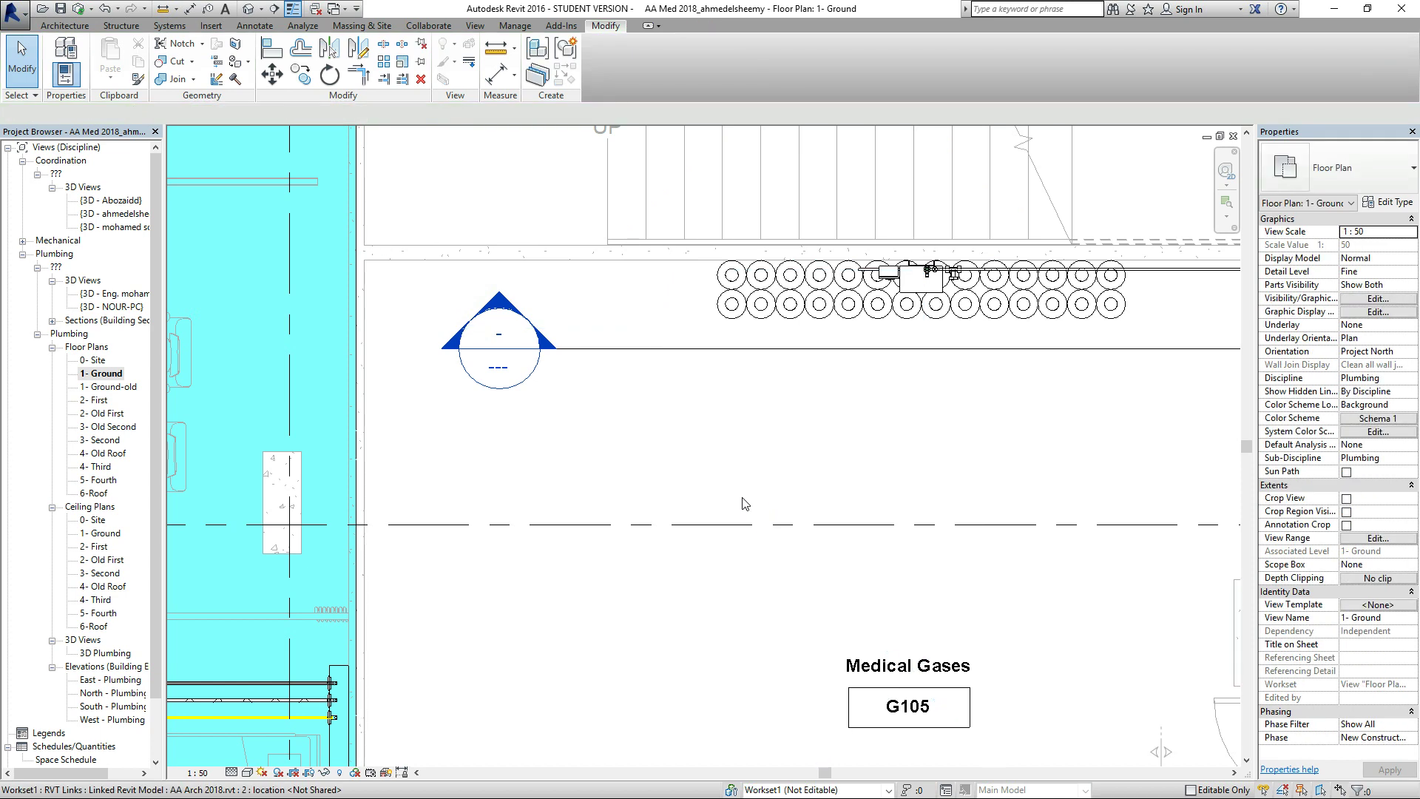
# Draw a 22 mm MG pipe at 4200 mm offset from the manifold's tee, running about 4200 mm towards the dialysis-side wall.
pyautogui.scroll(5, 981, 287)
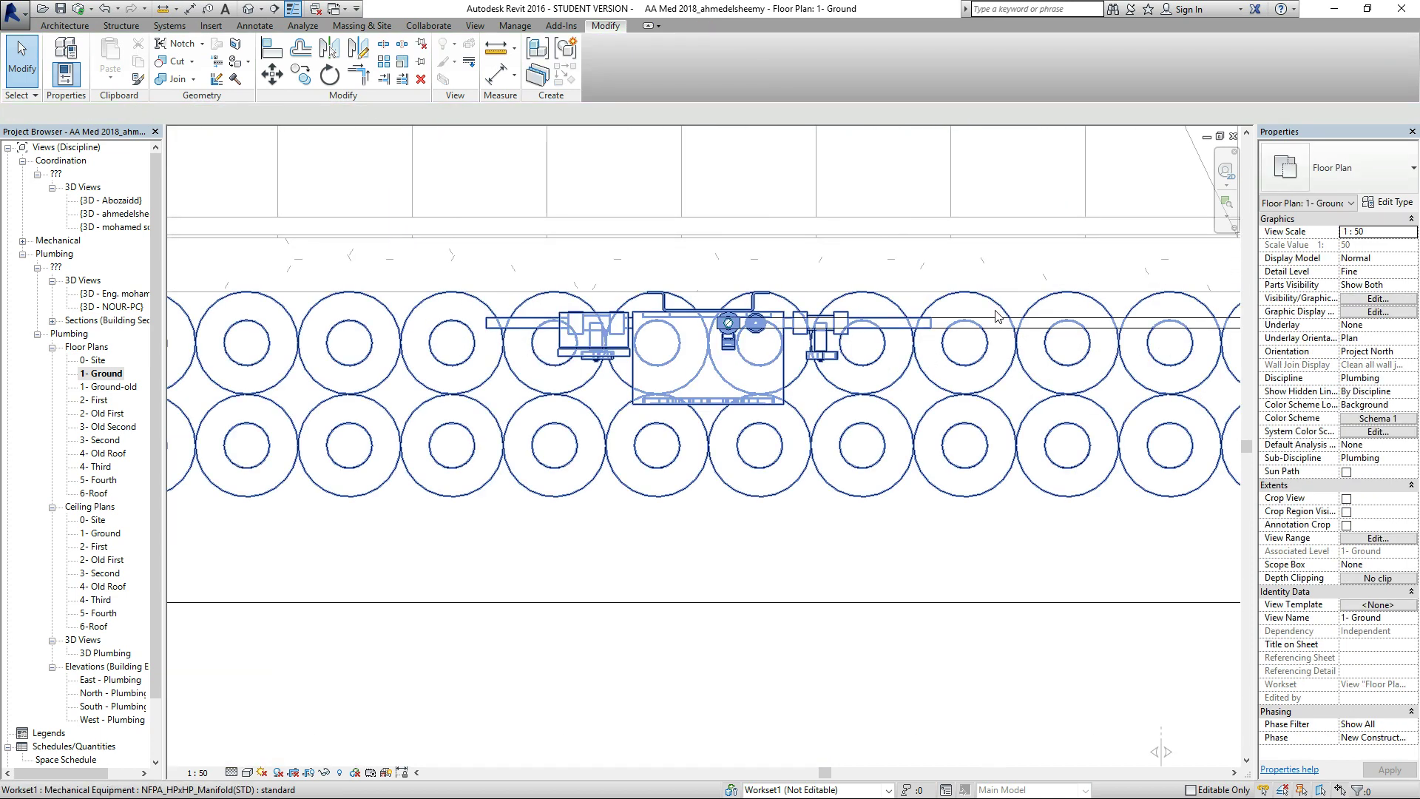
pyautogui.click(1002, 324)
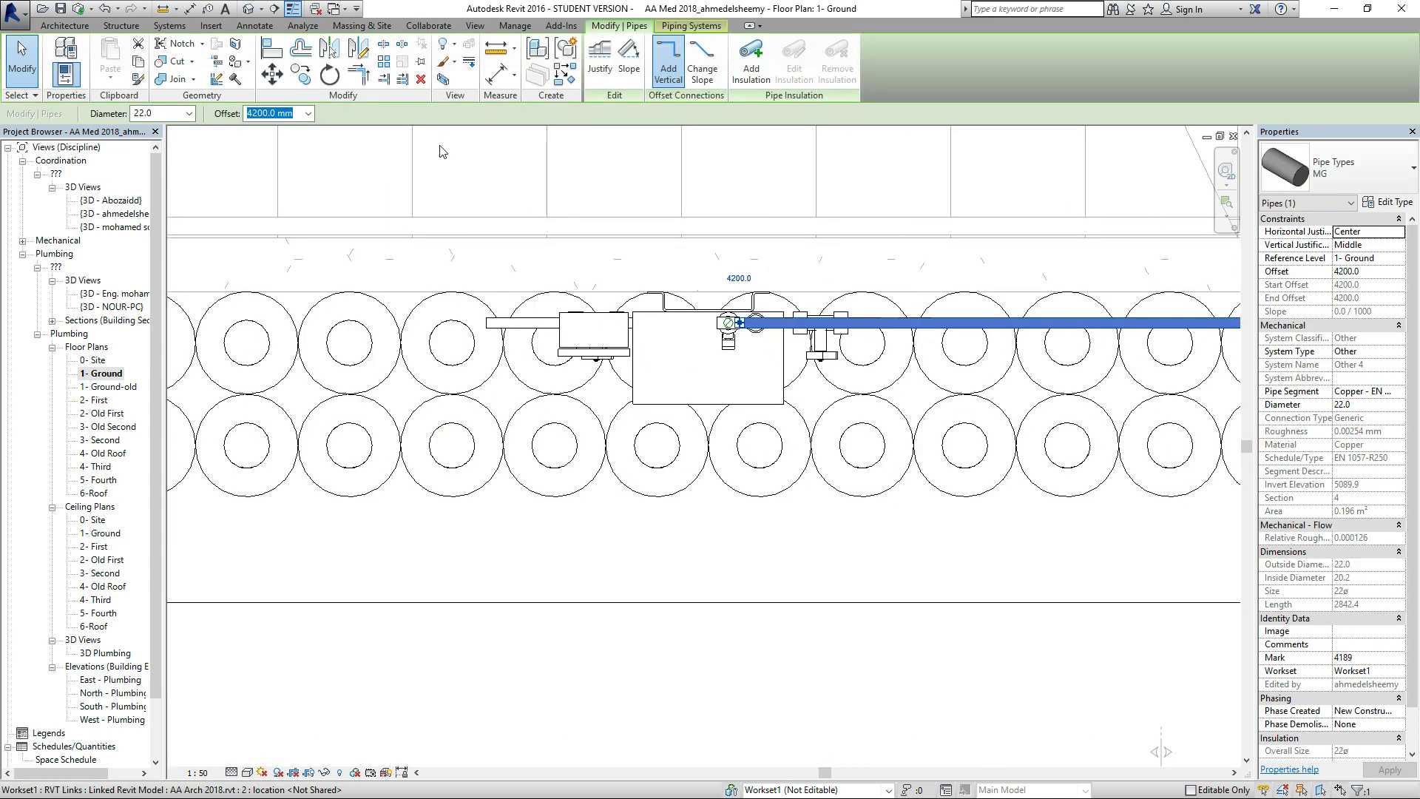
pyautogui.click(558, 82)
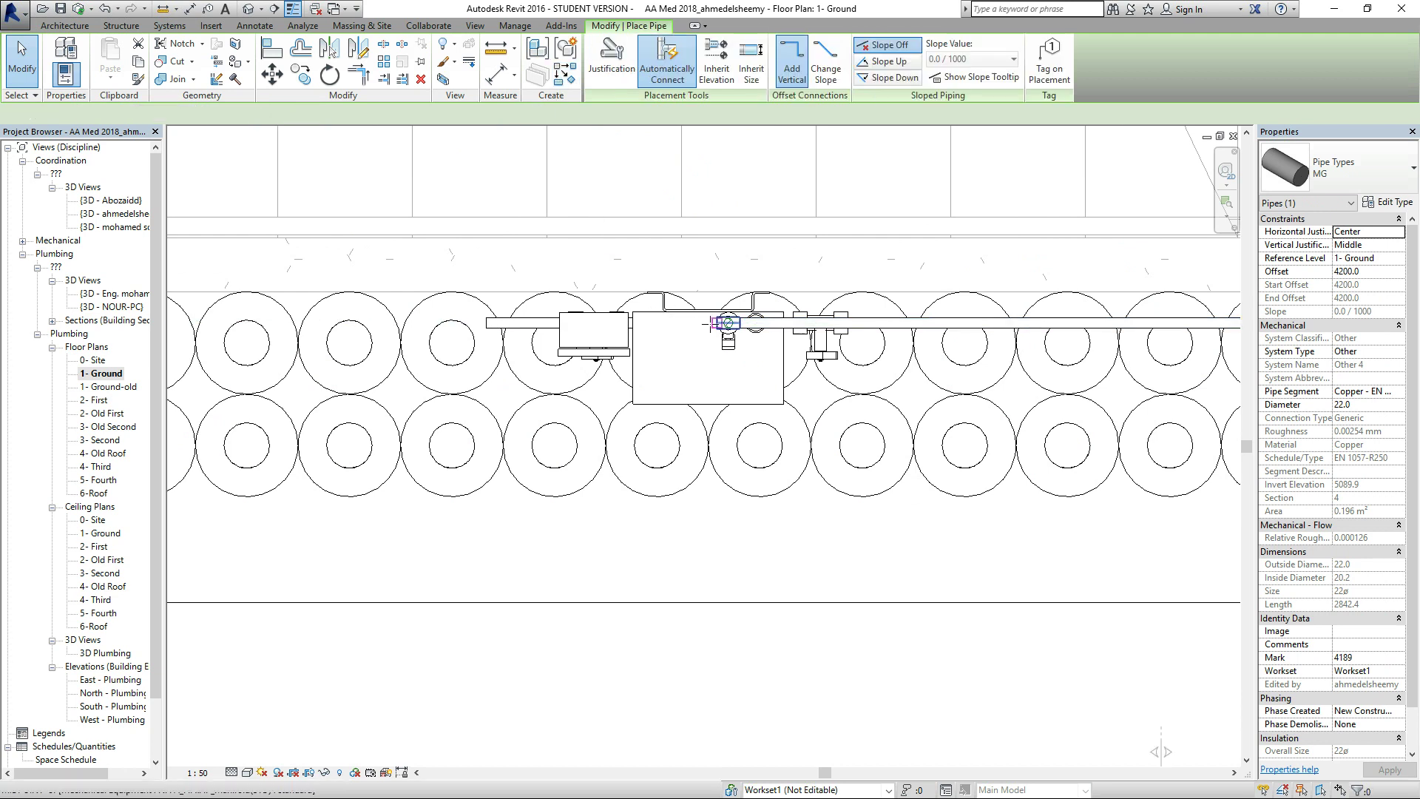
pyautogui.scroll(-2, 823, 306)
pyautogui.click(822, 306)
pyautogui.scroll(-4, 665, 318)
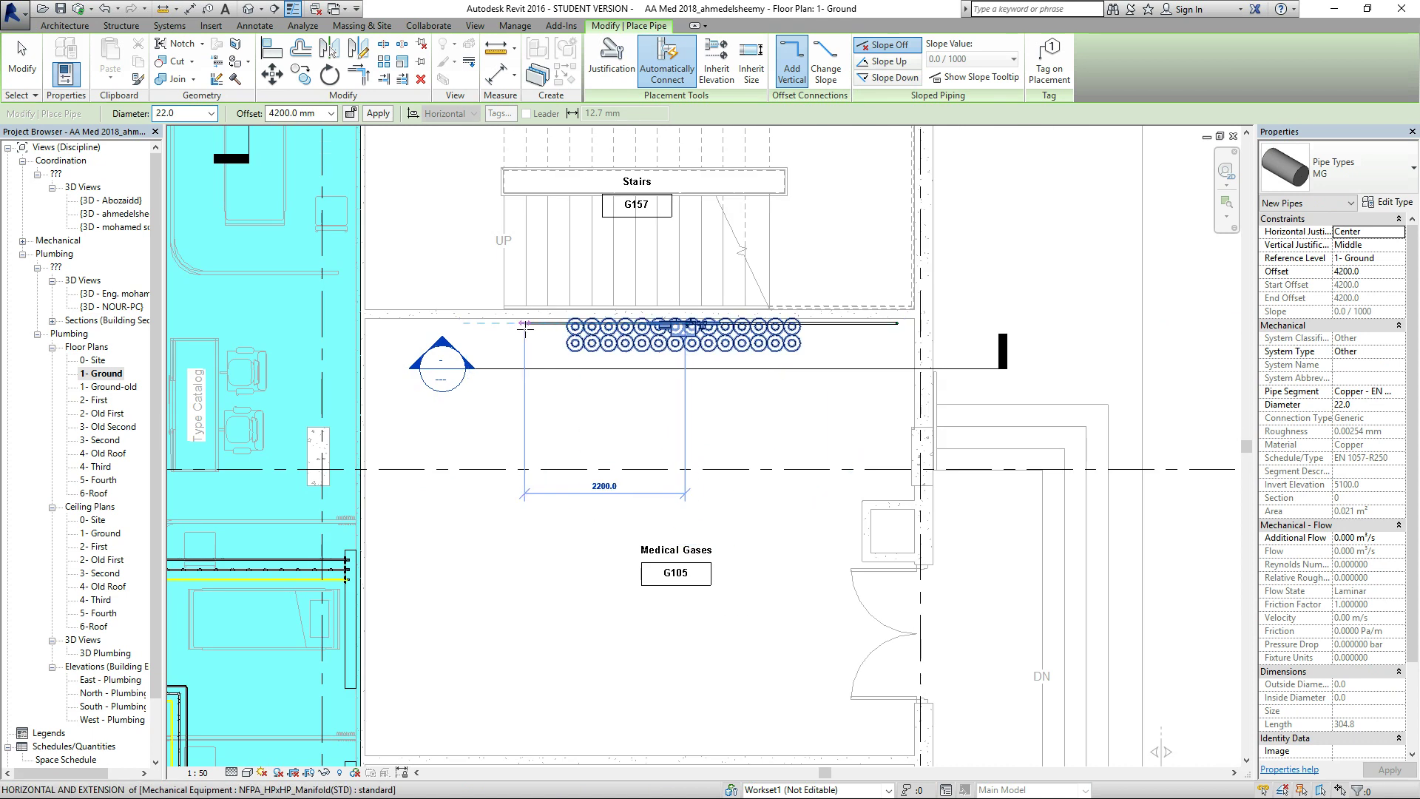
pyautogui.scroll(4, 525, 326)
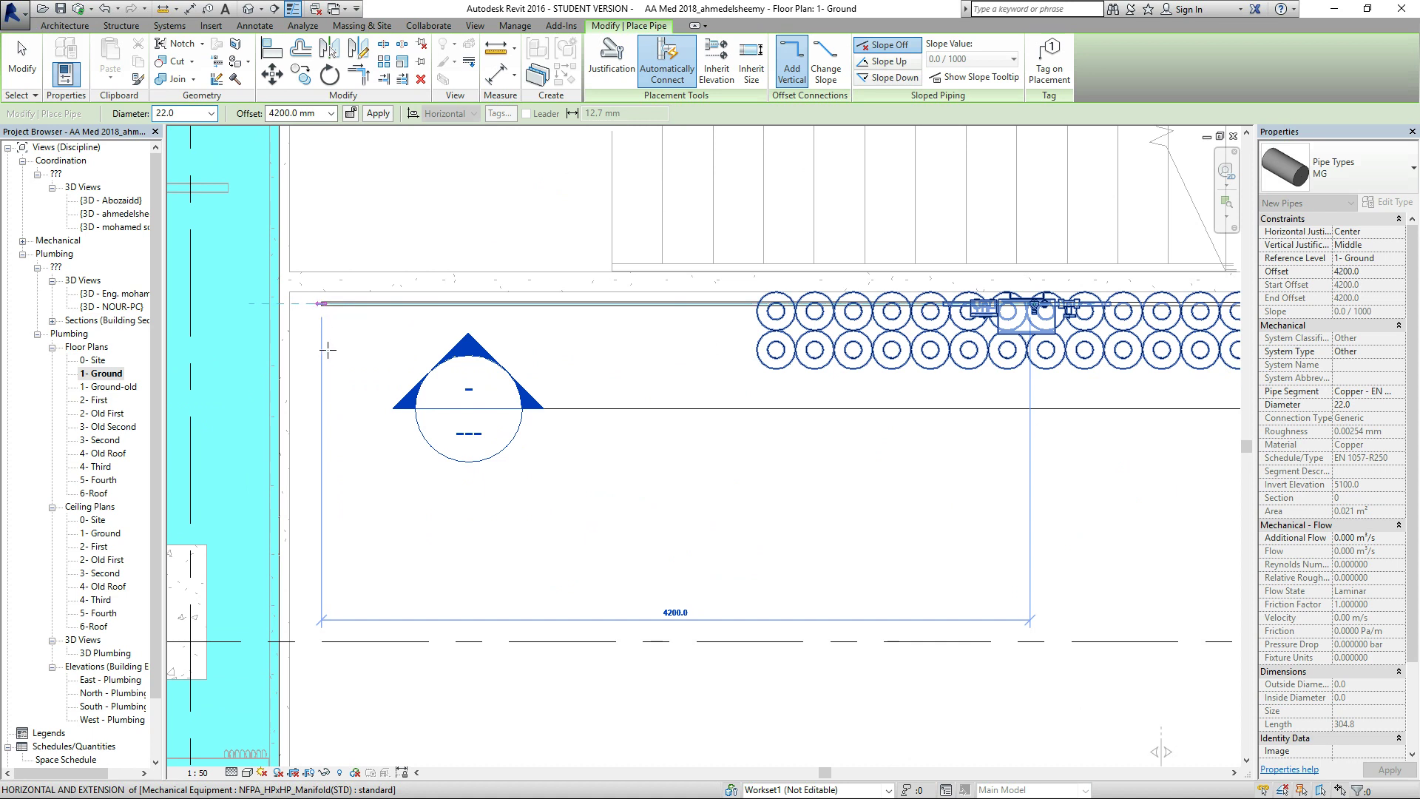
# Continue the pipe at a right angle along the dialysis-side wall, through Corridor G101 to the main corridor above the Morgue.
pyautogui.scroll(-5, 336, 255)
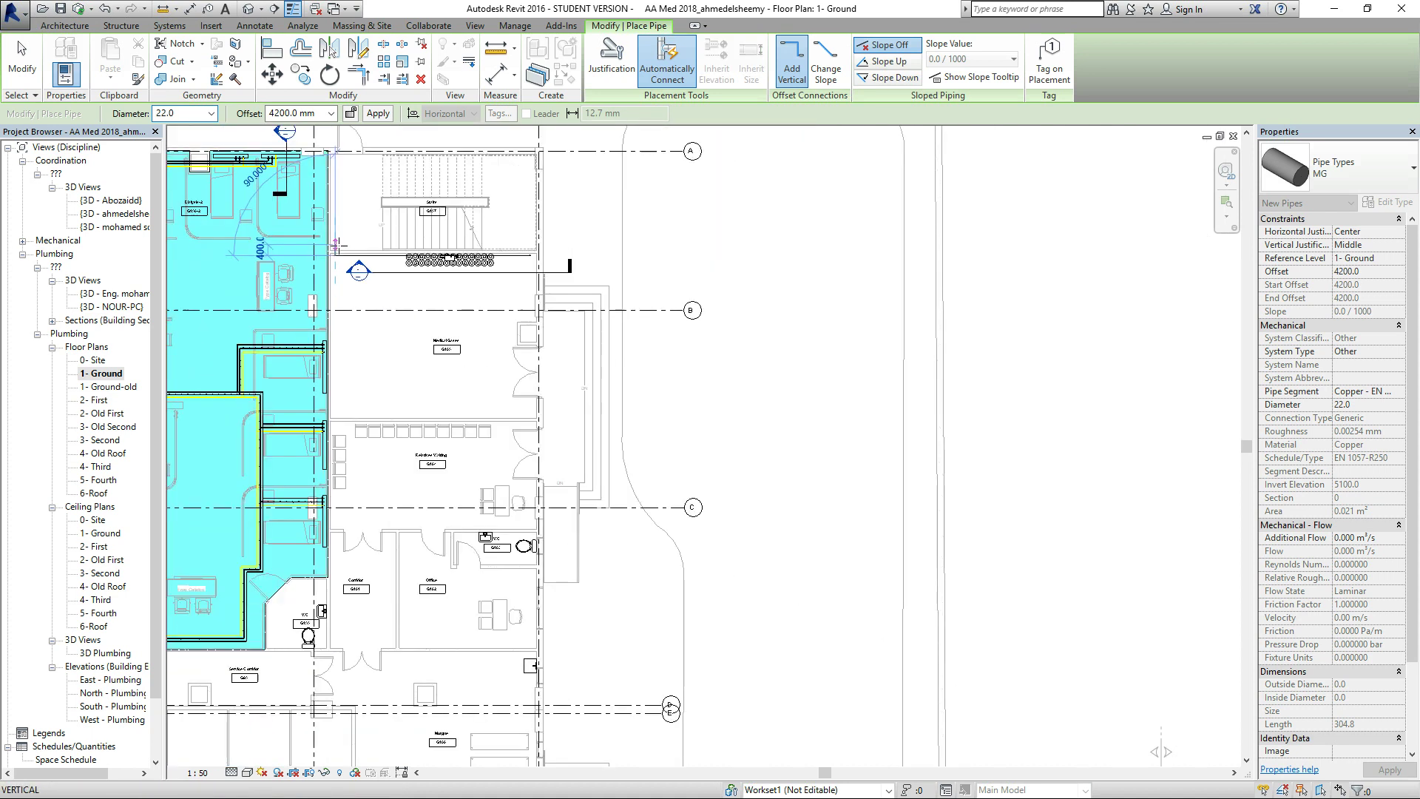
pyautogui.scroll(3, 352, 563)
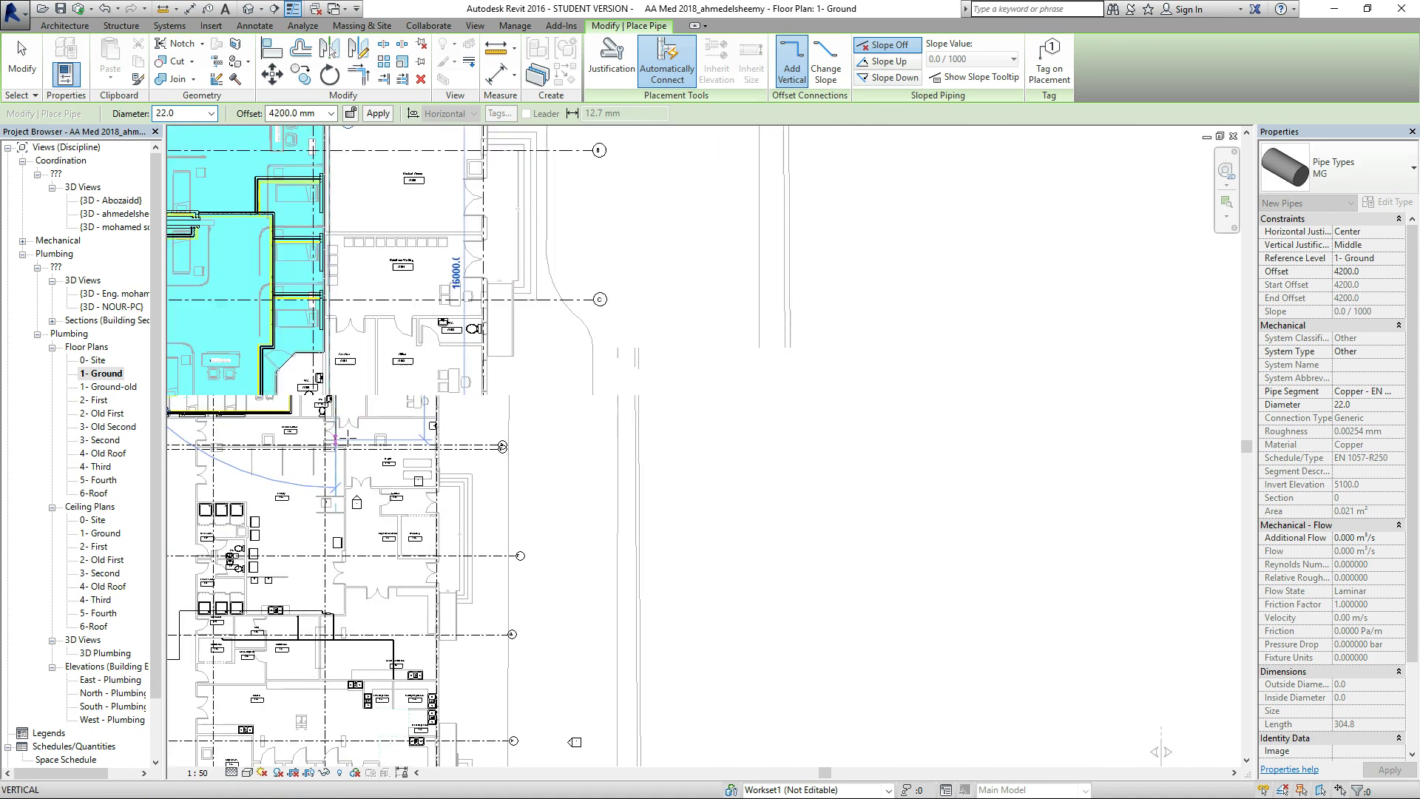
pyautogui.scroll(2, 342, 439)
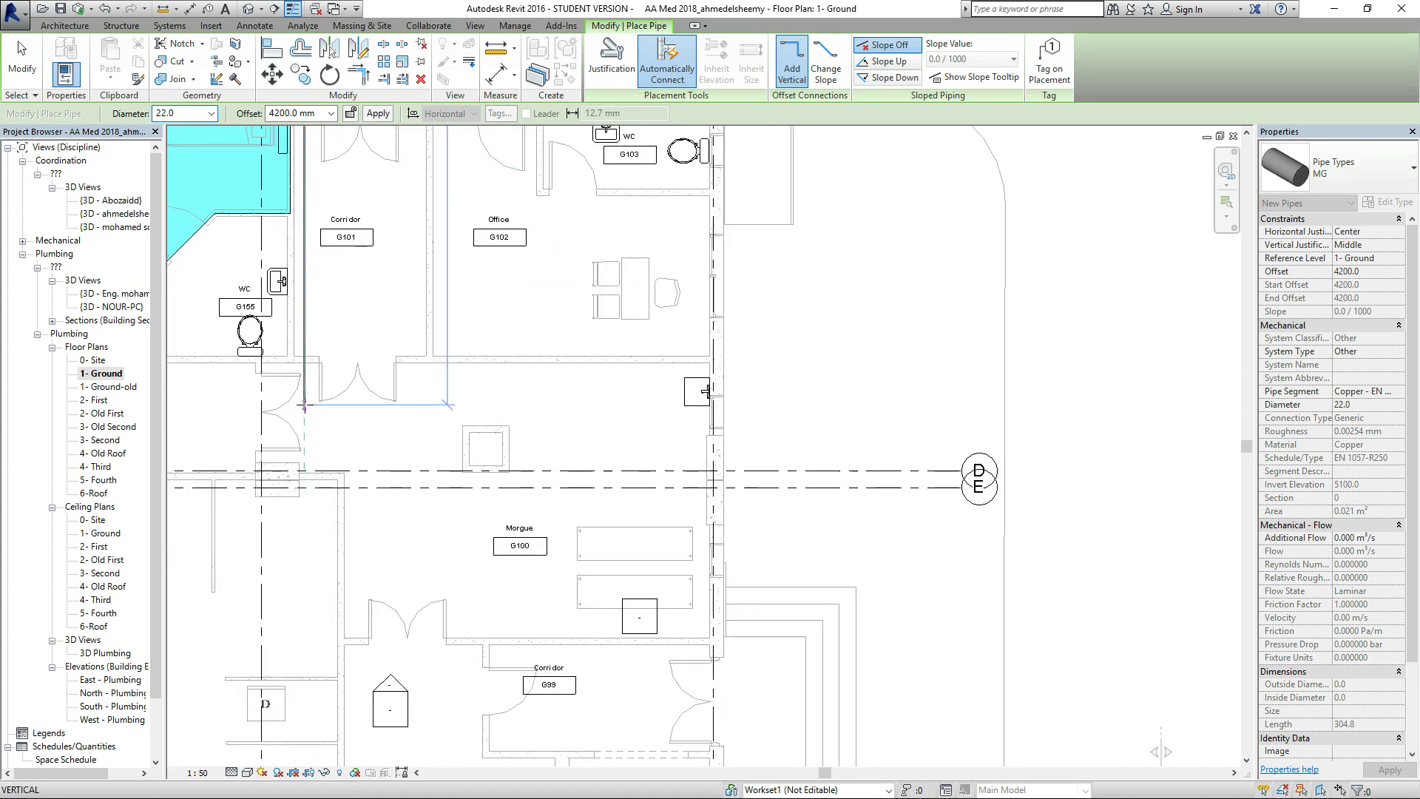
pyautogui.click(304, 406)
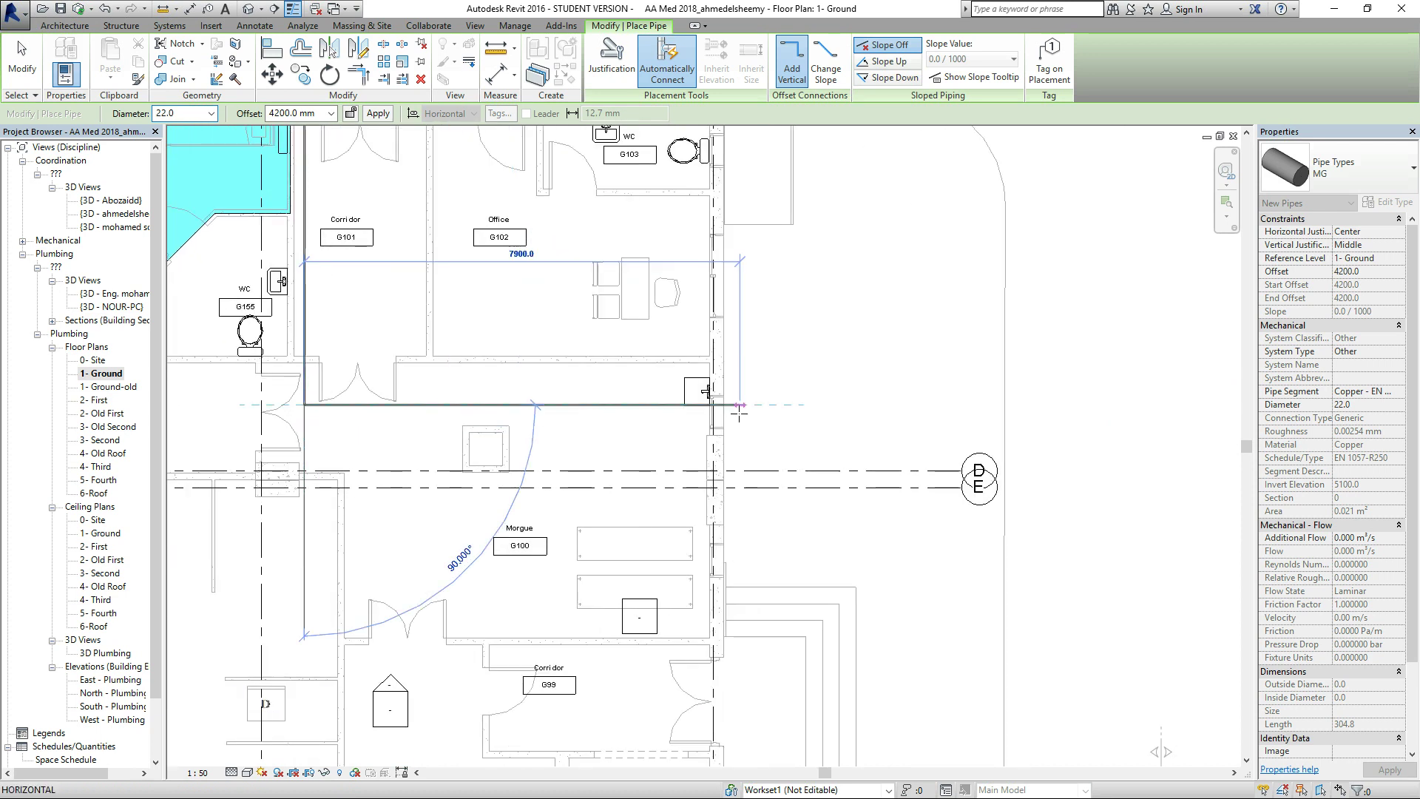
# Run the pipe about 21300 mm along the main corridor, past the dialysis hall to just beyond its far wall.
pyautogui.scroll(-2, 741, 411)
pyautogui.scroll(-5, 740, 411)
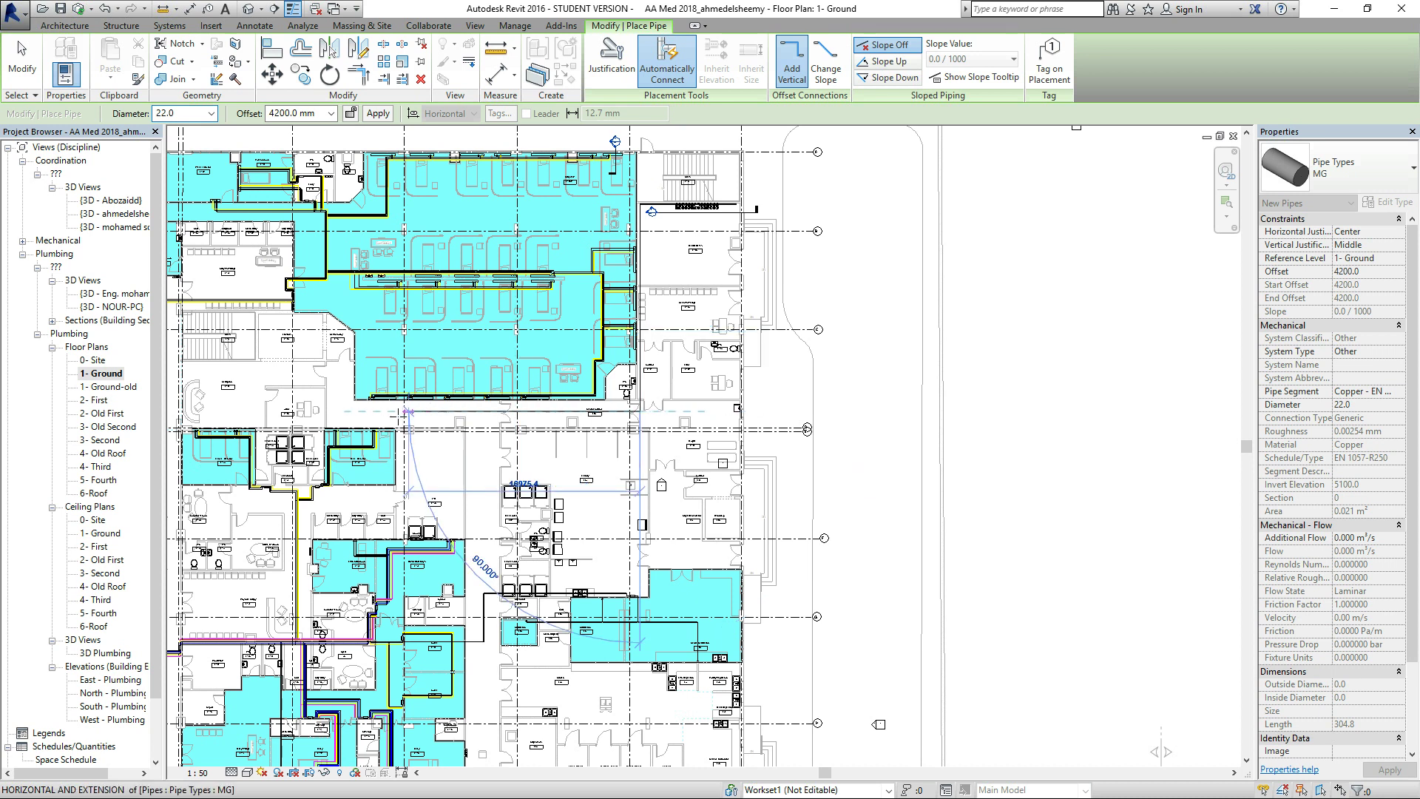
pyautogui.scroll(2, 368, 414)
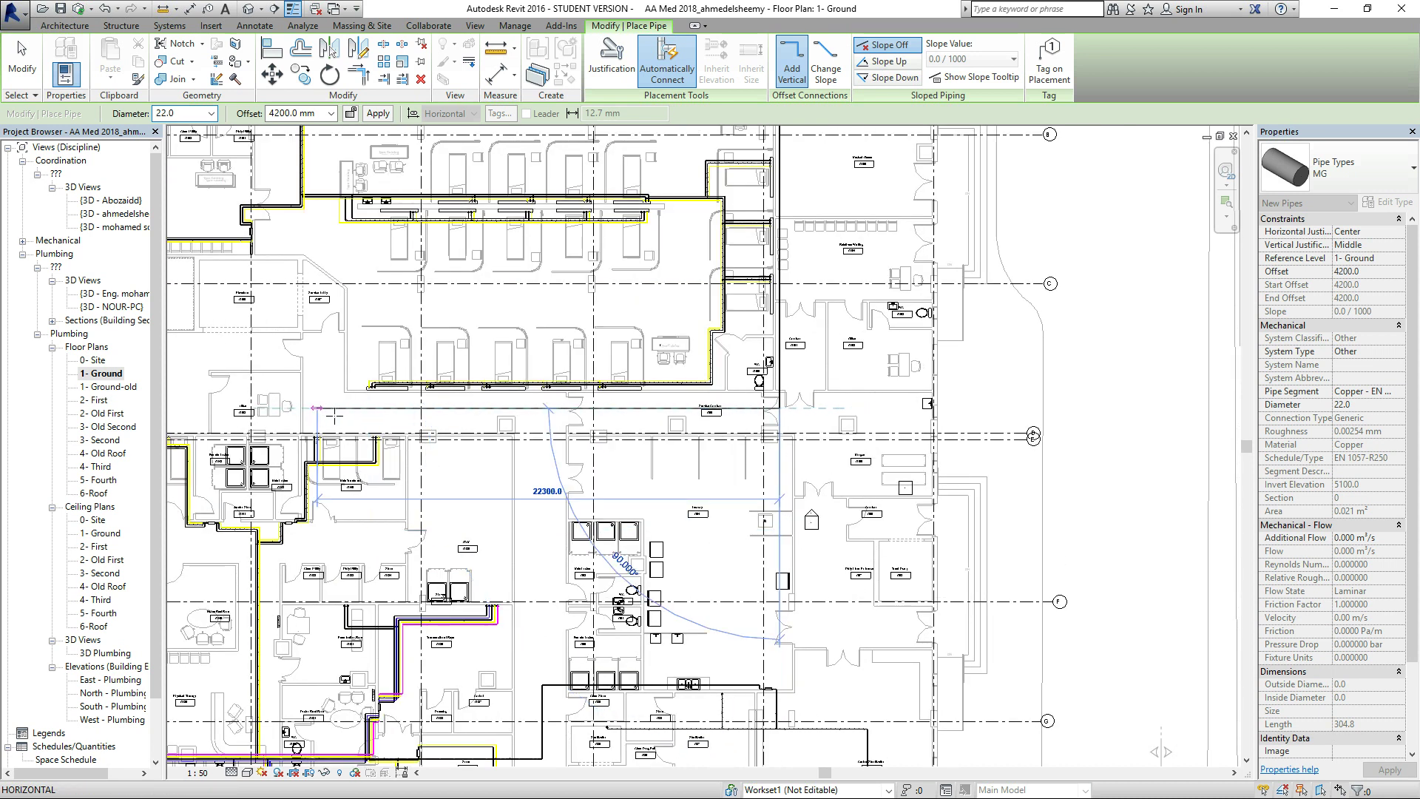
pyautogui.scroll(1, 334, 414)
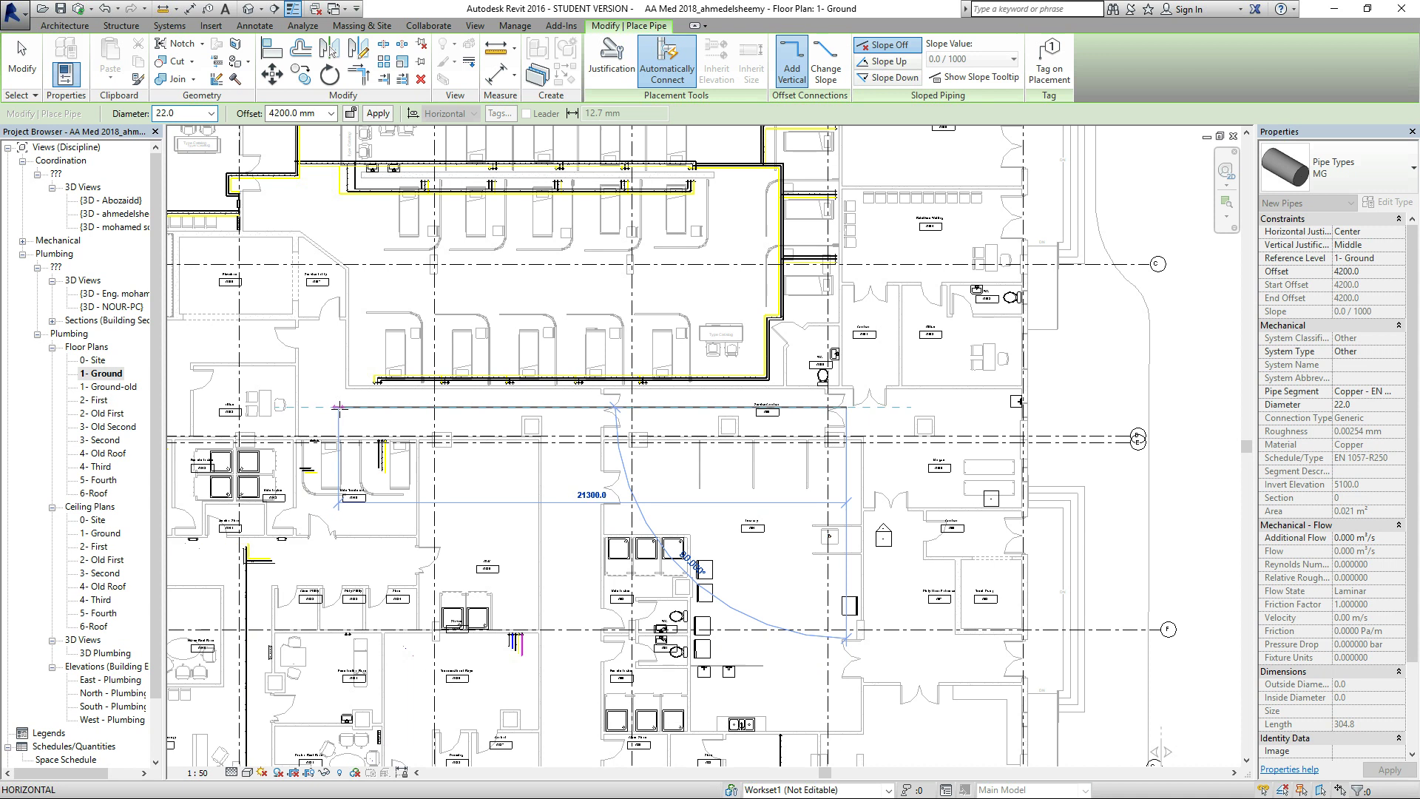
pyautogui.click(338, 407)
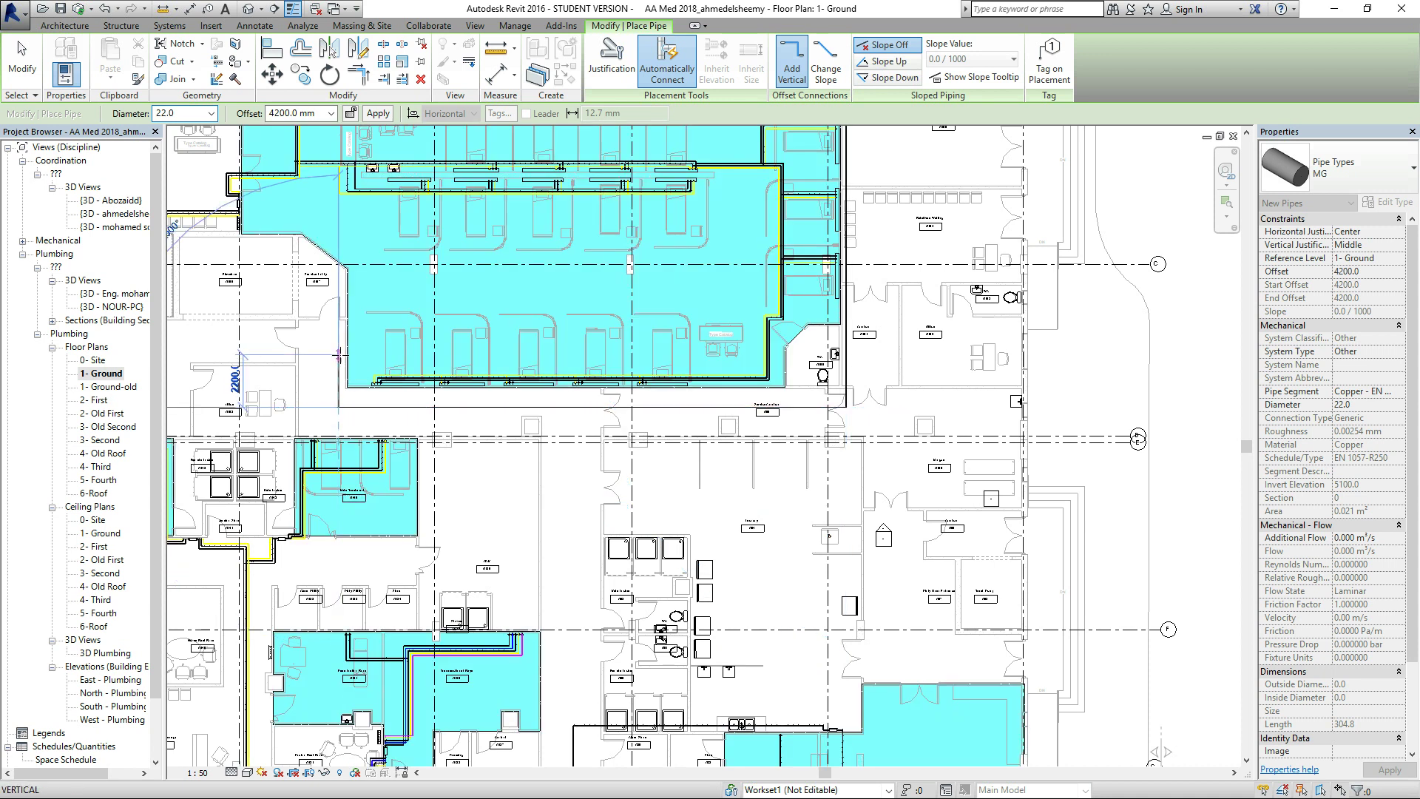
# Route the pipe around Office G108 with right-angled legs of about 2200, 6500 and 3100 mm.
pyautogui.scroll(-1, 256, 358)
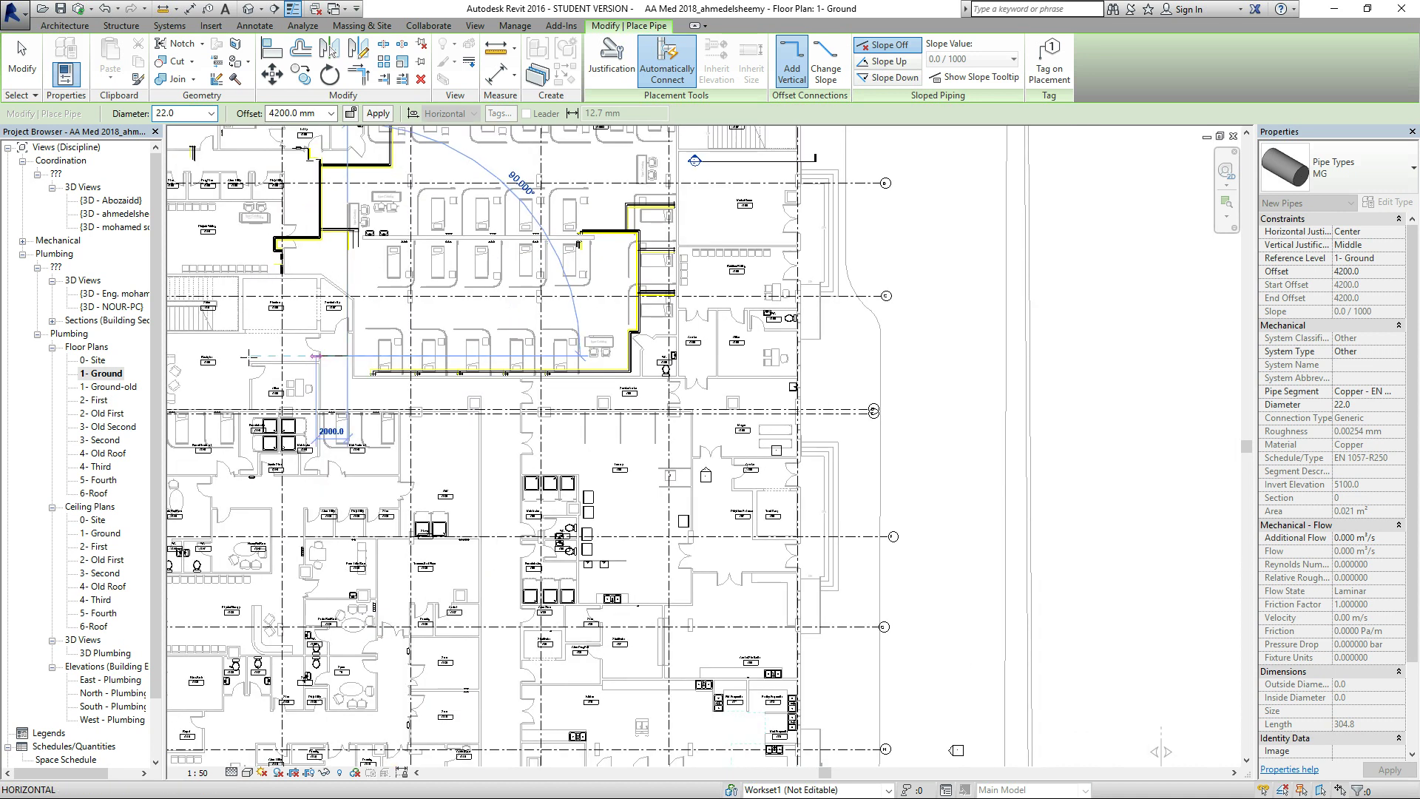
pyautogui.scroll(5, 256, 358)
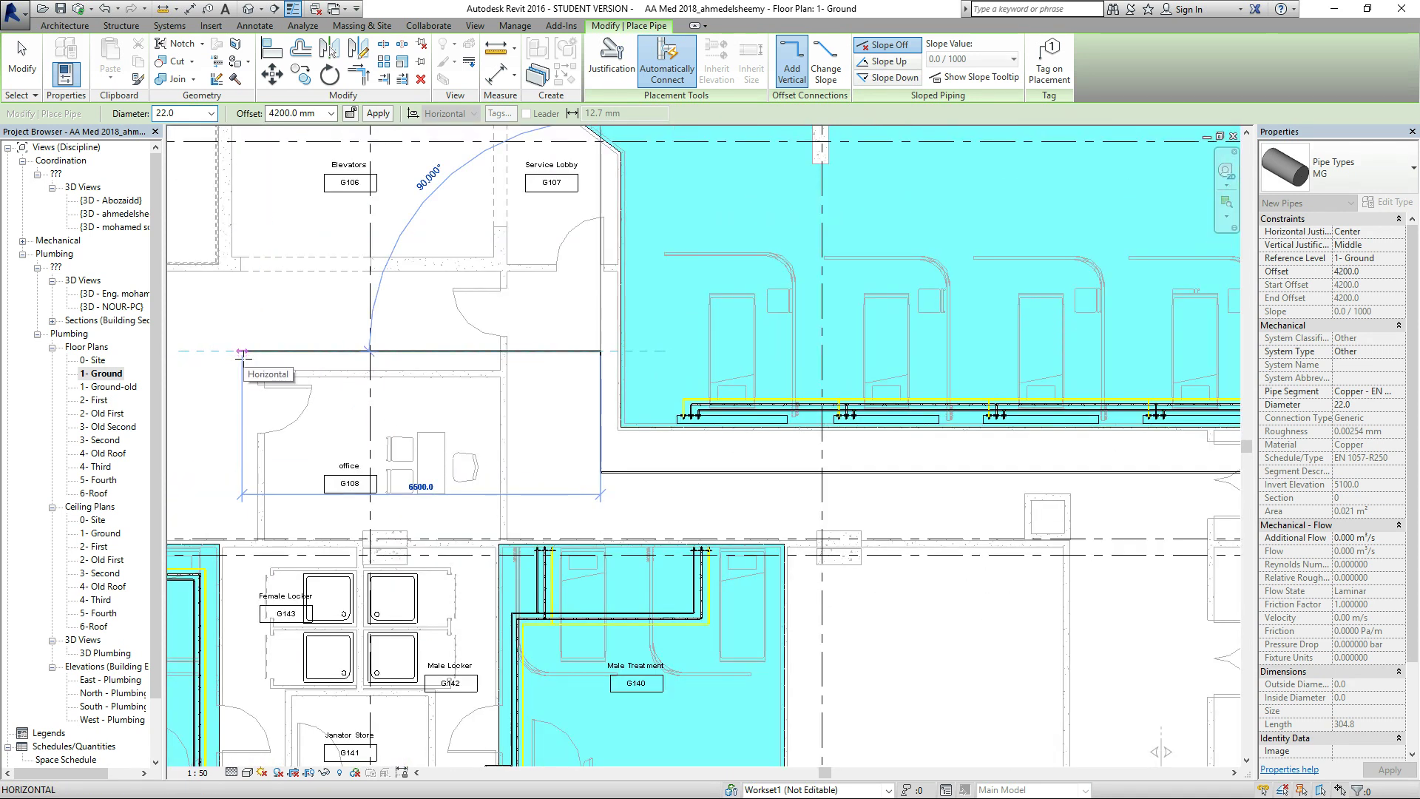
pyautogui.click(239, 489)
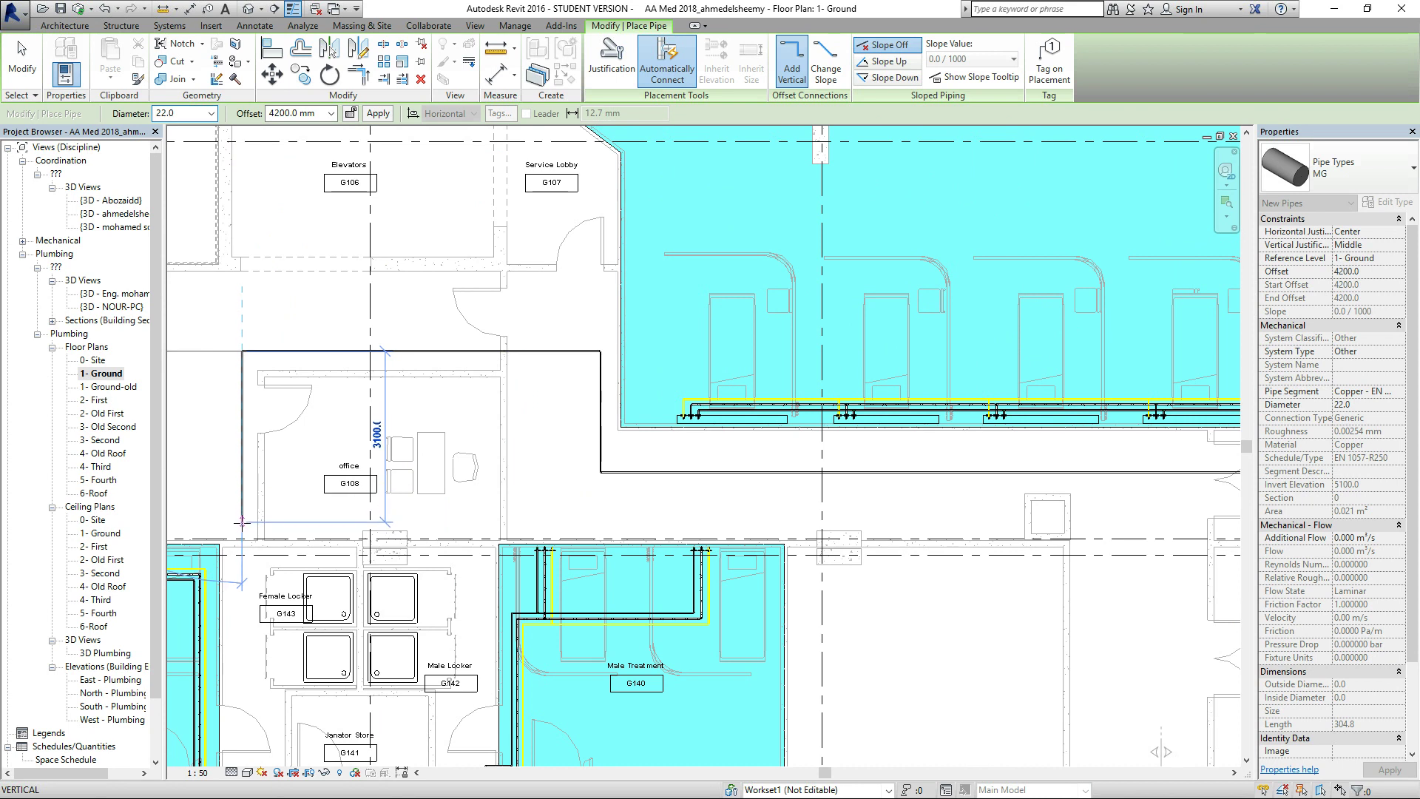
pyautogui.click(244, 529)
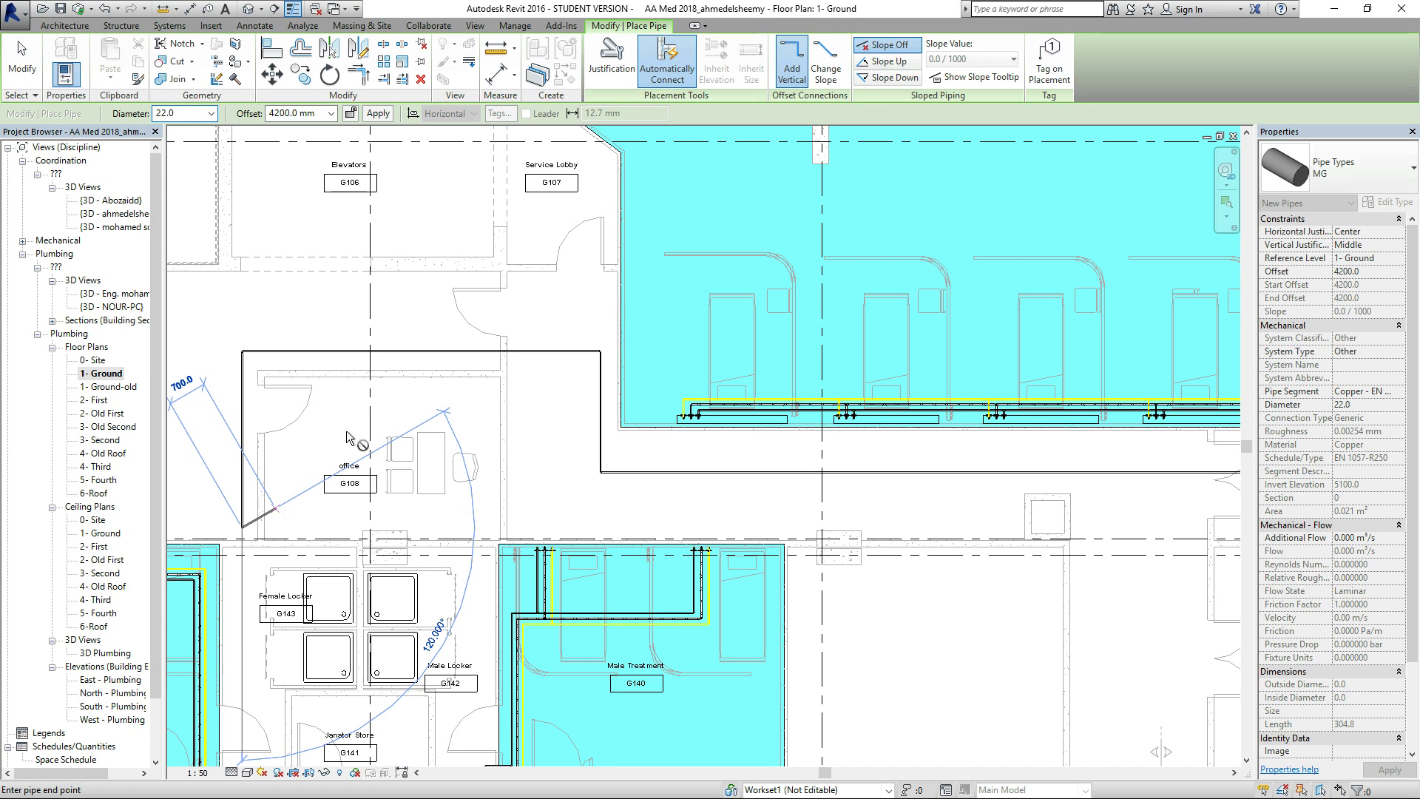
# Set the pipe's offset to 26000 mm to form a riser beside Office G108, and end the upper pipe next to Elevators G106.
pyautogui.click(332, 115)
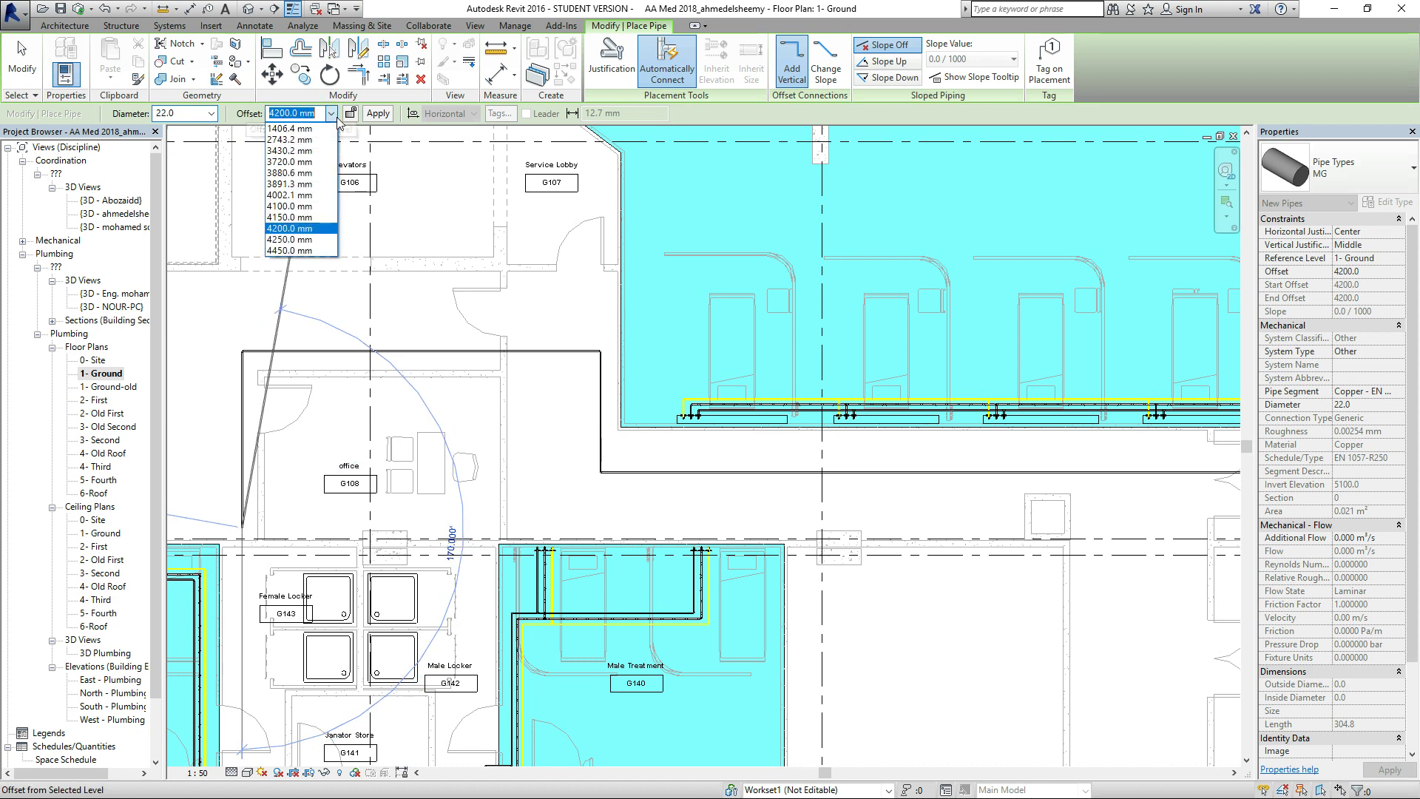
pyautogui.click(318, 112)
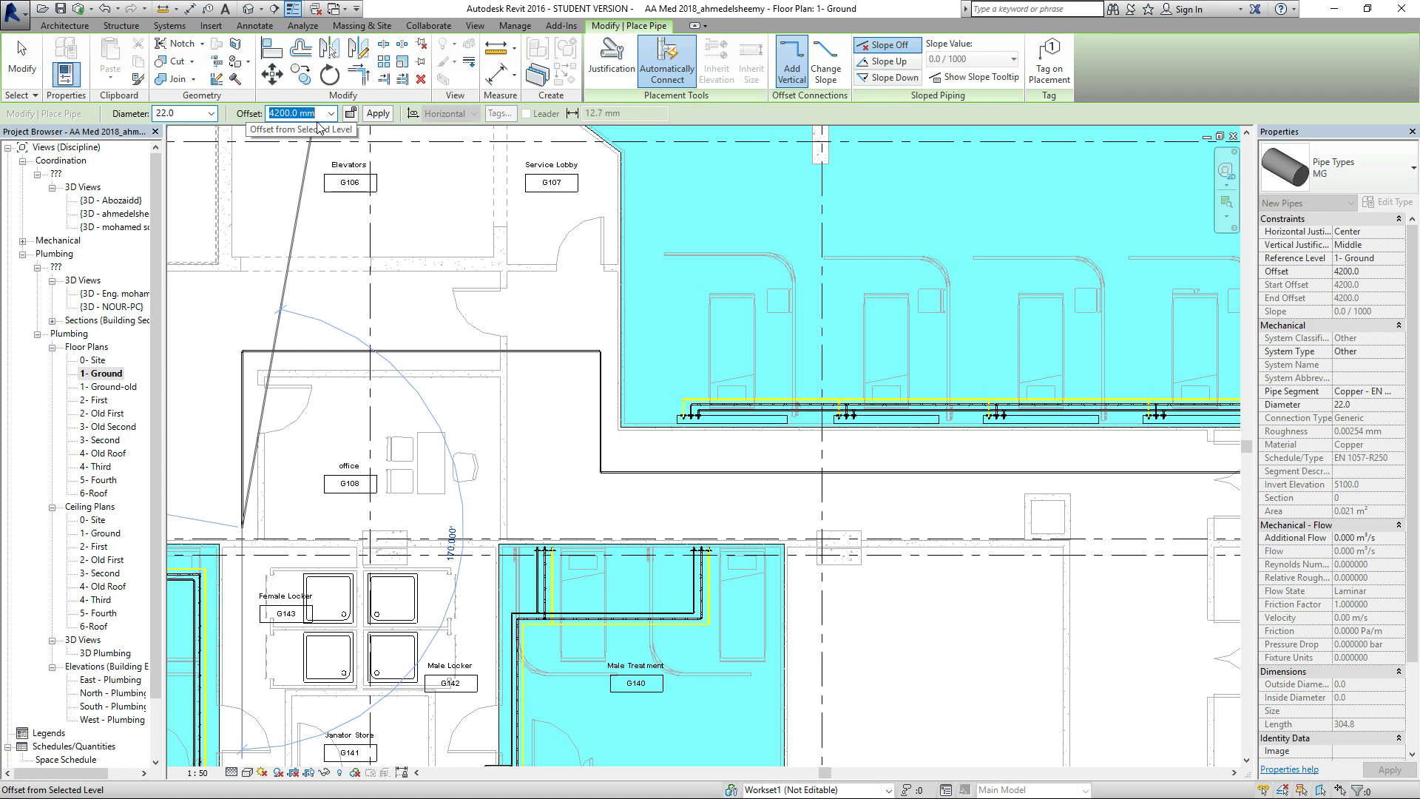
pyautogui.write('26')
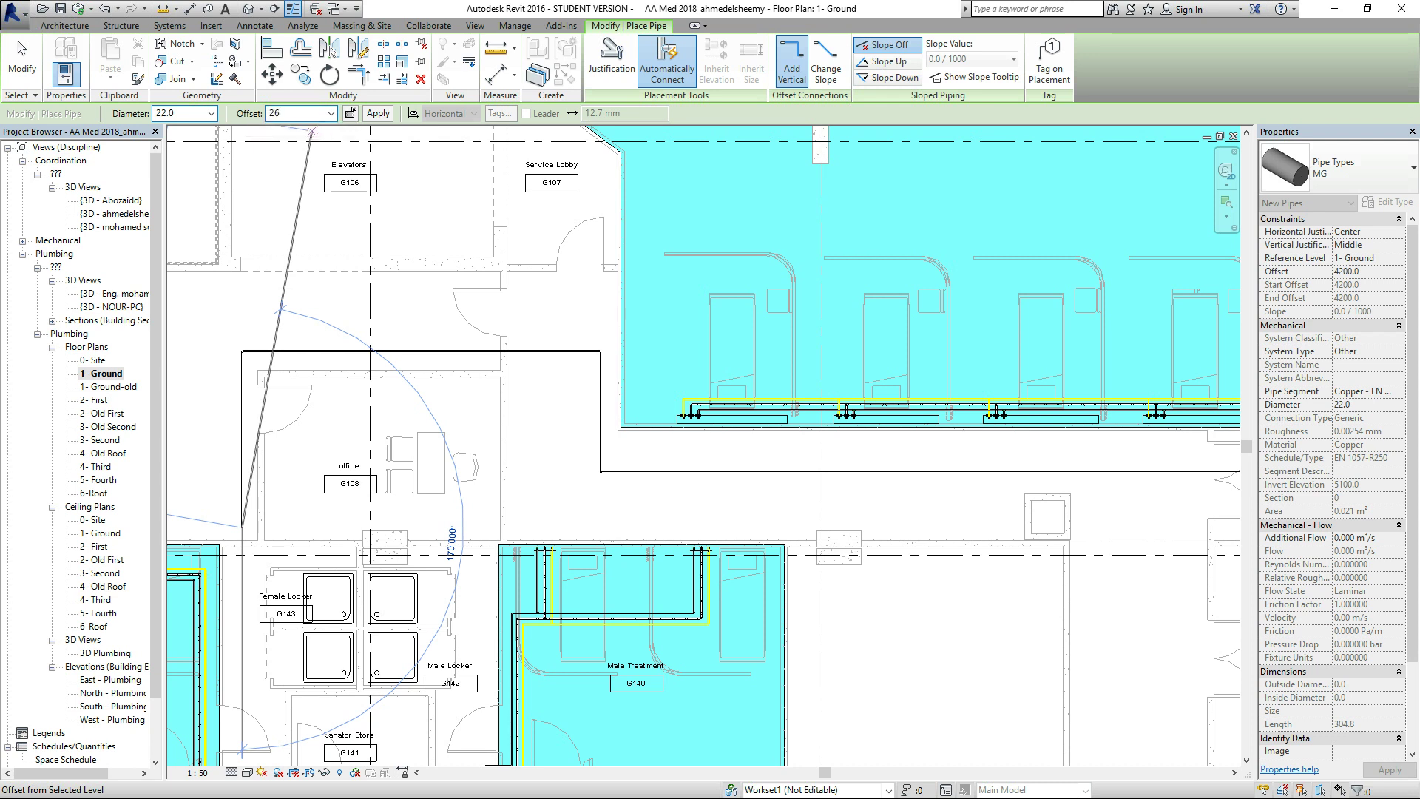
pyautogui.write('000')
pyautogui.press('Return')
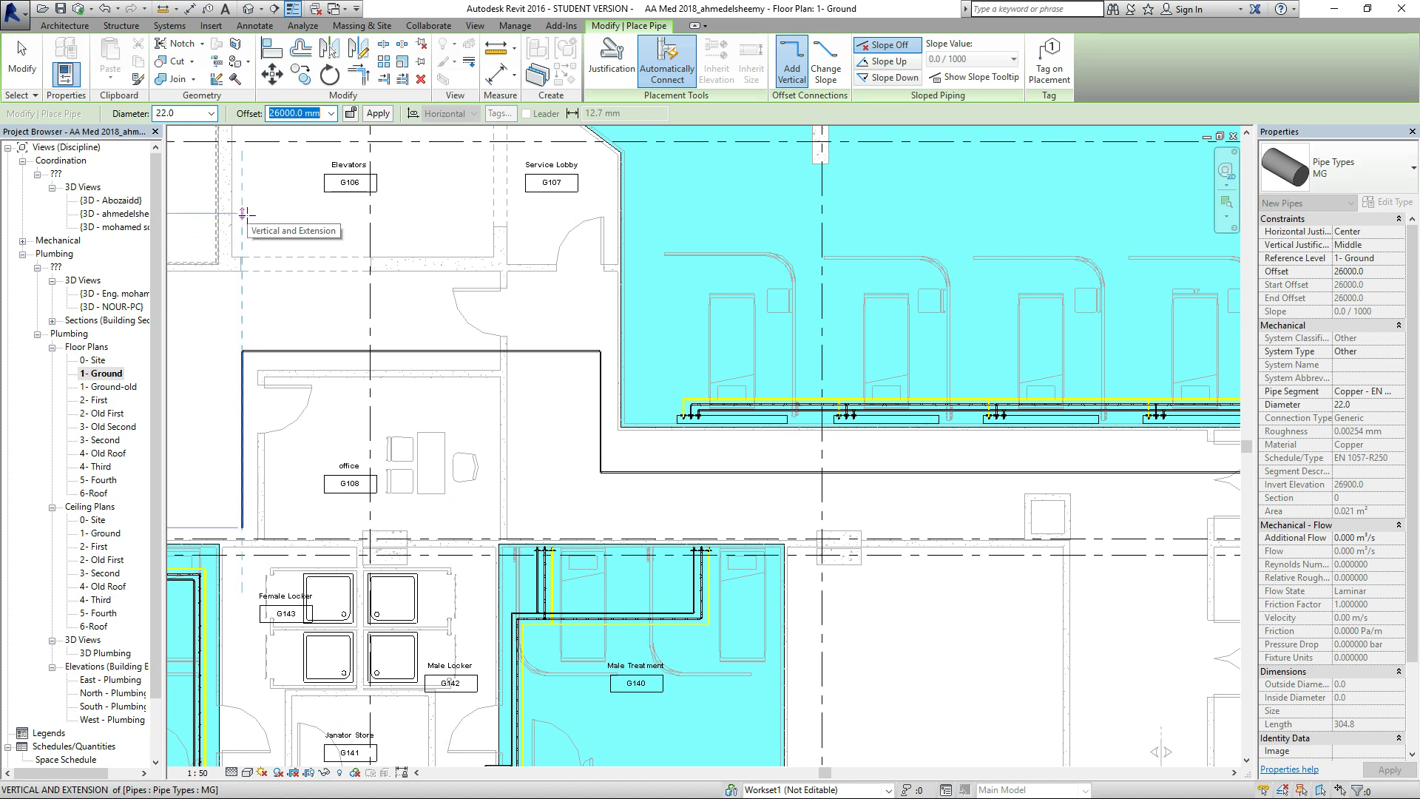
pyautogui.click(245, 214)
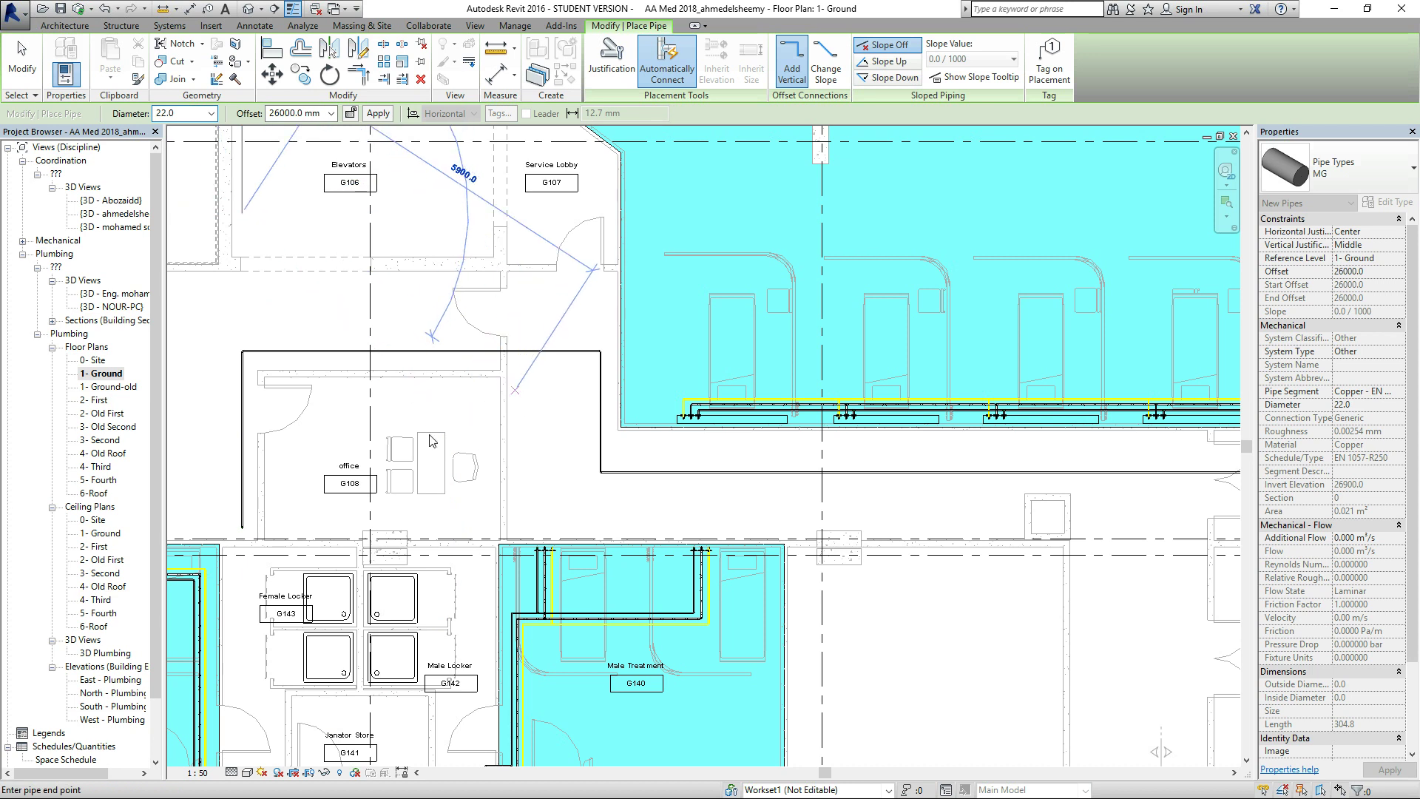
pyautogui.press('Escape')
pyautogui.press('Escape')
pyautogui.scroll(6, 231, 547)
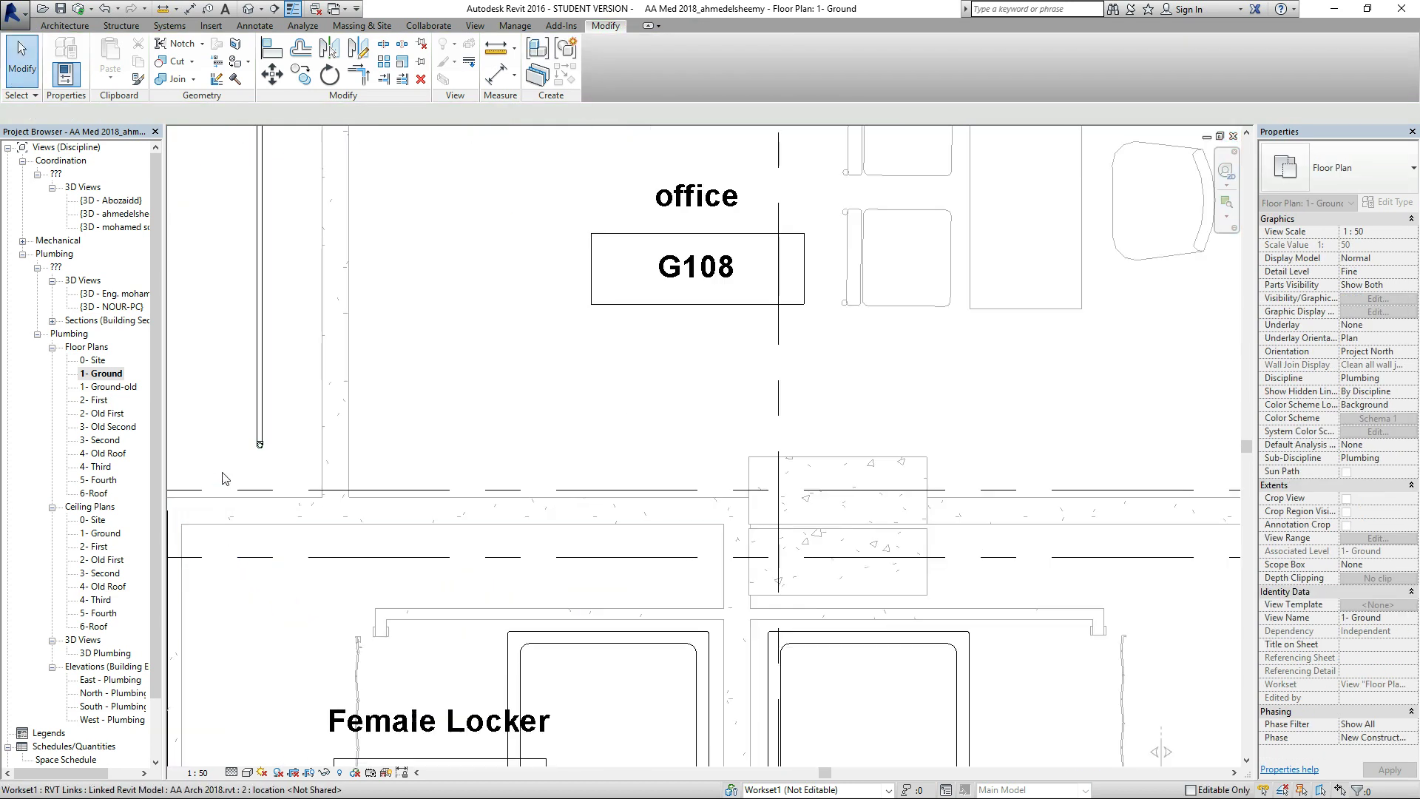
# Select the vertical pipe and its fitting where the pipe run ends beside the wall of office G108 on the ground plan.
pyautogui.click(282, 481)
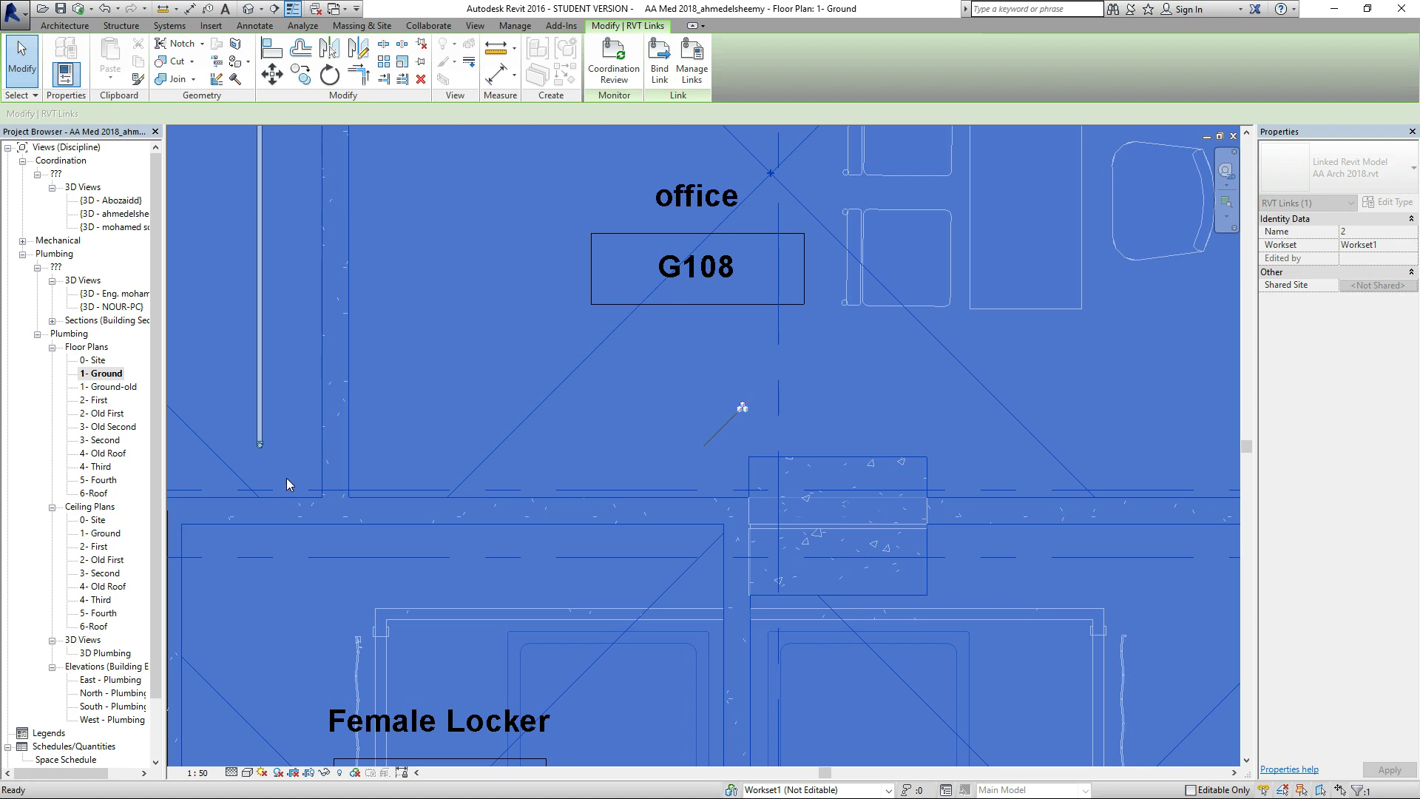
pyautogui.press('Escape')
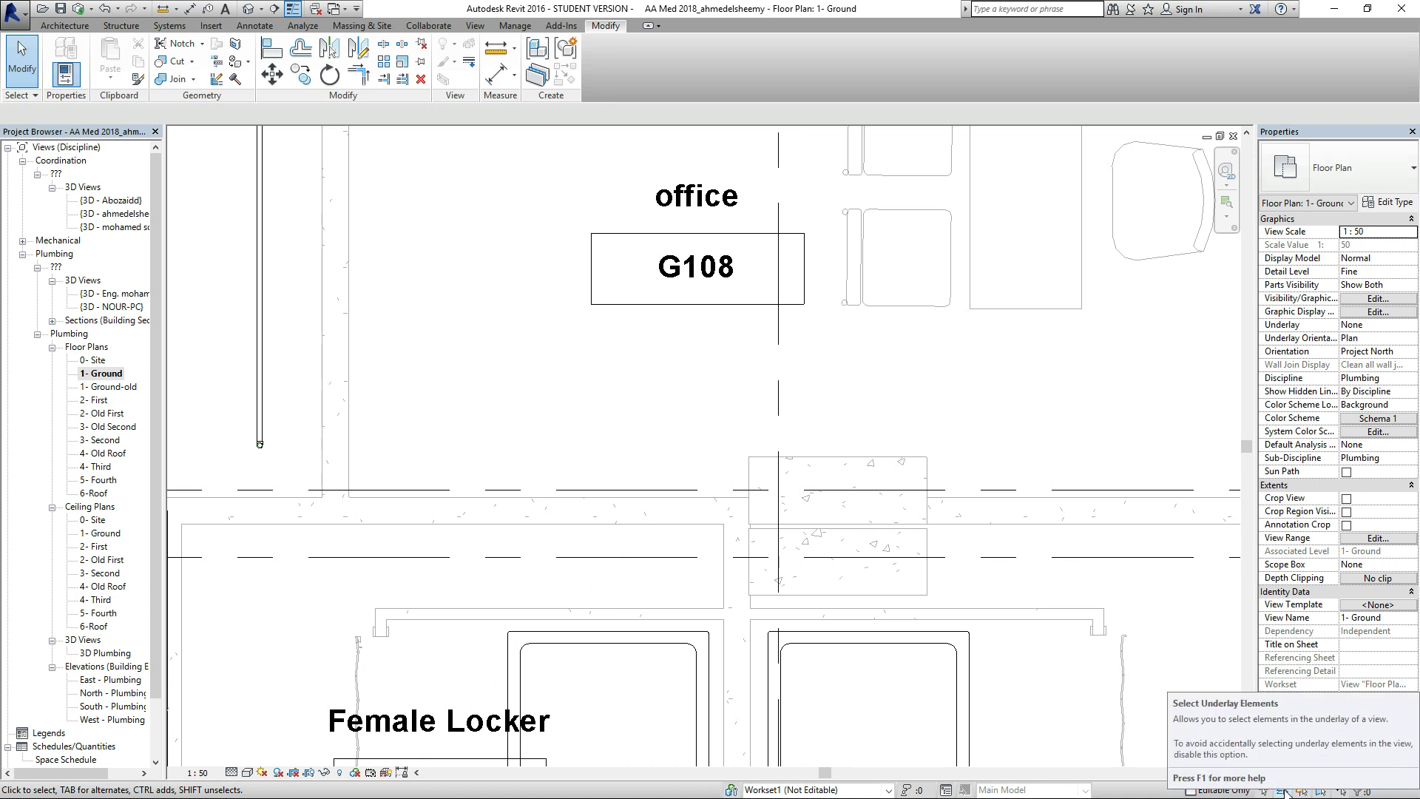
pyautogui.moveTo(1227, 473); pyautogui.dragTo(1014, 490, button='middle')
pyautogui.scroll(-5, 1012, 490)
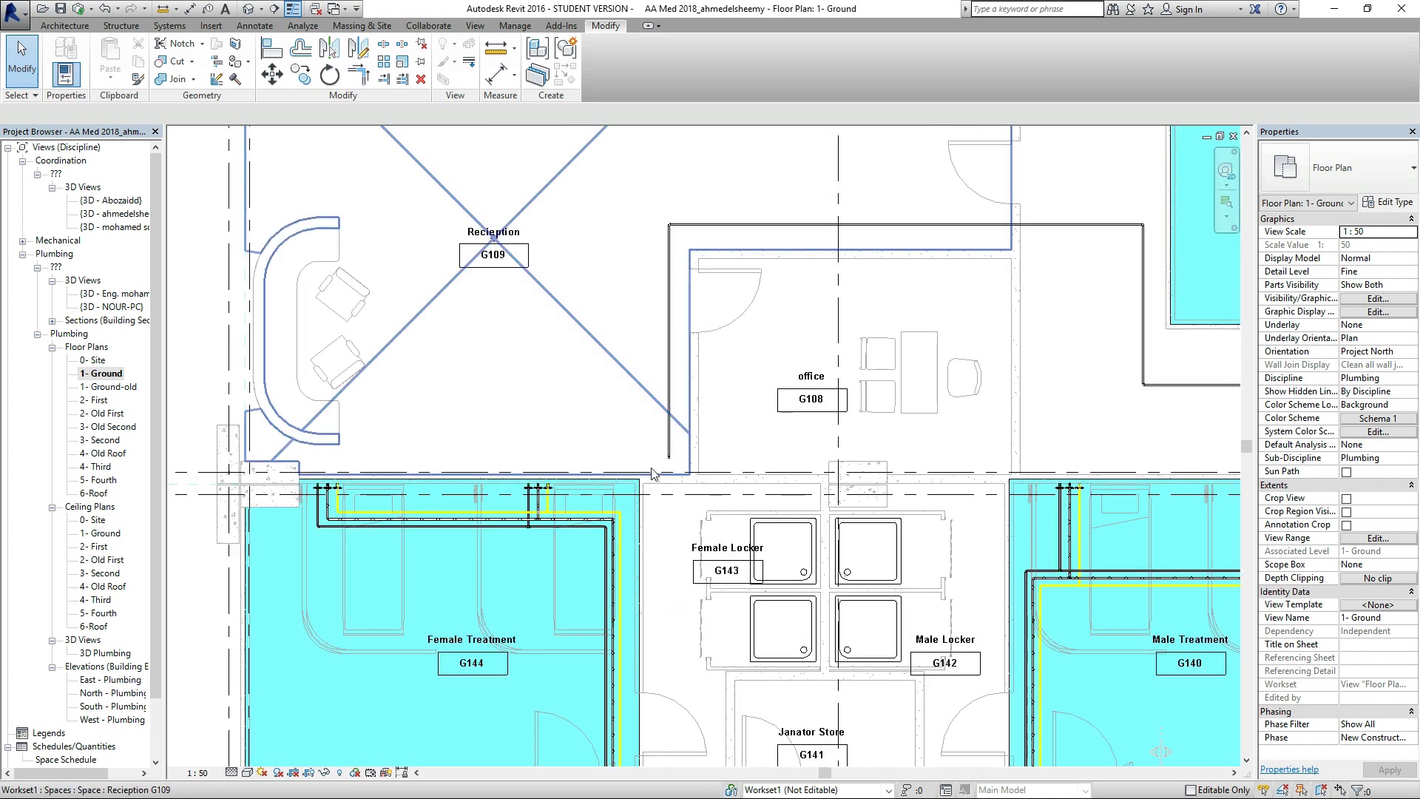
pyautogui.click(663, 446)
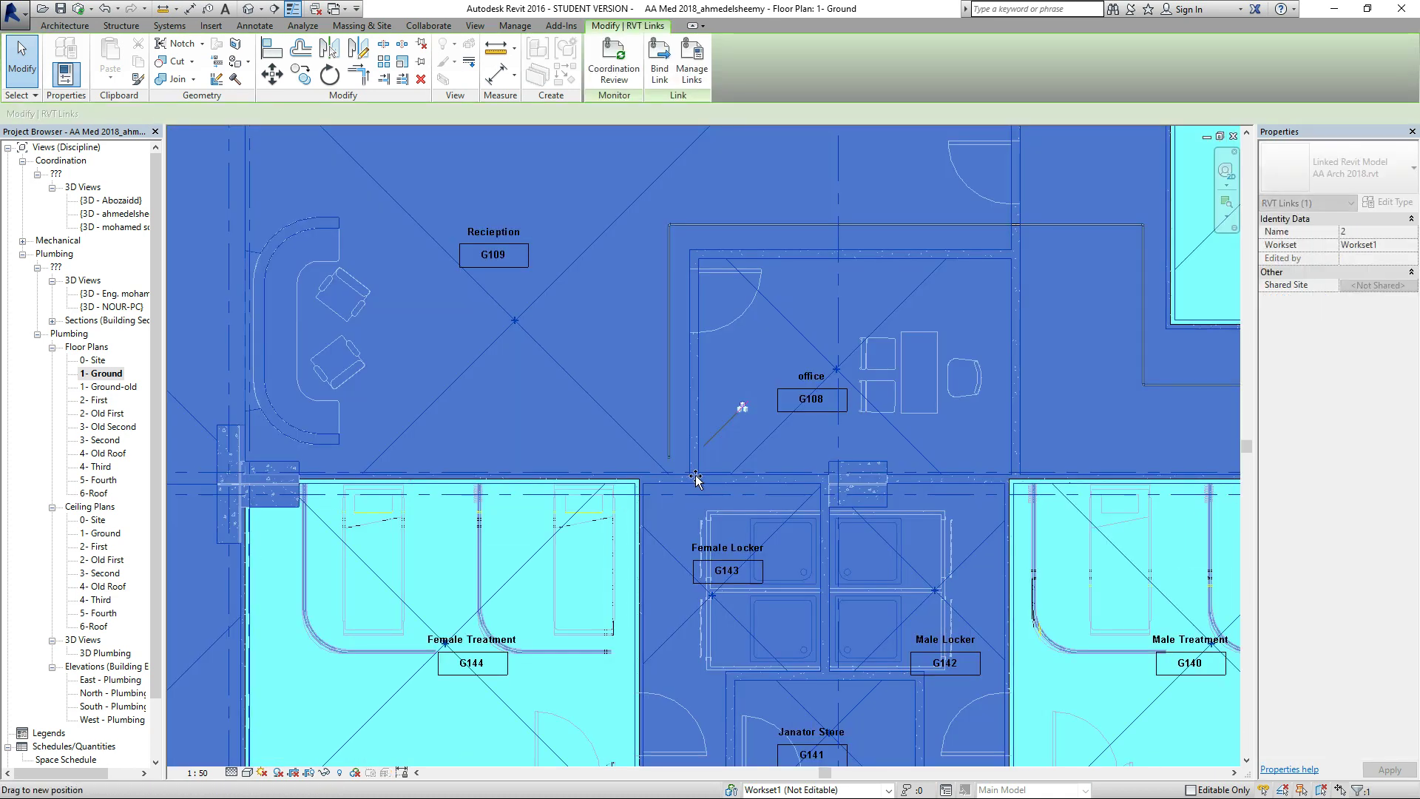
pyautogui.press('Escape')
pyautogui.scroll(5, 684, 416)
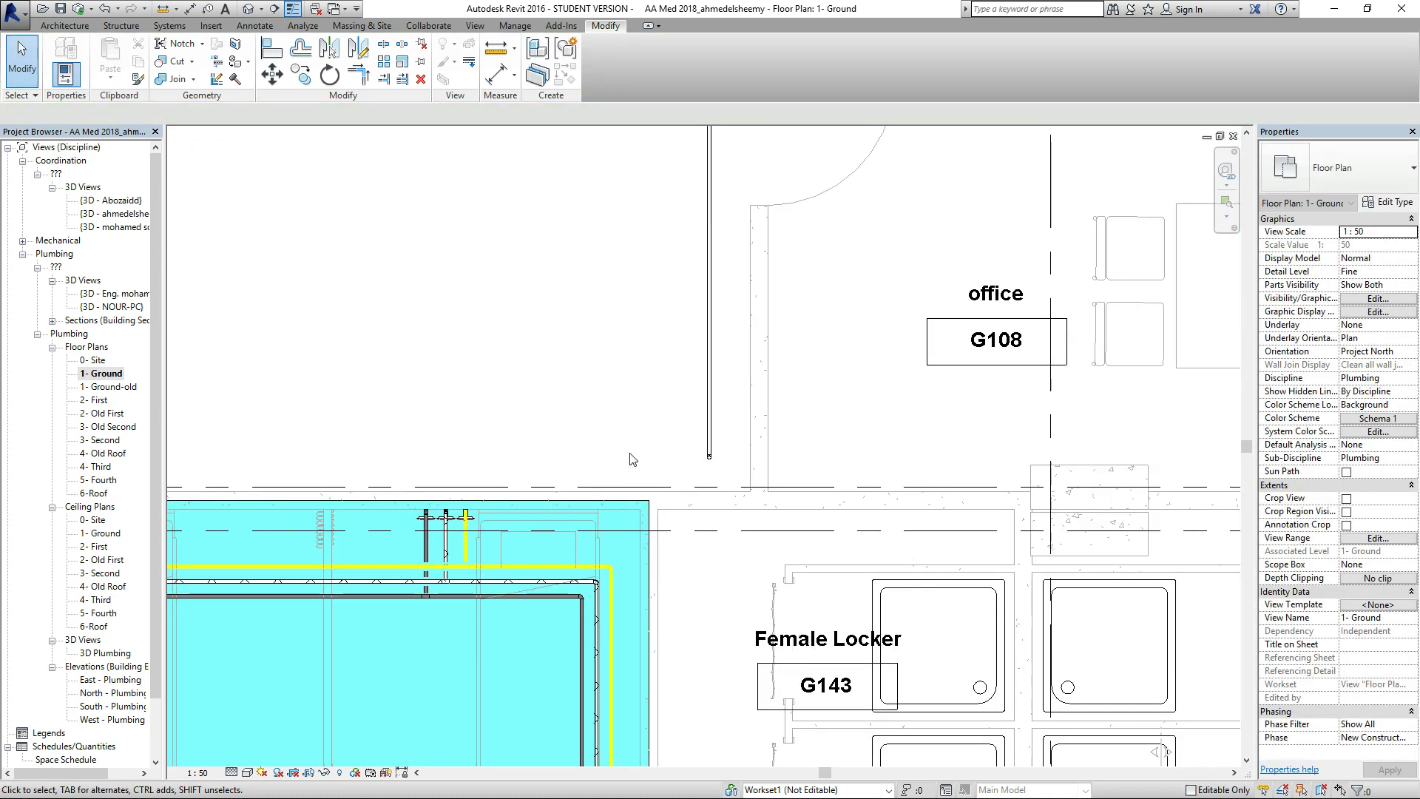
pyautogui.scroll(1, 684, 416)
pyautogui.moveTo(687, 392); pyautogui.dragTo(832, 528)
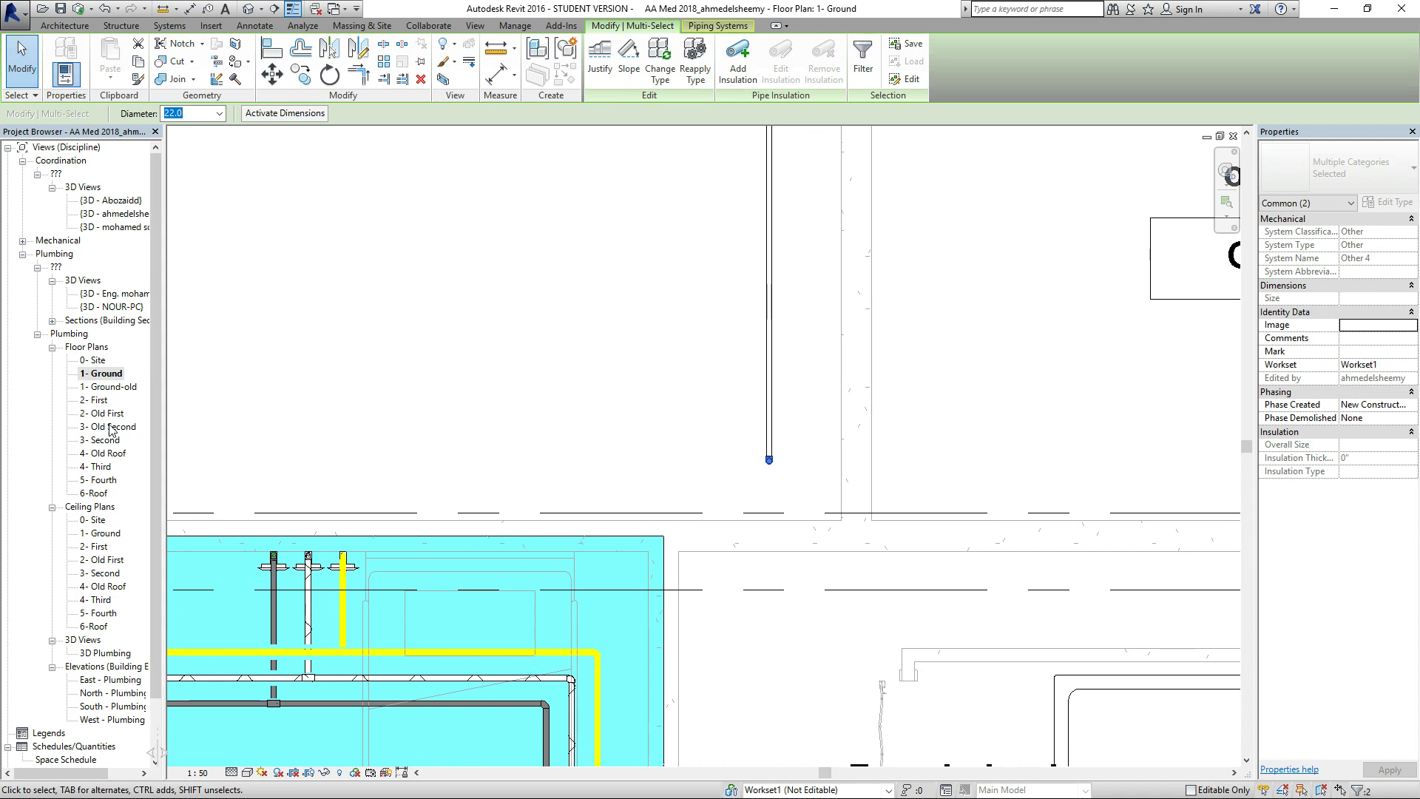
# Check where the selected riser passes through the 2- First and 3- Second floor plans.
pyautogui.doubleClick(104, 403)
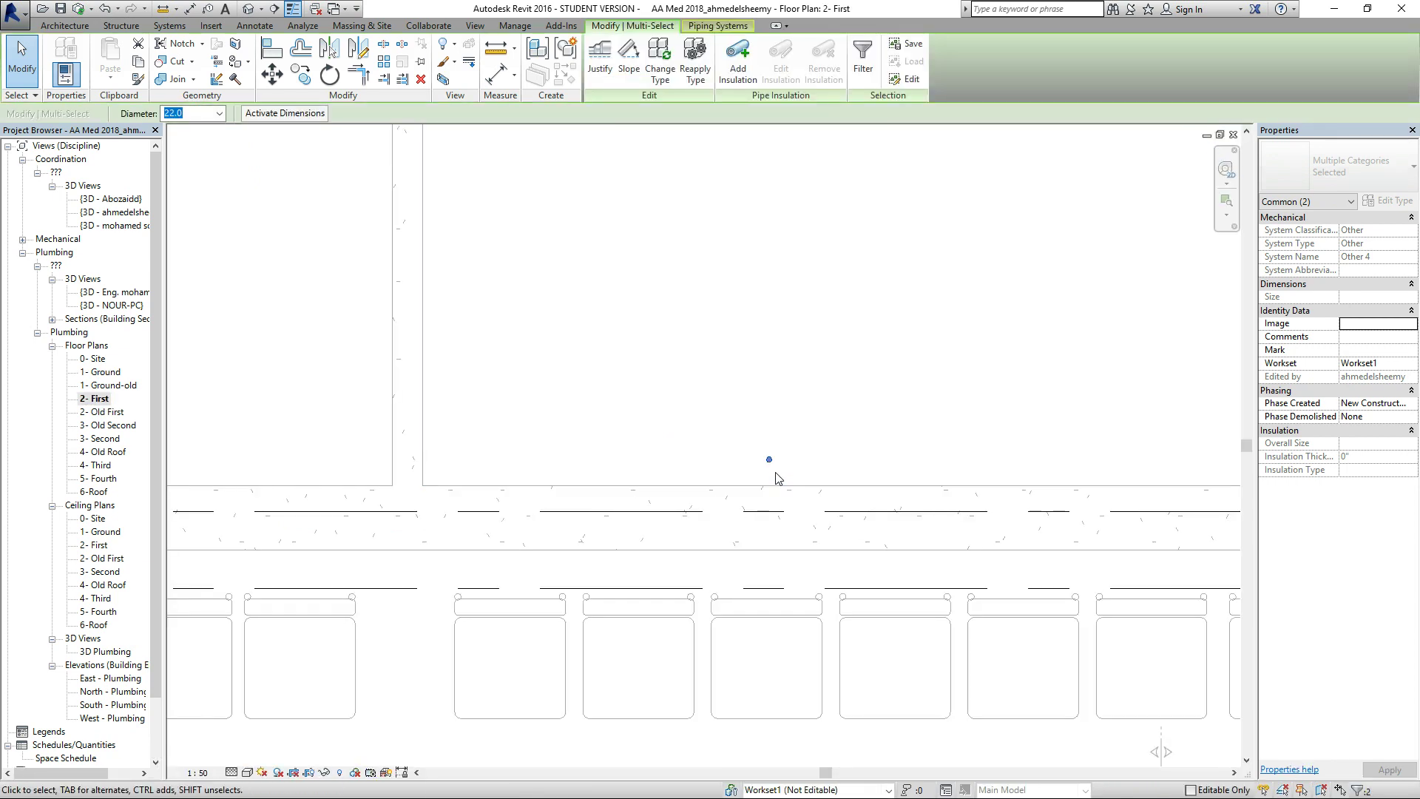
pyautogui.scroll(-3, 777, 477)
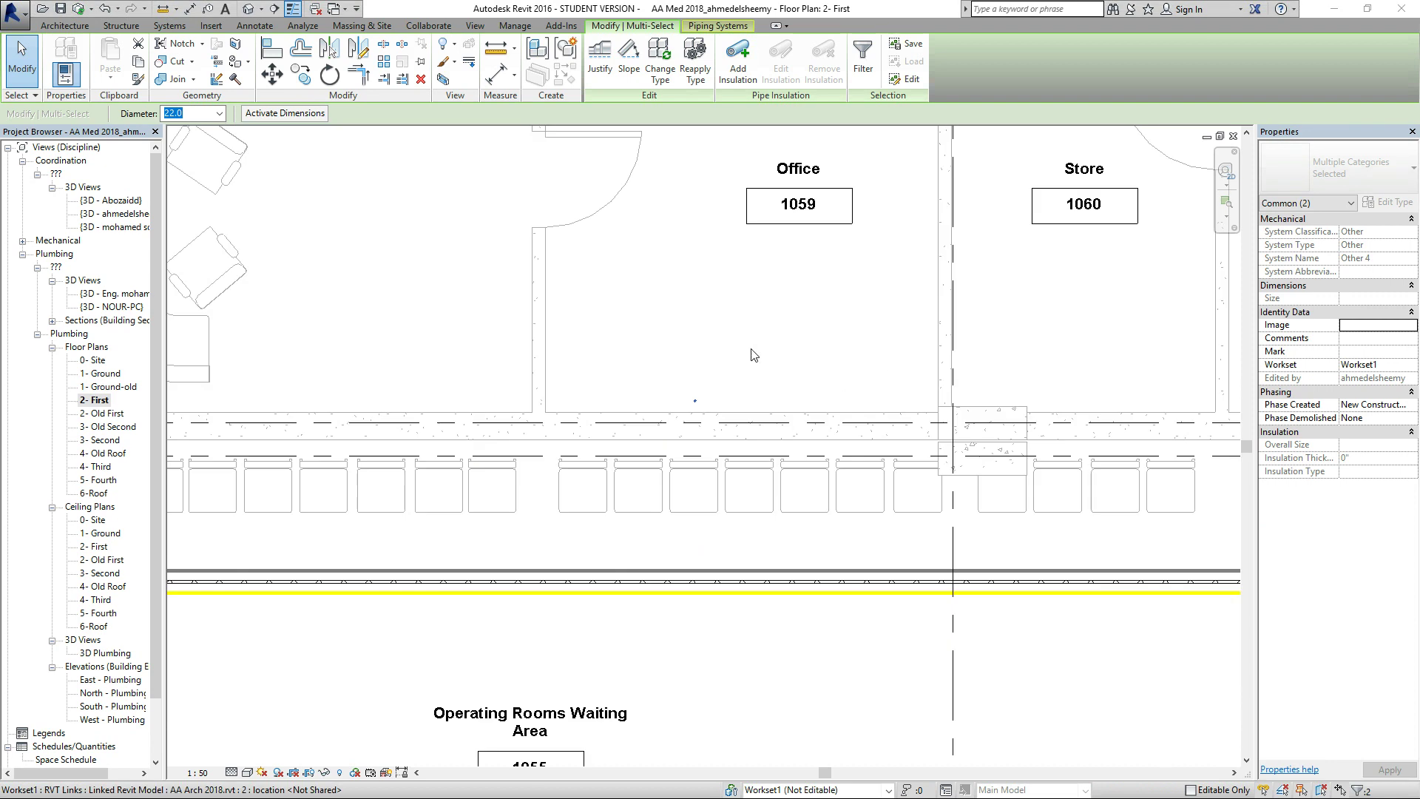
pyautogui.keyDown('ctrl'); pyautogui.scroll(-5, 804, 414); pyautogui.keyUp('ctrl')
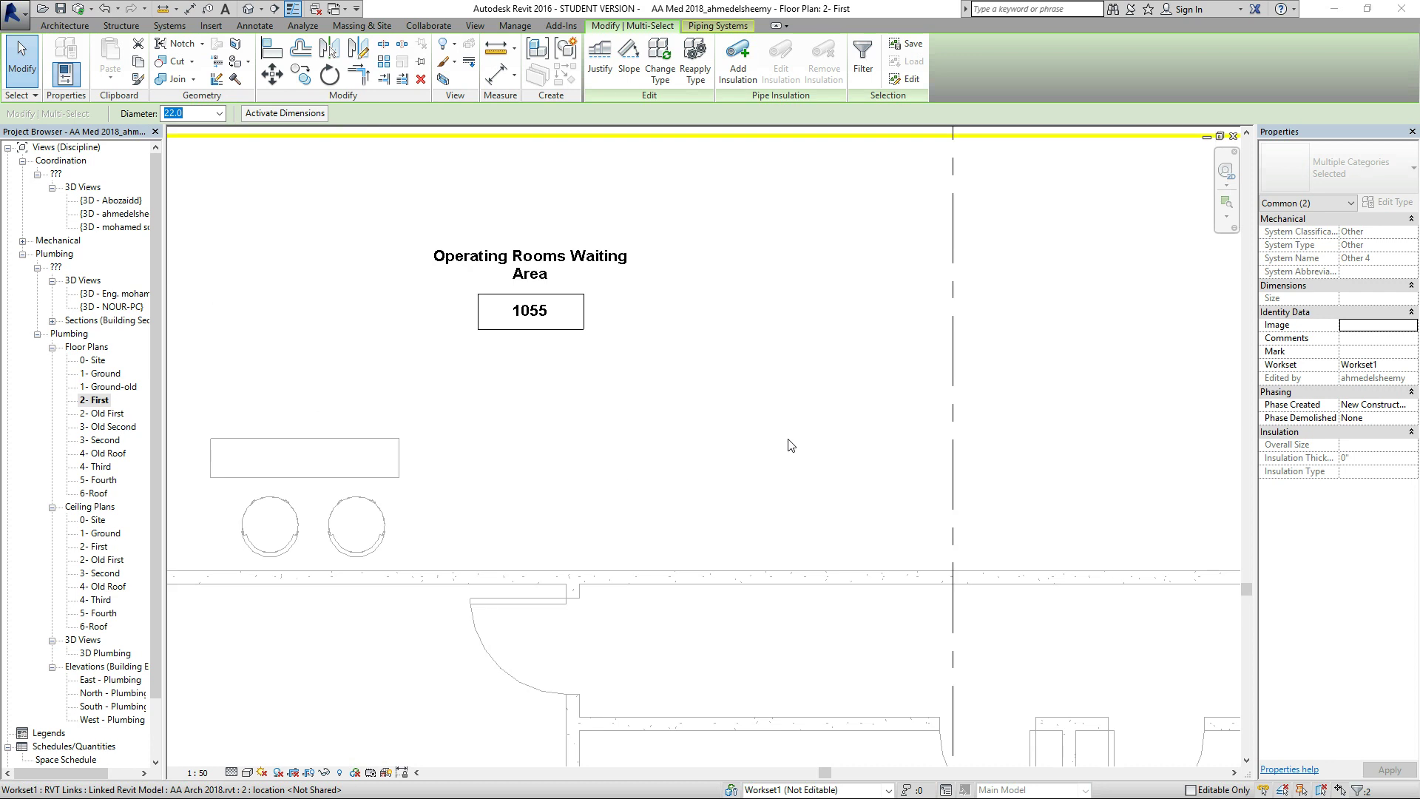
pyautogui.keyDown('ctrl'); pyautogui.scroll(6, 737, 437); pyautogui.keyUp('ctrl')
pyautogui.keyDown('ctrl'); pyautogui.scroll(-3, 710, 458); pyautogui.keyUp('ctrl')
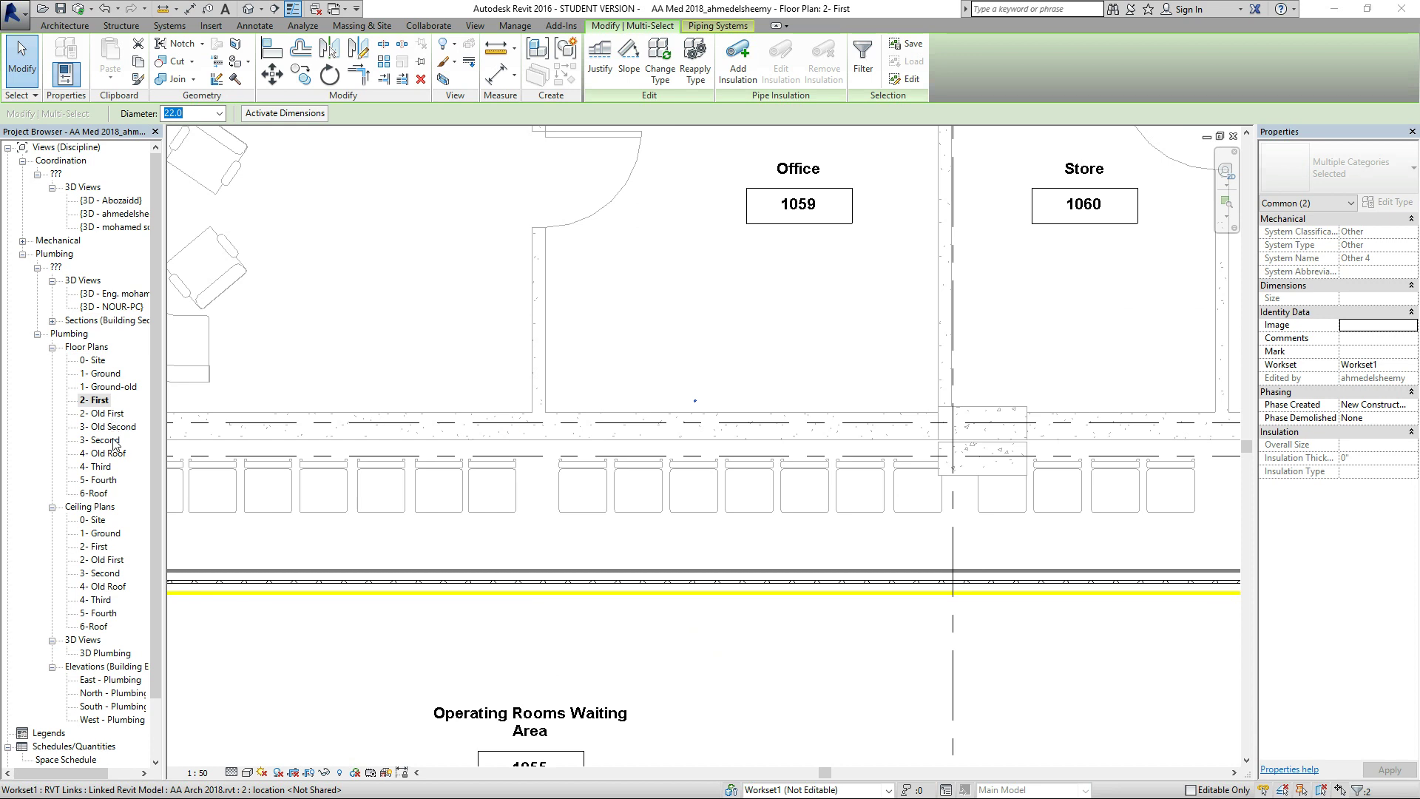
pyautogui.doubleClick(103, 440)
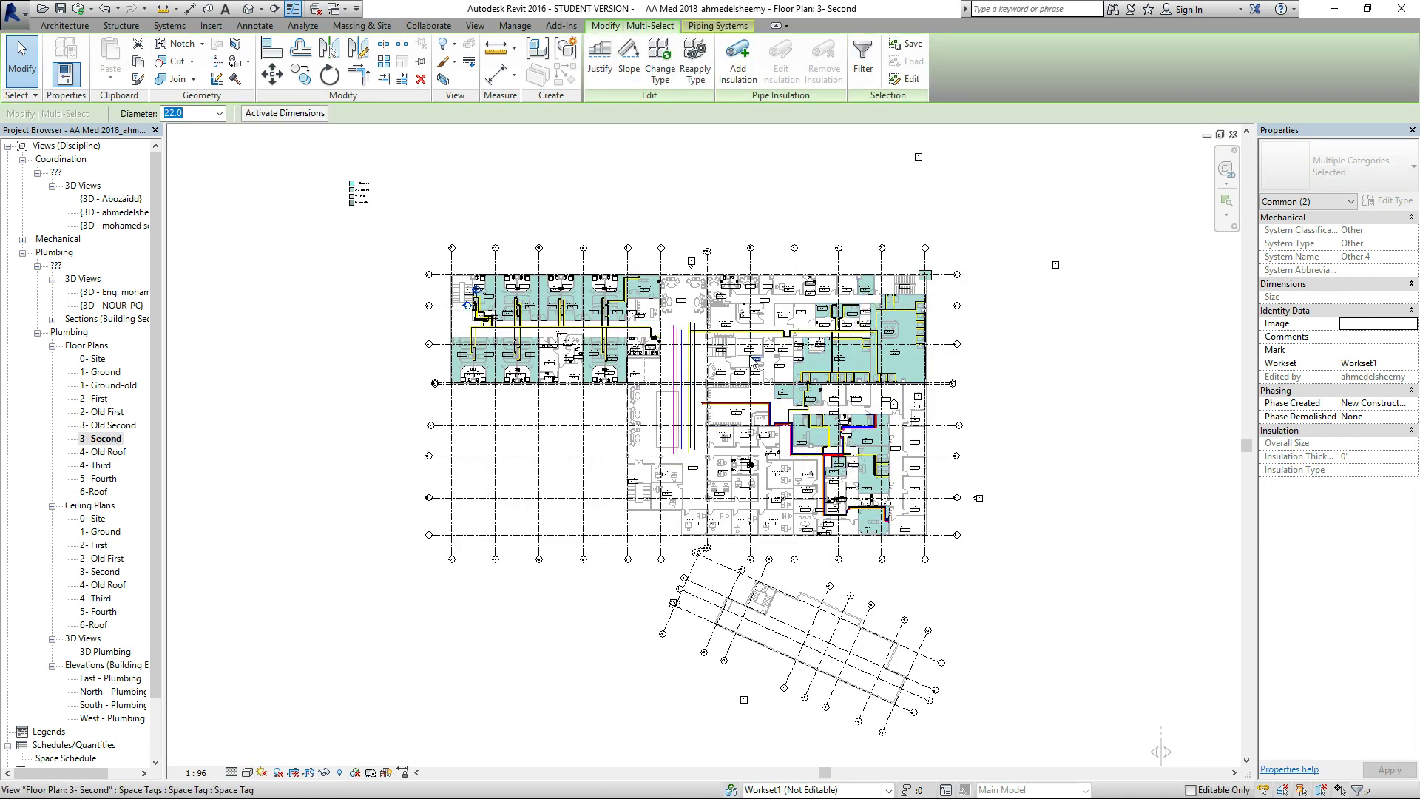
pyautogui.scroll(4, 762, 360)
pyautogui.scroll(5, 731, 409)
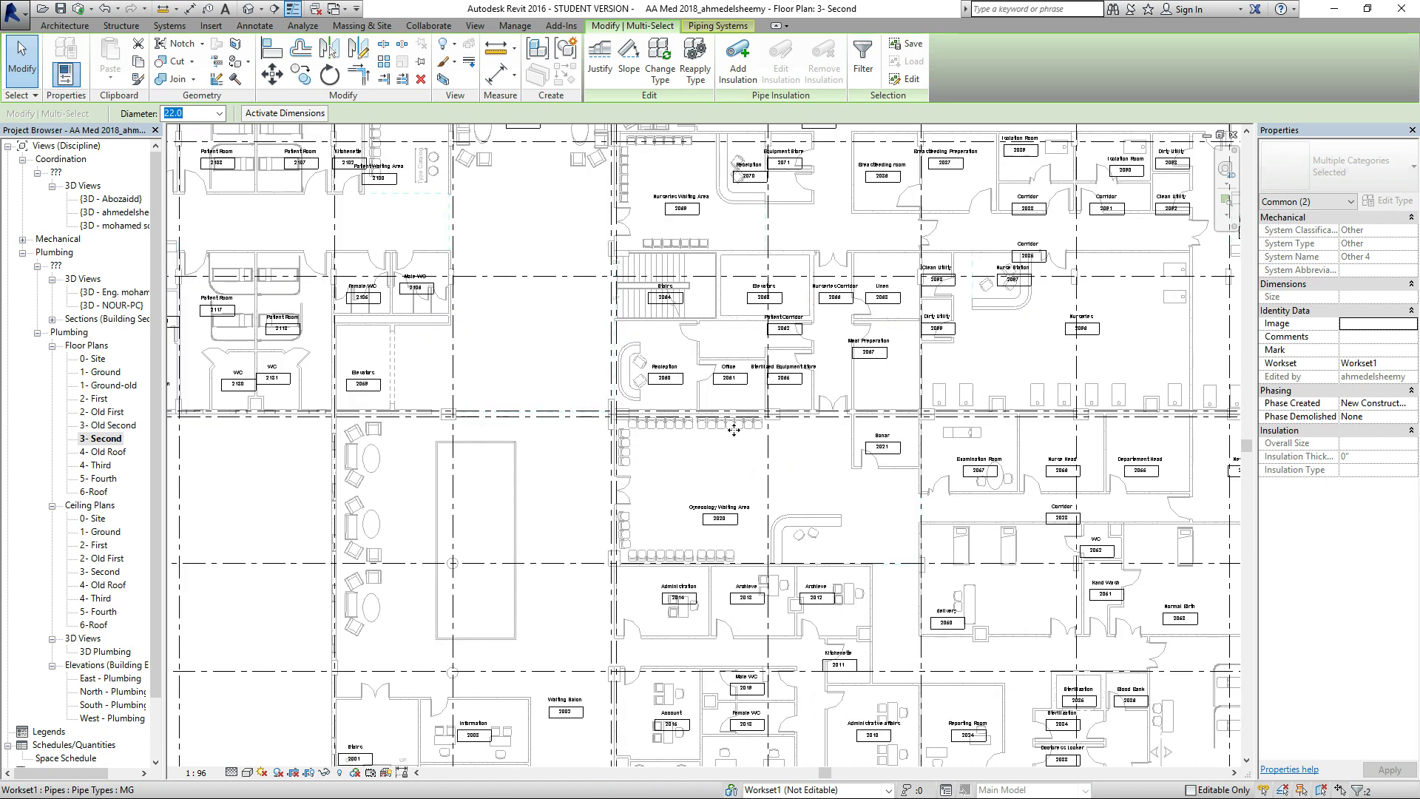
pyautogui.scroll(3, 732, 432)
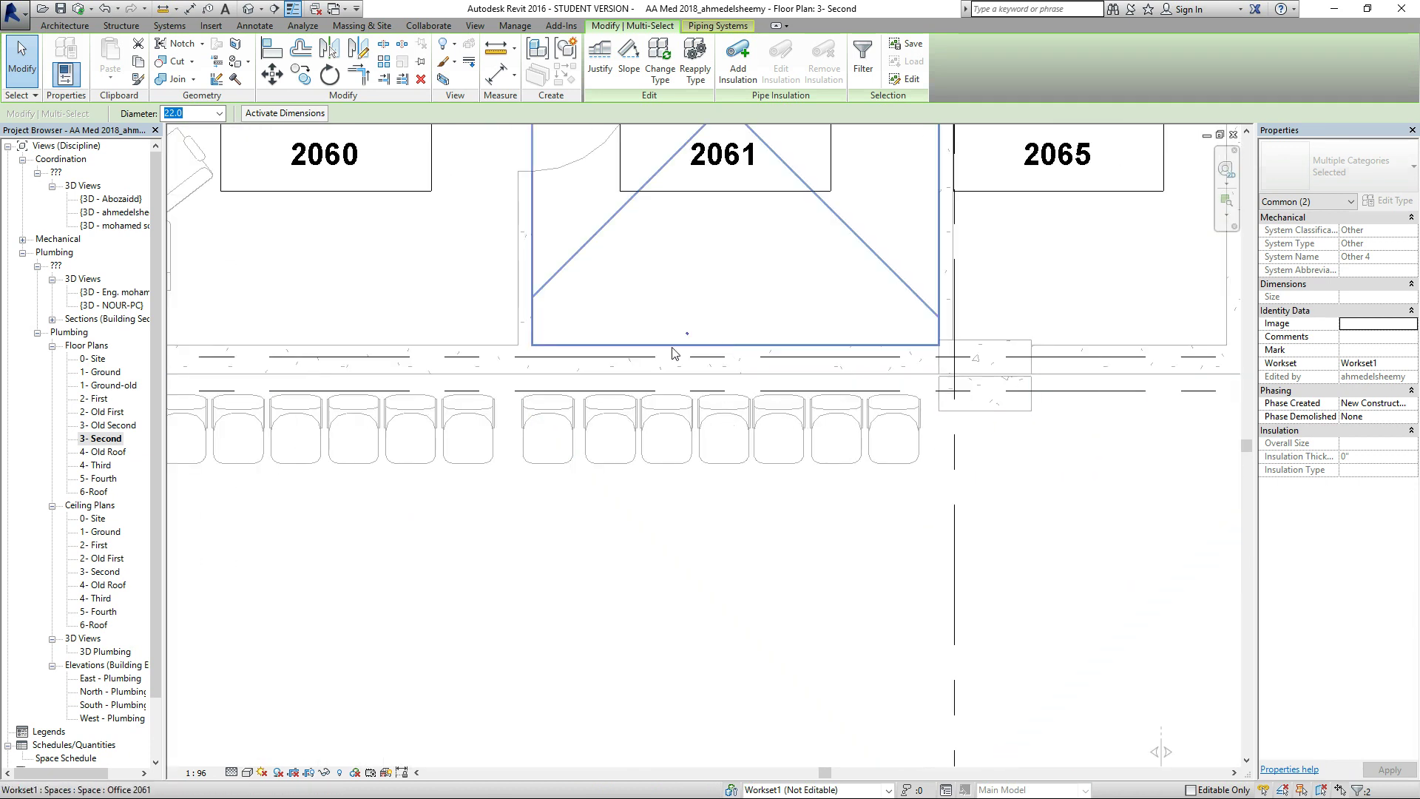
# Check where the selected riser falls in the 4- Third and 5- Fourth floor plans.
pyautogui.doubleClick(108, 466)
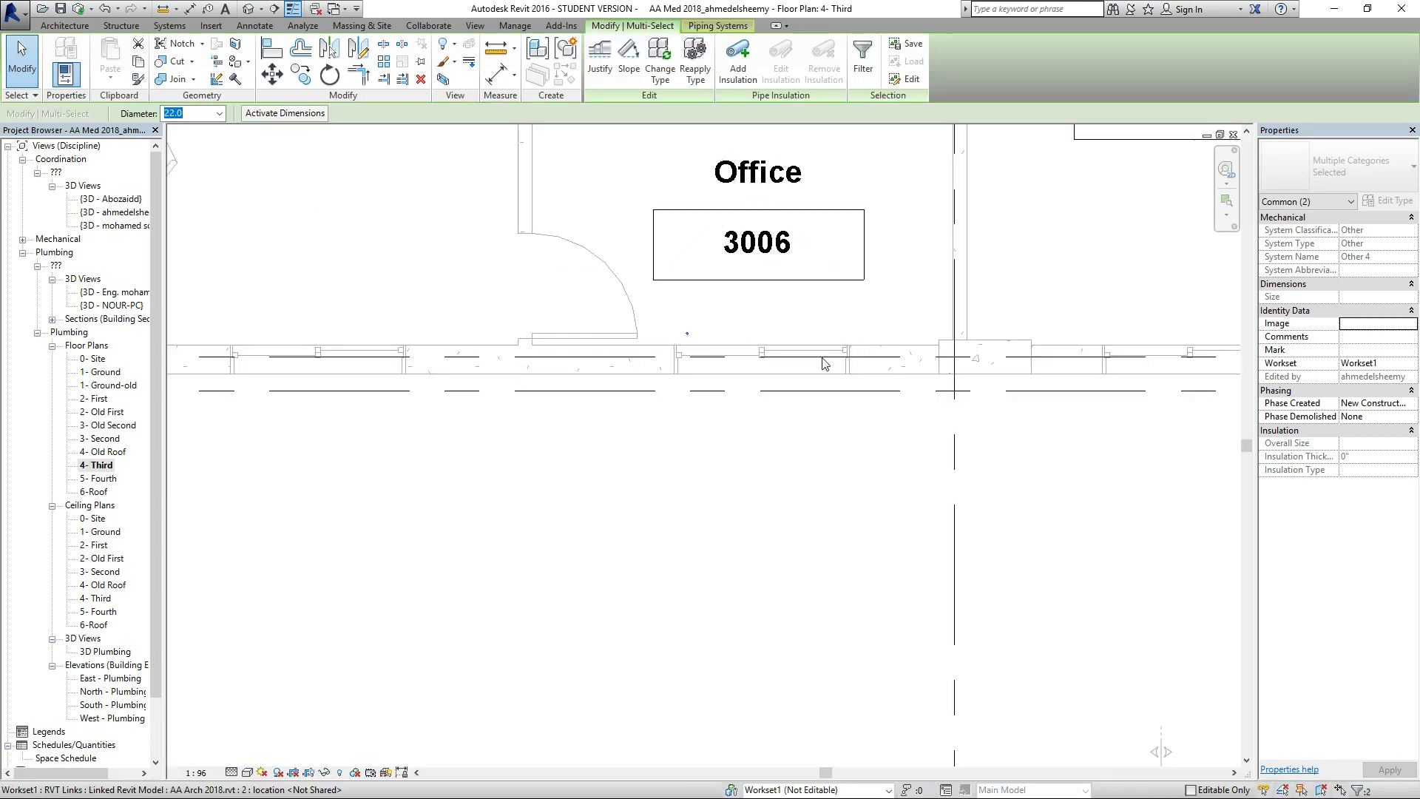
pyautogui.scroll(-2, 825, 362)
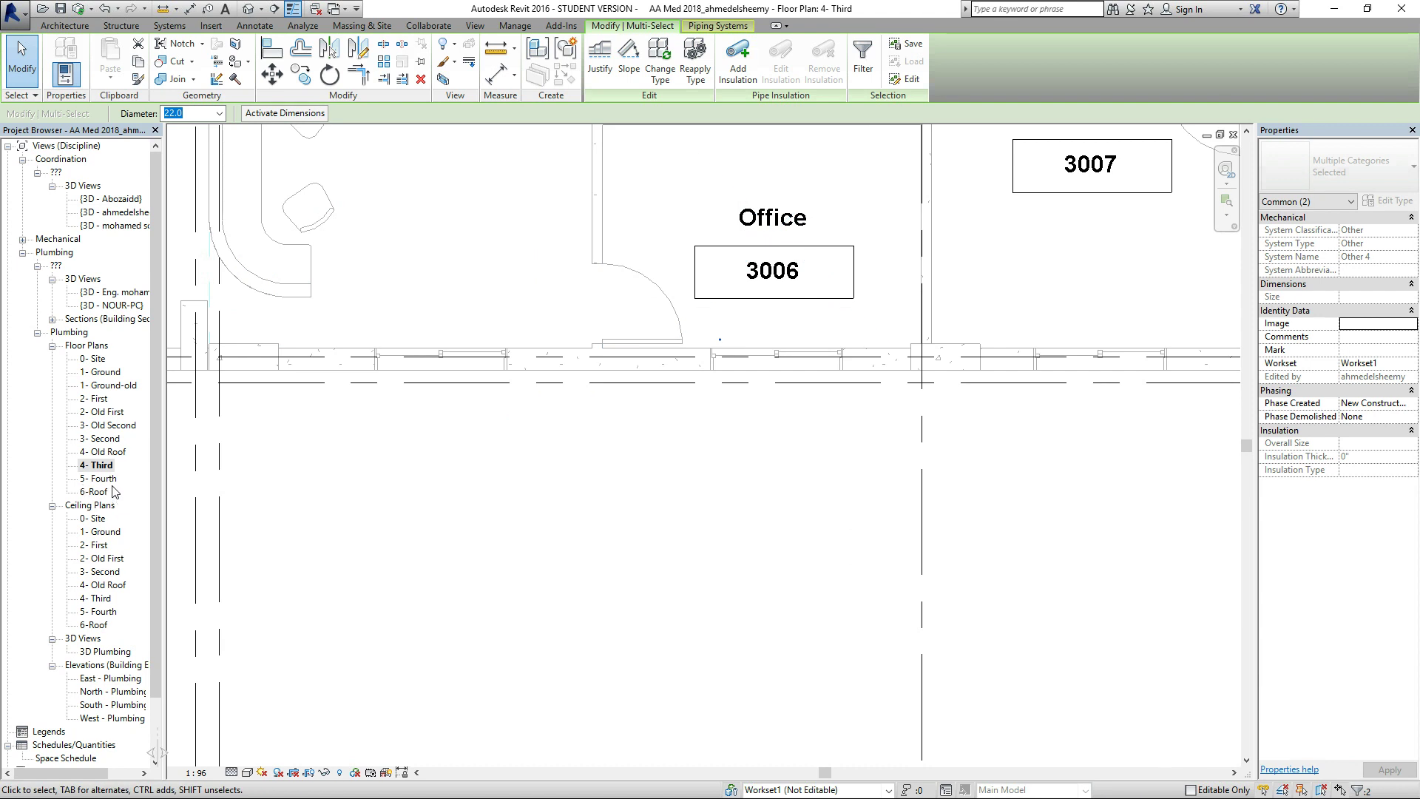
pyautogui.doubleClick(110, 480)
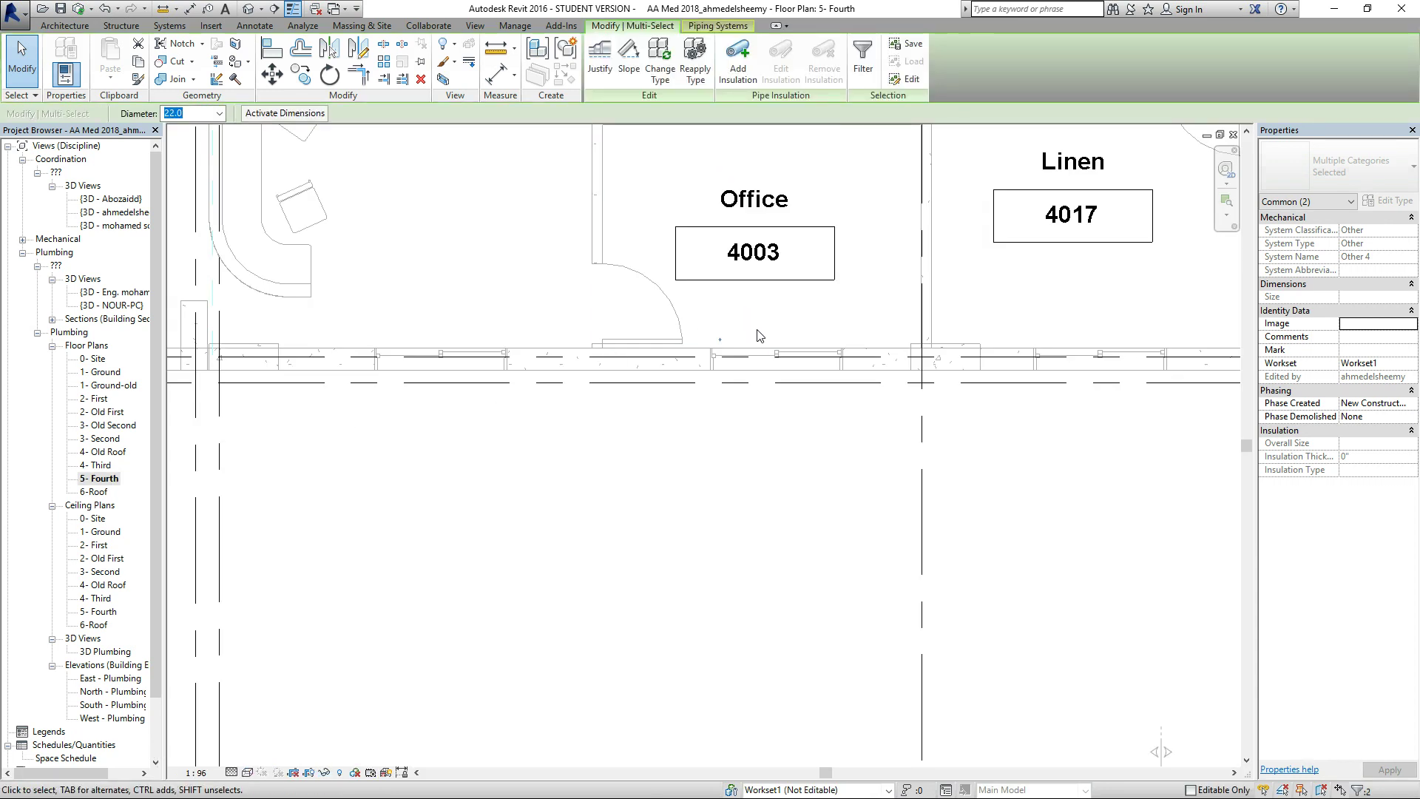
pyautogui.scroll(2, 760, 336)
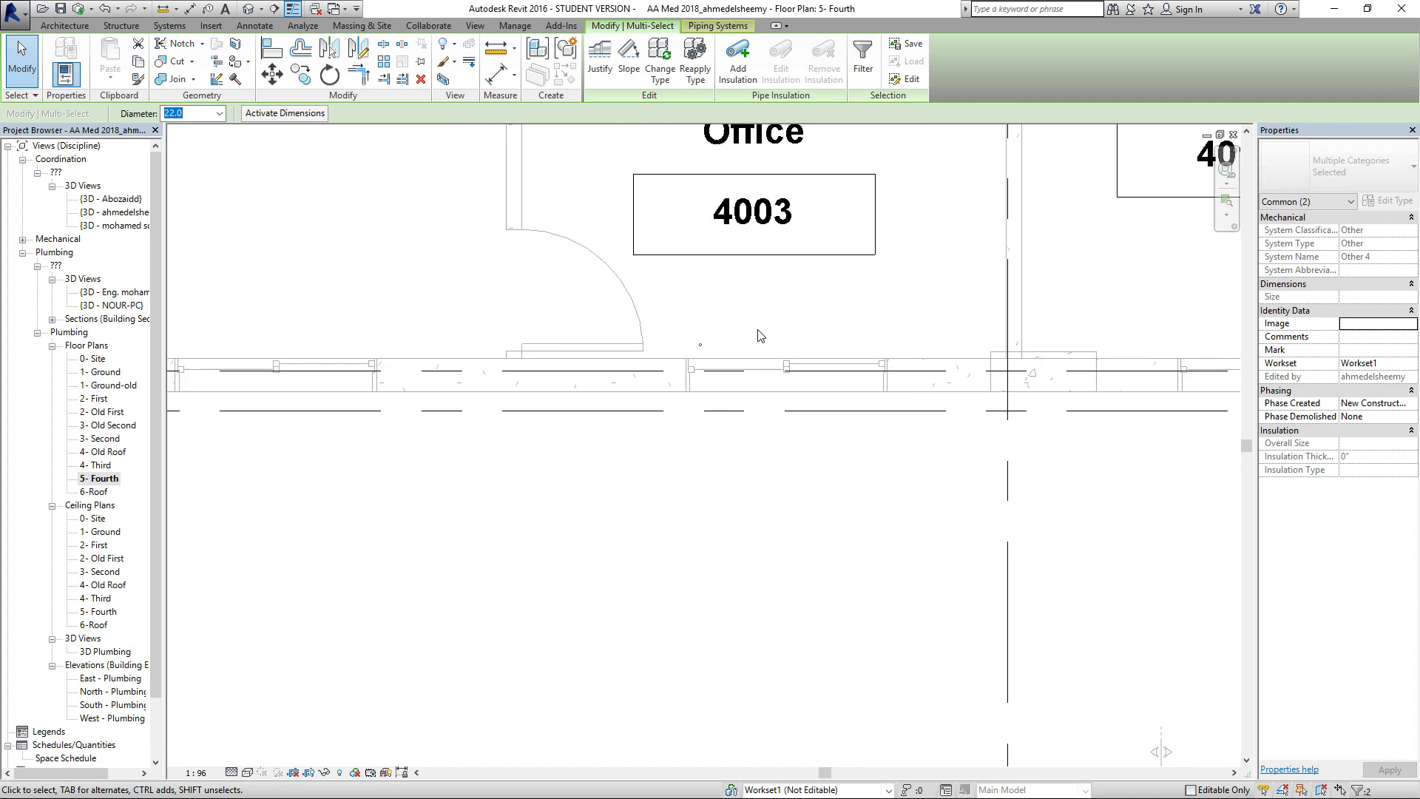
pyautogui.scroll(-3, 747, 338)
pyautogui.scroll(4, 735, 336)
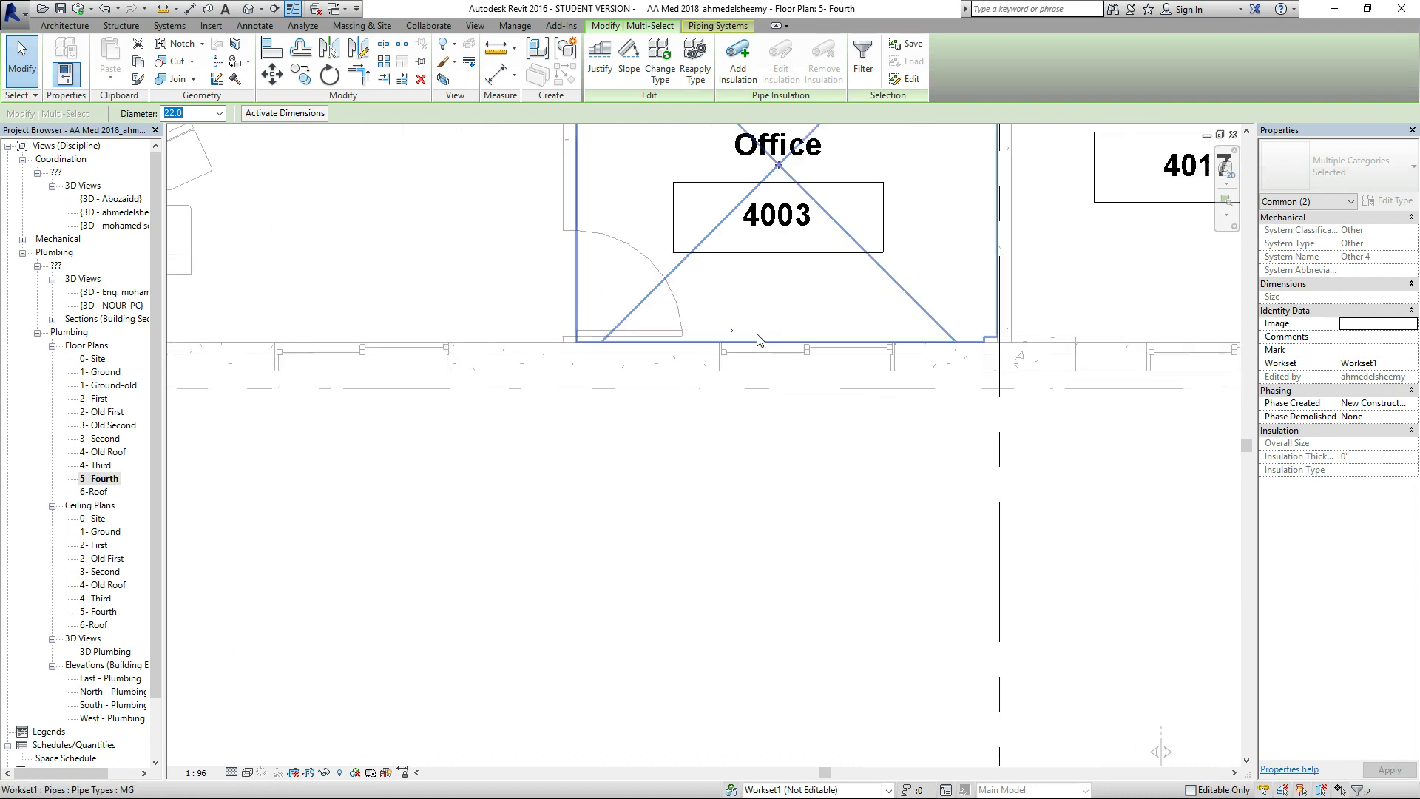
pyautogui.scroll(4, 736, 329)
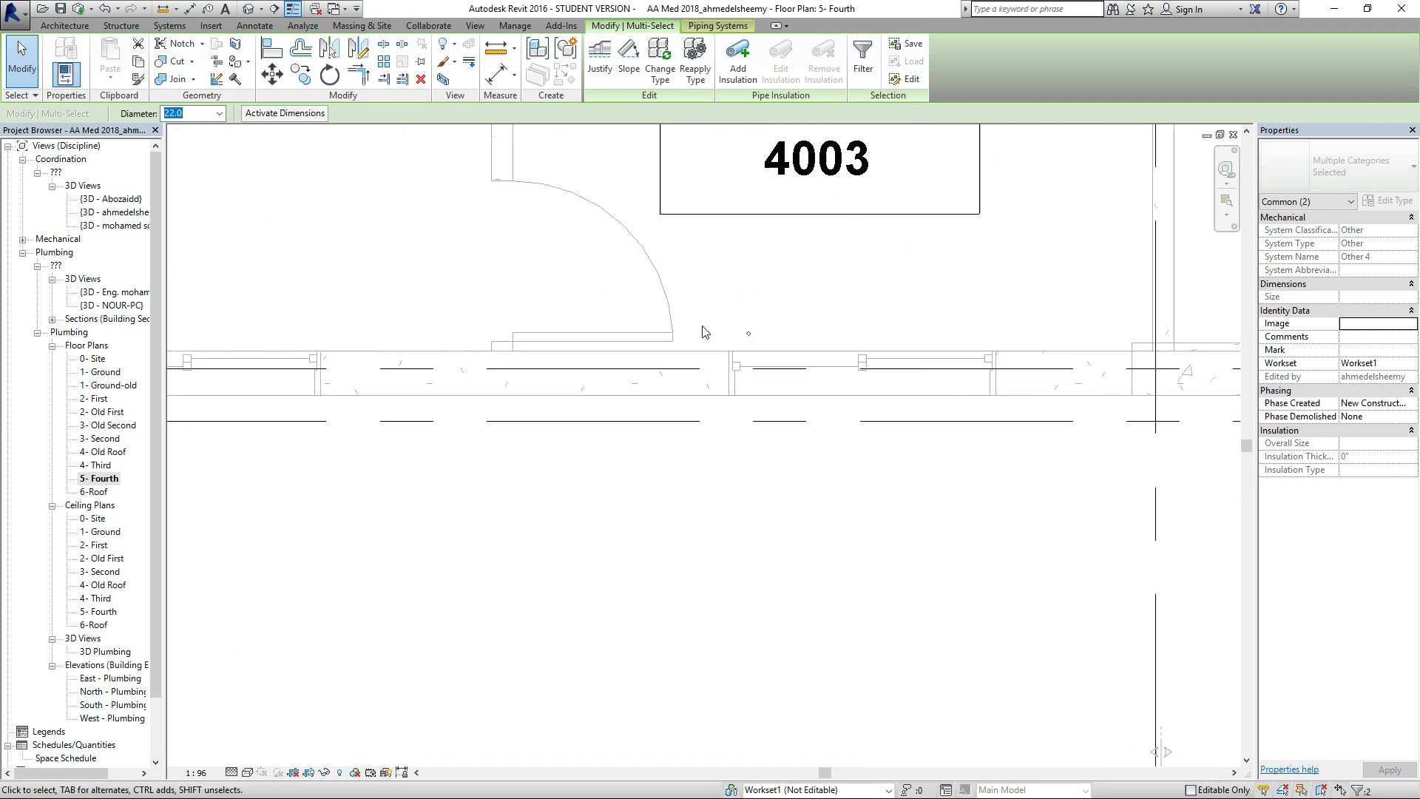
# Move the 22 mm vertical pipe about 1600 mm out of Office 4003, to the Reception 4002 side of the office wall.
pyautogui.click(784, 339)
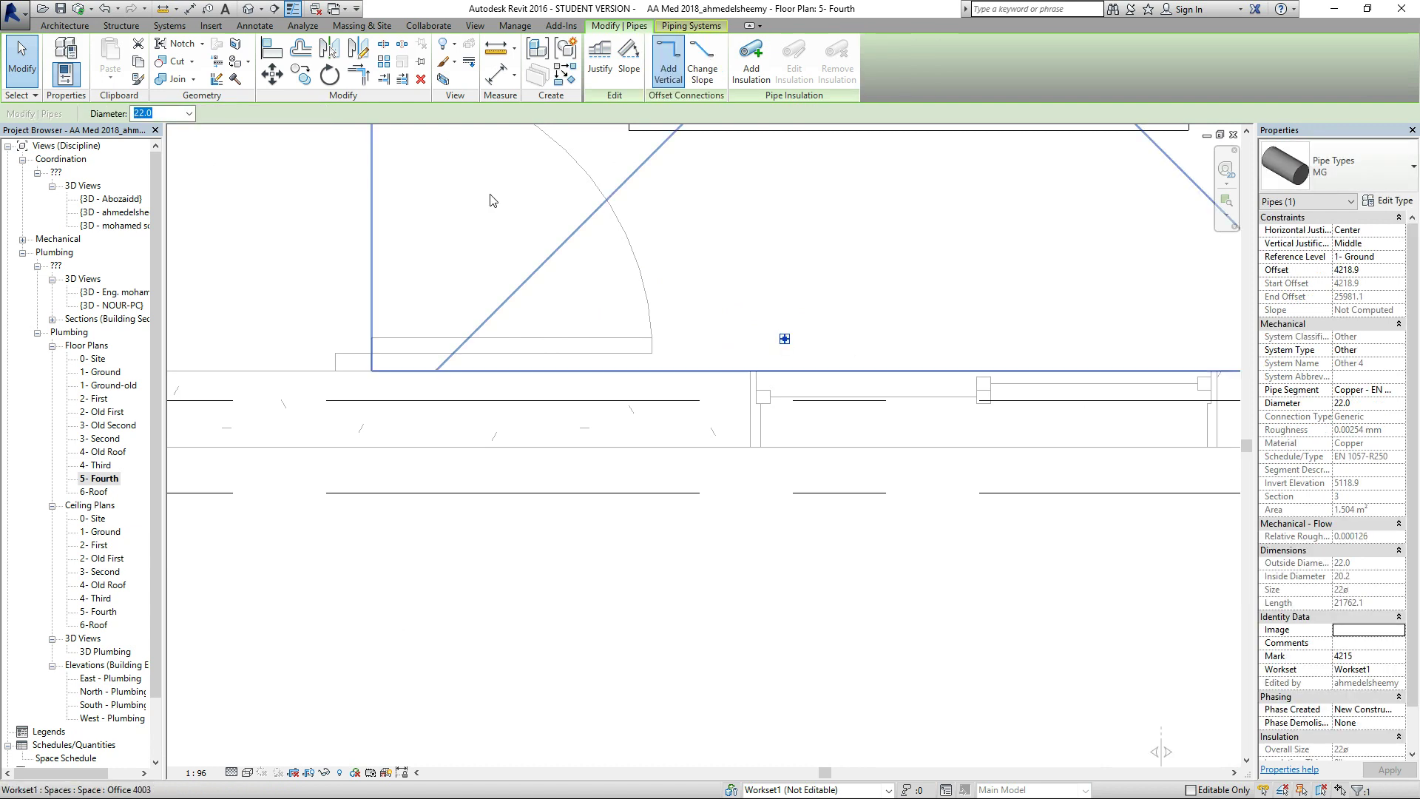
pyautogui.click(271, 74)
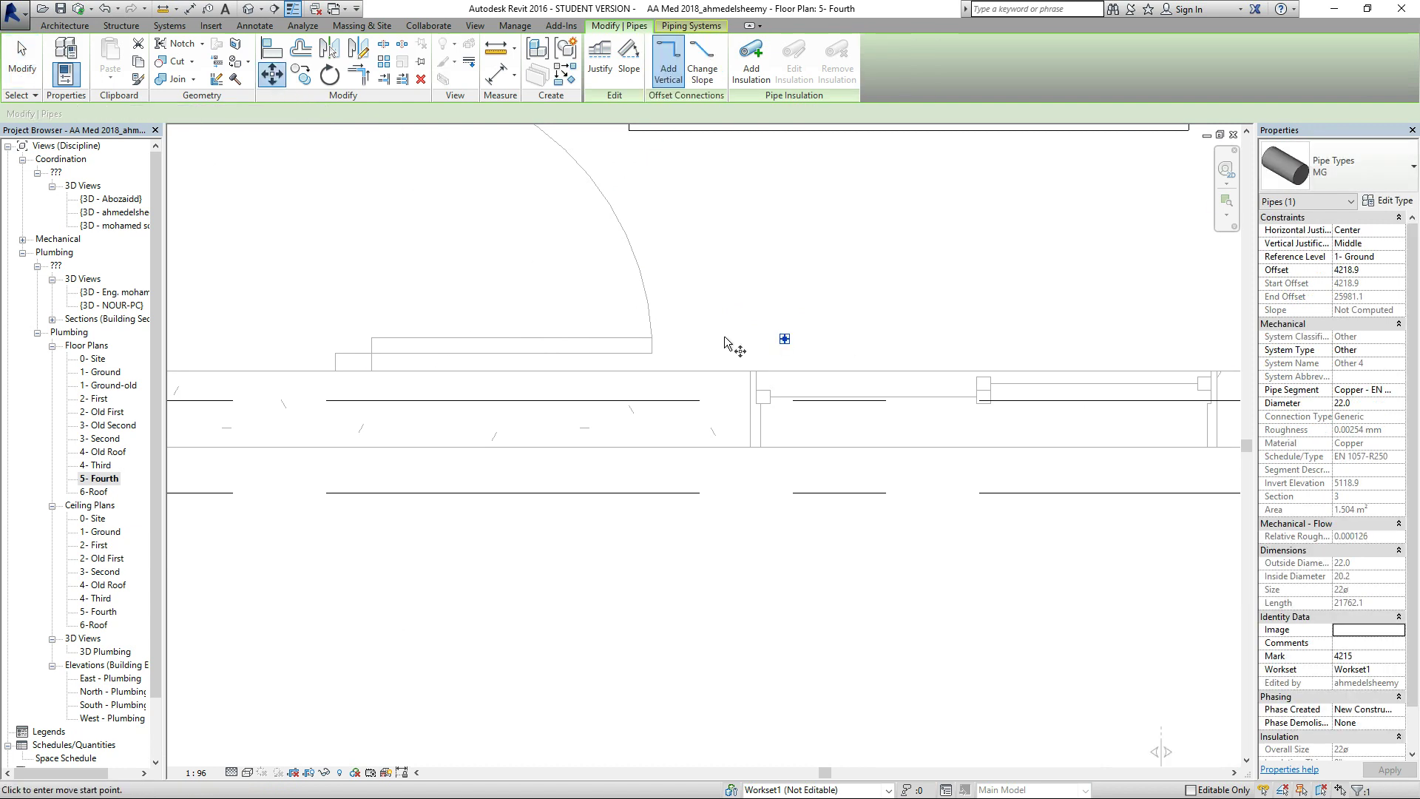
pyautogui.click(783, 346)
pyautogui.scroll(-3, 785, 348)
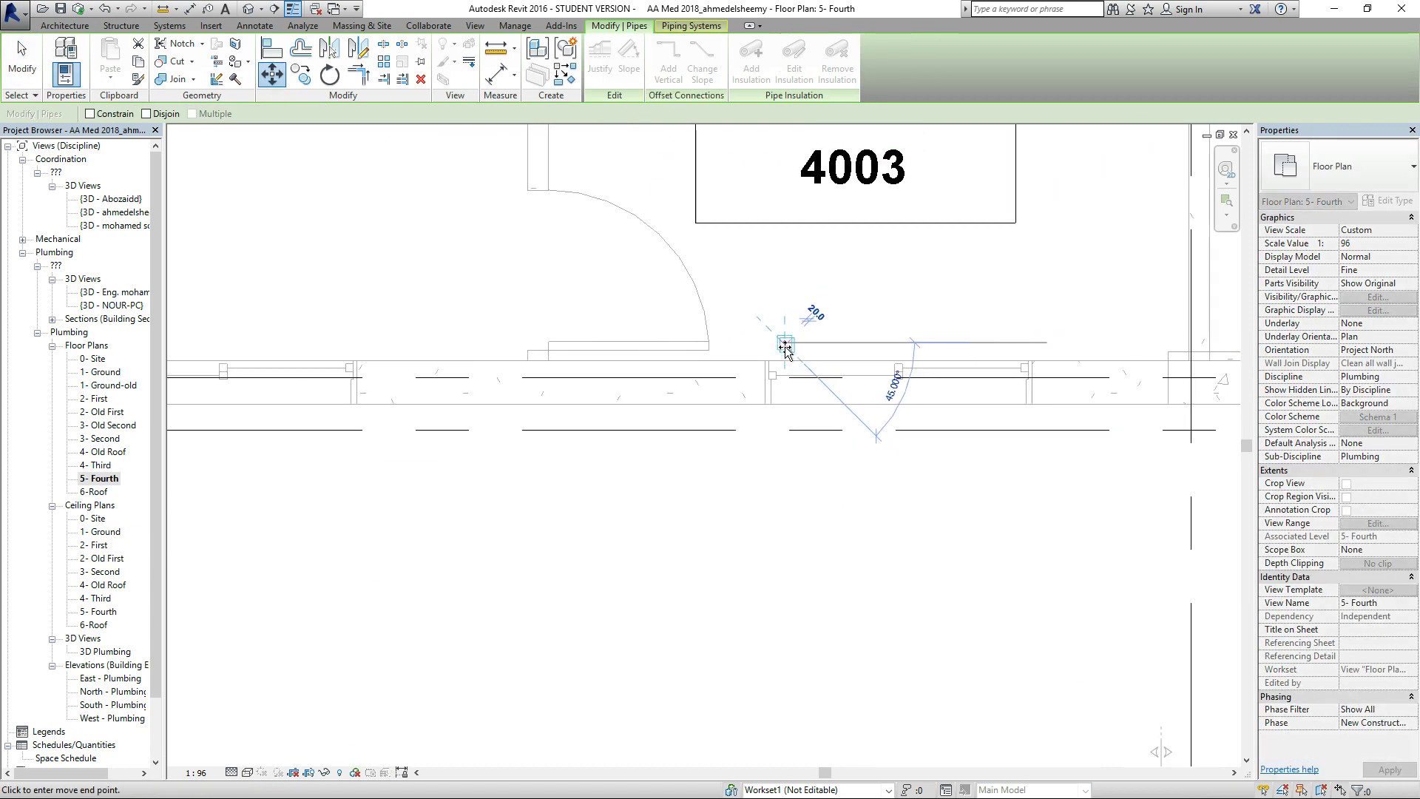
pyautogui.scroll(-2, 785, 348)
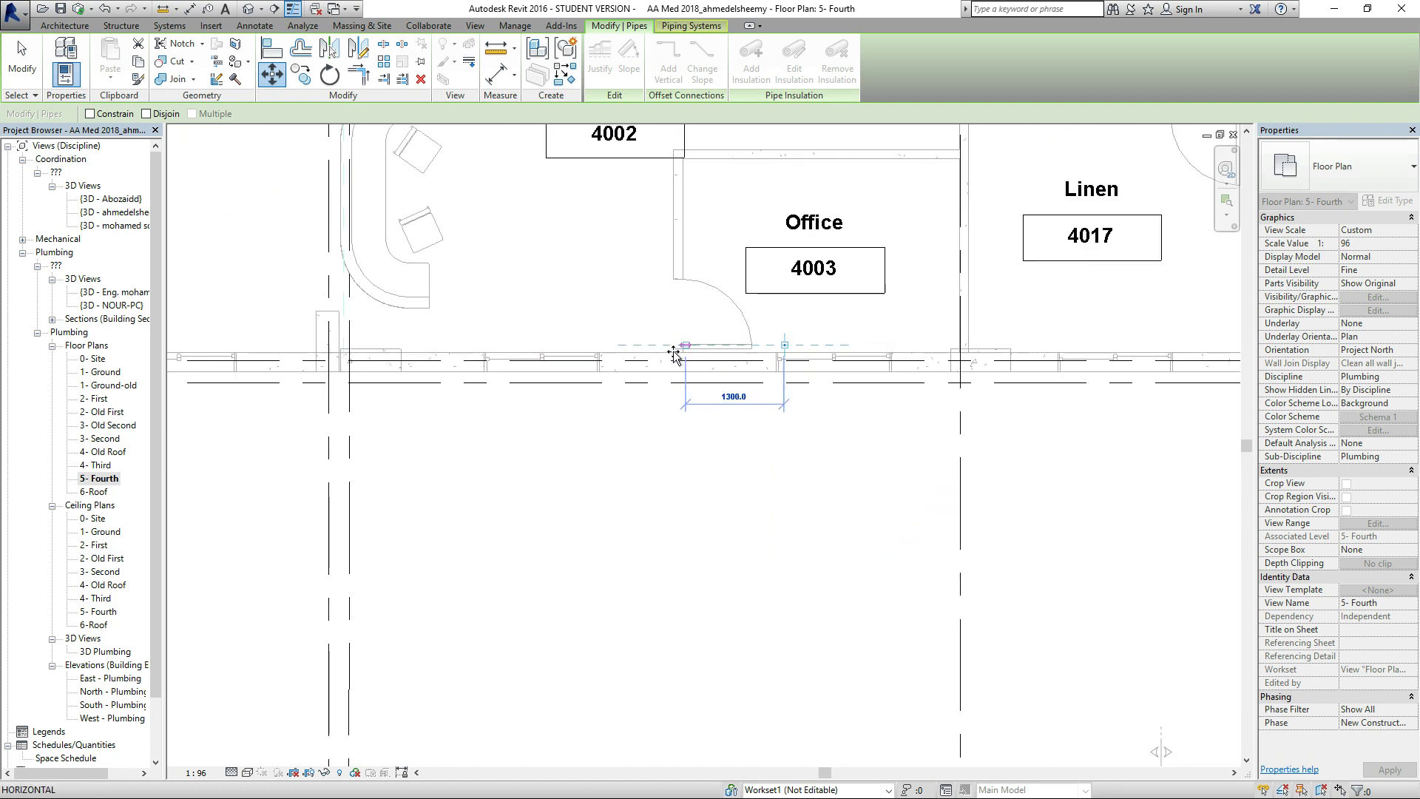
pyautogui.scroll(6, 658, 359)
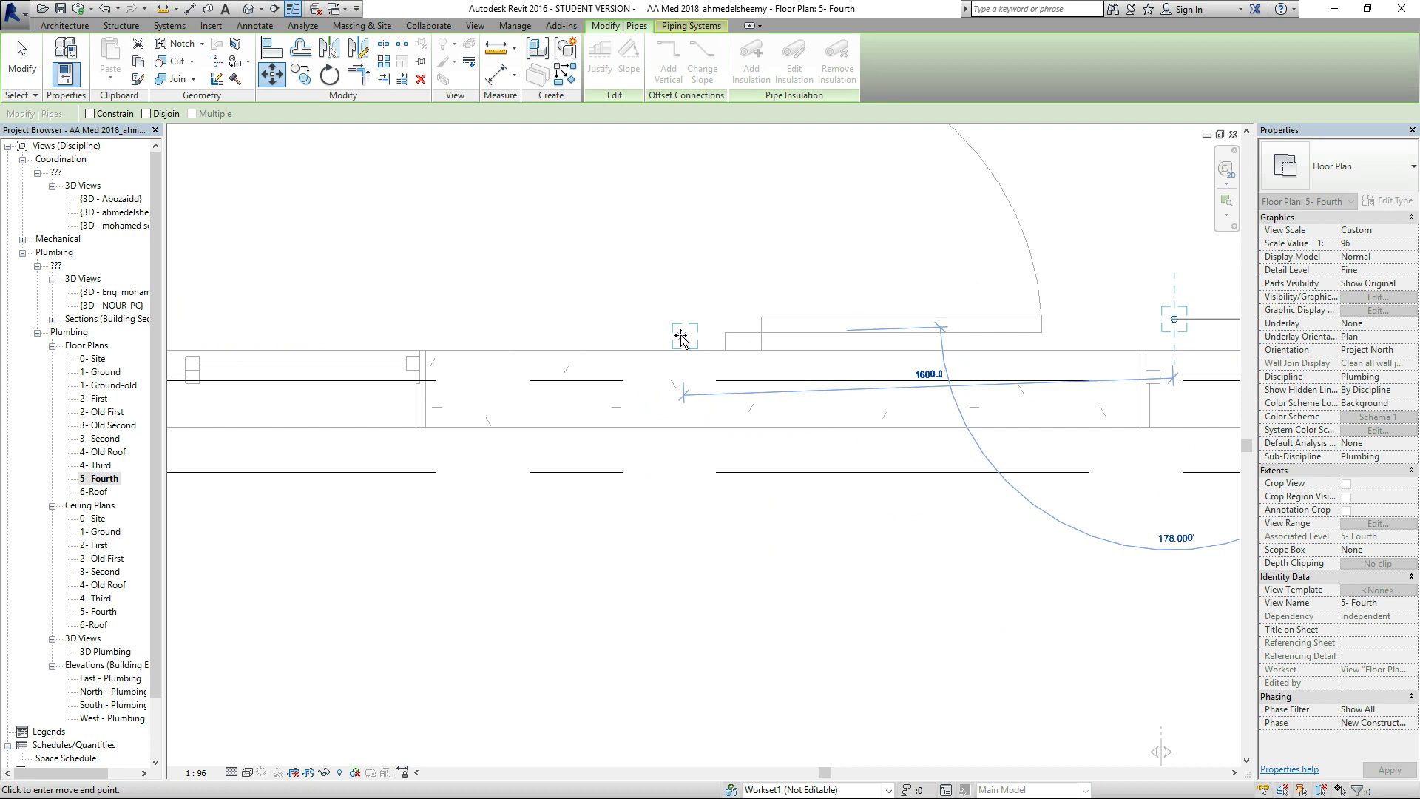
pyautogui.click(681, 339)
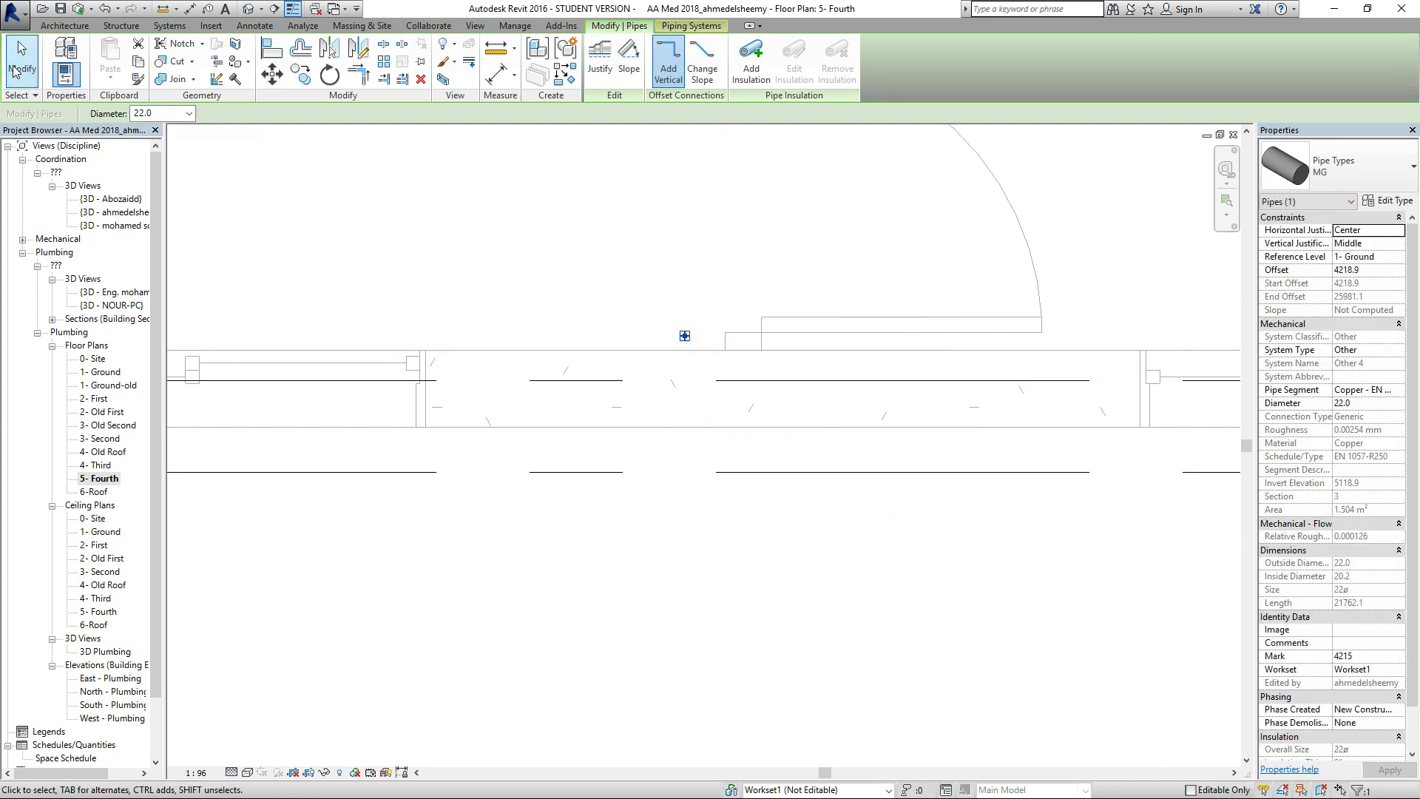
pyautogui.click(13, 72)
# Select the moved riser beside Office 4003 and inspect its position on the 6-Roof plan.
pyautogui.scroll(-4, 665, 444)
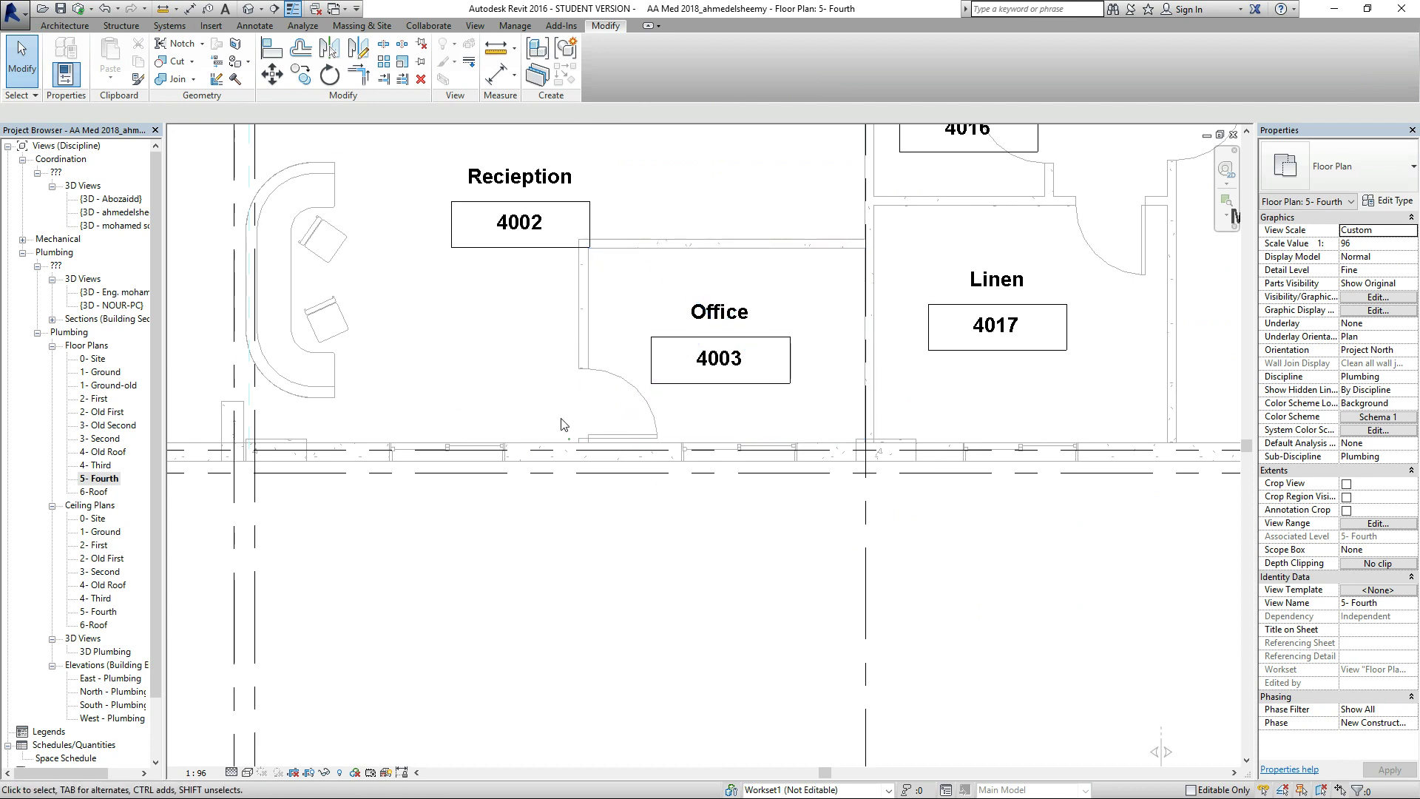
pyautogui.scroll(4, 573, 409)
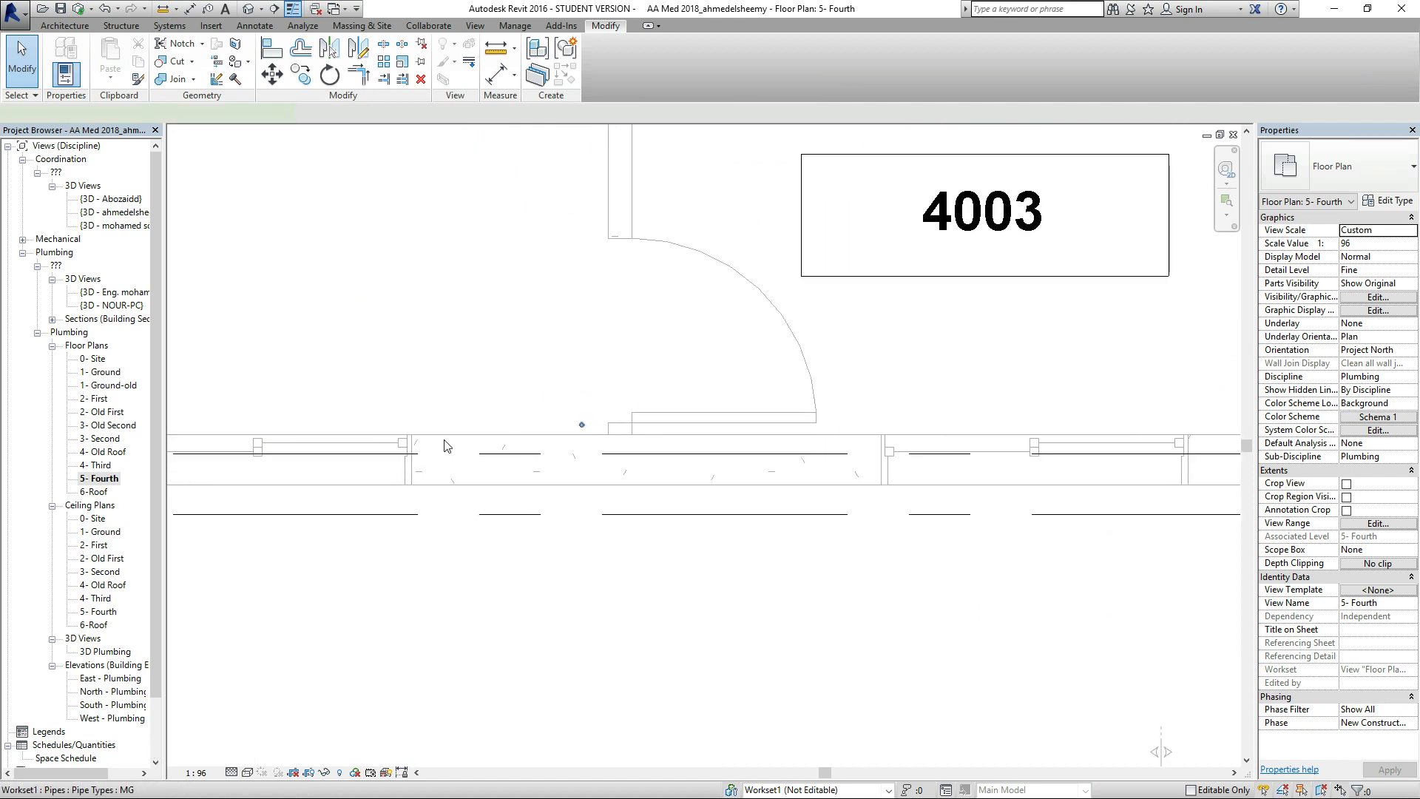
pyautogui.click(517, 442)
pyautogui.doubleClick(103, 493)
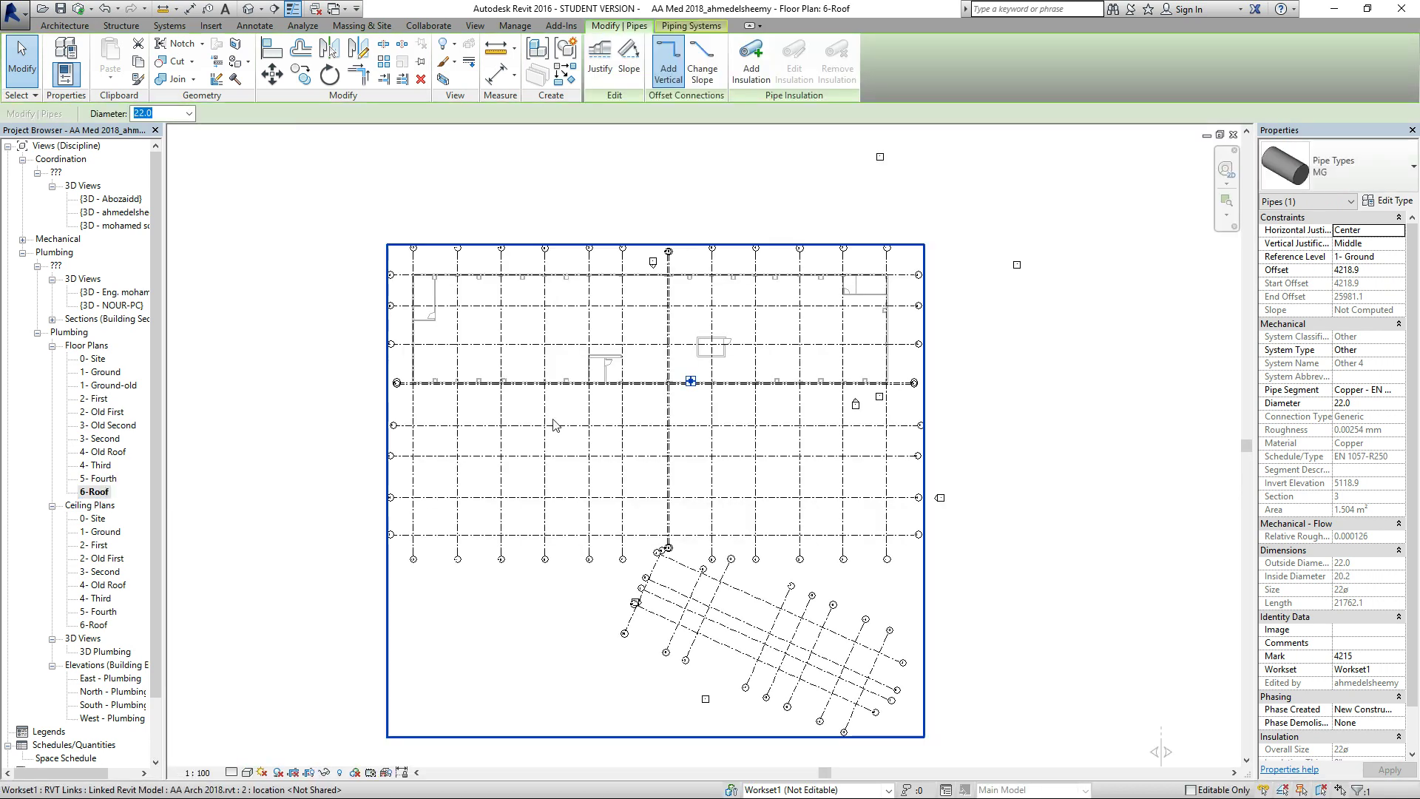
pyautogui.scroll(10, 672, 380)
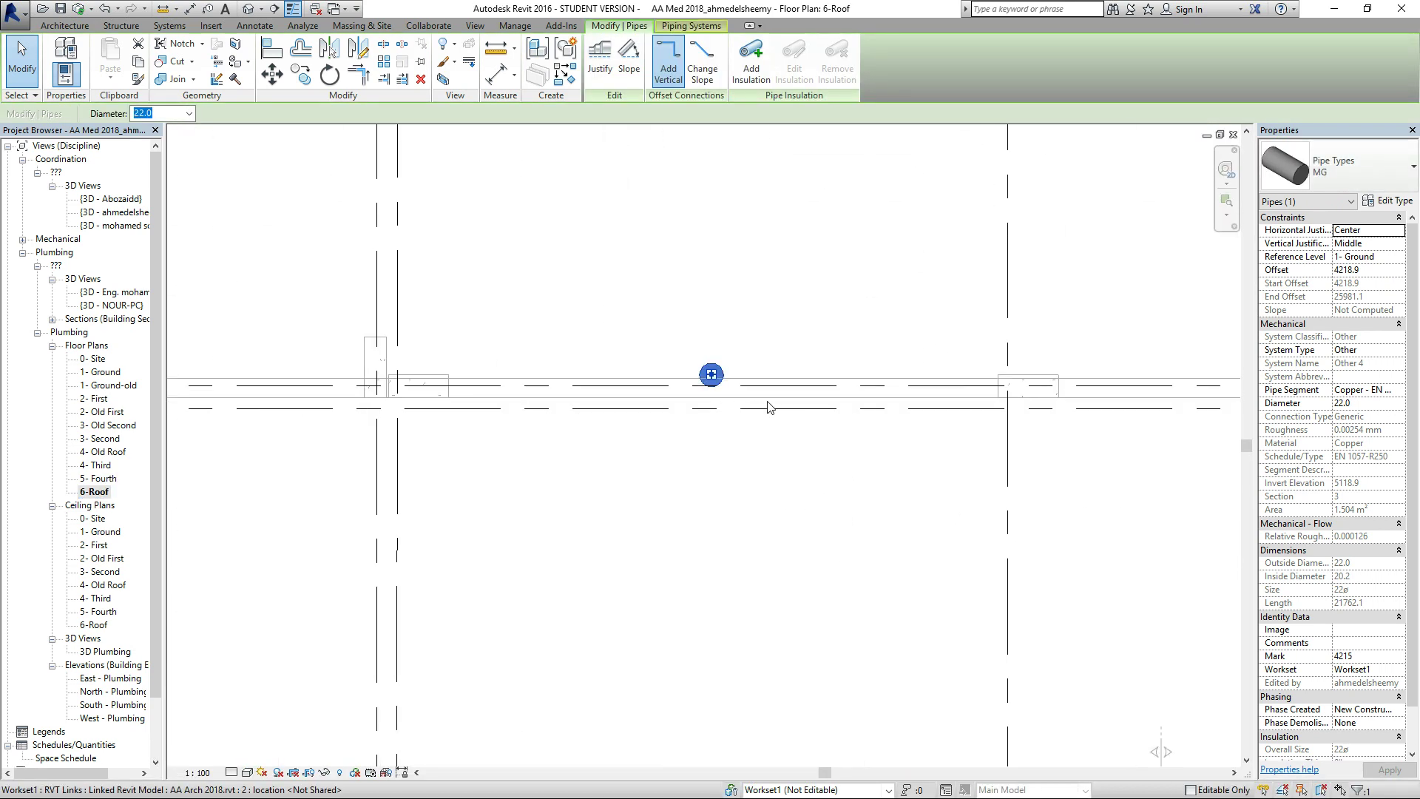
pyautogui.scroll(-2, 768, 406)
pyautogui.scroll(4, 733, 403)
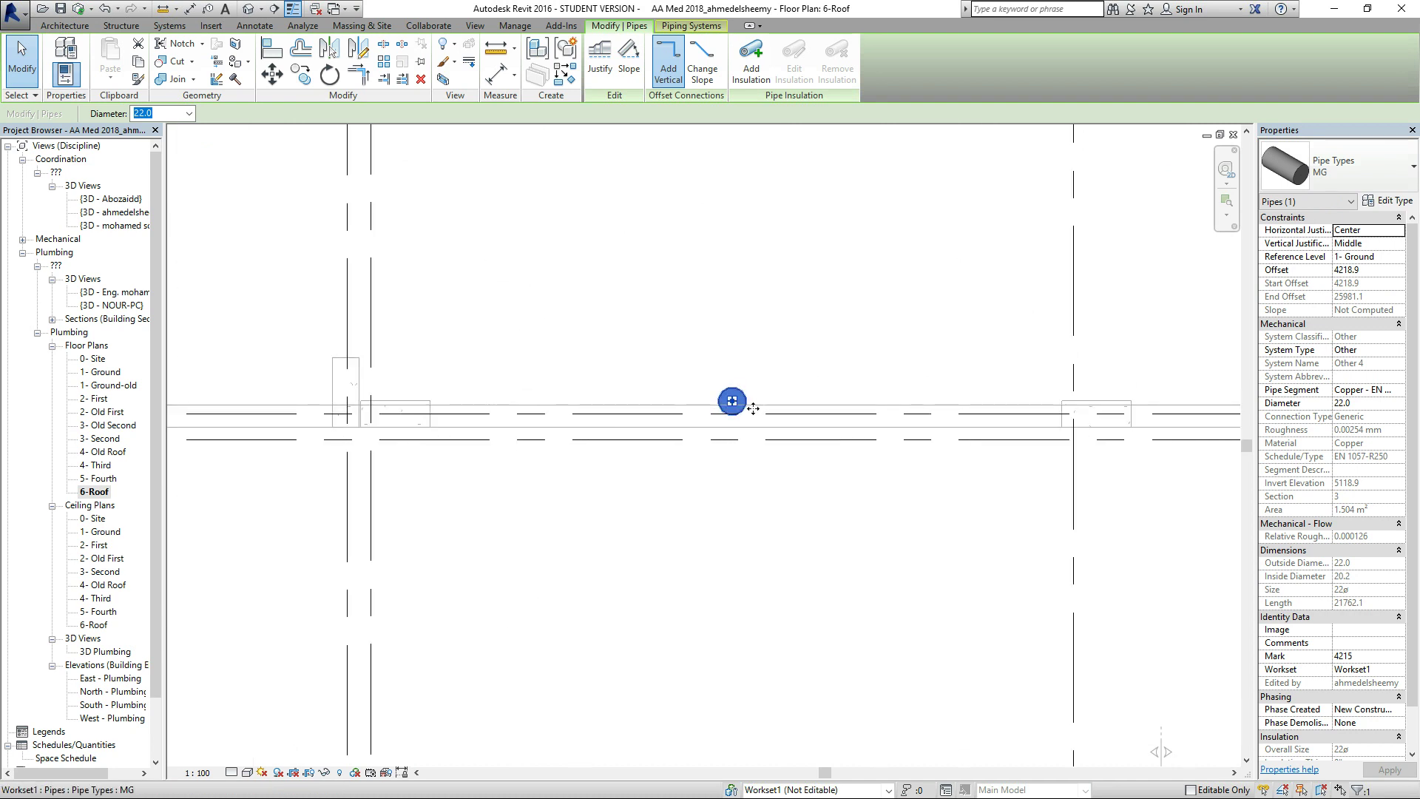
pyautogui.scroll(-5, 811, 387)
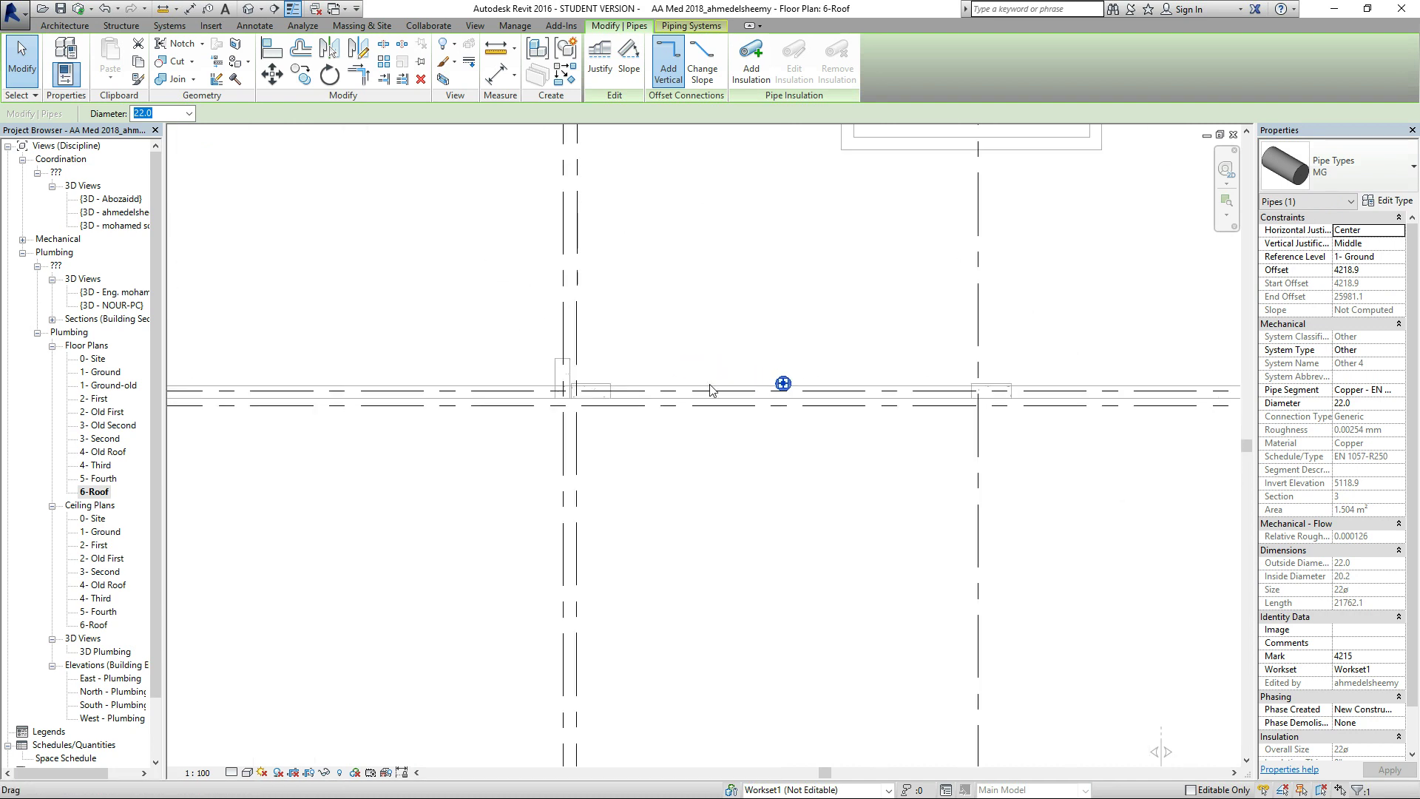
# Check the relocated riser's position against the office walls on the 3- Second and 2- First floor plans.
pyautogui.click(112, 439)
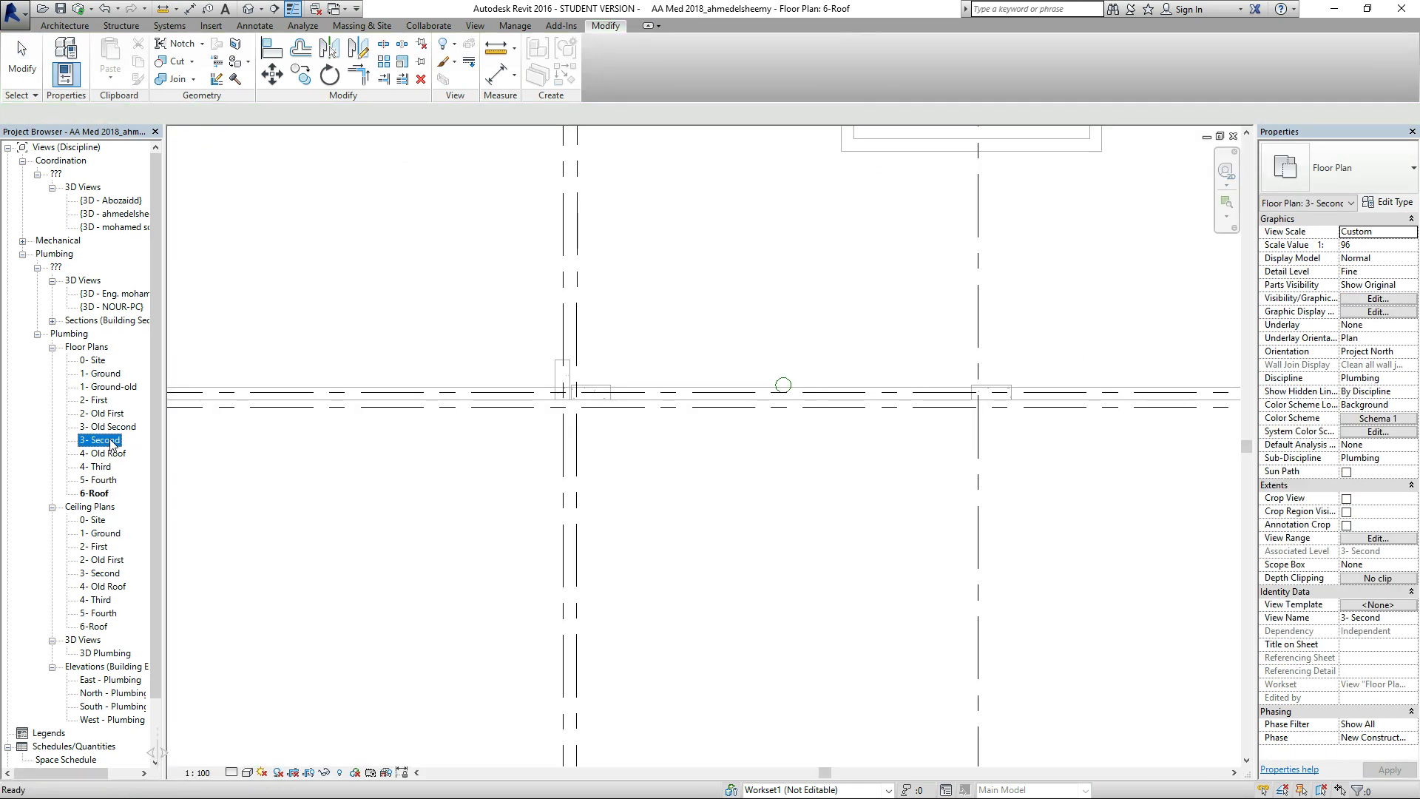
pyautogui.doubleClick(112, 439)
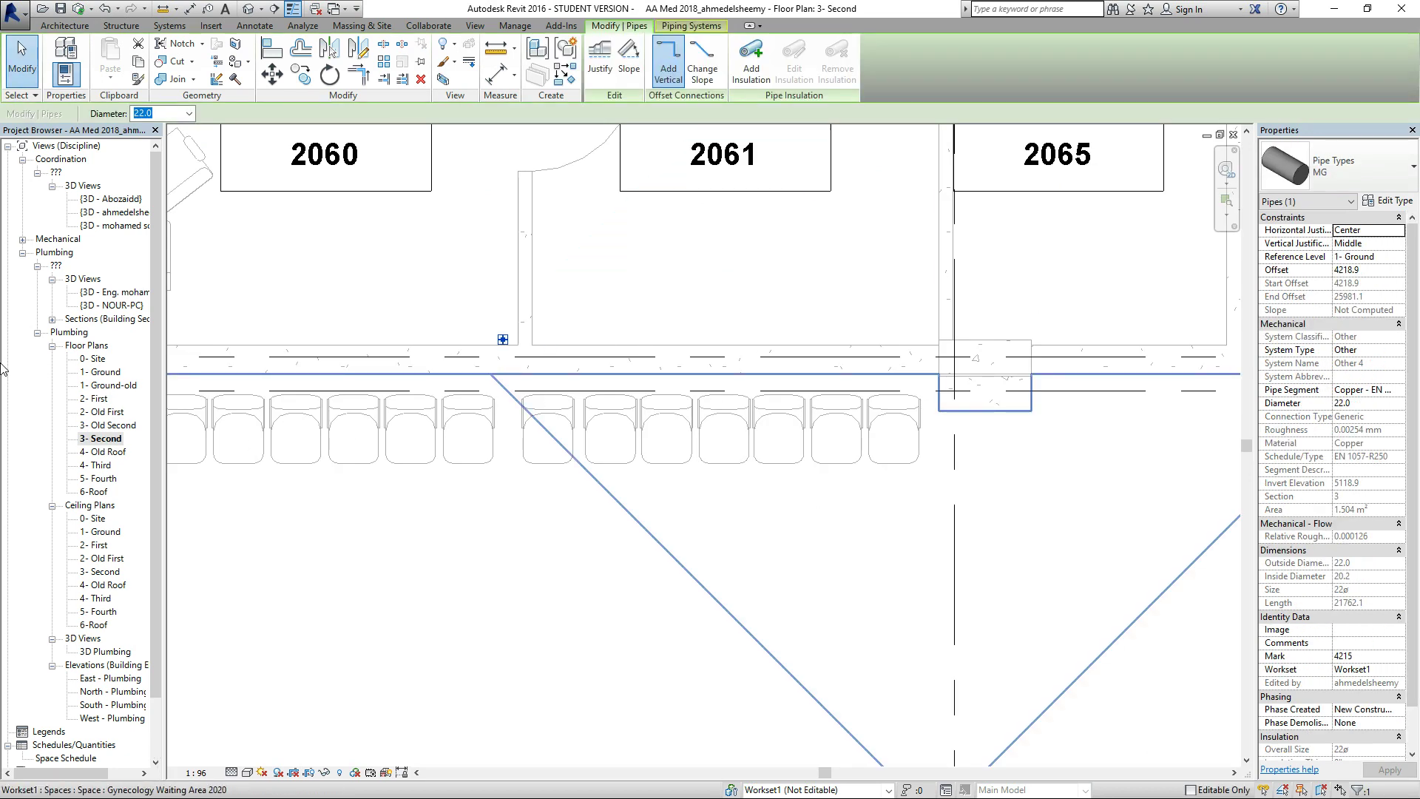
pyautogui.doubleClick(103, 402)
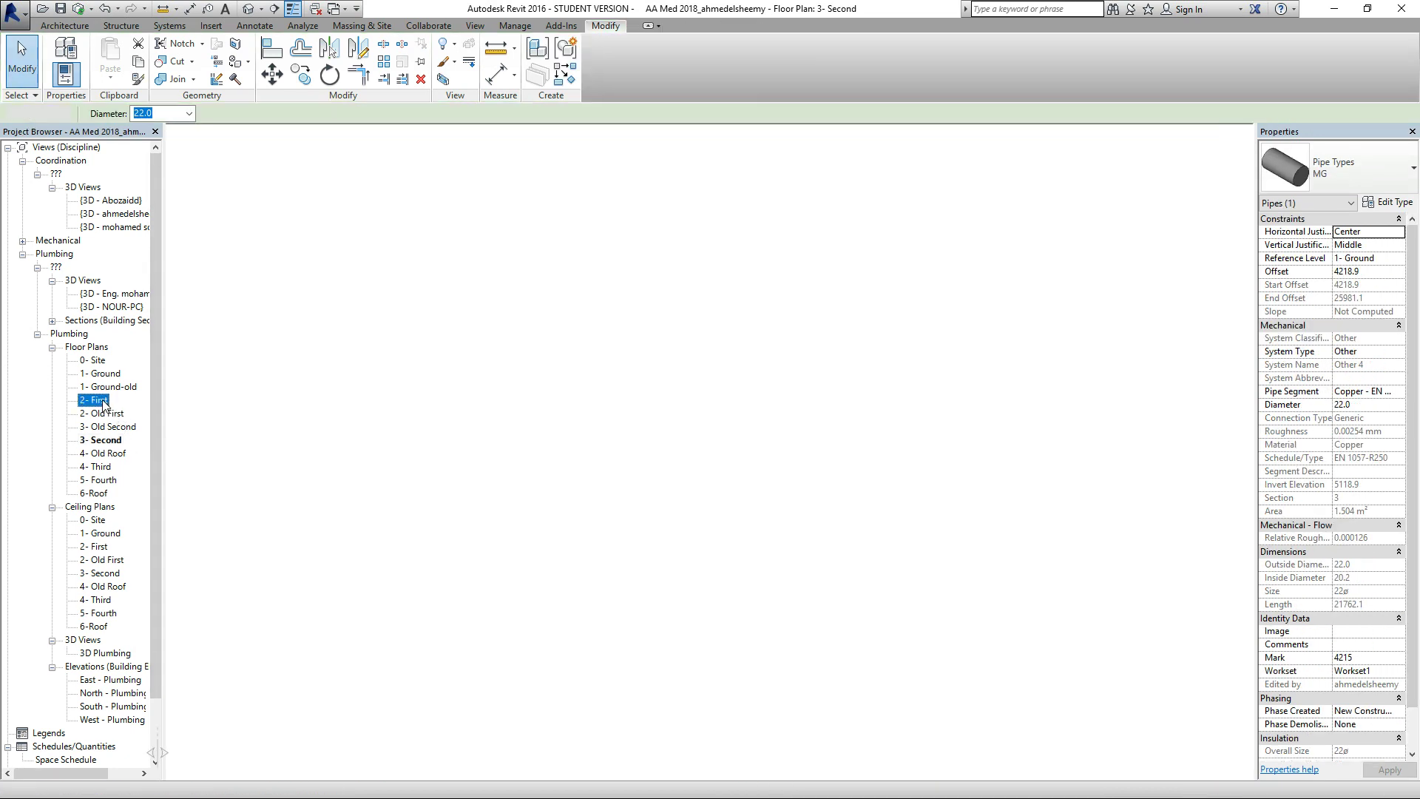
pyautogui.scroll(-5, 625, 485)
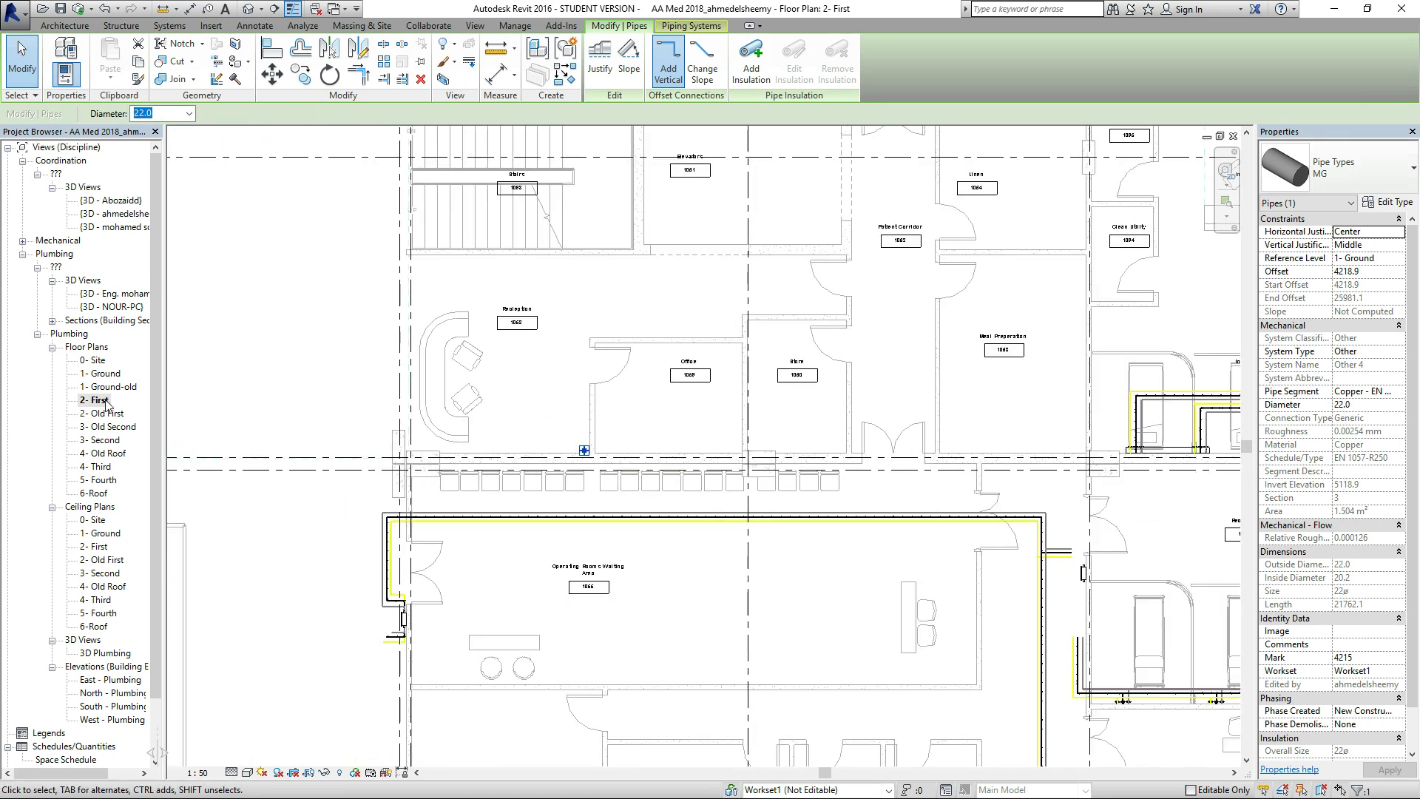
# Open the 1- Ground floor plan and check the riser's position beside Office G108 and its connected pipe run.
pyautogui.doubleClick(111, 375)
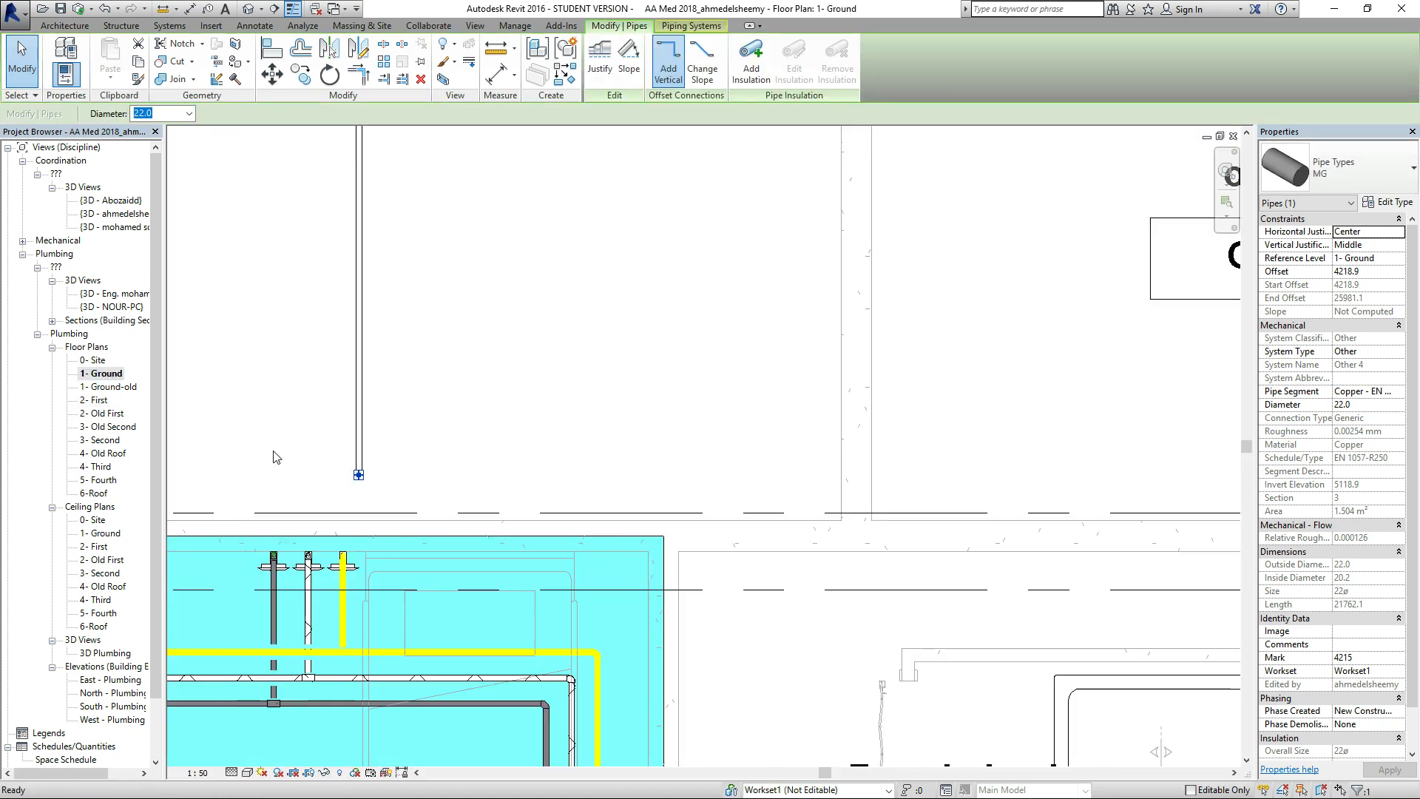
pyautogui.scroll(-4, 575, 530)
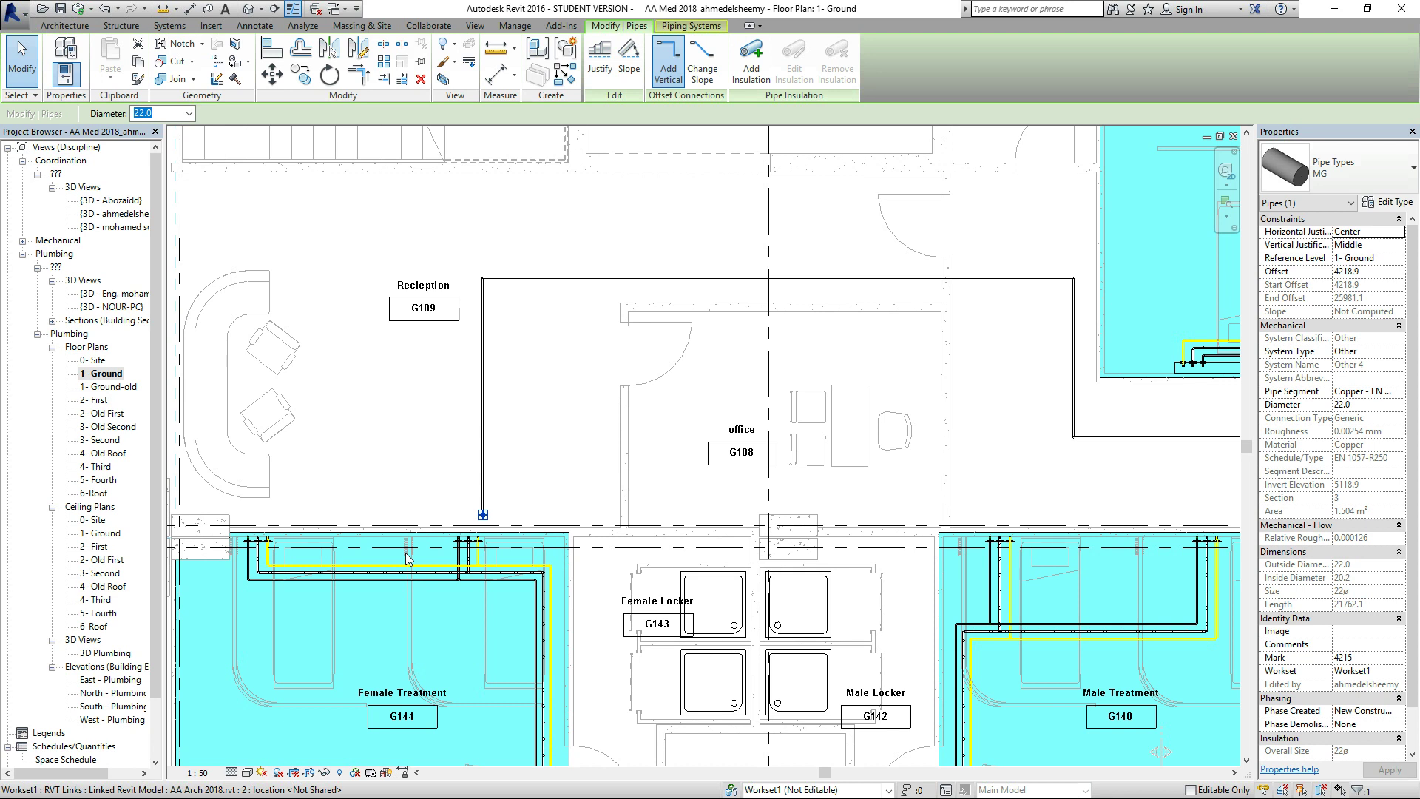
pyautogui.scroll(-3, 225, 441)
pyautogui.scroll(-2, 226, 441)
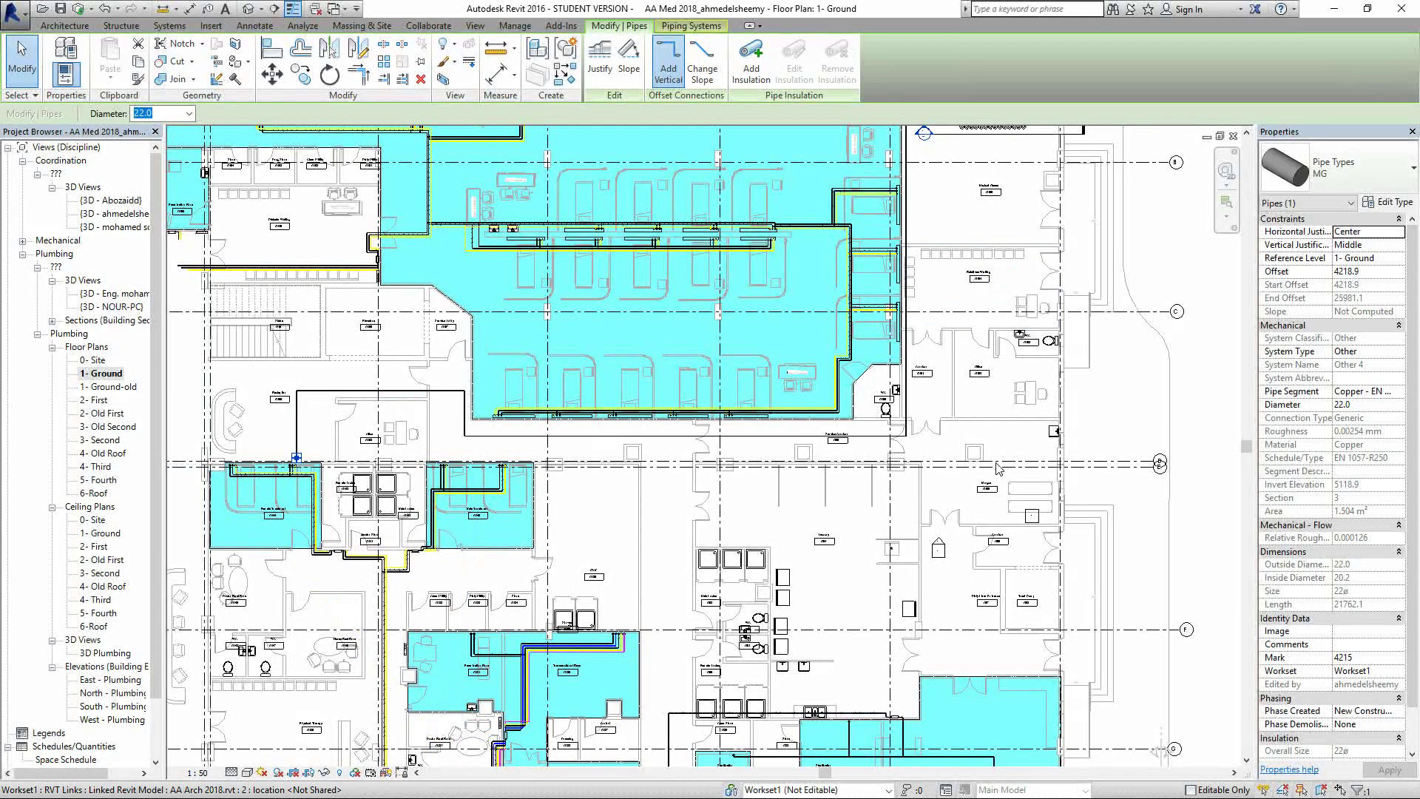
# Examine the existing medical gas pipe routes around the dialysis areas, stairs and lobby for a connection to the riser's branch.
pyautogui.scroll(2, 941, 225)
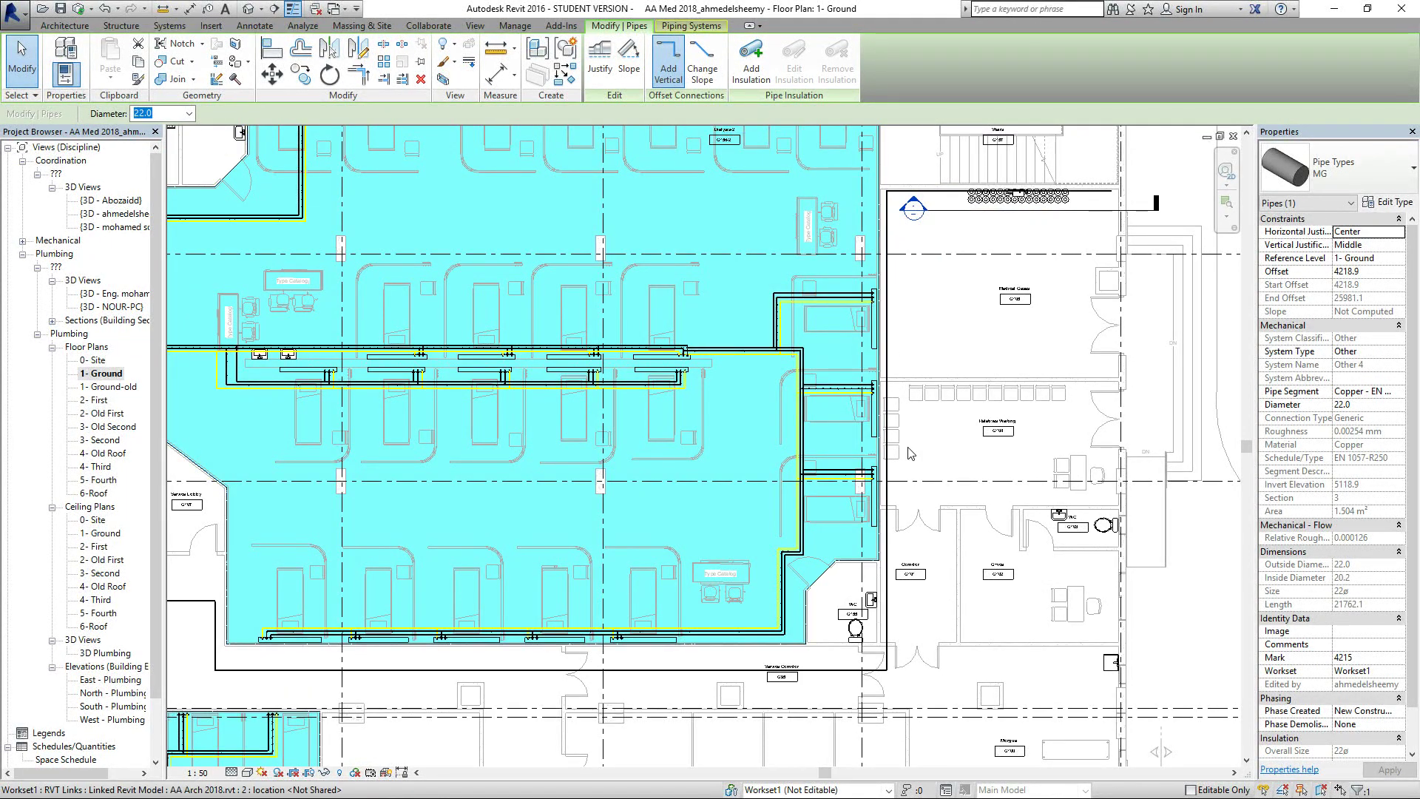
pyautogui.scroll(-1, 927, 483)
pyautogui.scroll(-1, 926, 483)
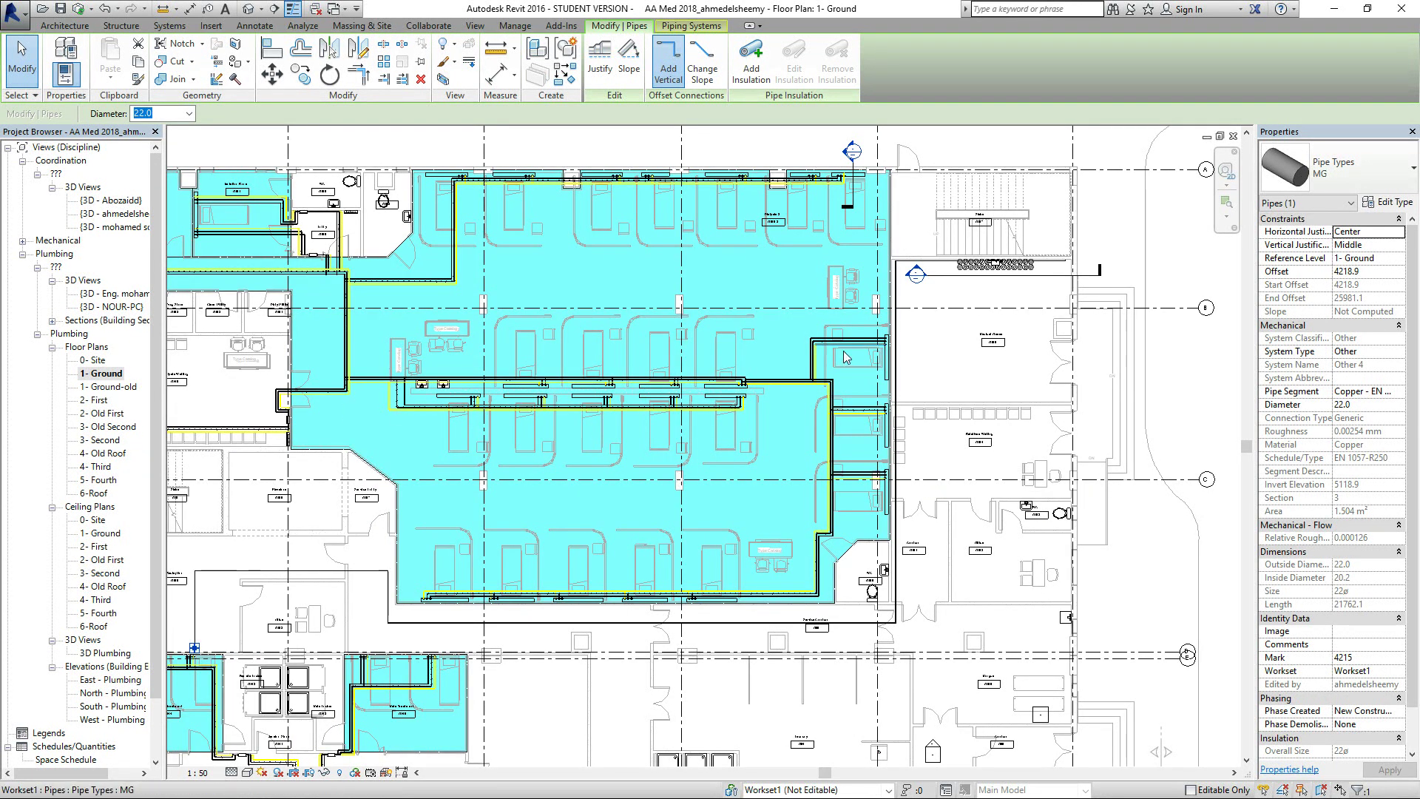
pyautogui.scroll(-1, 845, 357)
pyautogui.scroll(2, 403, 442)
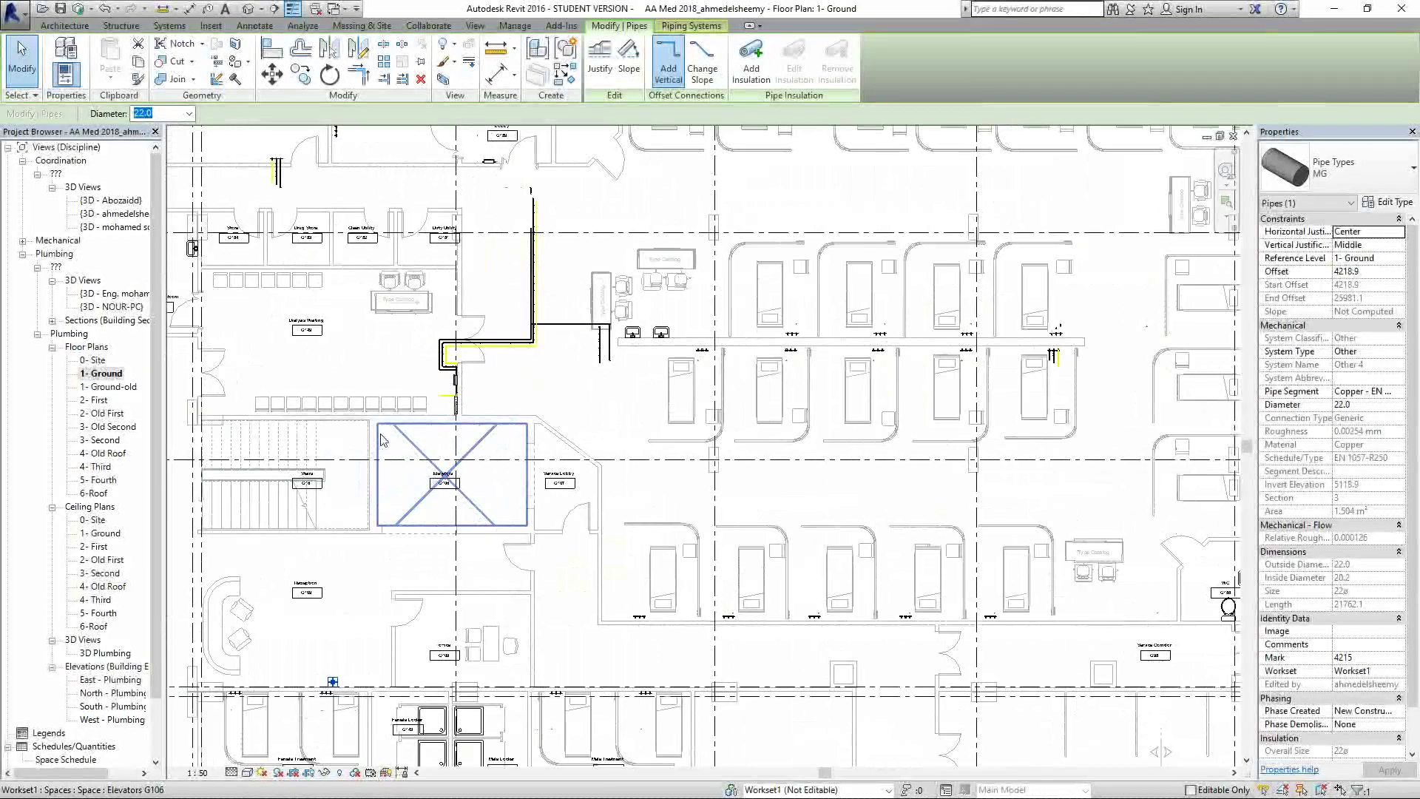
pyautogui.scroll(-2, 570, 414)
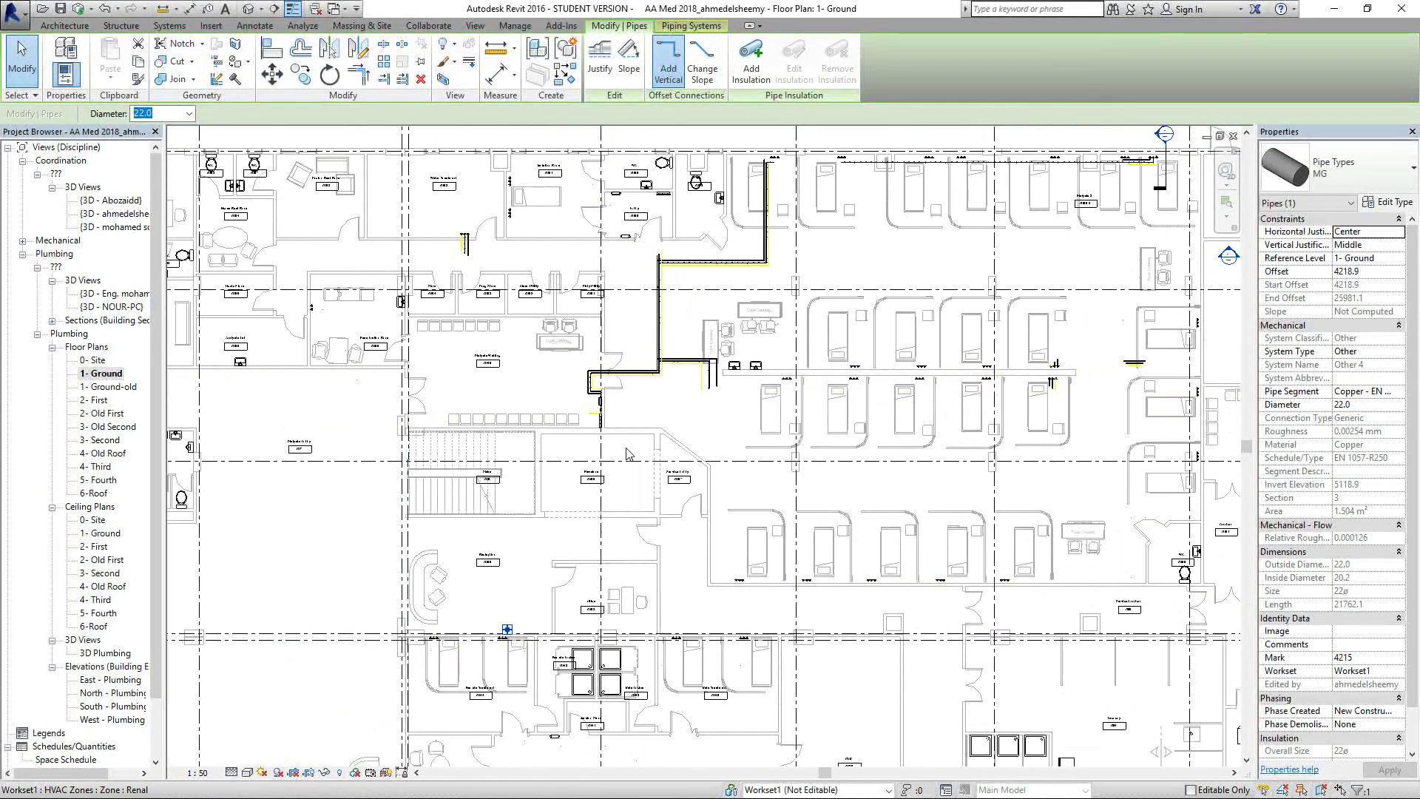
pyautogui.scroll(2, 569, 414)
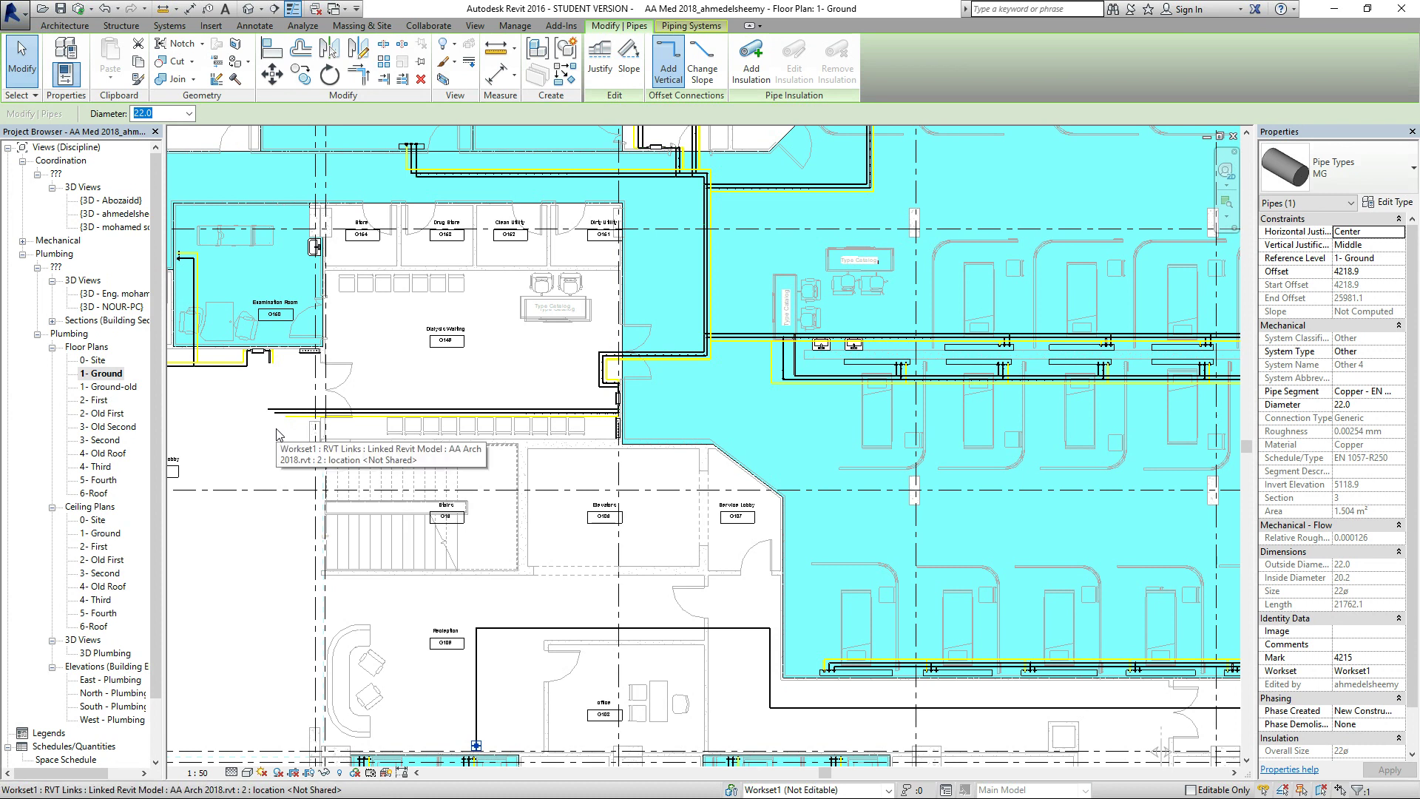
pyautogui.scroll(-2, 884, 330)
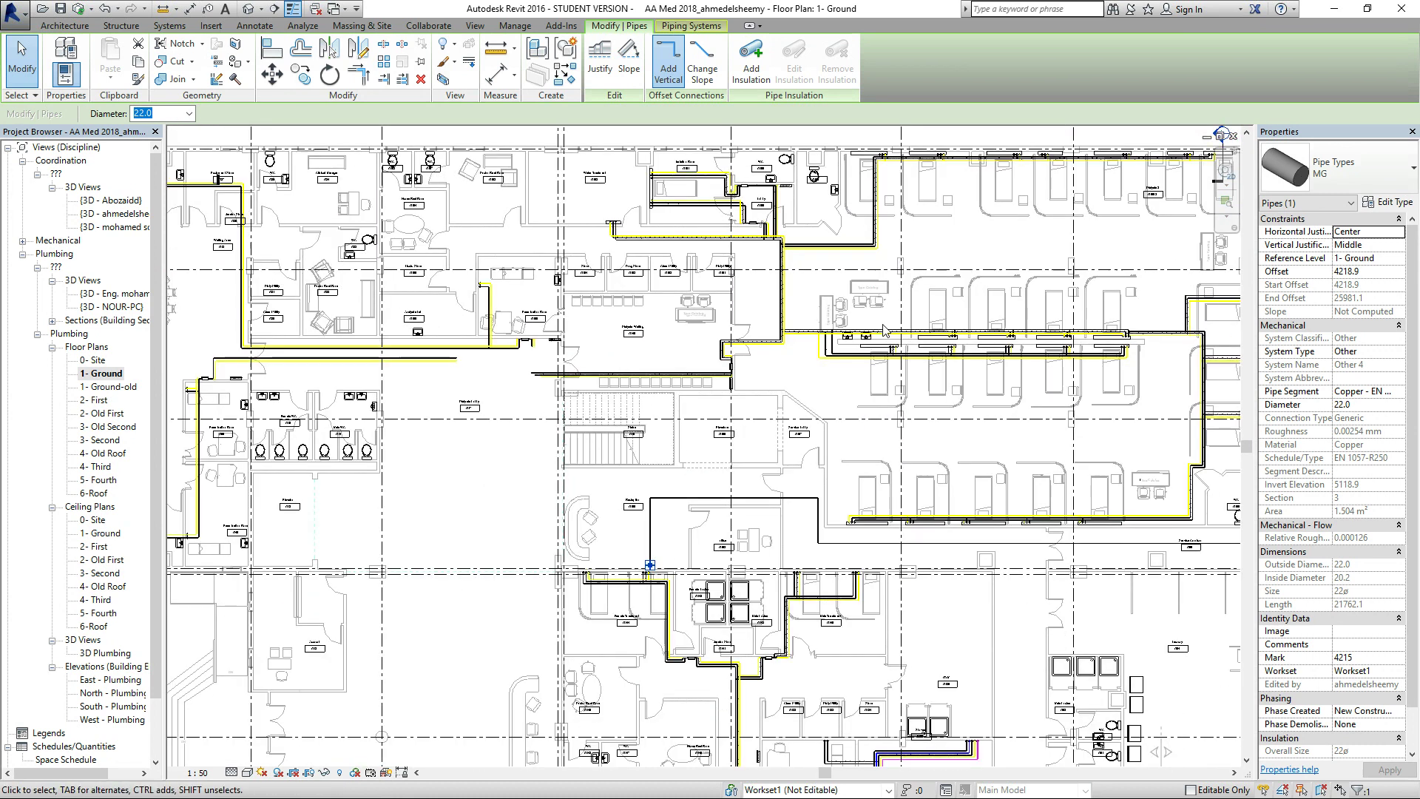
pyautogui.scroll(-1, 884, 329)
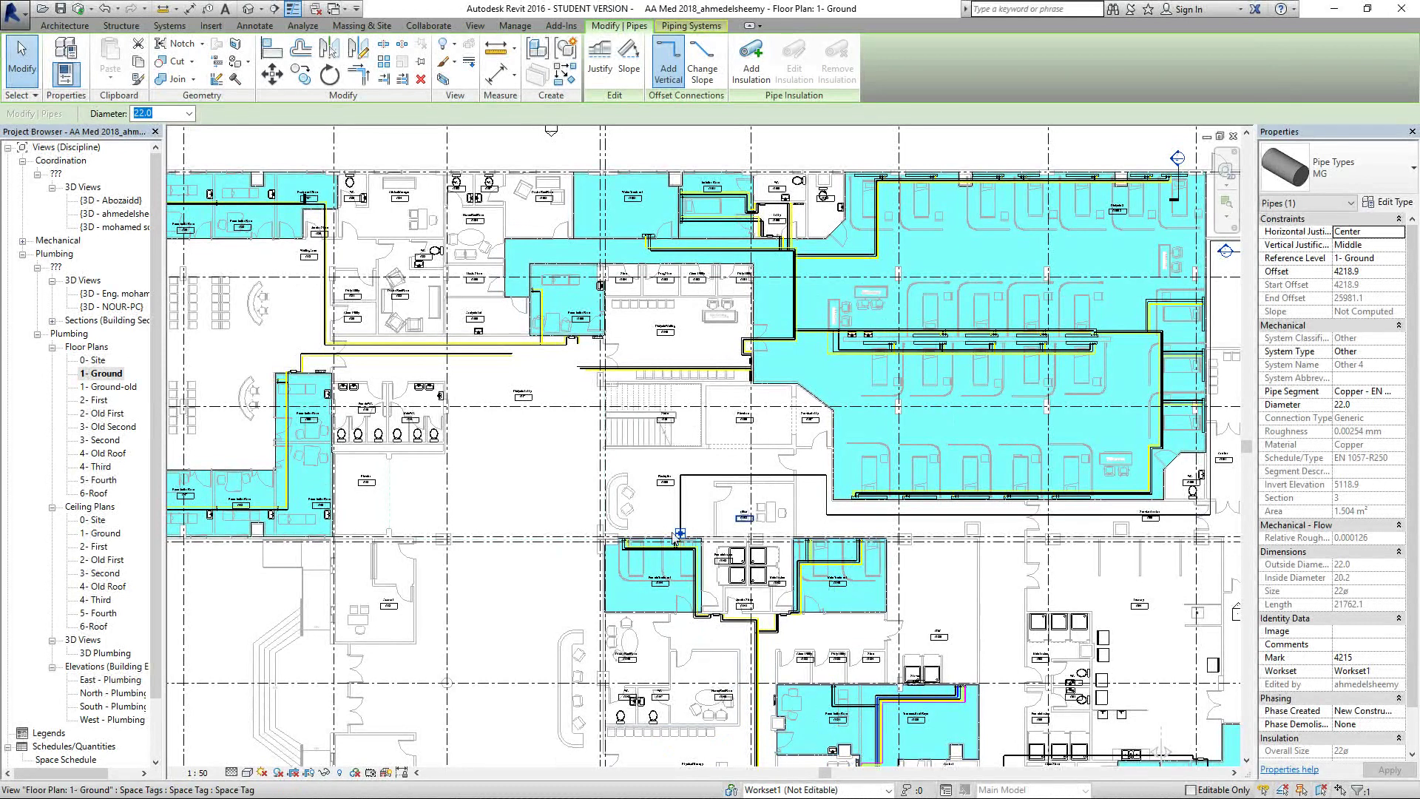
pyautogui.scroll(1, 607, 477)
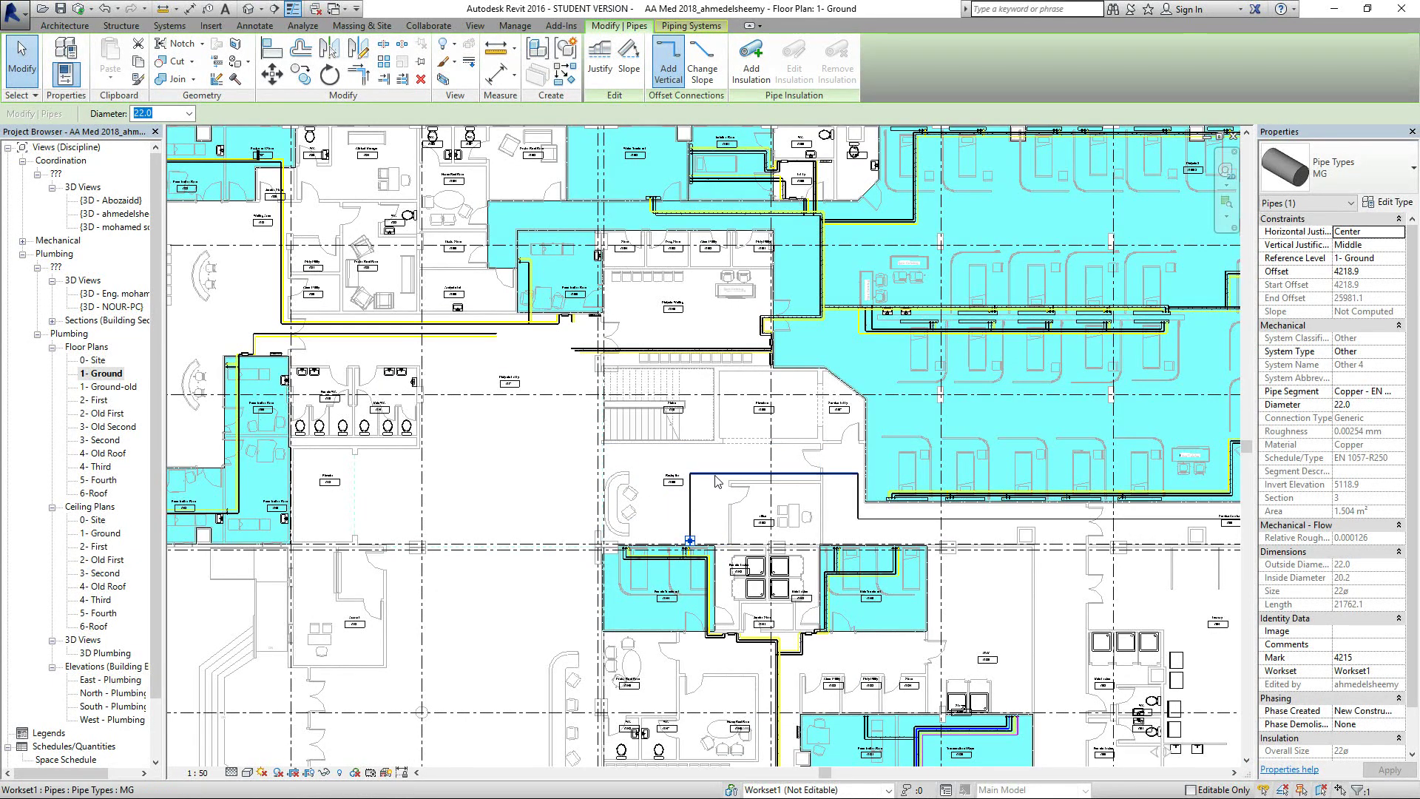
# Convert the 22 mm elbow at the pipe corner beside Reception G109 into a tee that opens towards the reception desk.
pyautogui.click(714, 475)
pyautogui.scroll(10, 688, 484)
pyautogui.scroll(5, 917, 346)
pyautogui.press('Escape')
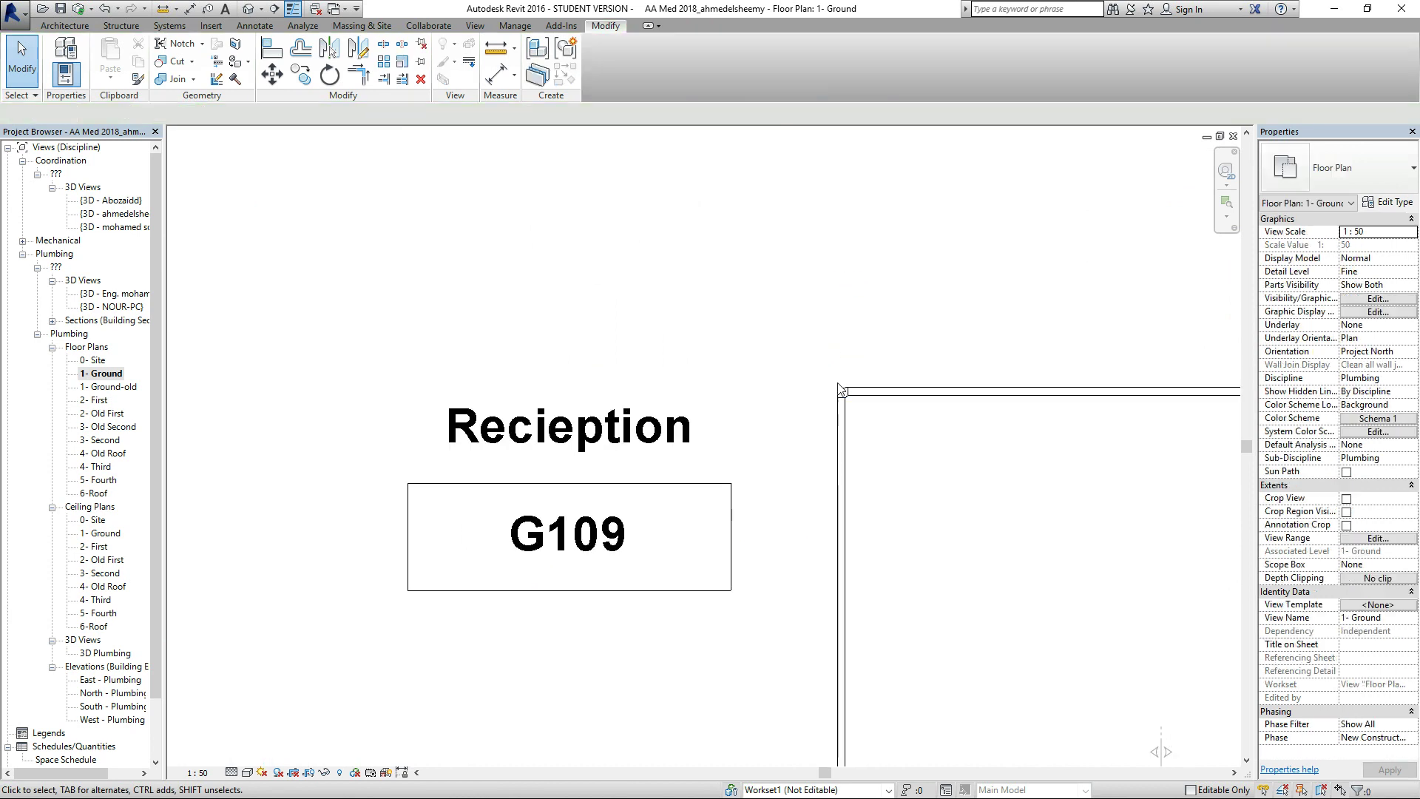
pyautogui.click(840, 390)
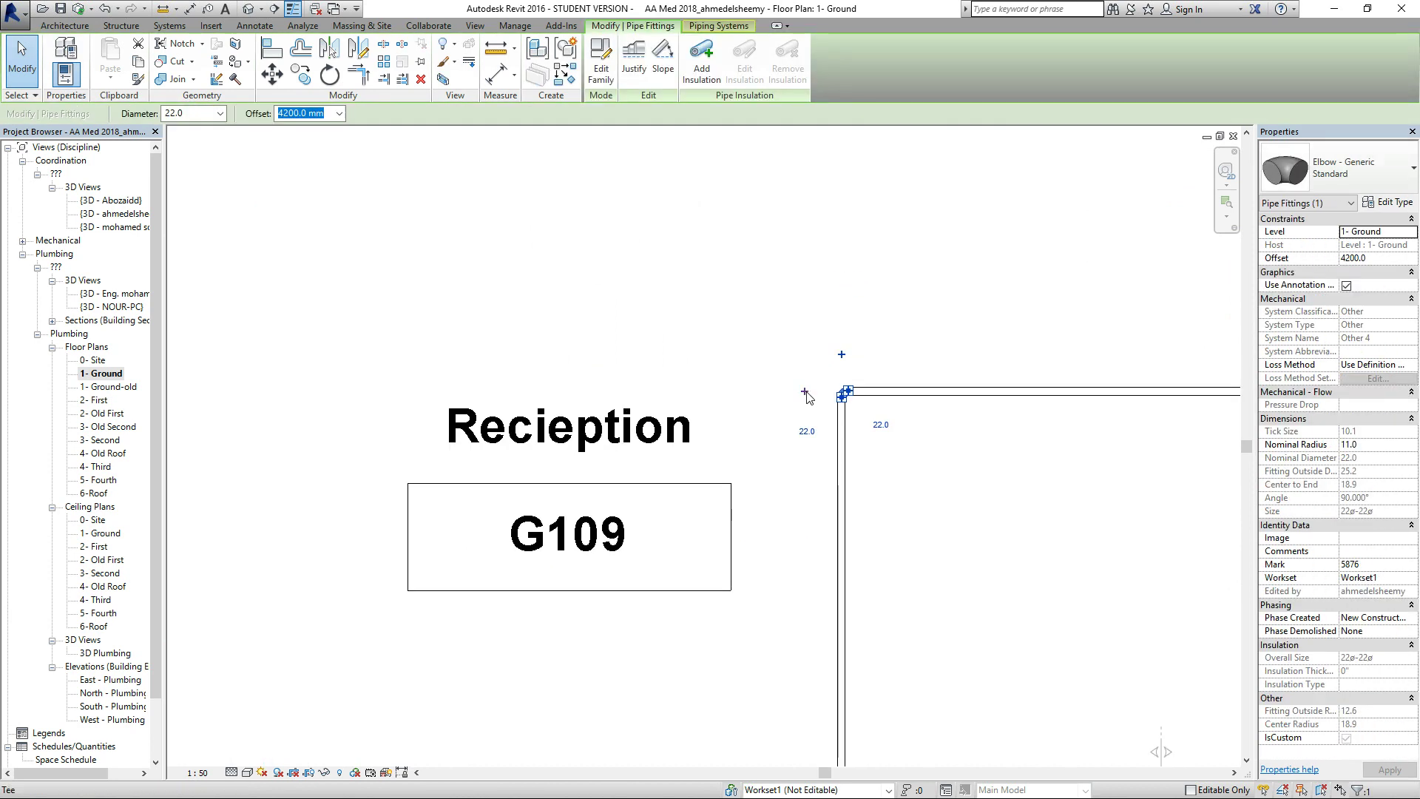
pyautogui.click(804, 391)
# Draw a 22 mm pipe at 4200 mm offset from the tee's open end across Reception, turning about 5200 mm towards the Dialysis Waiting pipes.
pyautogui.click(834, 394)
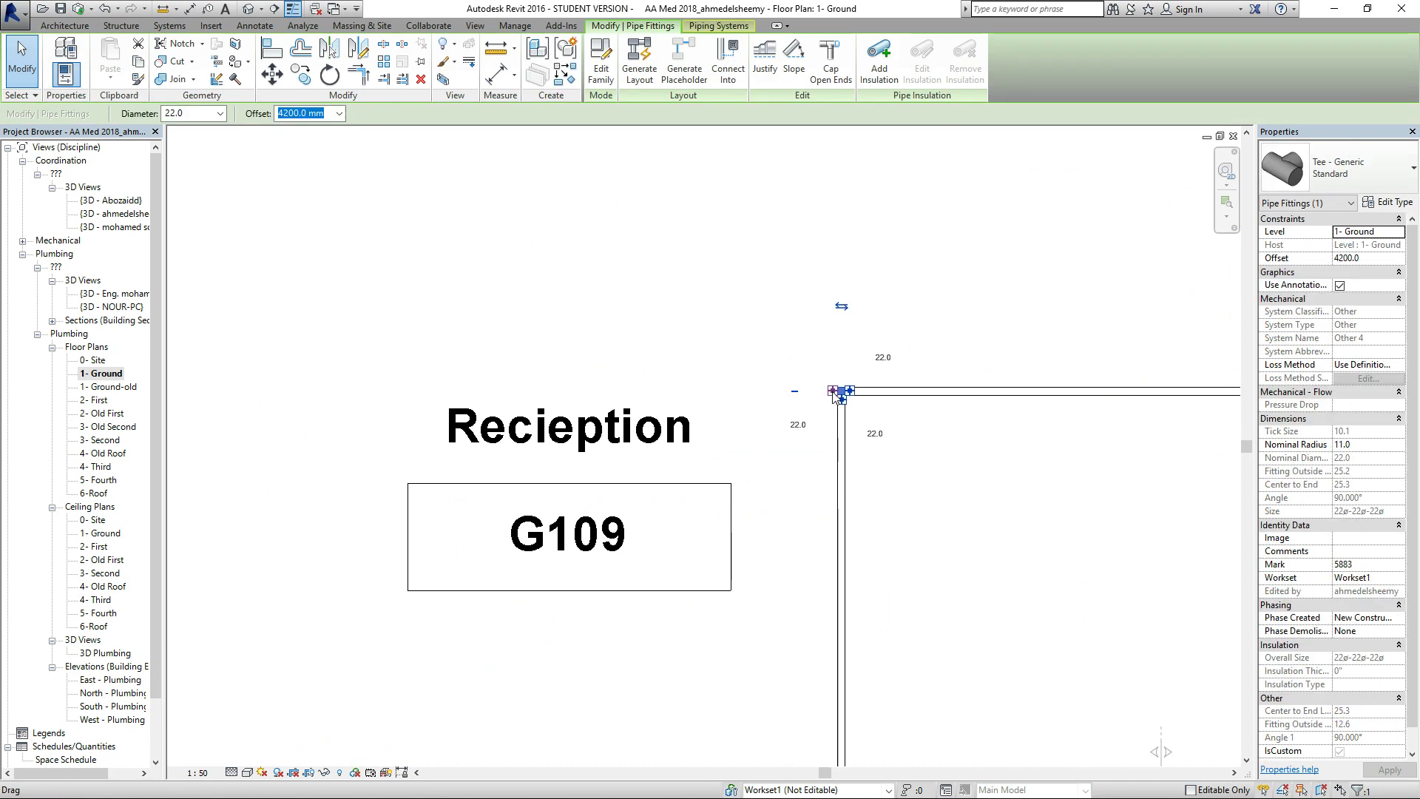
pyautogui.rightClick(834, 396)
pyautogui.click(887, 431)
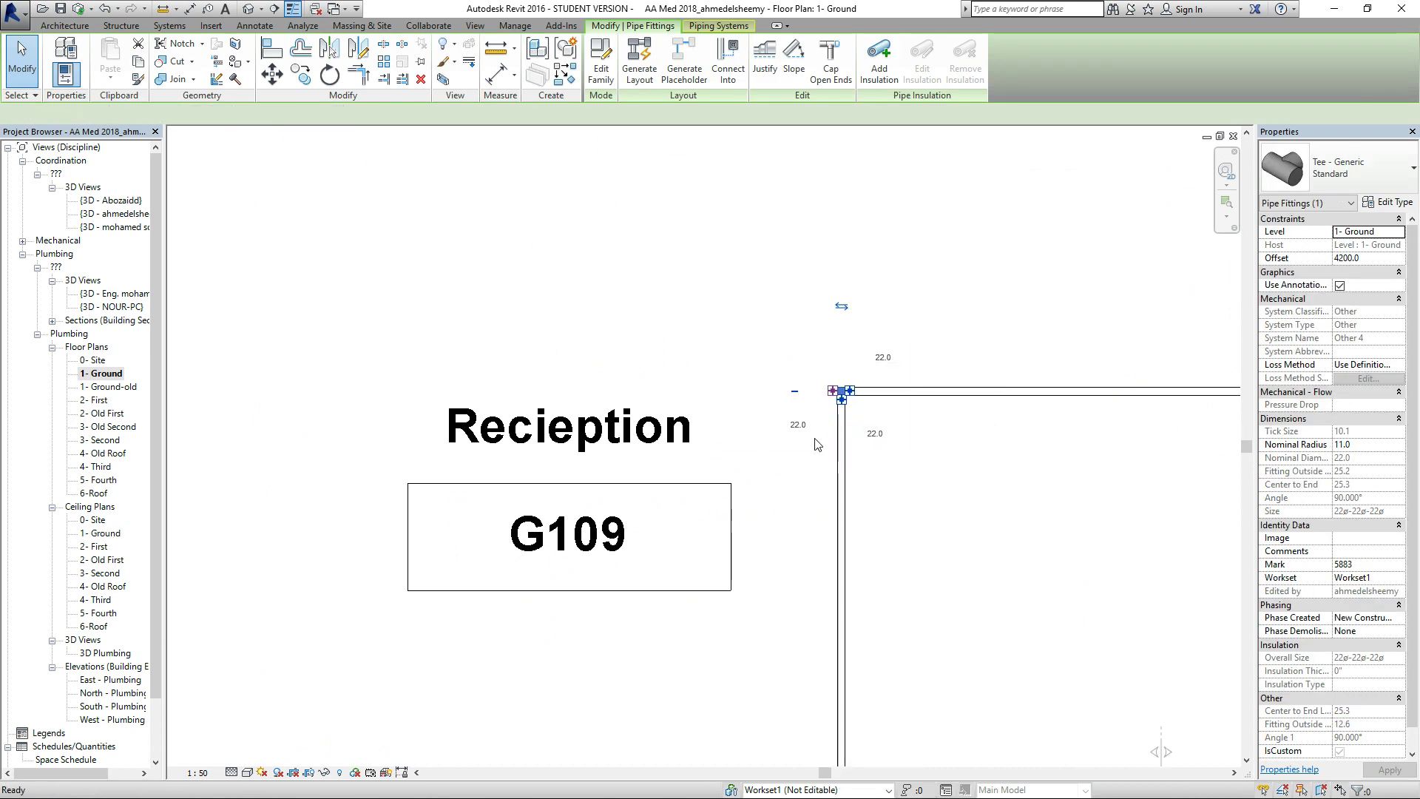
pyautogui.scroll(-5, 930, 441)
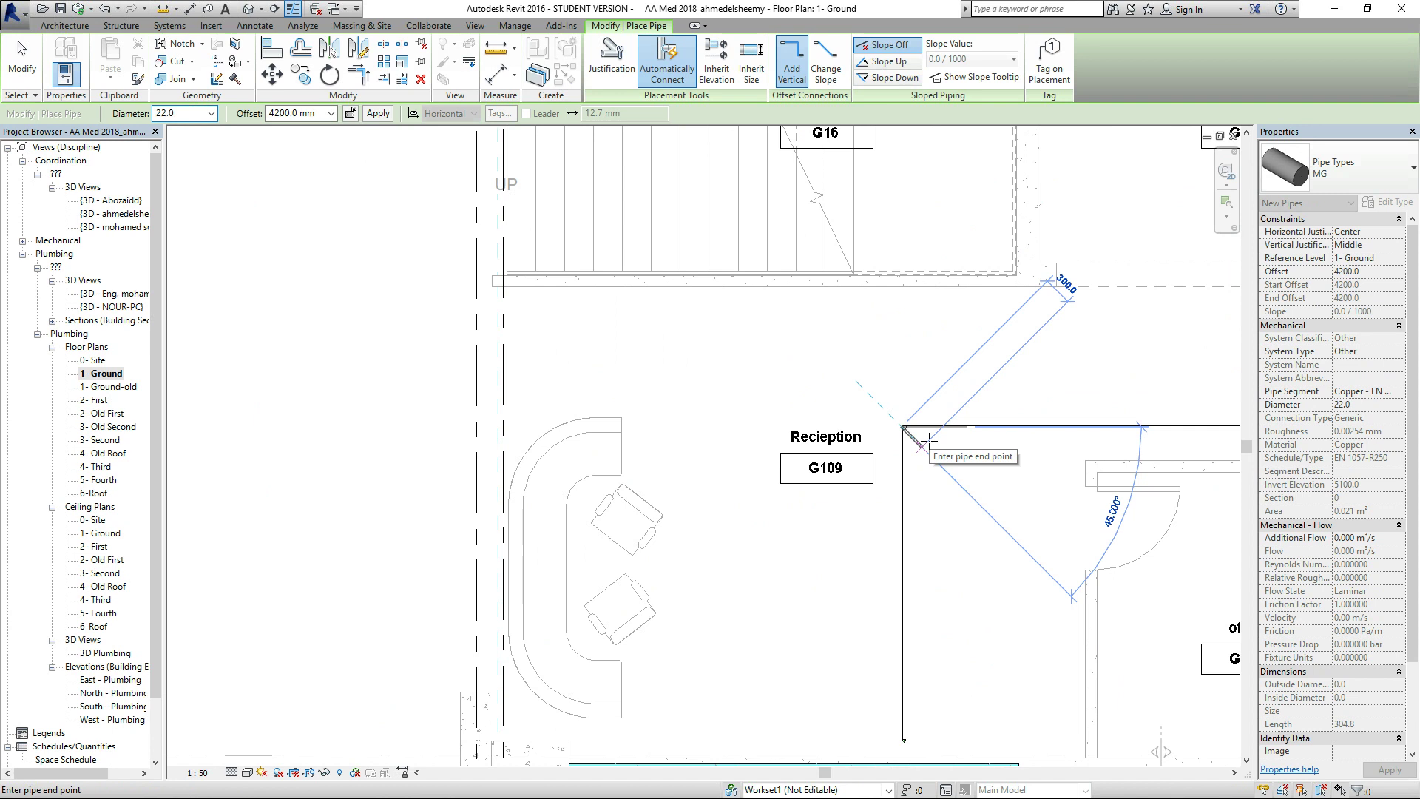
pyautogui.scroll(-4, 891, 427)
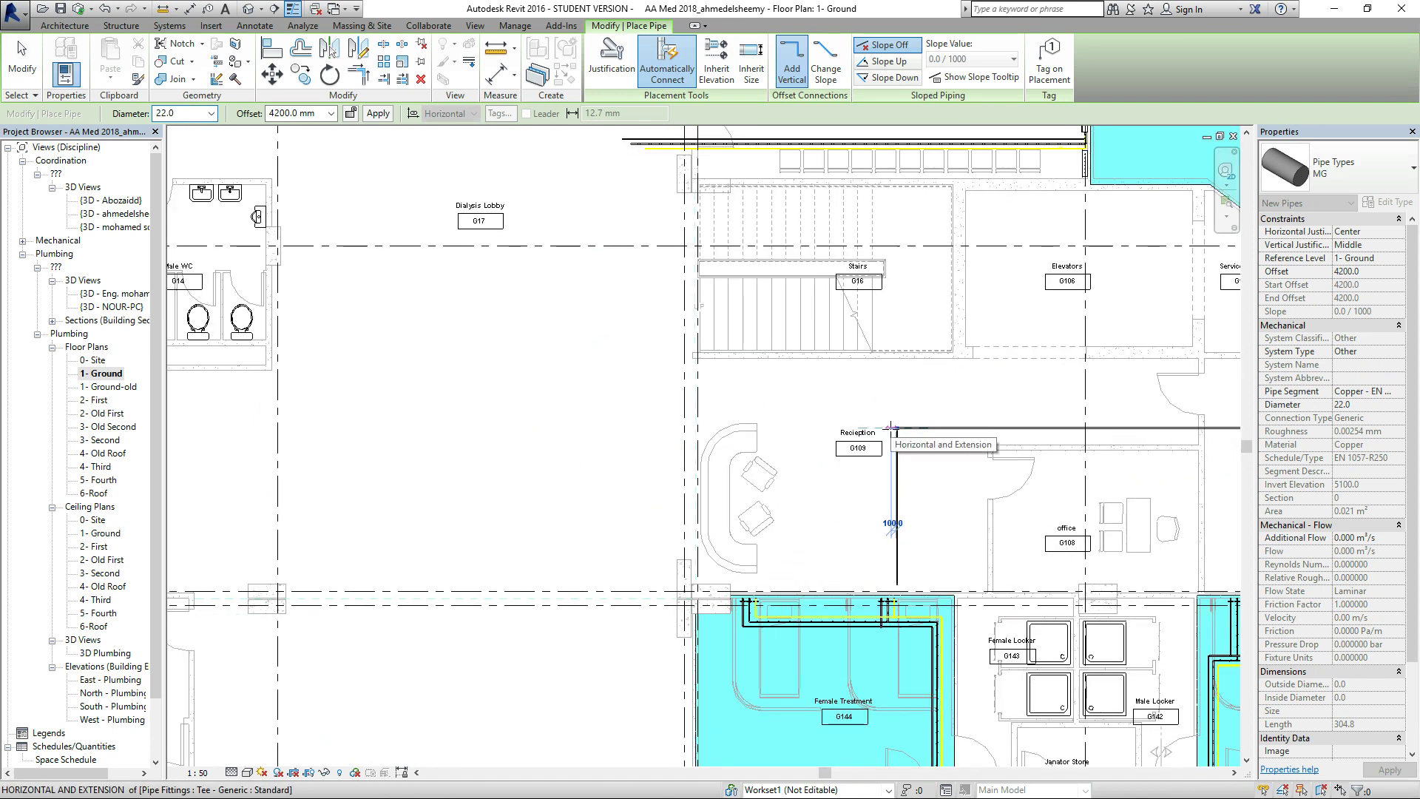
pyautogui.scroll(-3, 892, 428)
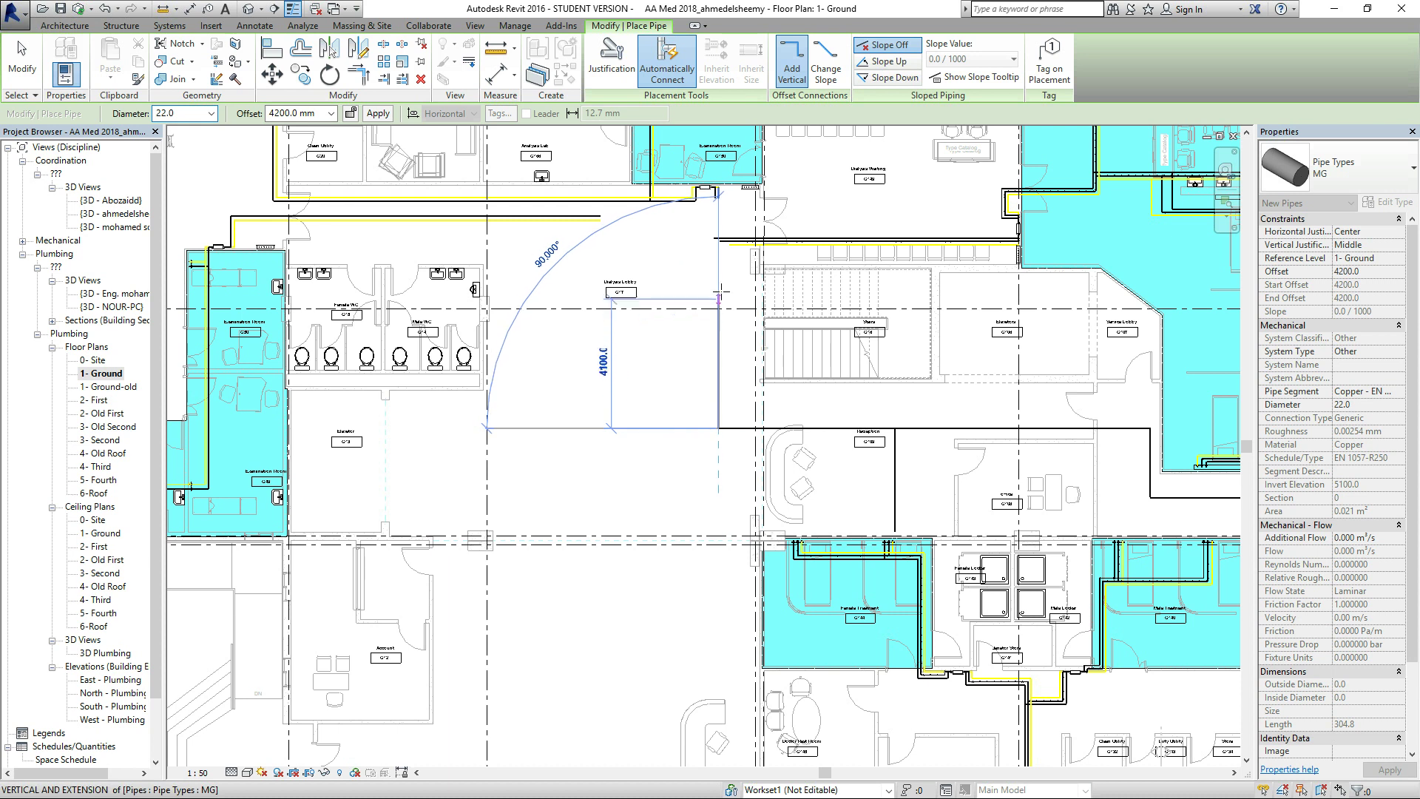
pyautogui.click(724, 264)
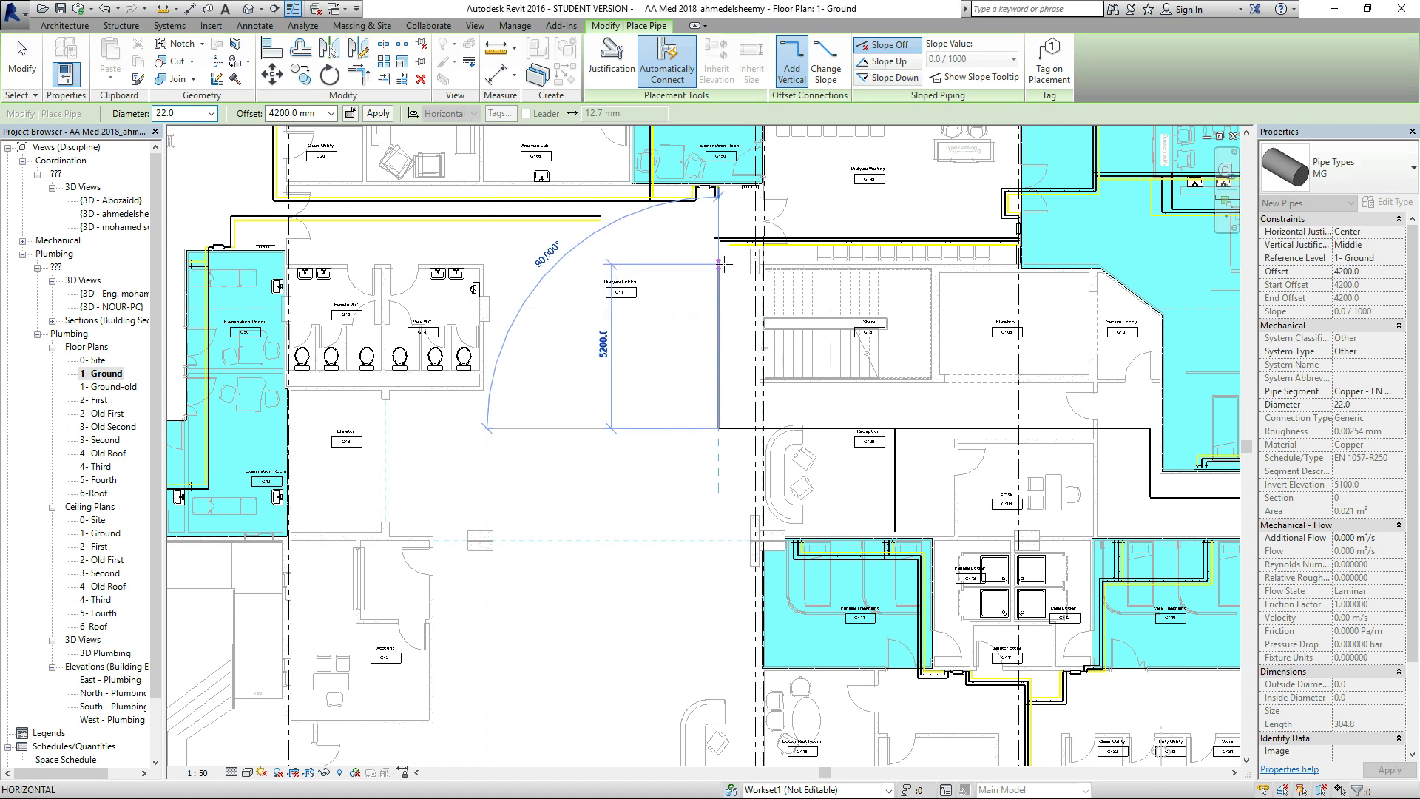
pyautogui.press('Escape')
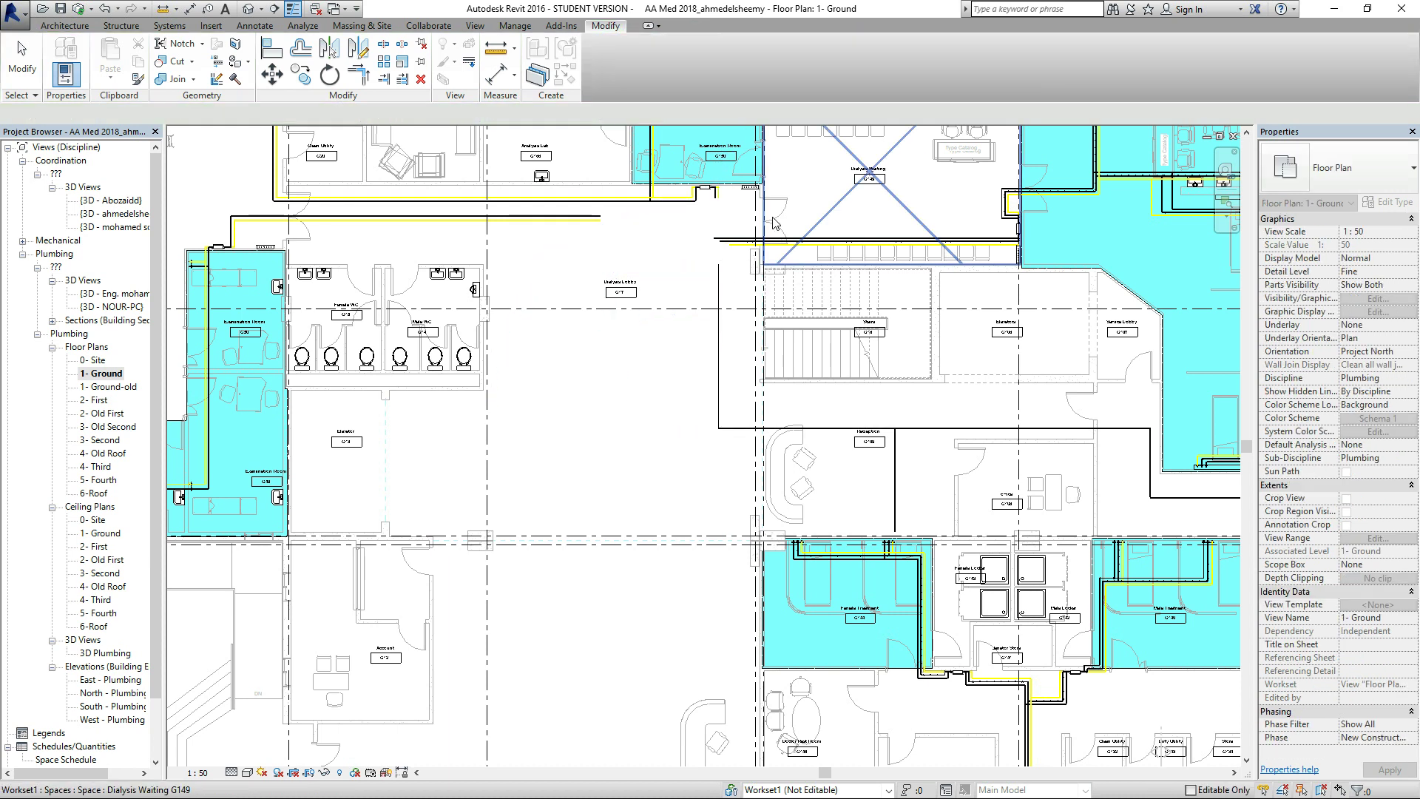
# Join the new pipe's free end to the outermost 22 mm pipe above the stairs with Trim/Extend to Corner.
pyautogui.scroll(3, 752, 254)
pyautogui.scroll(3, 774, 272)
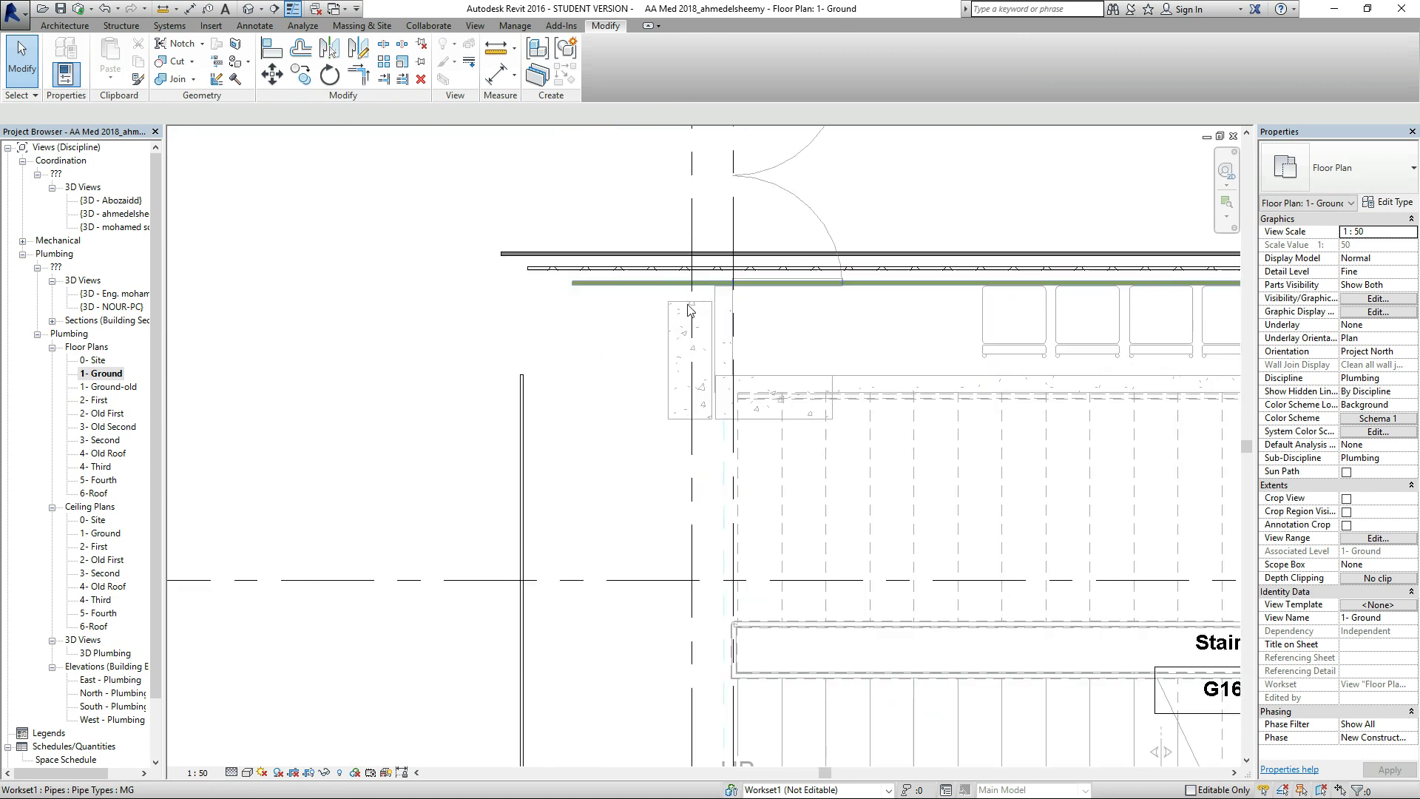
pyautogui.scroll(2, 613, 320)
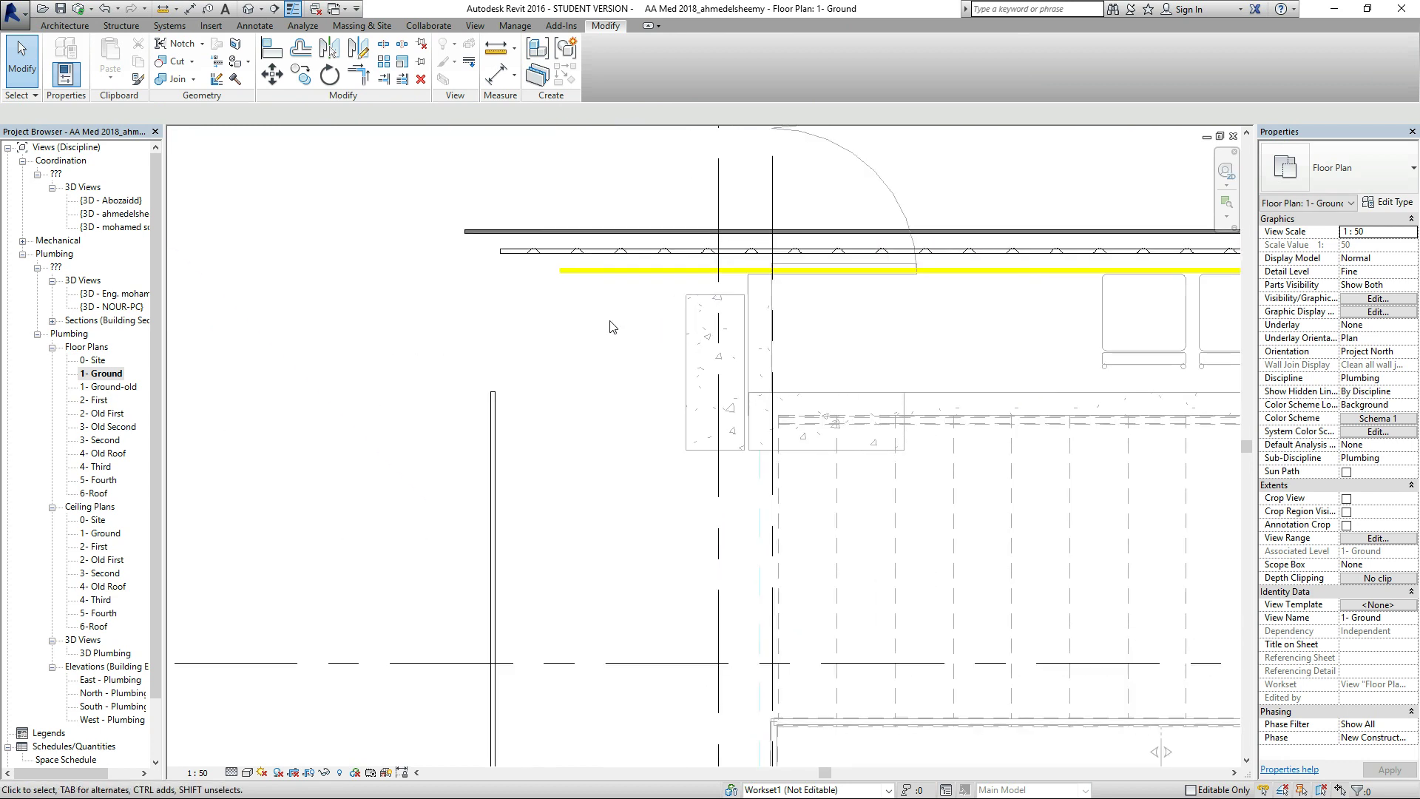
pyautogui.click(670, 230)
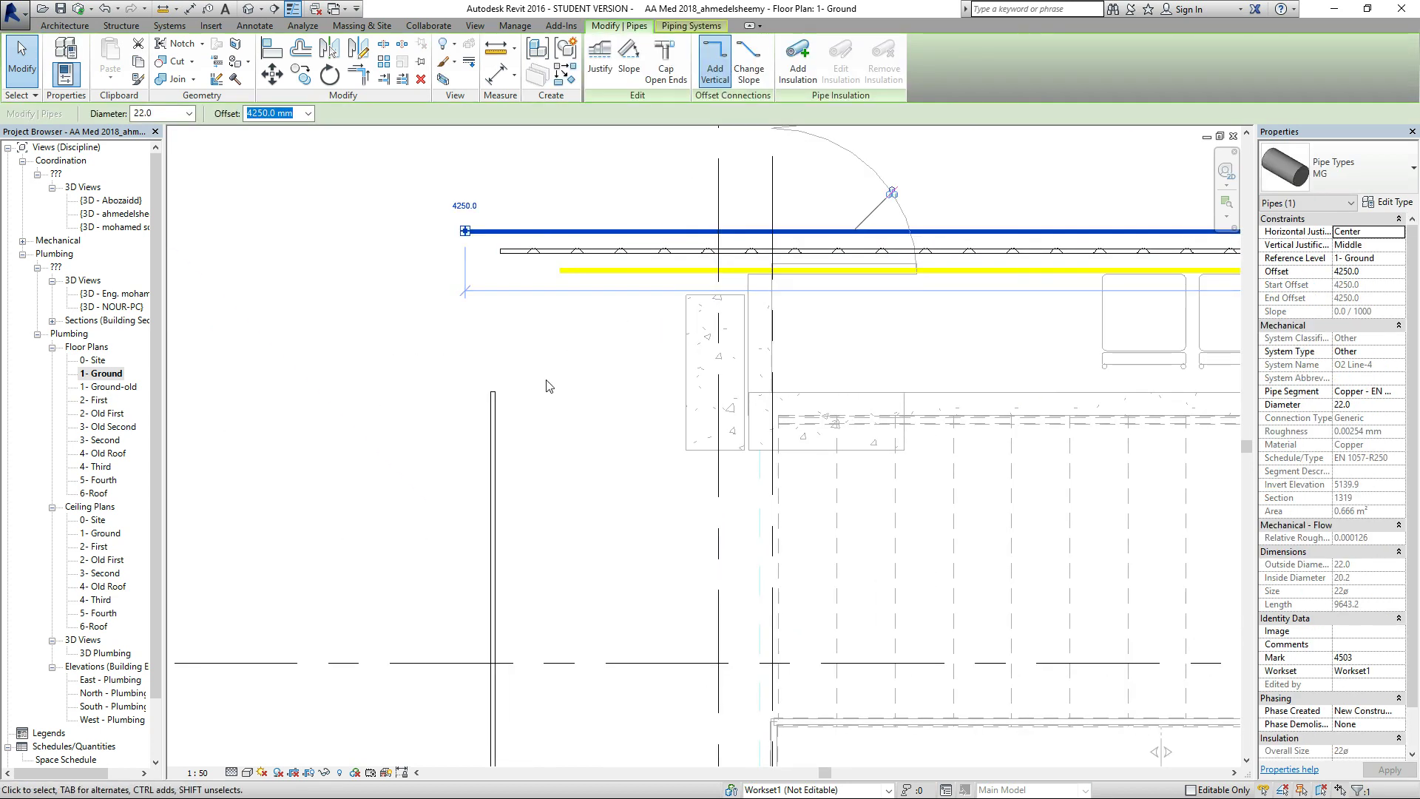
pyautogui.click(493, 448)
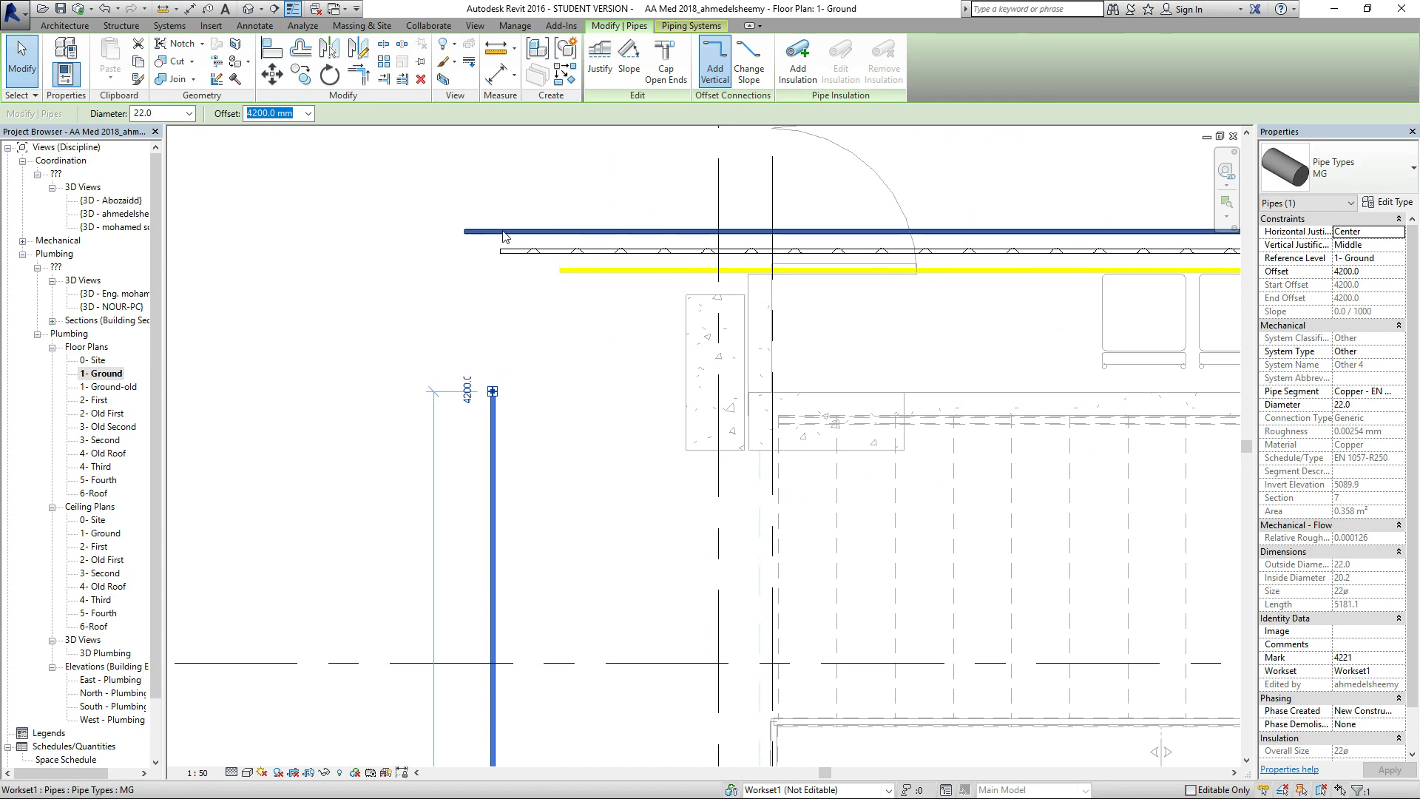
pyautogui.moveTo(701, 231); pyautogui.dragTo(704, 231)
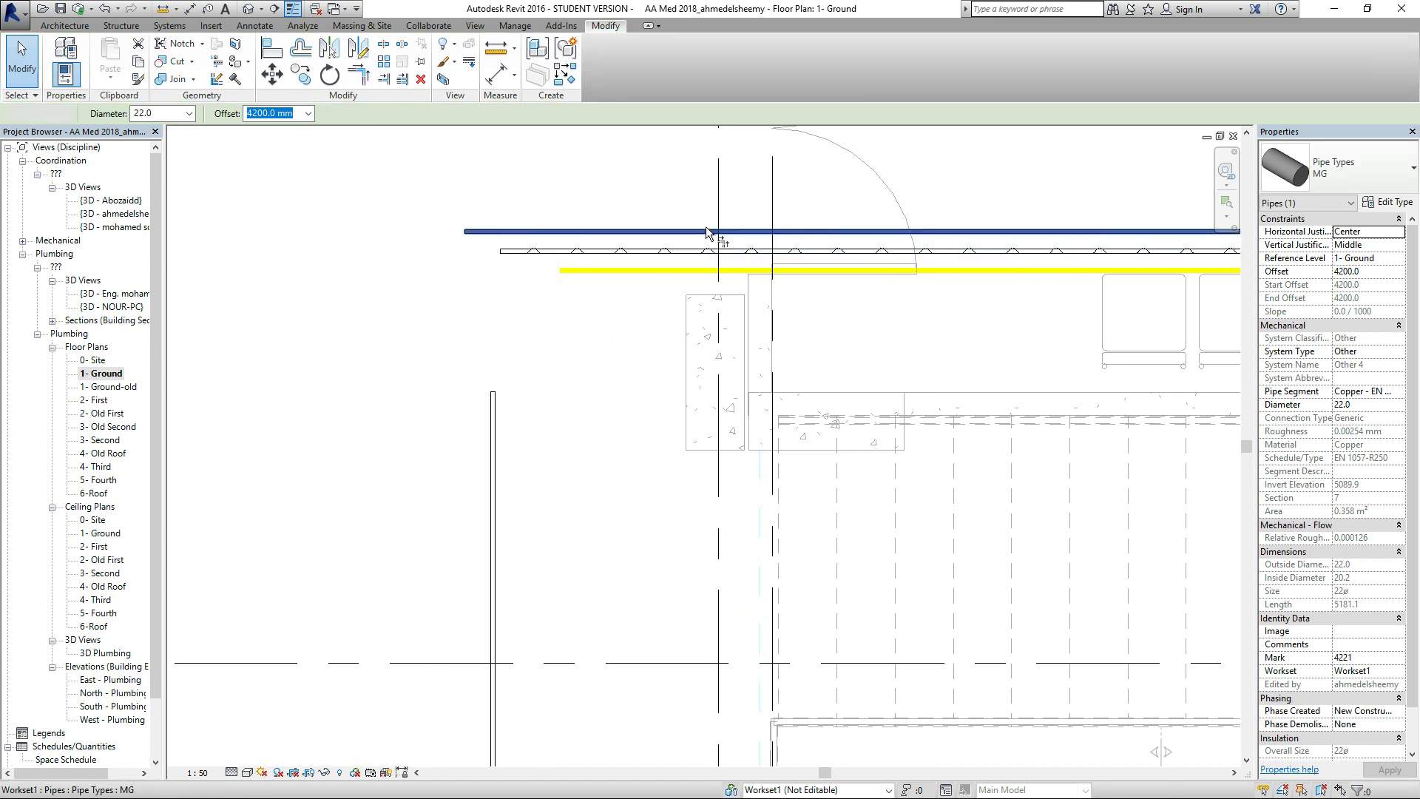
pyautogui.press('t')
pyautogui.press('r')
pyautogui.click(703, 231)
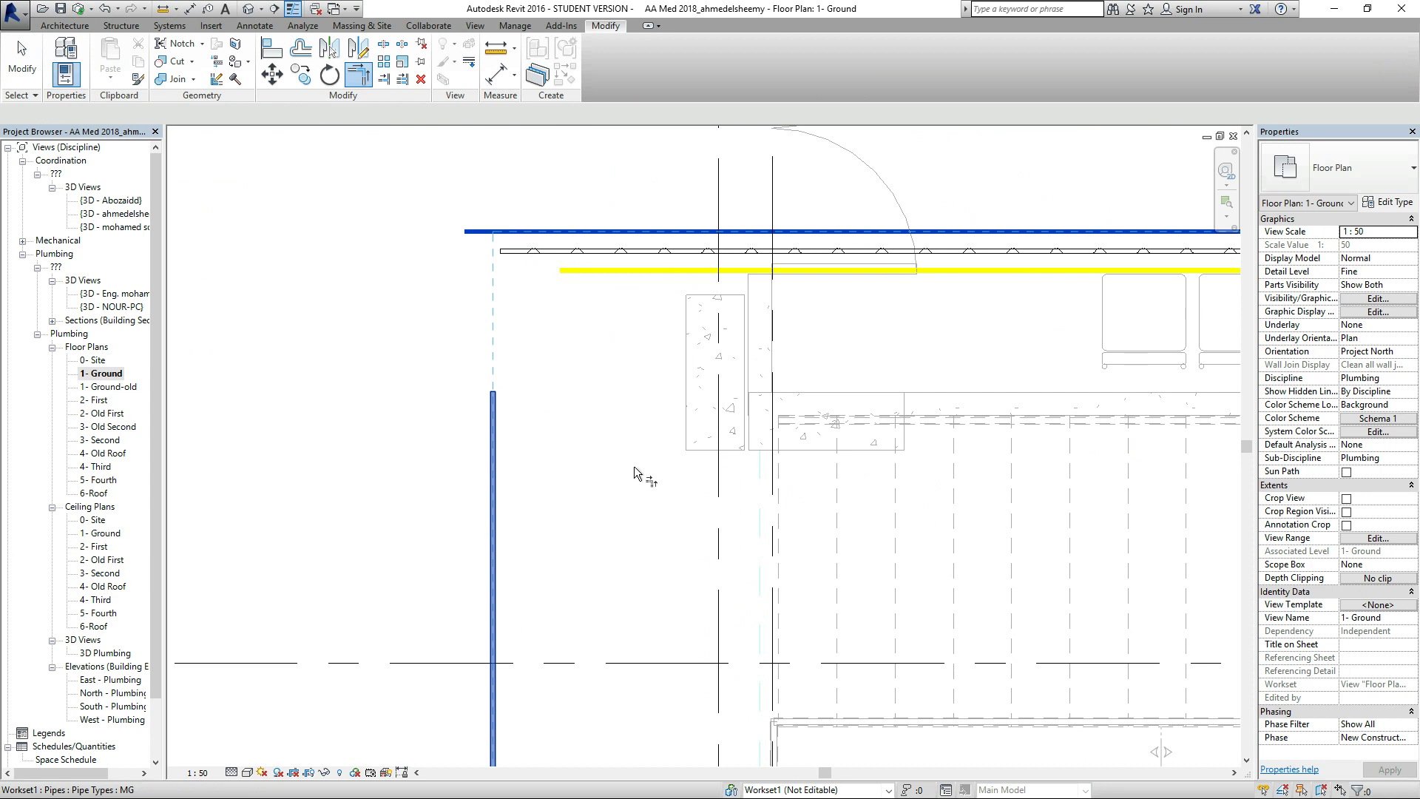
pyautogui.scroll(3, 493, 198)
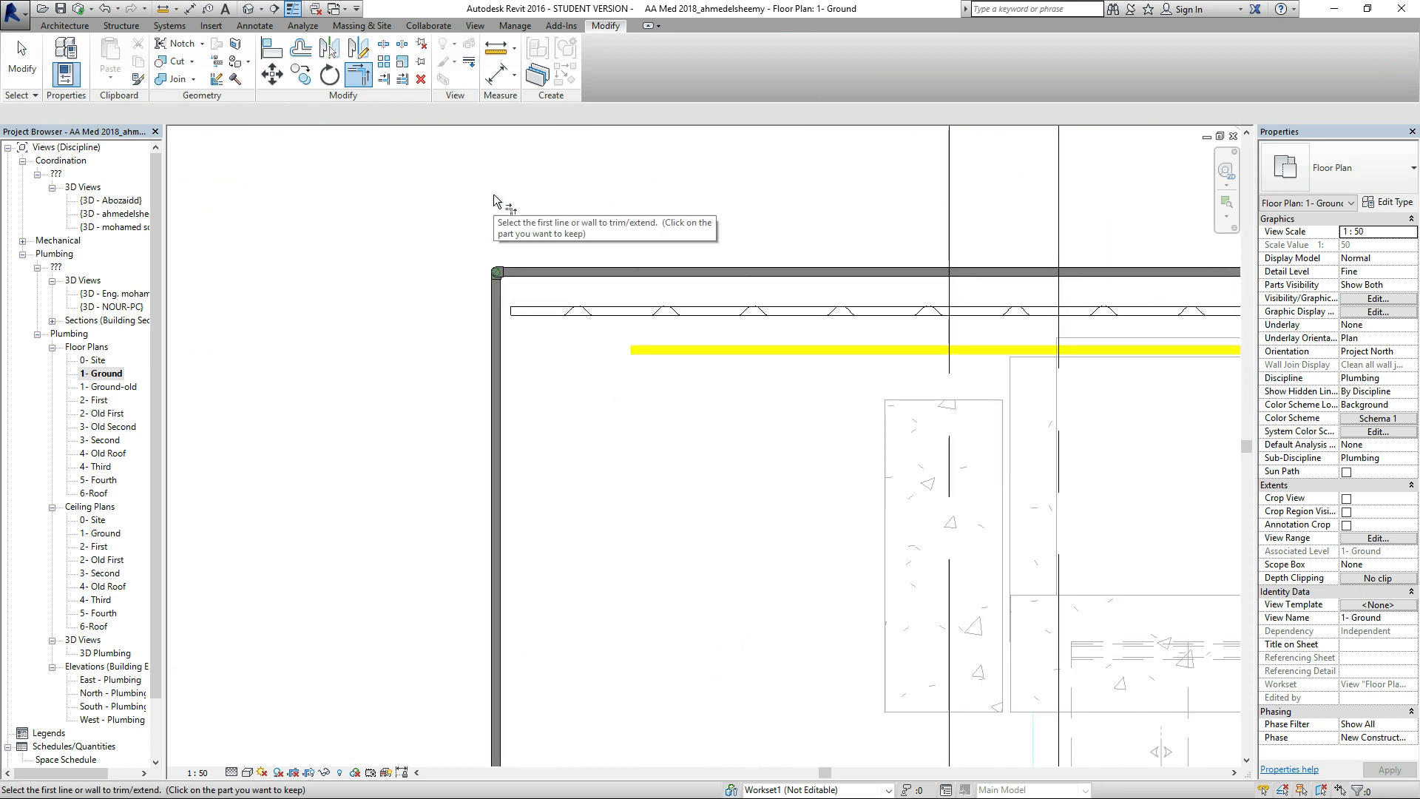
pyautogui.press('Escape')
pyautogui.press('Escape')
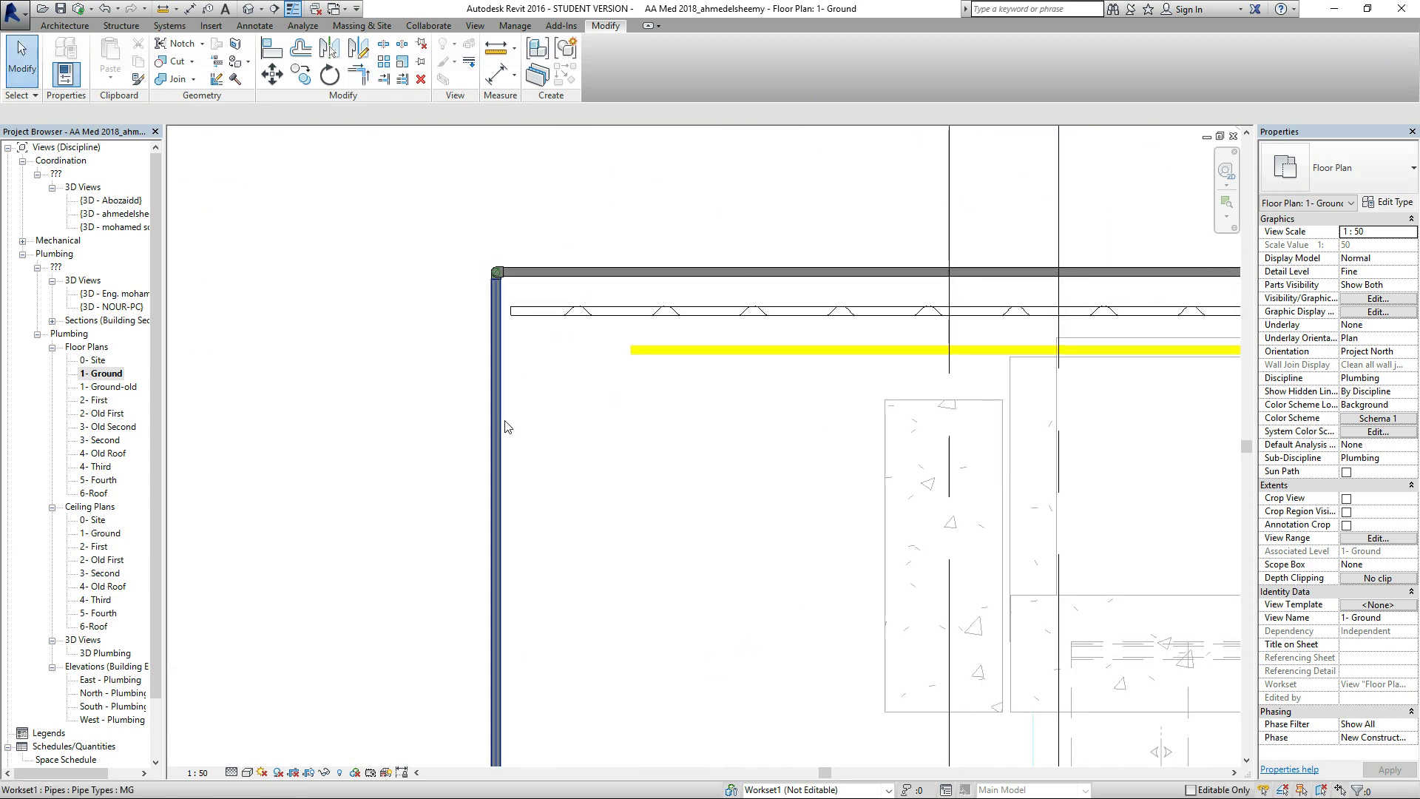
# Inspect the offsets of both pipes at the new corner and select the upper elbow that joins them.
pyautogui.click(503, 425)
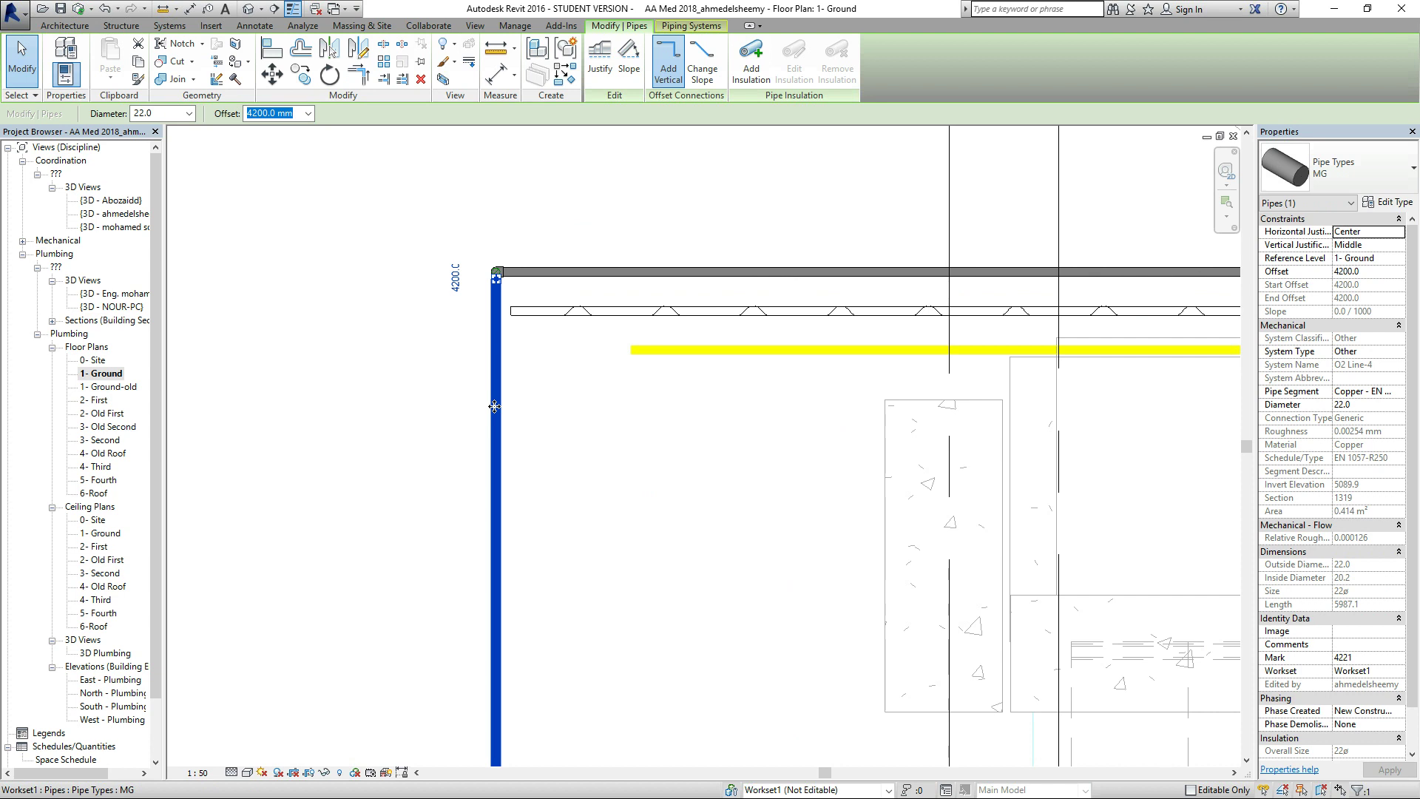
pyautogui.click(634, 278)
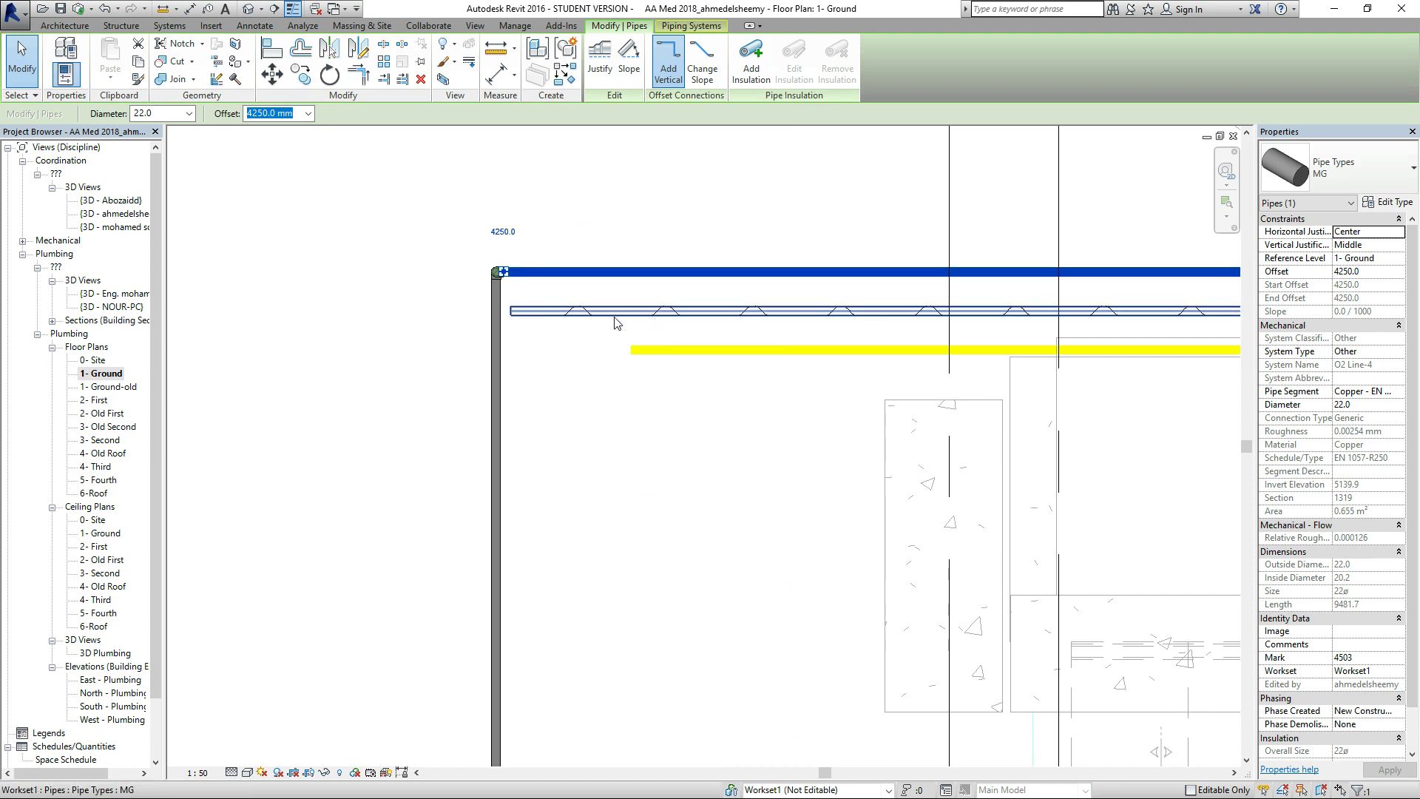
pyautogui.scroll(2, 506, 213)
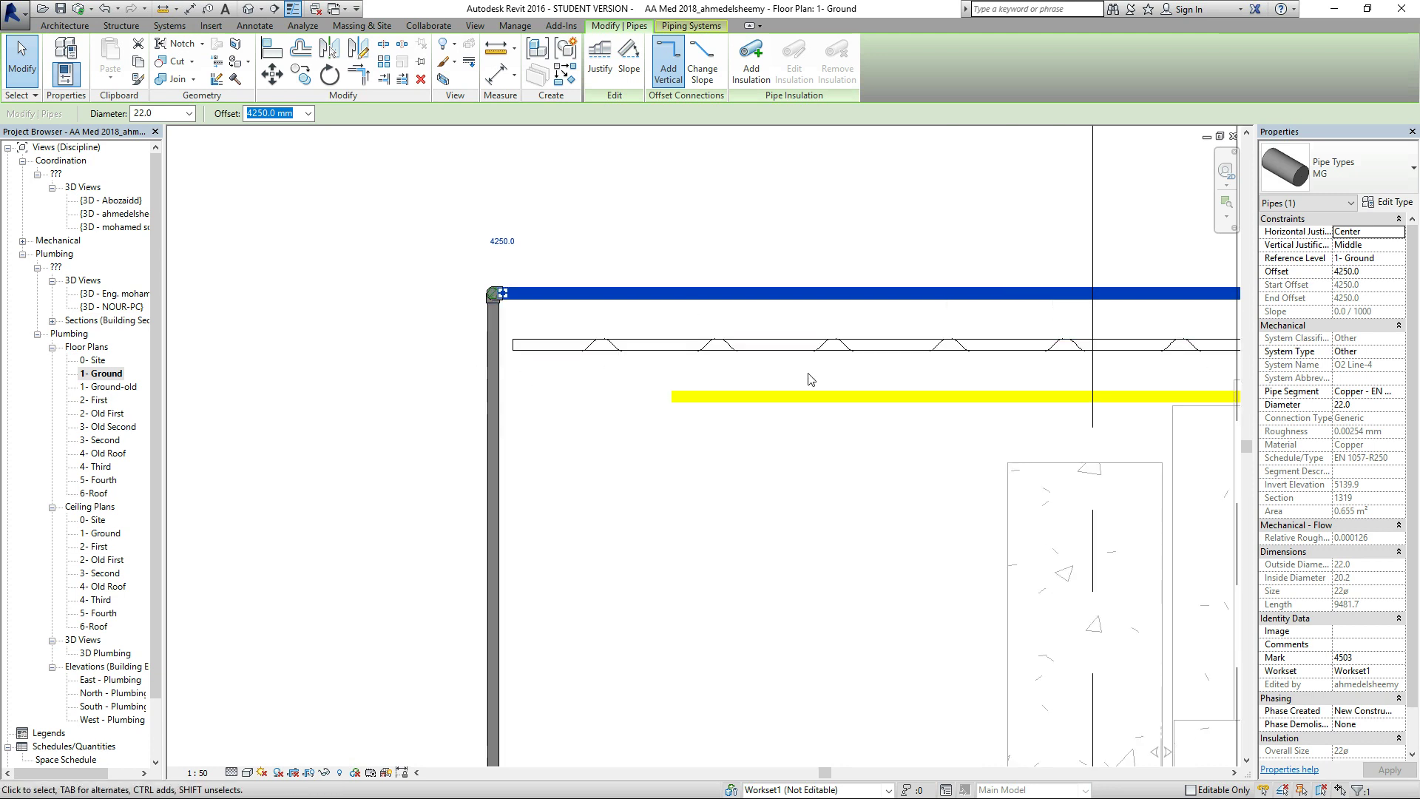
pyautogui.scroll(2, 482, 316)
pyautogui.scroll(1, 484, 317)
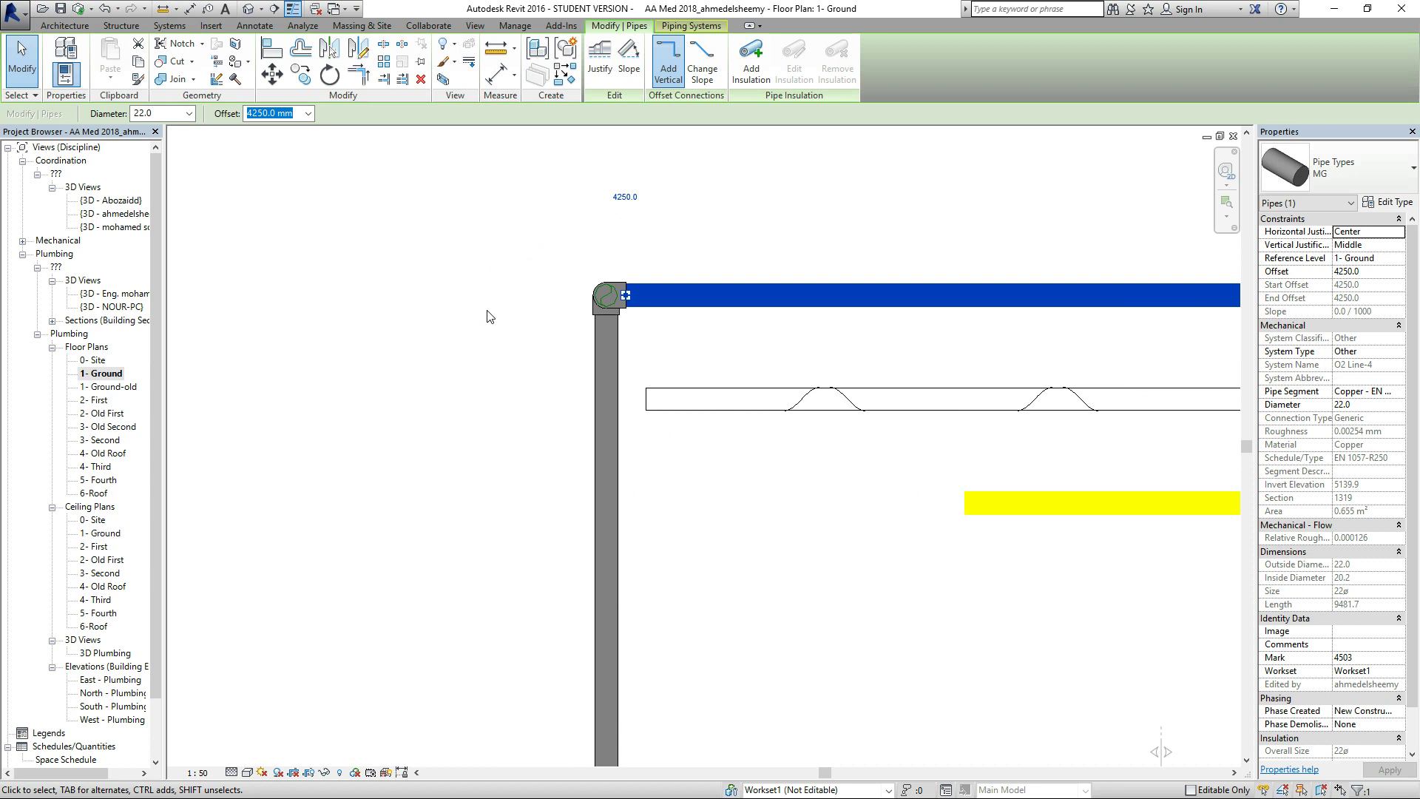
pyautogui.scroll(1, 500, 319)
pyautogui.scroll(-1, 835, 490)
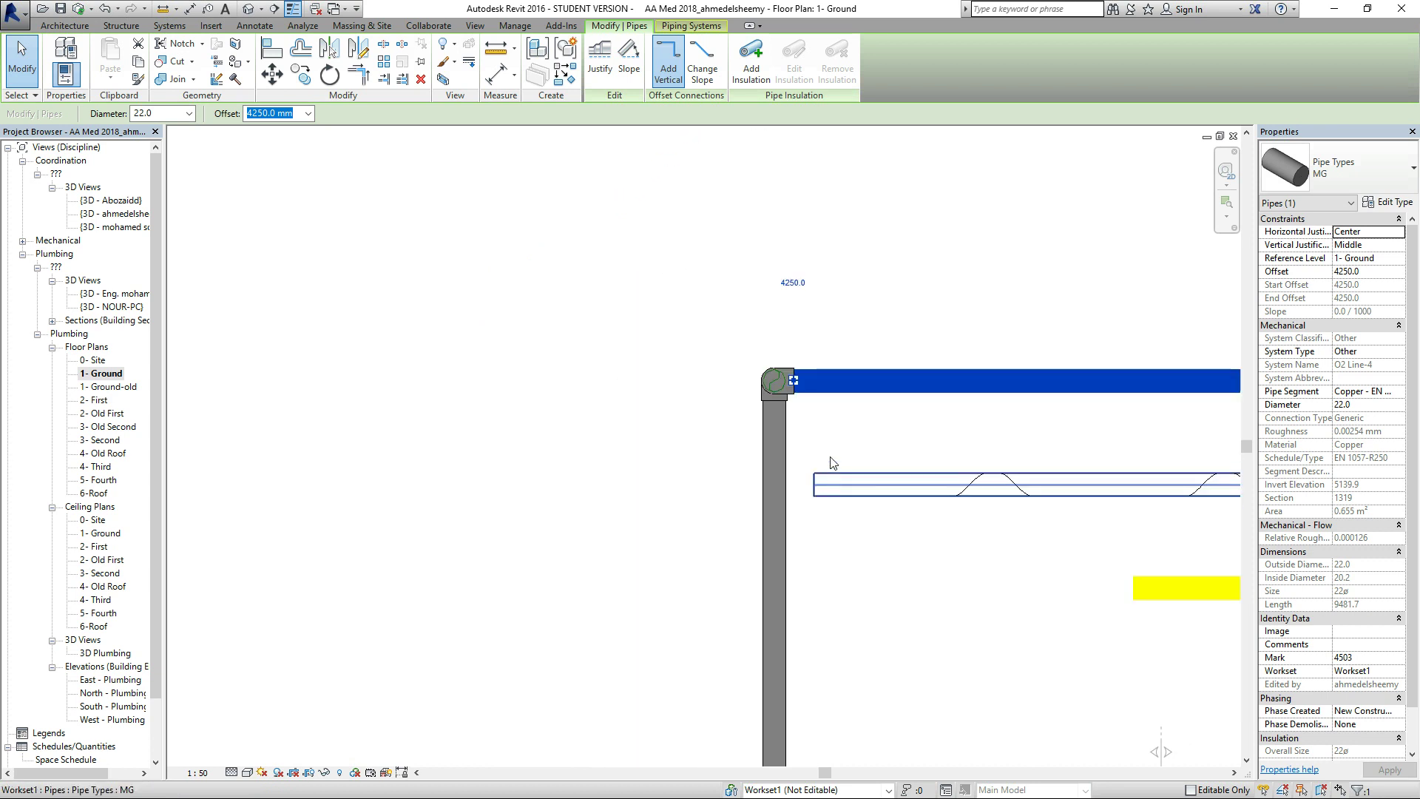
pyautogui.scroll(2, 809, 378)
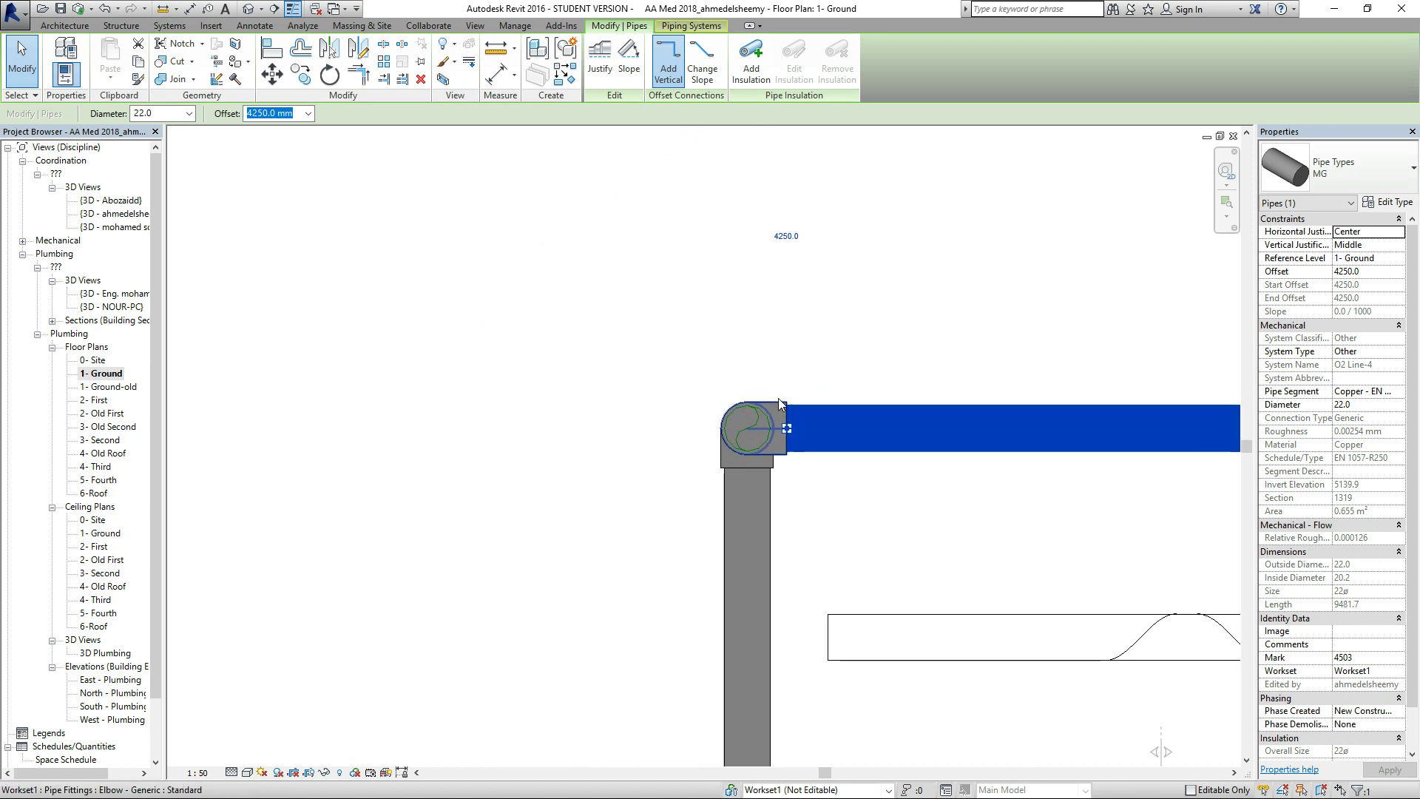
pyautogui.click(767, 441)
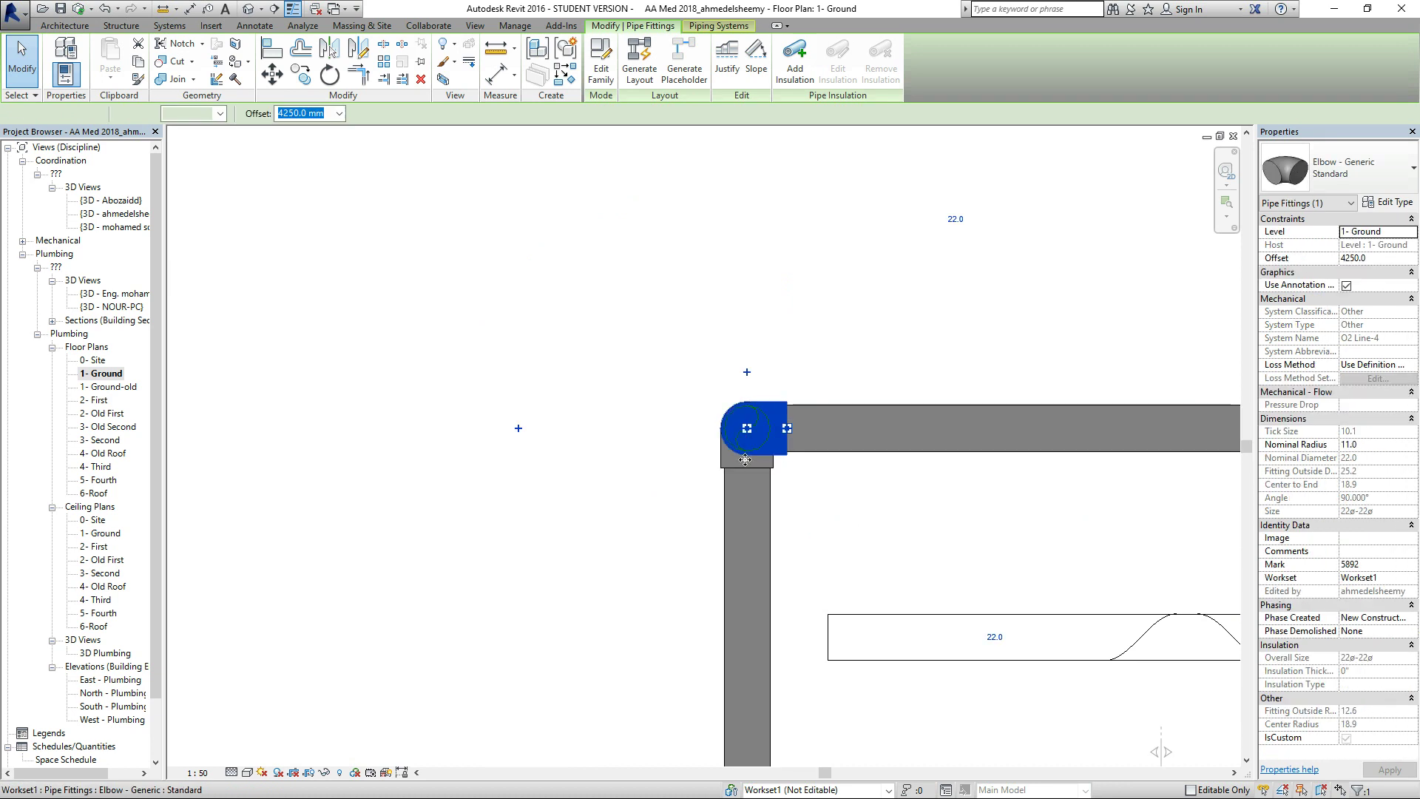
# Convert the upper corner elbow into a tee and draw a 22 mm pipe at 4250 mm offset, turning about 1140 mm towards the Examination Room.
pyautogui.click(520, 435)
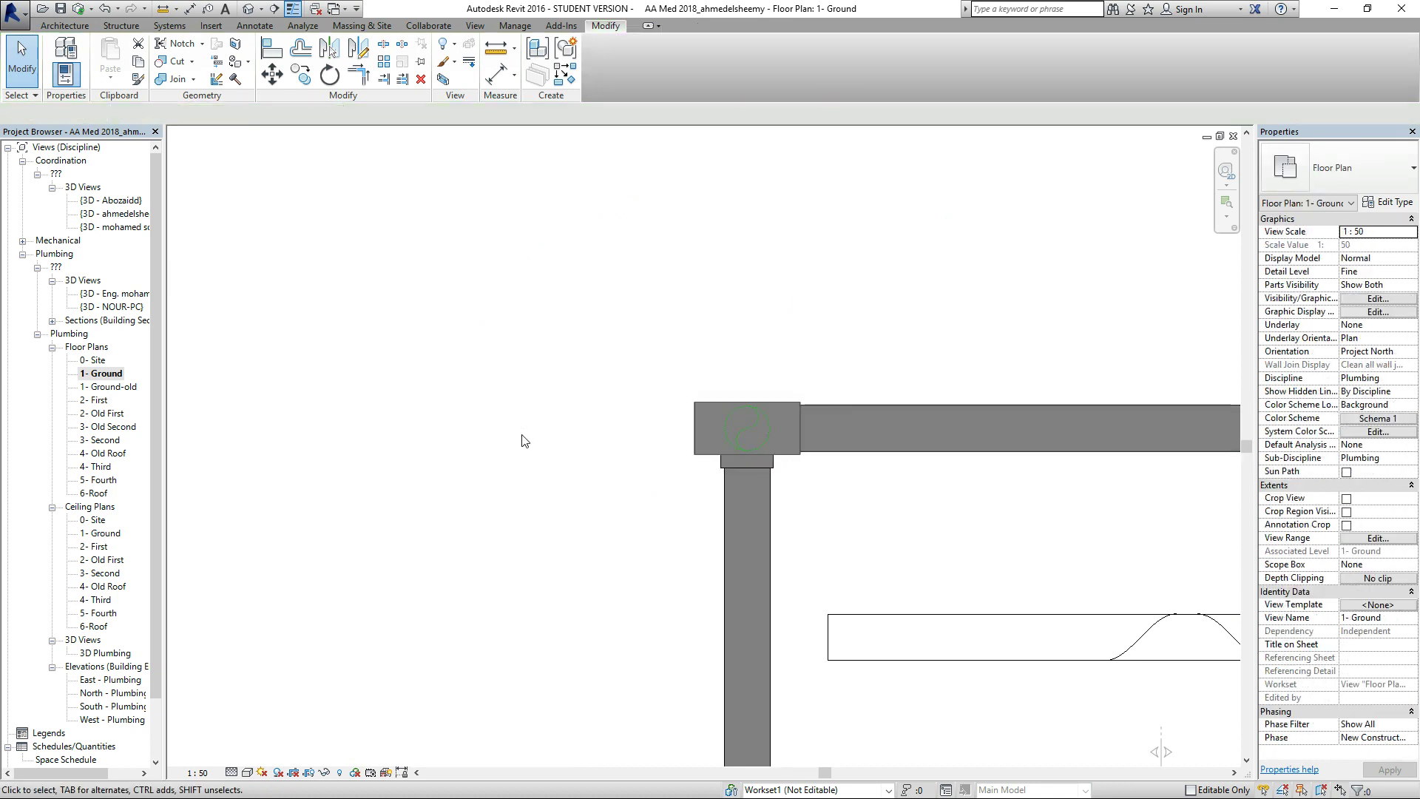
pyautogui.click(719, 409)
pyautogui.rightClick(695, 429)
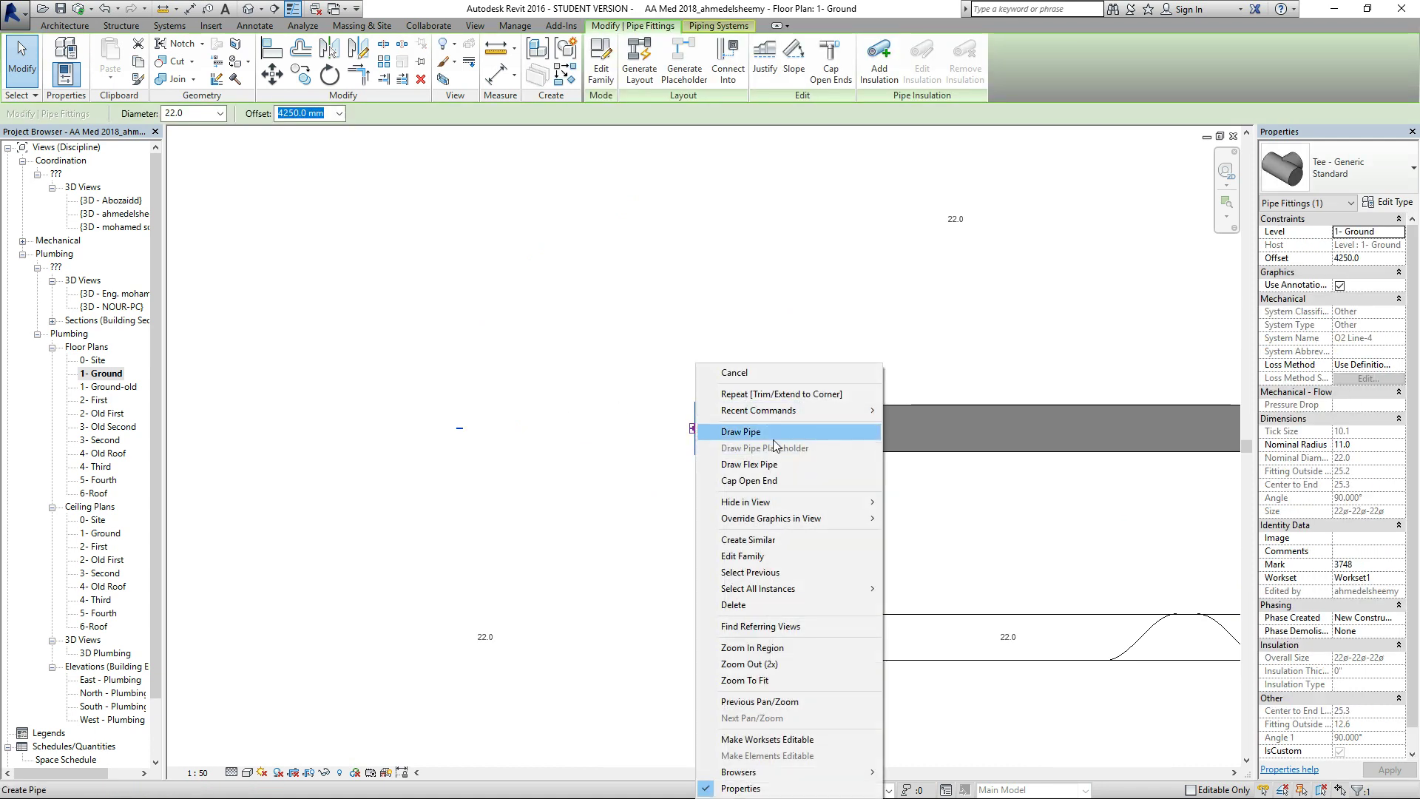
pyautogui.click(779, 433)
pyautogui.scroll(-5, 1002, 432)
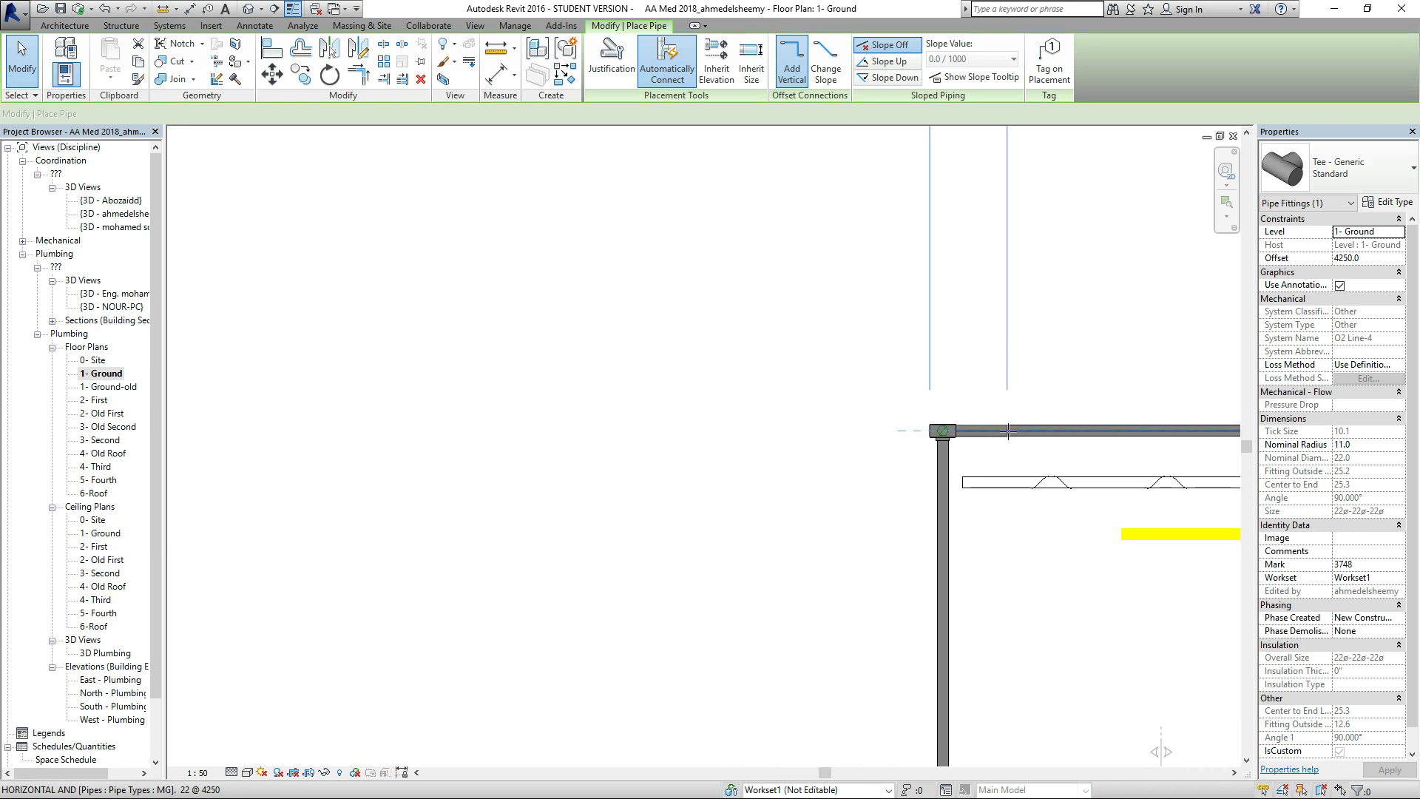
pyautogui.scroll(-4, 1007, 429)
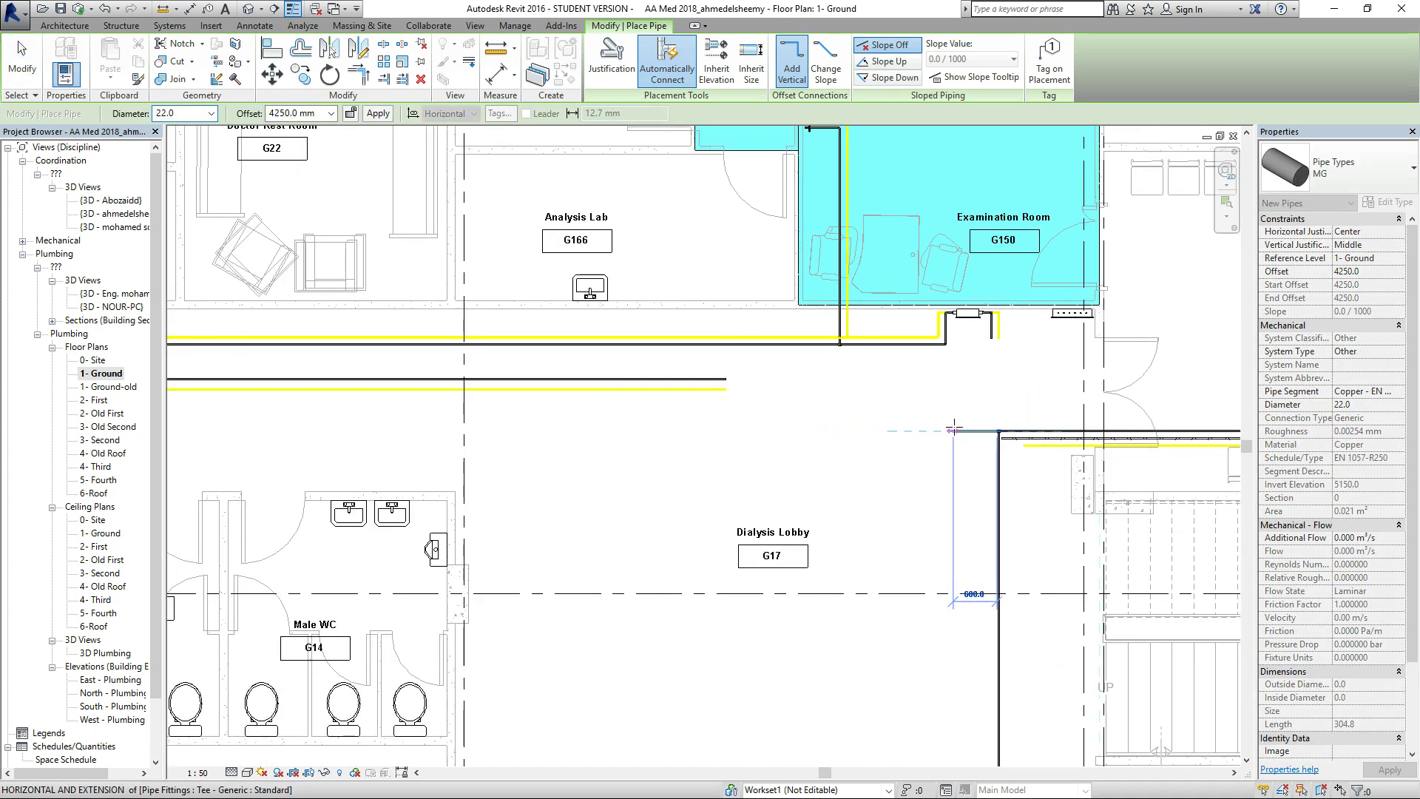
pyautogui.scroll(6, 993, 386)
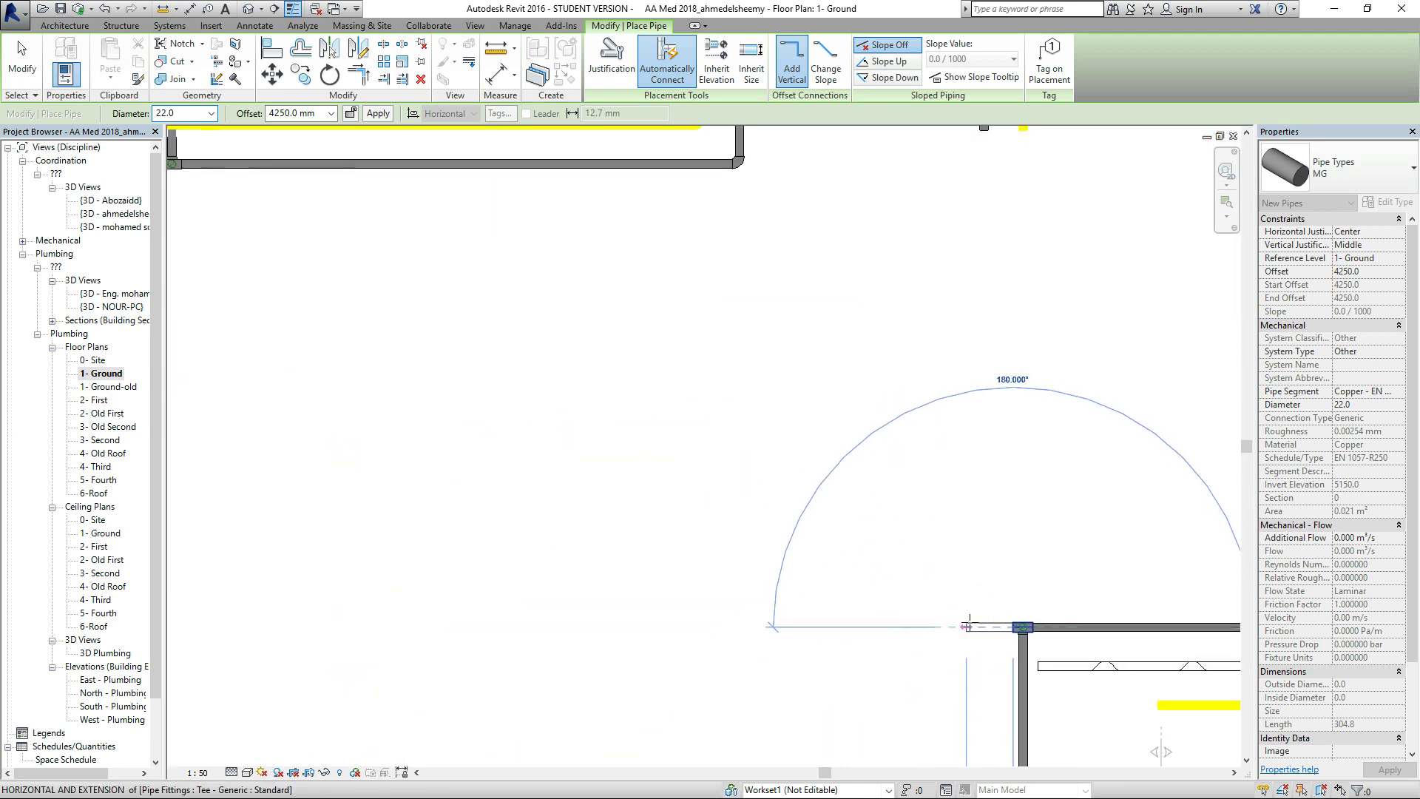
pyautogui.click(970, 414)
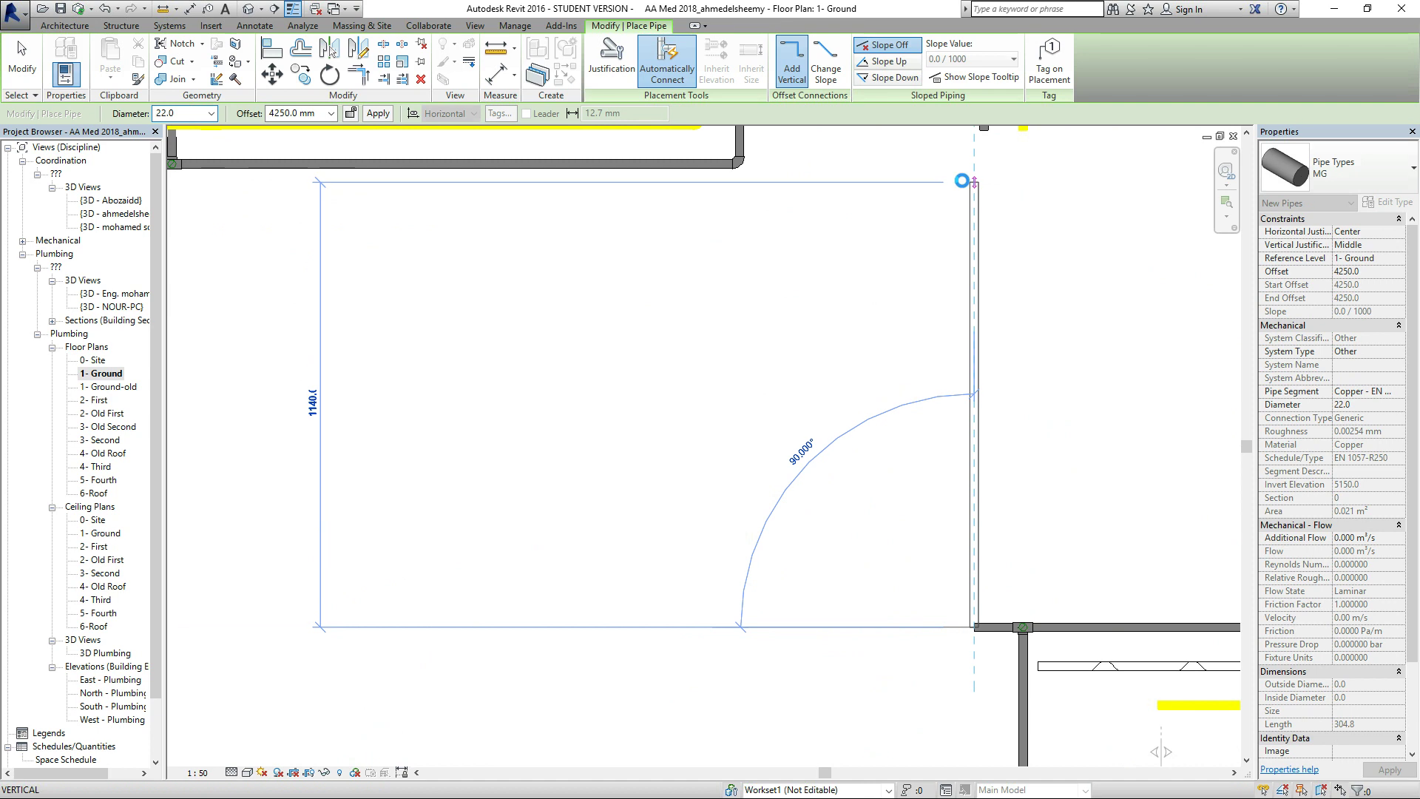
pyautogui.click(967, 182)
pyautogui.scroll(-3, 1065, 473)
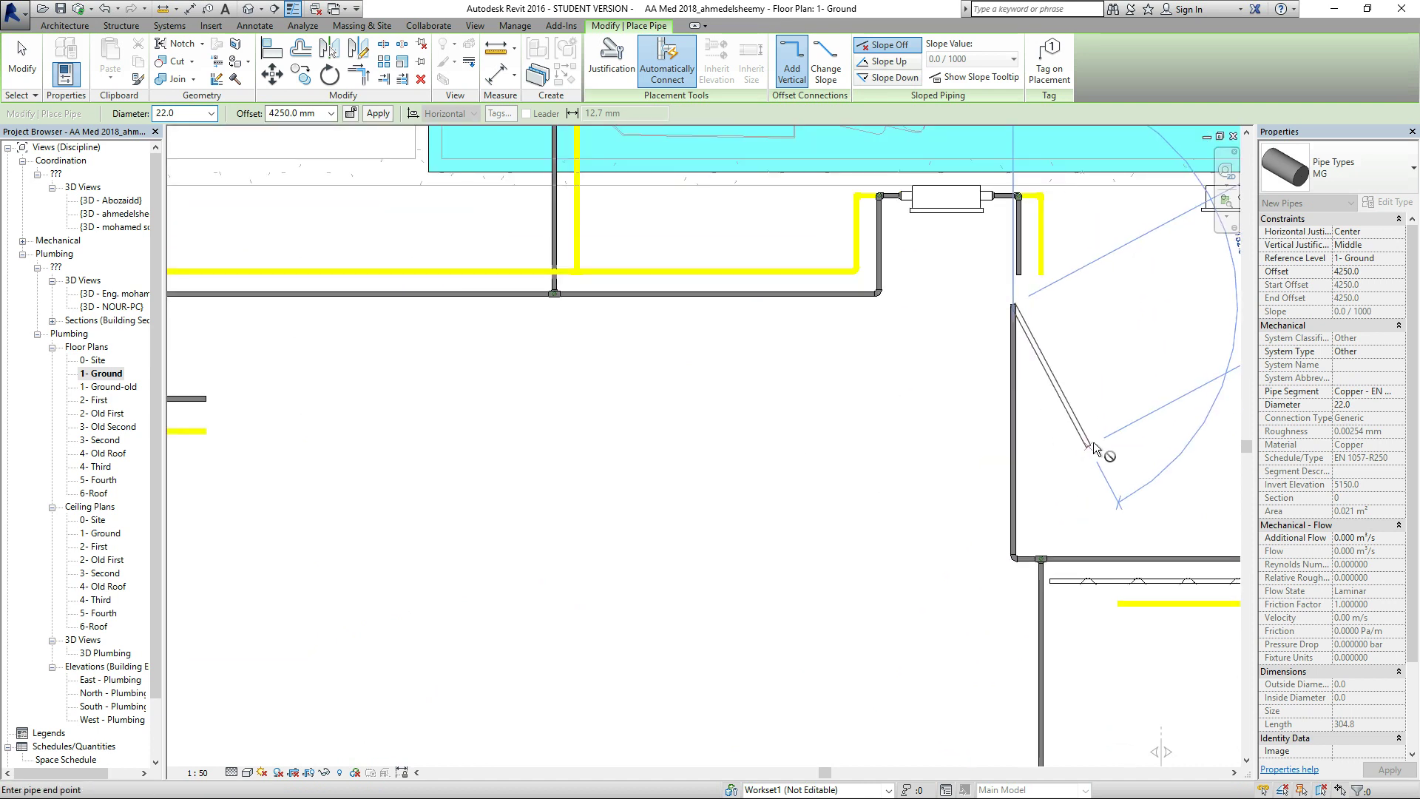
pyautogui.press('Escape')
pyautogui.press('Escape')
# Align the short open pipe of the valve box below Examination Room G150 with the newly drawn pipe.
pyautogui.scroll(3, 1093, 423)
pyautogui.scroll(-3, 1051, 474)
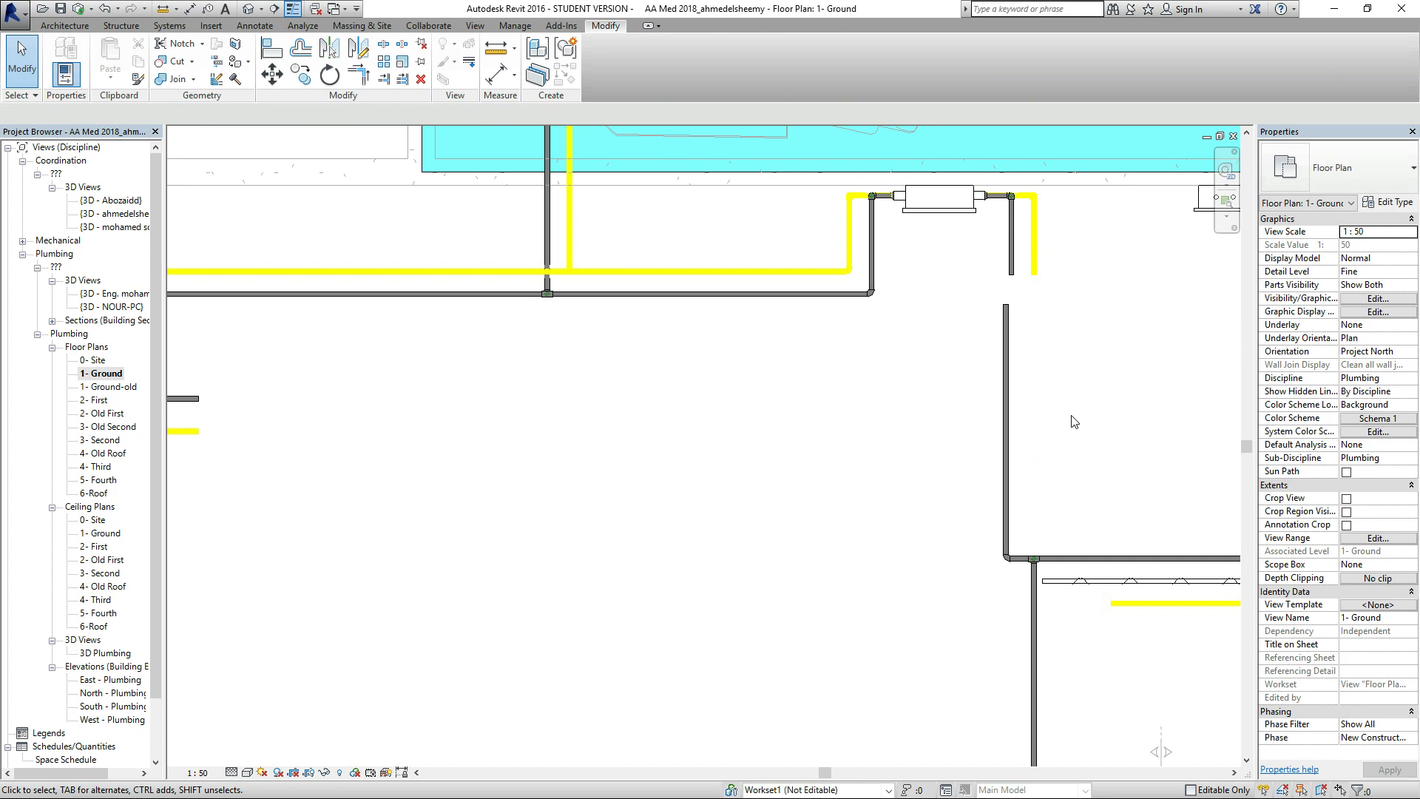
pyautogui.press('a')
pyautogui.press('l')
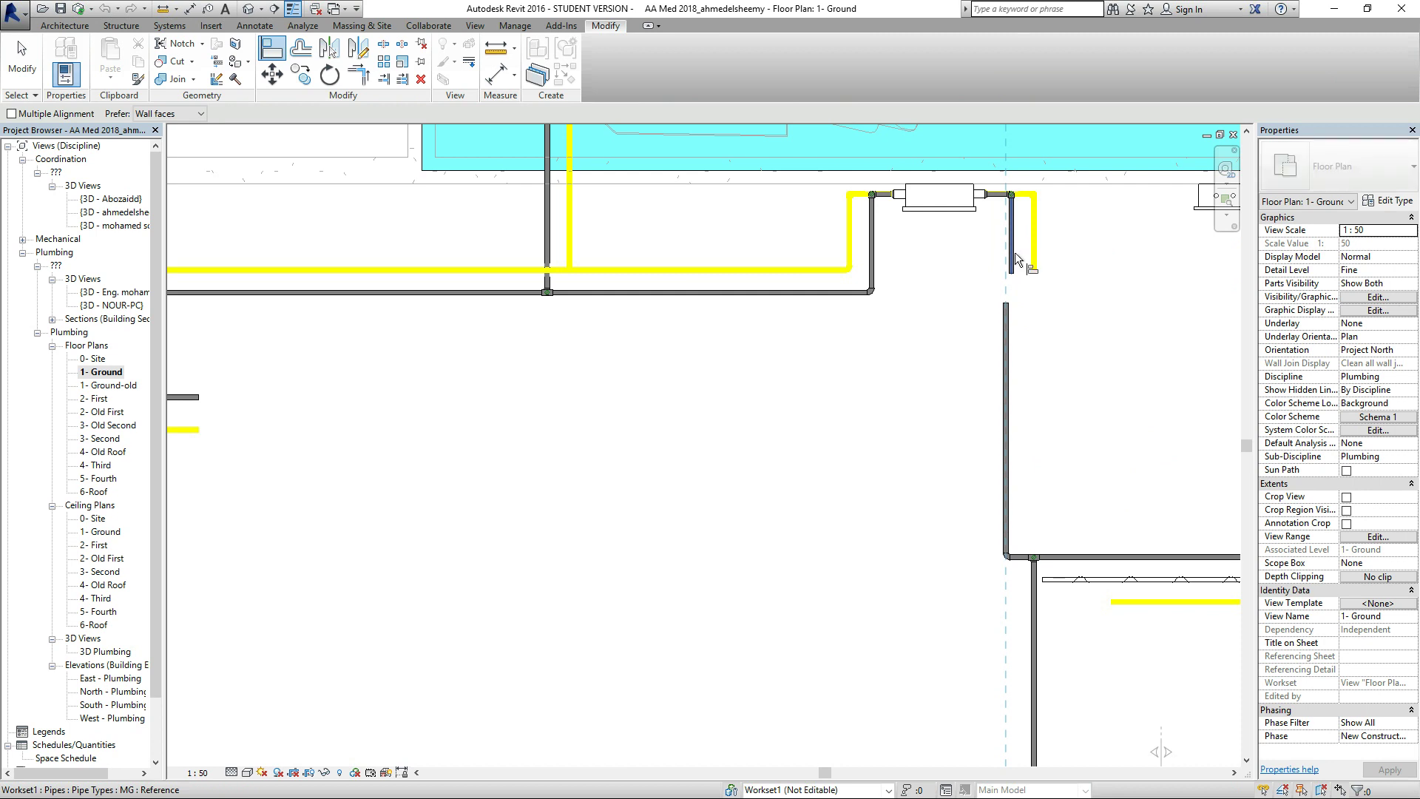
pyautogui.click(1014, 259)
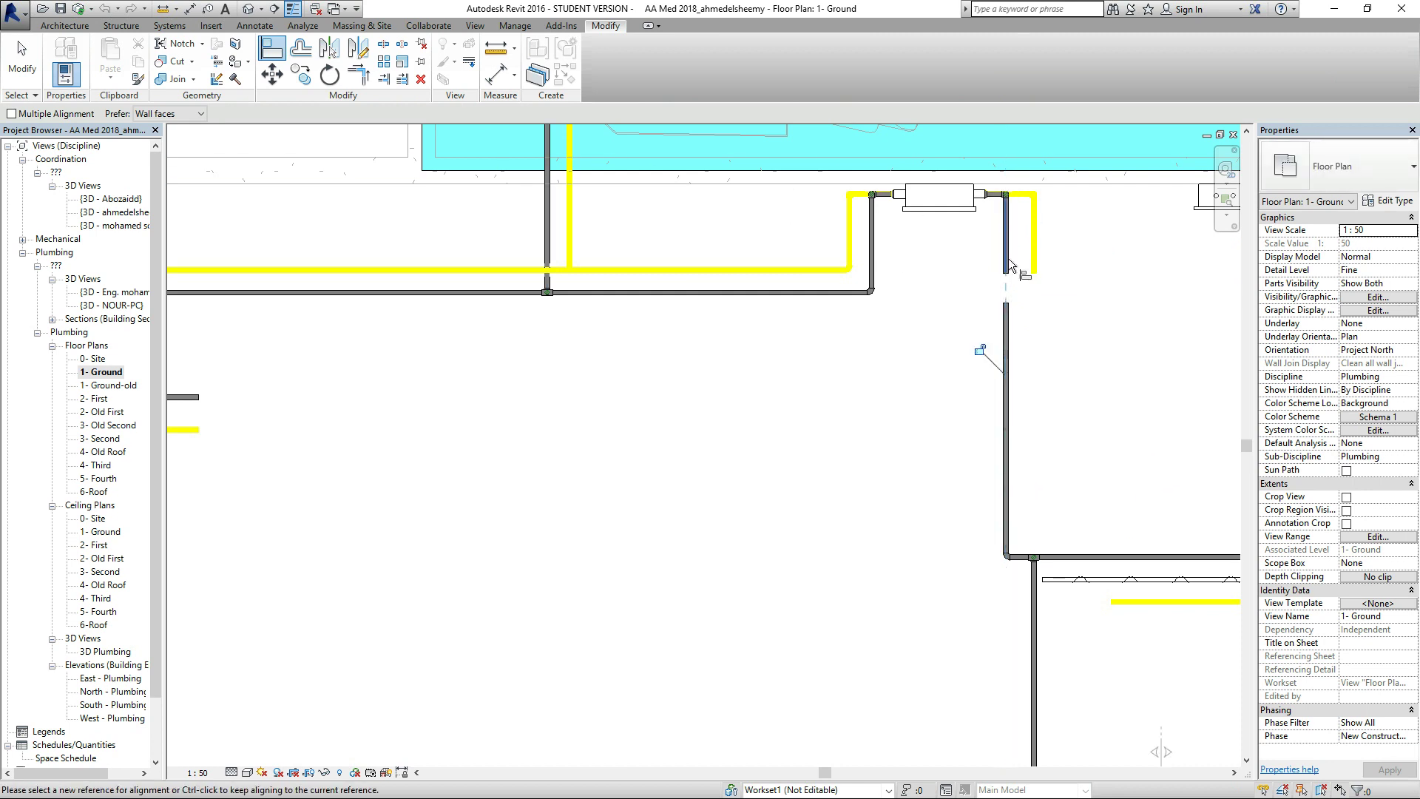
pyautogui.press('Escape')
pyautogui.press('Escape')
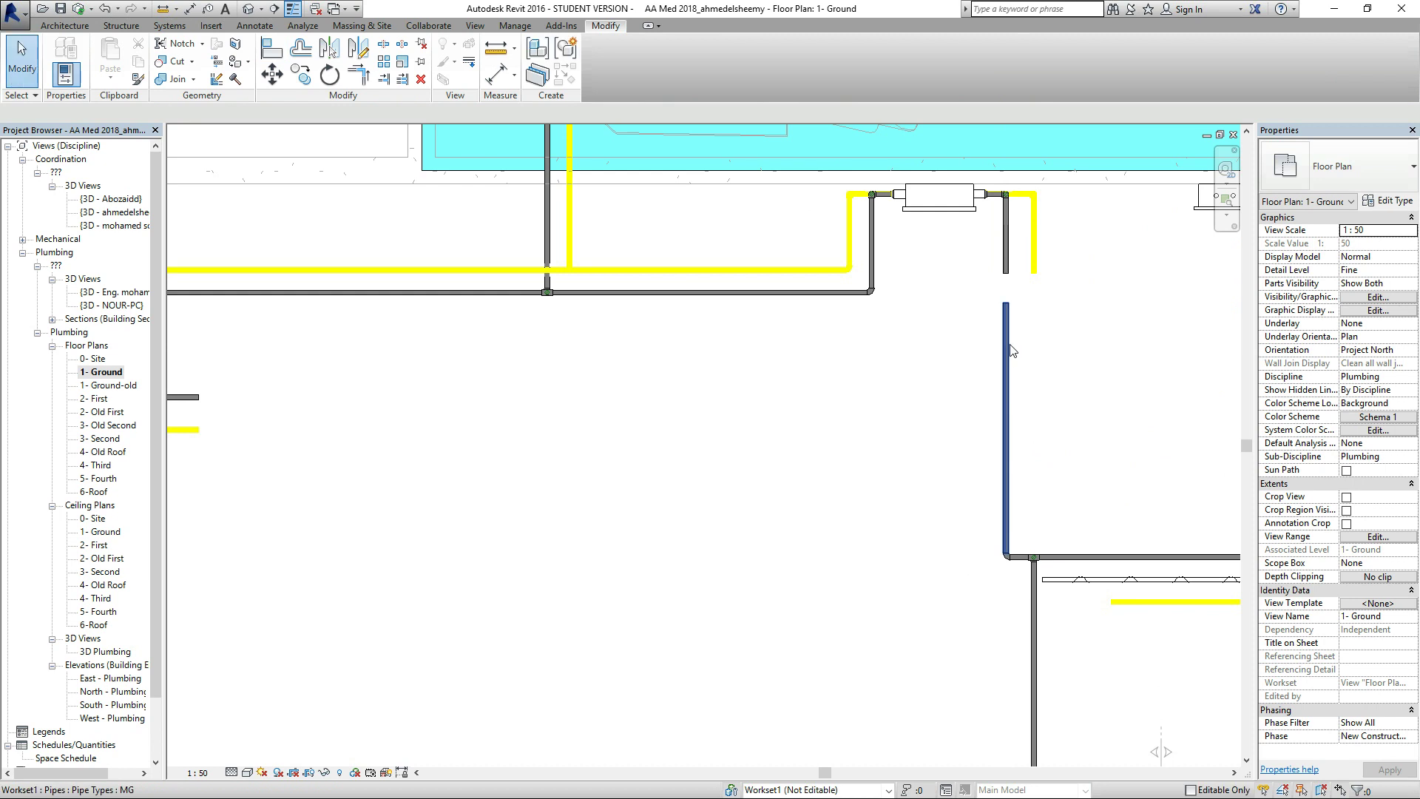
# Join the newly drawn pipe to the valve box's short aligned pipe with Trim/Extend to Corner.
pyautogui.click(1007, 348)
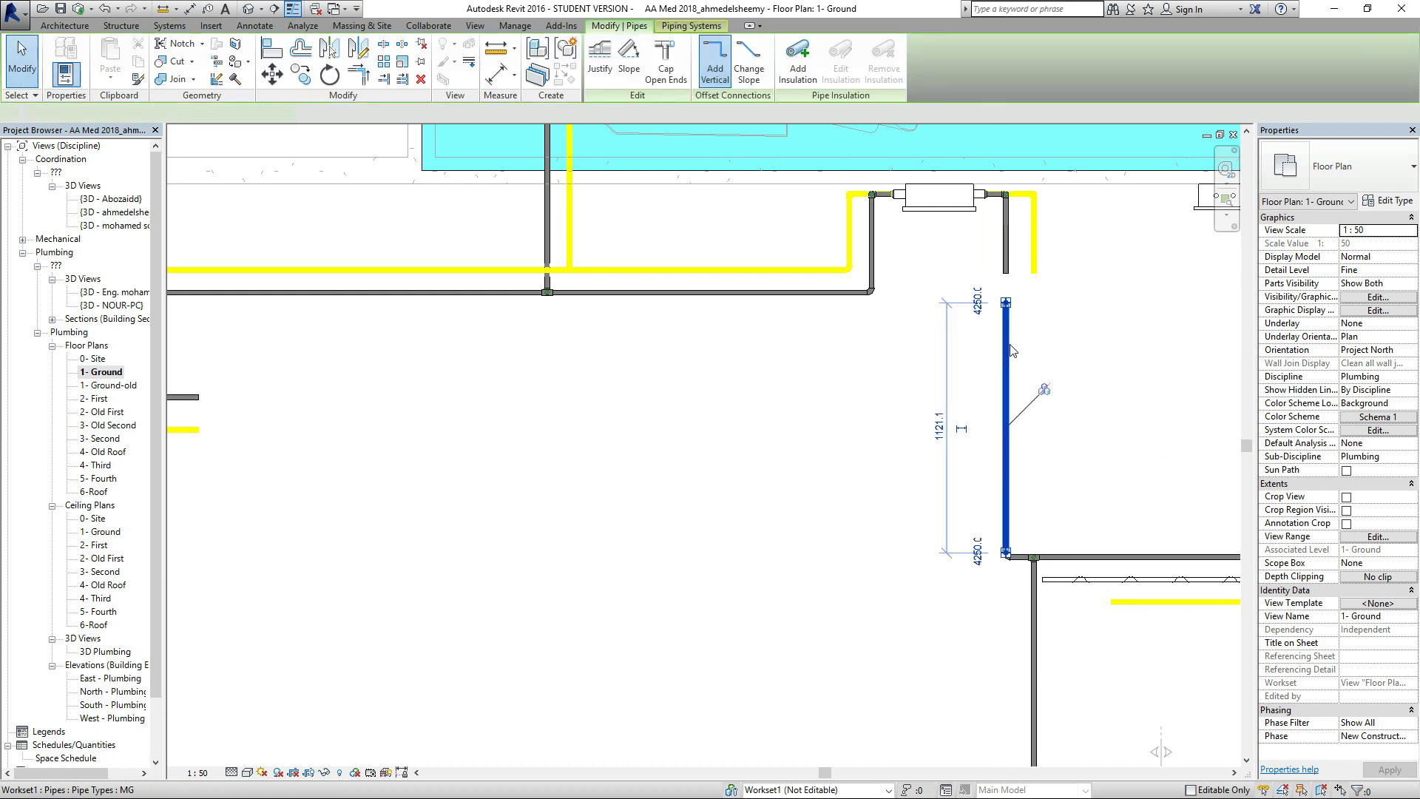
pyautogui.click(1007, 258)
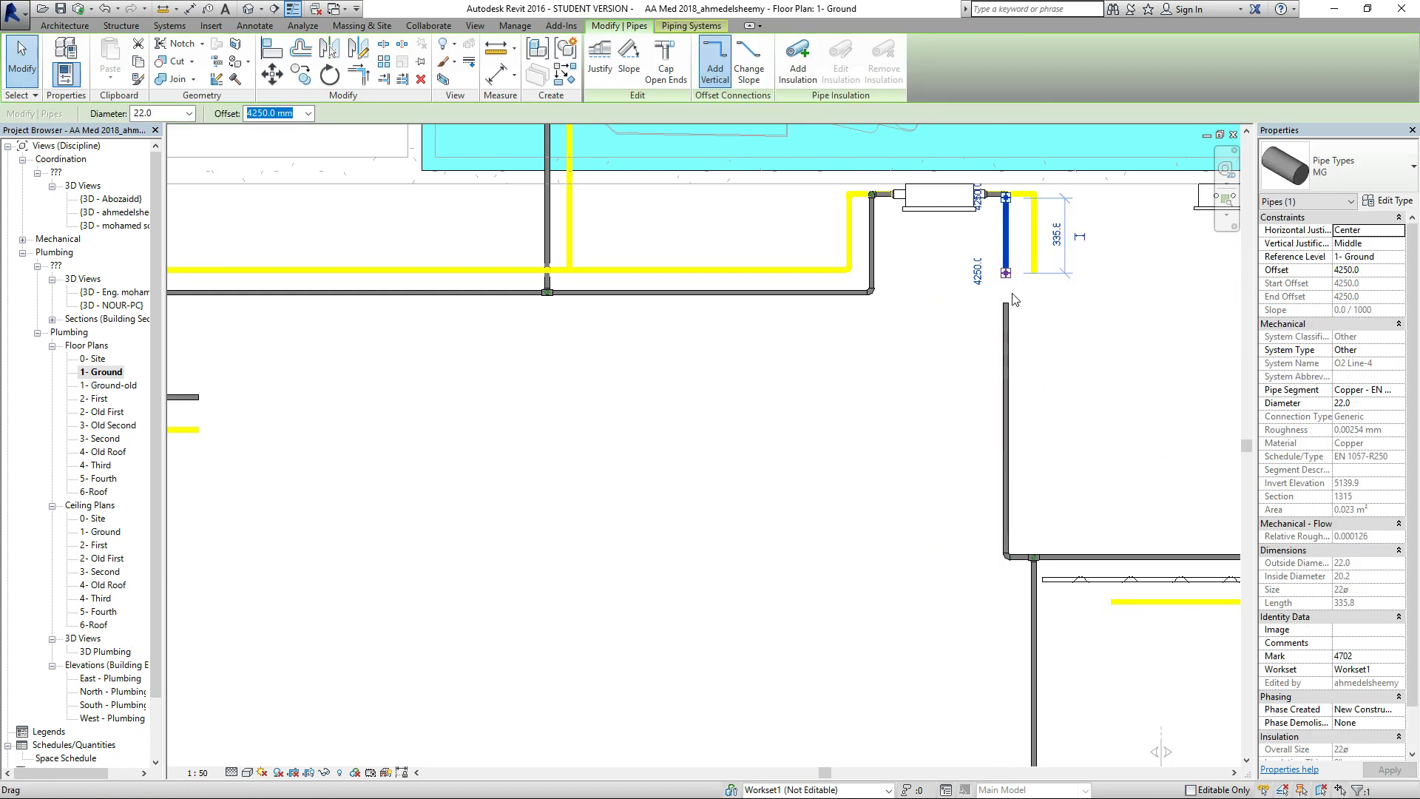
pyautogui.press('Escape')
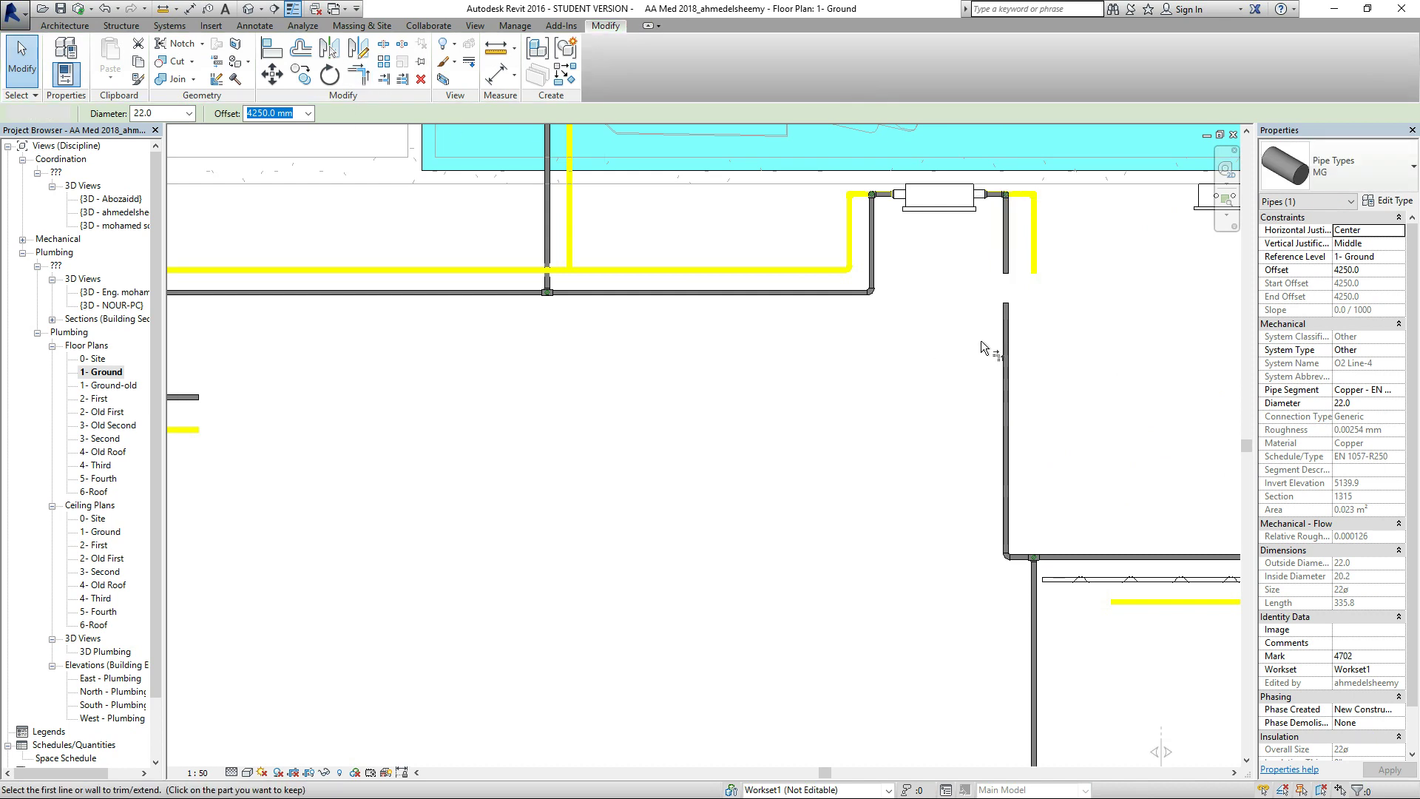
pyautogui.click(891, 365)
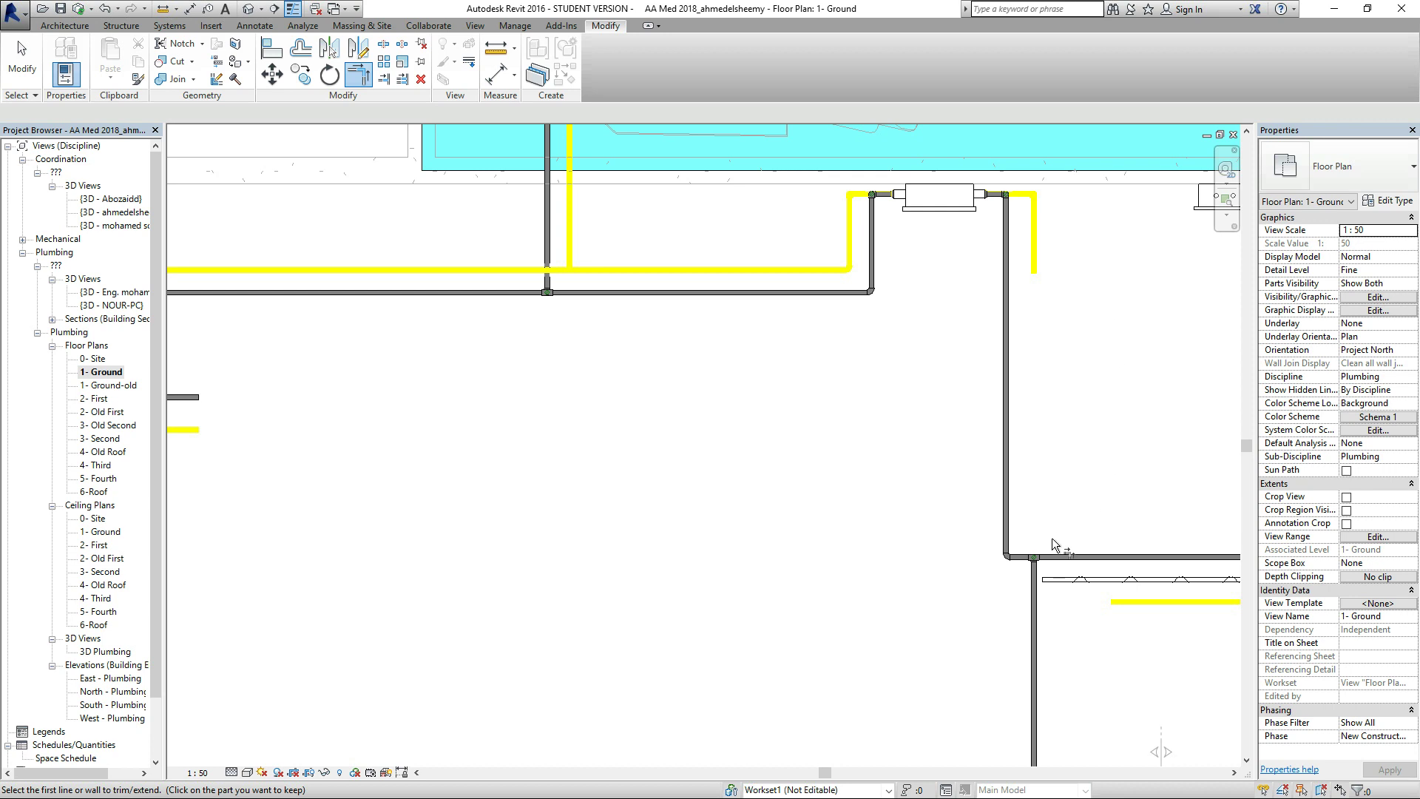
# Review the ground-floor pipe routes, open the 0- Site floor plan and examine the equipment outlet pipe beside the O2 bulk storage tank.
pyautogui.scroll(-1, 1036, 566)
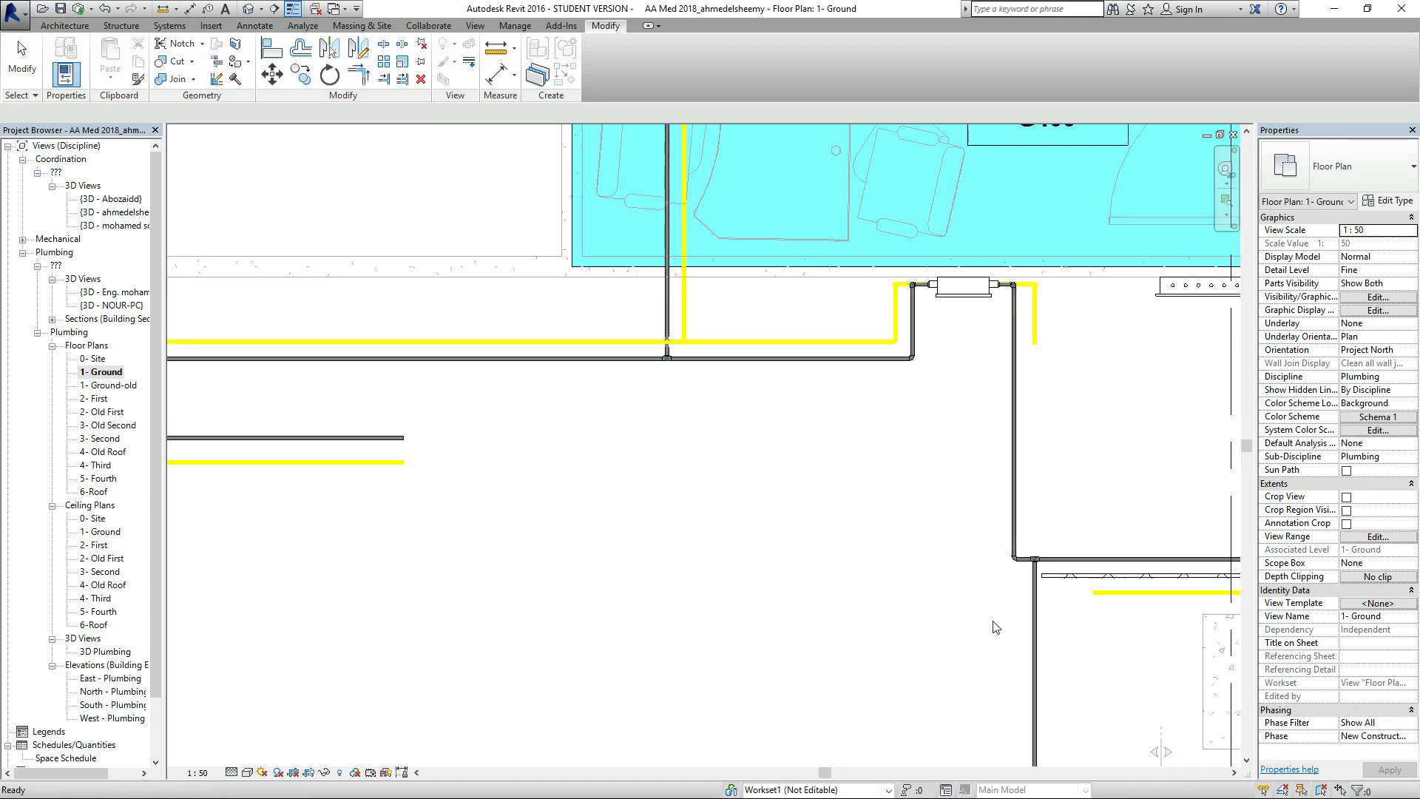
pyautogui.scroll(-5, 995, 591)
pyautogui.scroll(-3, 1000, 633)
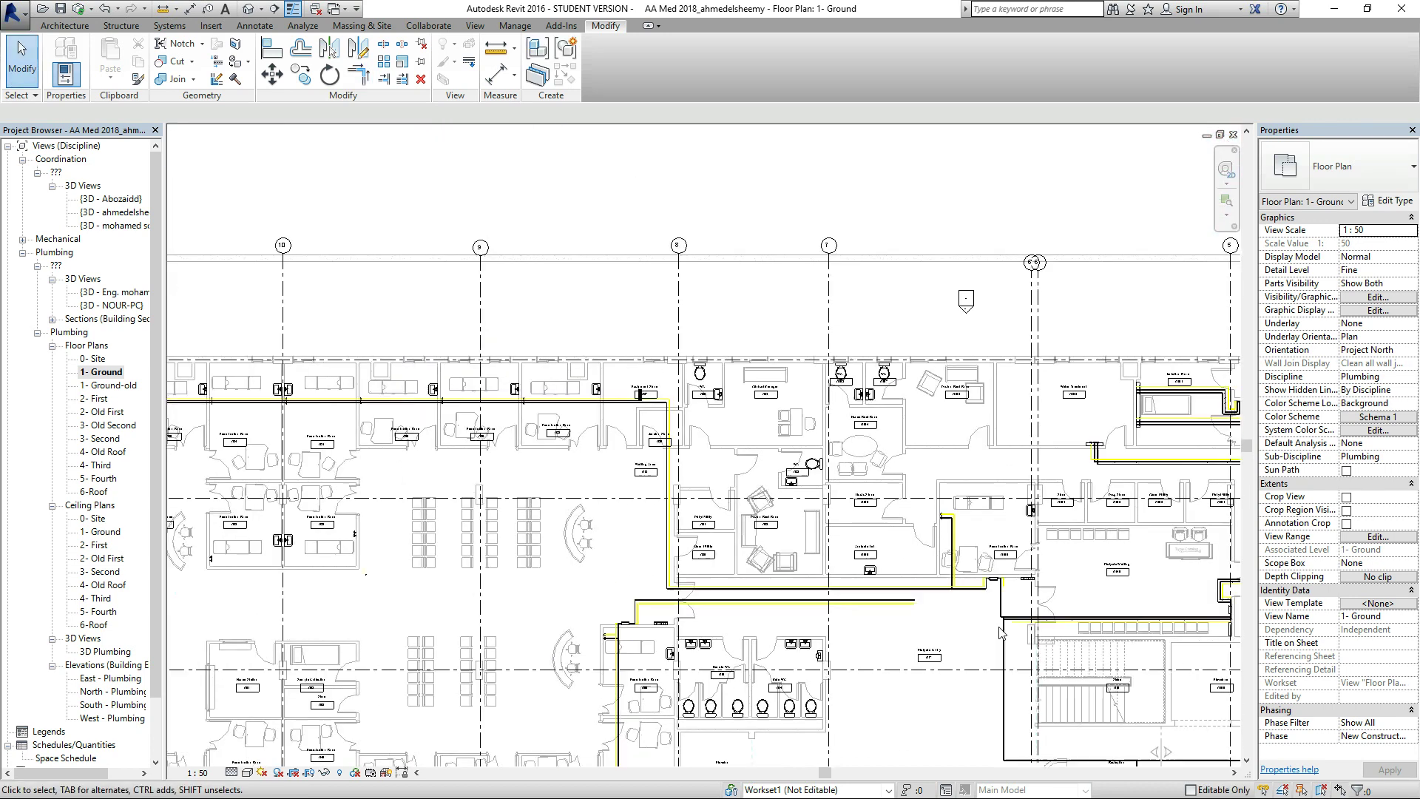
pyautogui.scroll(-1, 1129, 509)
pyautogui.scroll(-1, 1129, 508)
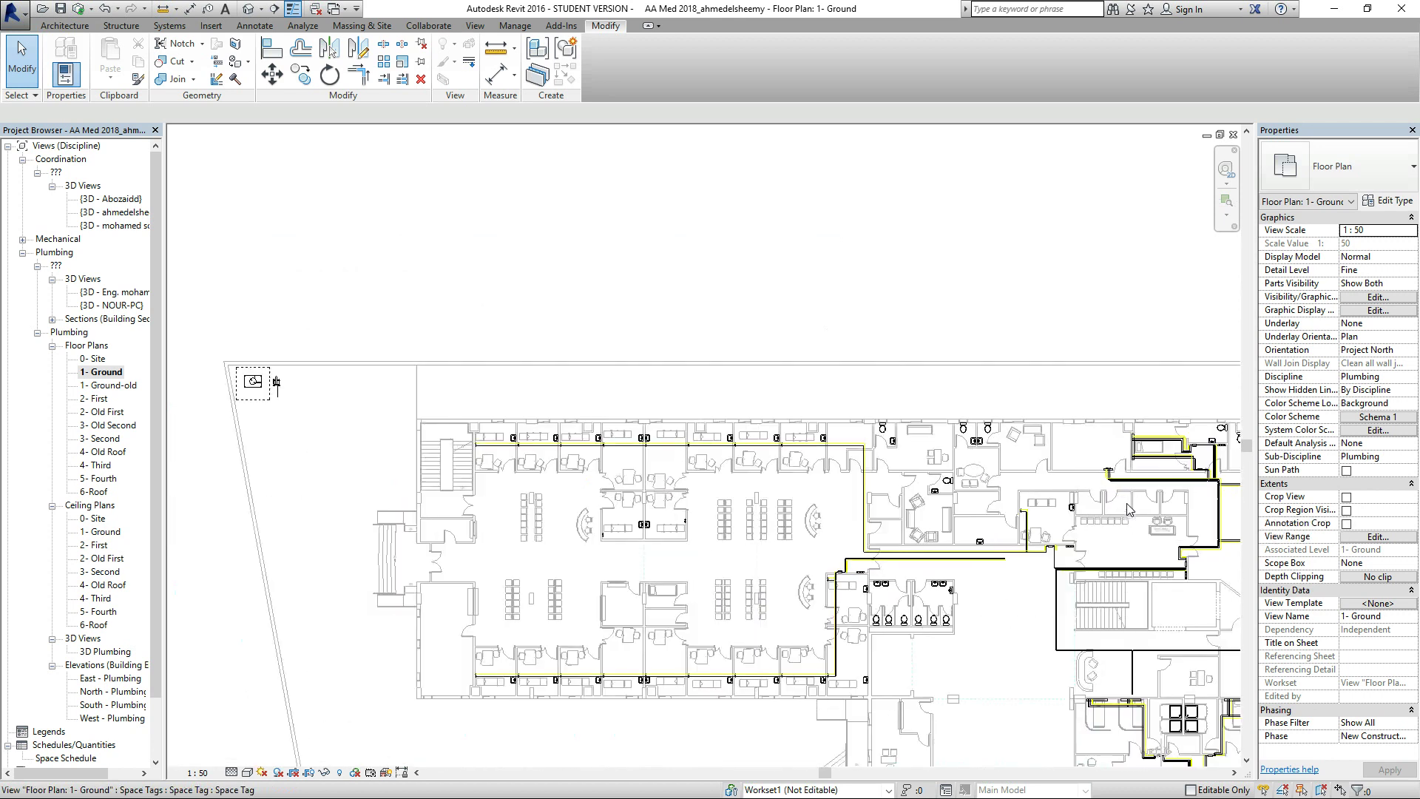
pyautogui.scroll(6, 279, 401)
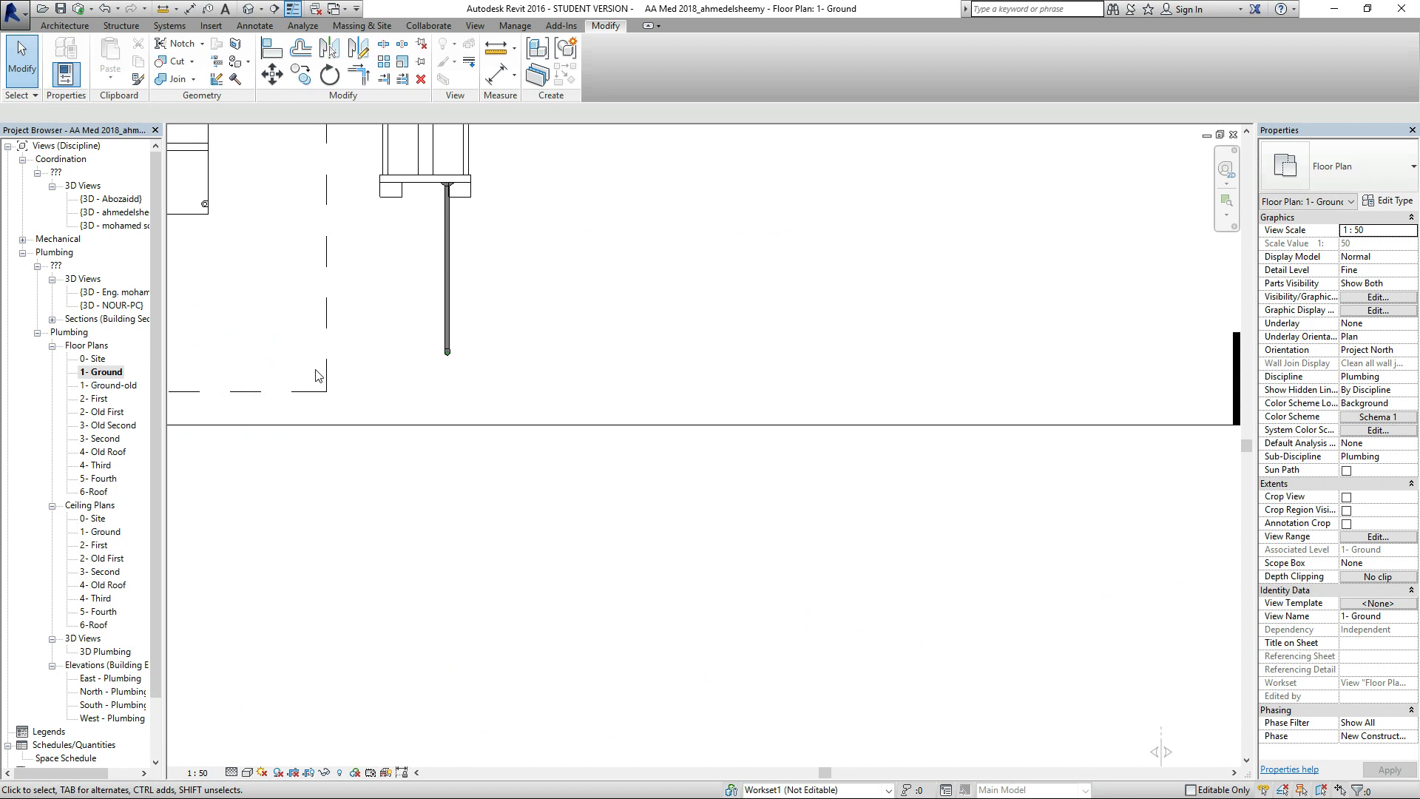
pyautogui.doubleClick(101, 361)
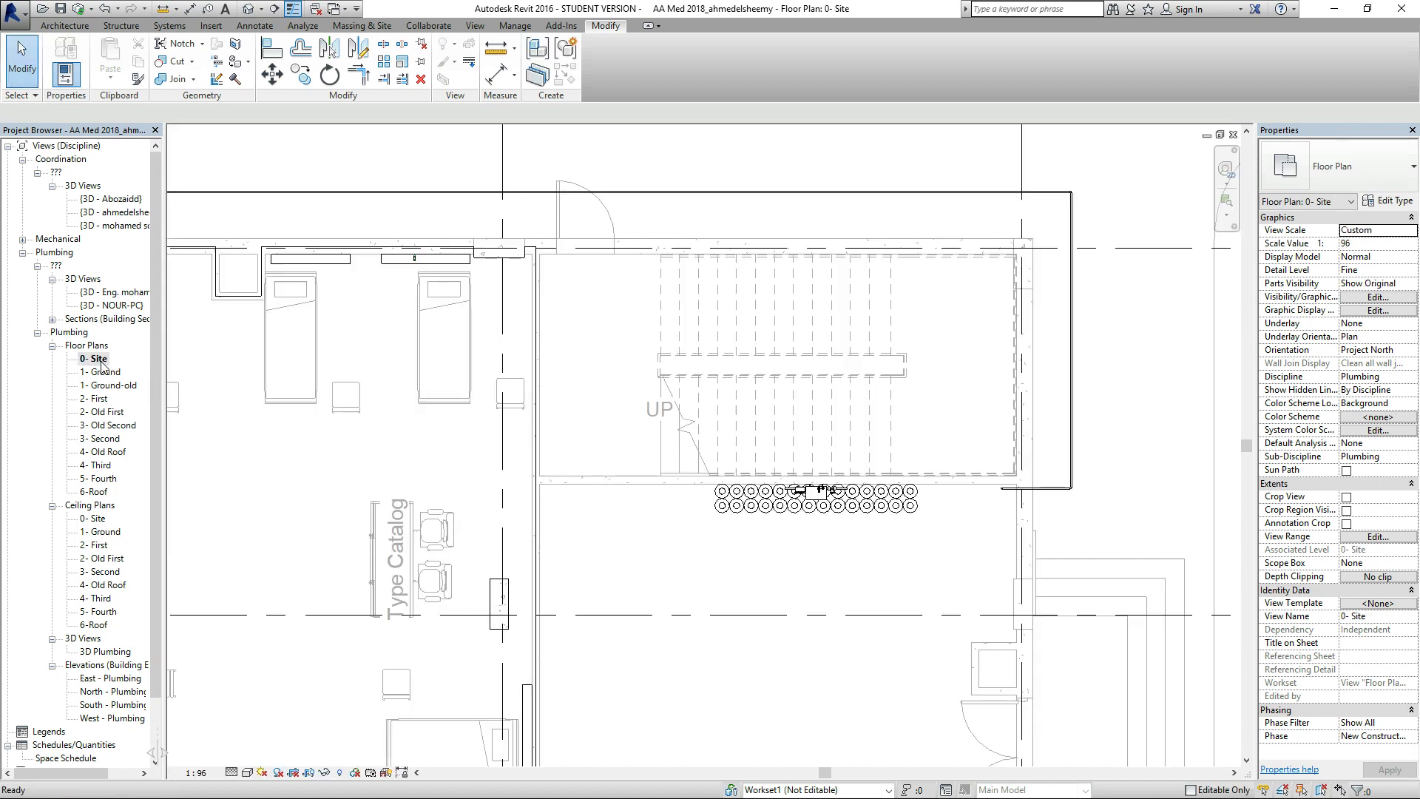
pyautogui.scroll(-6, 1006, 565)
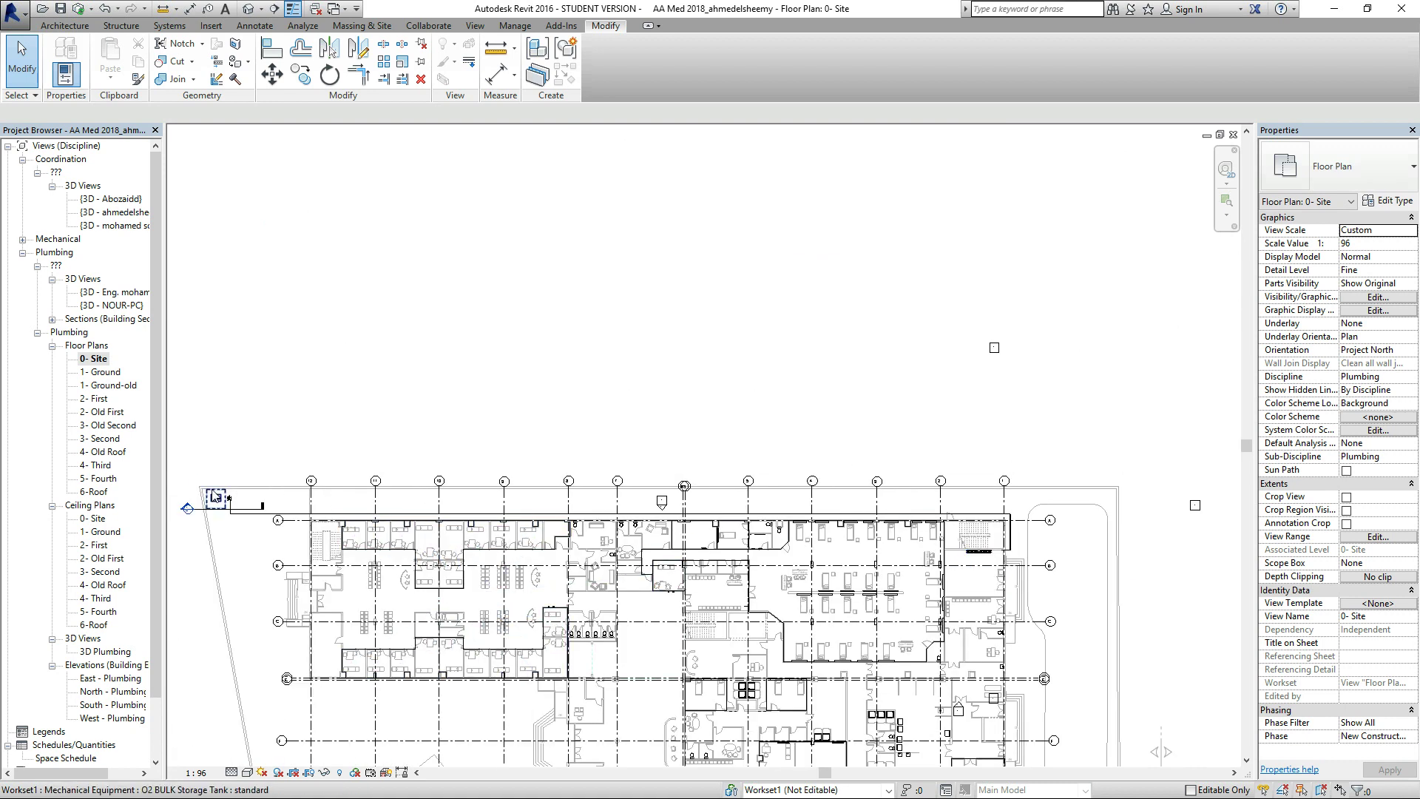
pyautogui.scroll(5, 212, 508)
pyautogui.scroll(3, 211, 511)
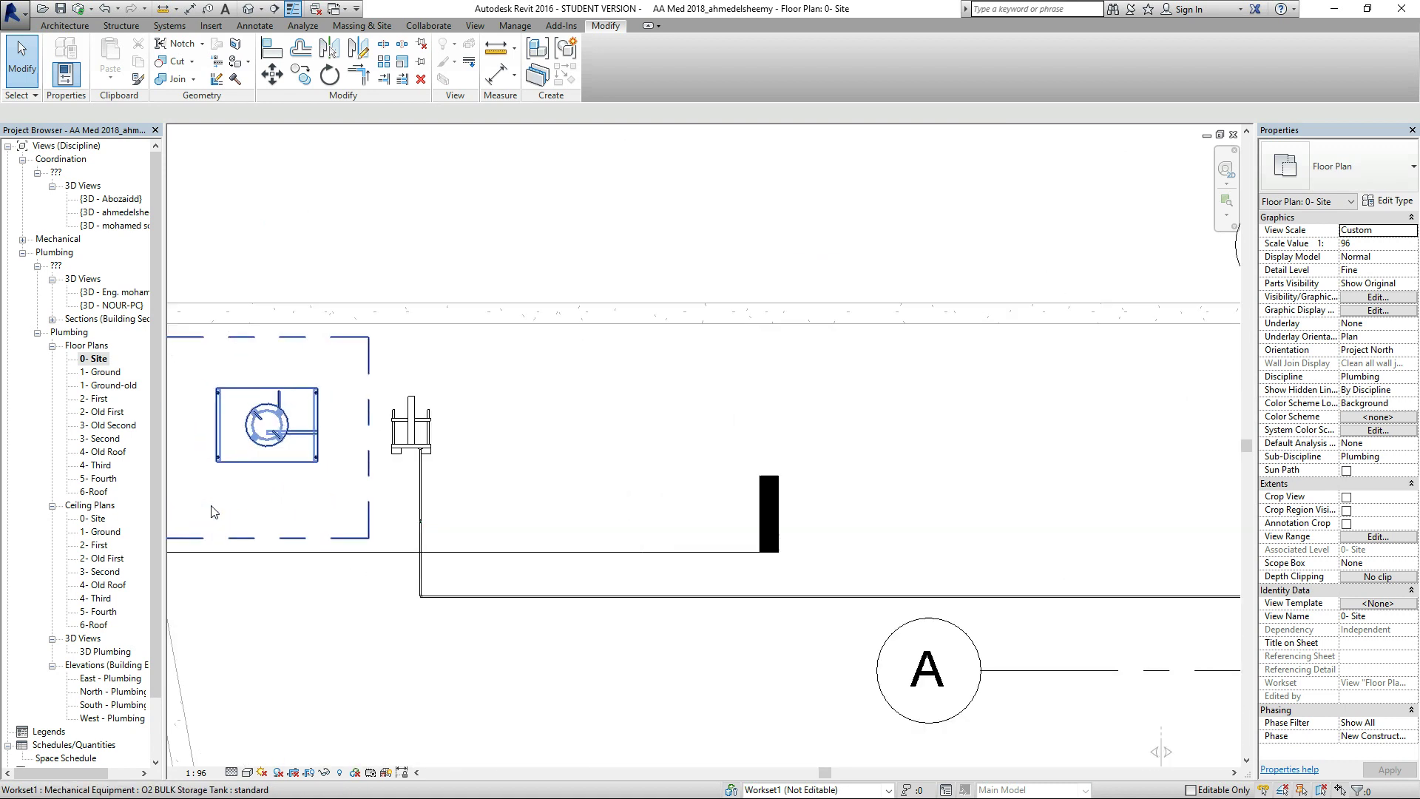
pyautogui.scroll(2, 669, 412)
pyautogui.scroll(1, 670, 412)
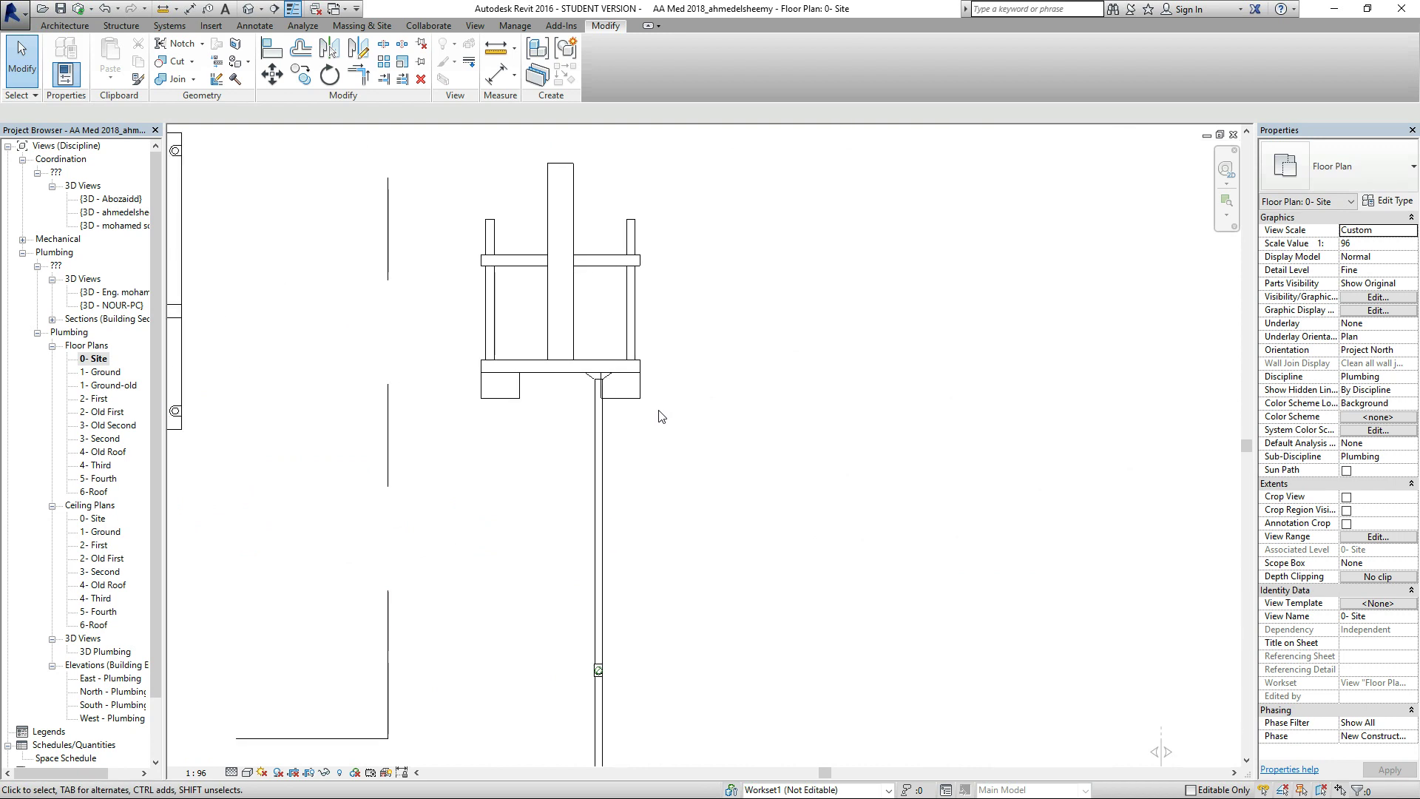
# Place a text note "A" in the 3/32" Arial type beside the outlet pipe of the equipment next to the O2 tank.
pyautogui.click(257, 28)
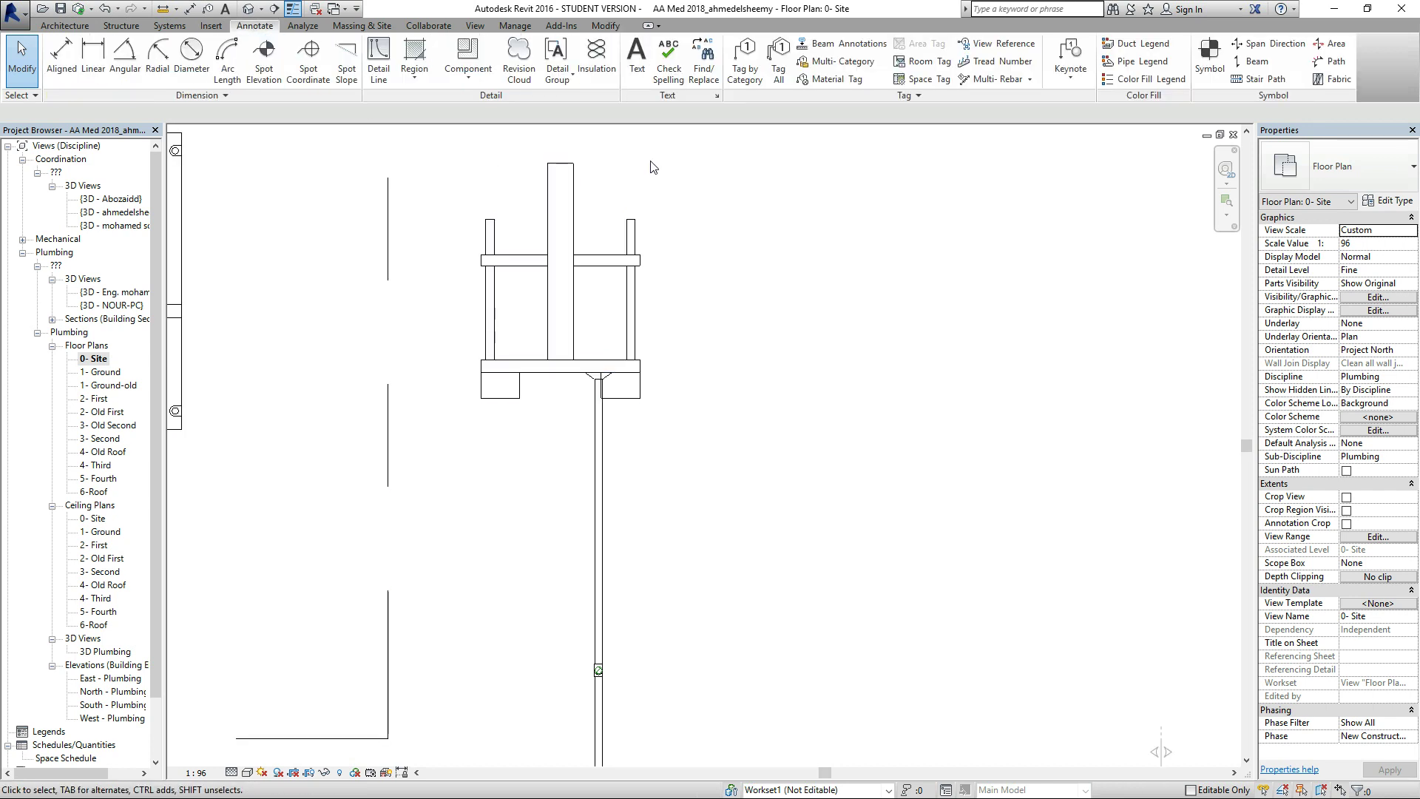
pyautogui.click(640, 78)
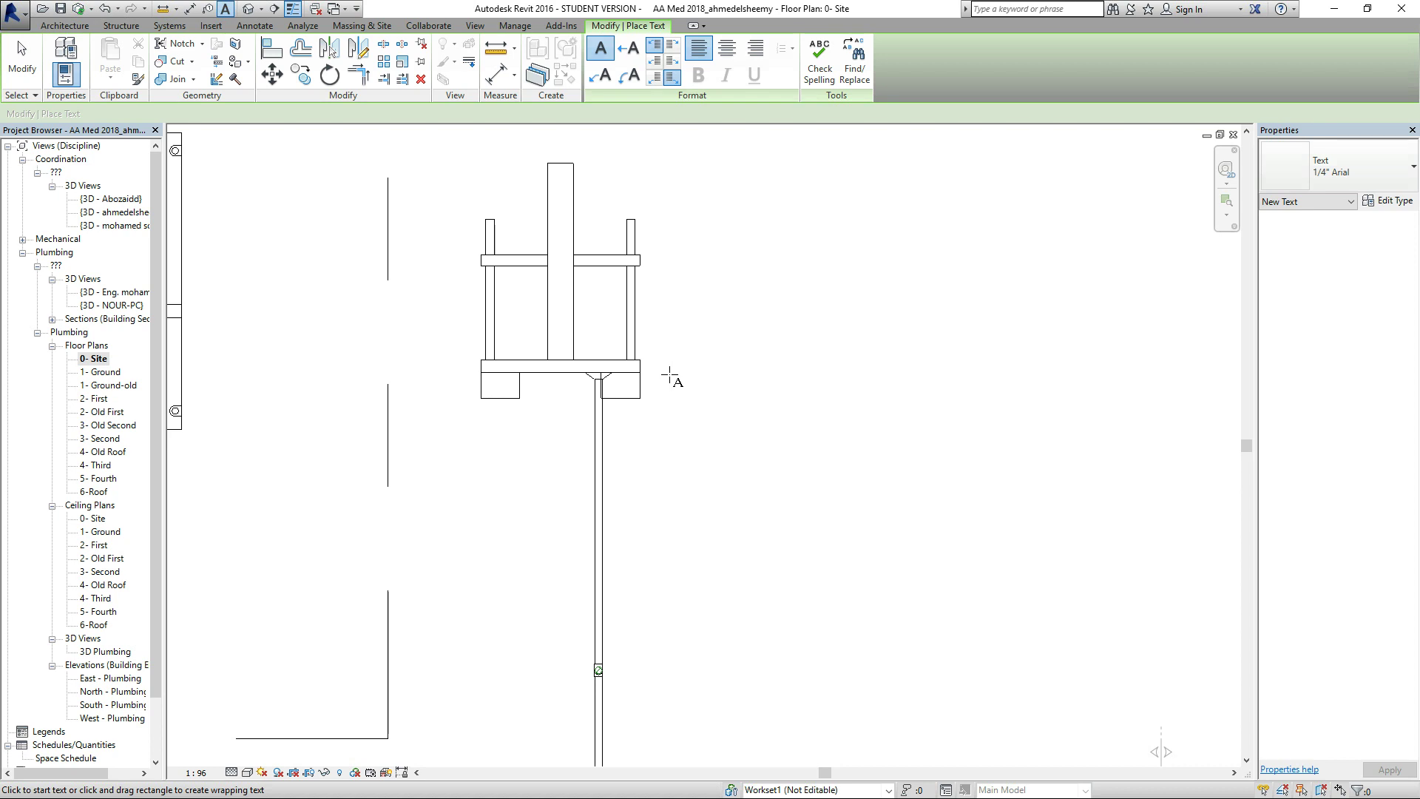
pyautogui.click(1400, 176)
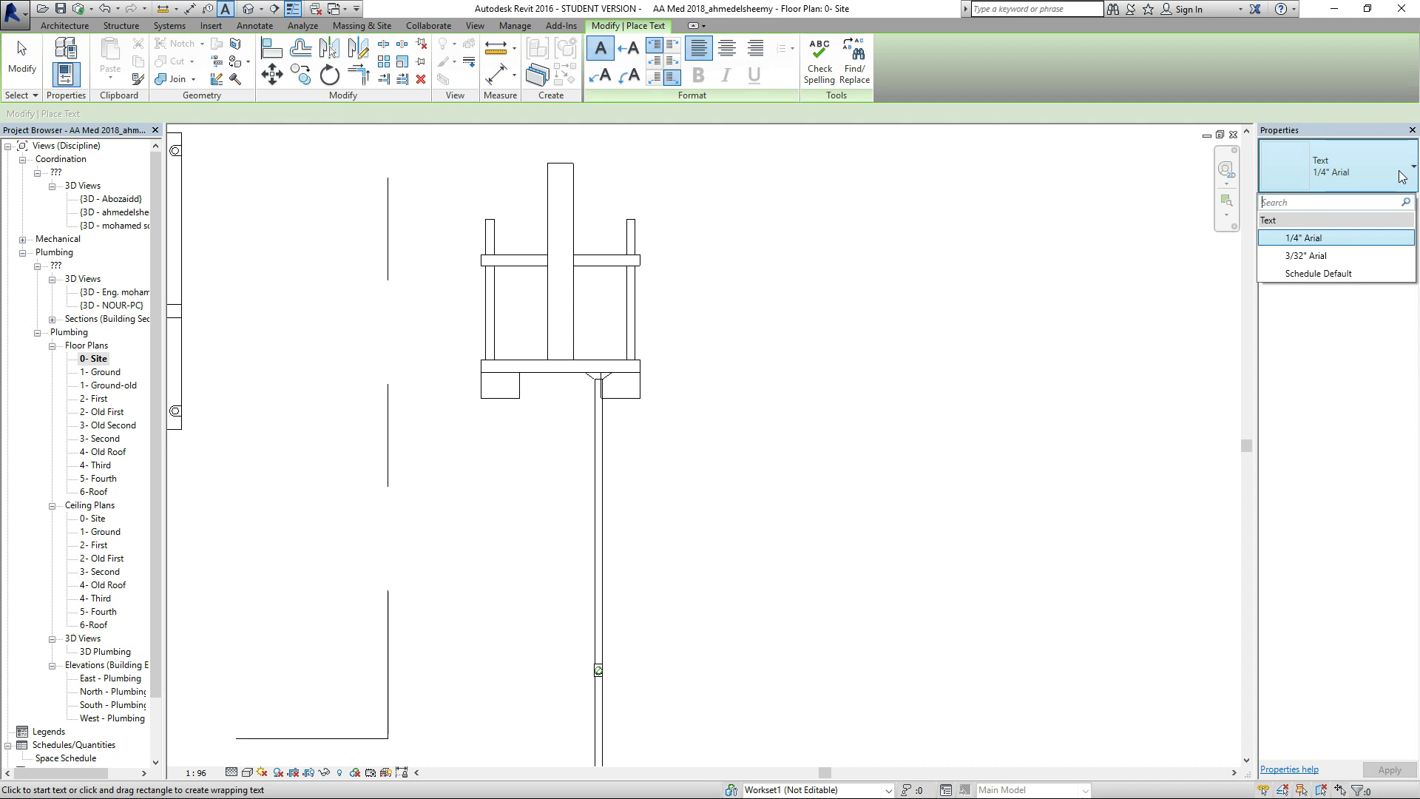
pyautogui.click(1313, 257)
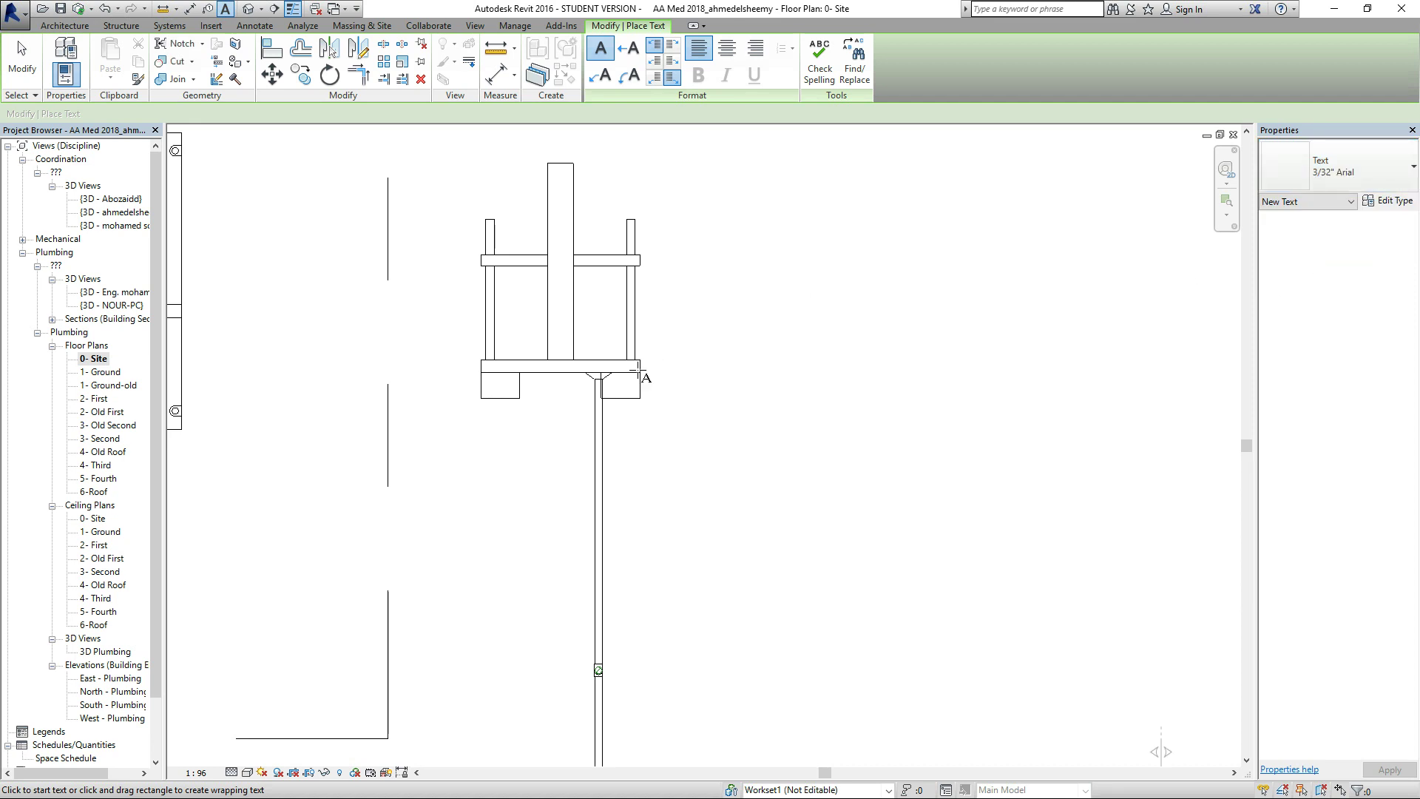
pyautogui.scroll(3, 643, 403)
pyautogui.click(677, 356)
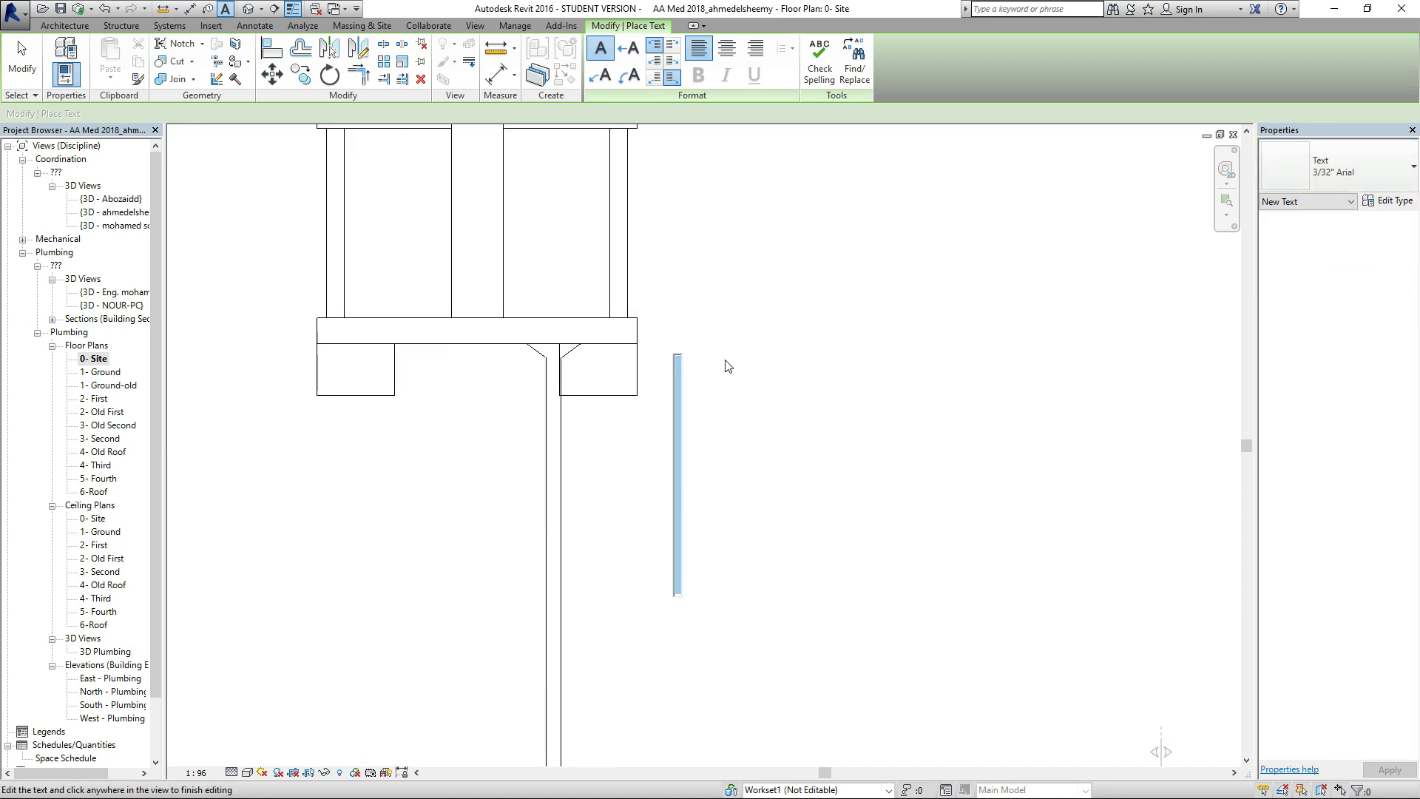
pyautogui.write('a')
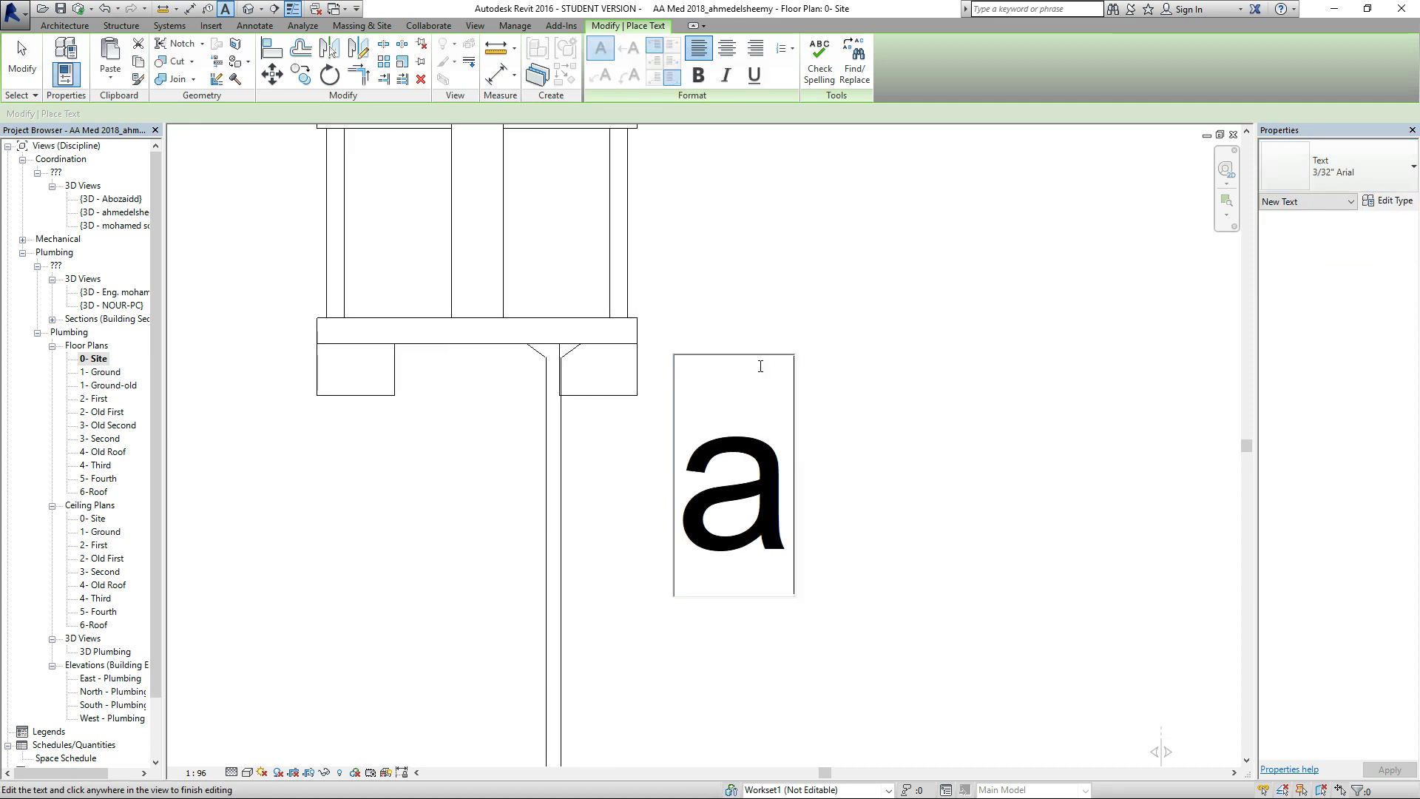
pyautogui.press('BackSpace')
pyautogui.write('A')
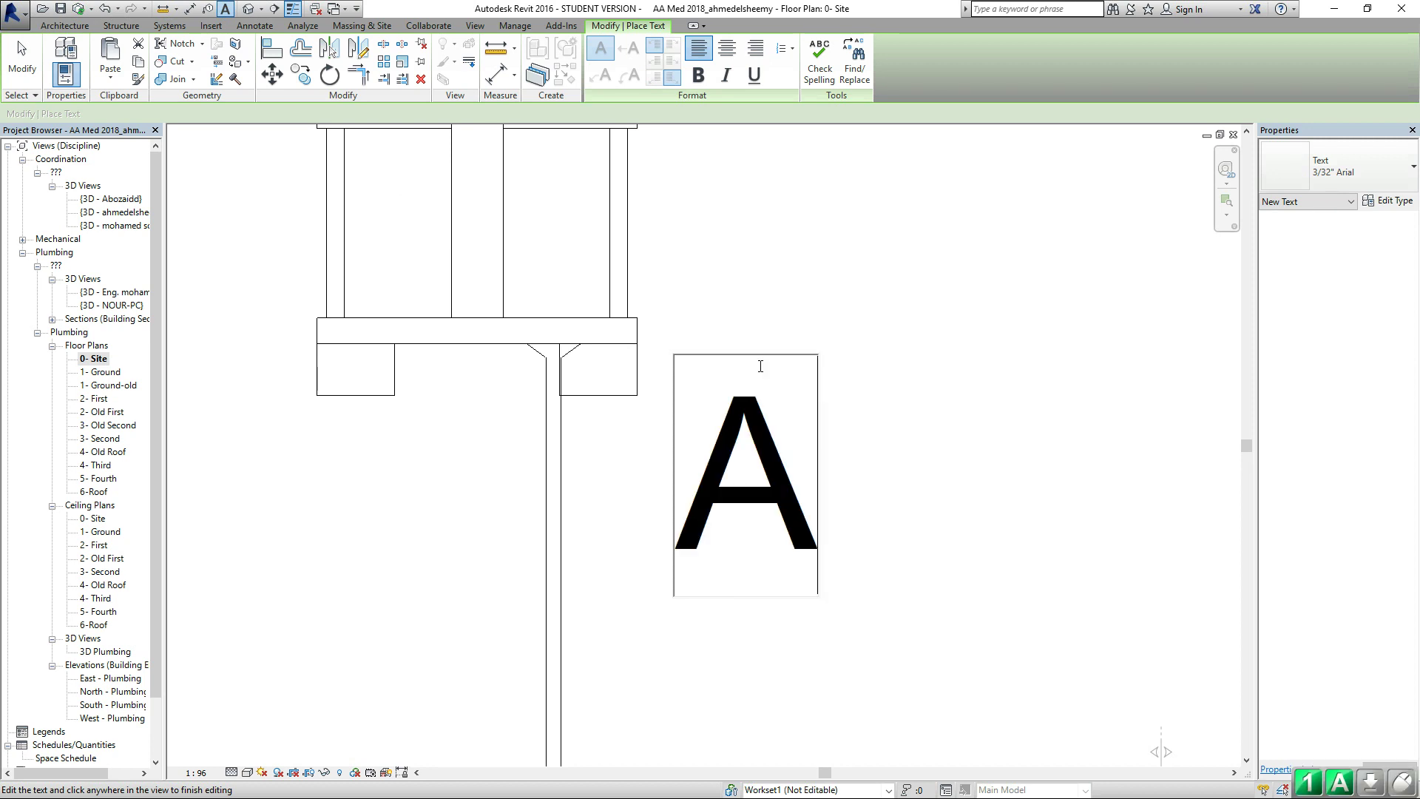
pyautogui.hotkey('ctrl', 'a')
pyautogui.click(891, 364)
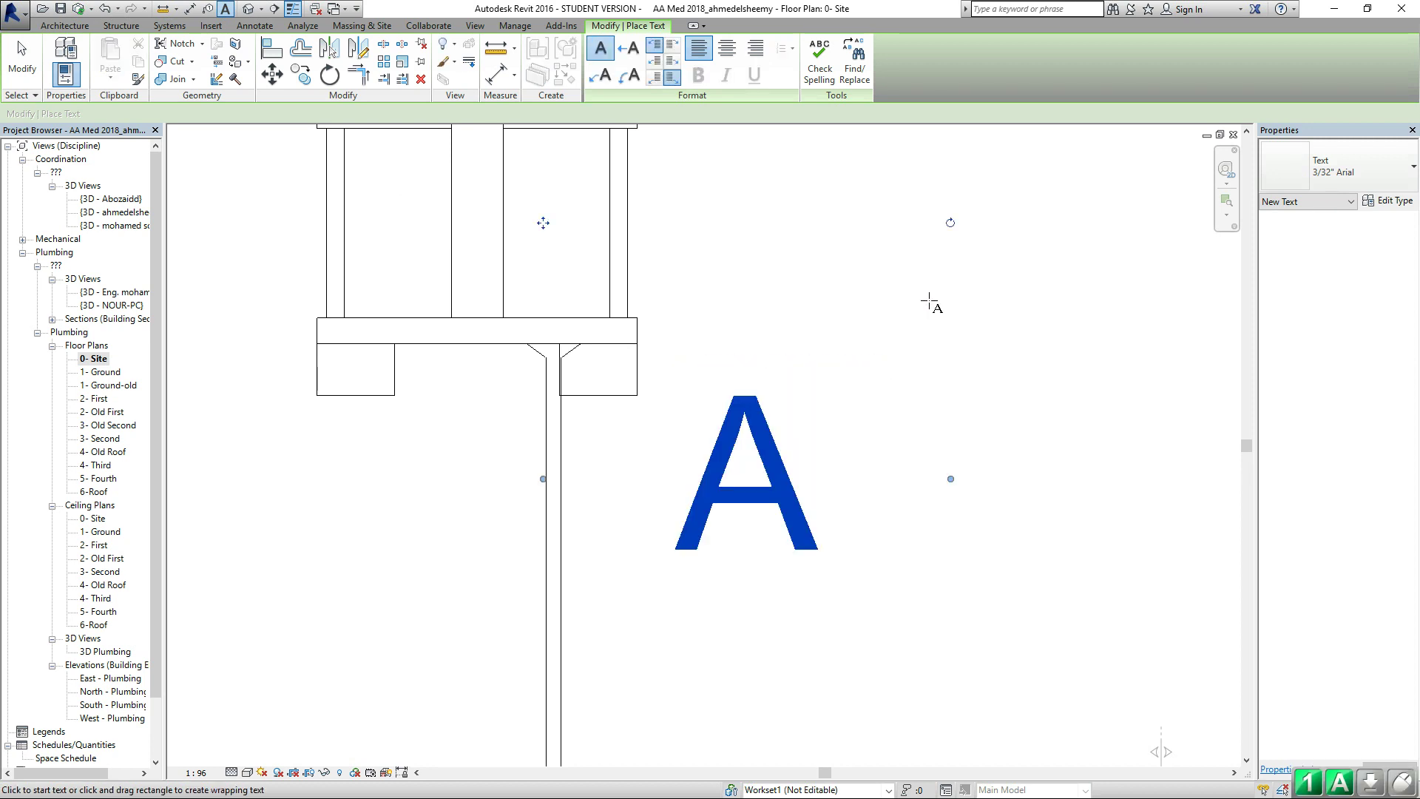
pyautogui.press('Escape')
pyautogui.press('Escape')
pyautogui.scroll(-1, 808, 308)
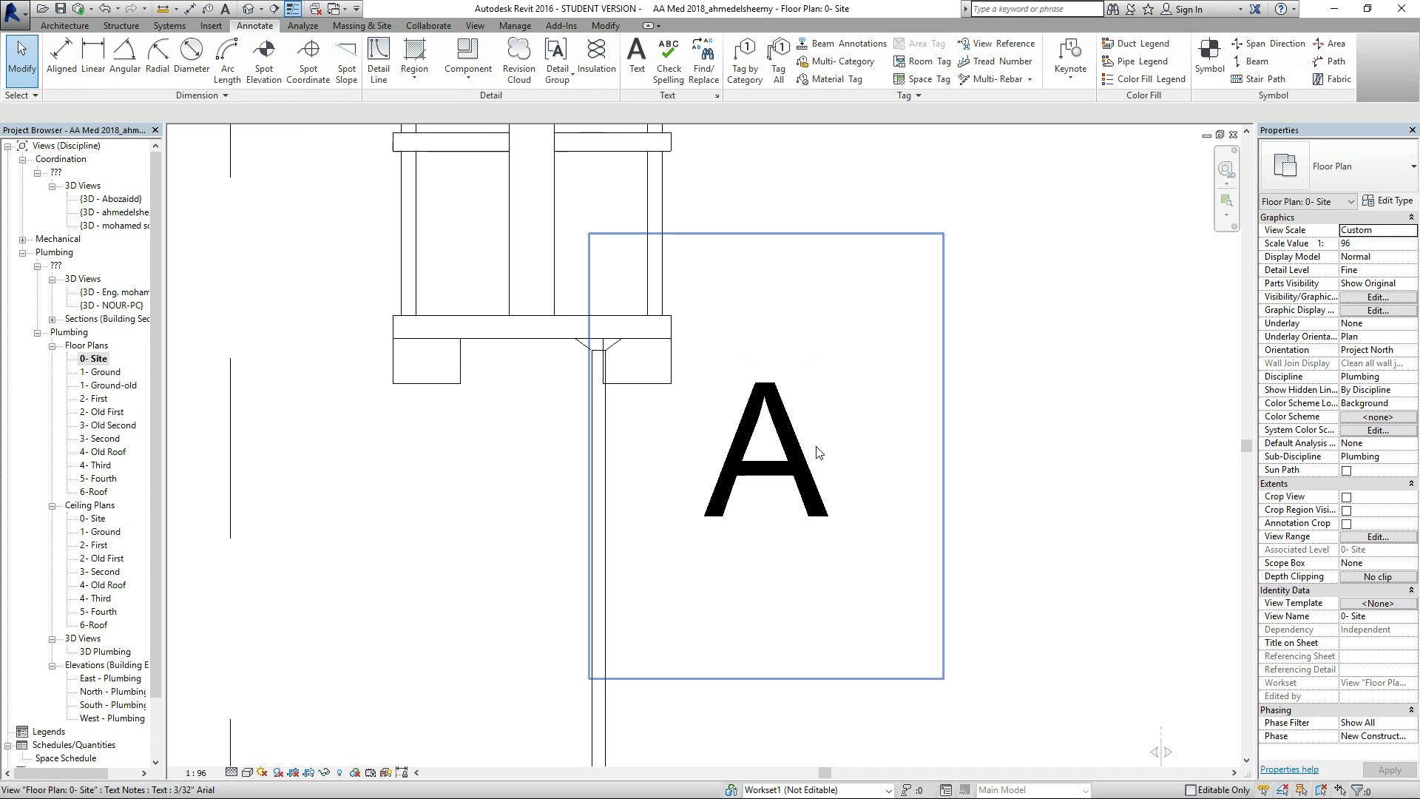
# Set the background of the "A" note's 3/32" Arial text type to Transparent.
pyautogui.click(815, 465)
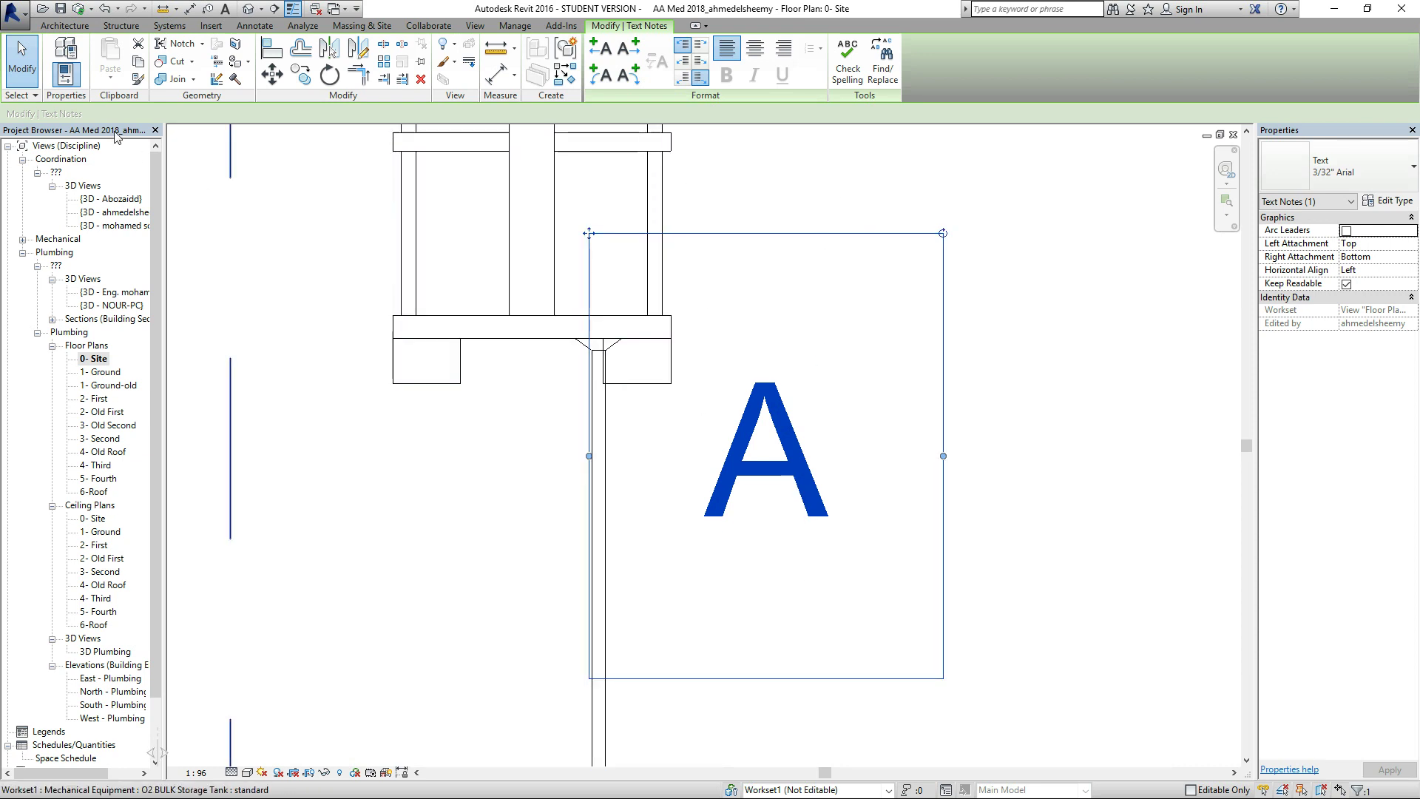
pyautogui.click(11, 72)
pyautogui.click(795, 450)
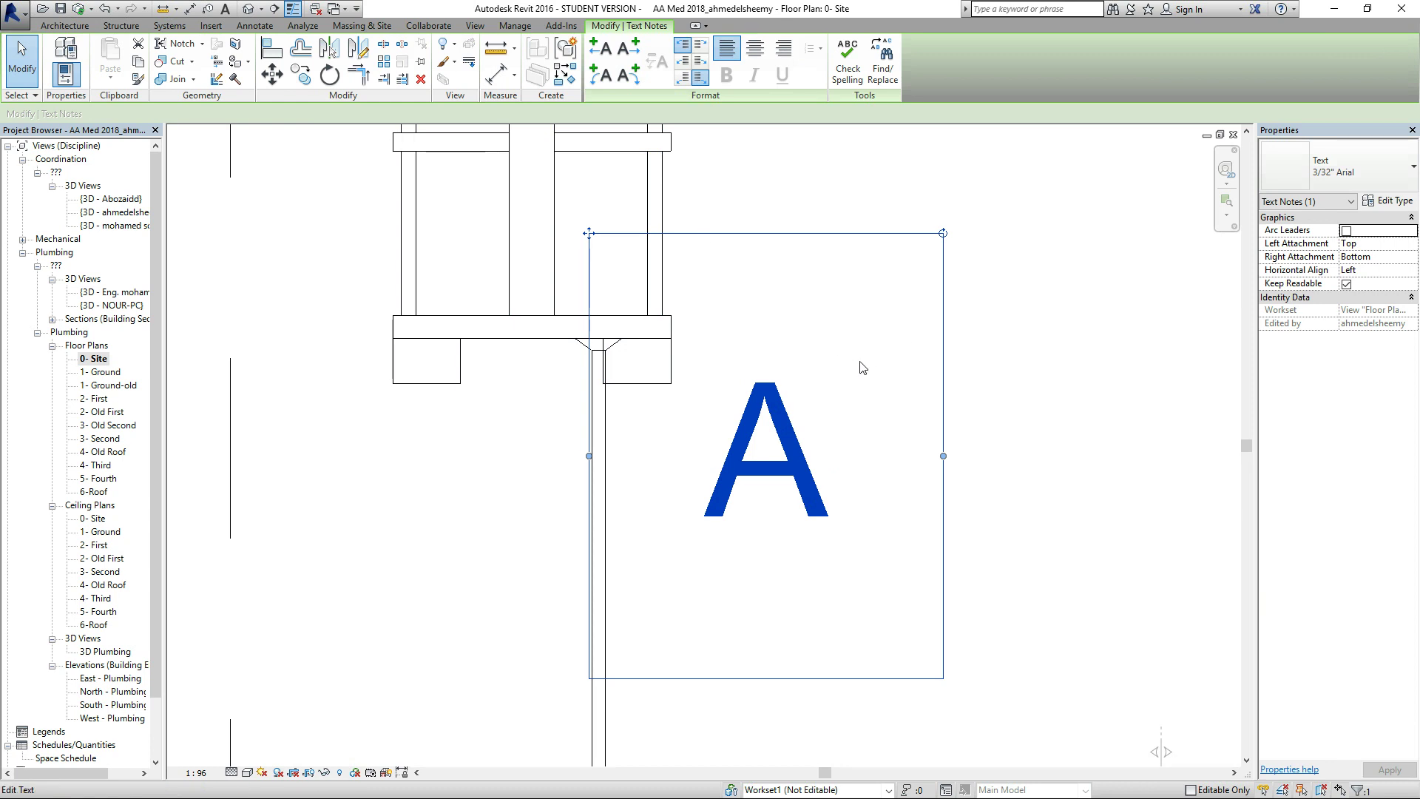
pyautogui.click(1370, 202)
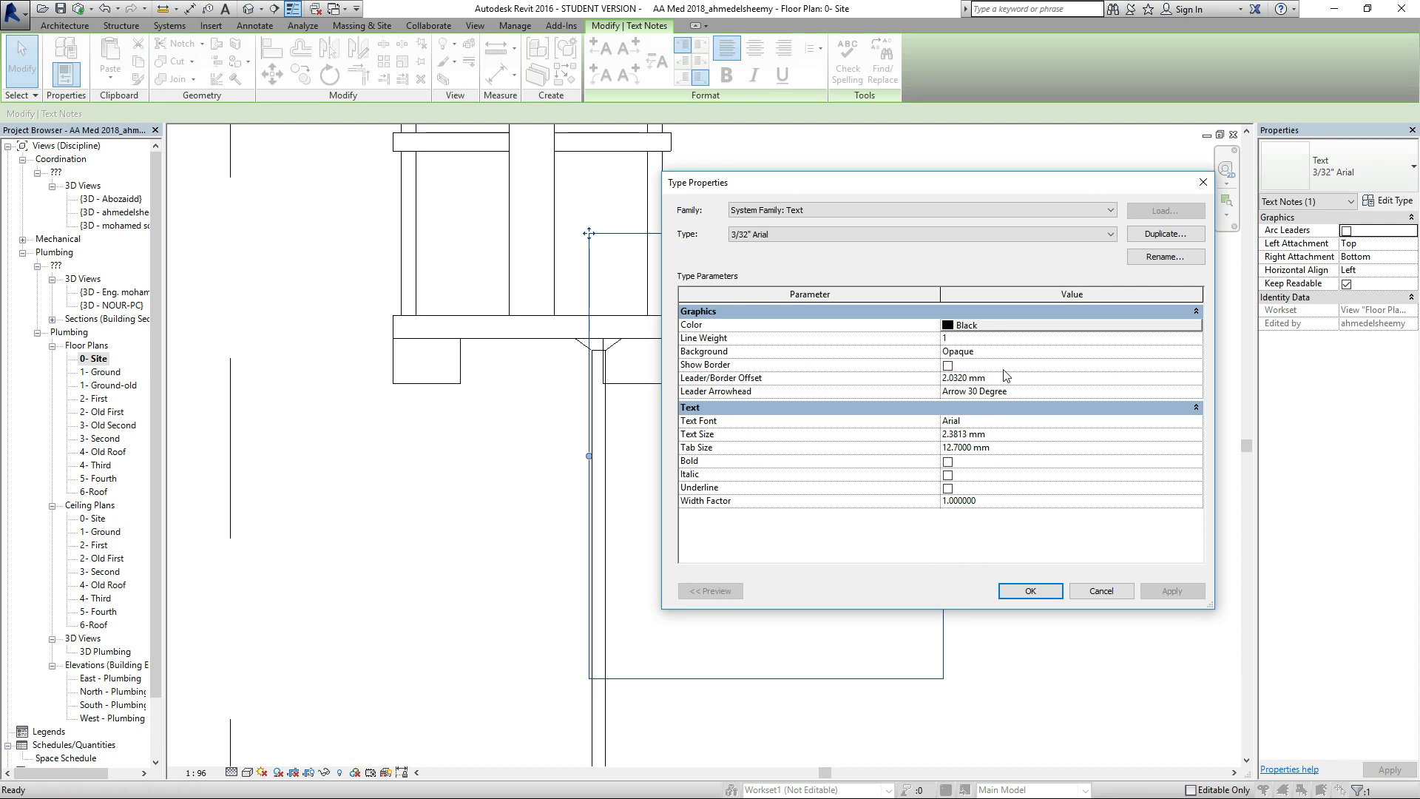
pyautogui.click(1100, 352)
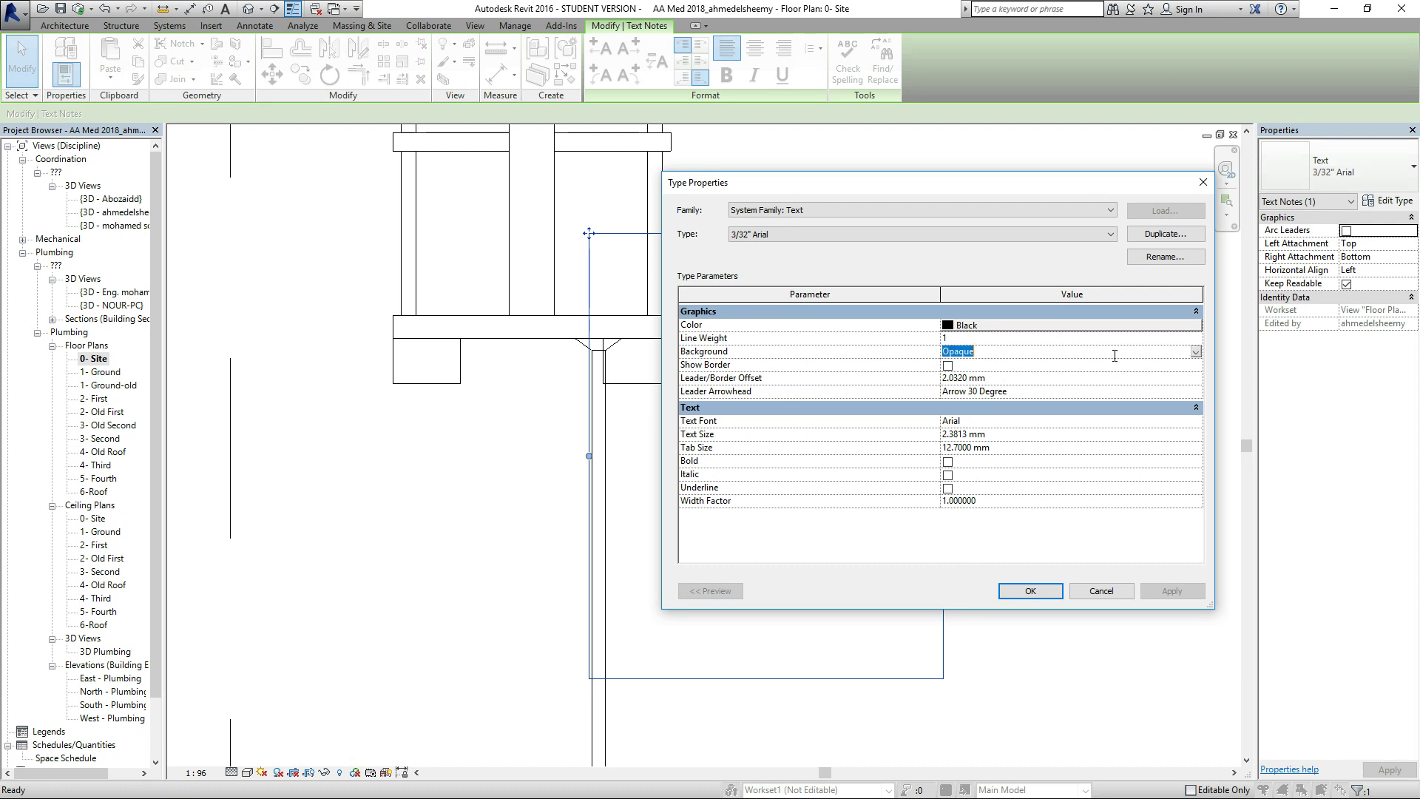
pyautogui.click(1195, 354)
pyautogui.click(972, 377)
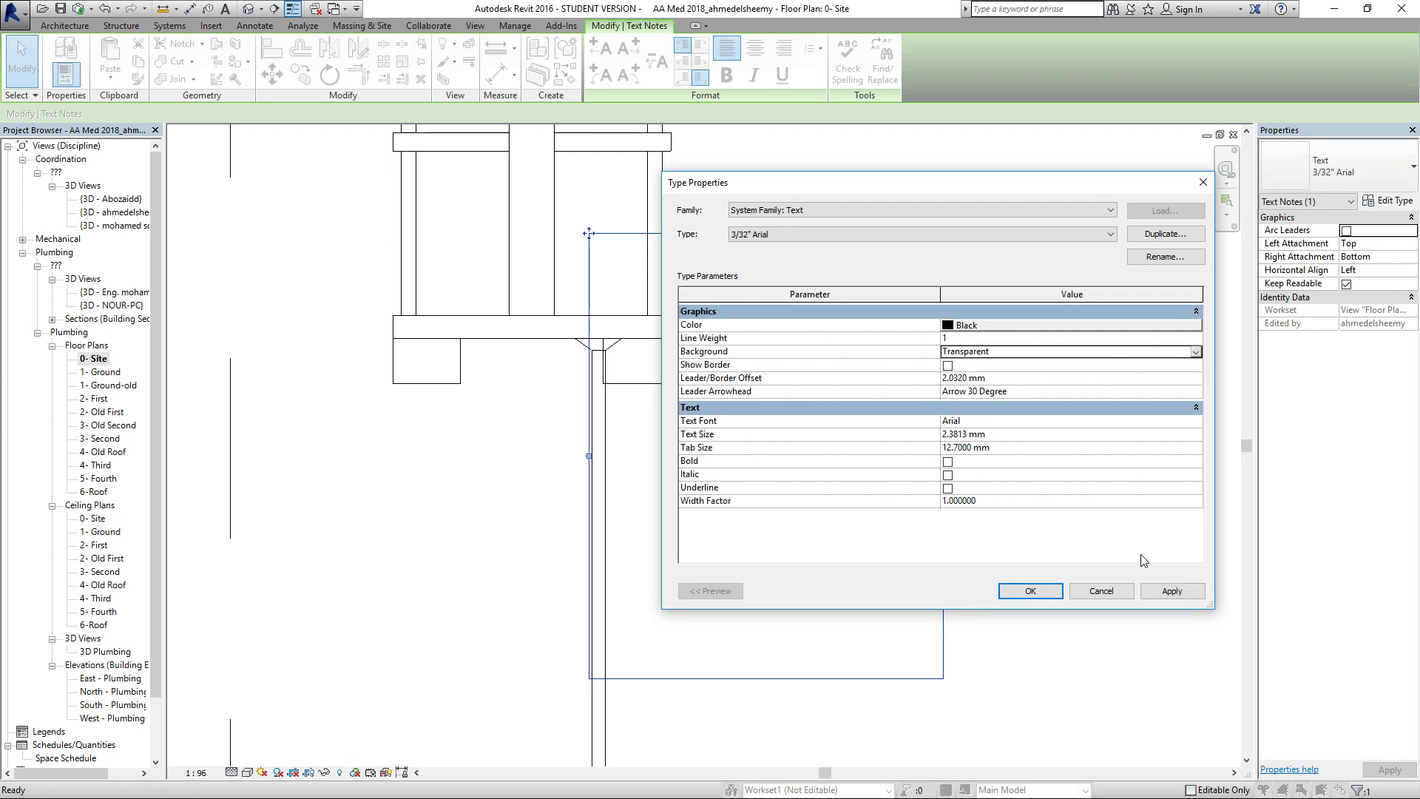
pyautogui.click(1030, 591)
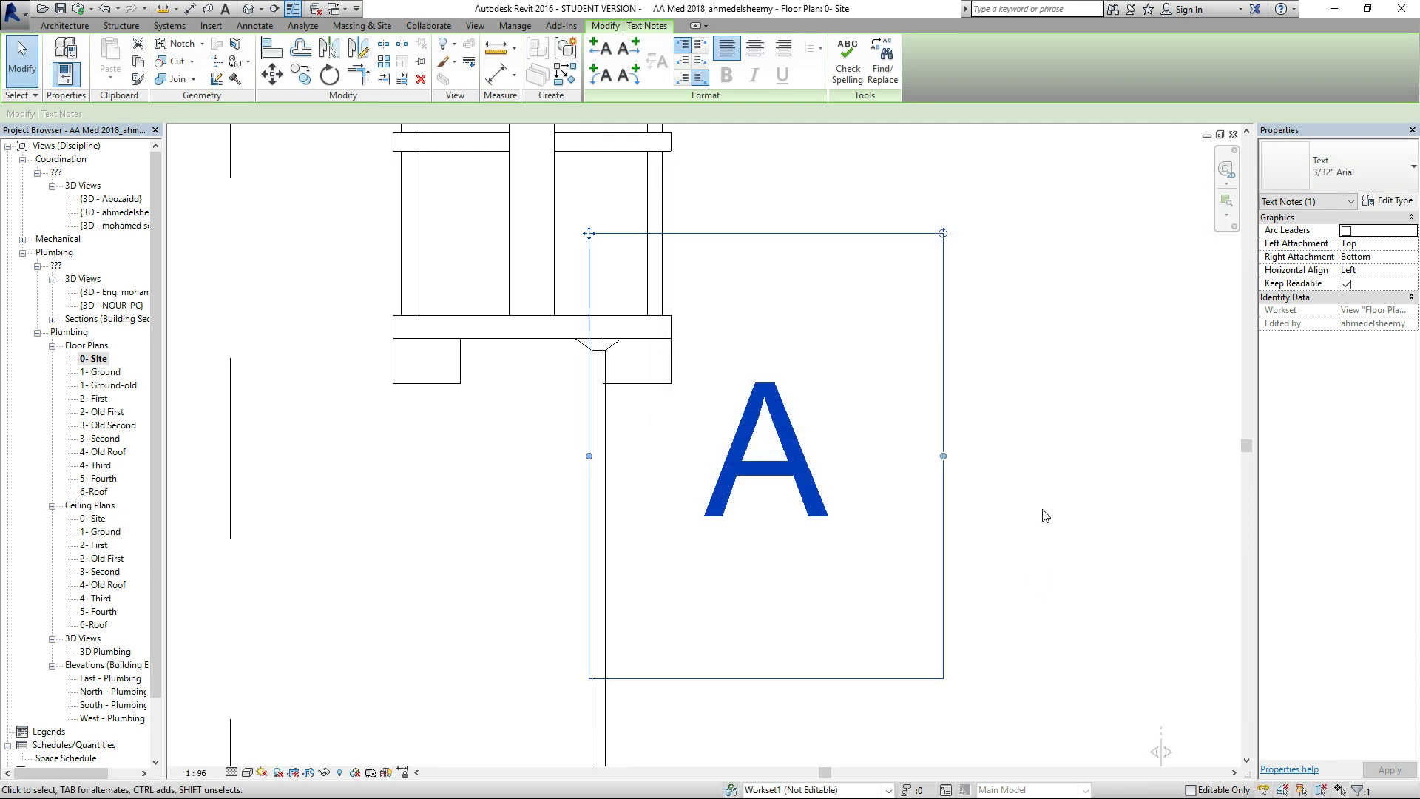
pyautogui.click(1086, 511)
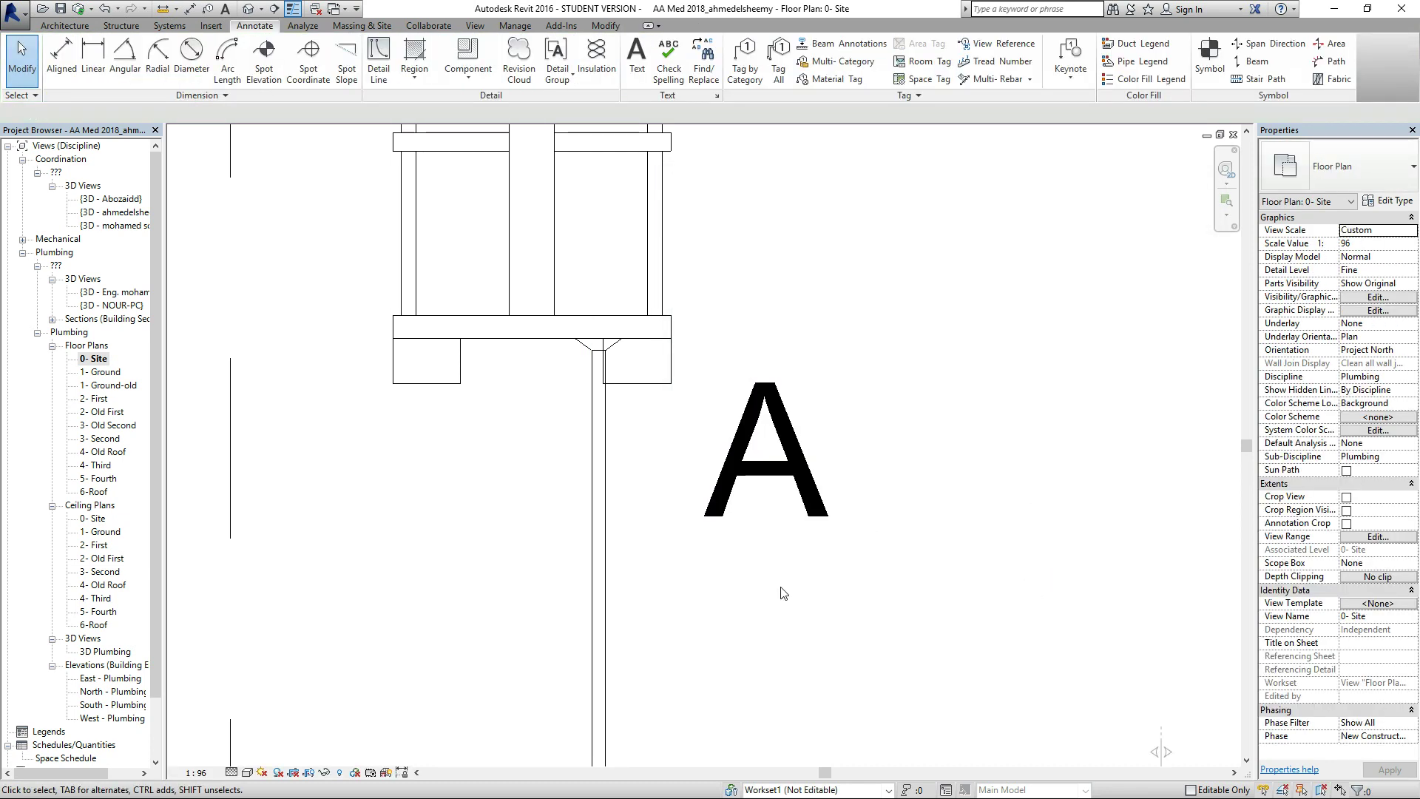
# Trace the site plan's pipe route from the equipment beside the O2 tank to the manifold in Medical Gases room G105.
pyautogui.click(816, 544)
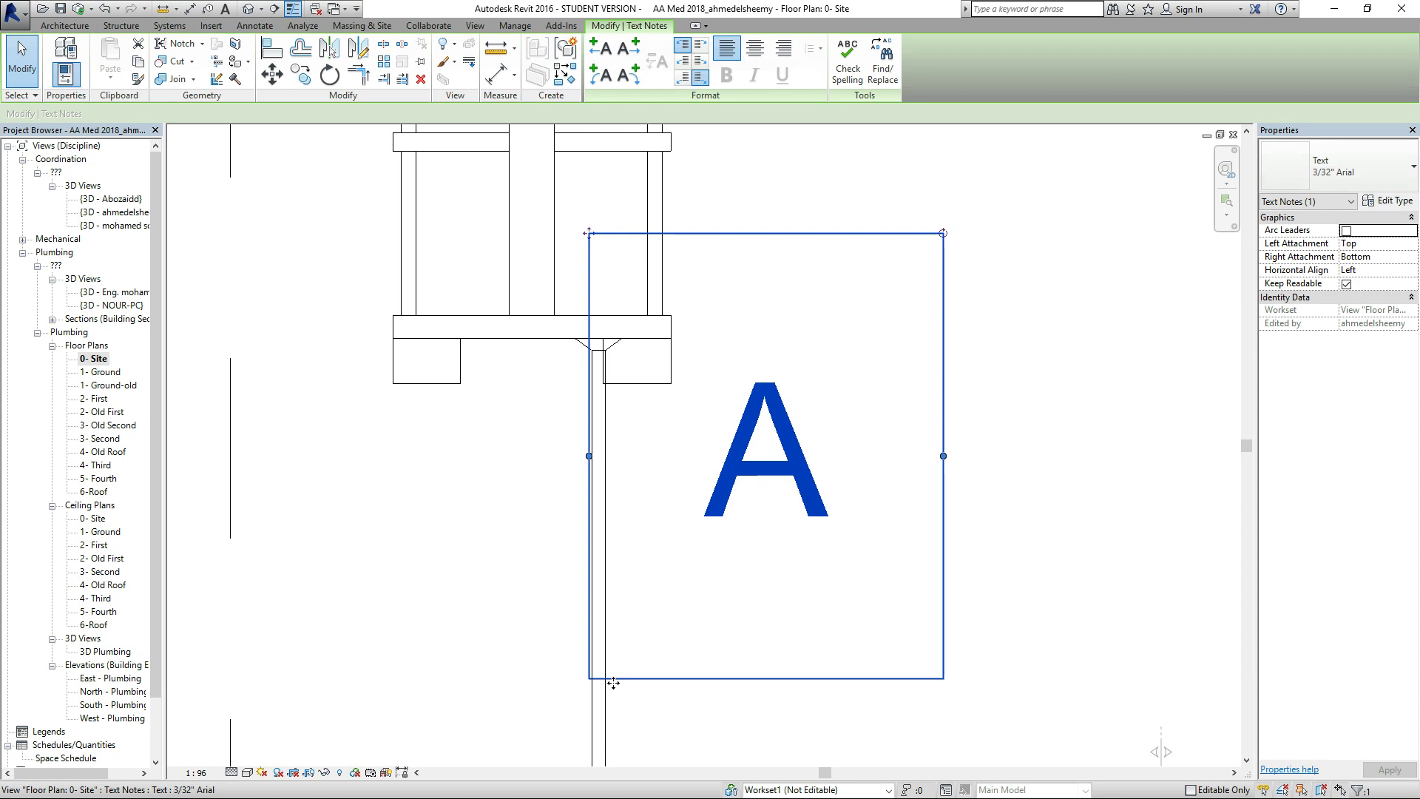
pyautogui.scroll(-6, 501, 253)
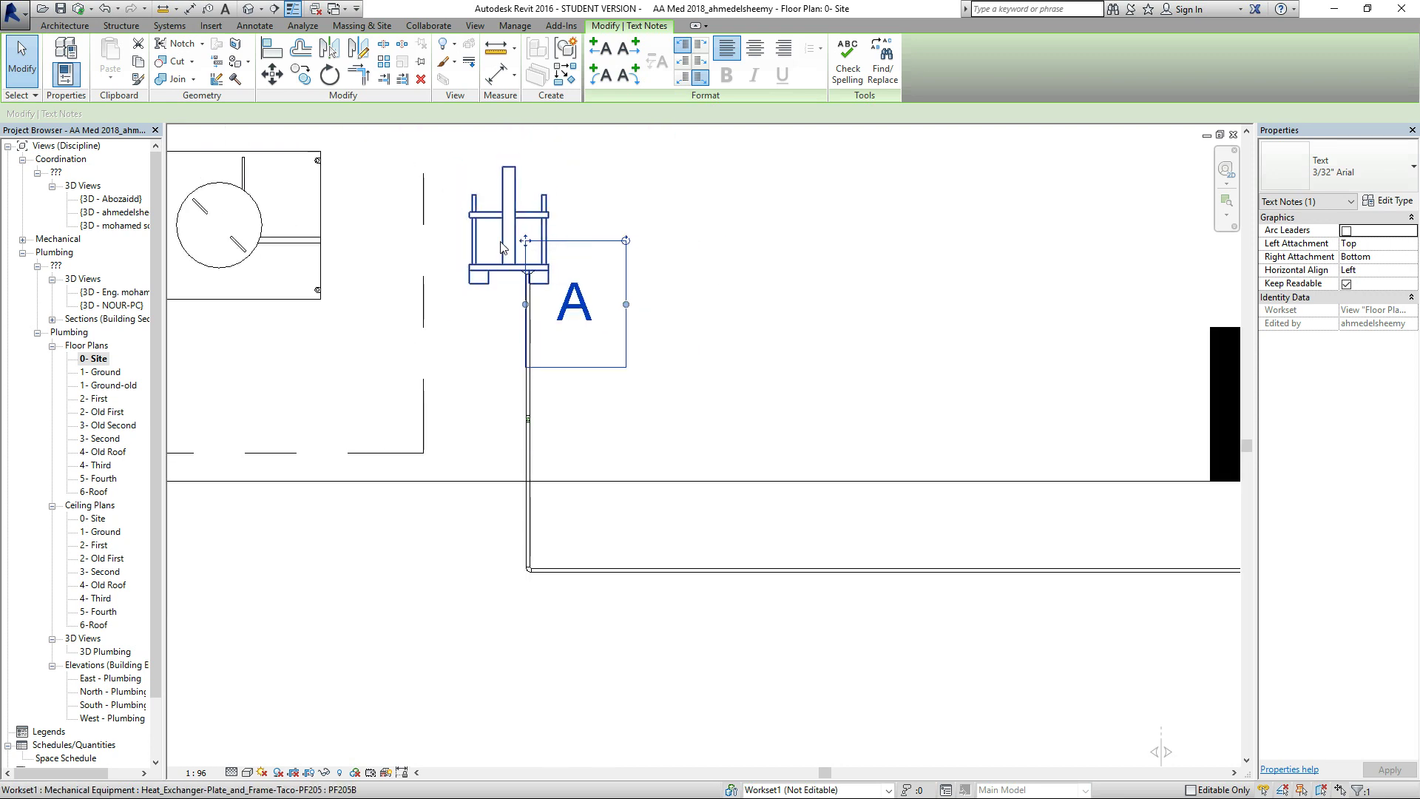
pyautogui.scroll(-8, 453, 435)
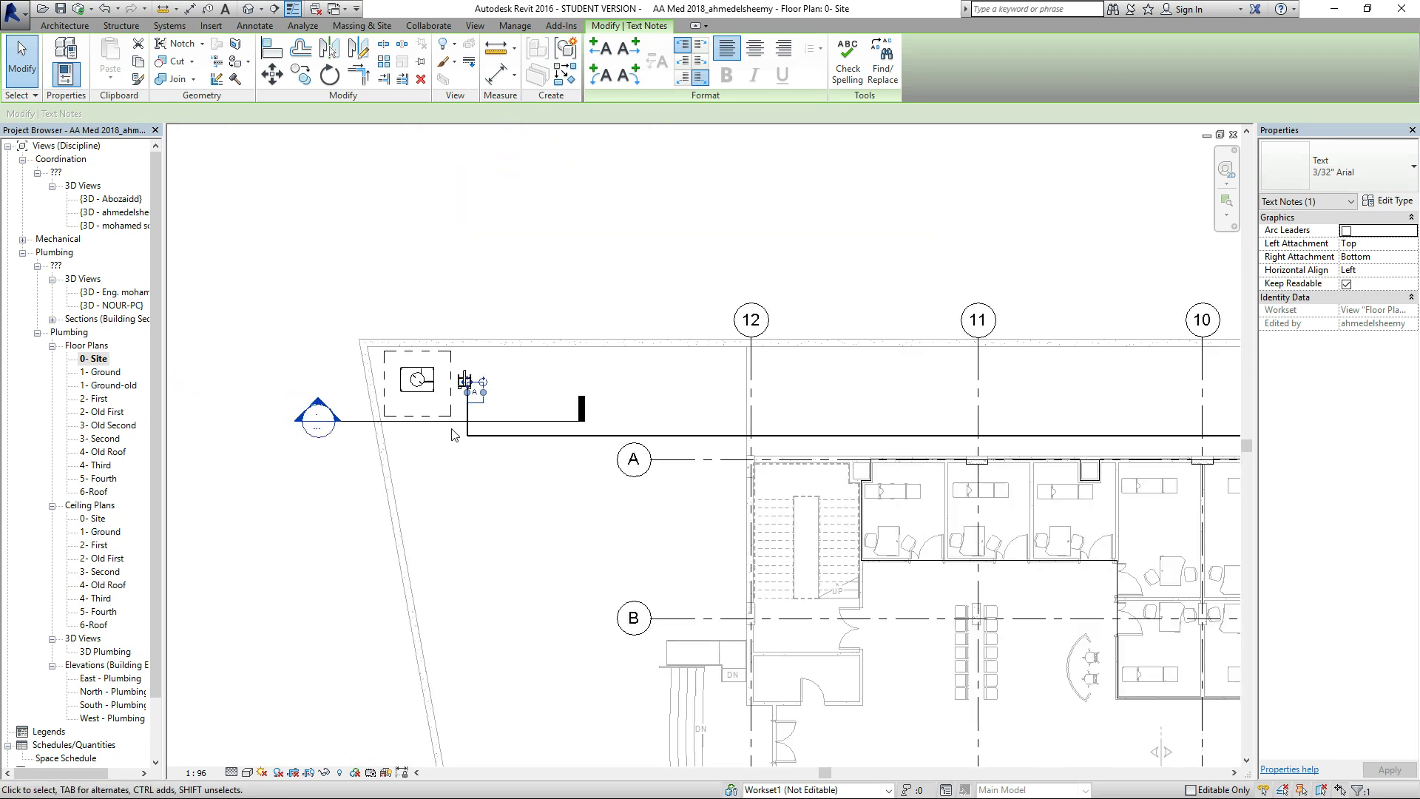
pyautogui.scroll(-6, 712, 432)
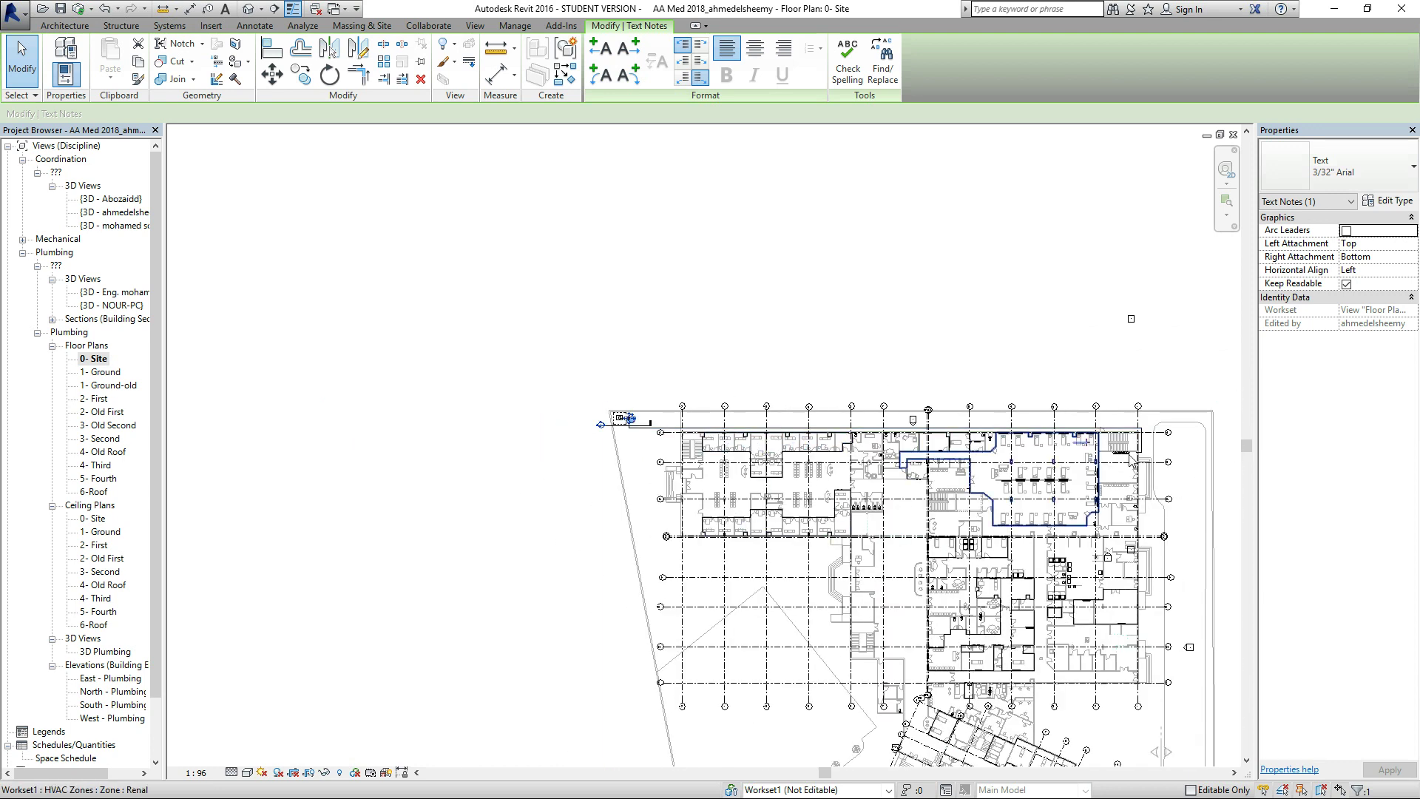
pyautogui.hscroll(-6, 1175, 465)
pyautogui.hscroll(6, 1175, 466)
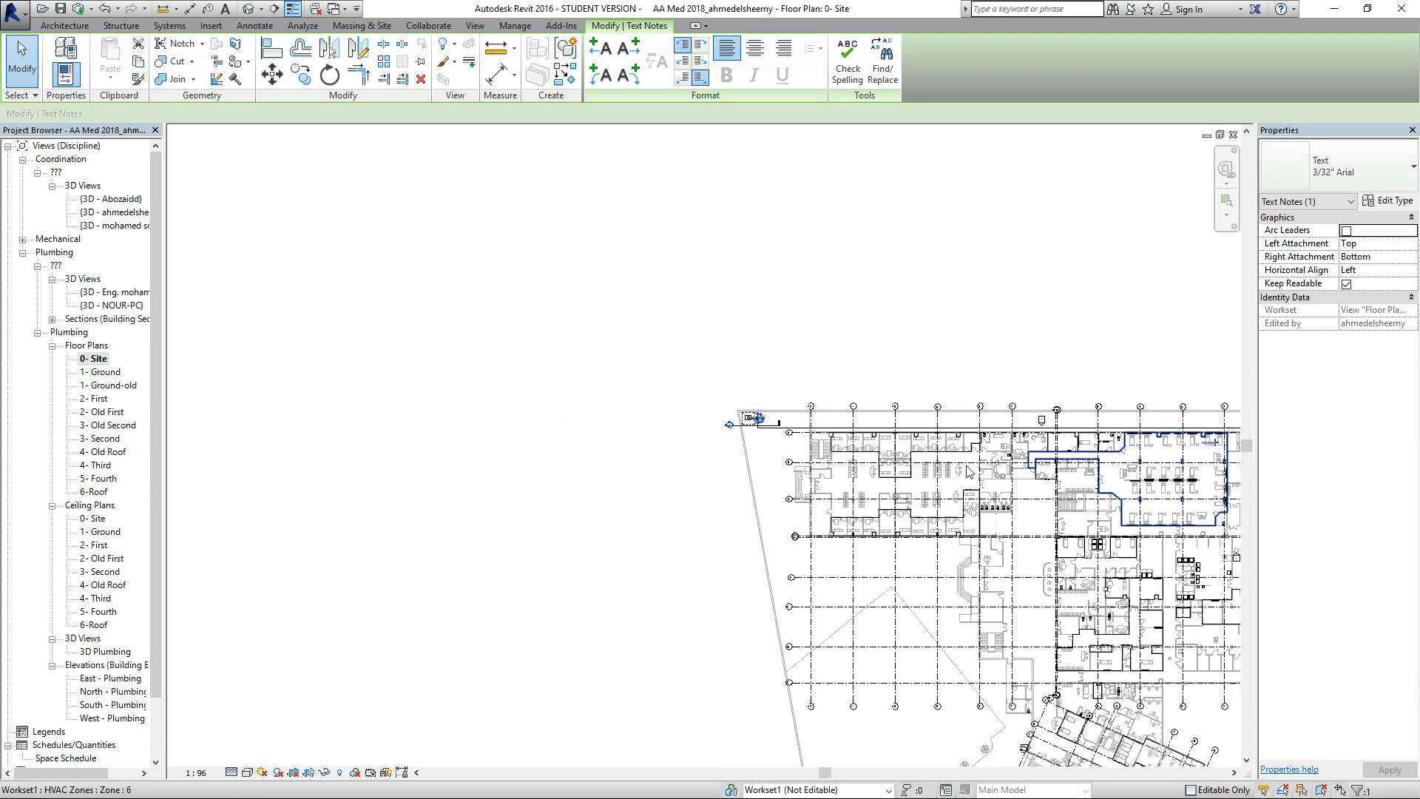
pyautogui.hscroll(-3, 720, 466)
pyautogui.scroll(5, 902, 444)
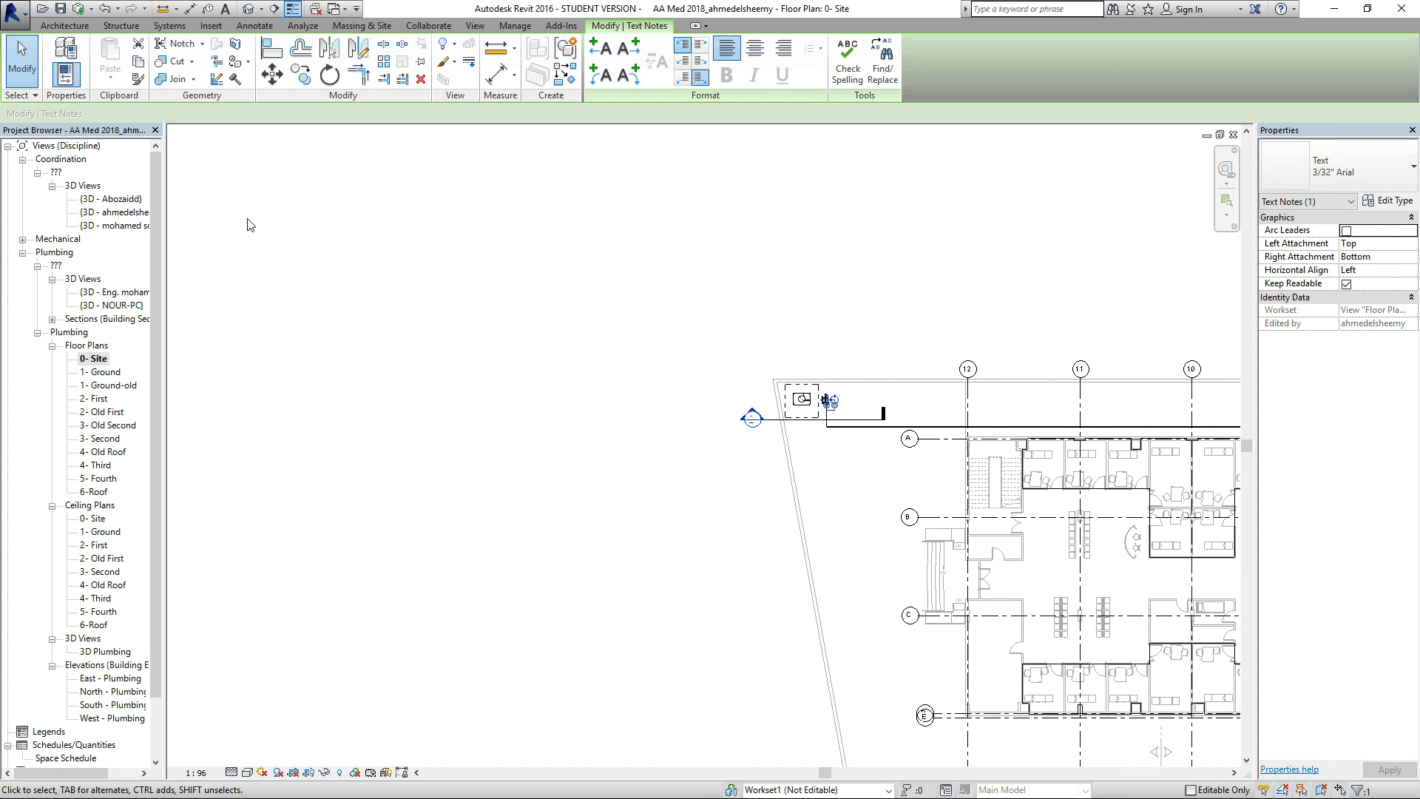
pyautogui.click(22, 58)
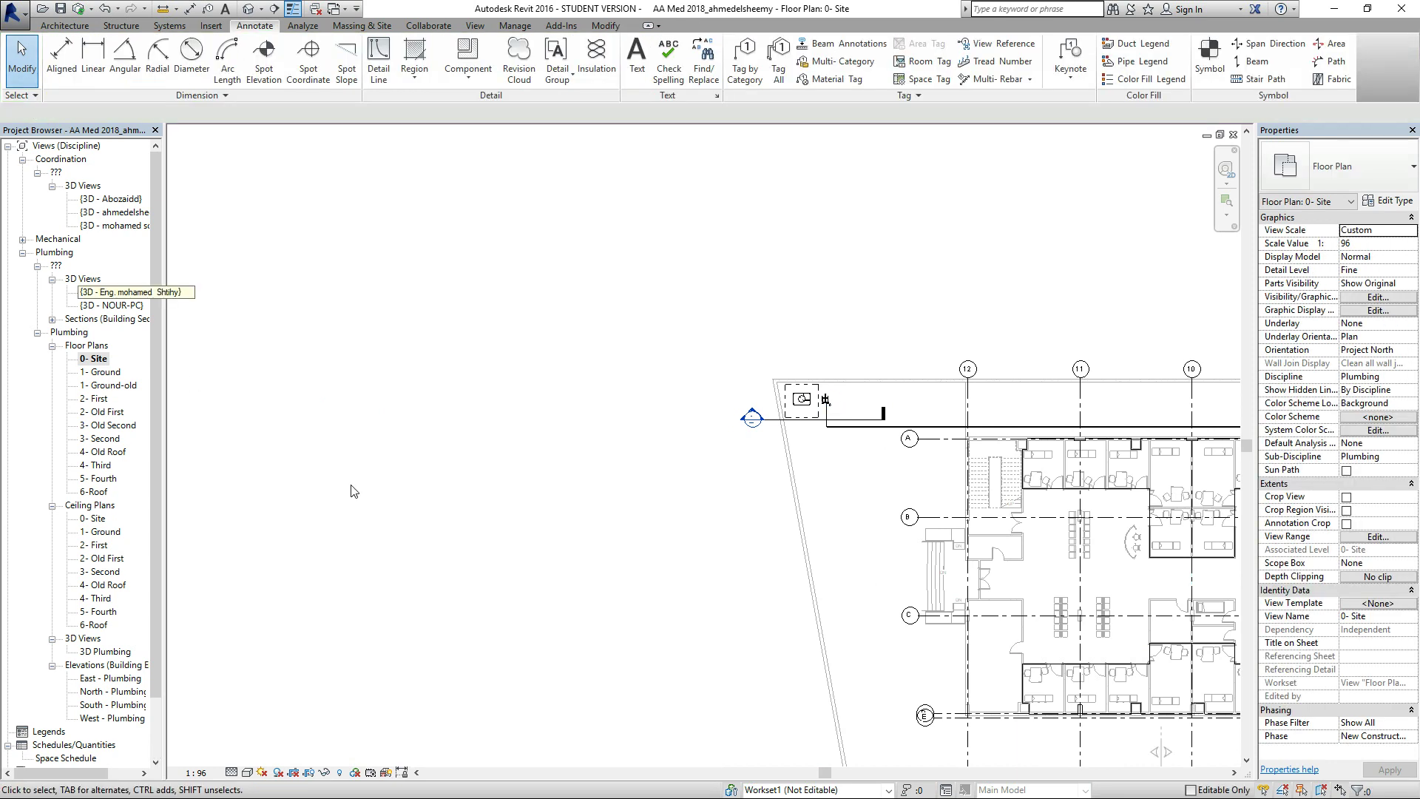
pyautogui.scroll(-5, 392, 504)
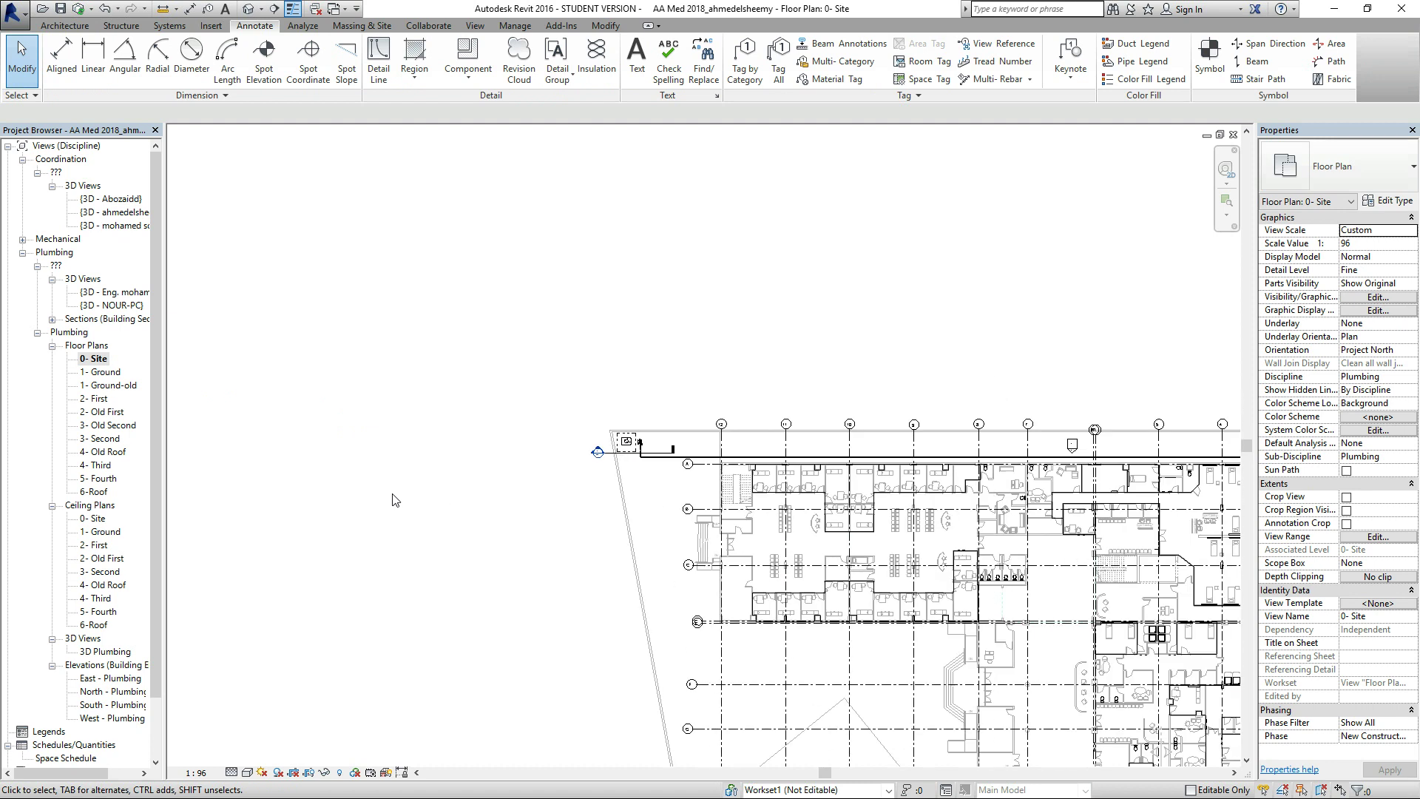
pyautogui.scroll(5, 987, 522)
pyautogui.scroll(4, 929, 382)
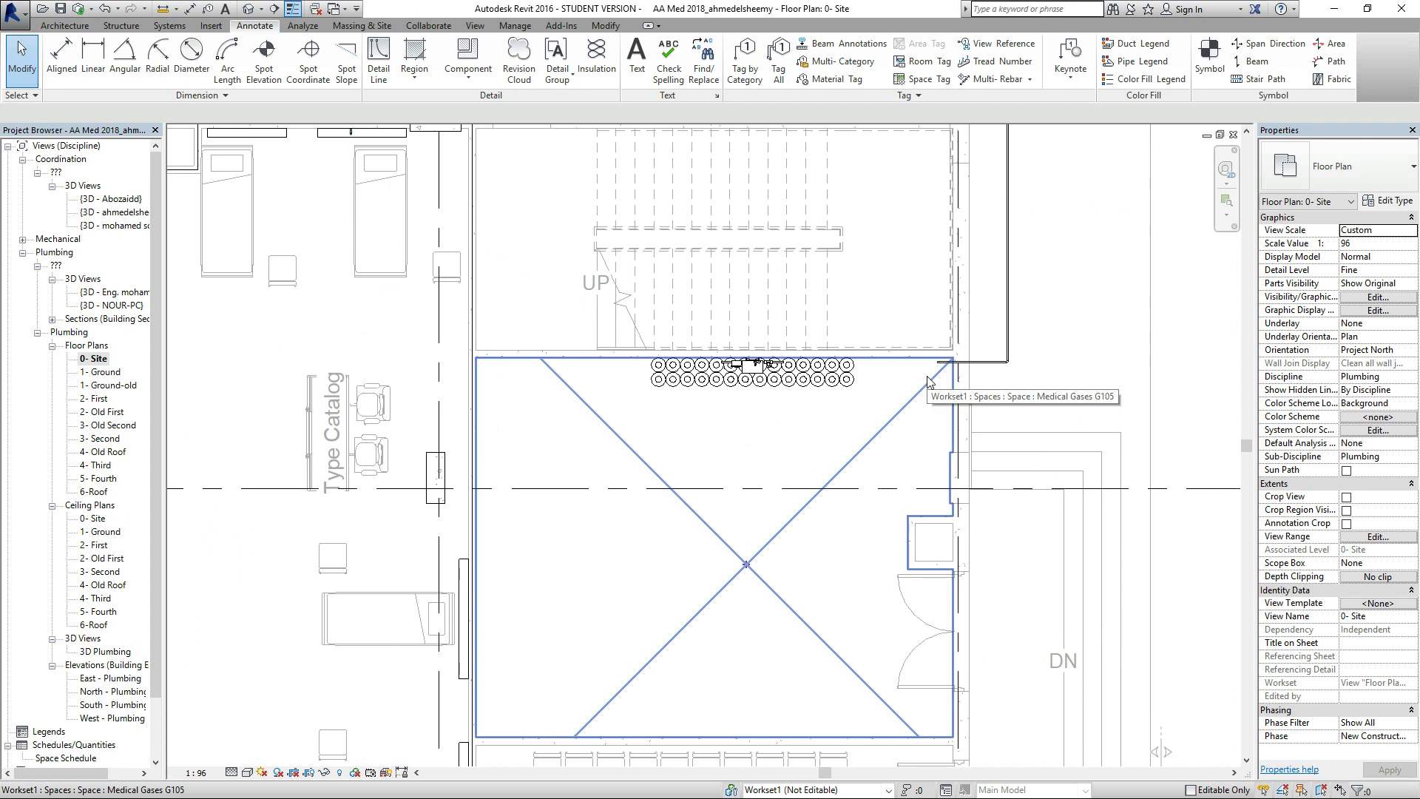
pyautogui.scroll(2, 929, 381)
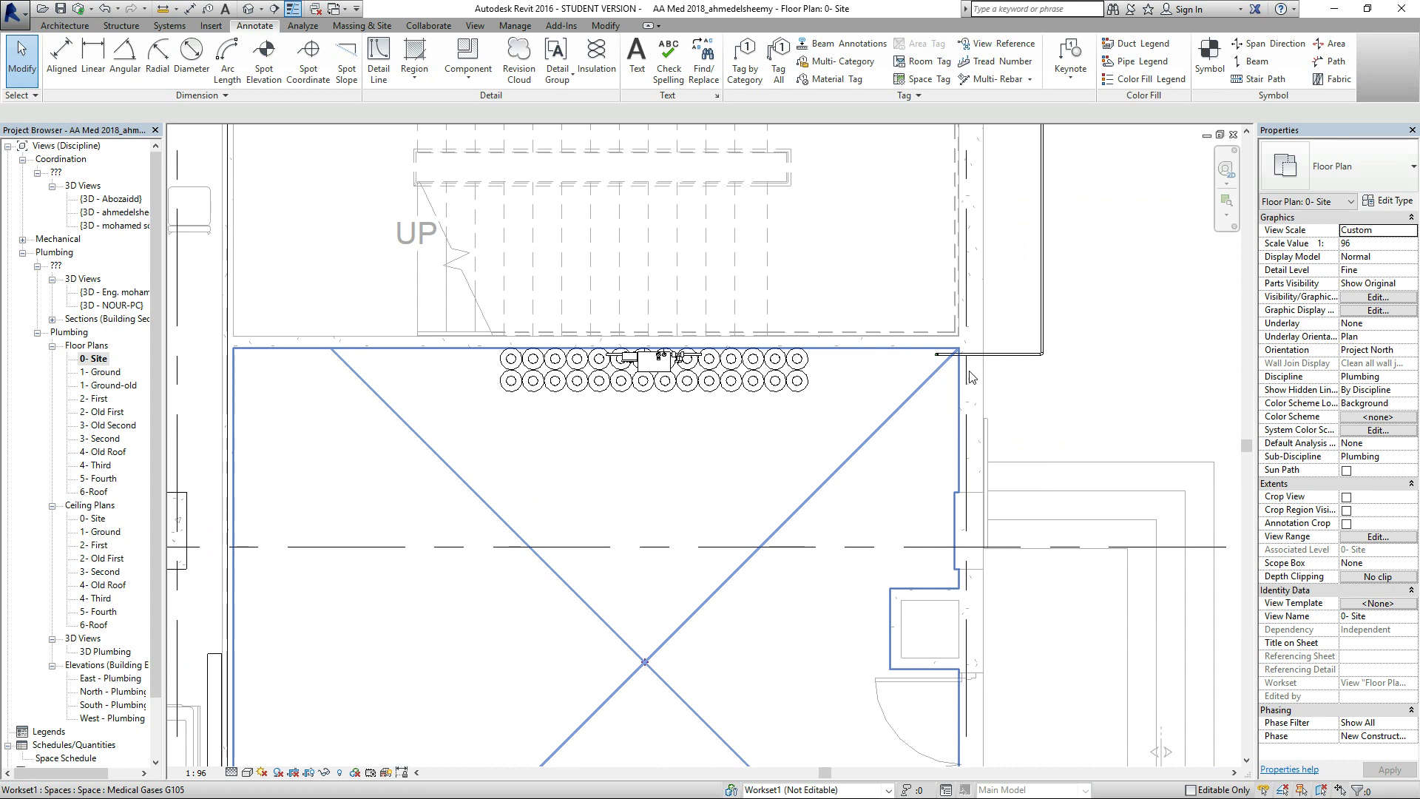
# Open the 1- Ground floor plan and follow the pipe from Medical Gases room G105 to the branch at Reception G109.
pyautogui.doubleClick(103, 372)
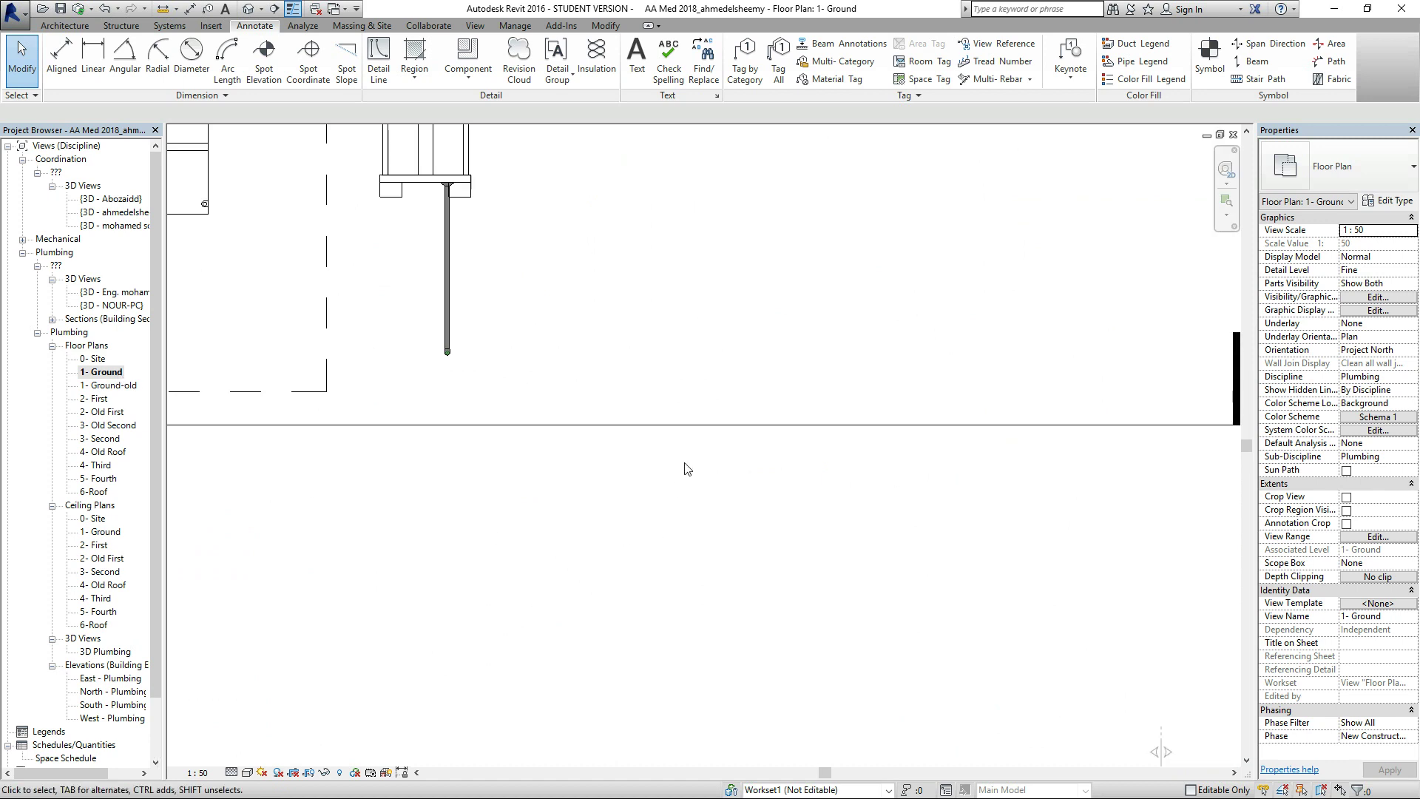
pyautogui.scroll(-3, 680, 429)
pyautogui.scroll(3, 434, 425)
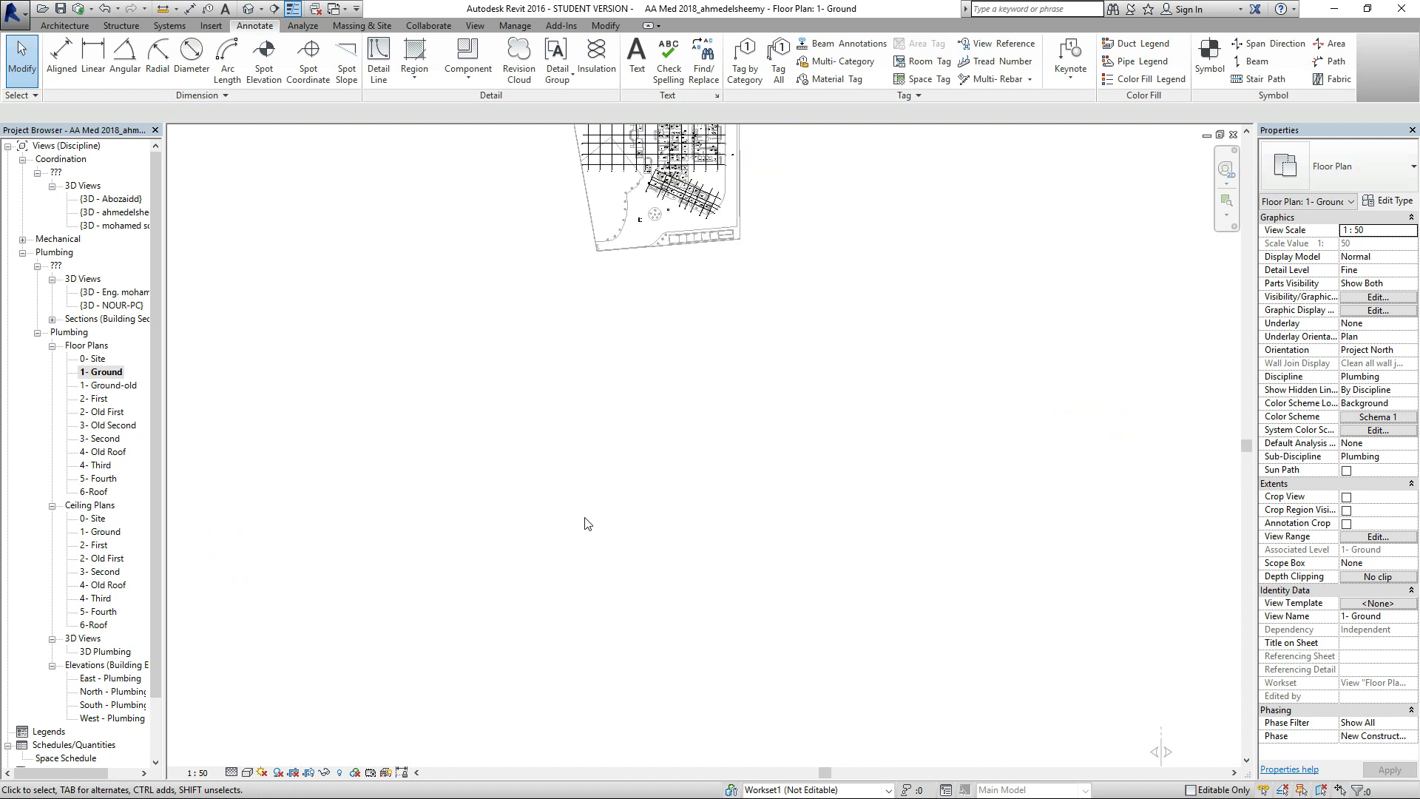
pyautogui.scroll(-3, 586, 524)
pyautogui.scroll(5, 630, 361)
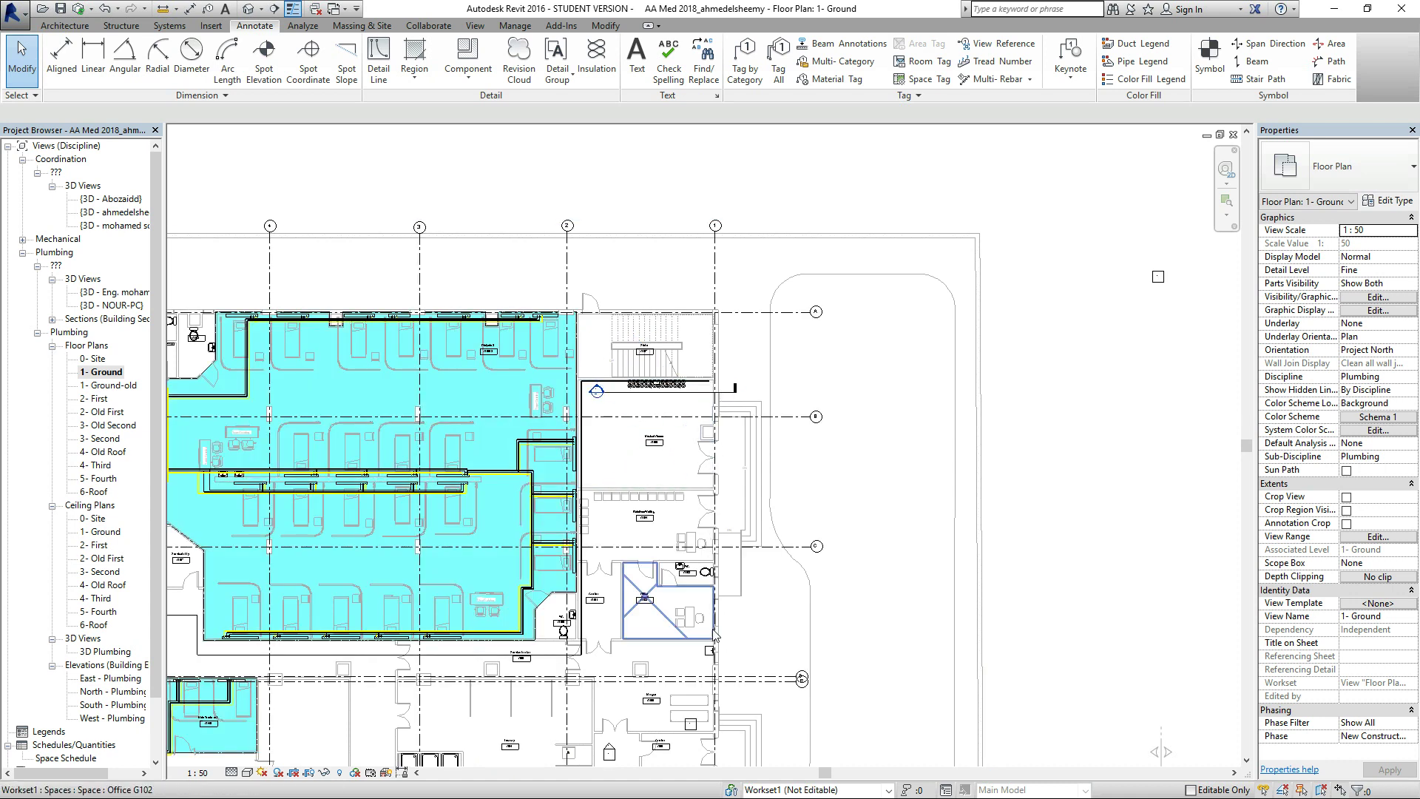
pyautogui.scroll(2, 715, 628)
pyautogui.scroll(4, 718, 314)
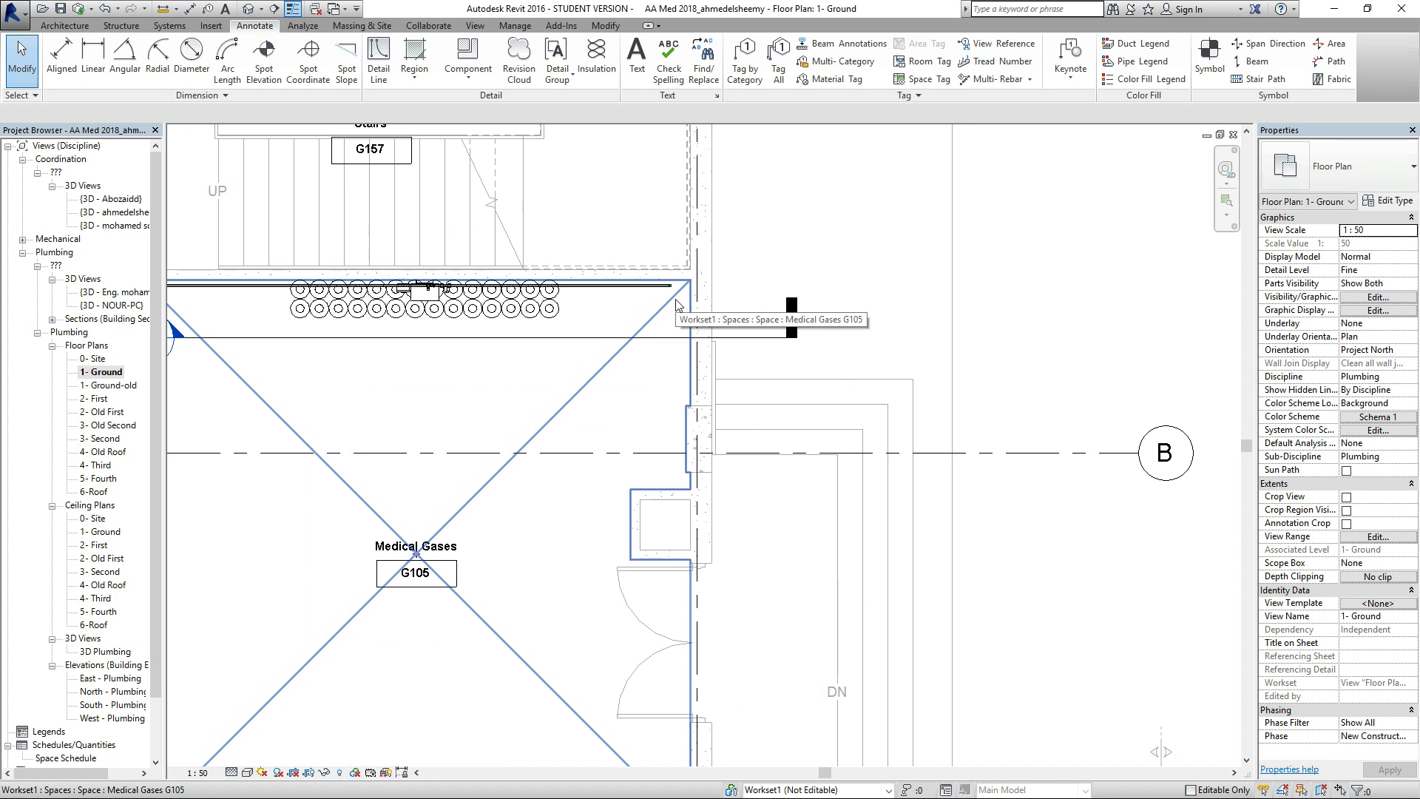
pyautogui.scroll(-1, 676, 303)
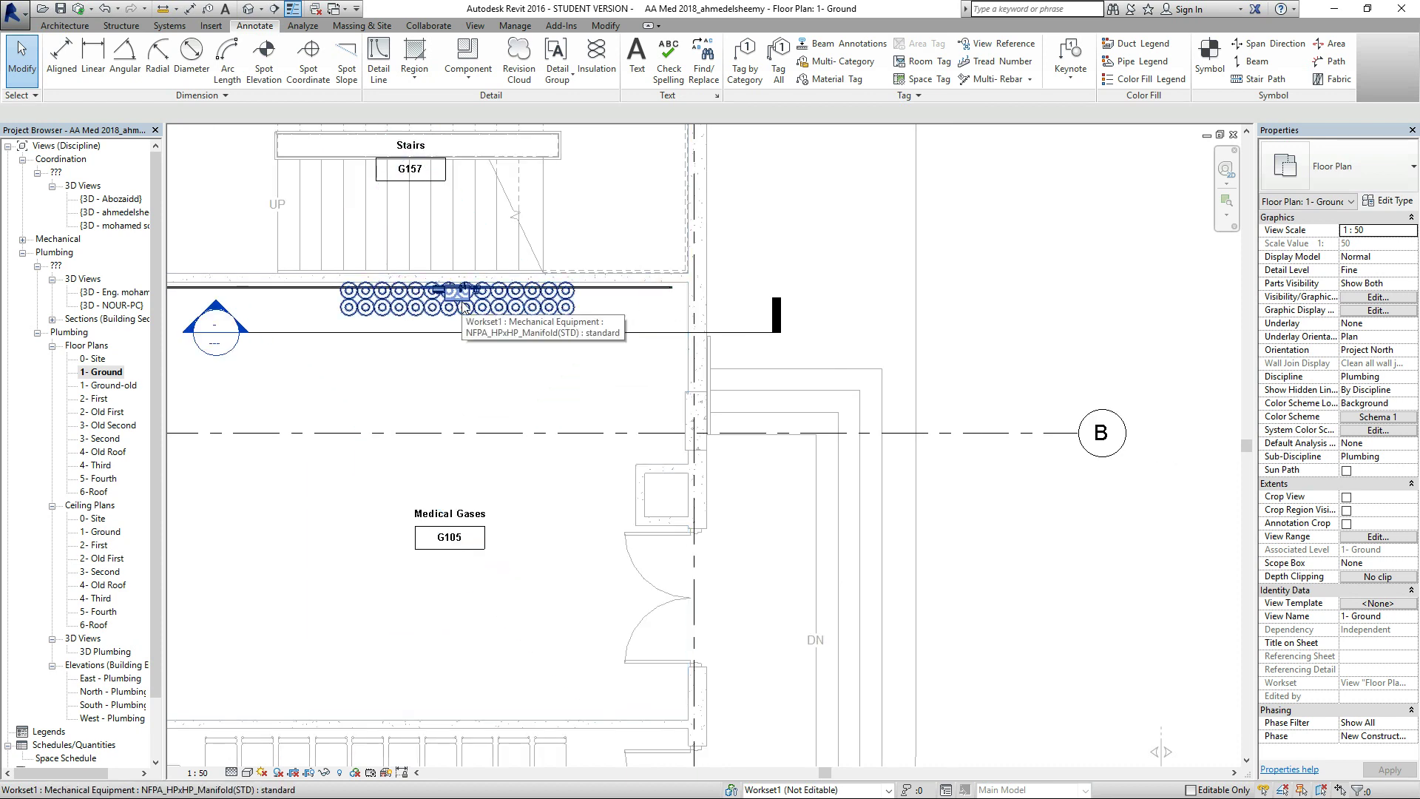
pyautogui.scroll(-2, 818, 333)
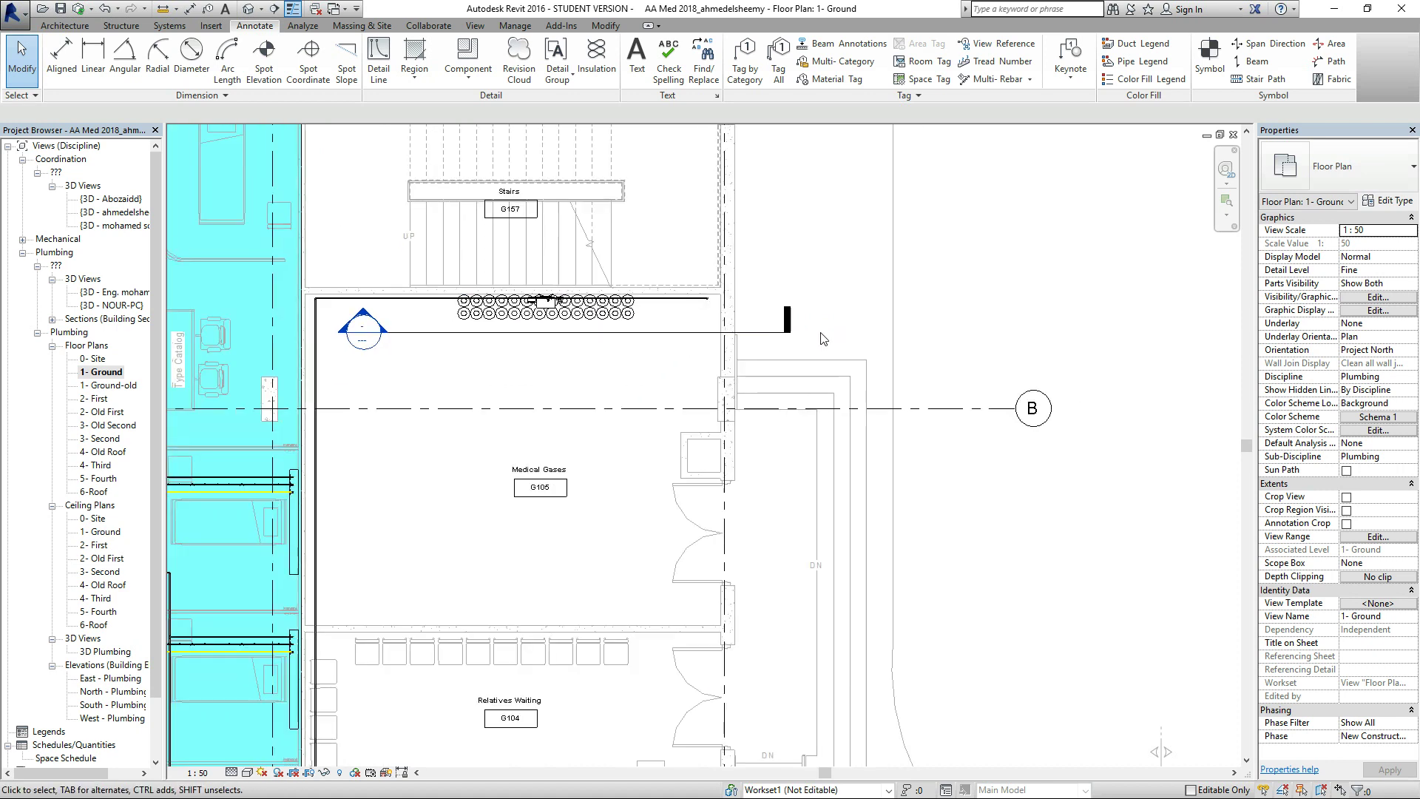
pyautogui.scroll(-2, 487, 220)
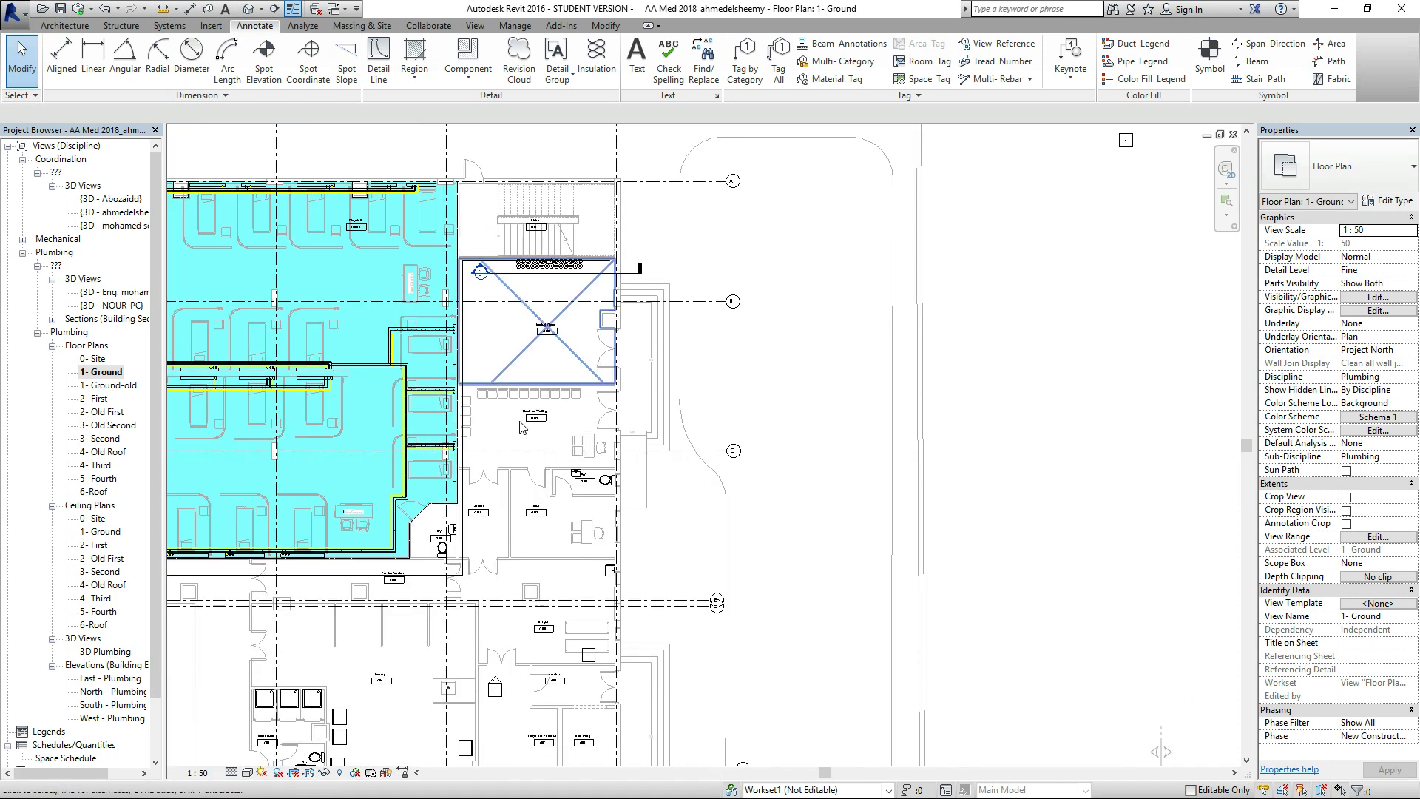
pyautogui.scroll(-1, 630, 454)
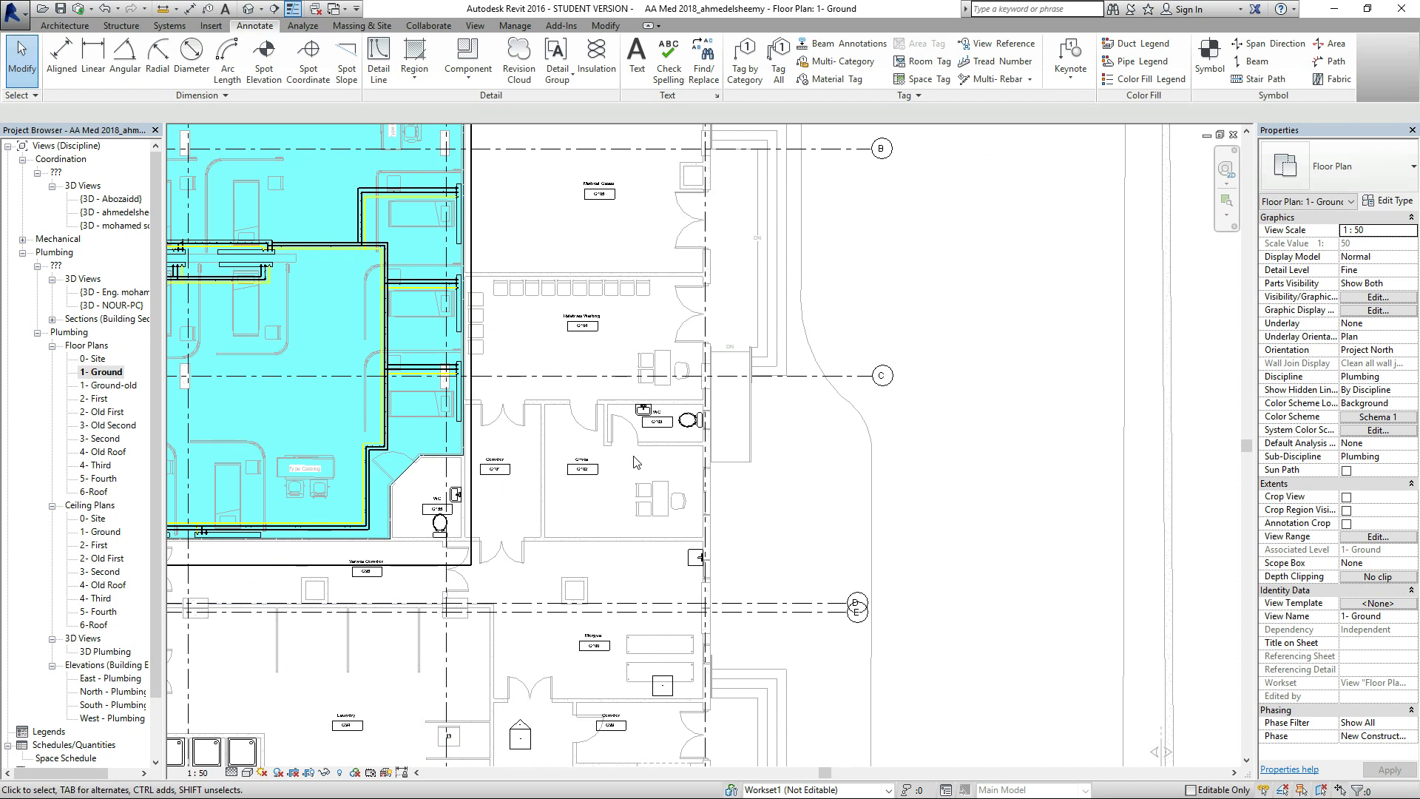
pyautogui.scroll(-2, 634, 462)
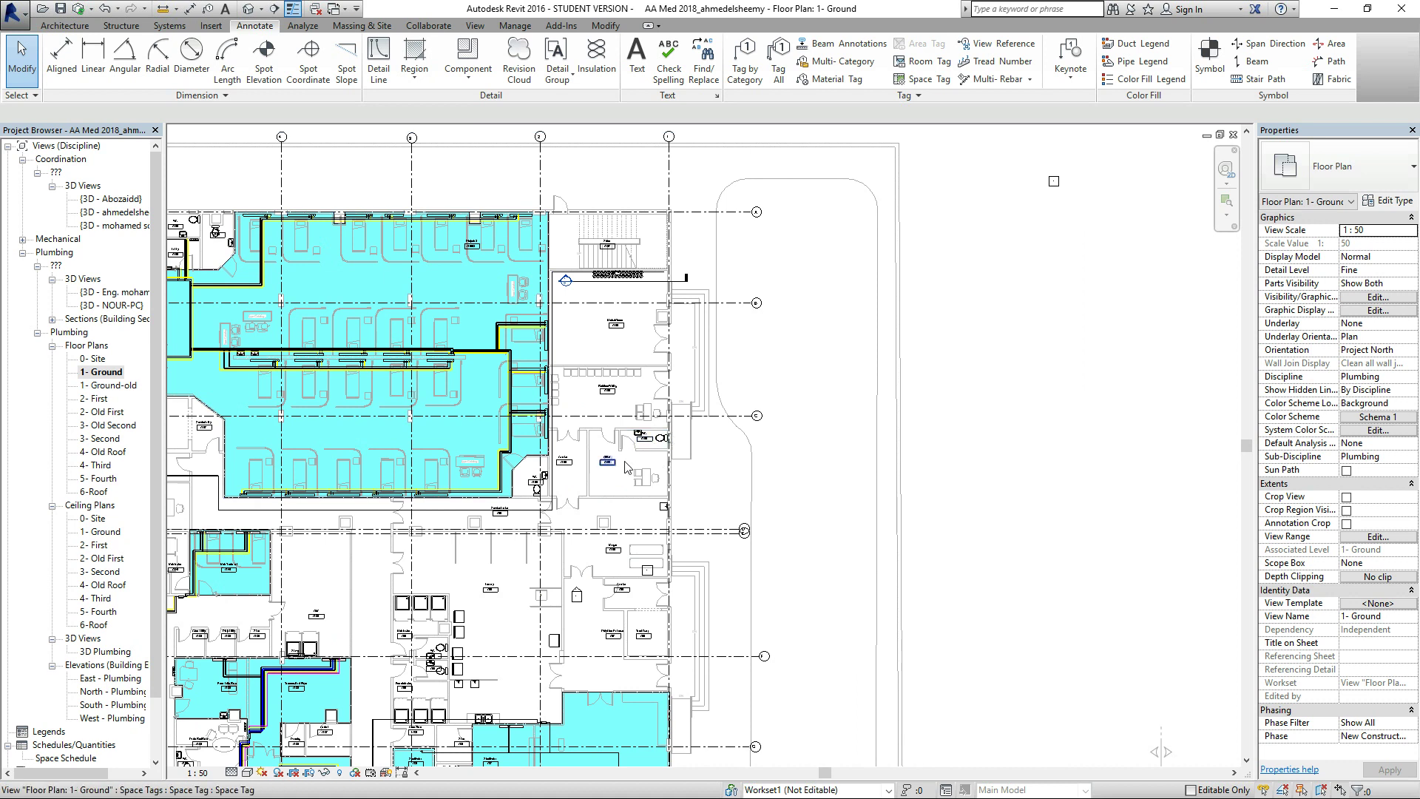
pyautogui.scroll(-1, 625, 466)
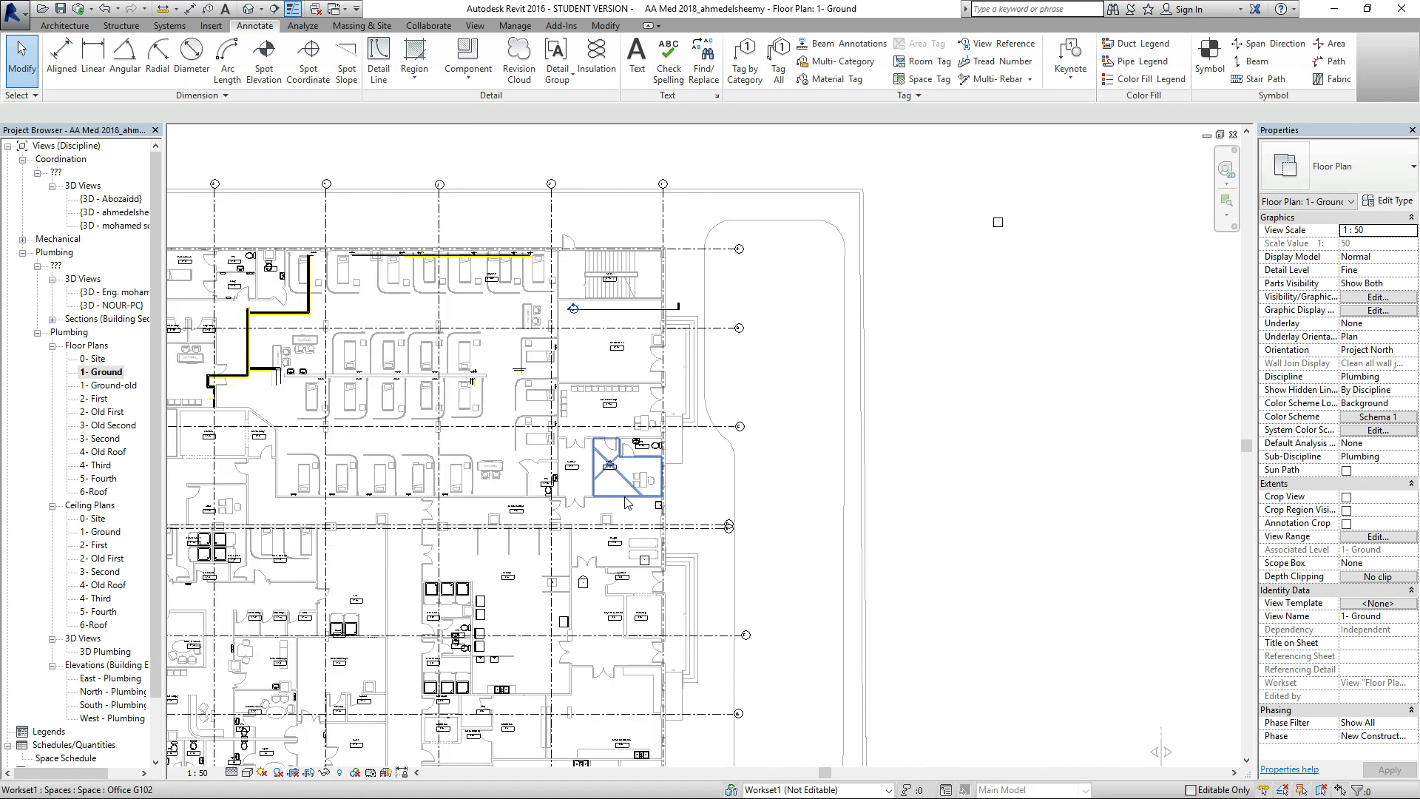
pyautogui.moveTo(240, 523); pyautogui.dragTo(302, 499, button='middle')
pyautogui.scroll(5, 196, 472)
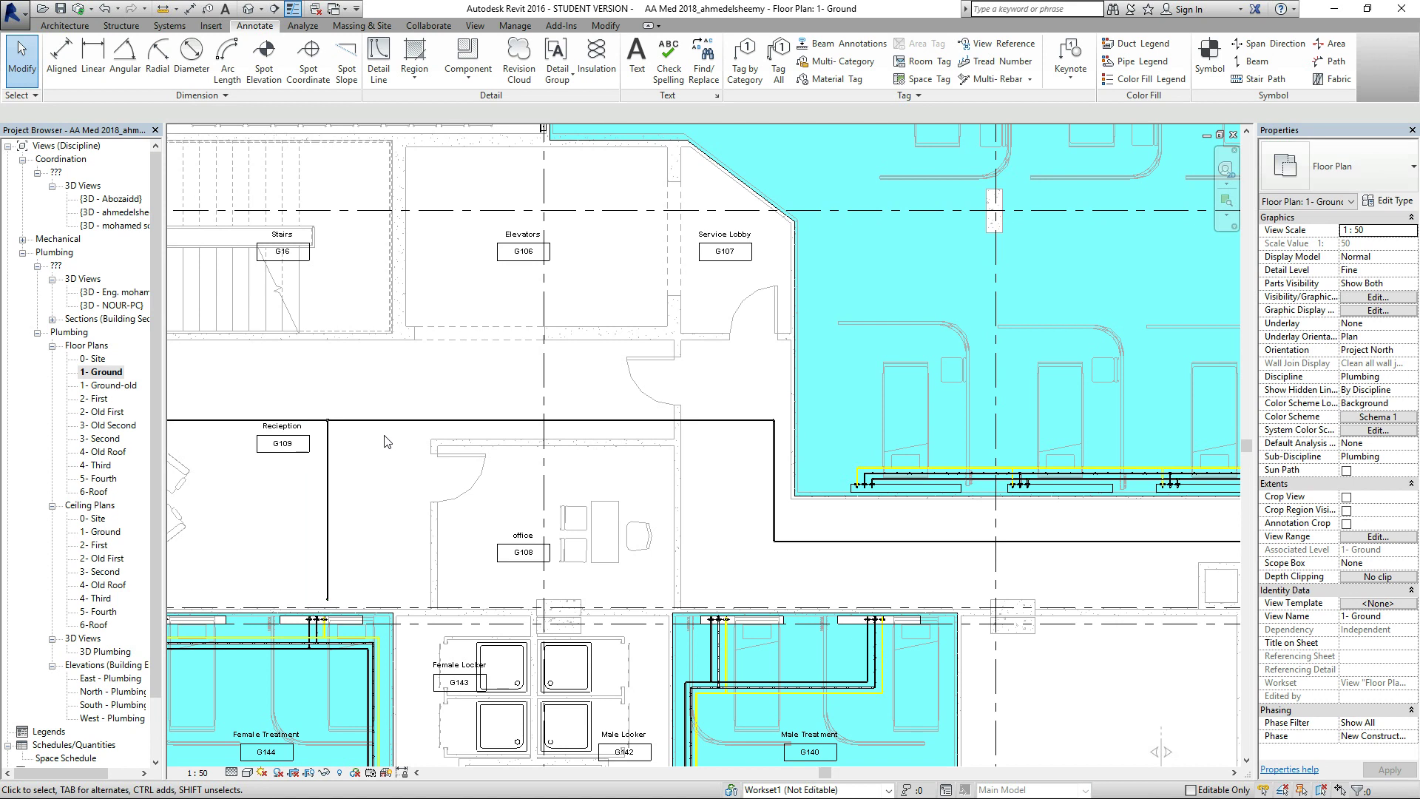
pyautogui.scroll(1, 245, 414)
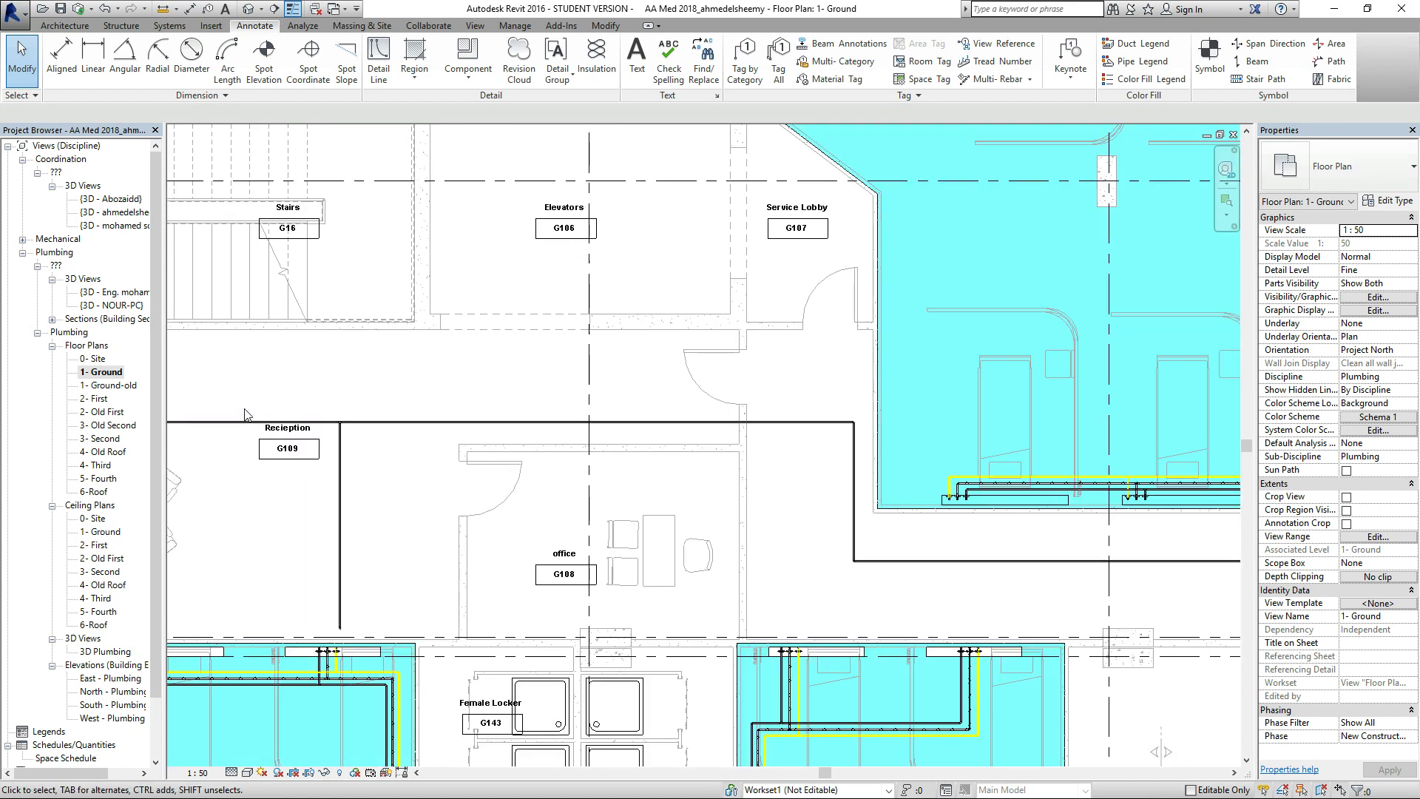
# Place a text note "B" in the 3/32" Arial type at the pipe branch junction beside the Reception G109 tag.
pyautogui.click(636, 58)
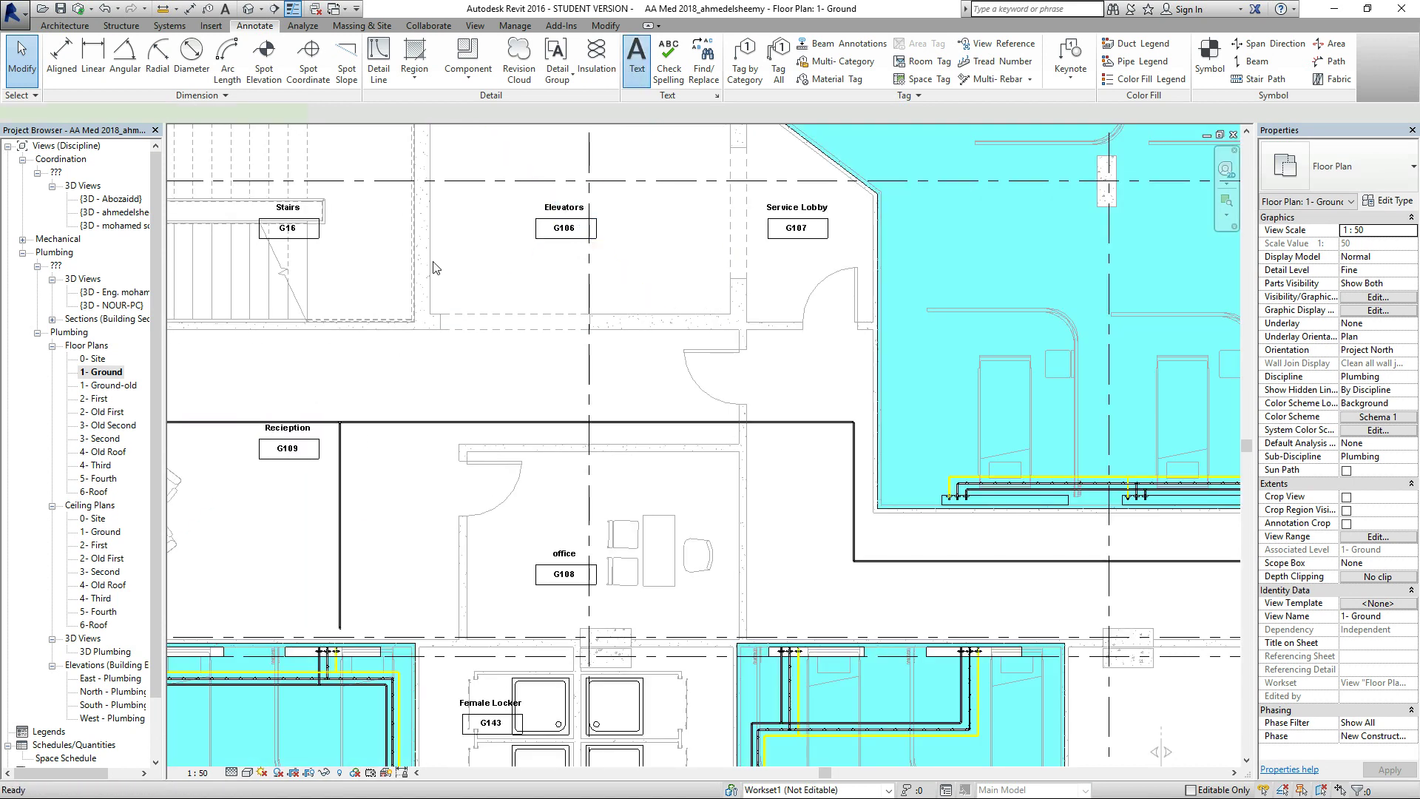
pyautogui.scroll(5, 332, 415)
pyautogui.click(358, 407)
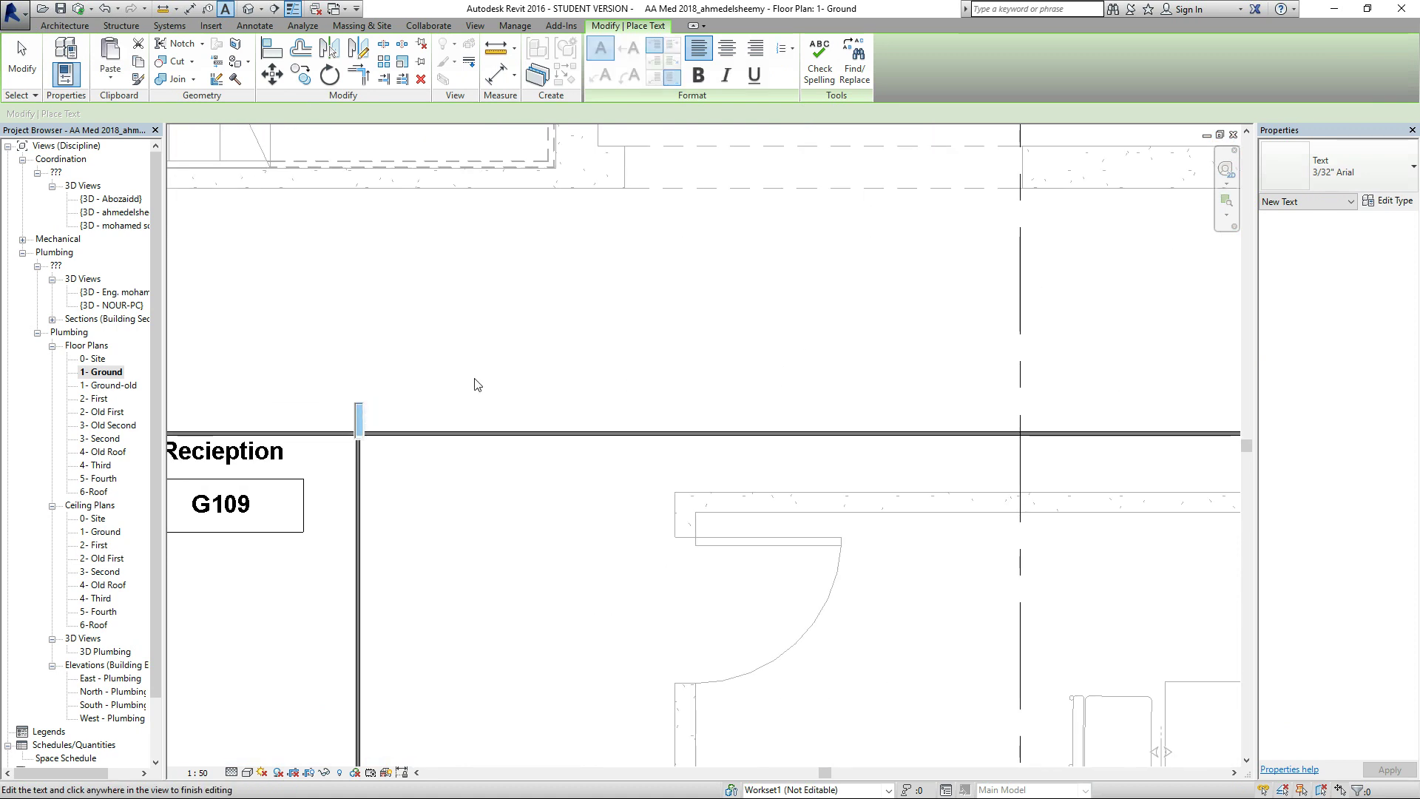
pyautogui.write('B')
pyautogui.click(540, 409)
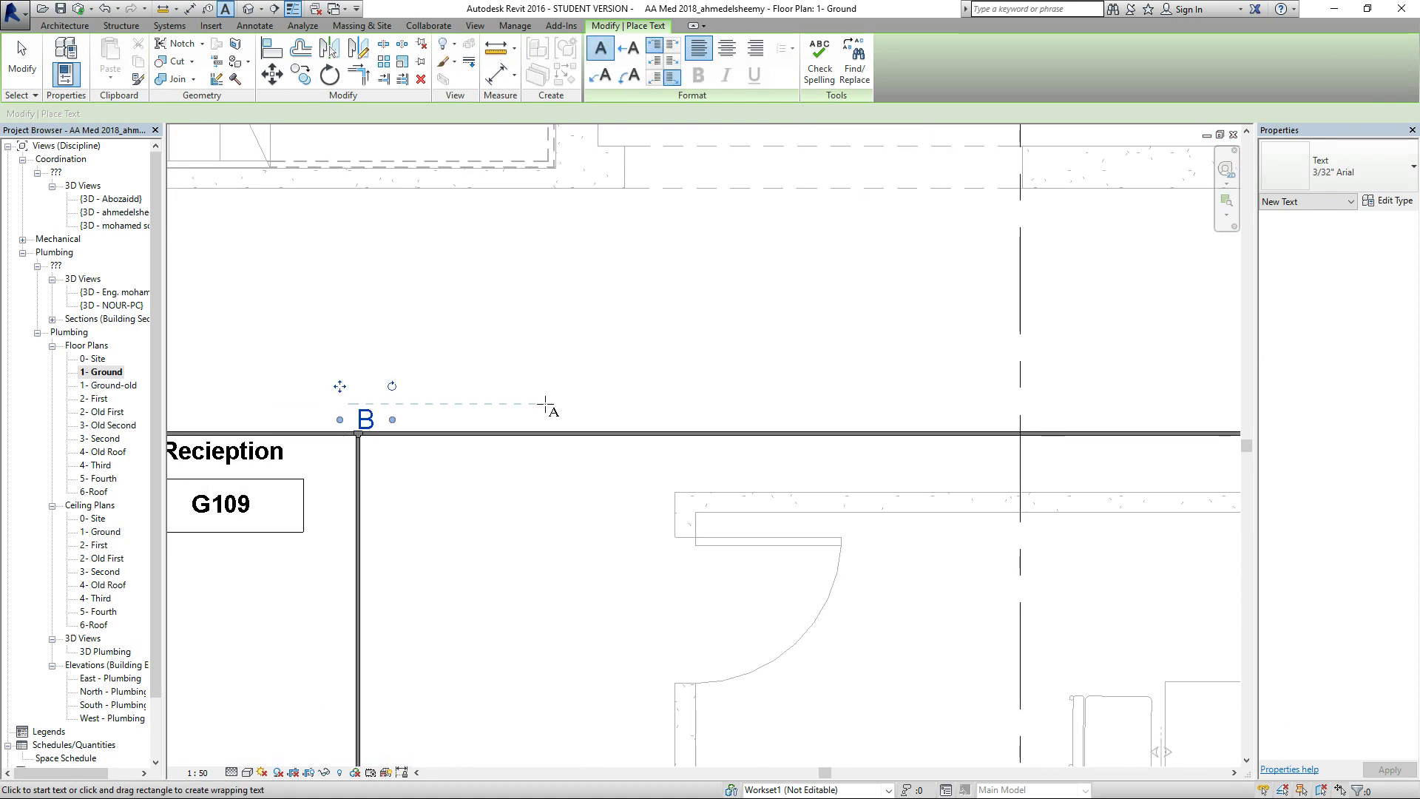
pyautogui.press('Escape')
# Move the "B" note slightly upward, clear of the horizontal pipe, and review its text type properties.
pyautogui.click(367, 419)
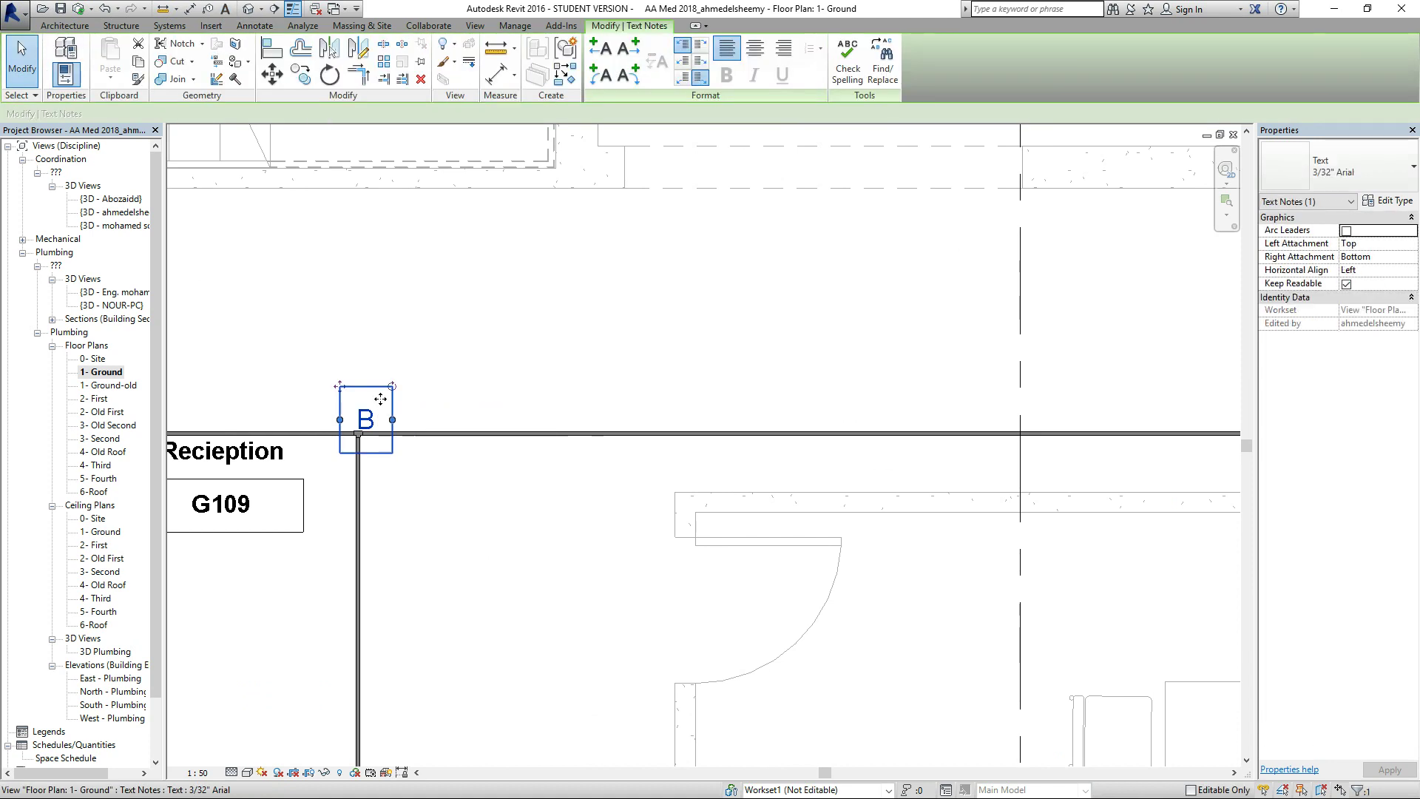
pyautogui.moveTo(381, 396); pyautogui.dragTo(381, 370)
pyautogui.click(1369, 202)
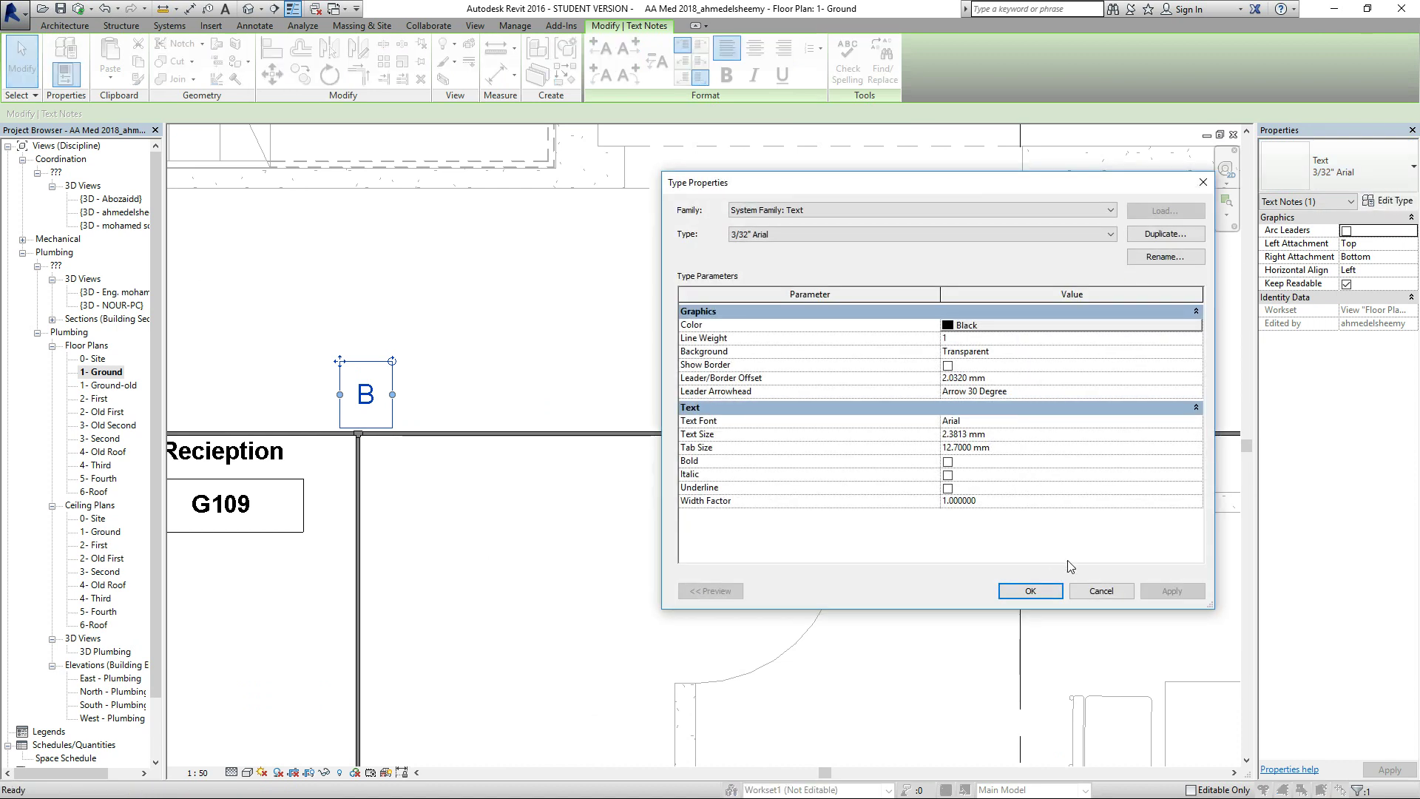
pyautogui.click(1101, 590)
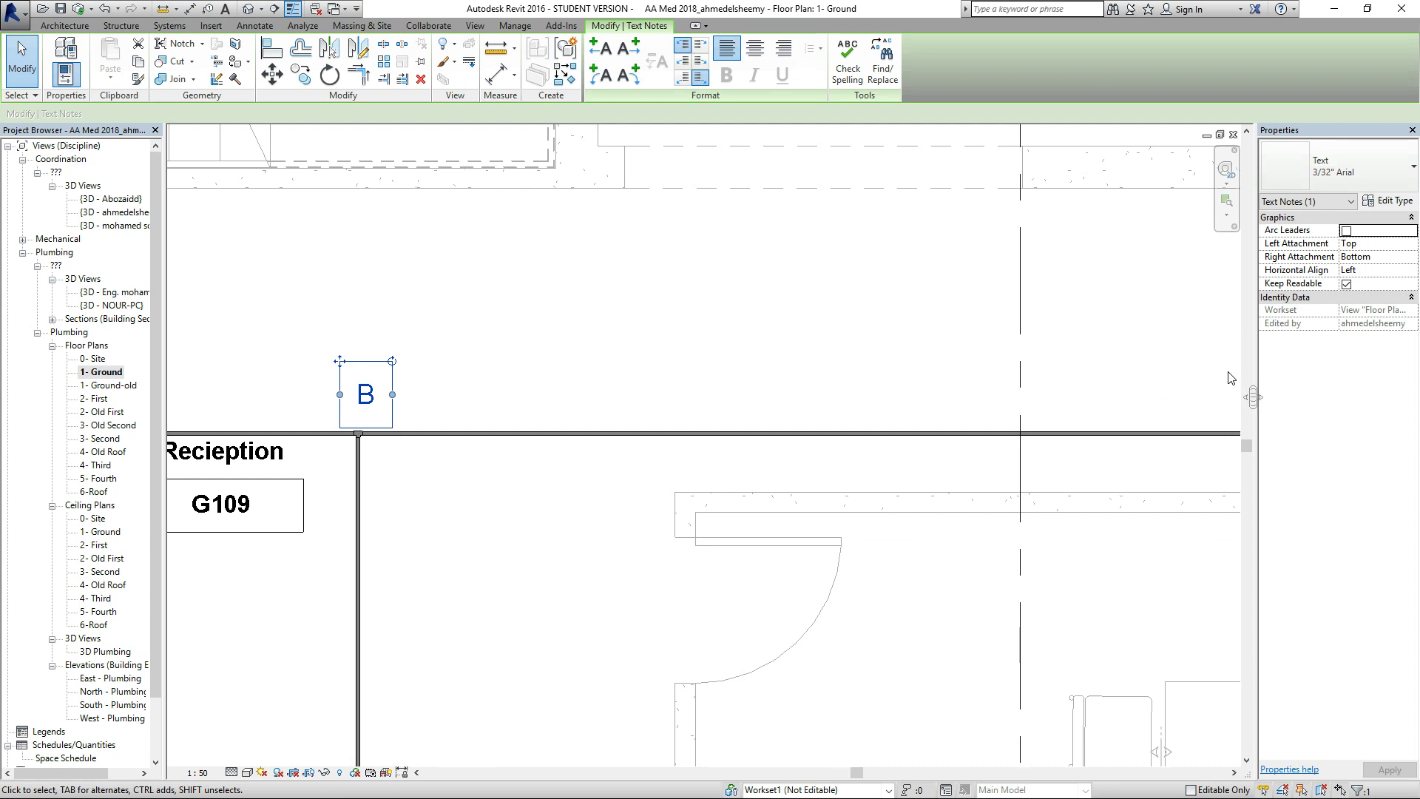
# Follow the ground-floor pipe from the "B" junction at Reception G109 to the branch between Dialysis Lobby G17 and Dialysis Waiting G149.
pyautogui.hscroll(5, 1227, 377)
pyautogui.hscroll(-6, 1231, 382)
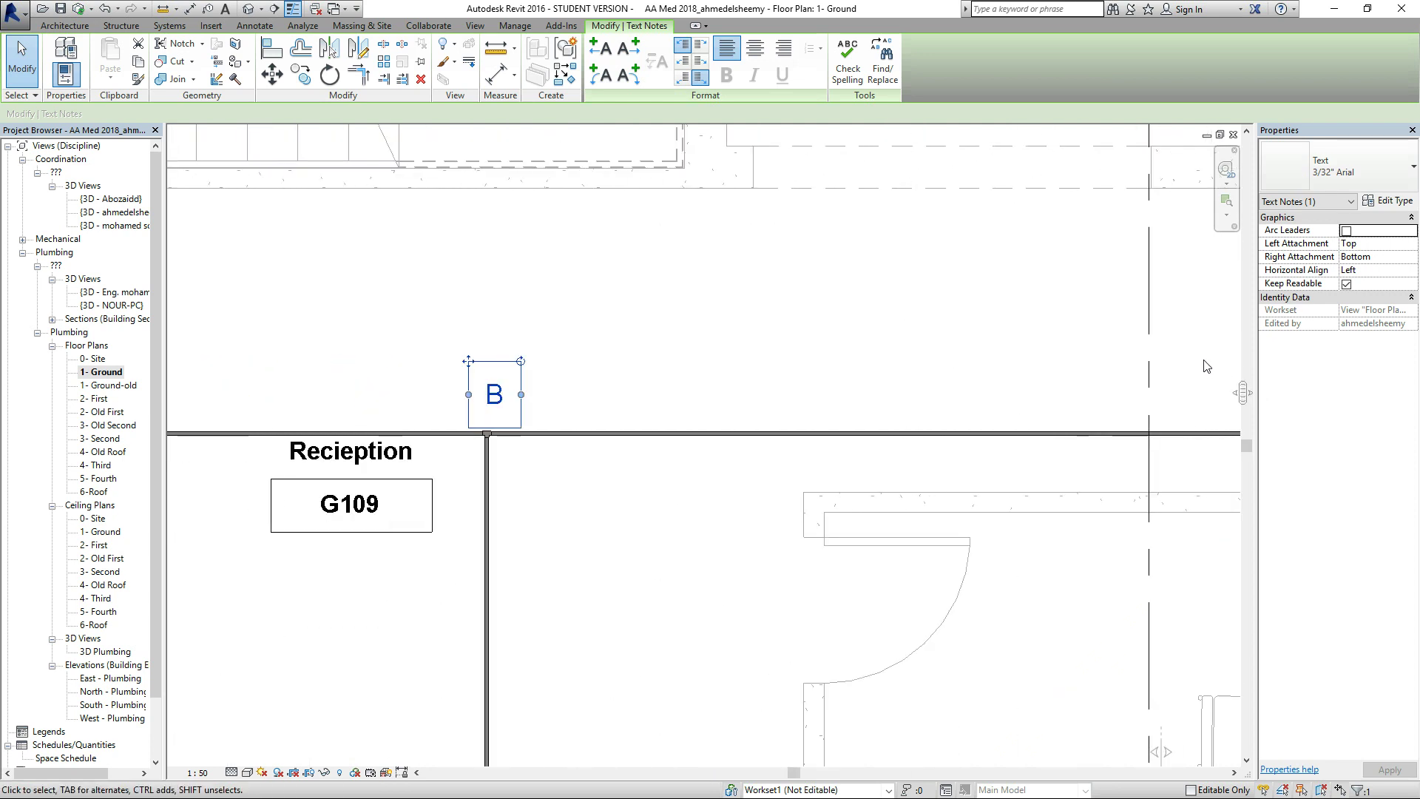
pyautogui.click(30, 70)
pyautogui.scroll(-5, 991, 386)
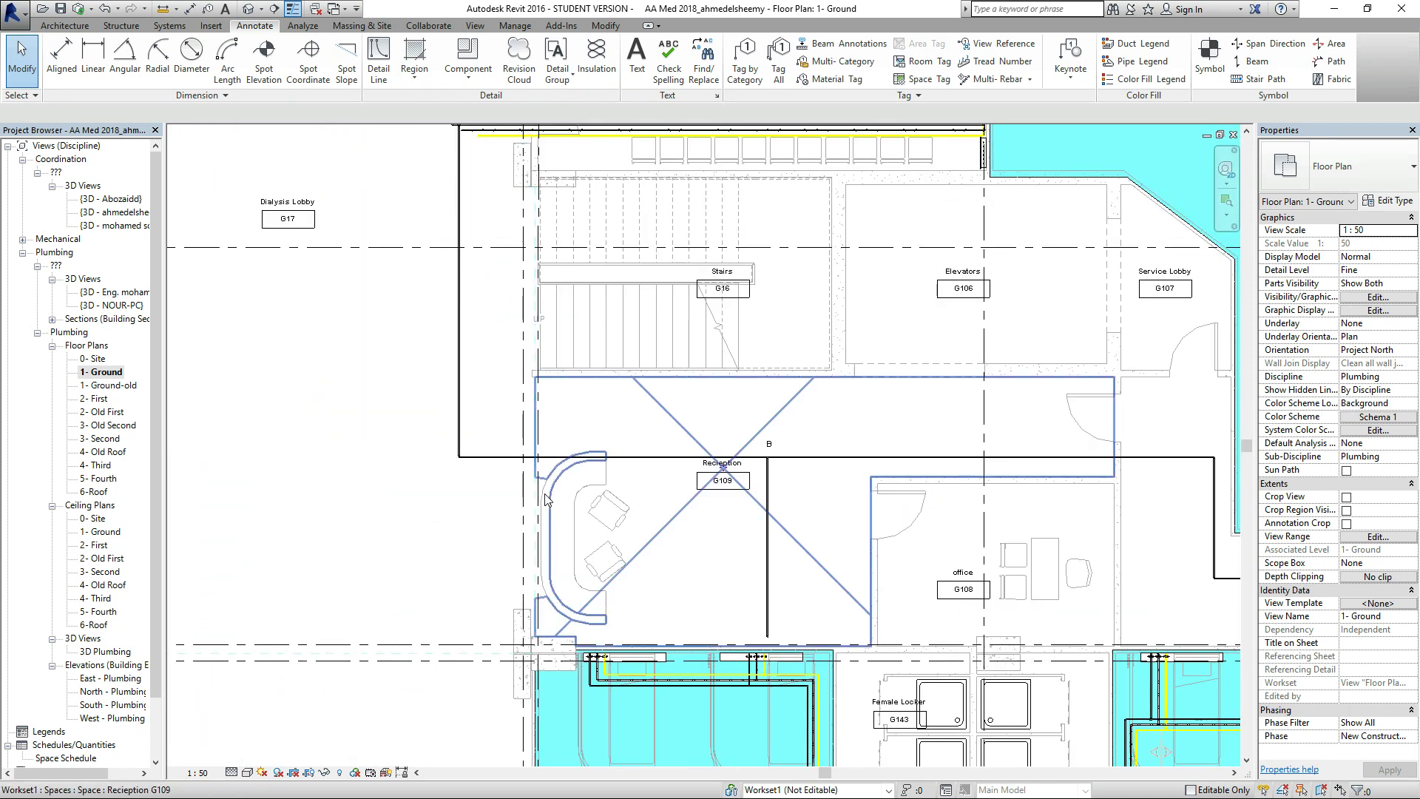
pyautogui.scroll(-2, 614, 502)
pyautogui.scroll(5, 482, 229)
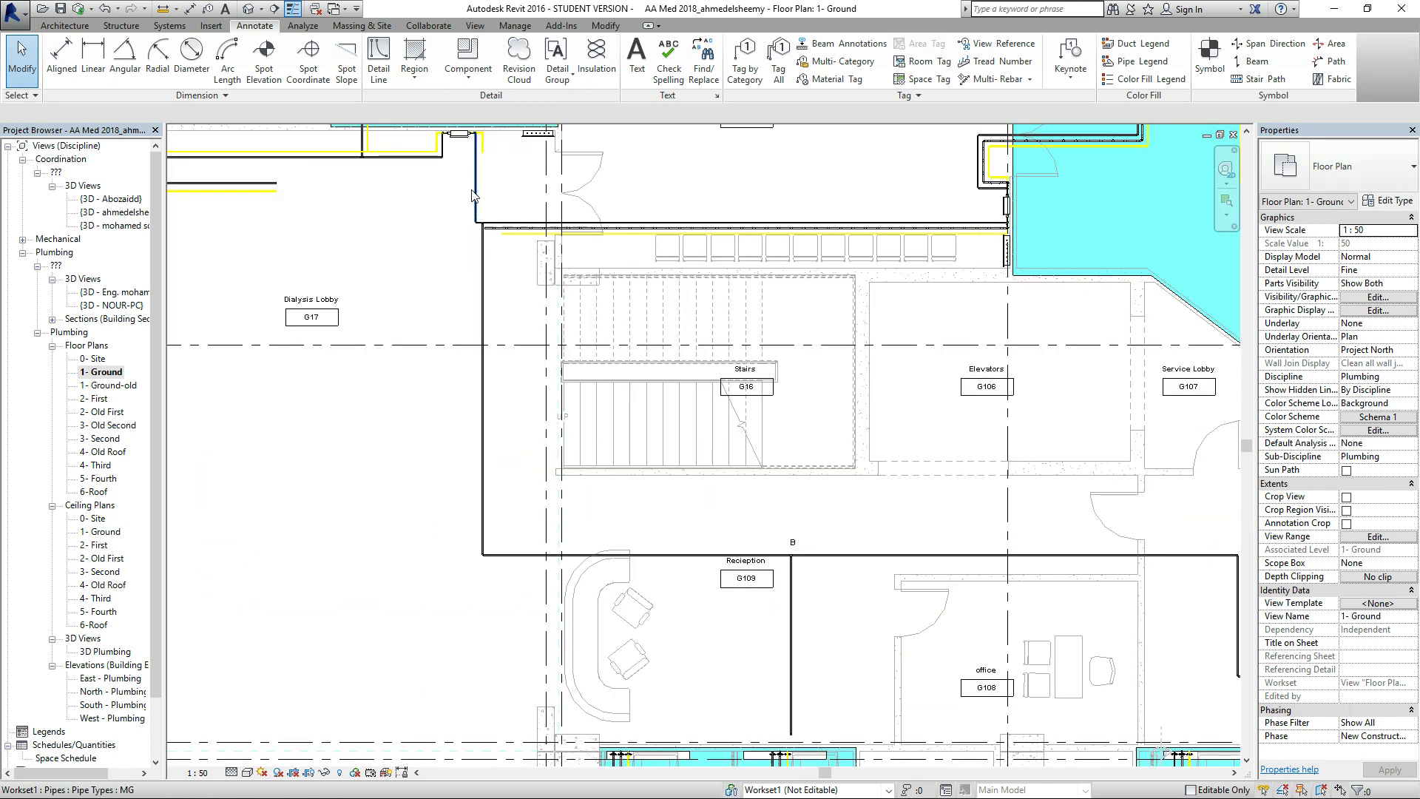
pyautogui.scroll(-5, 491, 257)
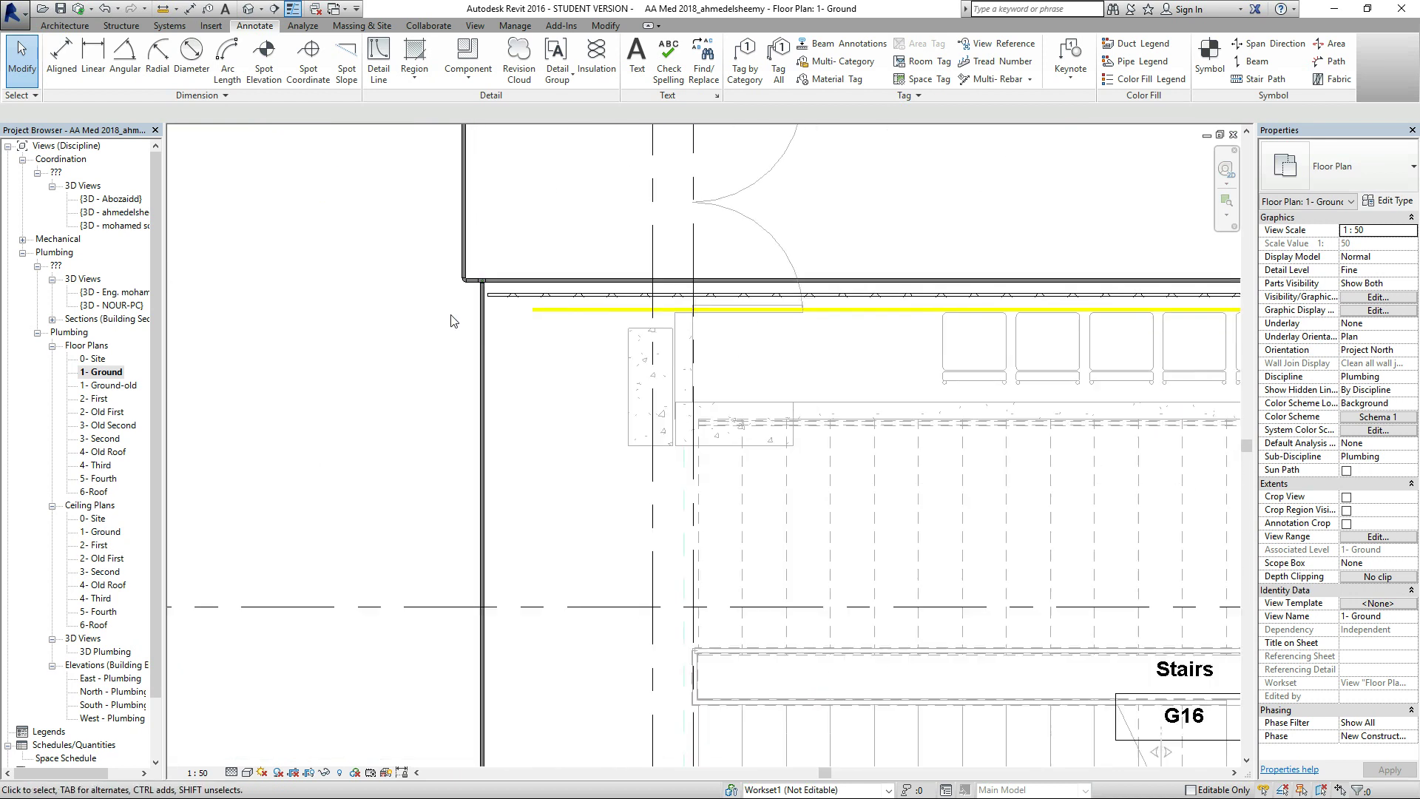
pyautogui.scroll(-1, 456, 320)
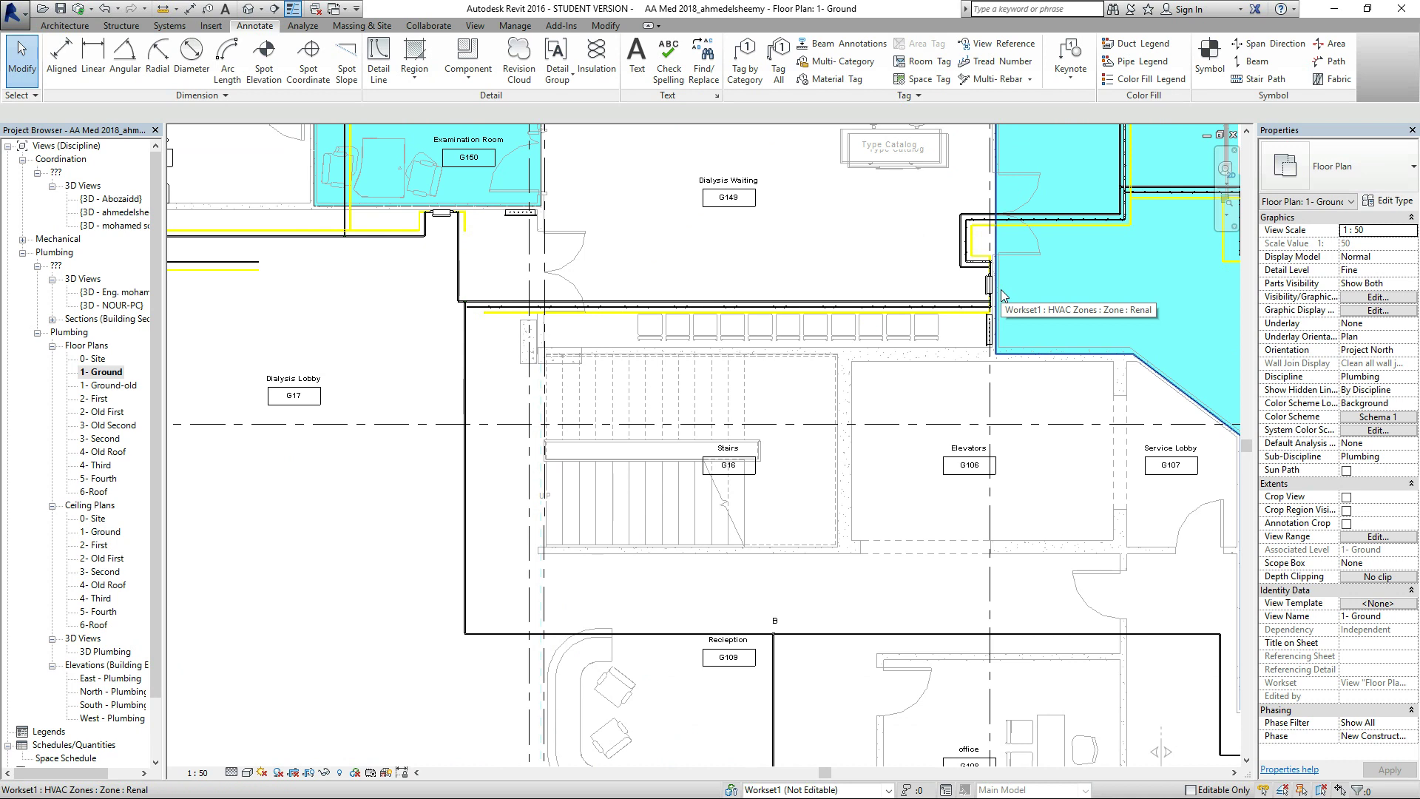
pyautogui.scroll(3, 475, 294)
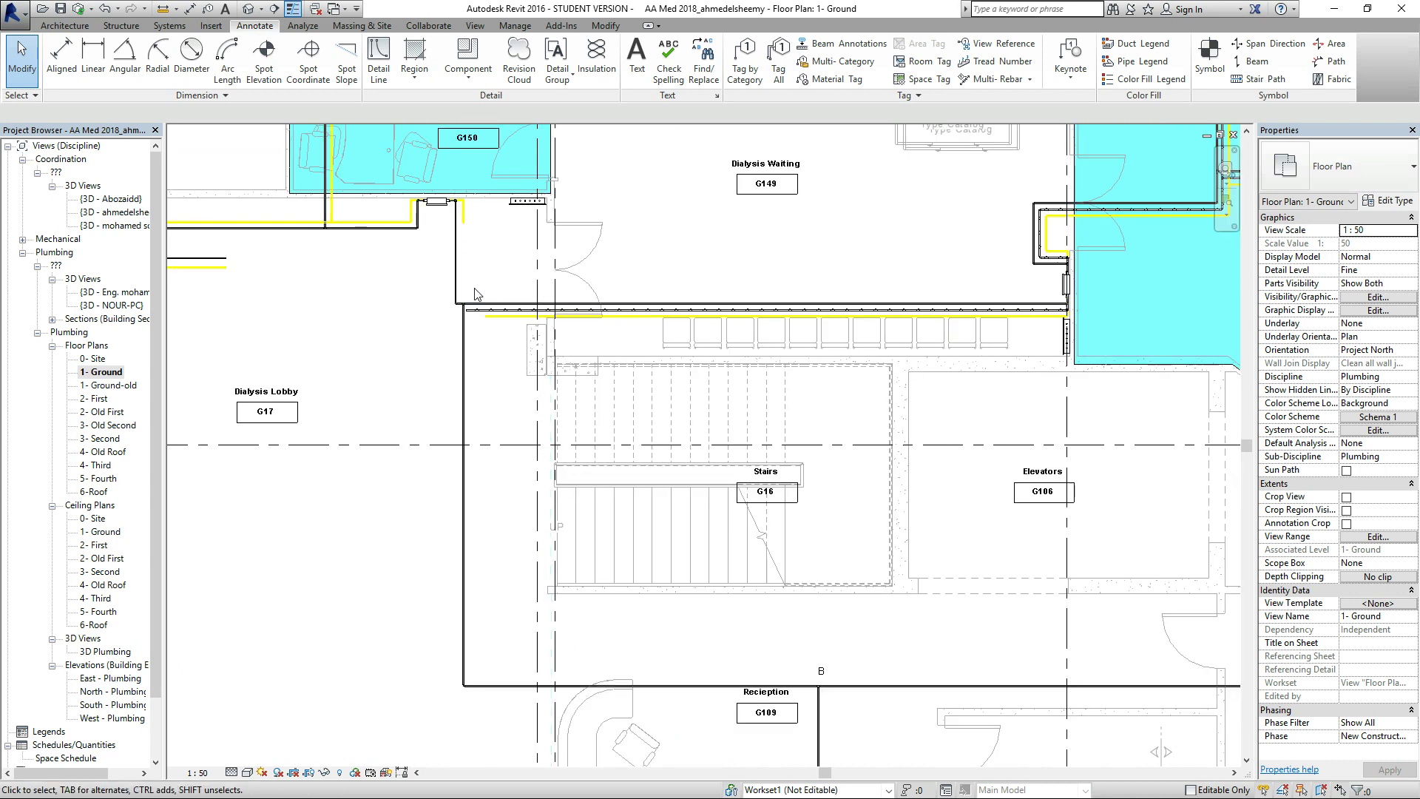
# Place a text note "C" at the pipe junction between Dialysis Lobby G17 and Stairs G16, and move it slightly upward clear of the horizontal pipe.
pyautogui.scroll(2, 475, 294)
pyautogui.click(637, 59)
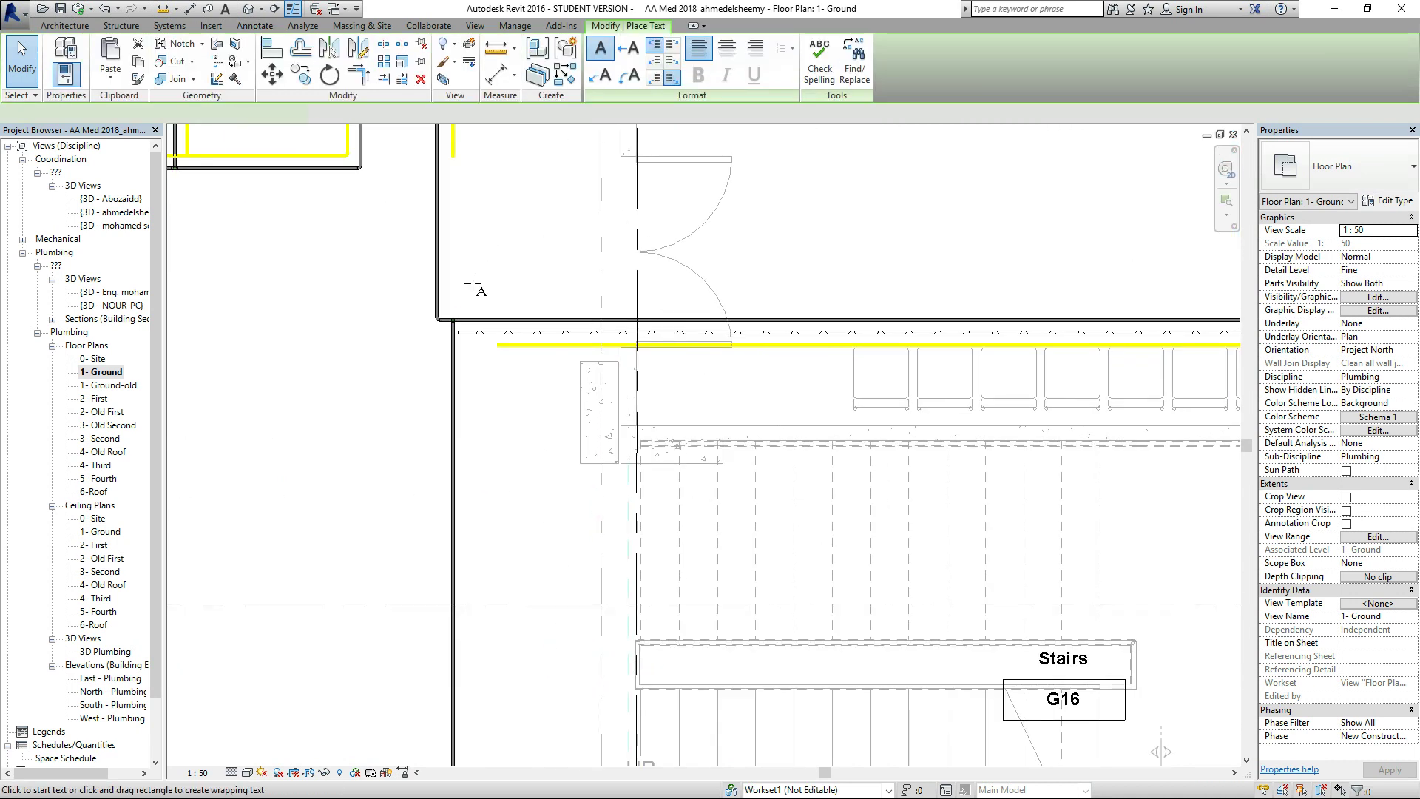
pyautogui.scroll(2, 454, 302)
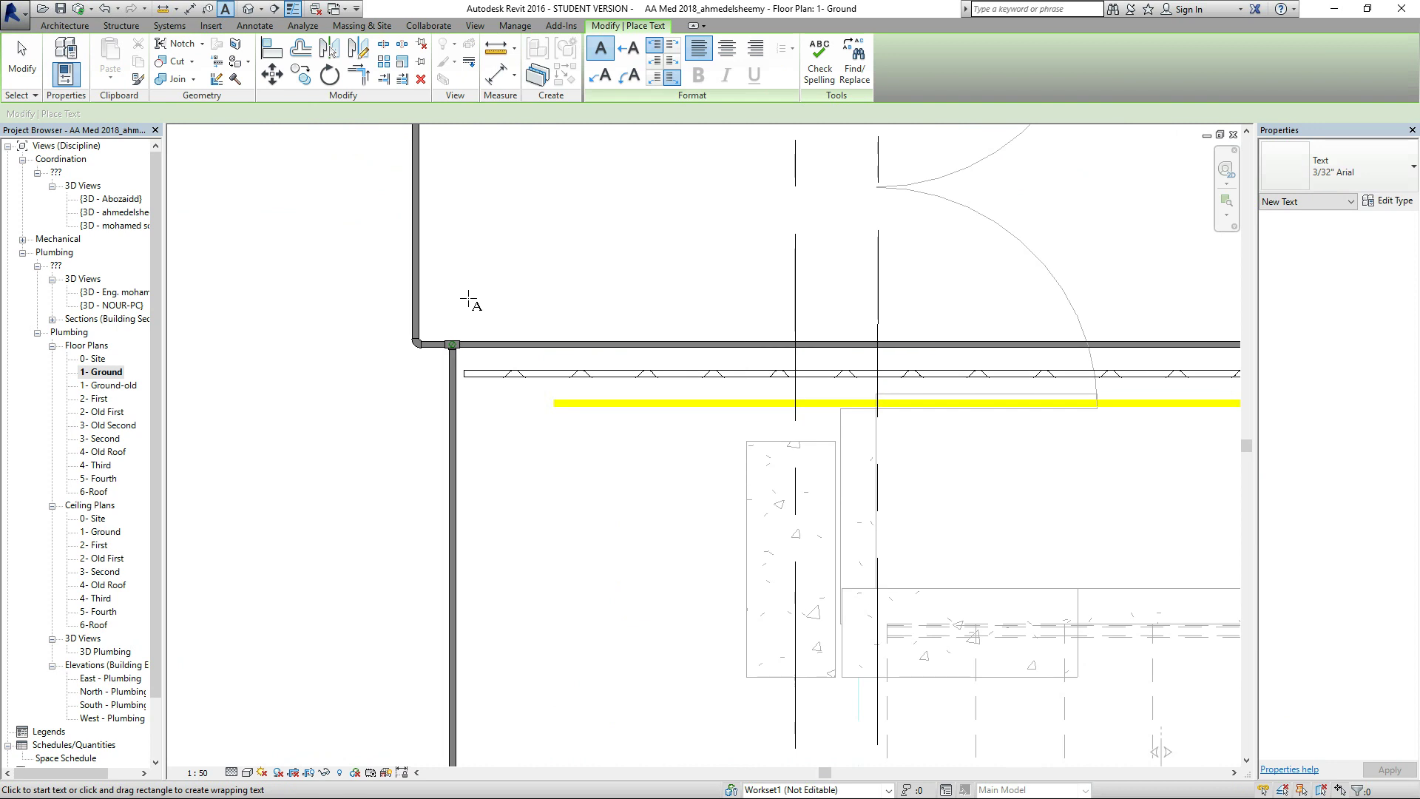
pyautogui.click(468, 298)
pyautogui.write('C')
pyautogui.hotkey('ctrl', 'a')
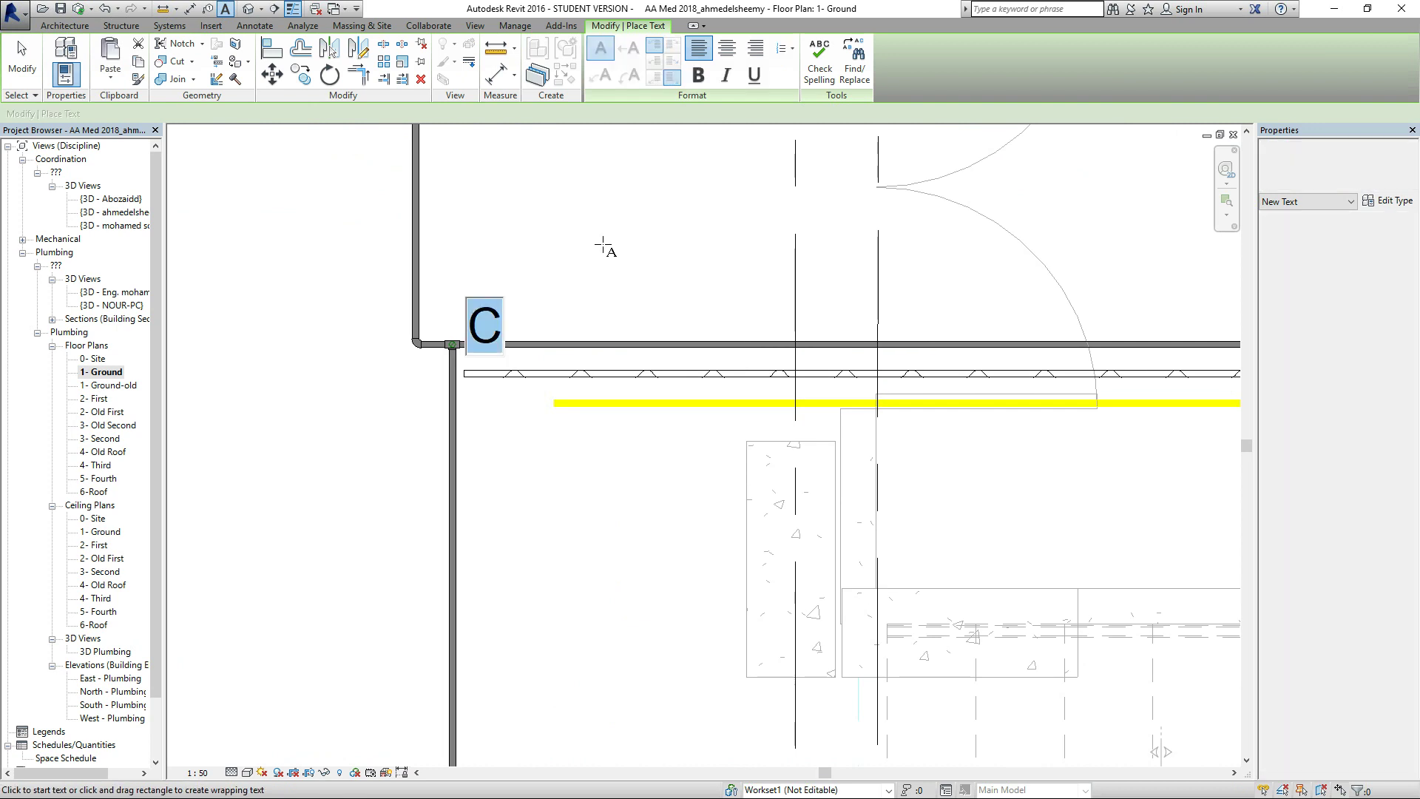
pyautogui.click(603, 252)
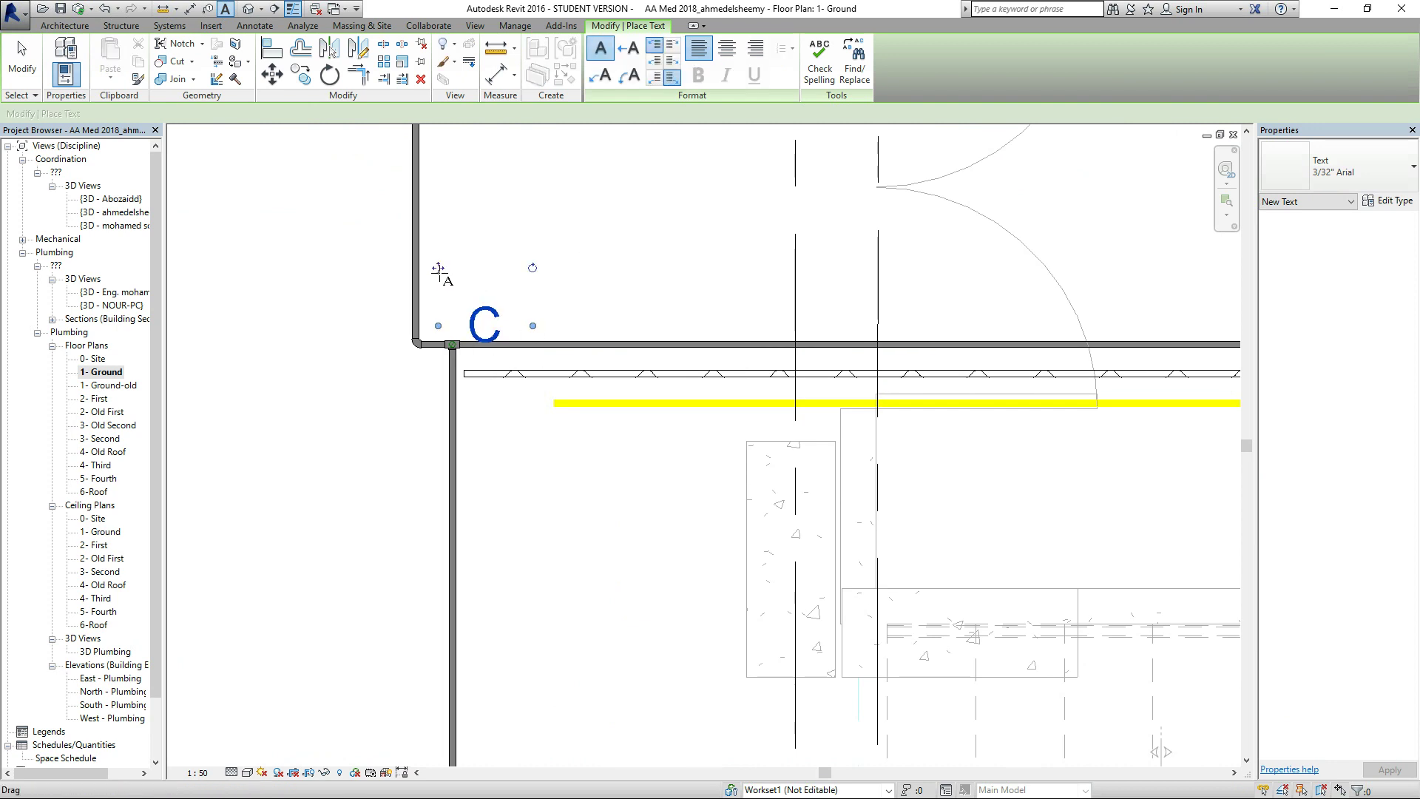
pyautogui.moveTo(440, 267); pyautogui.dragTo(444, 246)
pyautogui.scroll(-5, 716, 423)
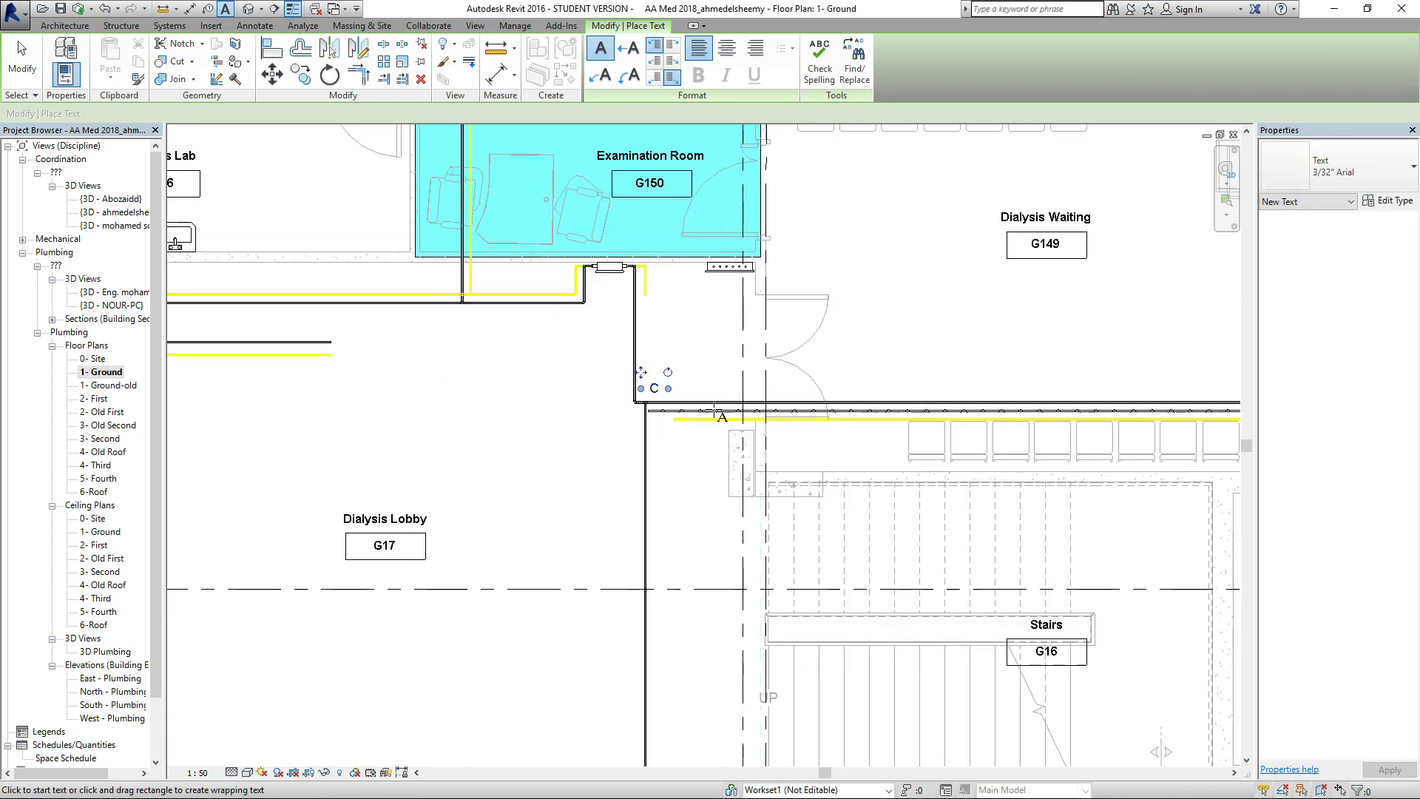
pyautogui.scroll(3, 660, 466)
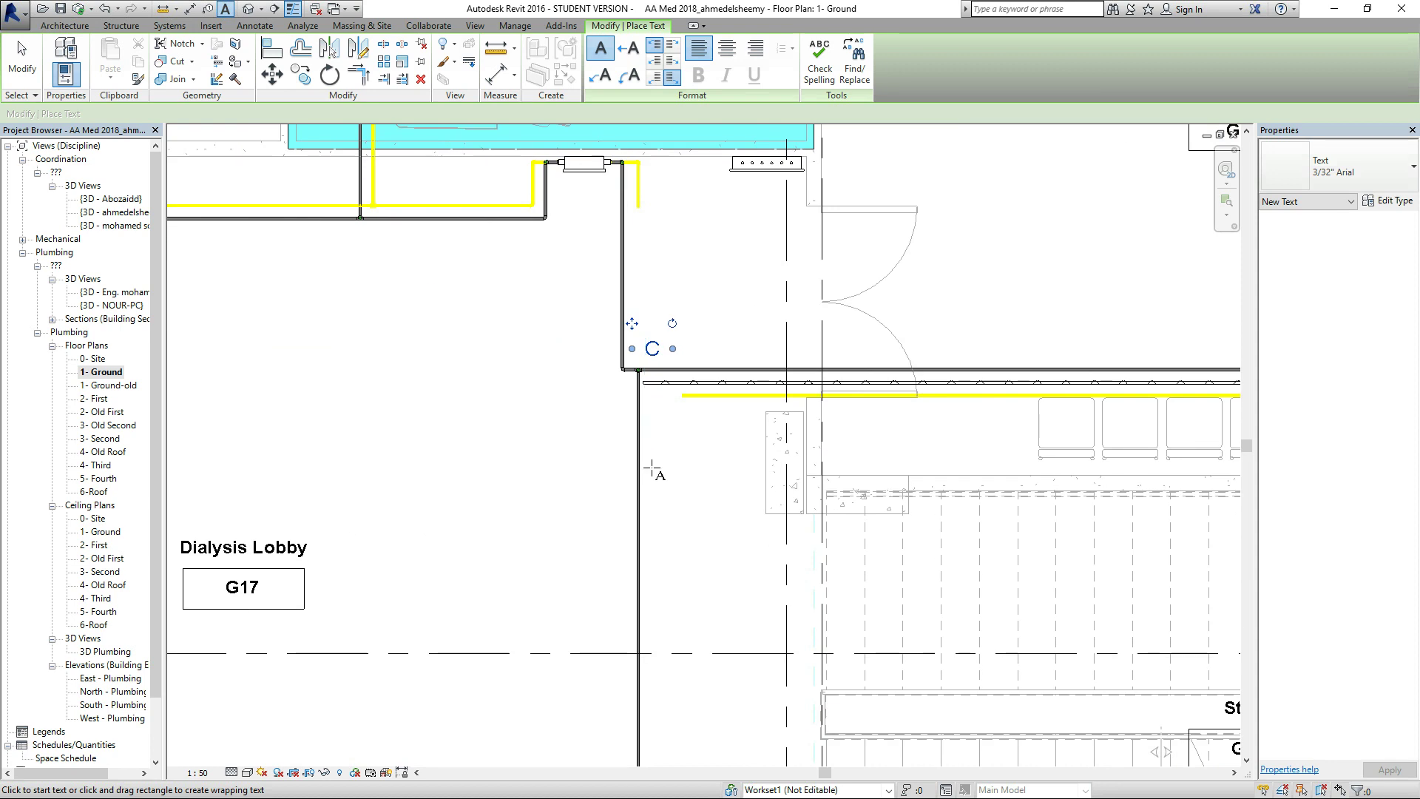
pyautogui.scroll(-2, 606, 445)
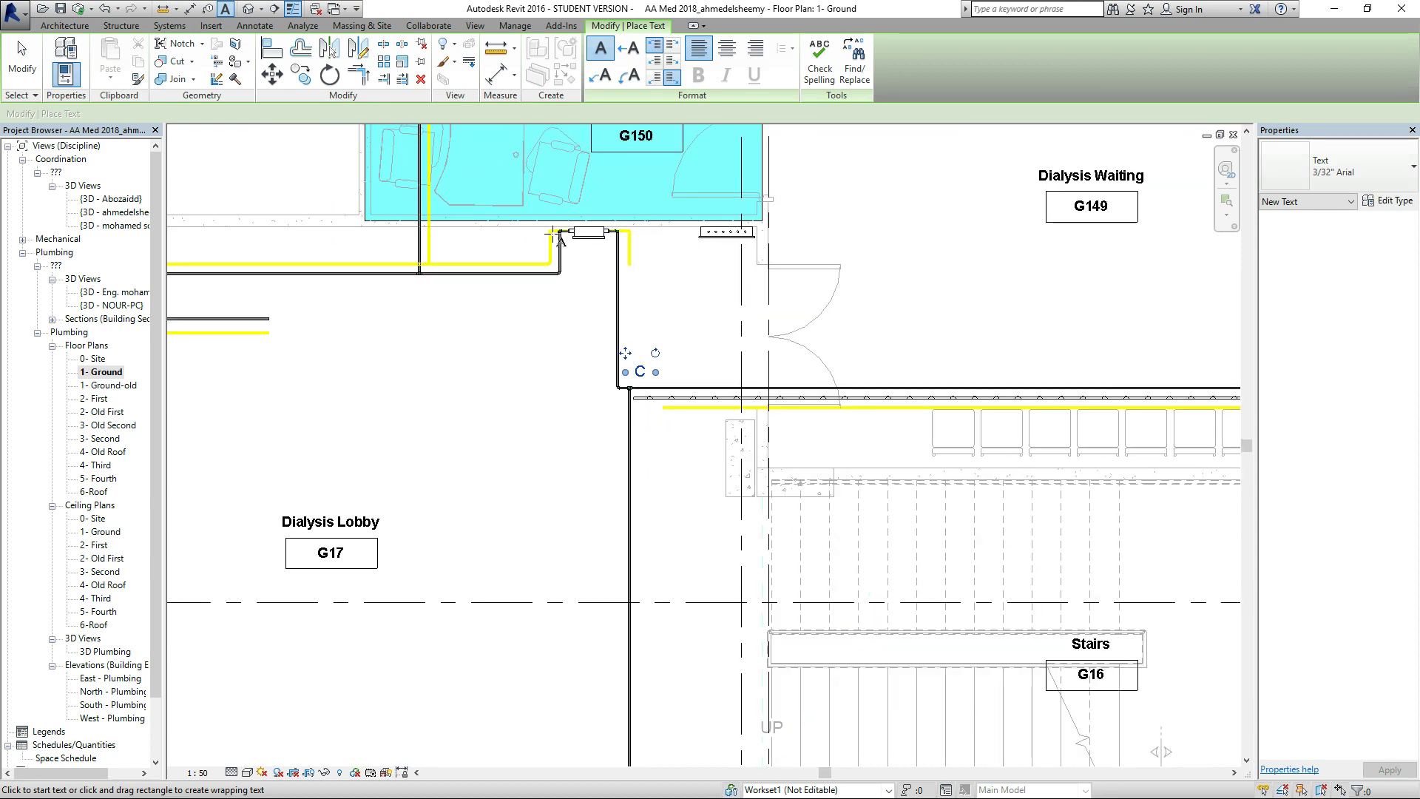
# Trace the pipe route from the "C" junction past Examination Room G150 to its far end in Examination Room G37.
pyautogui.scroll(-3, 777, 307)
pyautogui.scroll(-2, 658, 385)
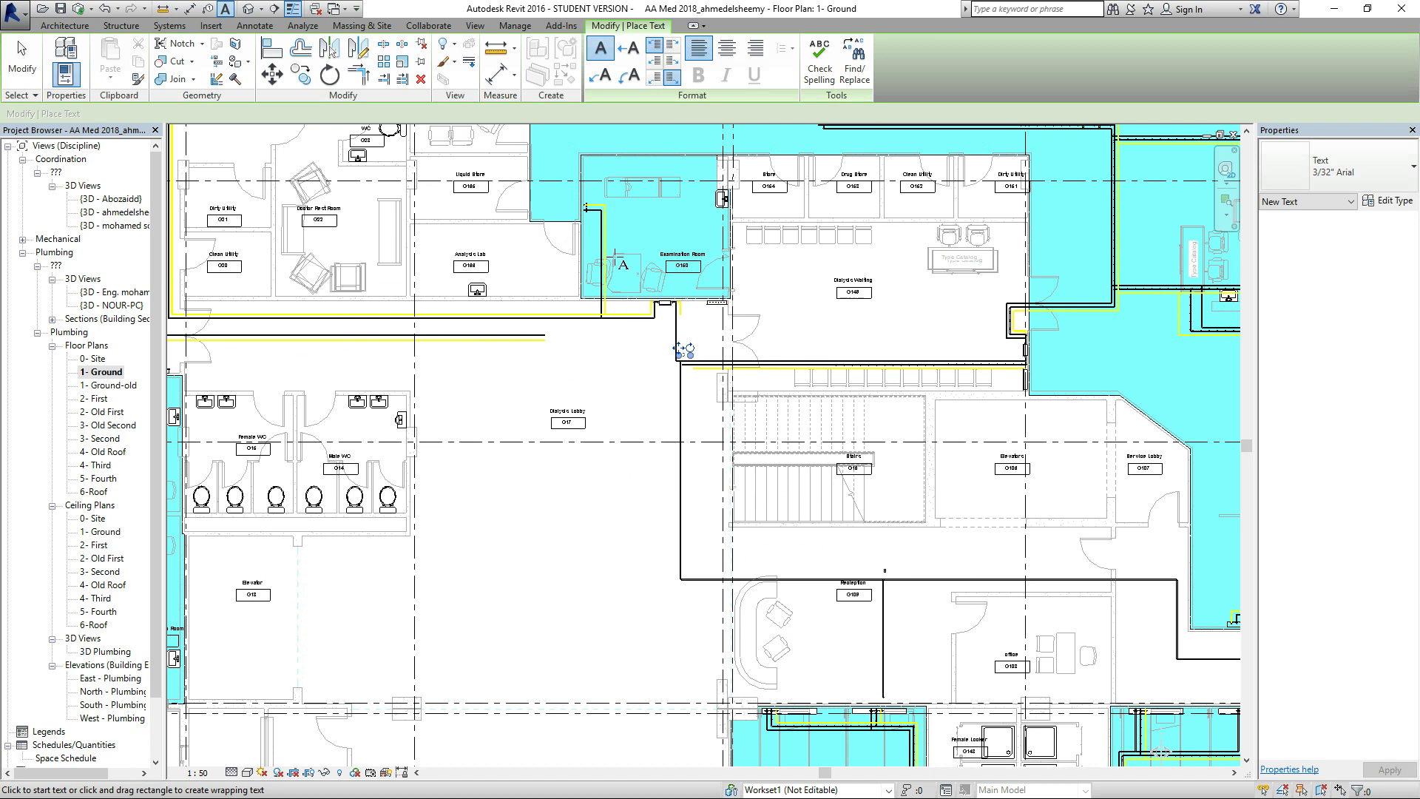
pyautogui.scroll(-2, 680, 340)
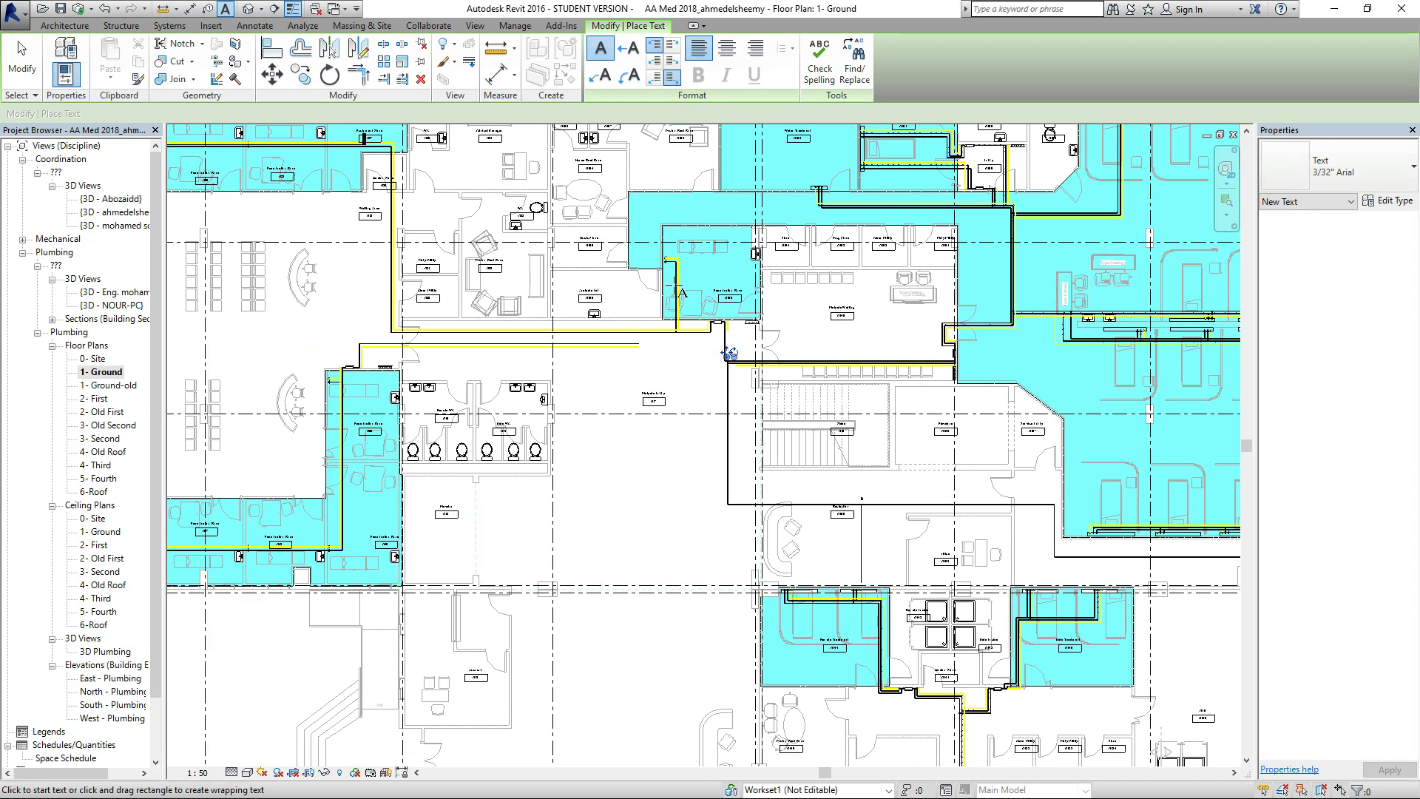
pyautogui.scroll(-2, 835, 384)
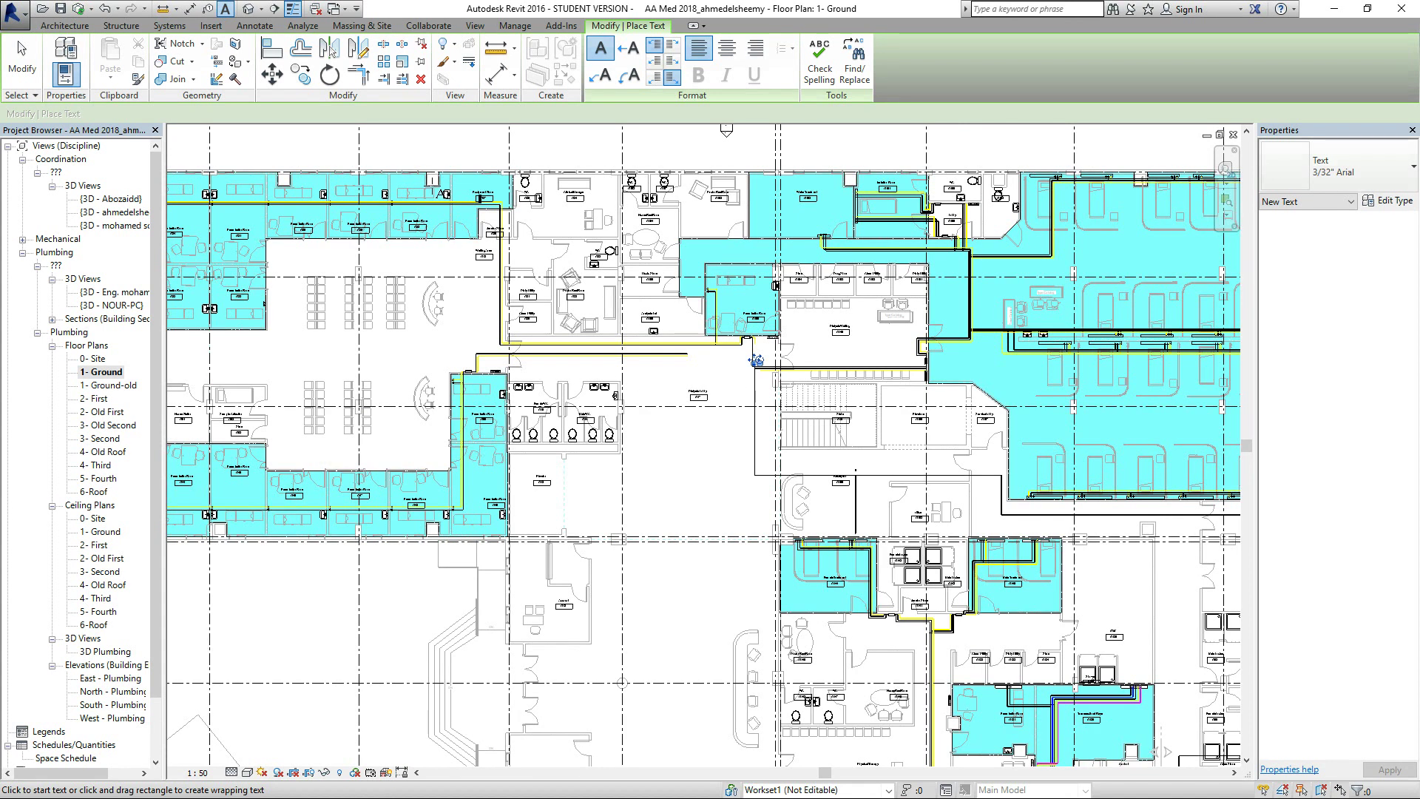
pyautogui.scroll(-1, 755, 359)
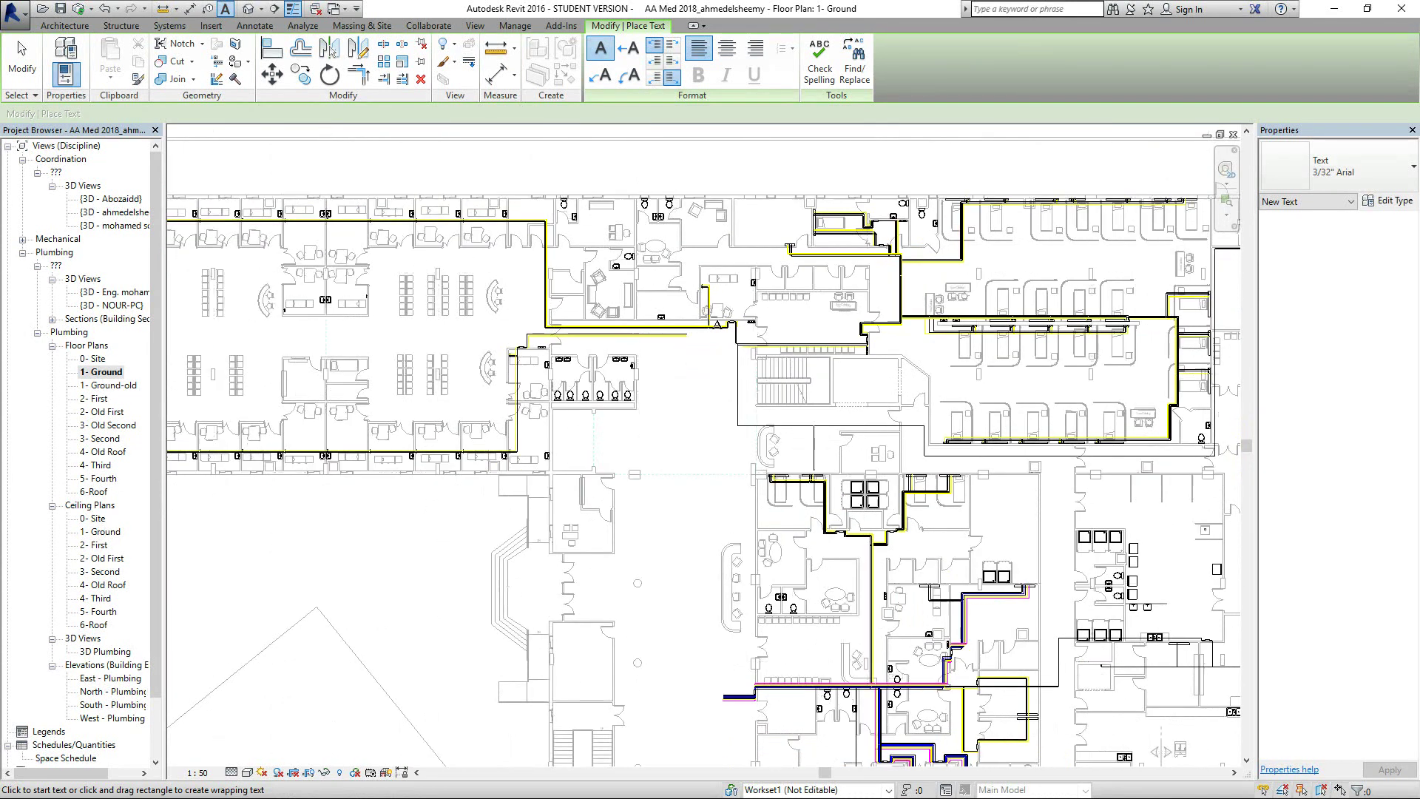
pyautogui.scroll(2, 199, 252)
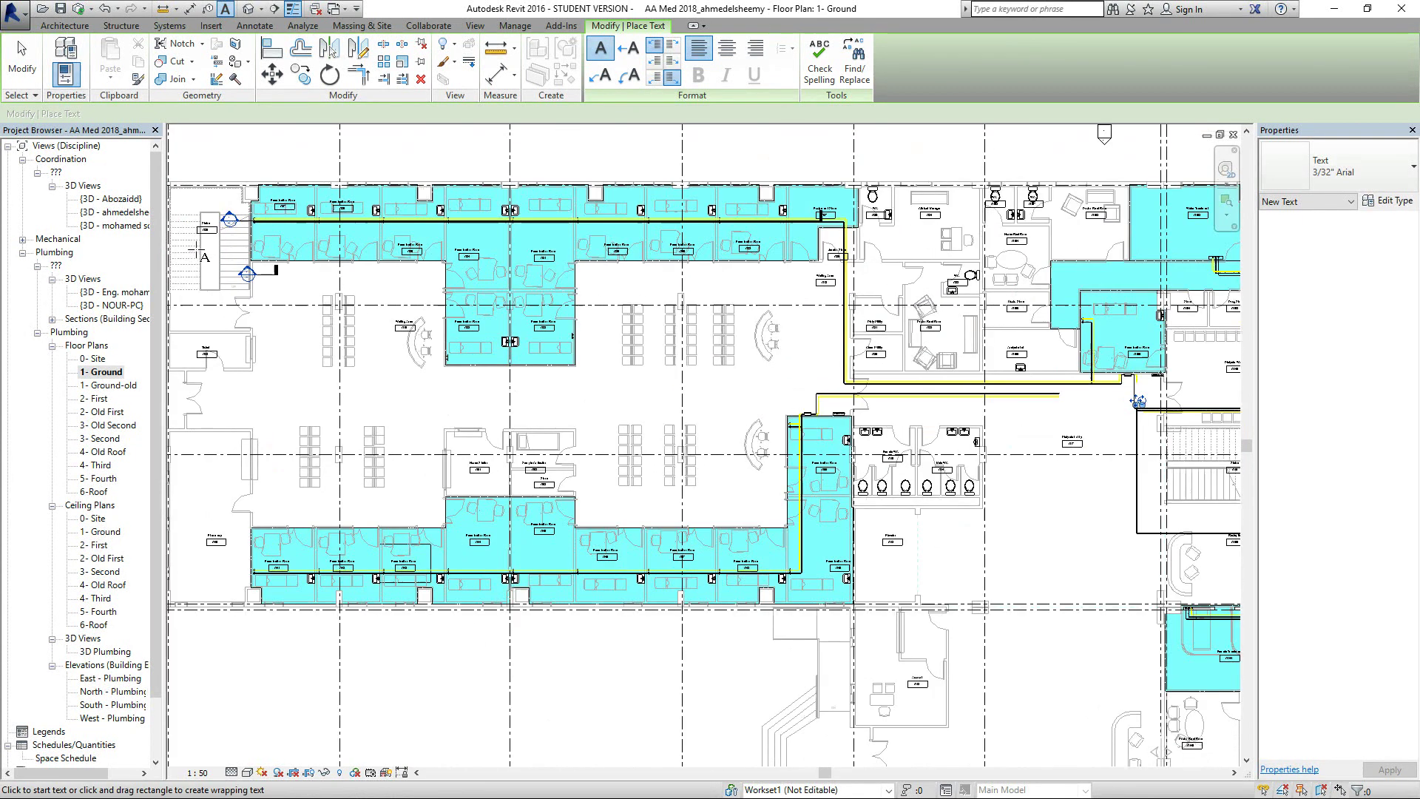
pyautogui.scroll(3, 198, 250)
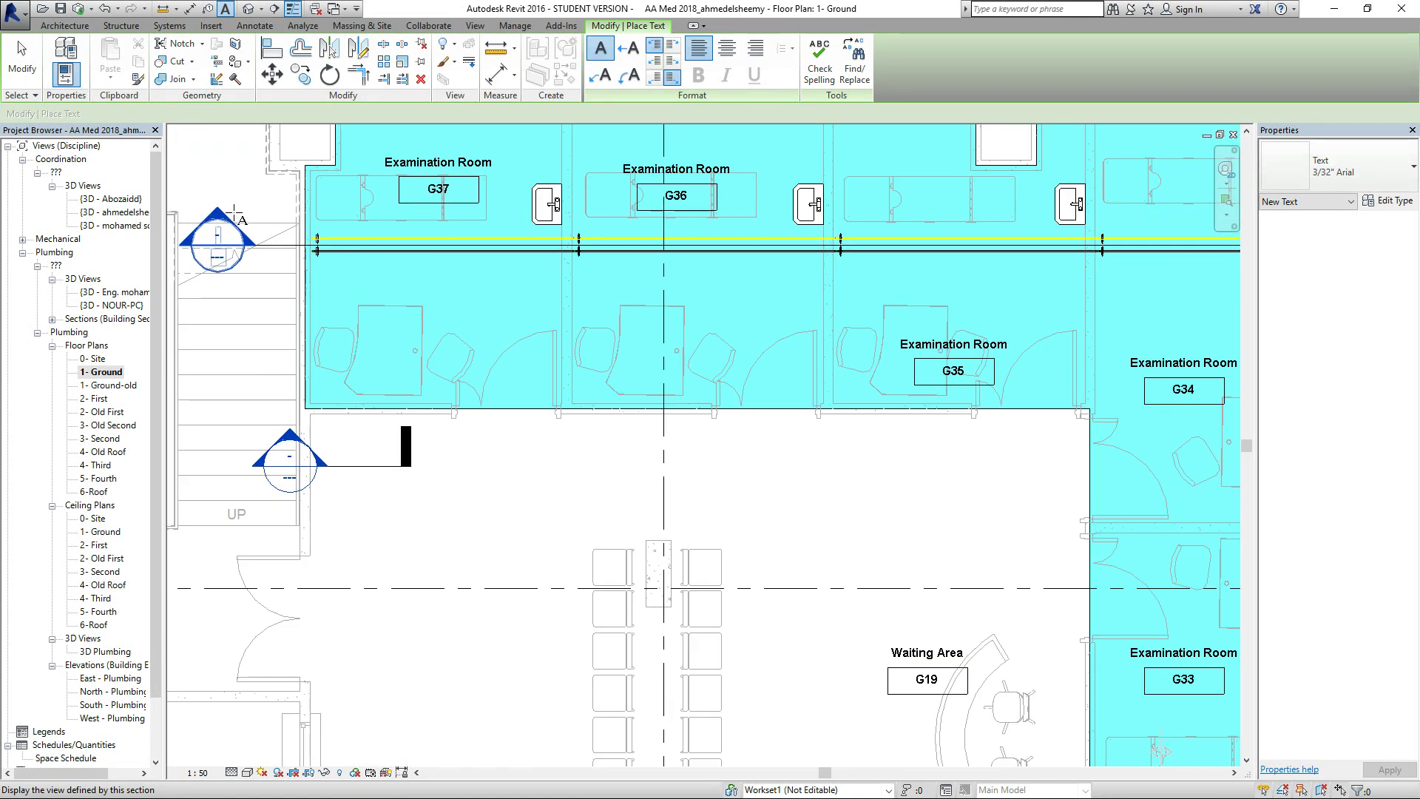
pyautogui.scroll(1, 311, 269)
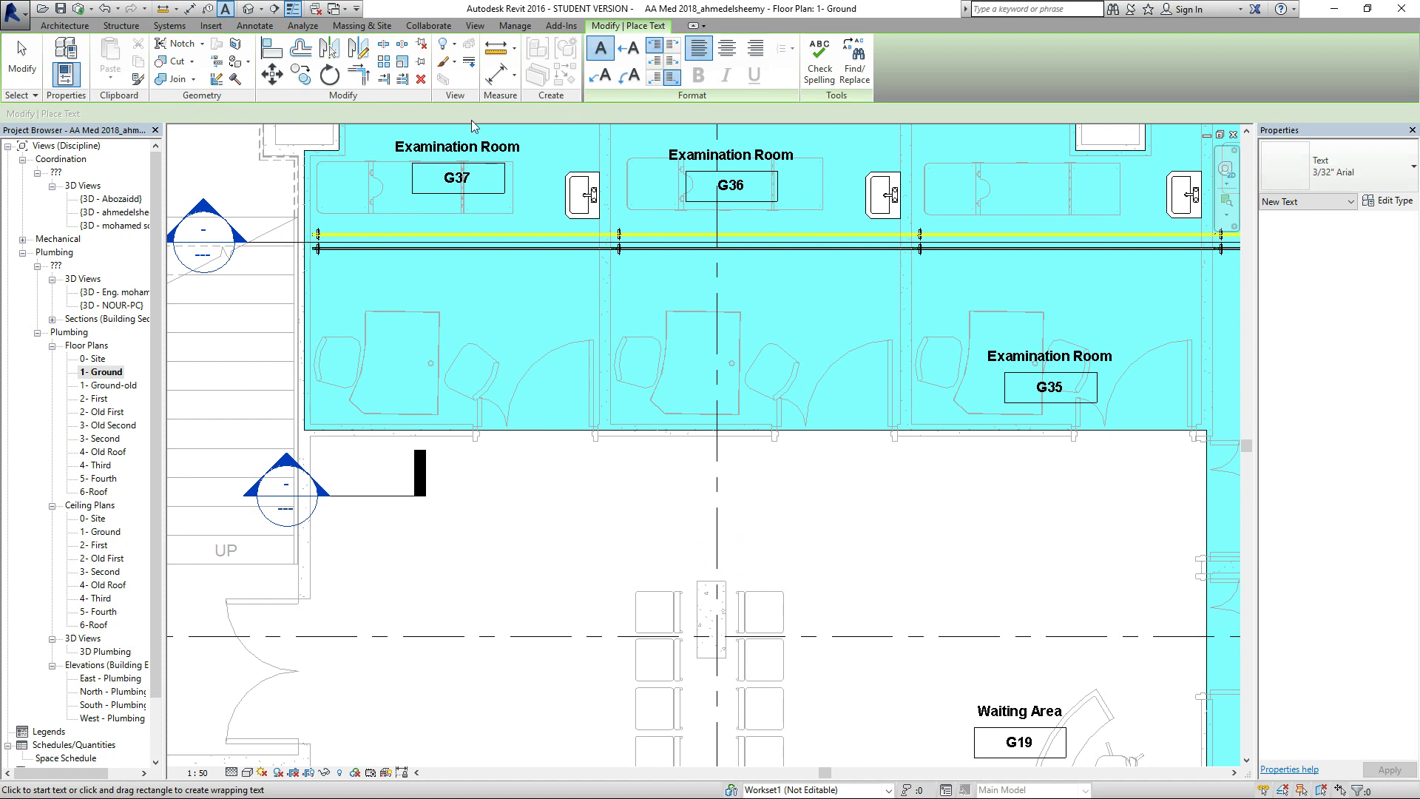
# Place a text note "D" in the 3/32" Arial type just below the end of the pipe in Examination Room G37.
pyautogui.click(22, 66)
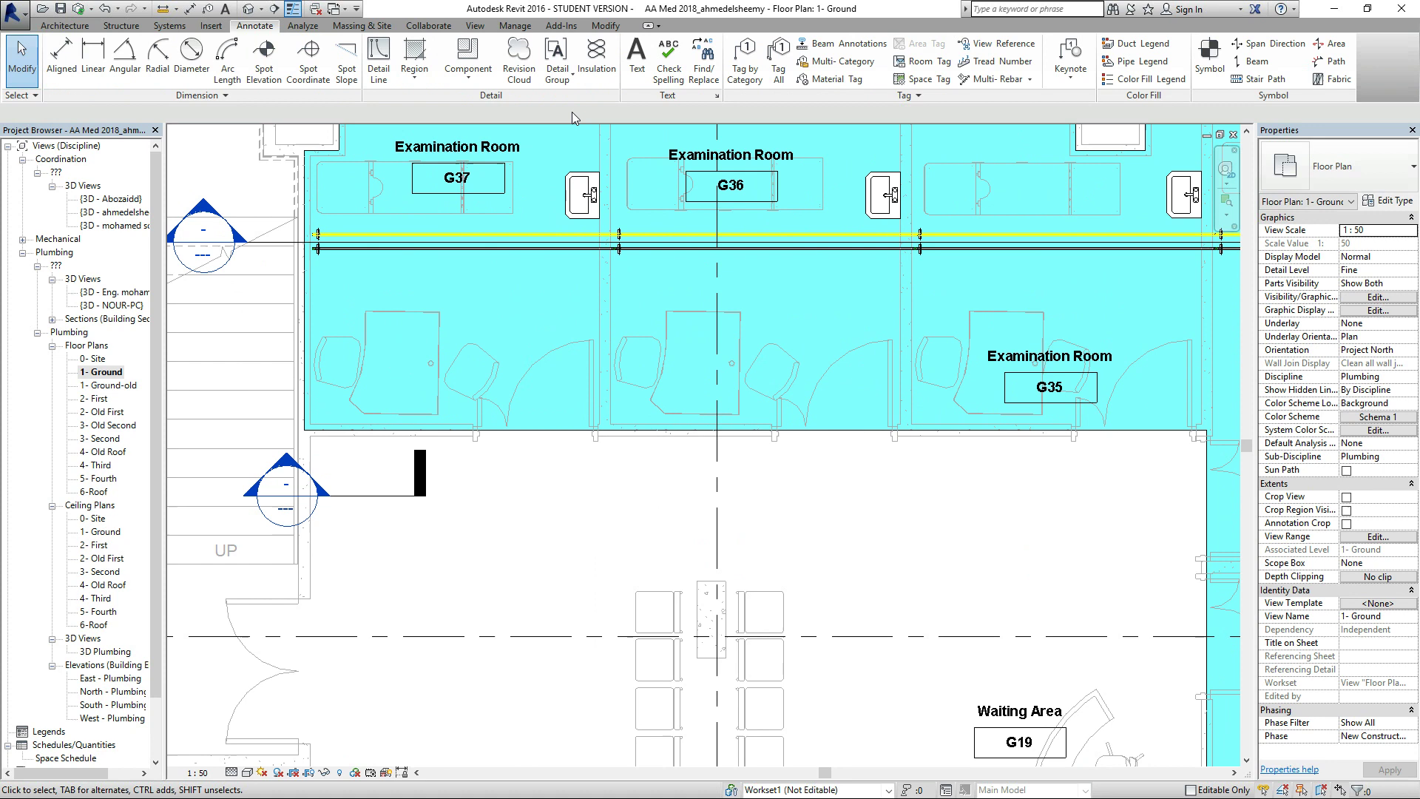
pyautogui.click(637, 67)
pyautogui.scroll(5, 318, 255)
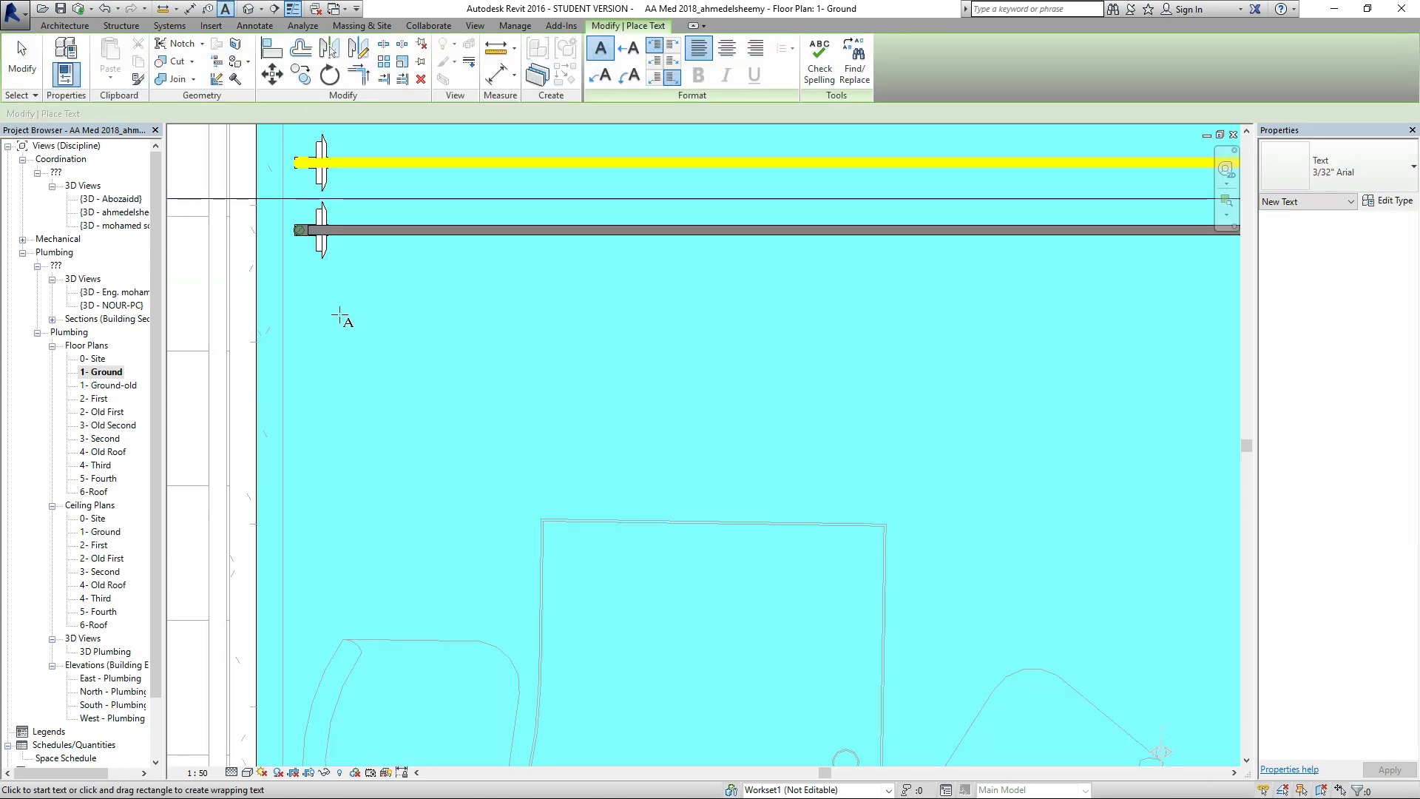
pyautogui.click(338, 307)
pyautogui.write('D')
pyautogui.click(466, 371)
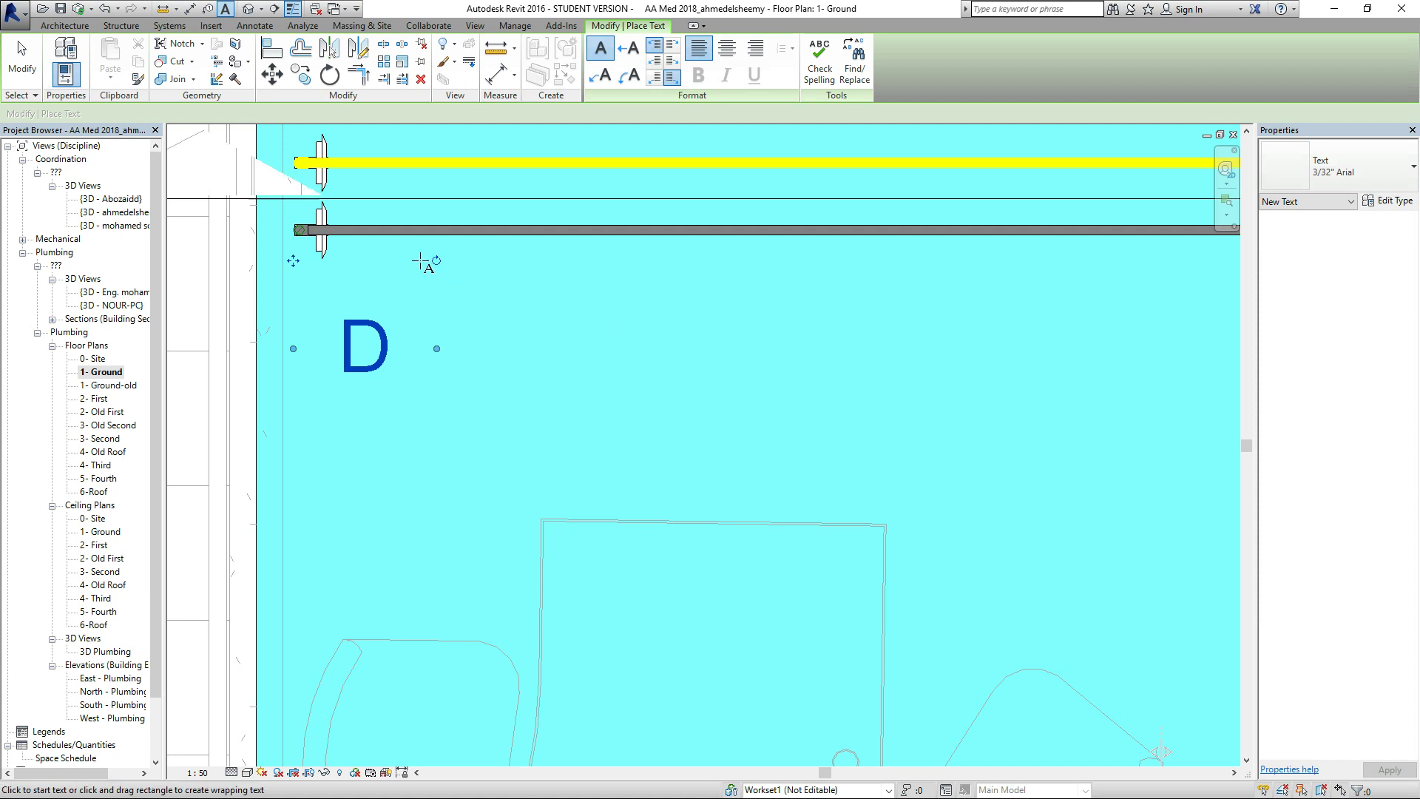
pyautogui.scroll(-5, 425, 262)
pyautogui.scroll(2, 414, 281)
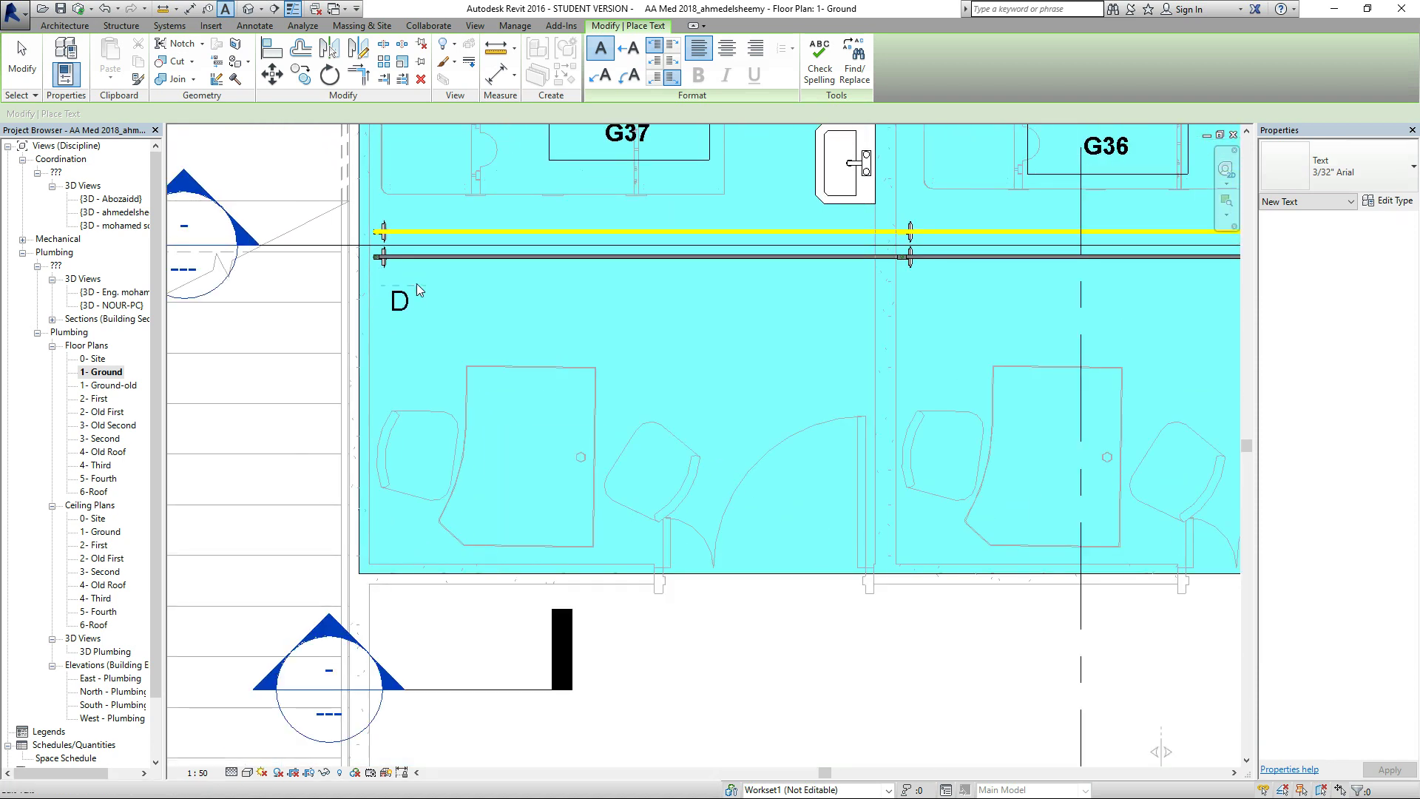
pyautogui.press('Escape')
pyautogui.press('Escape')
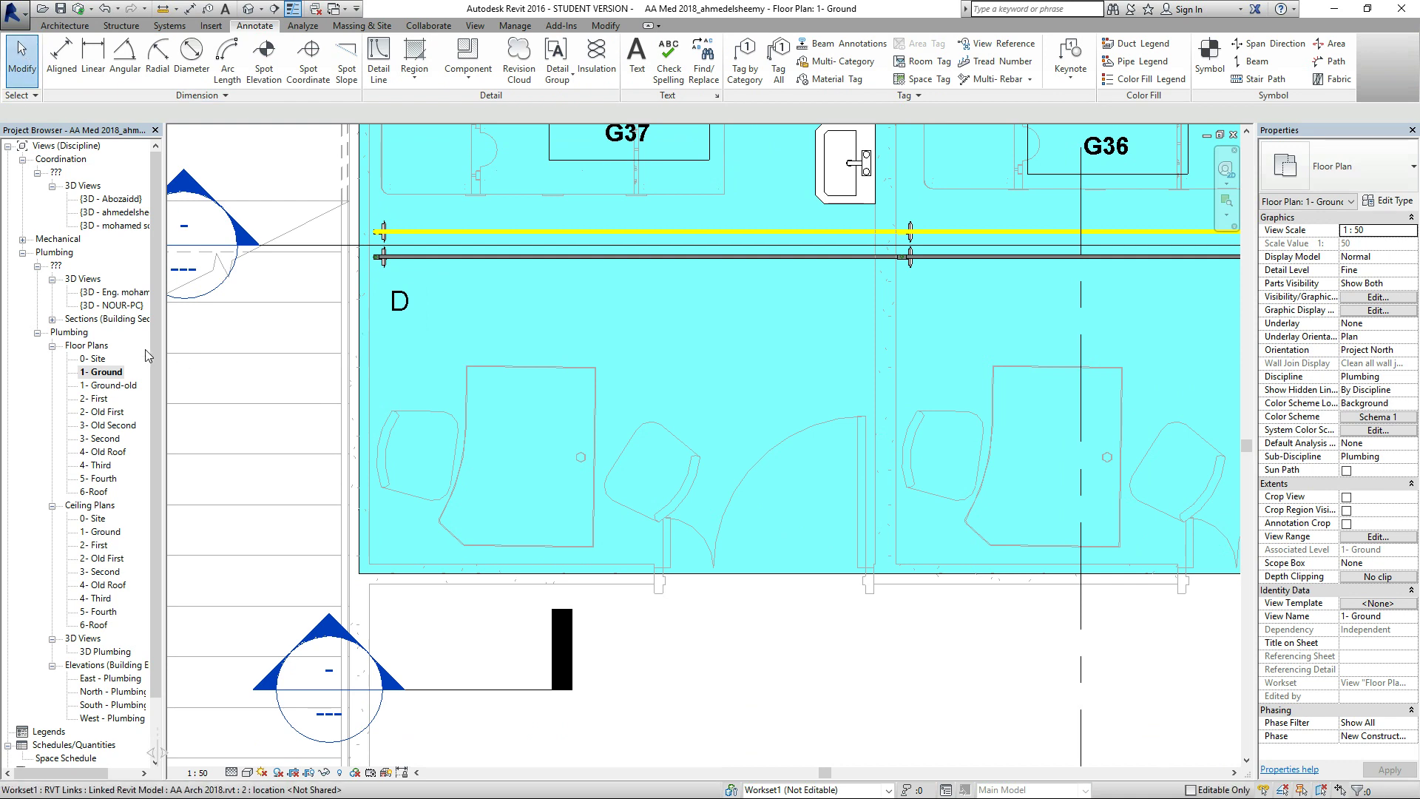
# Open the Space Schedule and examine its columns and first rows of spaces.
pyautogui.moveTo(158, 324); pyautogui.dragTo(163, 439)
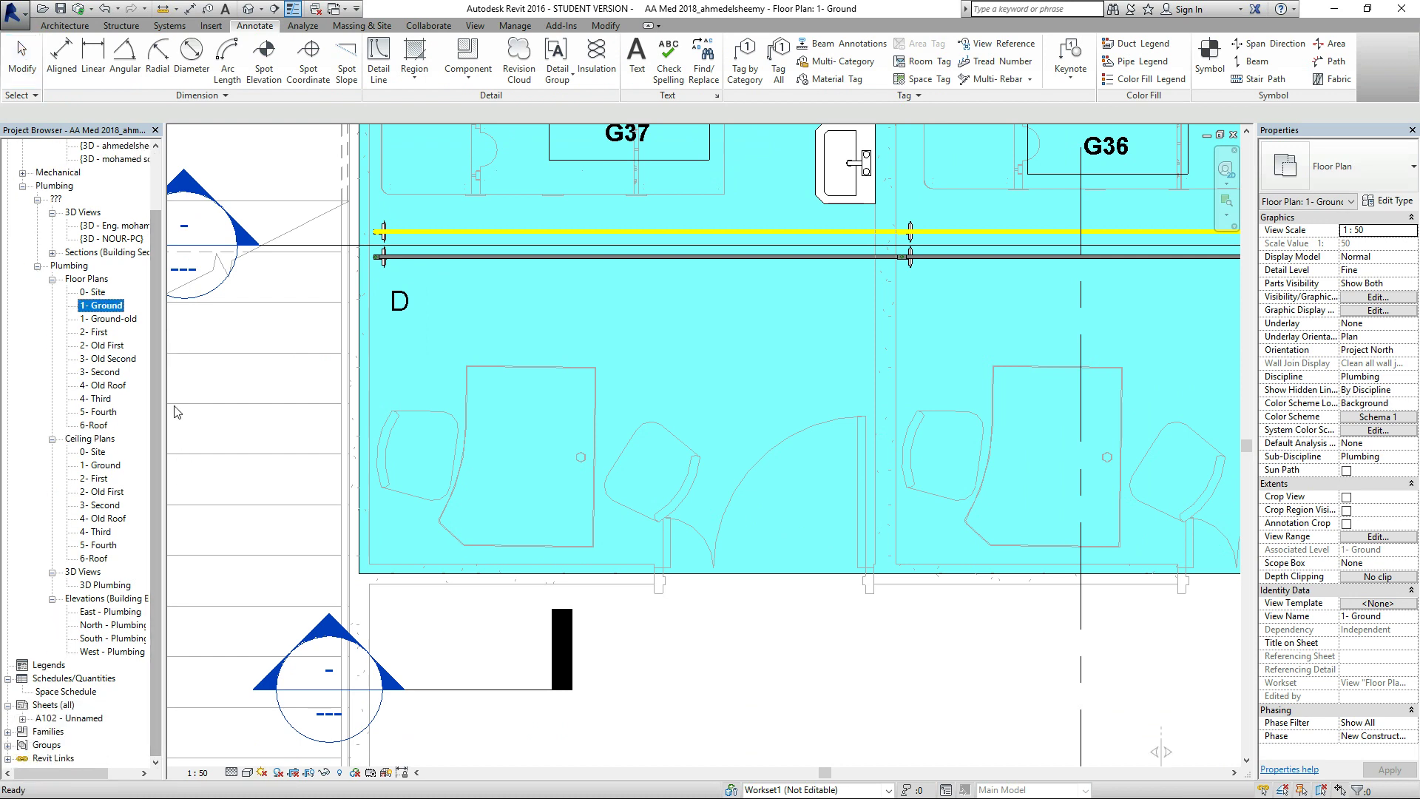
pyautogui.click(52, 693)
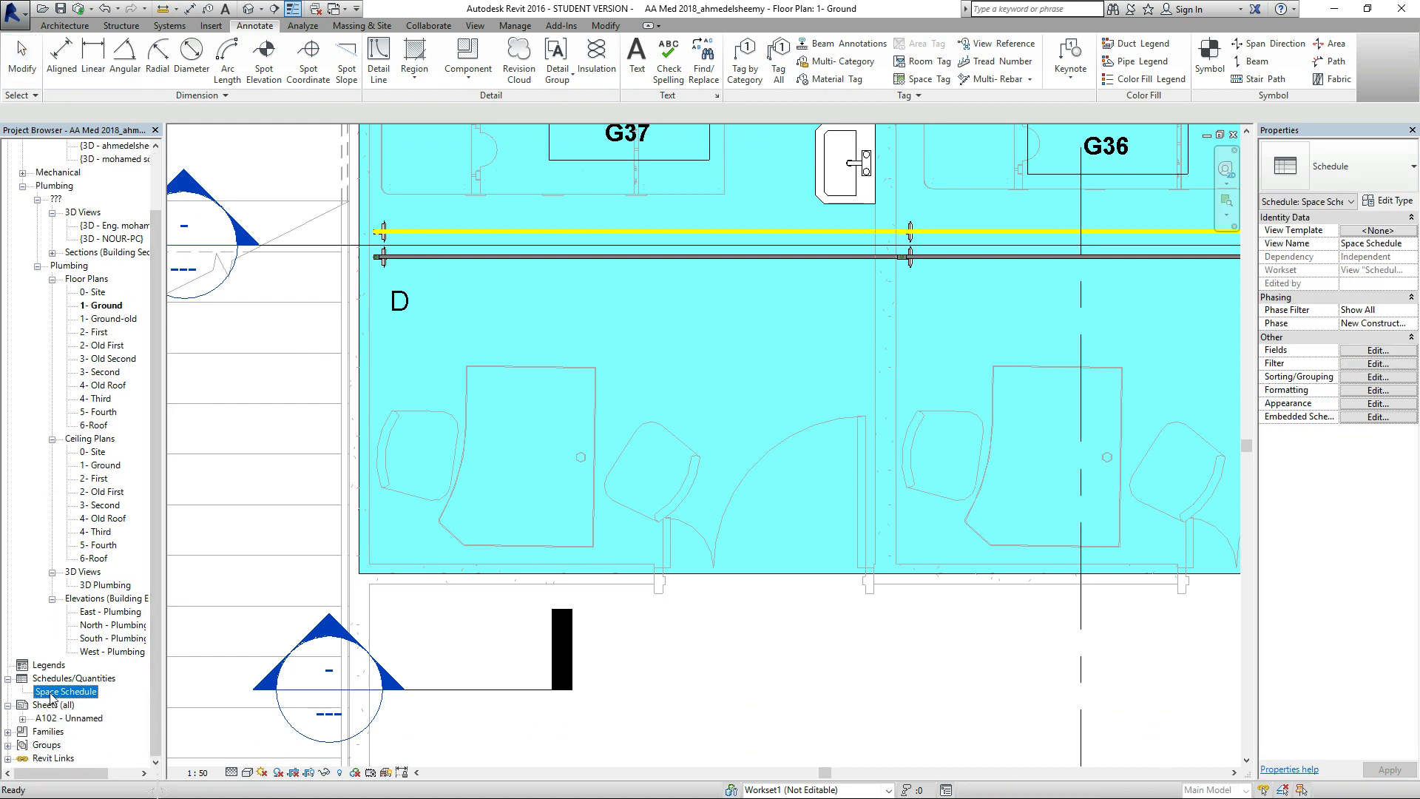
pyautogui.doubleClick(50, 693)
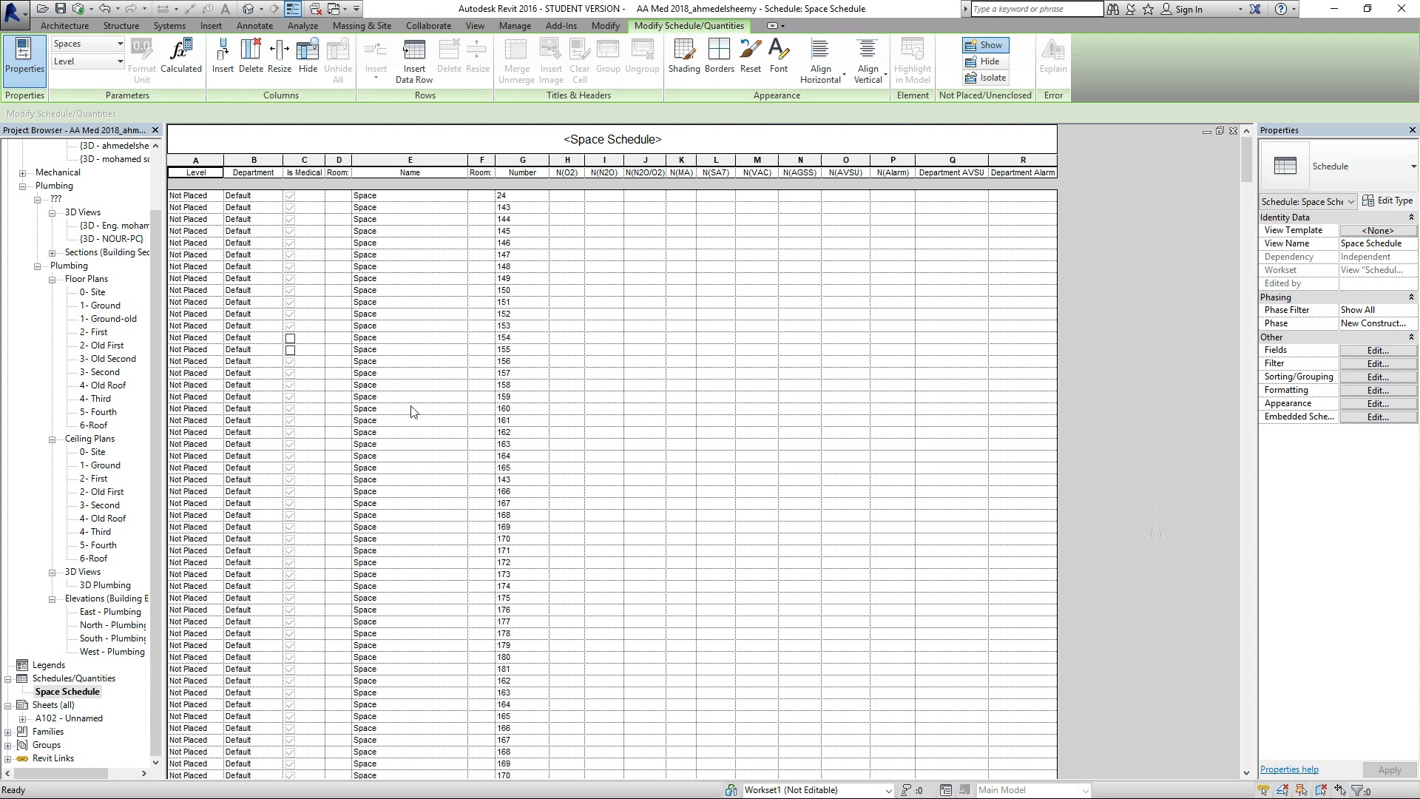
pyautogui.scroll(-3, 427, 333)
pyautogui.scroll(3, 428, 339)
pyautogui.click(444, 195)
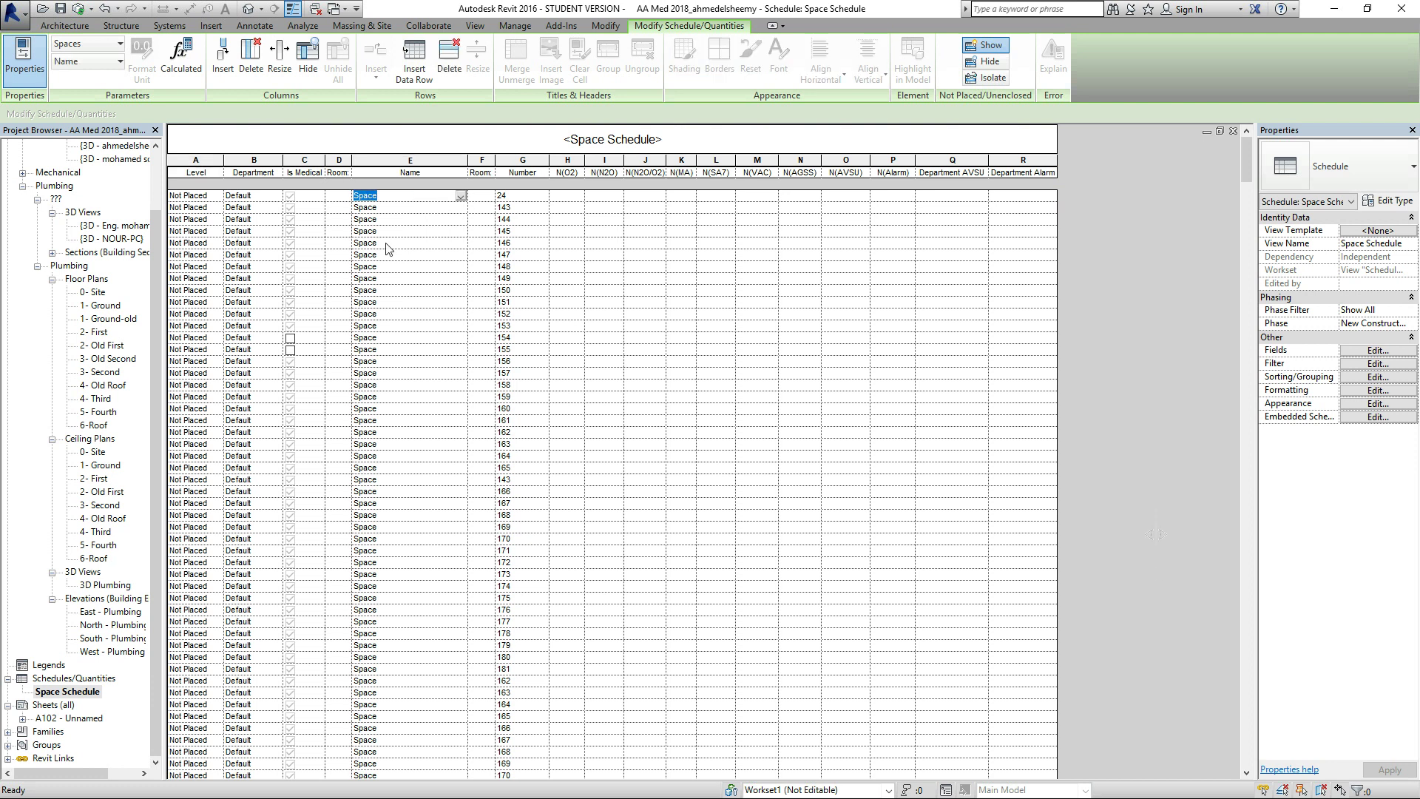
# Check the "D" note area on the 1- Ground floor plan, and reopen the Space Schedule to look through its room rows.
pyautogui.doubleClick(108, 307)
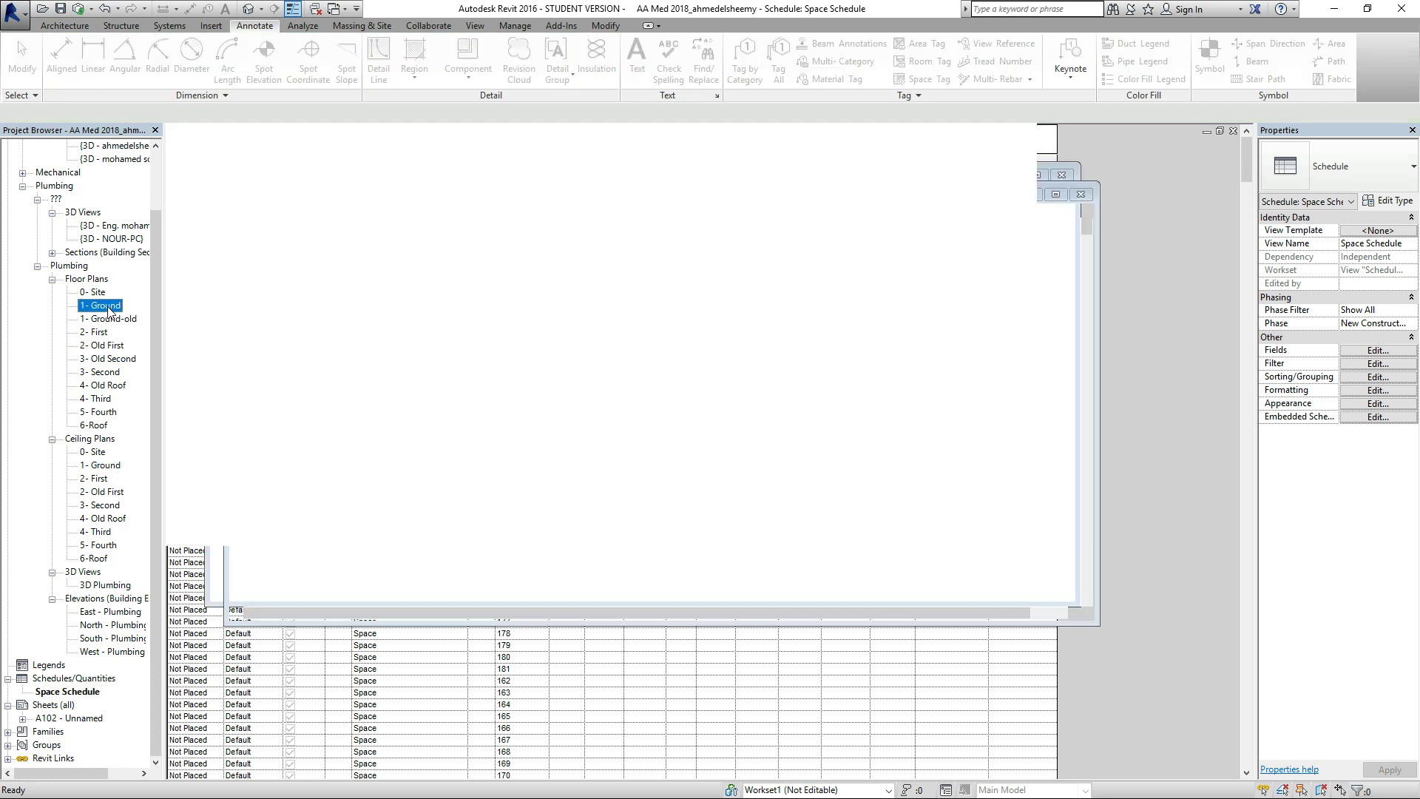
pyautogui.scroll(-2, 609, 547)
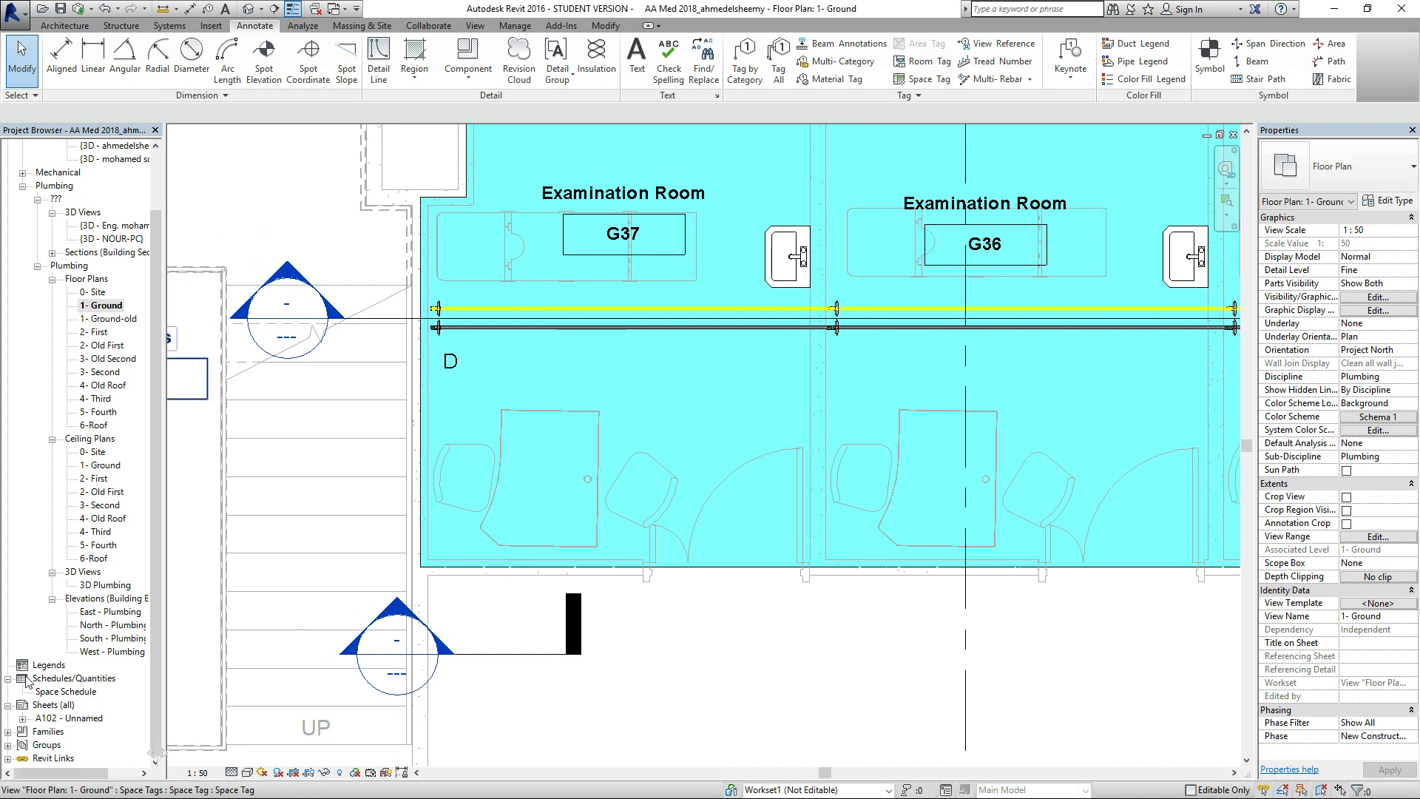
pyautogui.doubleClick(70, 692)
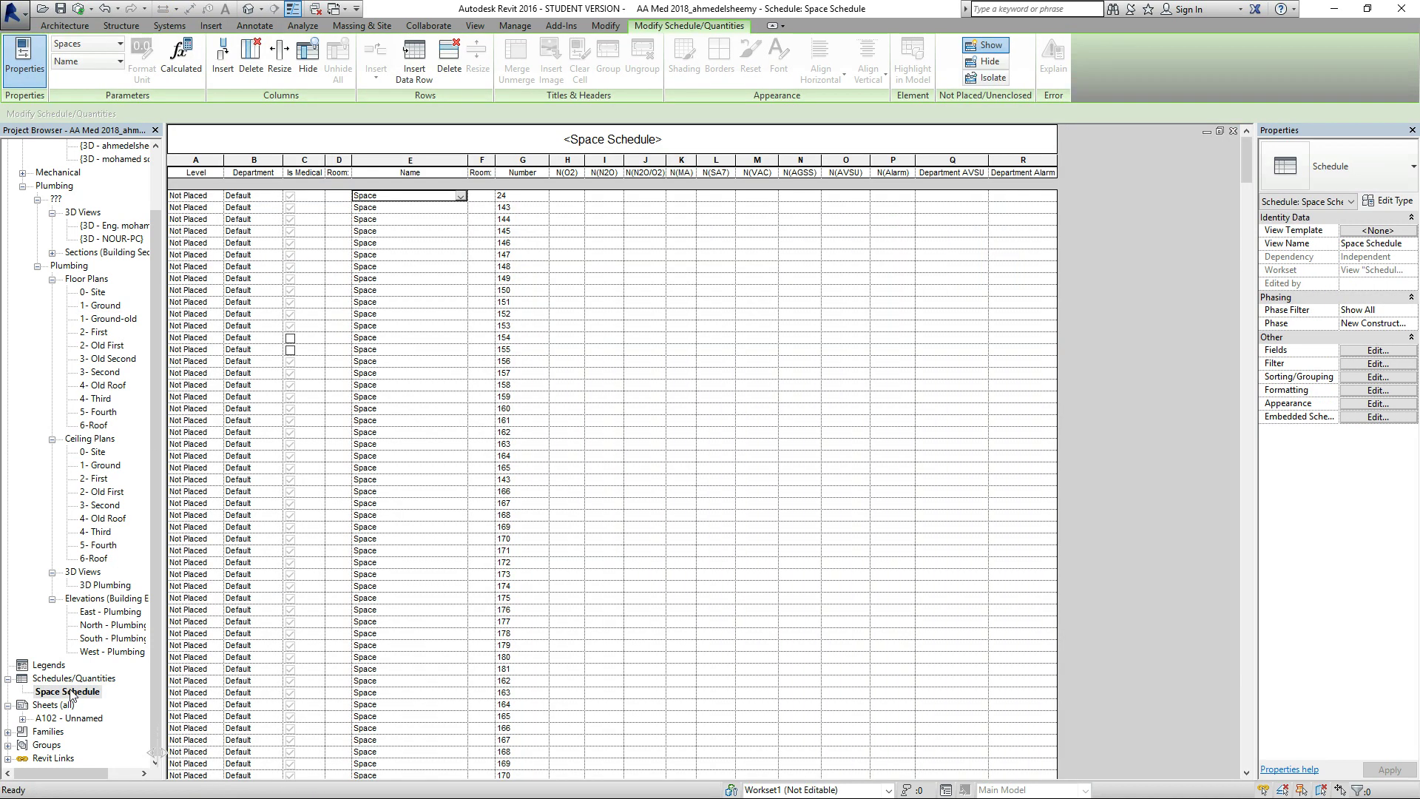
pyautogui.scroll(-9, 348, 442)
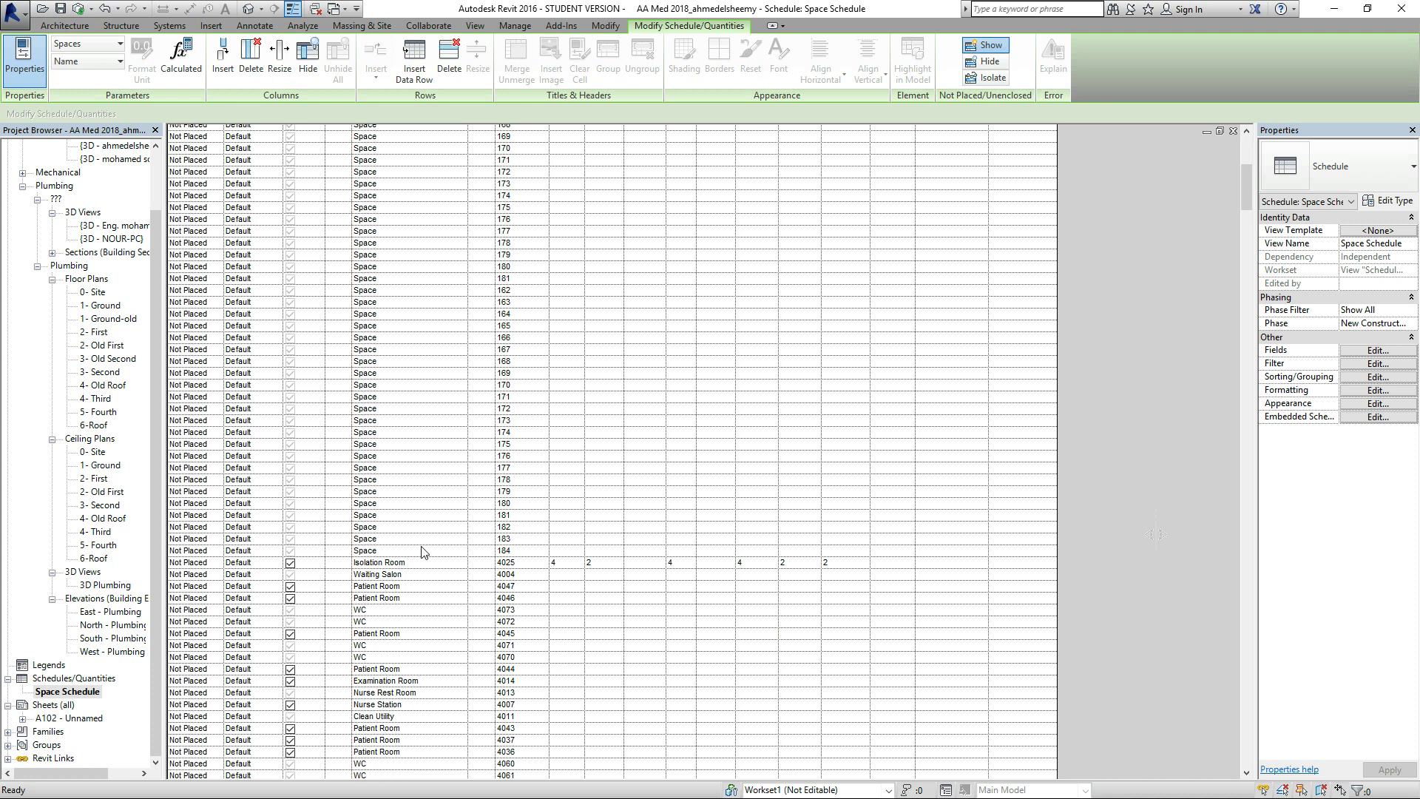
pyautogui.scroll(7, 436, 551)
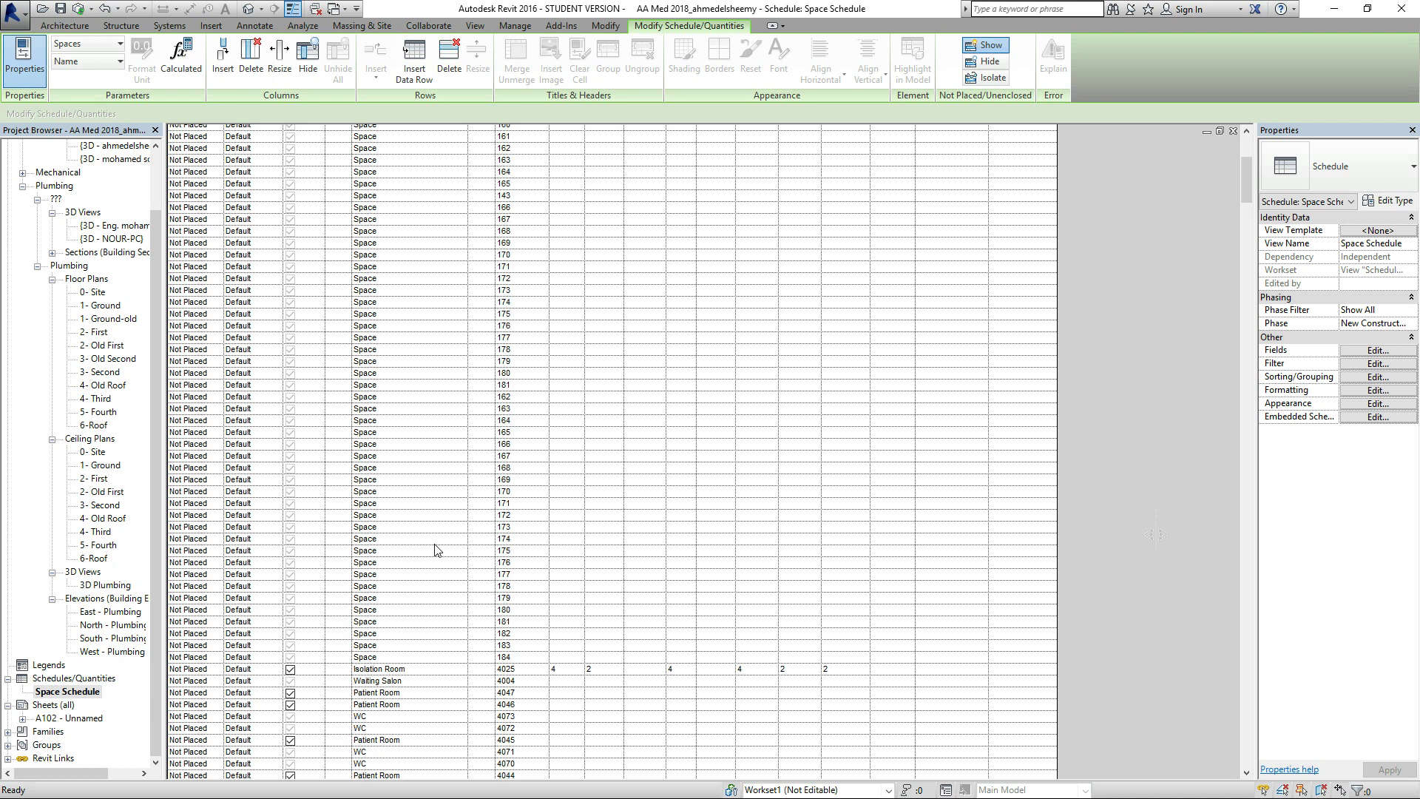
pyautogui.scroll(5, 436, 550)
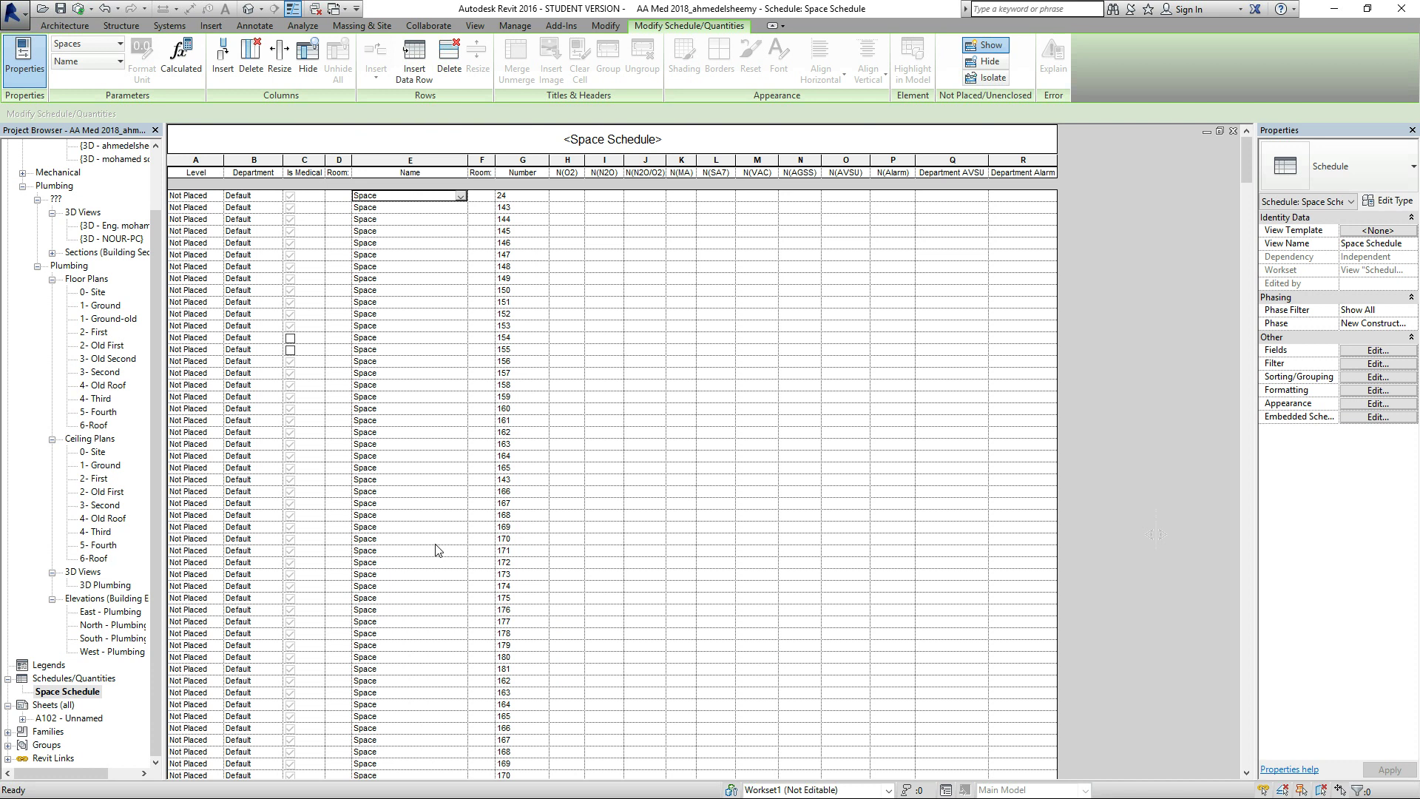
pyautogui.click(199, 197)
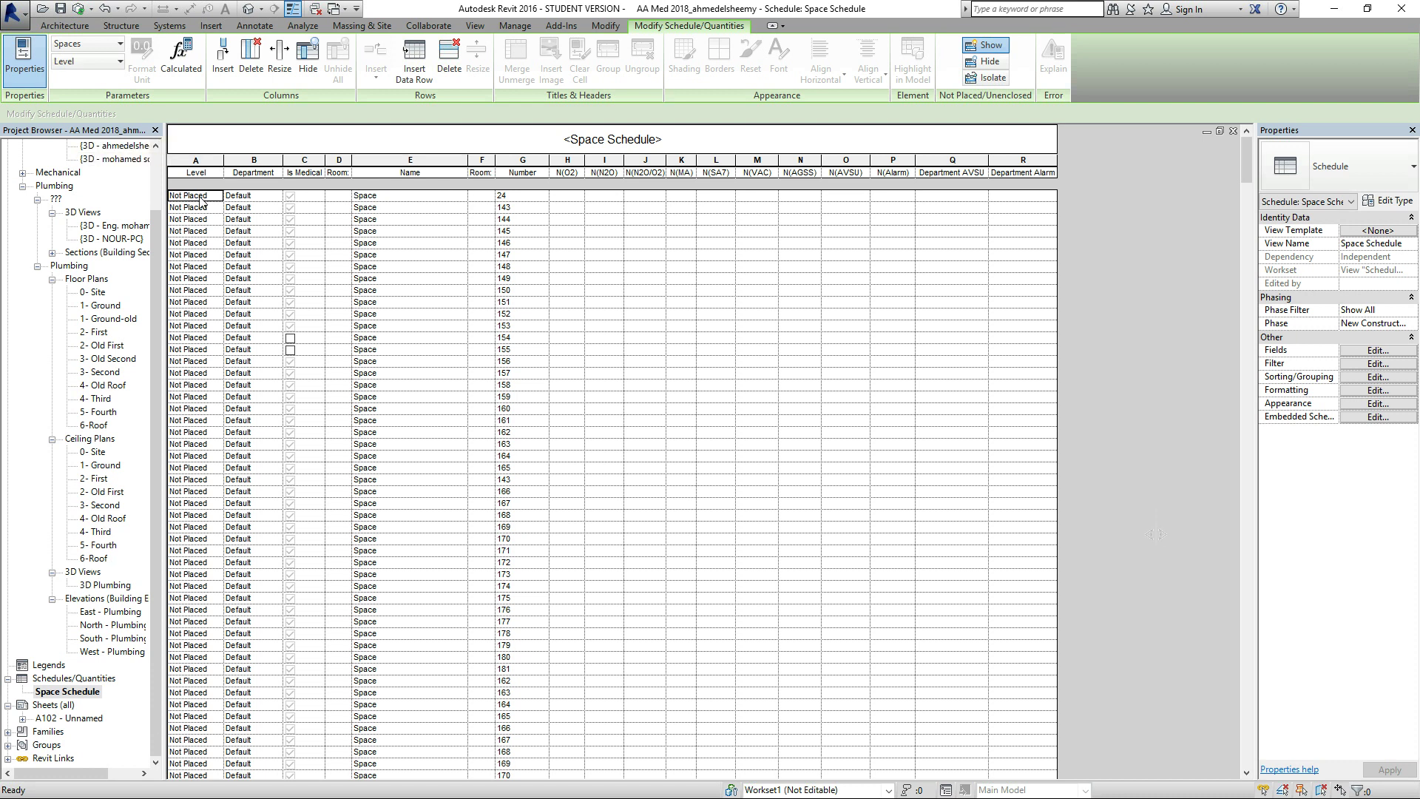
pyautogui.moveTo(199, 196); pyautogui.dragTo(466, 664)
pyautogui.scroll(-3, 473, 332)
pyautogui.scroll(-3, 477, 312)
pyautogui.scroll(-2, 471, 267)
pyautogui.rightClick(263, 567)
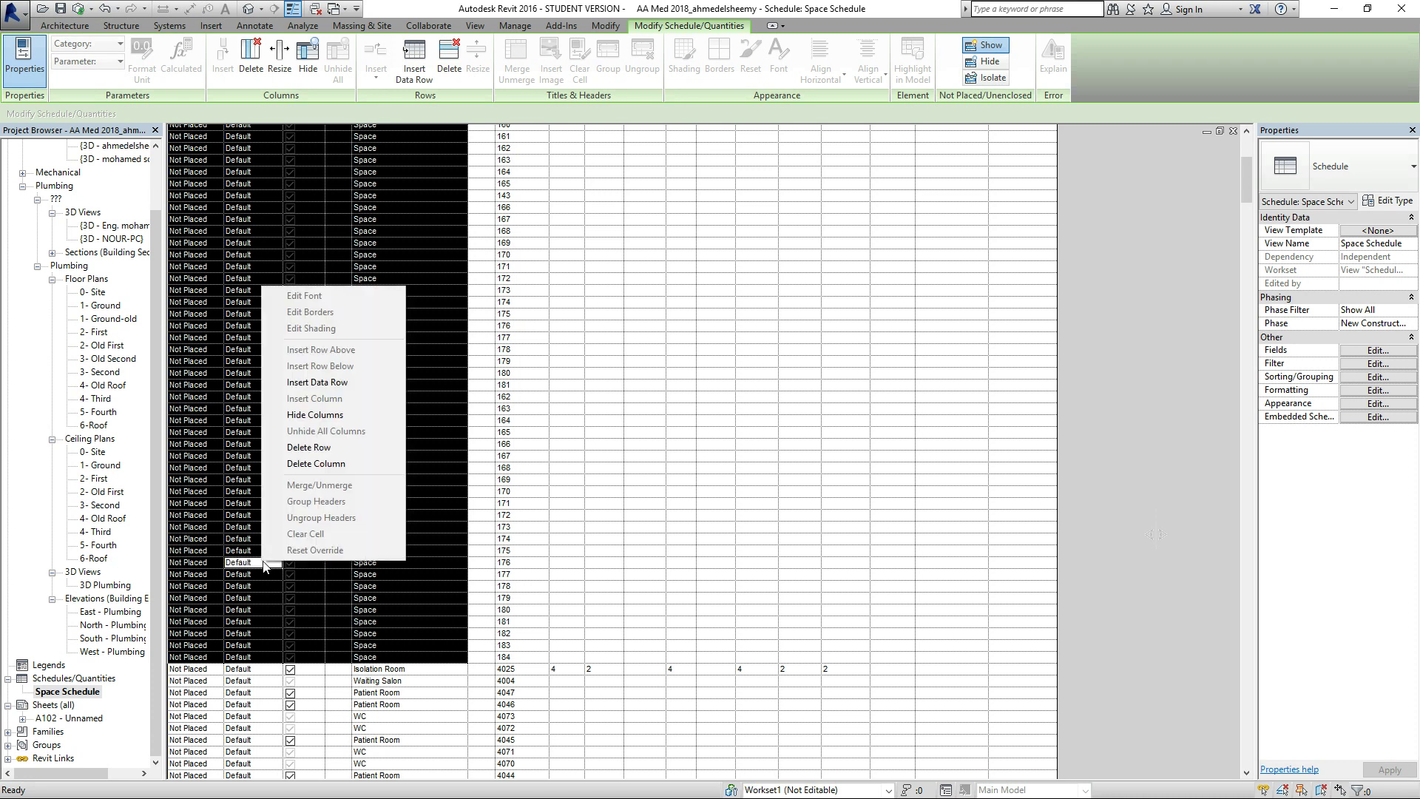
pyautogui.click(344, 382)
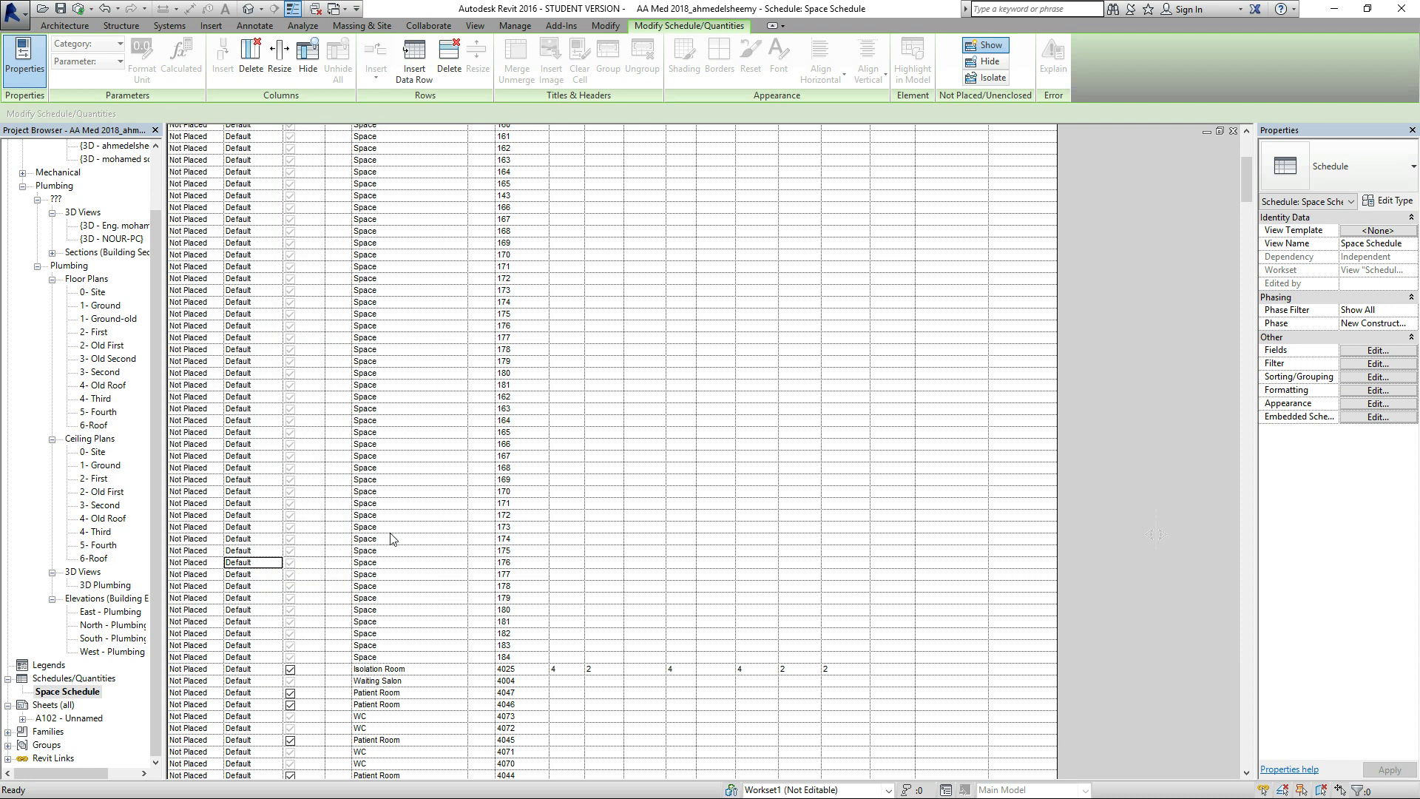
pyautogui.scroll(5, 488, 455)
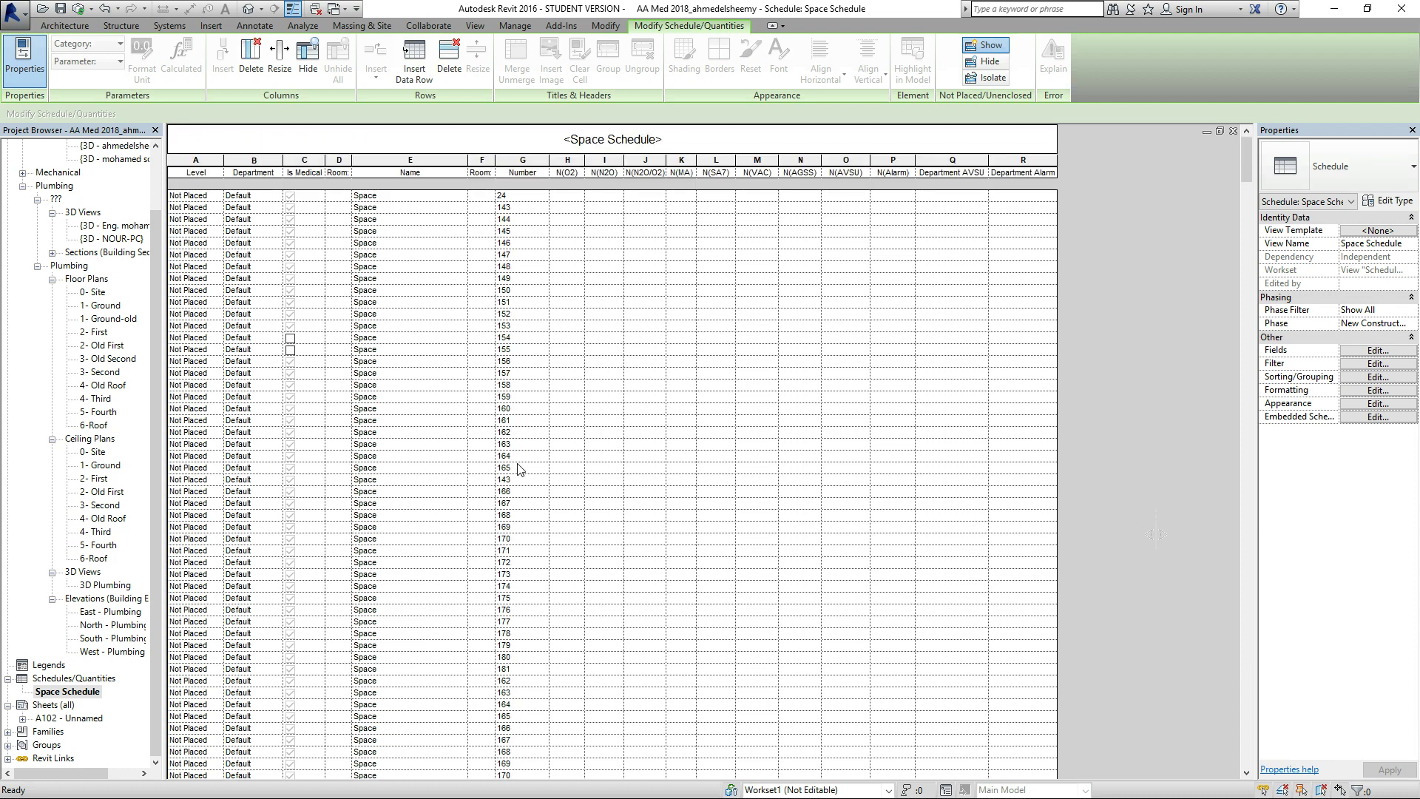
# Delete the first block of Not Placed spaces named Space, numbers 24 through 184, from the Space Schedule and confirm the deletion.
pyautogui.moveTo(194, 196); pyautogui.dragTo(627, 625)
pyautogui.scroll(-6, 624, 237)
pyautogui.scroll(-3, 625, 274)
pyautogui.rightClick(189, 542)
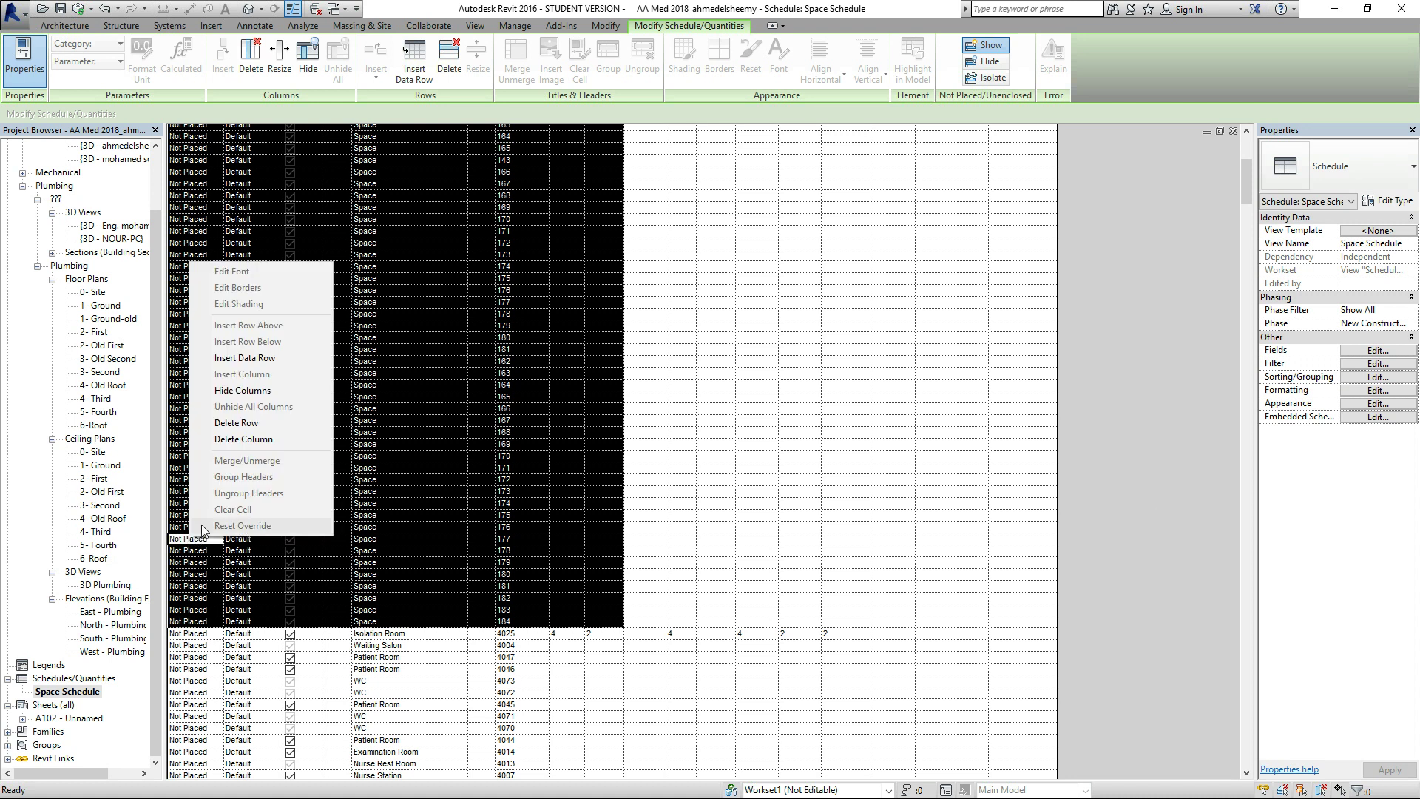
pyautogui.click(246, 425)
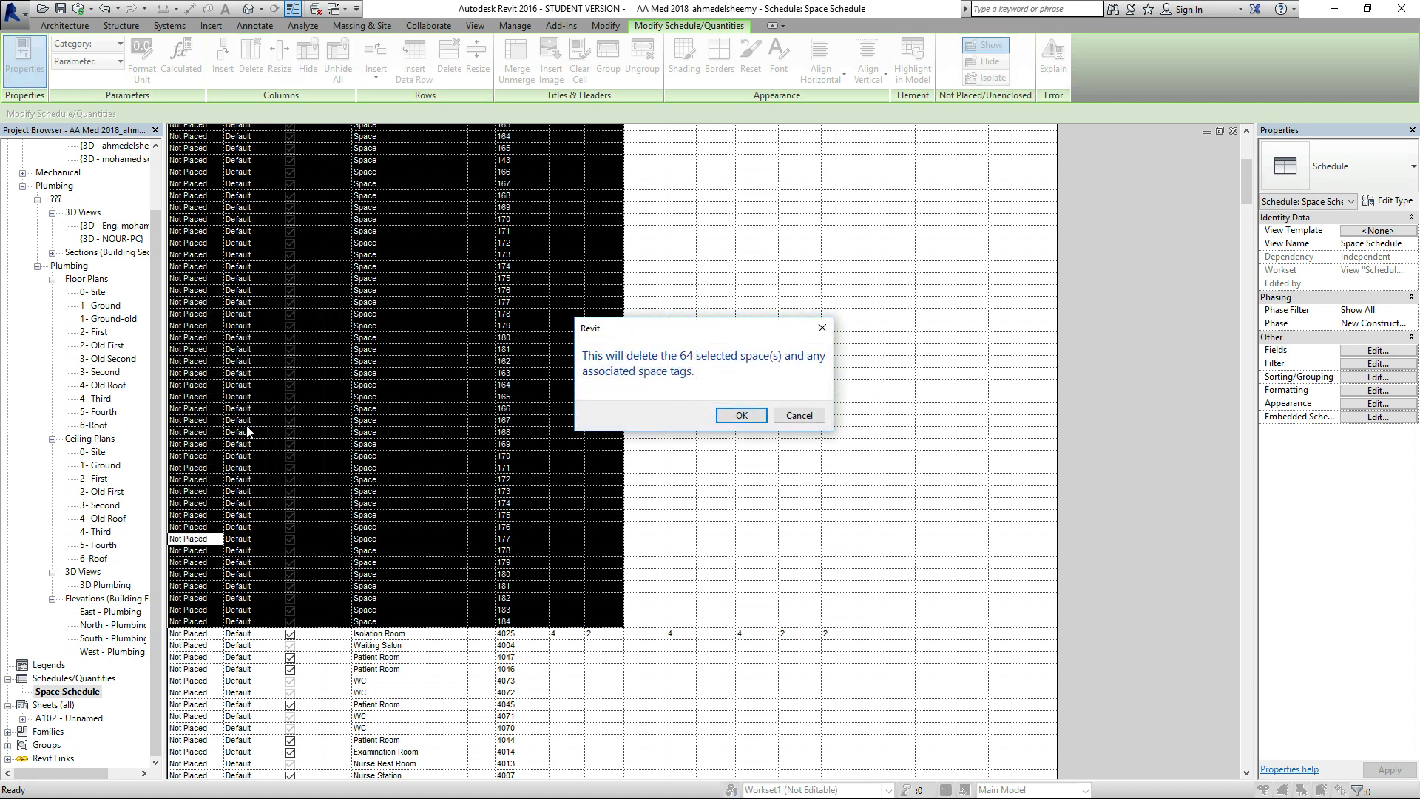
pyautogui.click(742, 416)
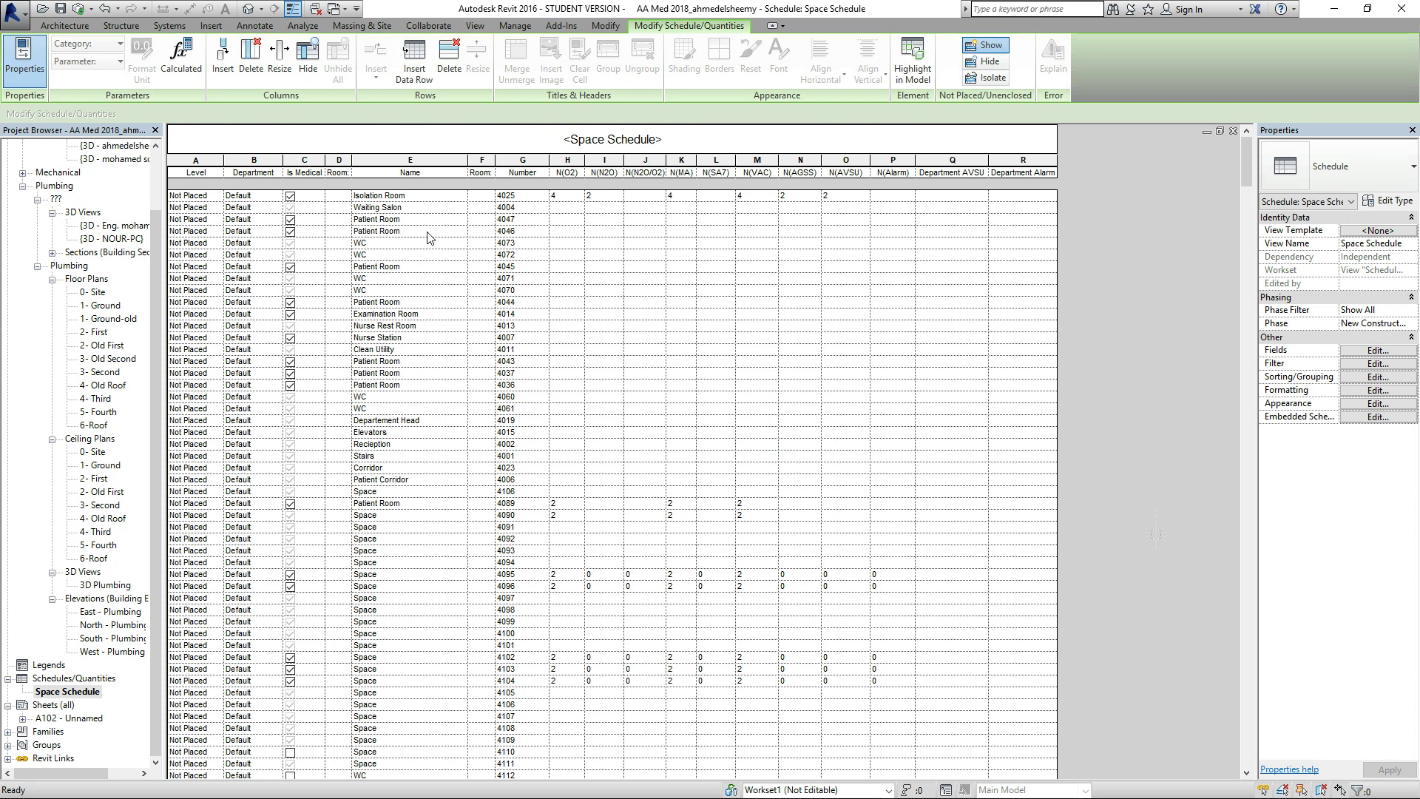
# Delete the remaining Not Placed spaces, from Isolation Room 4025 through Space 4113, and confirm the deletion.
pyautogui.scroll(-5, 428, 237)
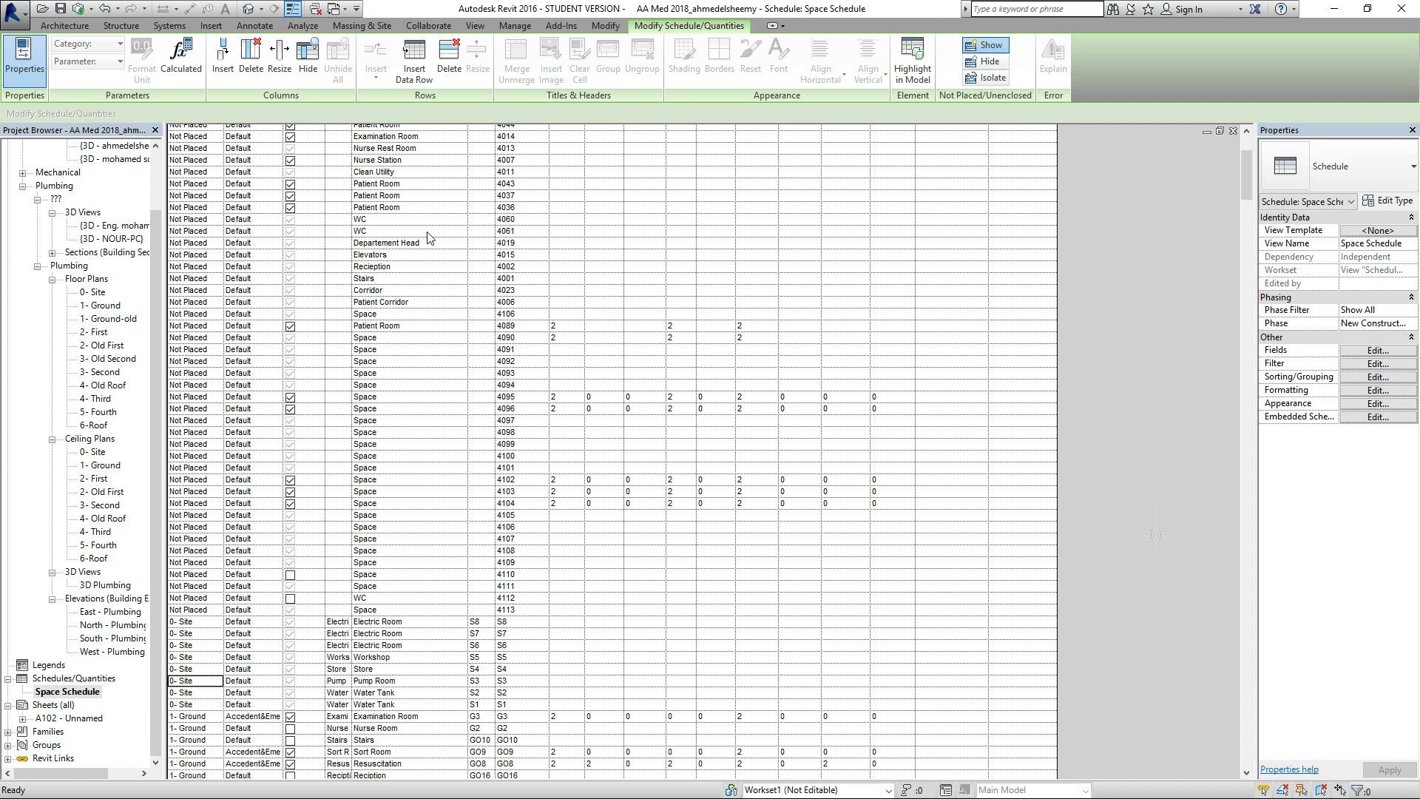
pyautogui.scroll(-2, 427, 237)
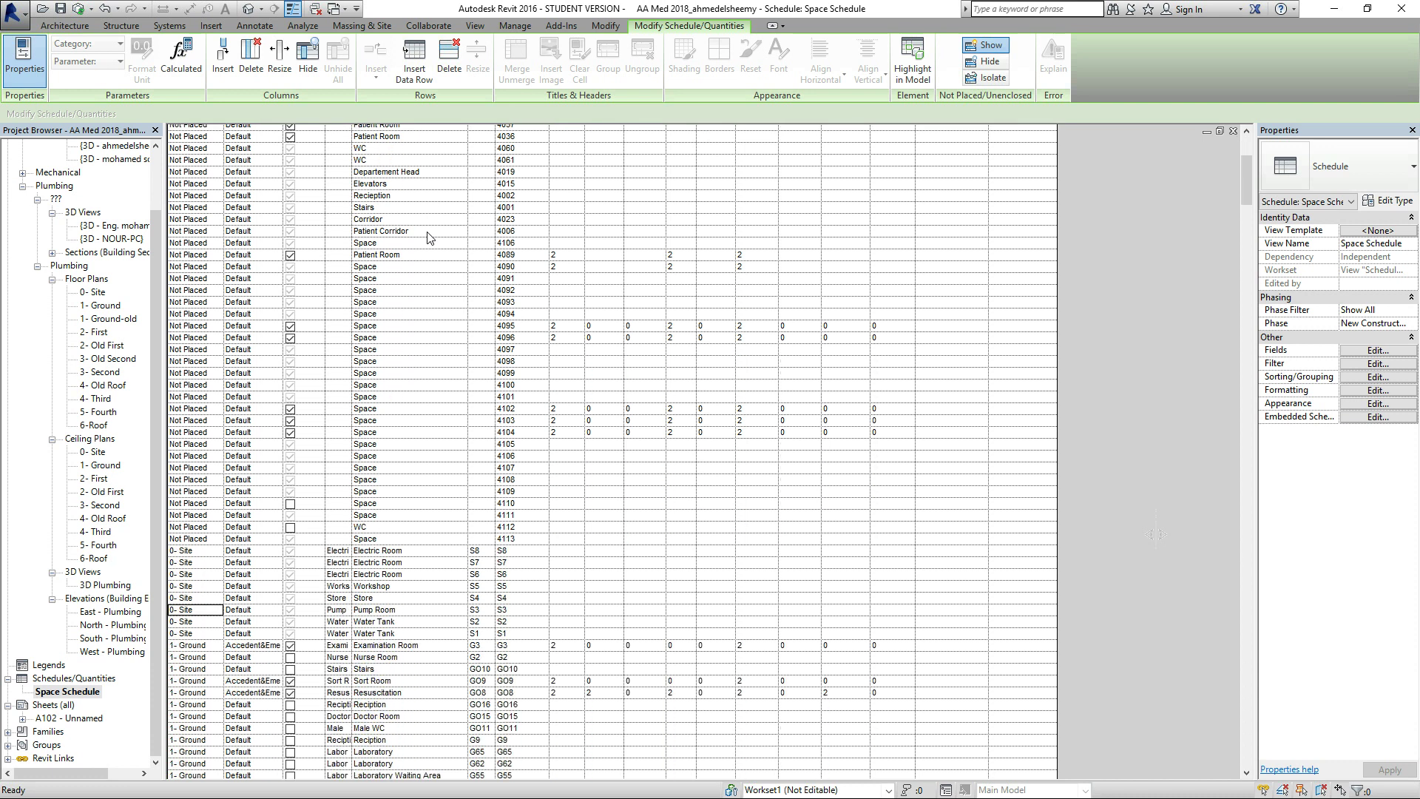
pyautogui.scroll(2, 299, 525)
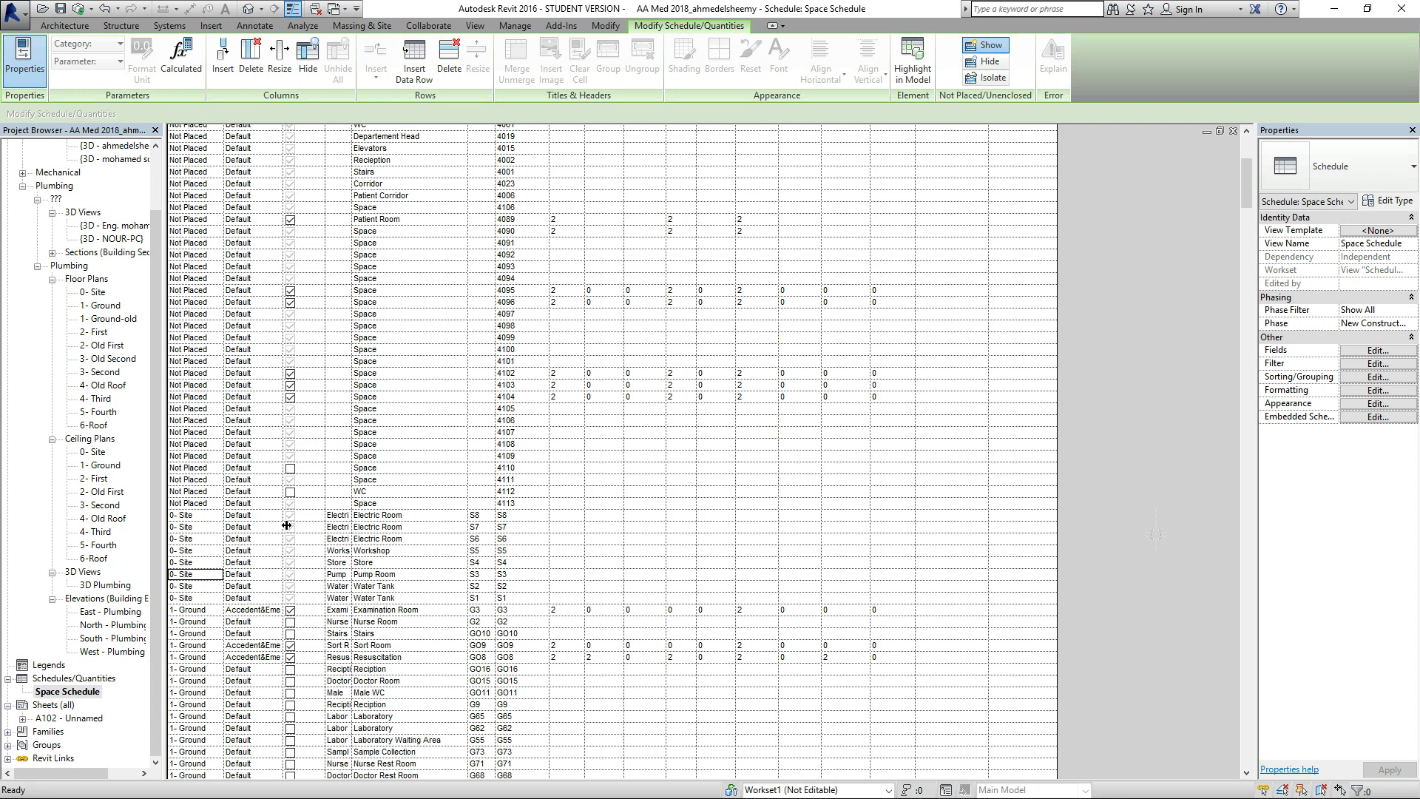
pyautogui.scroll(5, 185, 525)
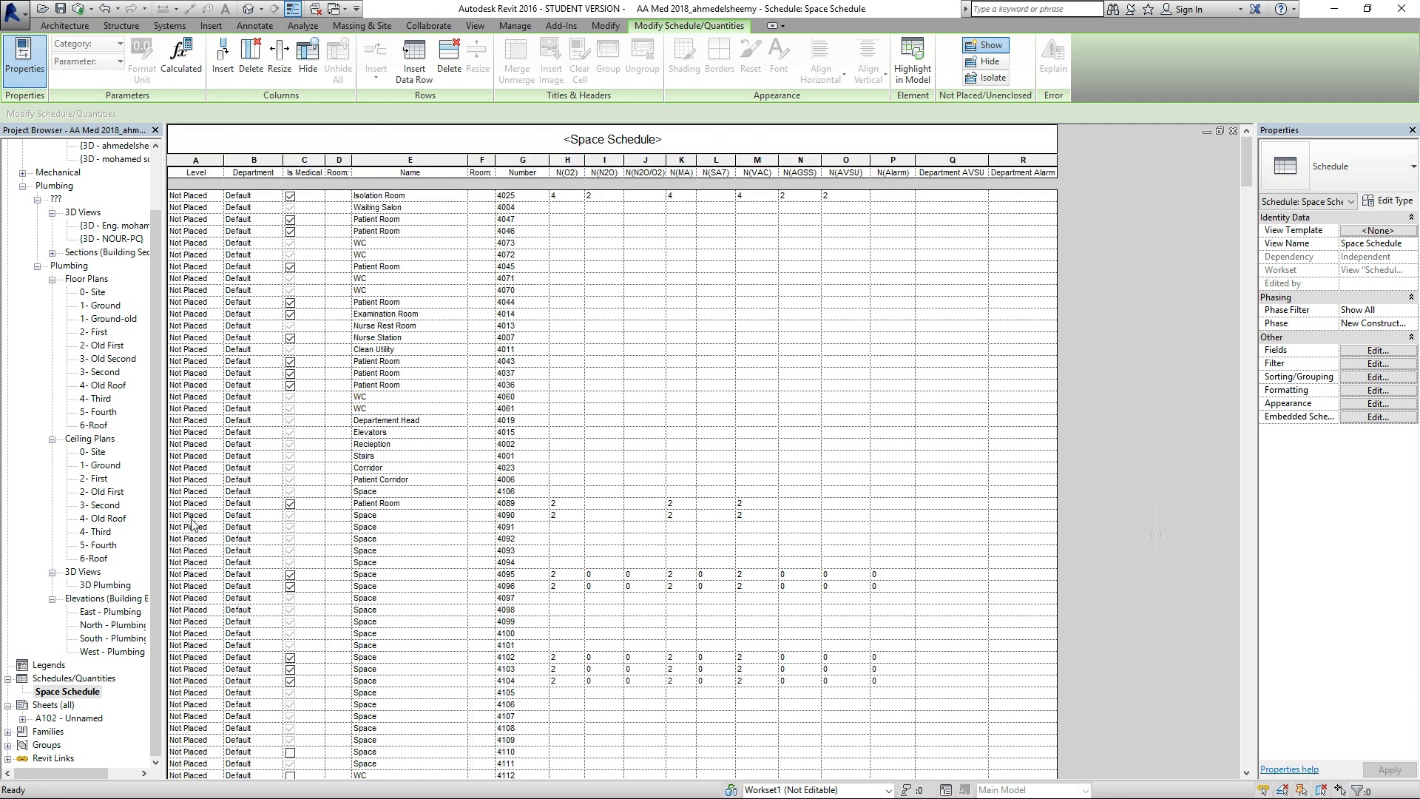
pyautogui.moveTo(185, 199); pyautogui.dragTo(625, 616)
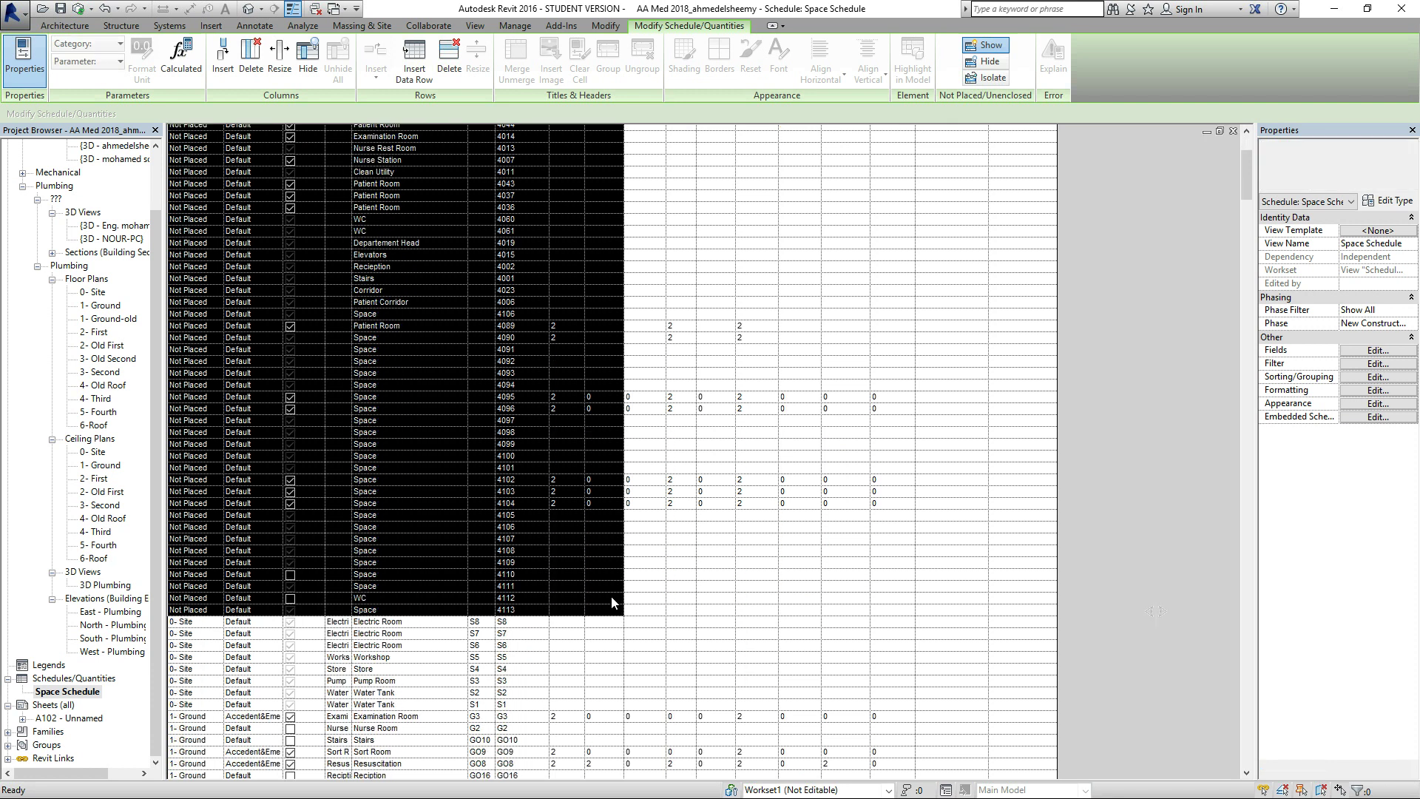
pyautogui.rightClick(208, 445)
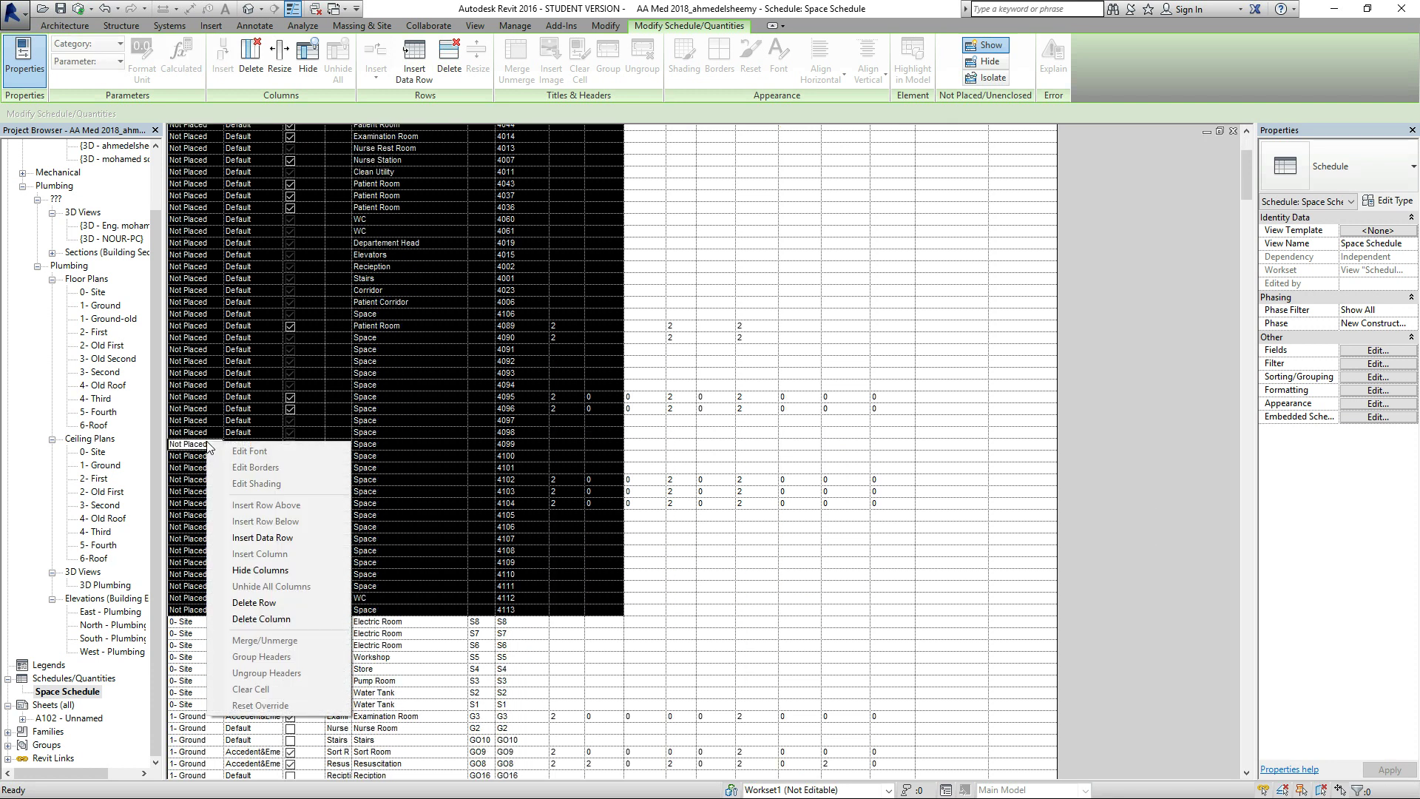
pyautogui.click(283, 603)
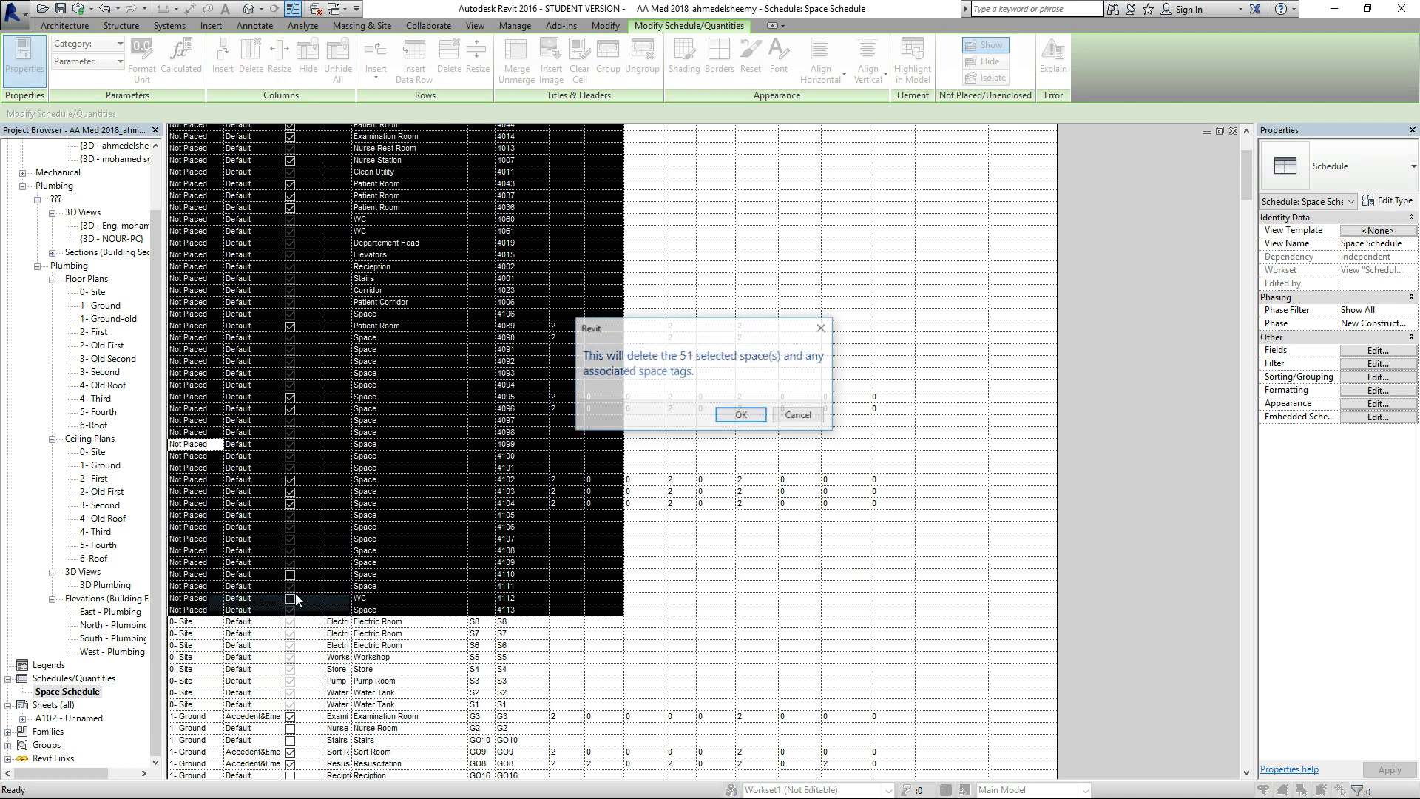
pyautogui.click(741, 415)
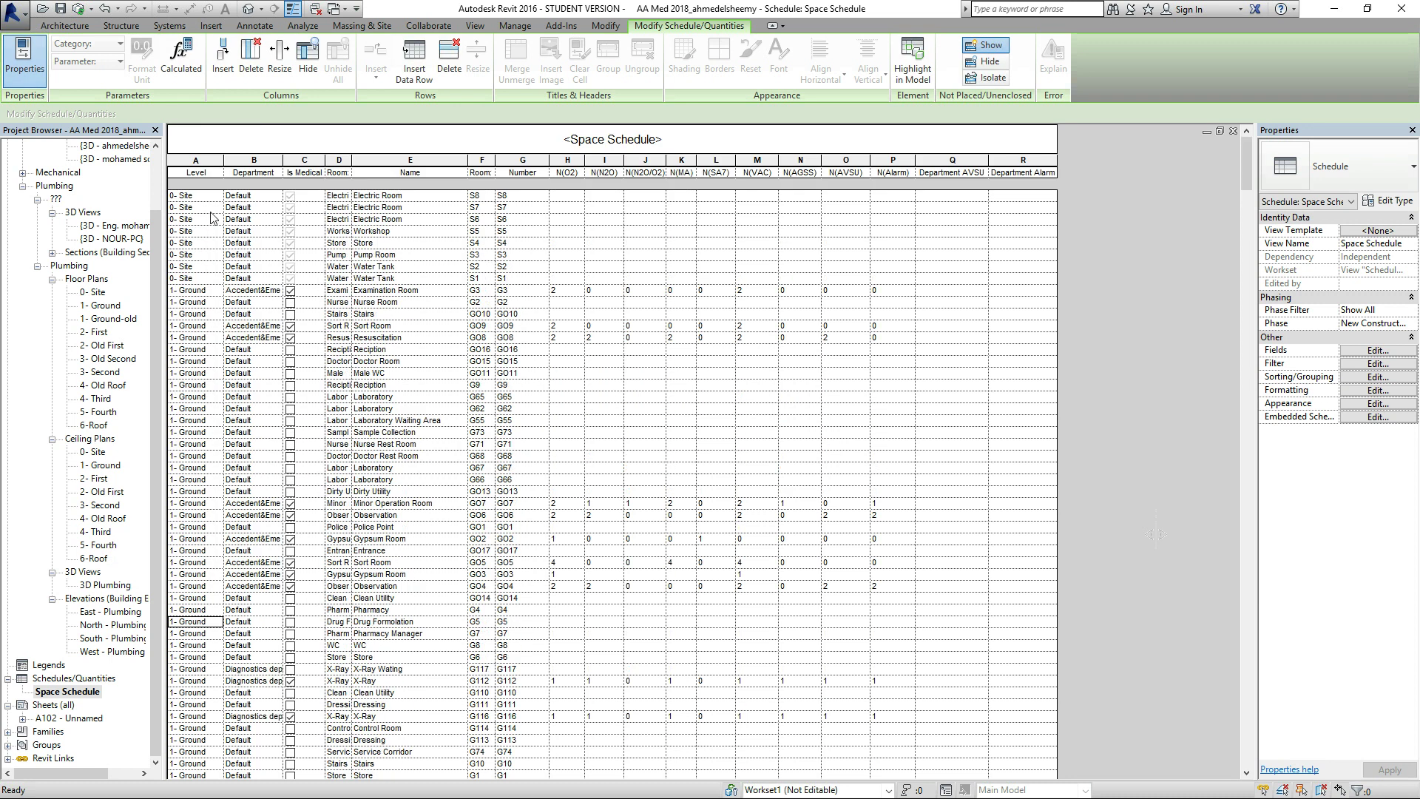
# Look through the Space Schedule's placed rooms and gas outlet counts from 0- Site to 5- Fourth and return to the first row.
pyautogui.scroll(-15, 218, 353)
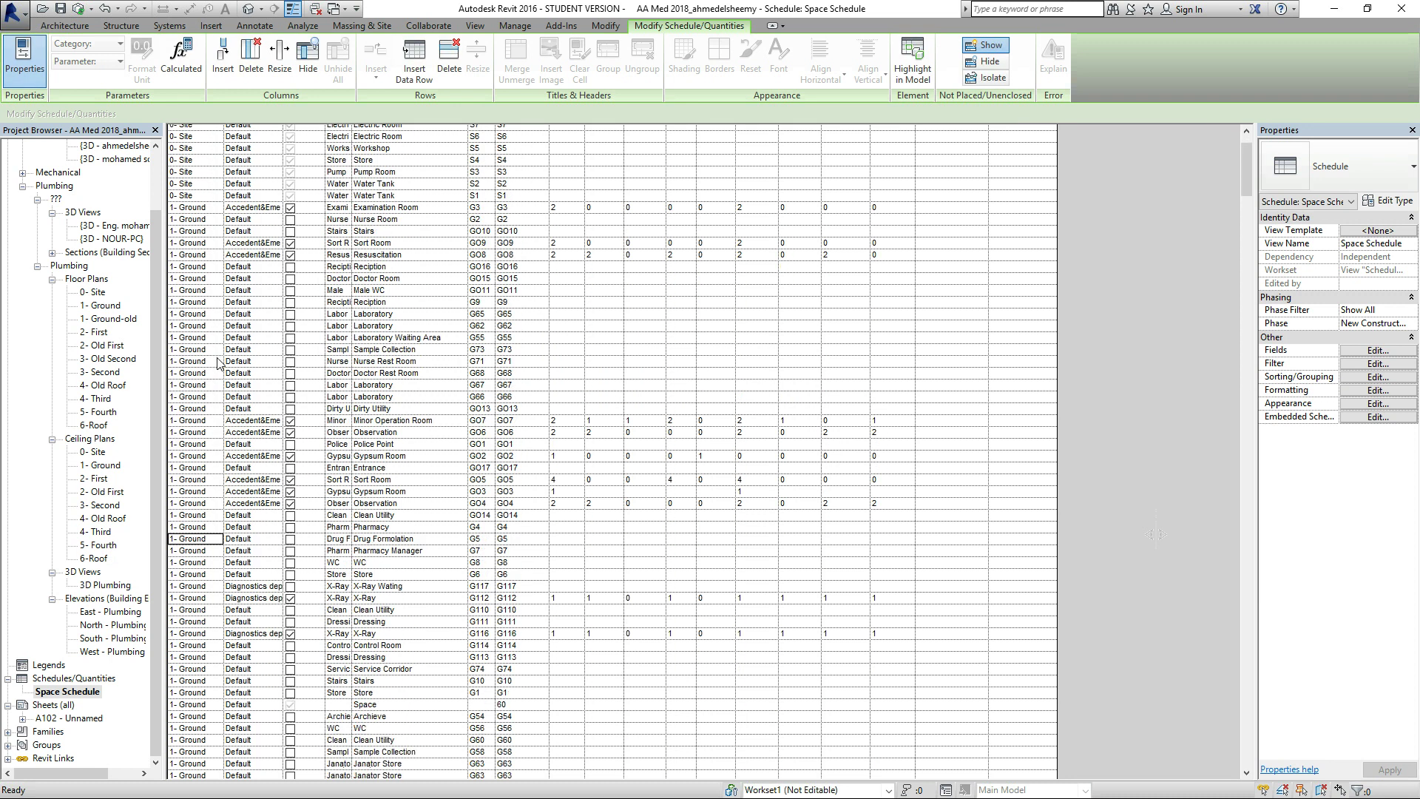
pyautogui.scroll(-15, 212, 372)
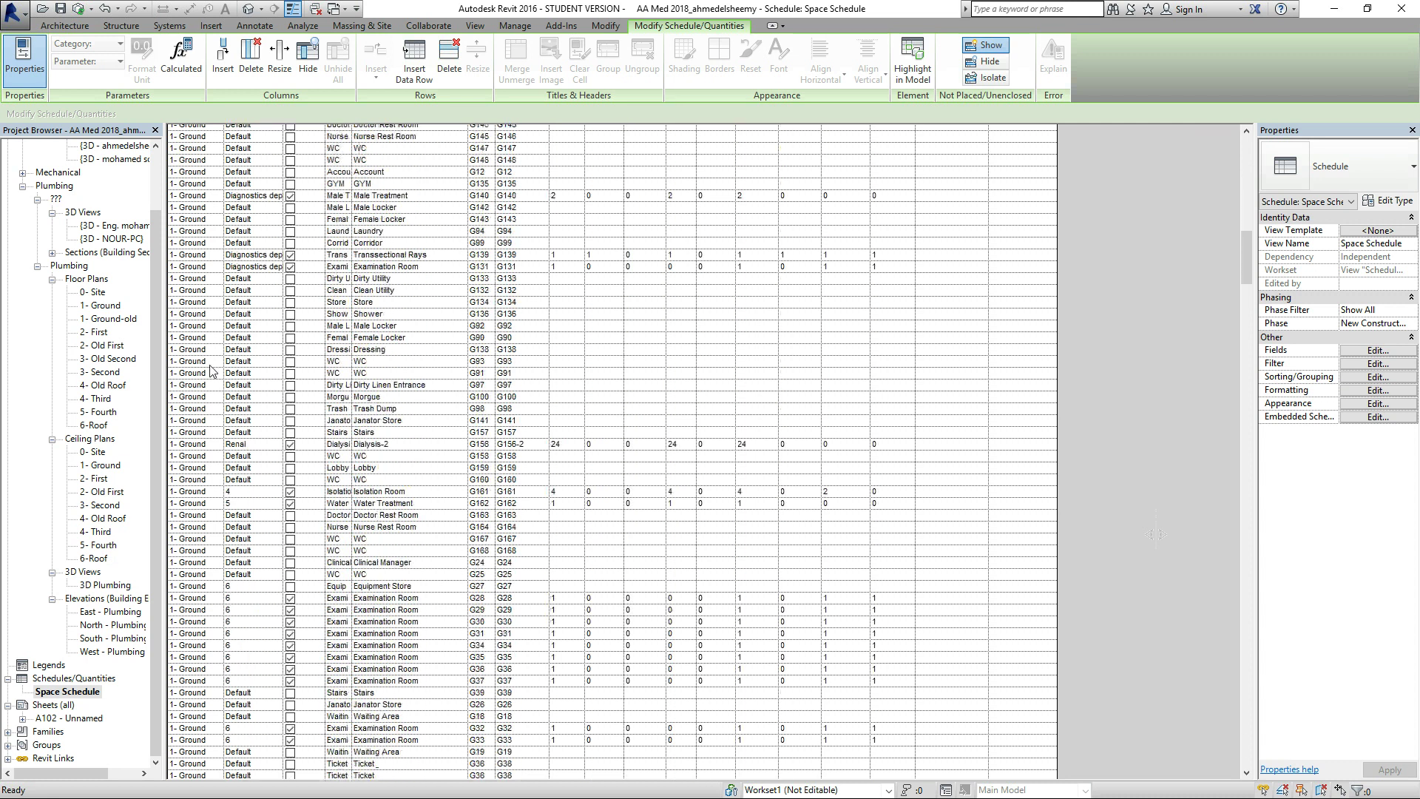
pyautogui.scroll(-15, 213, 371)
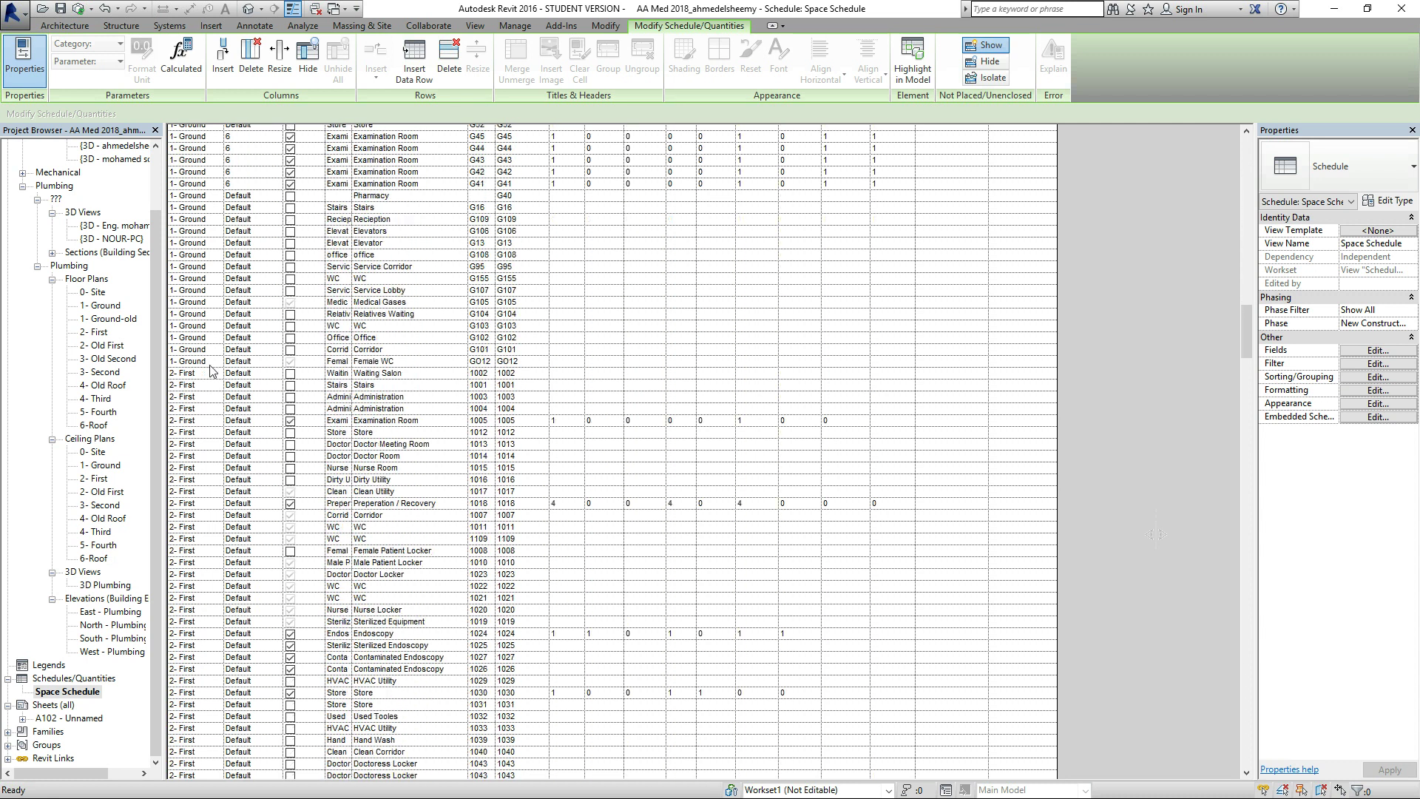
pyautogui.scroll(-15, 212, 370)
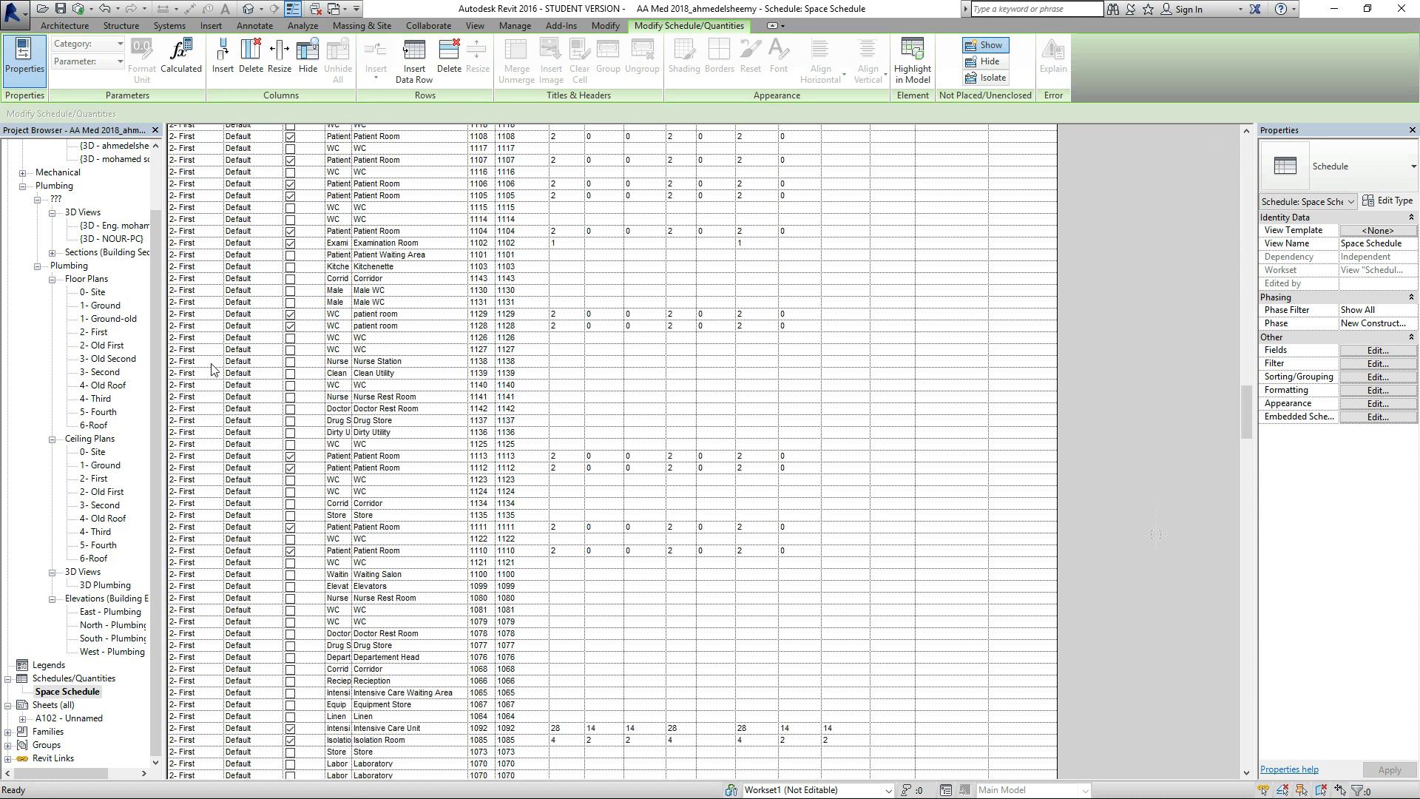
pyautogui.scroll(-15, 212, 371)
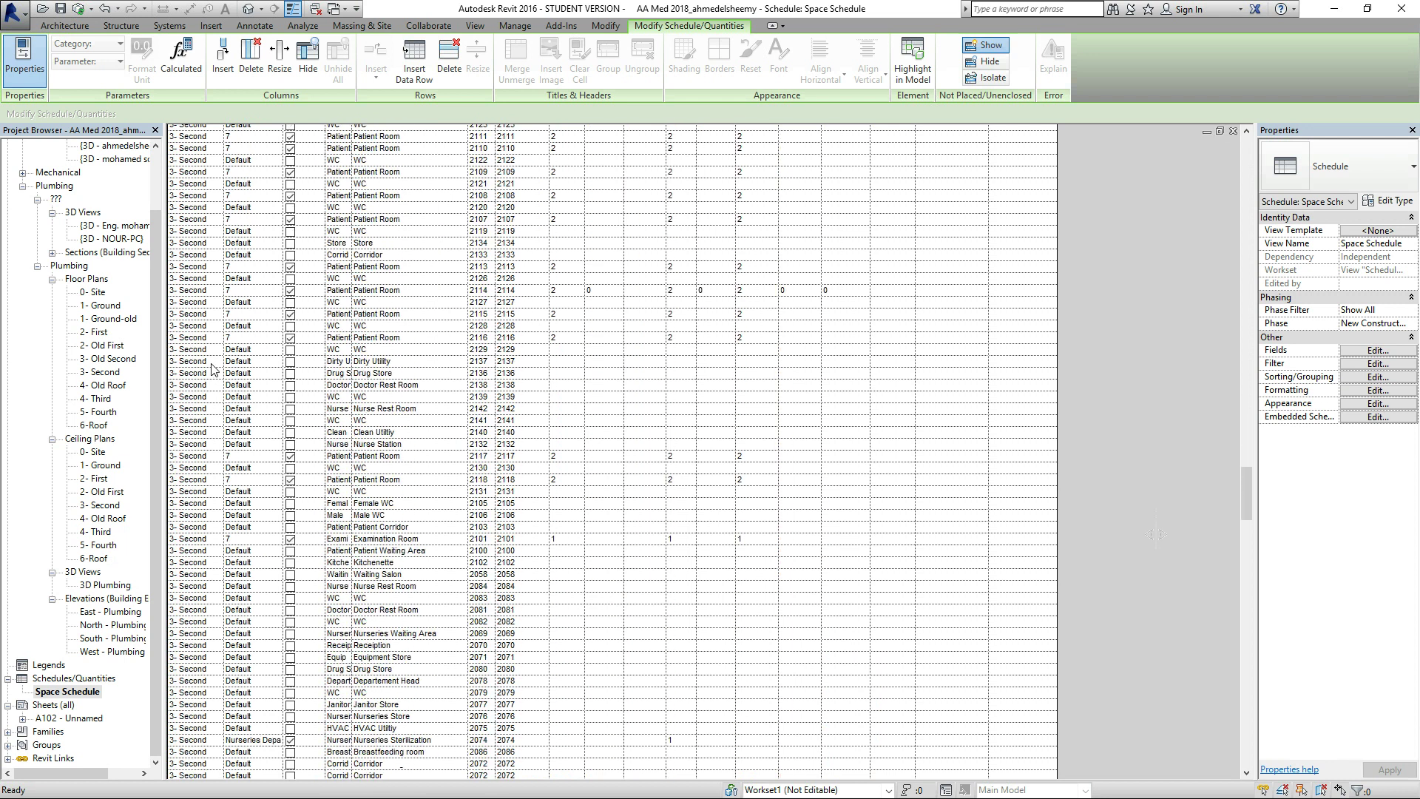
pyautogui.scroll(-15, 212, 371)
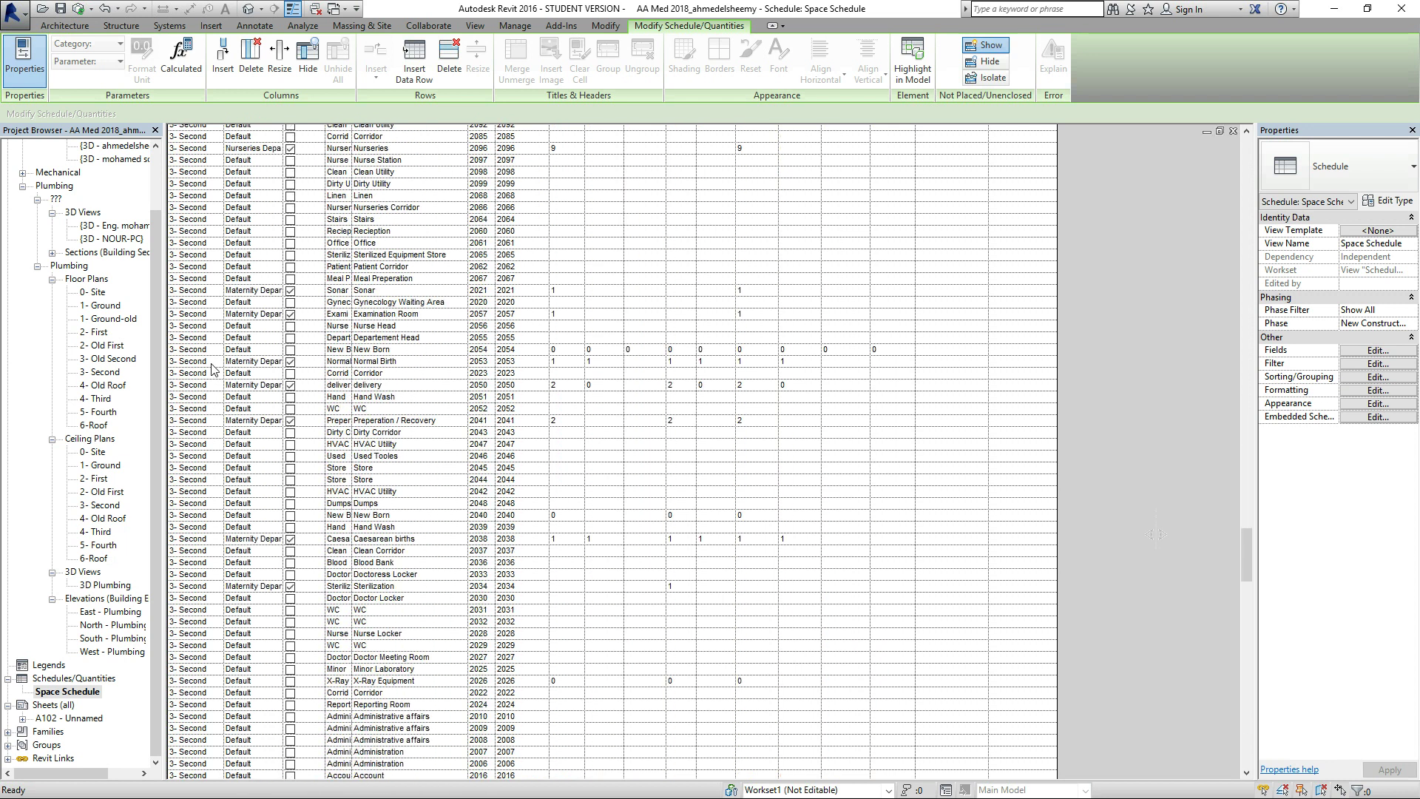
pyautogui.scroll(-15, 212, 370)
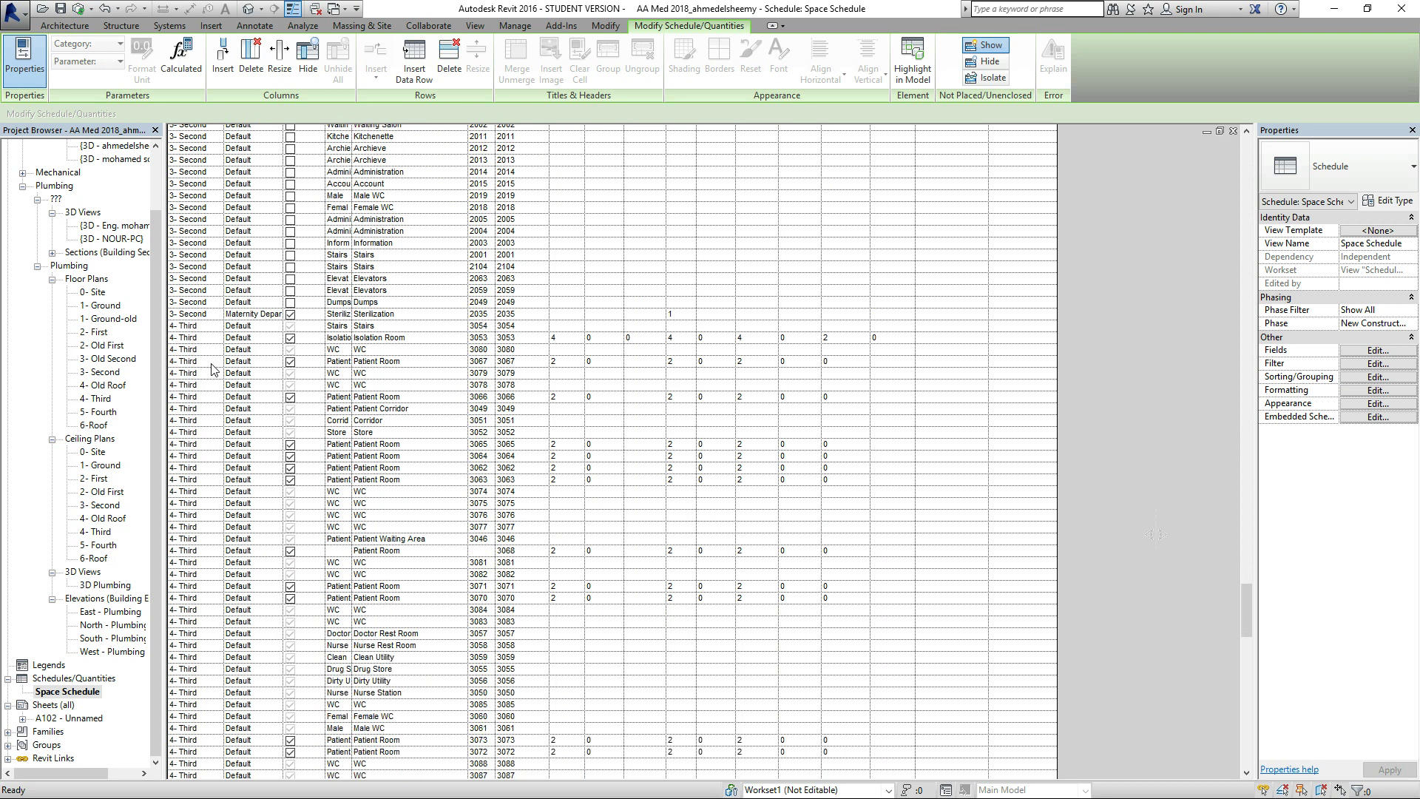
pyautogui.scroll(-15, 212, 371)
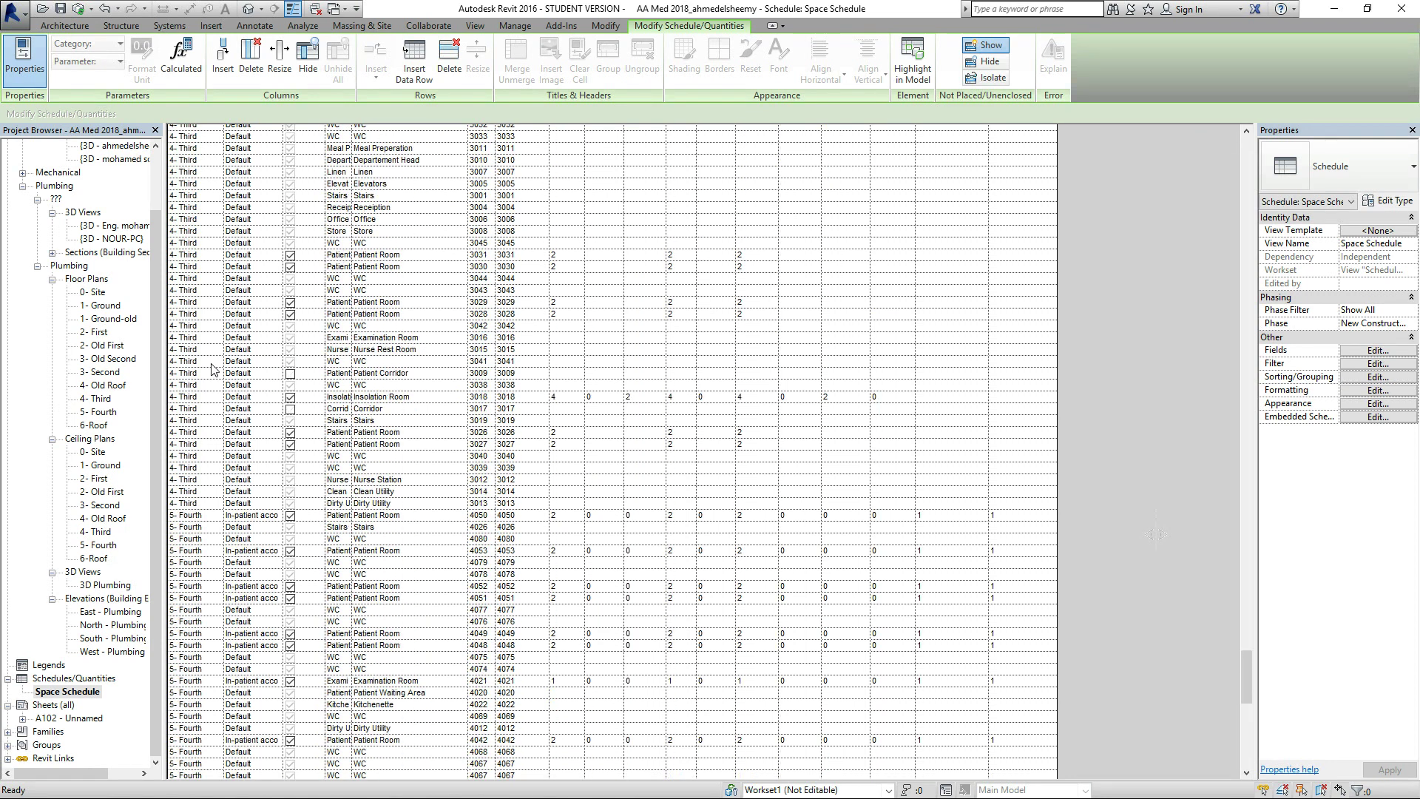
pyautogui.scroll(-4, 212, 370)
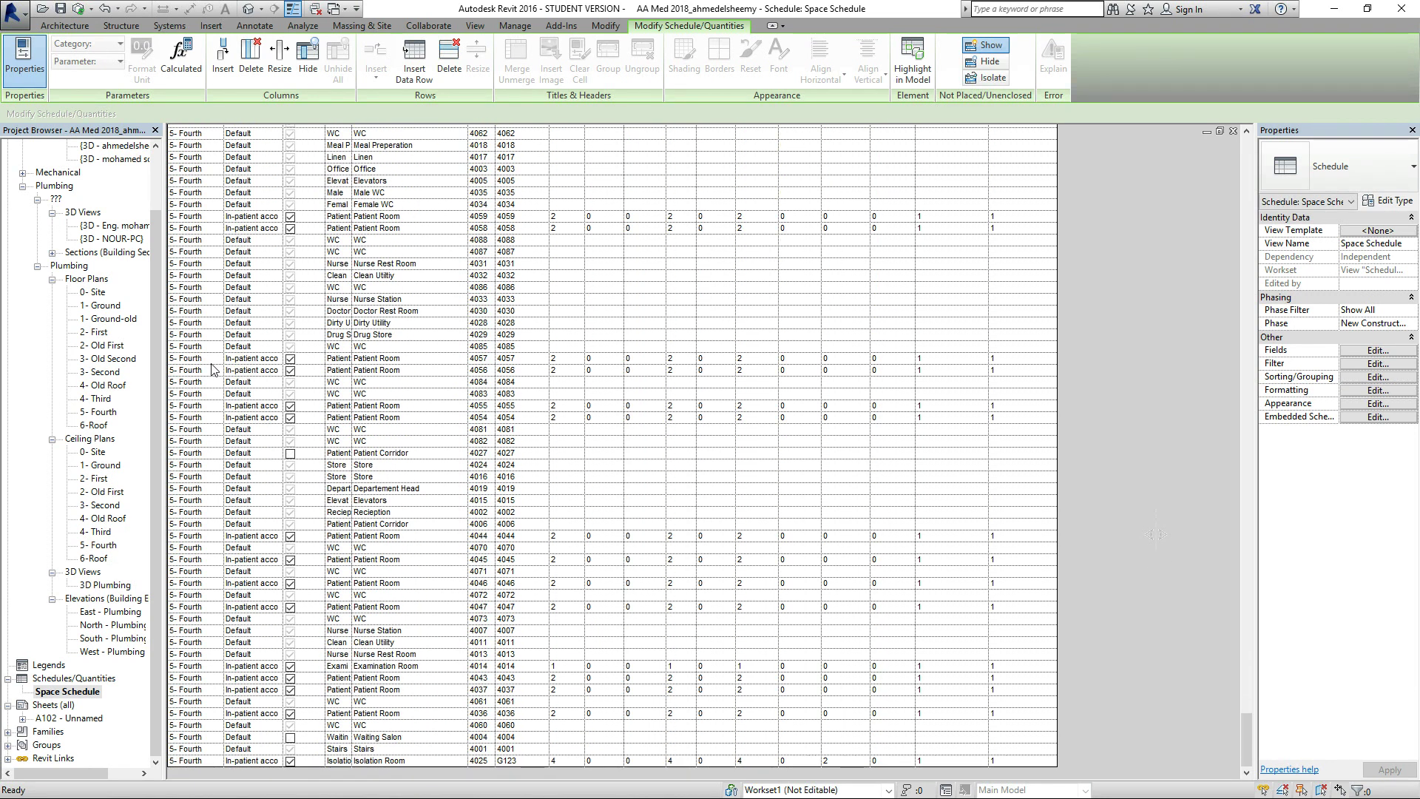
pyautogui.scroll(20, 212, 370)
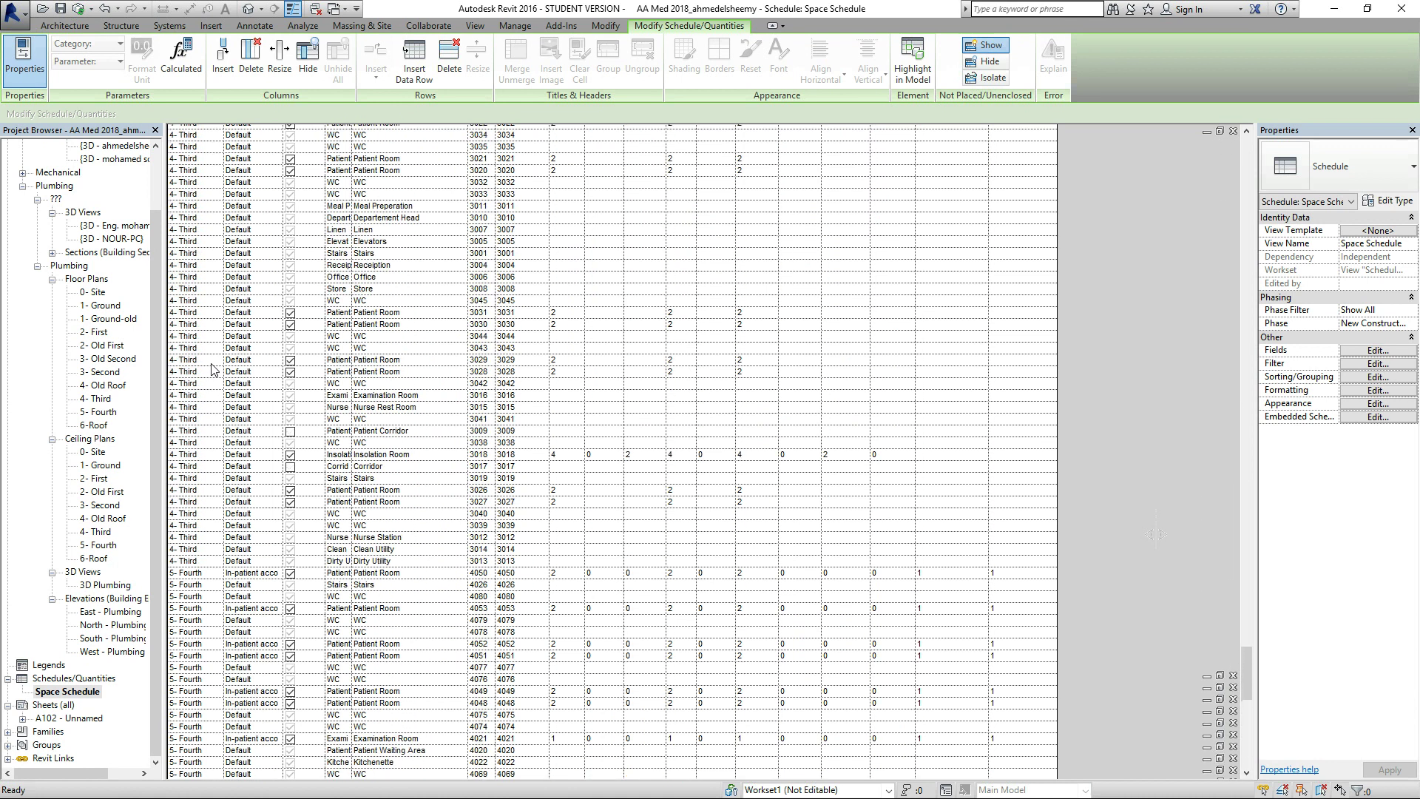
pyautogui.scroll(20, 212, 371)
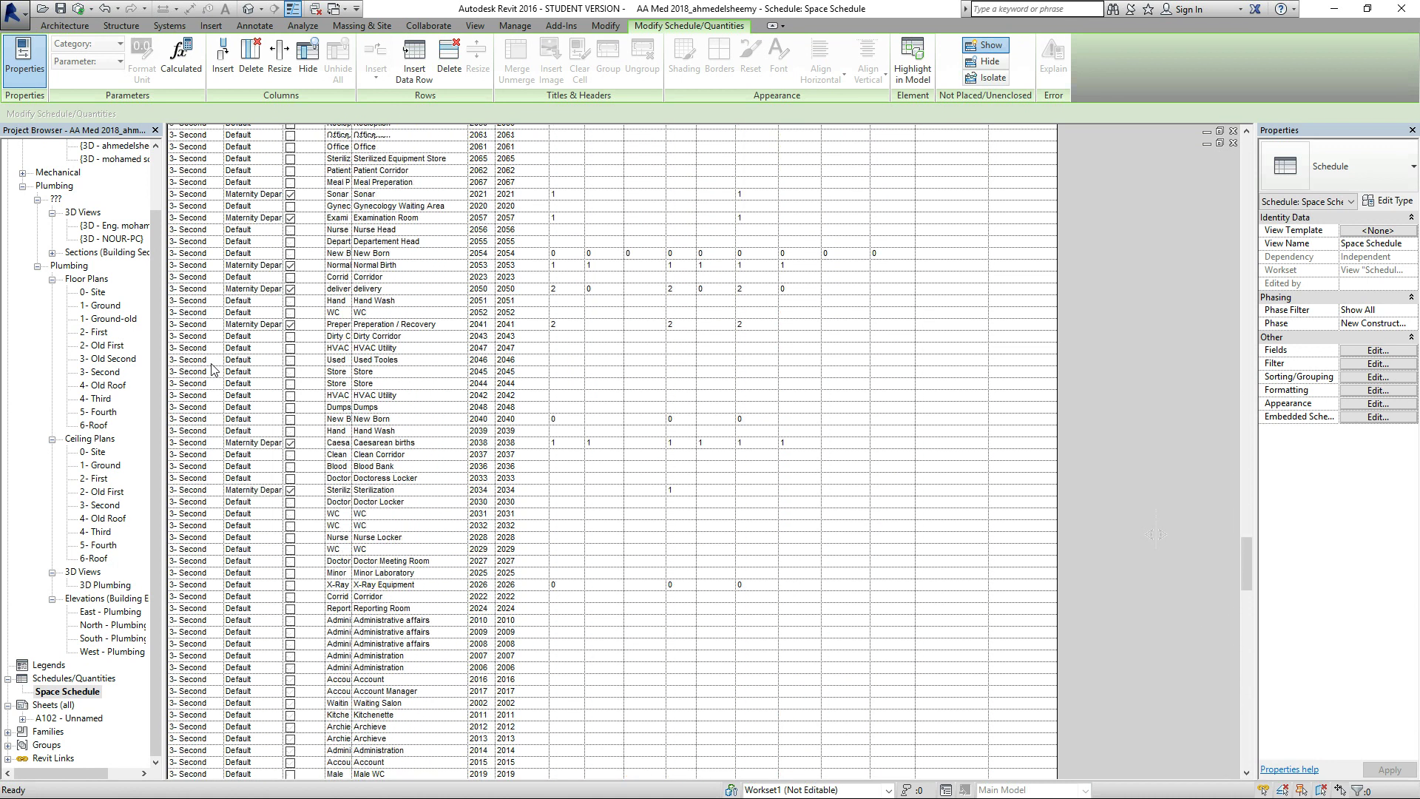
pyautogui.scroll(20, 212, 370)
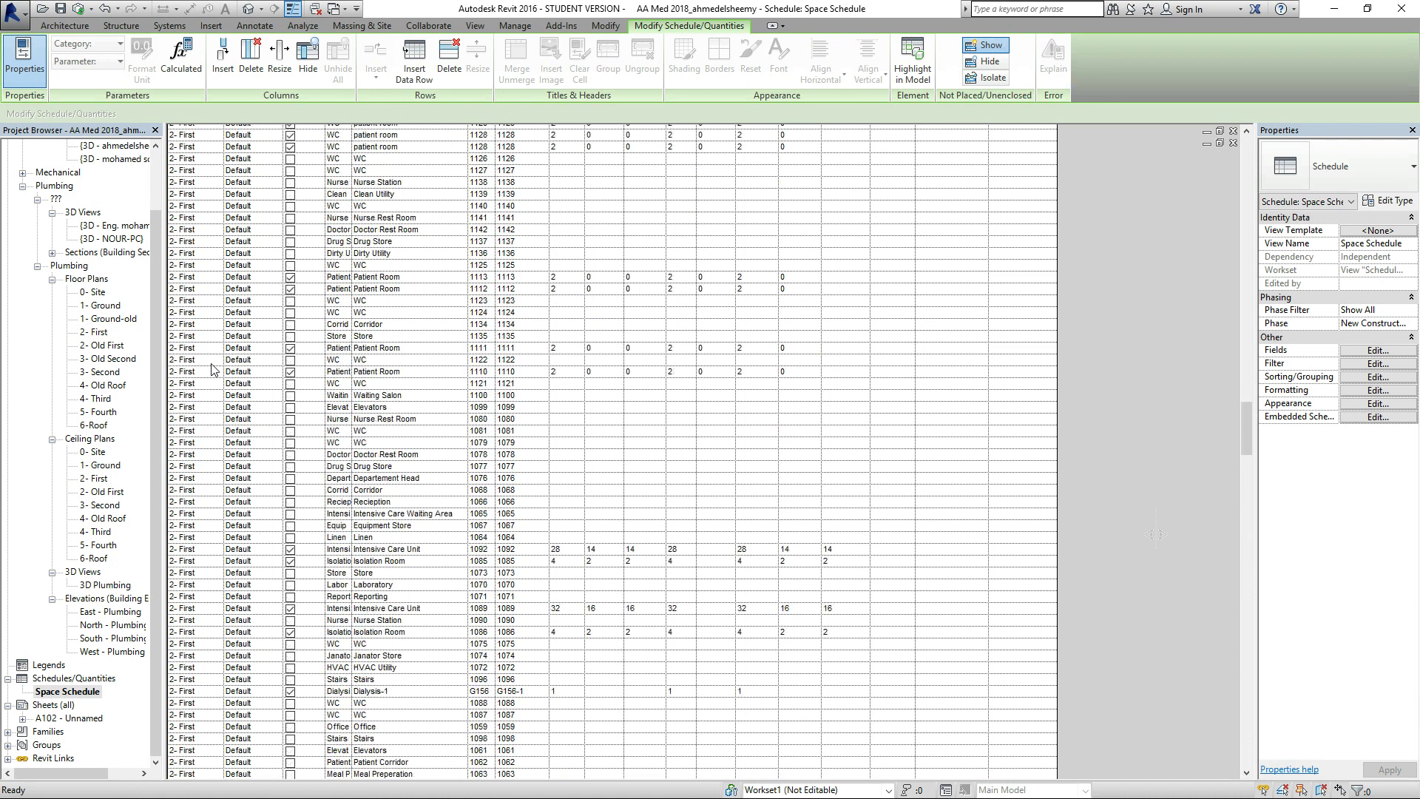
pyautogui.scroll(20, 212, 370)
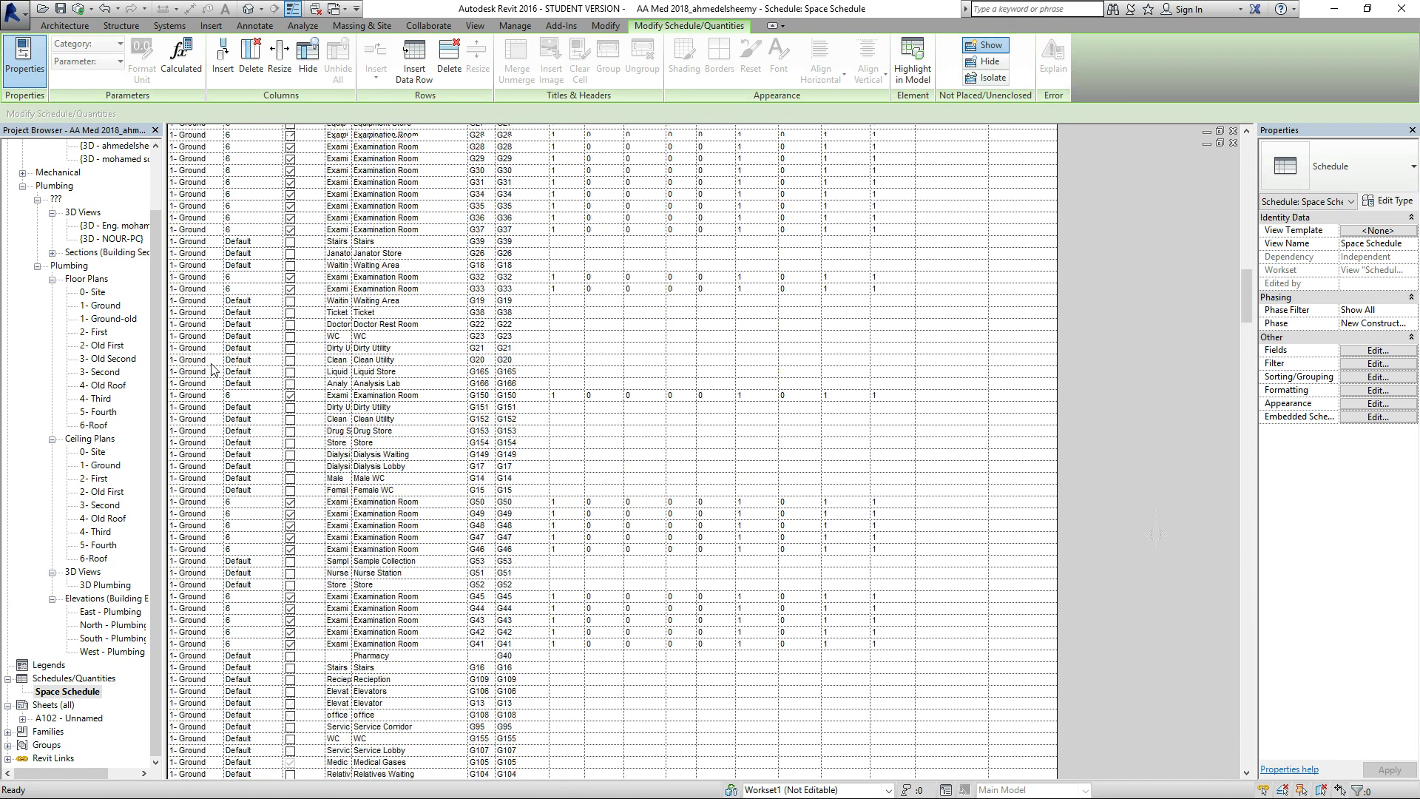
pyautogui.scroll(20, 212, 371)
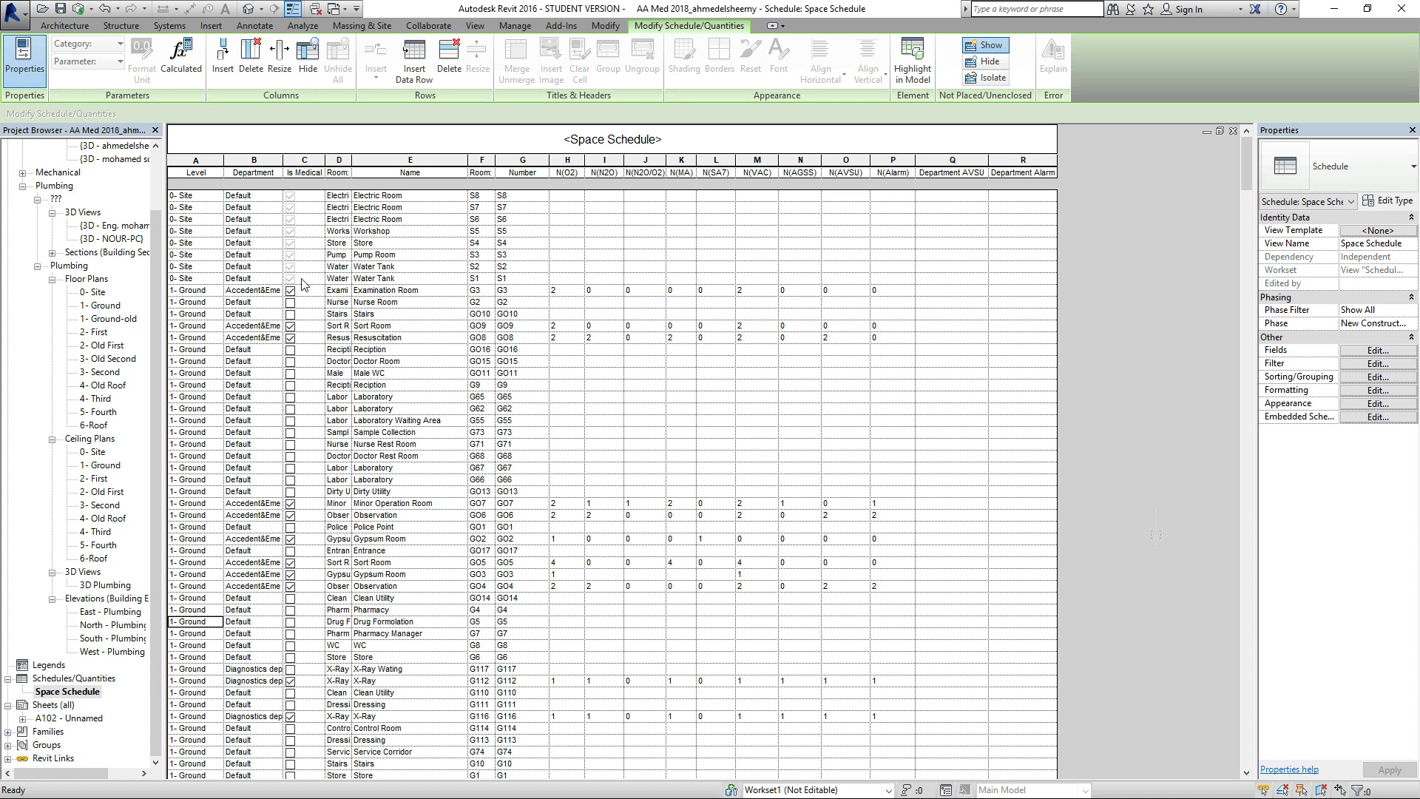
# Highlight Examination Room G3 in the model from the Space Schedule, cycling through the available views to the 1- Ground-old floor plan.
pyautogui.click(247, 293)
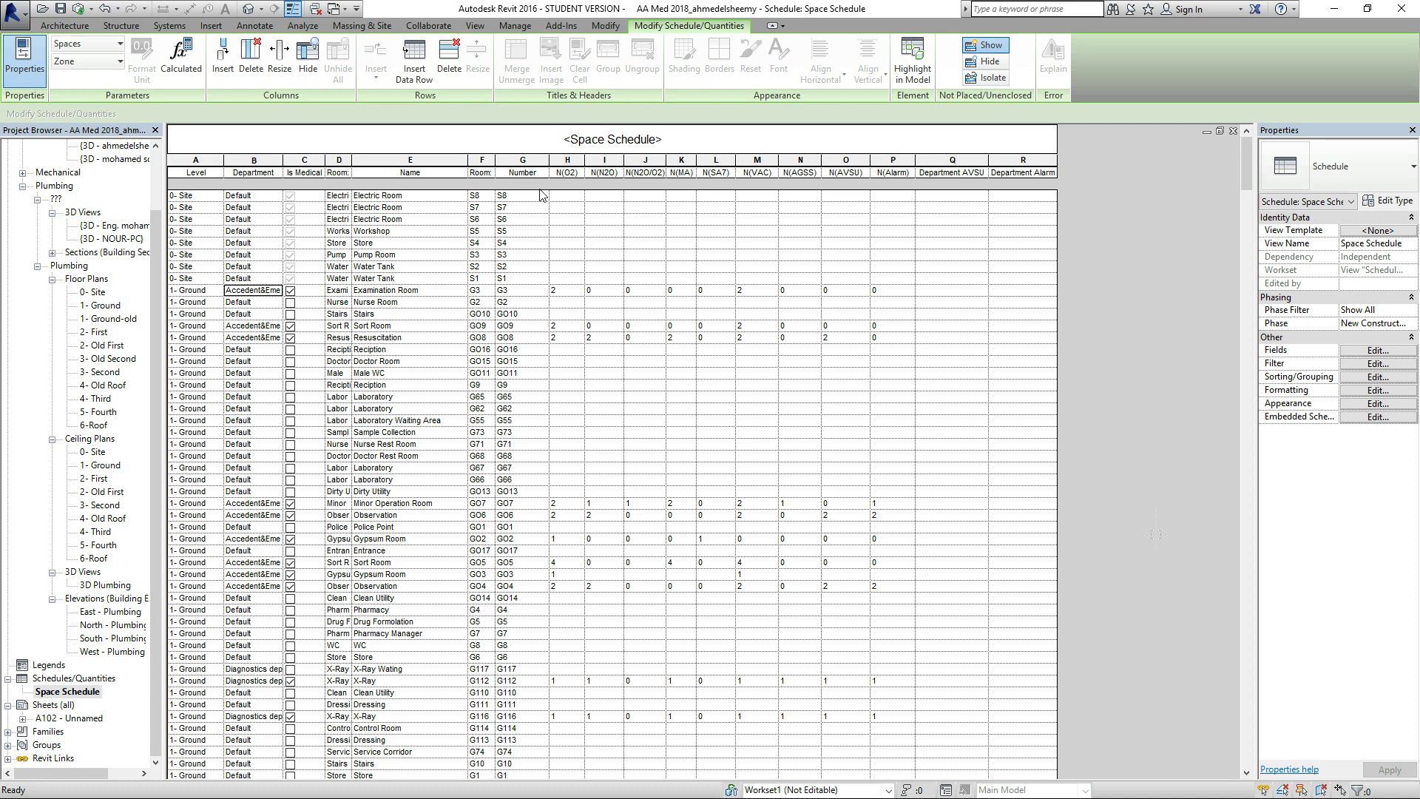
pyautogui.click(921, 61)
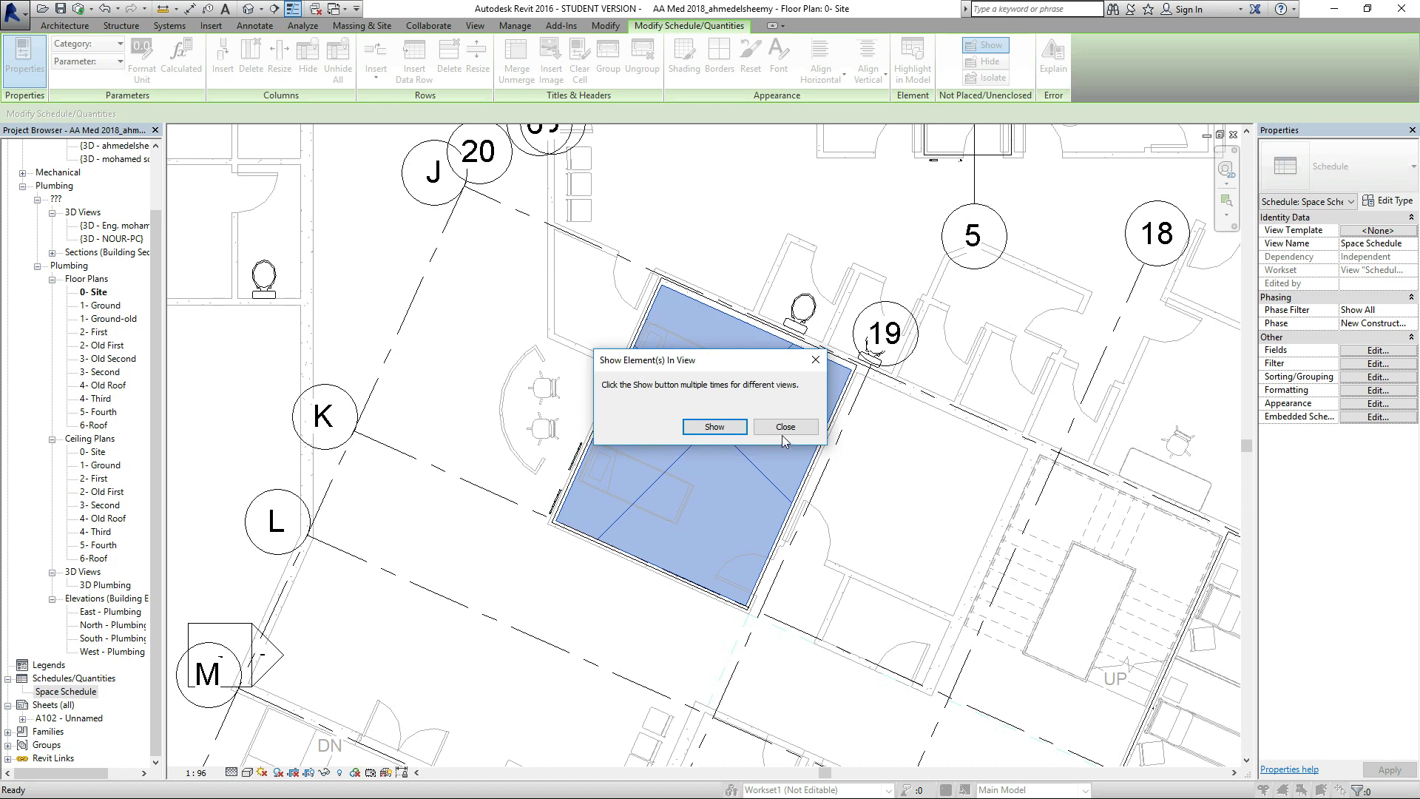
pyautogui.click(727, 427)
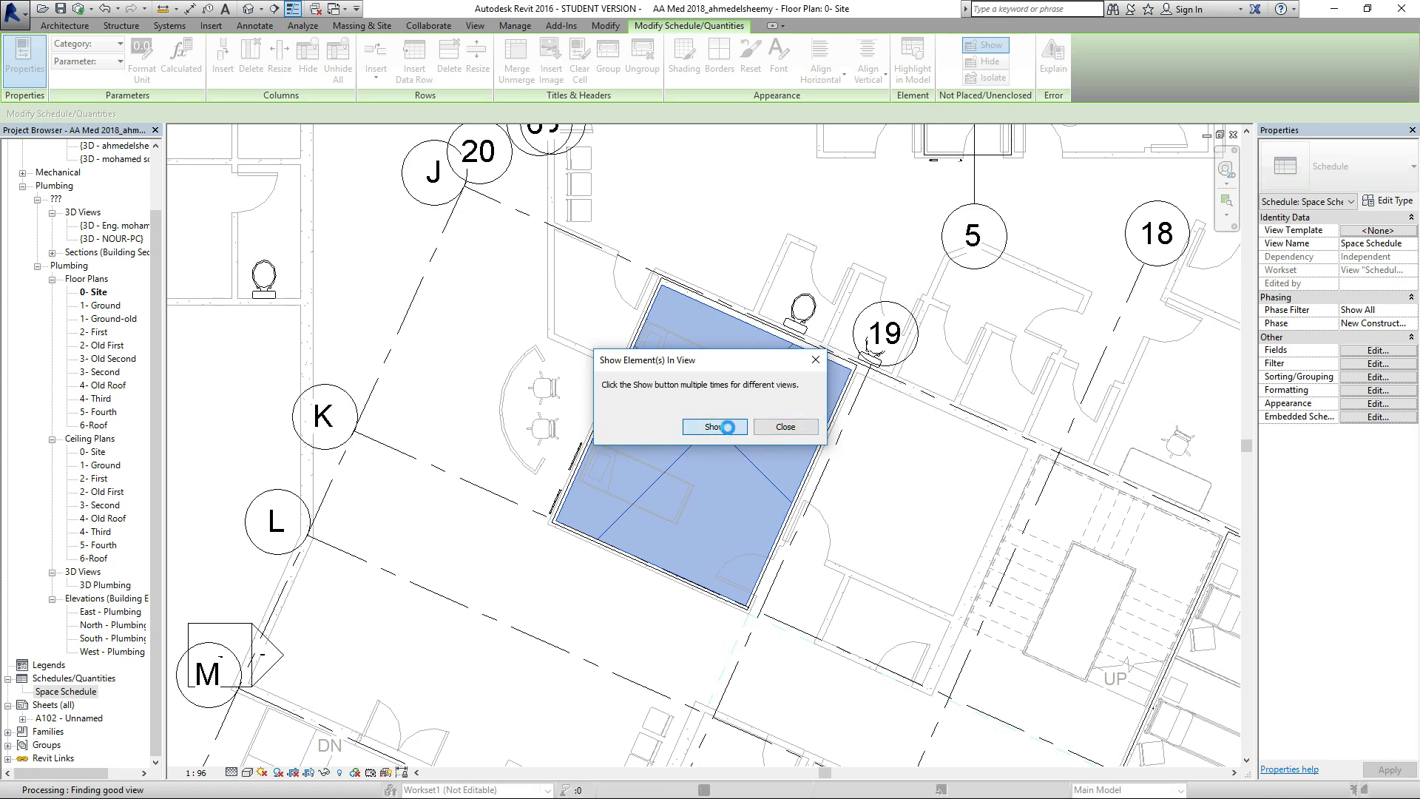
pyautogui.click(727, 428)
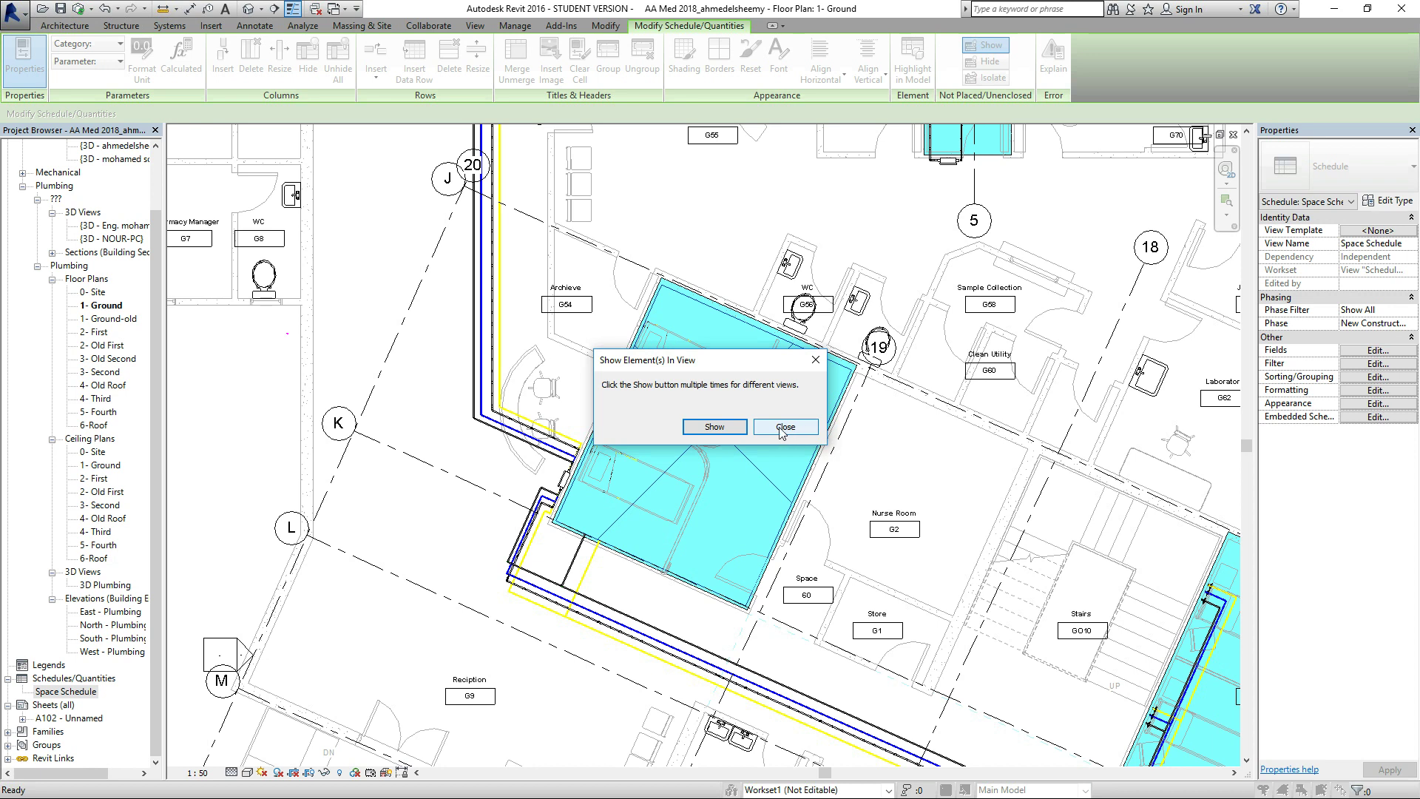
pyautogui.click(730, 434)
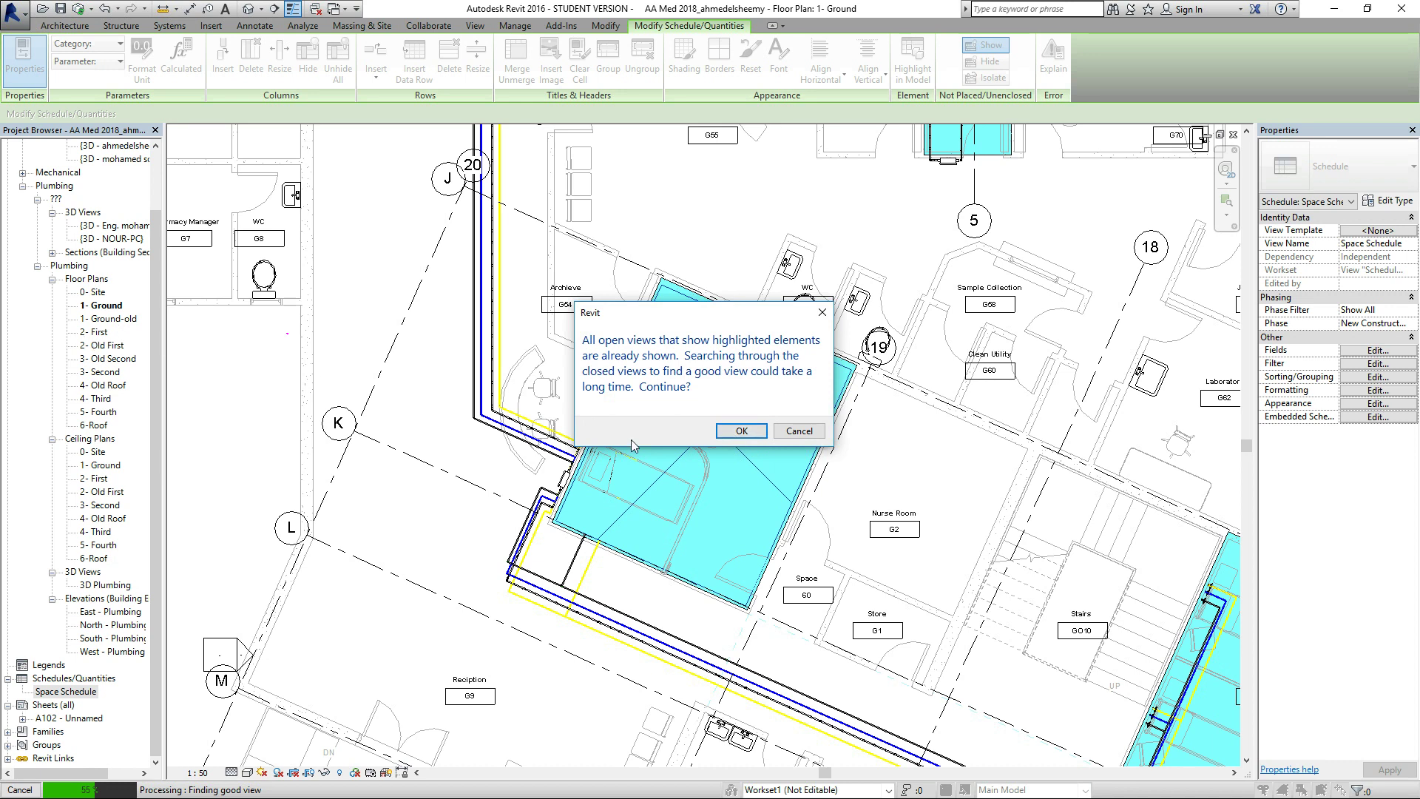
pyautogui.click(743, 432)
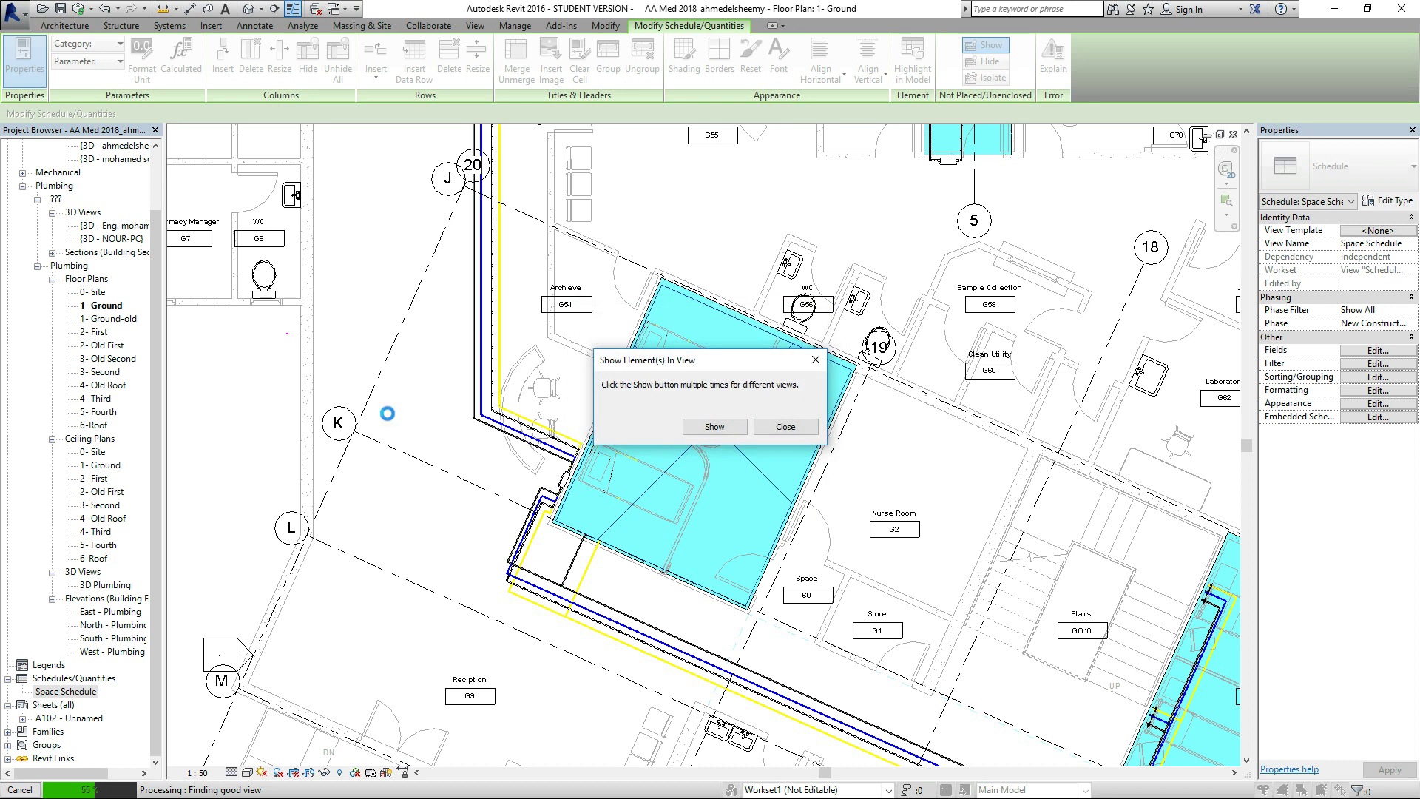
pyautogui.click(715, 426)
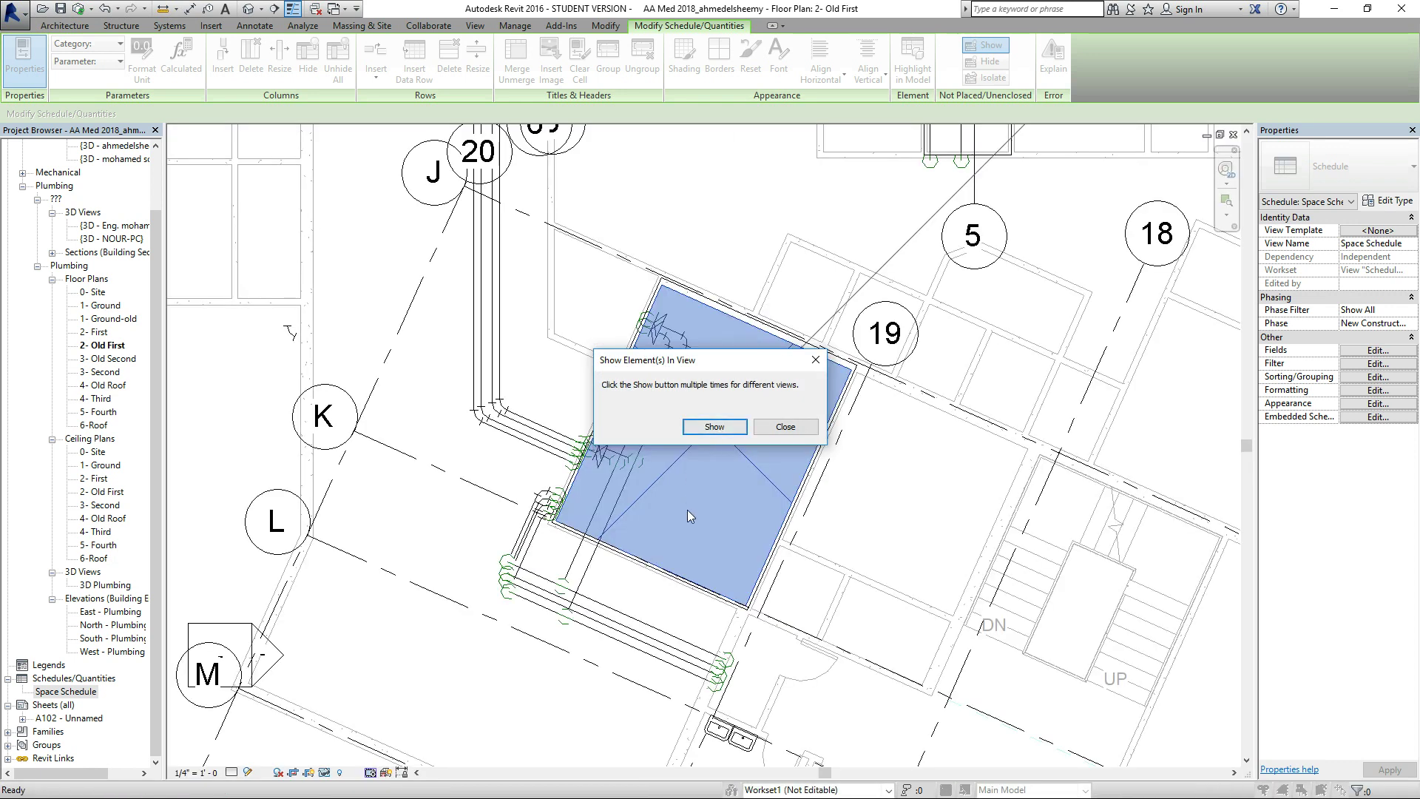
pyautogui.click(715, 432)
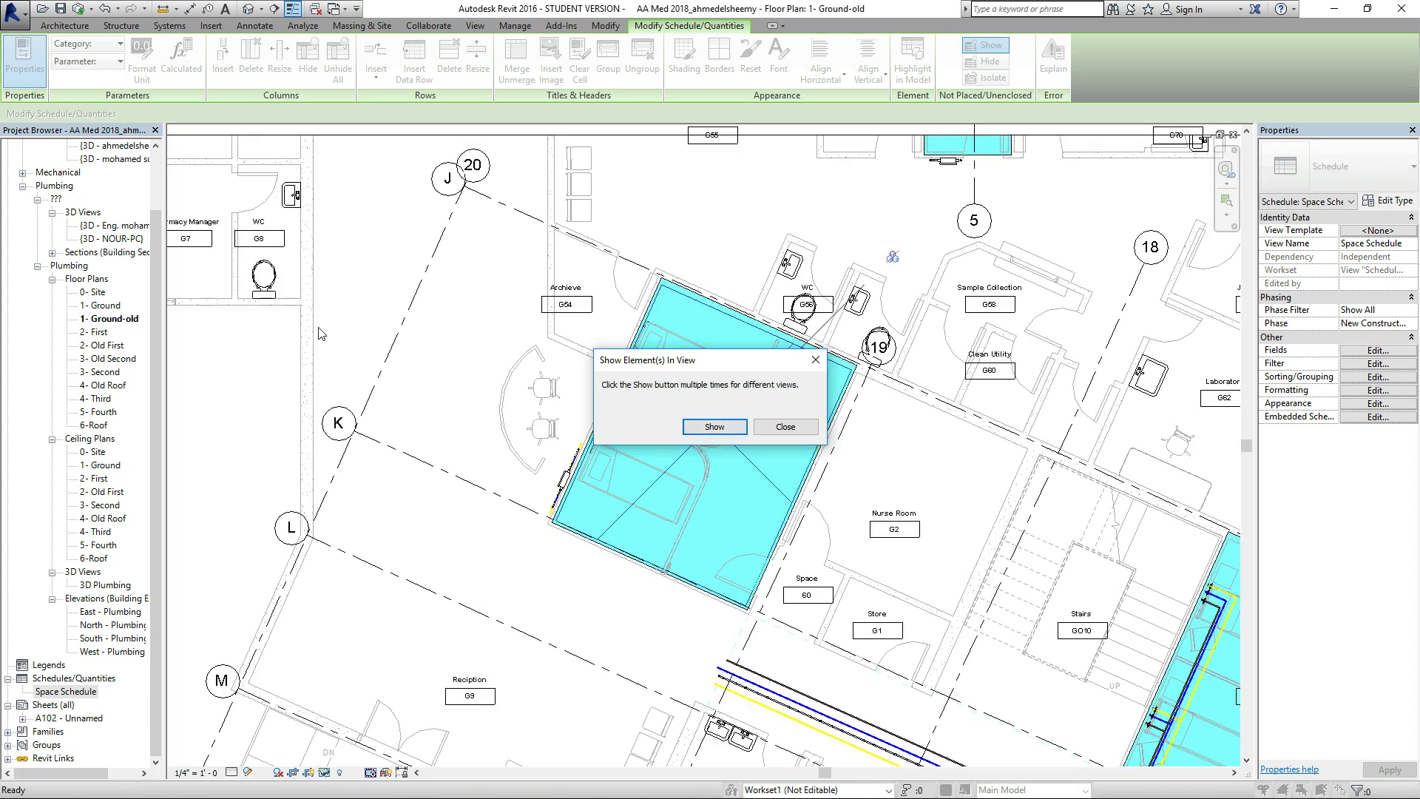
pyautogui.click(786, 427)
# Examine the gas pipe runs and branches at the Sort Room, Resuscitation and Minor Operation Room on the 1- Ground-old plan.
pyautogui.scroll(-3, 363, 283)
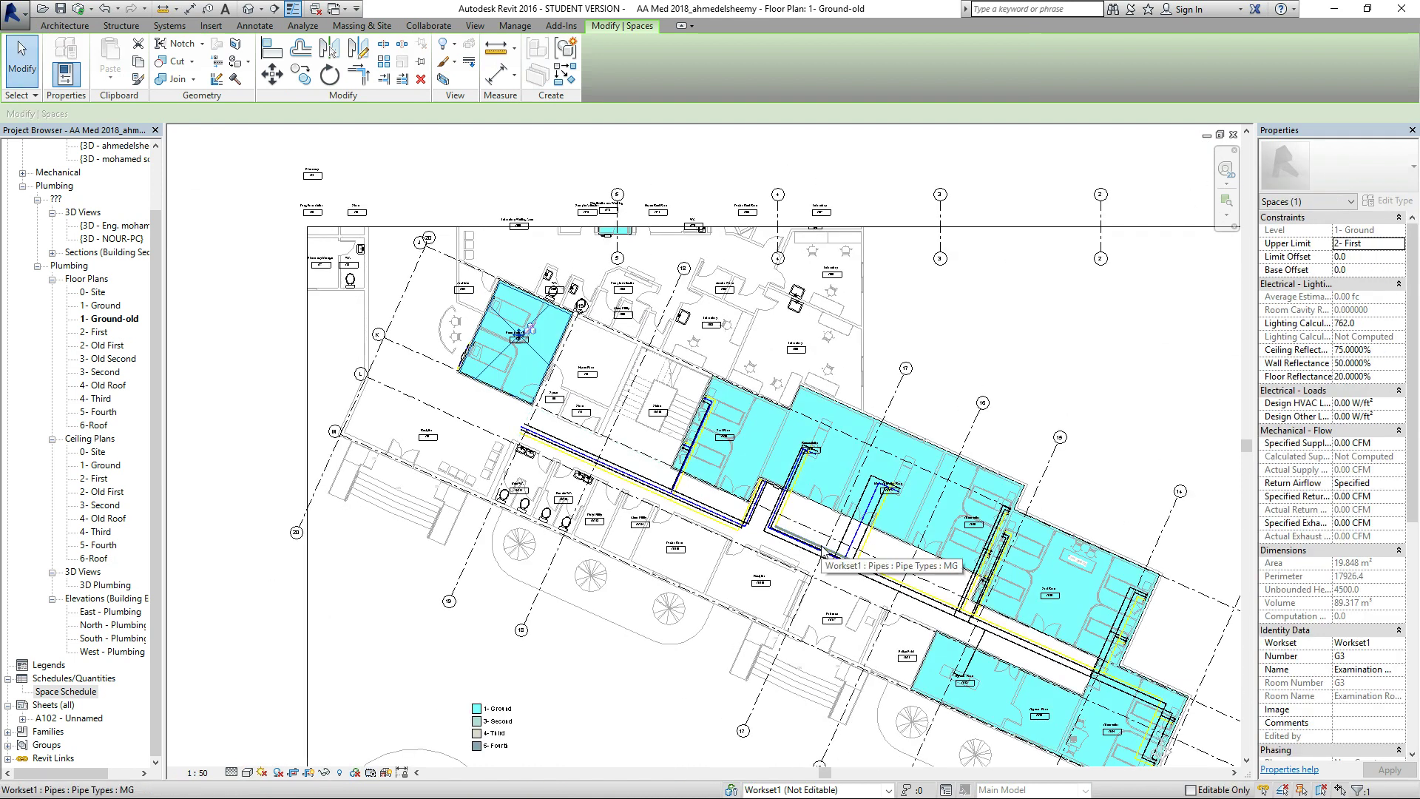
pyautogui.scroll(5, 605, 368)
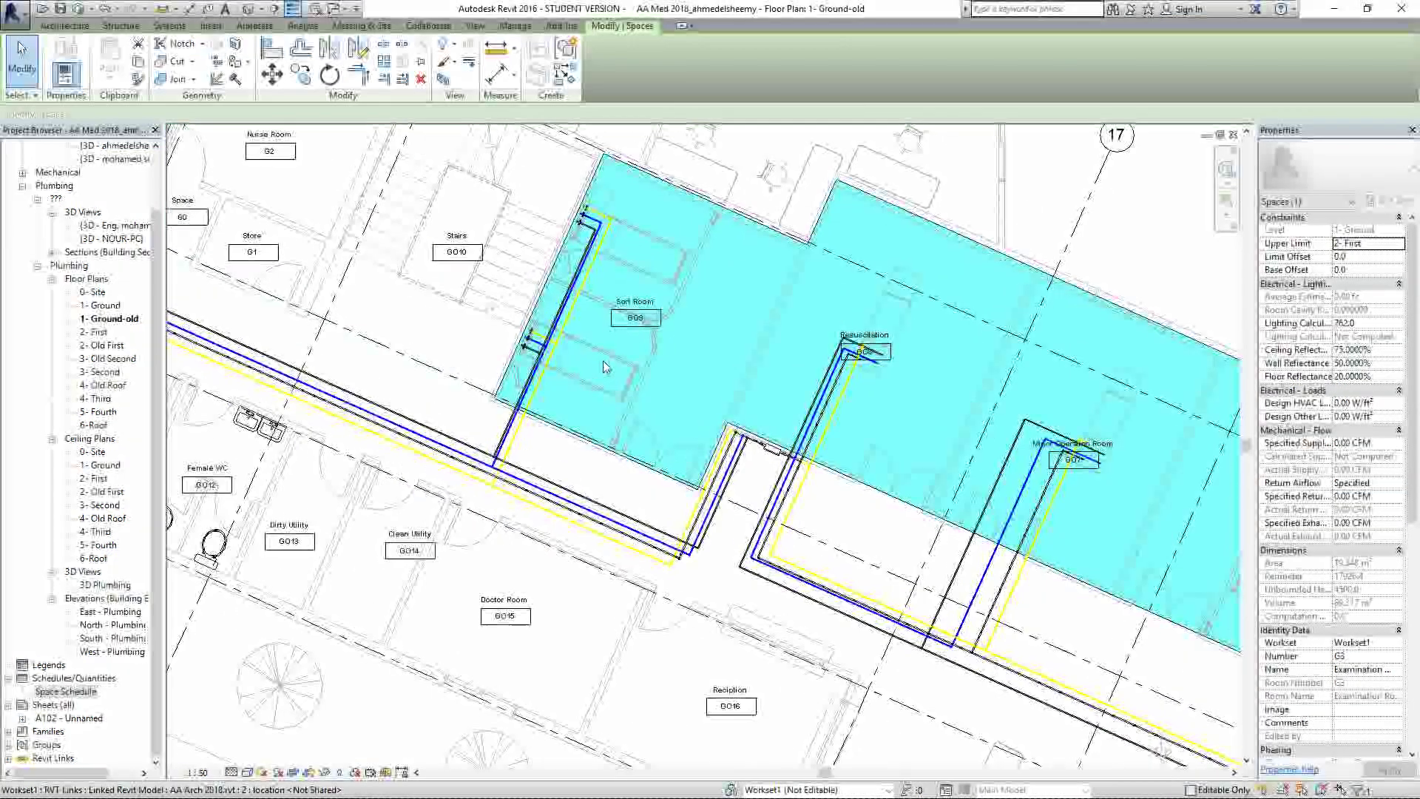
pyautogui.scroll(-1, 738, 294)
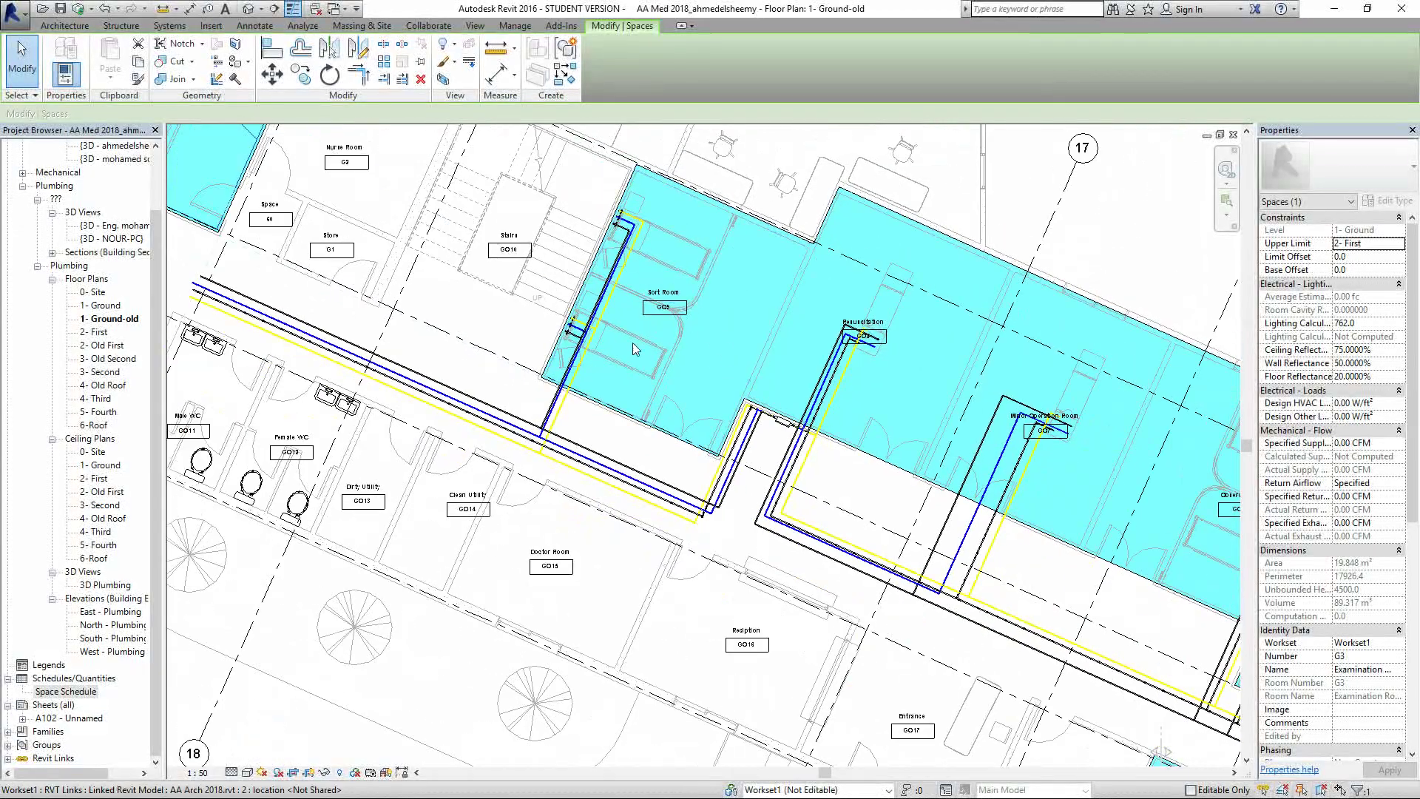
pyautogui.scroll(-1, 632, 343)
pyautogui.scroll(3, 1050, 395)
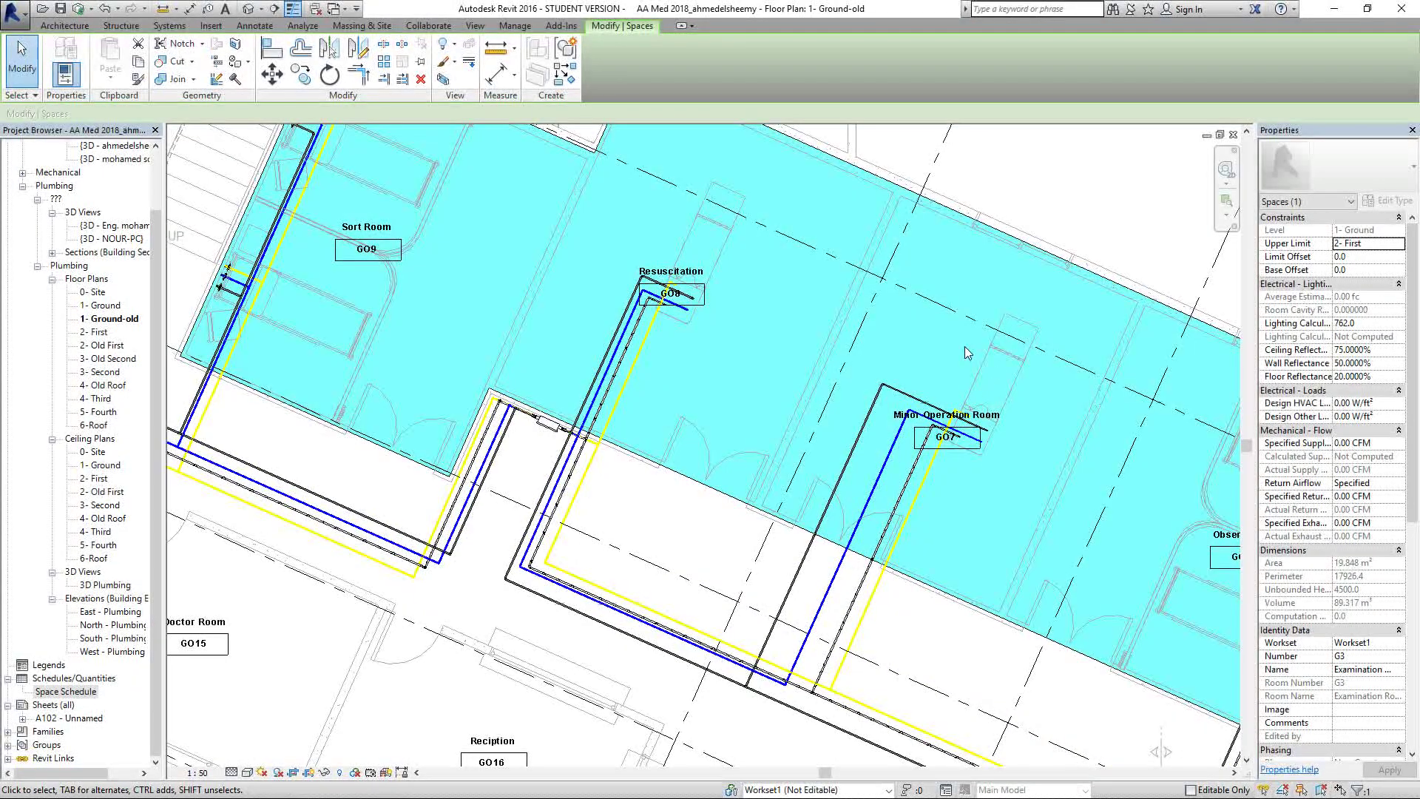
pyautogui.scroll(-4, 971, 356)
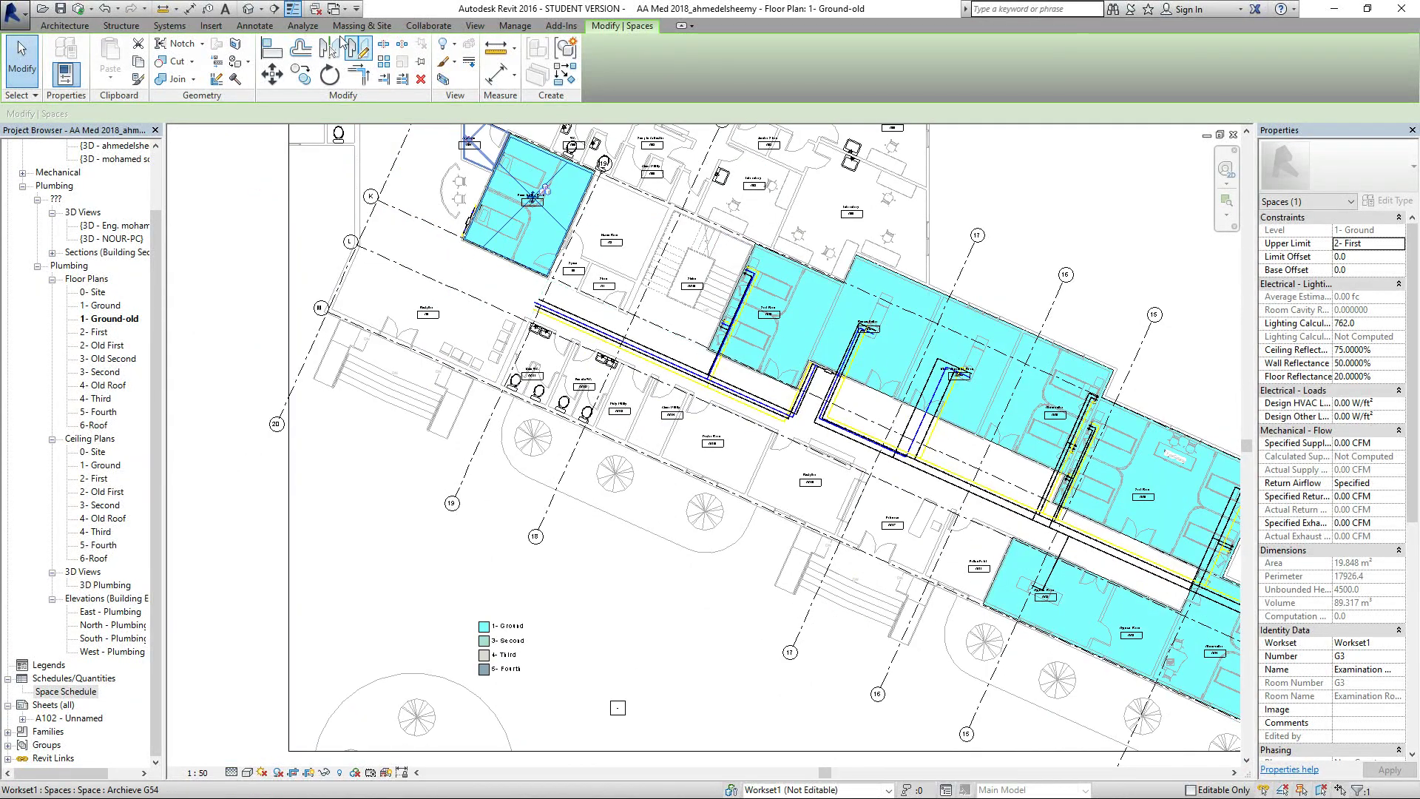
# Reopen the Space Schedule and widen the Room: Name column so the full room names can be read.
pyautogui.doubleClick(68, 691)
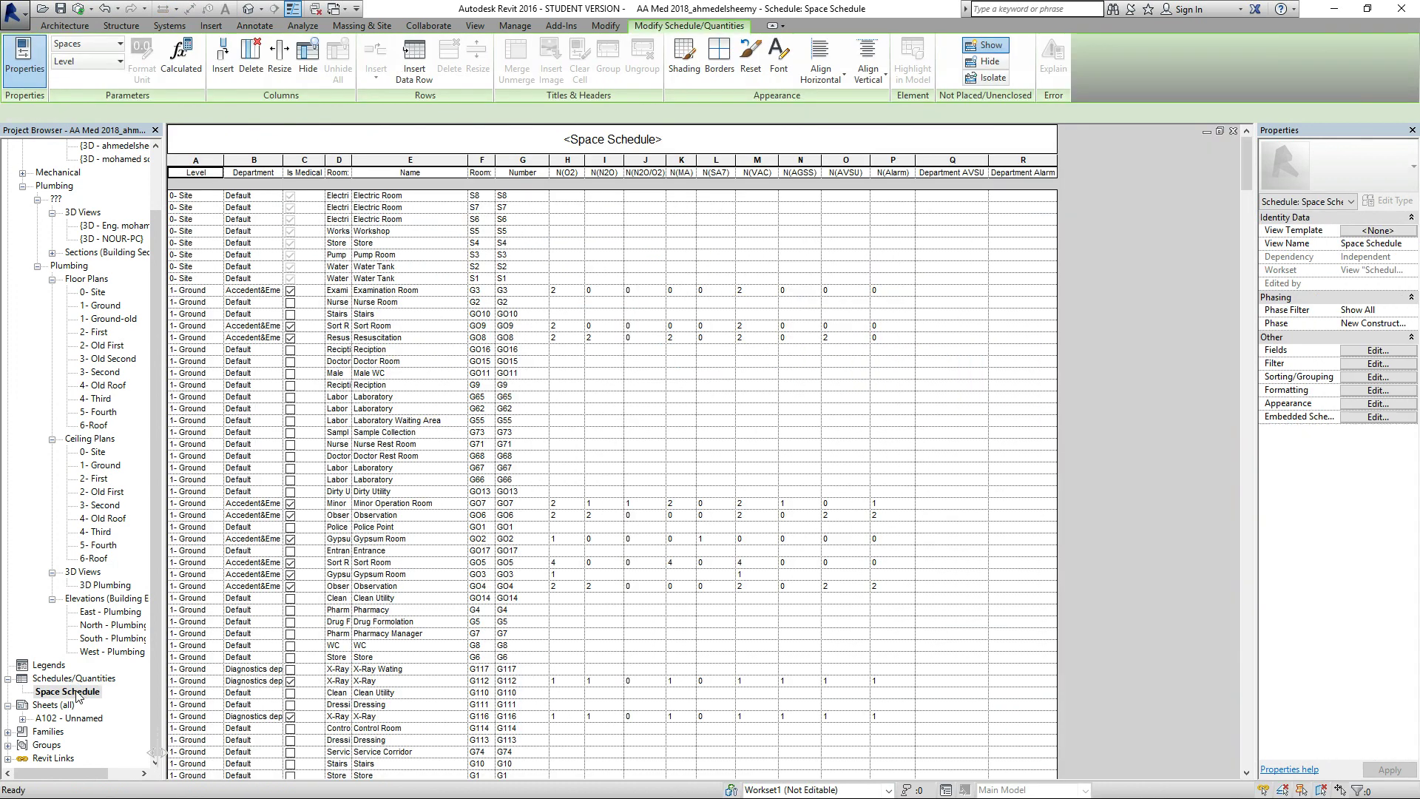
pyautogui.click(249, 293)
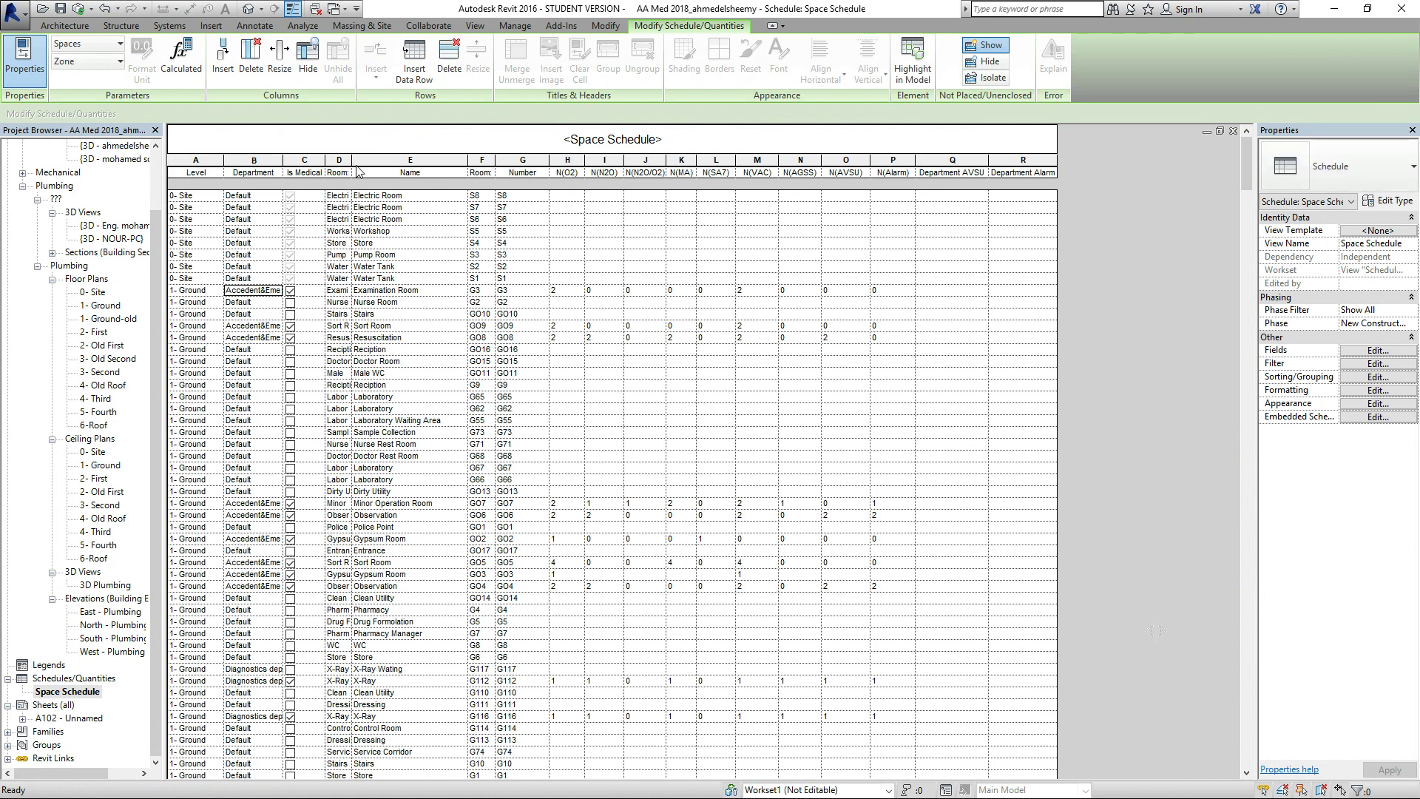
pyautogui.moveTo(351, 160); pyautogui.dragTo(432, 160)
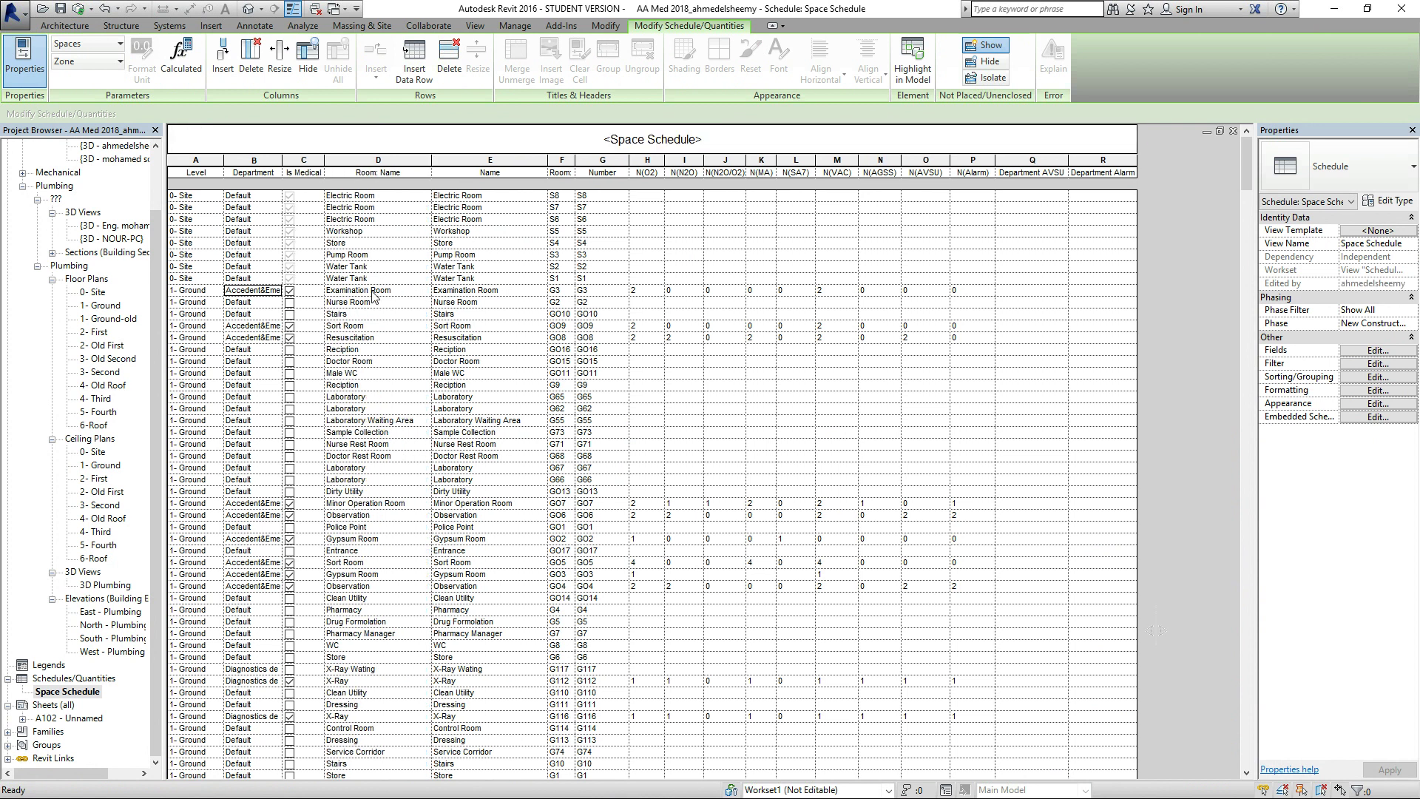
# Locate Examination Room G3 from its schedule row on the 1- Ground-old plan and dismiss the view search.
pyautogui.click(376, 292)
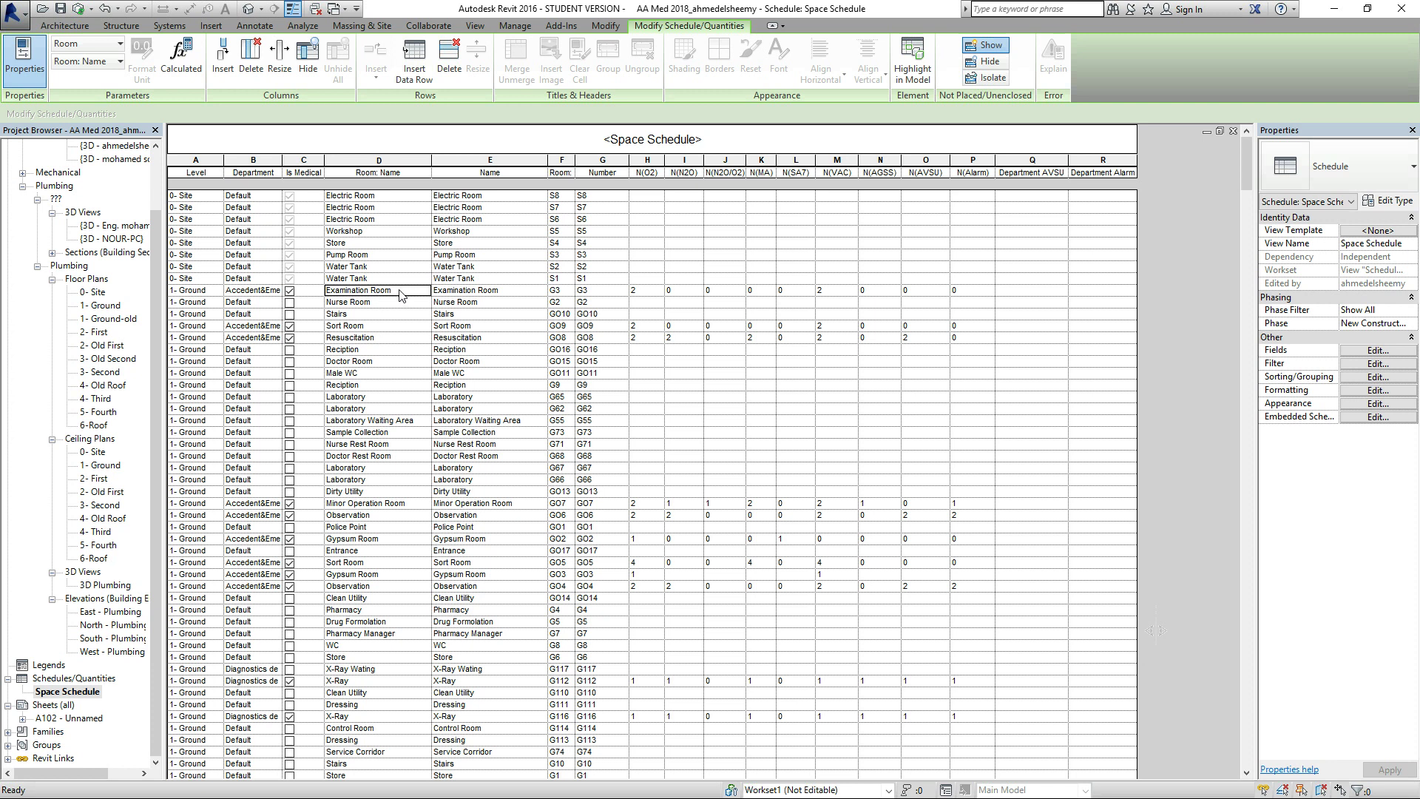
pyautogui.click(467, 292)
pyautogui.click(914, 71)
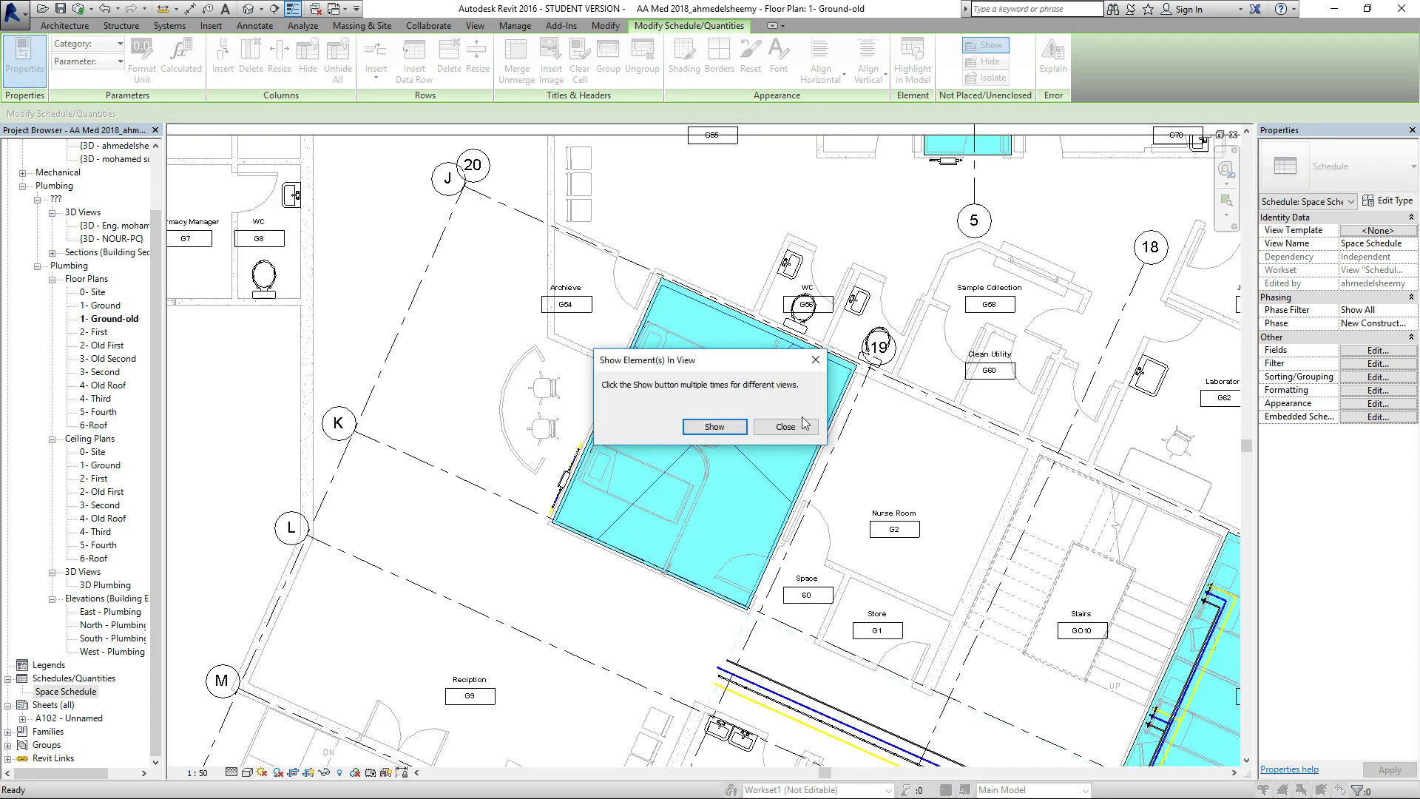
pyautogui.click(803, 427)
pyautogui.click(691, 411)
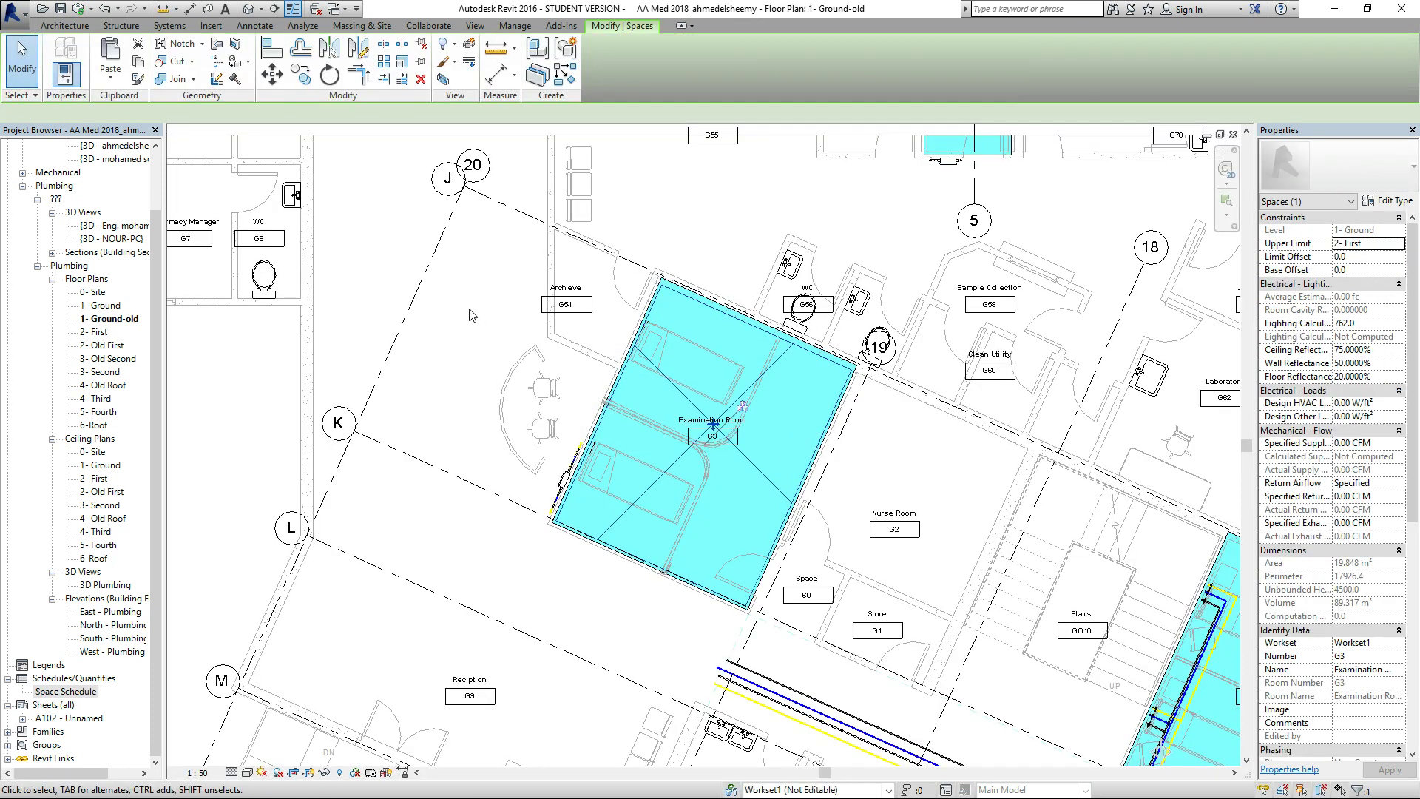
# Examine the open ends of the corridor gas pipes relative to Examination Room G3 and Reception G9, and clear the space selection.
pyautogui.scroll(-2, 618, 419)
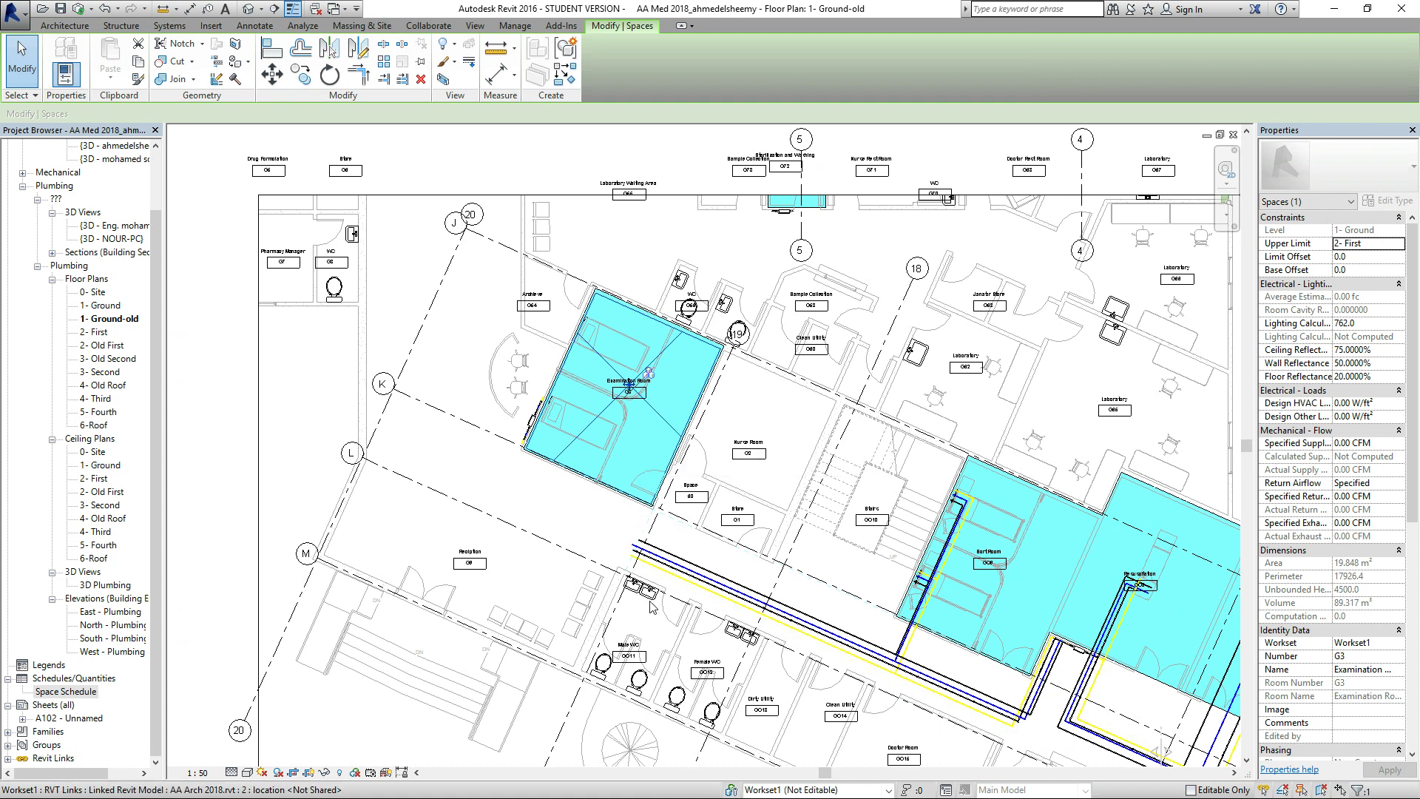
pyautogui.scroll(2, 831, 651)
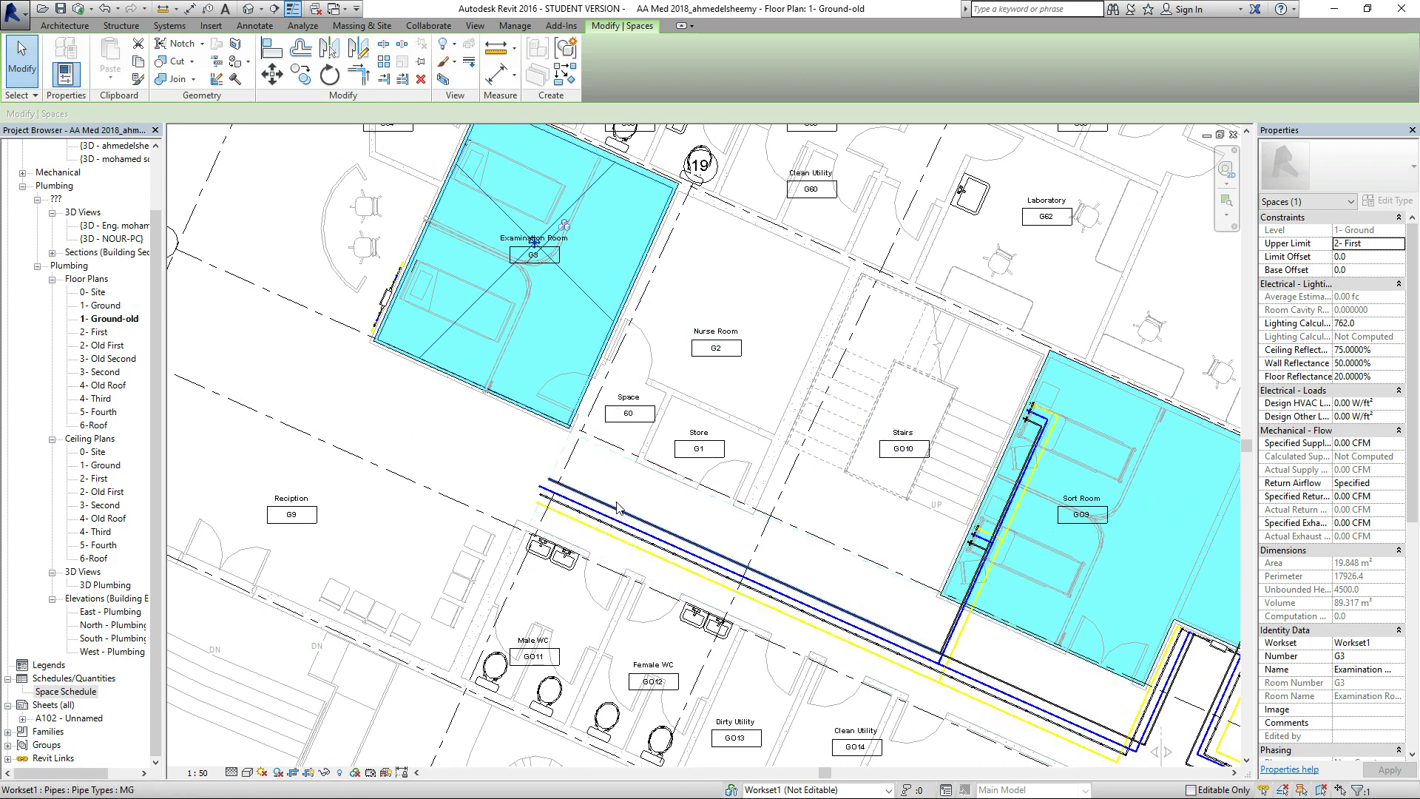
pyautogui.scroll(5, 569, 483)
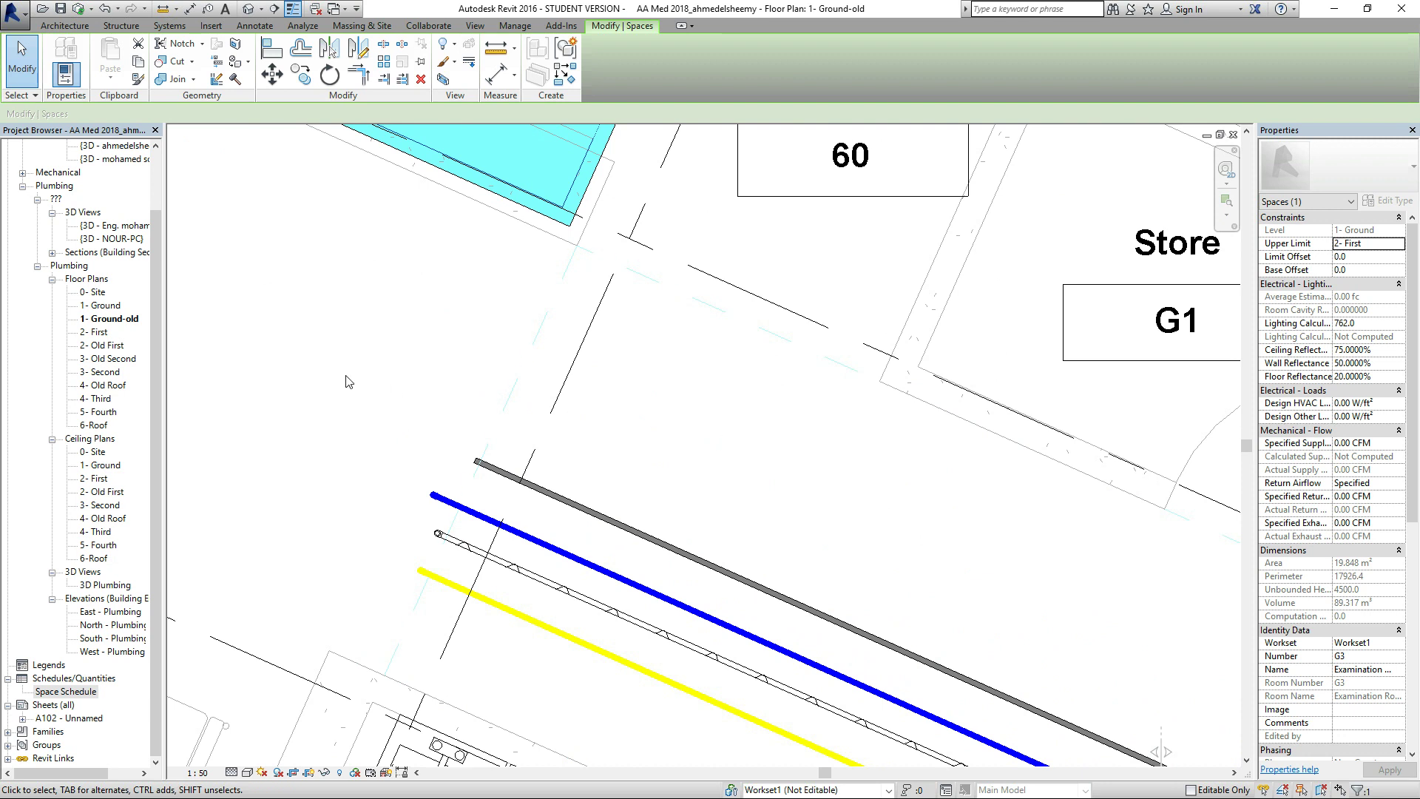
pyautogui.scroll(-5, 762, 488)
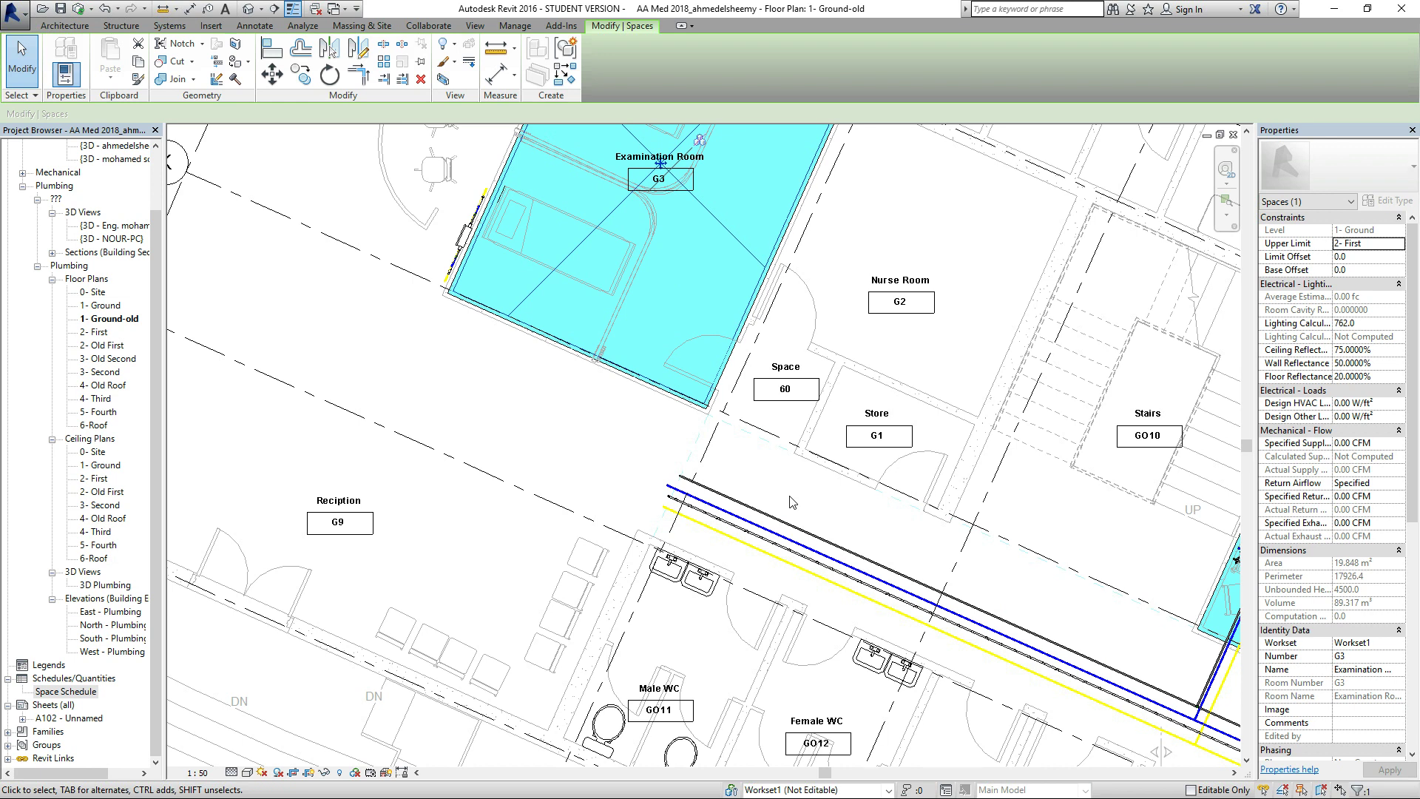
pyautogui.scroll(-2, 608, 461)
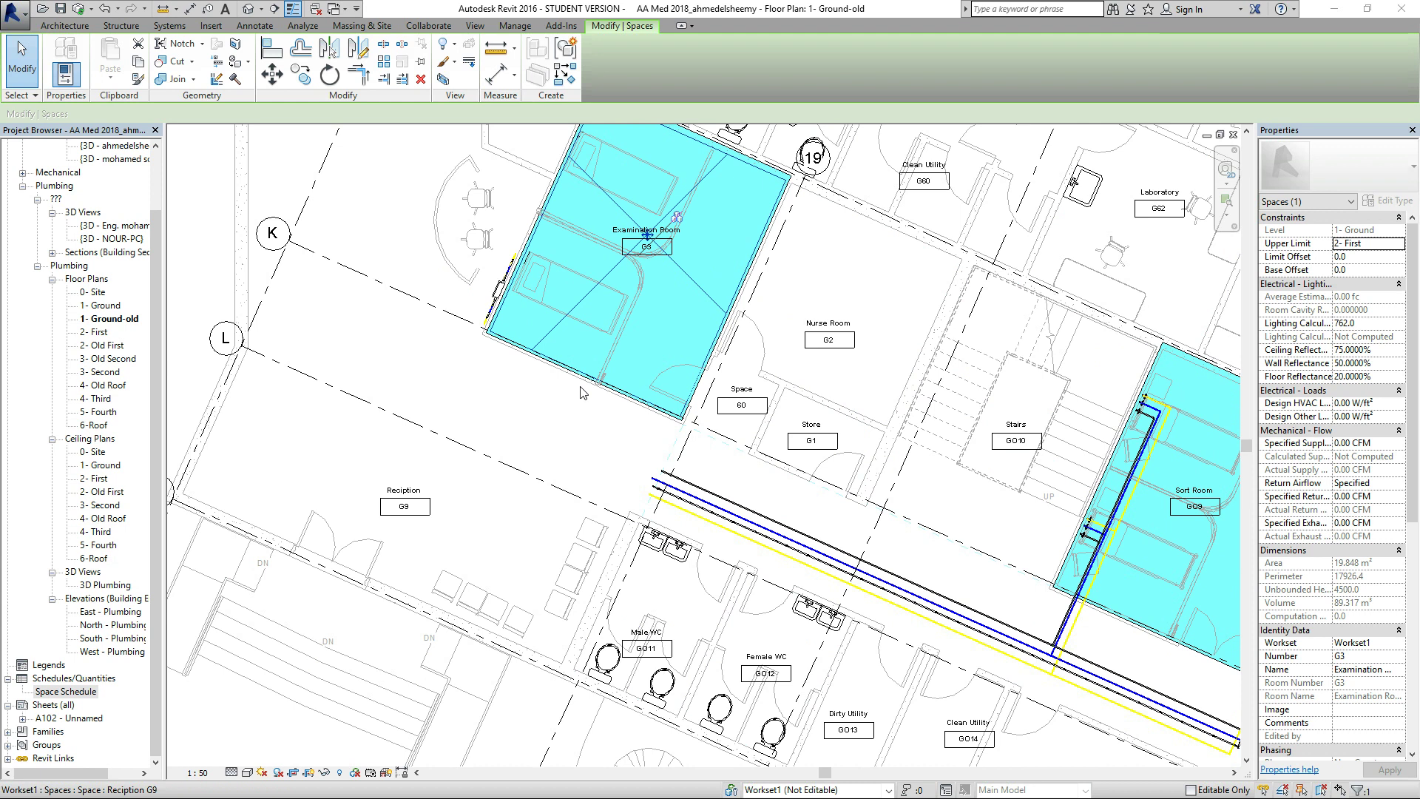
pyautogui.scroll(-3, 599, 532)
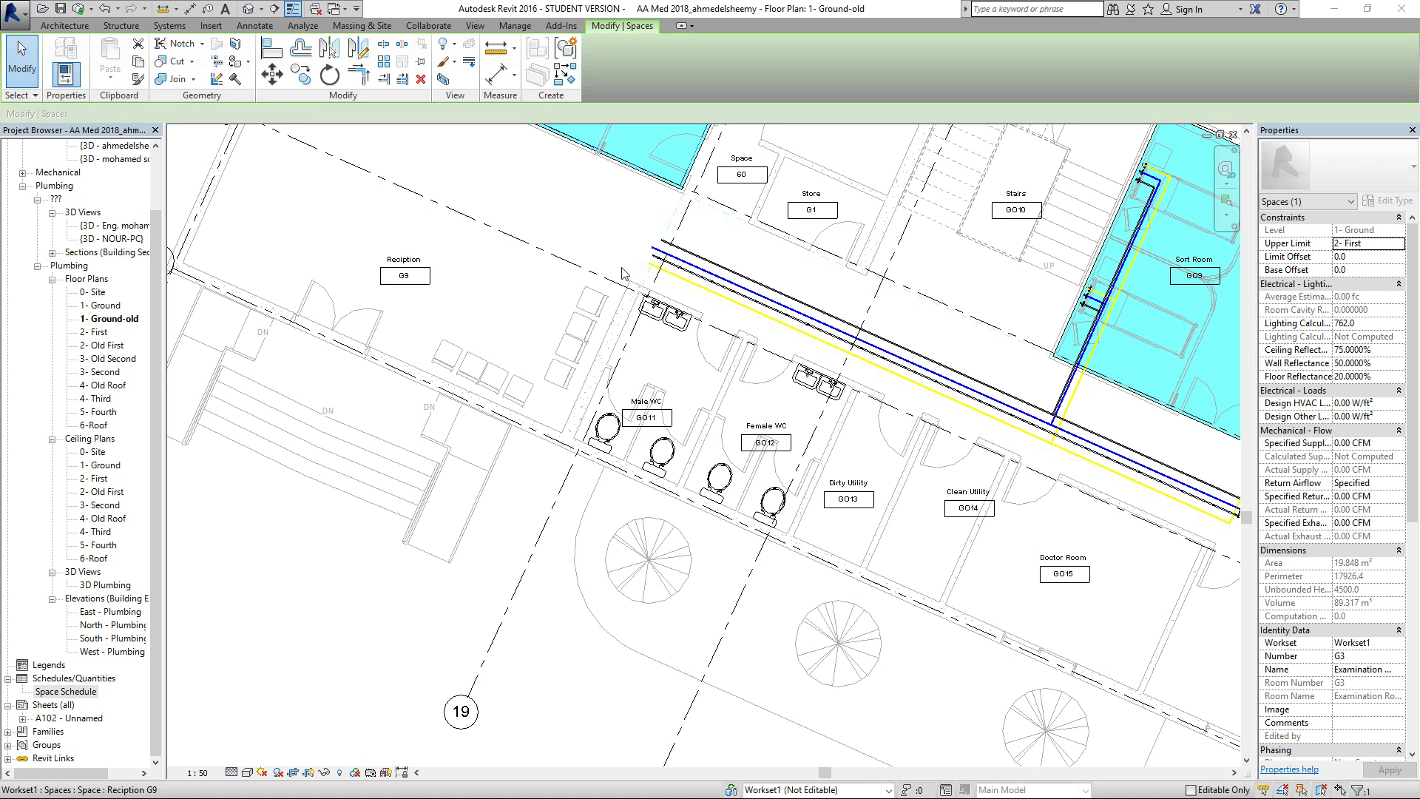
pyautogui.click(23, 63)
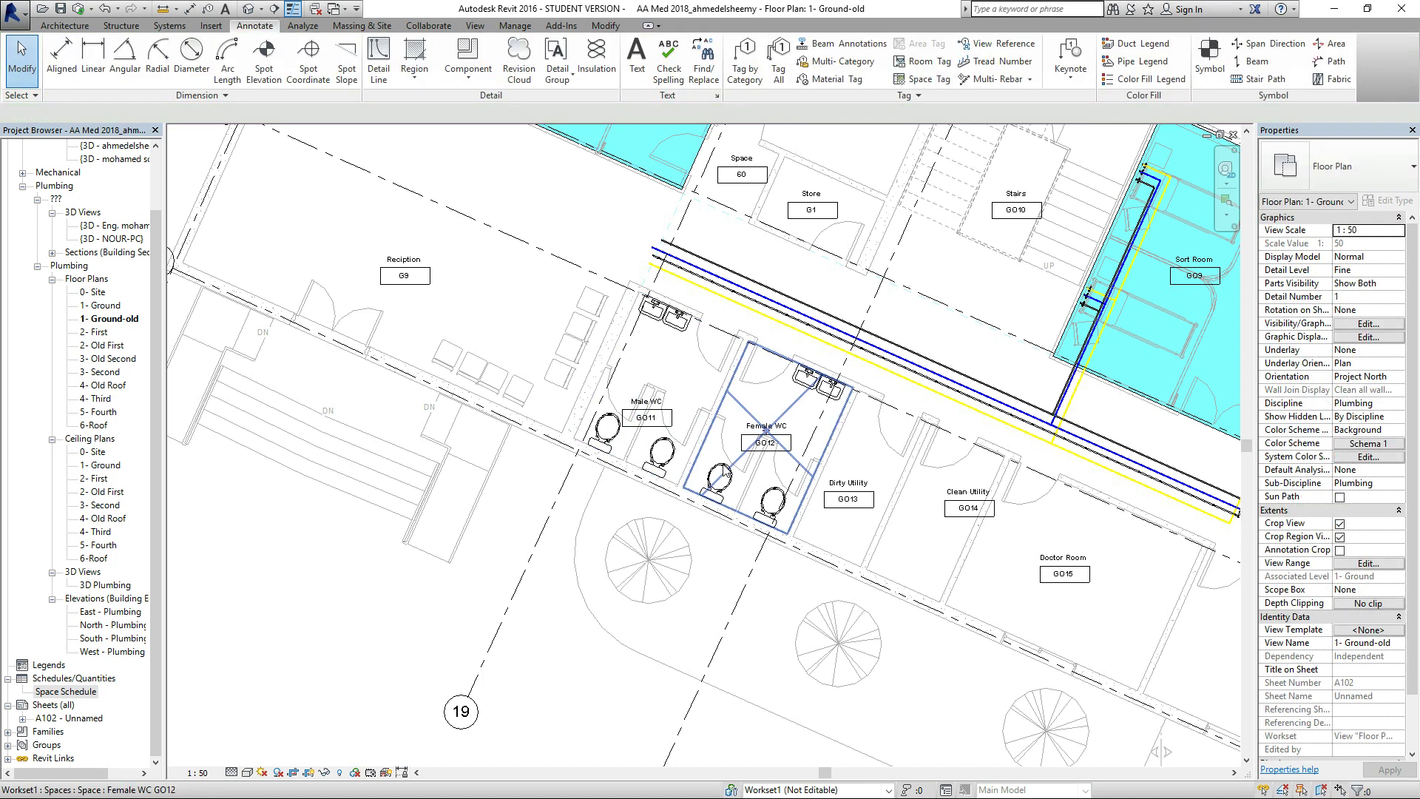
pyautogui.scroll(-2, 725, 471)
pyautogui.scroll(2, 613, 444)
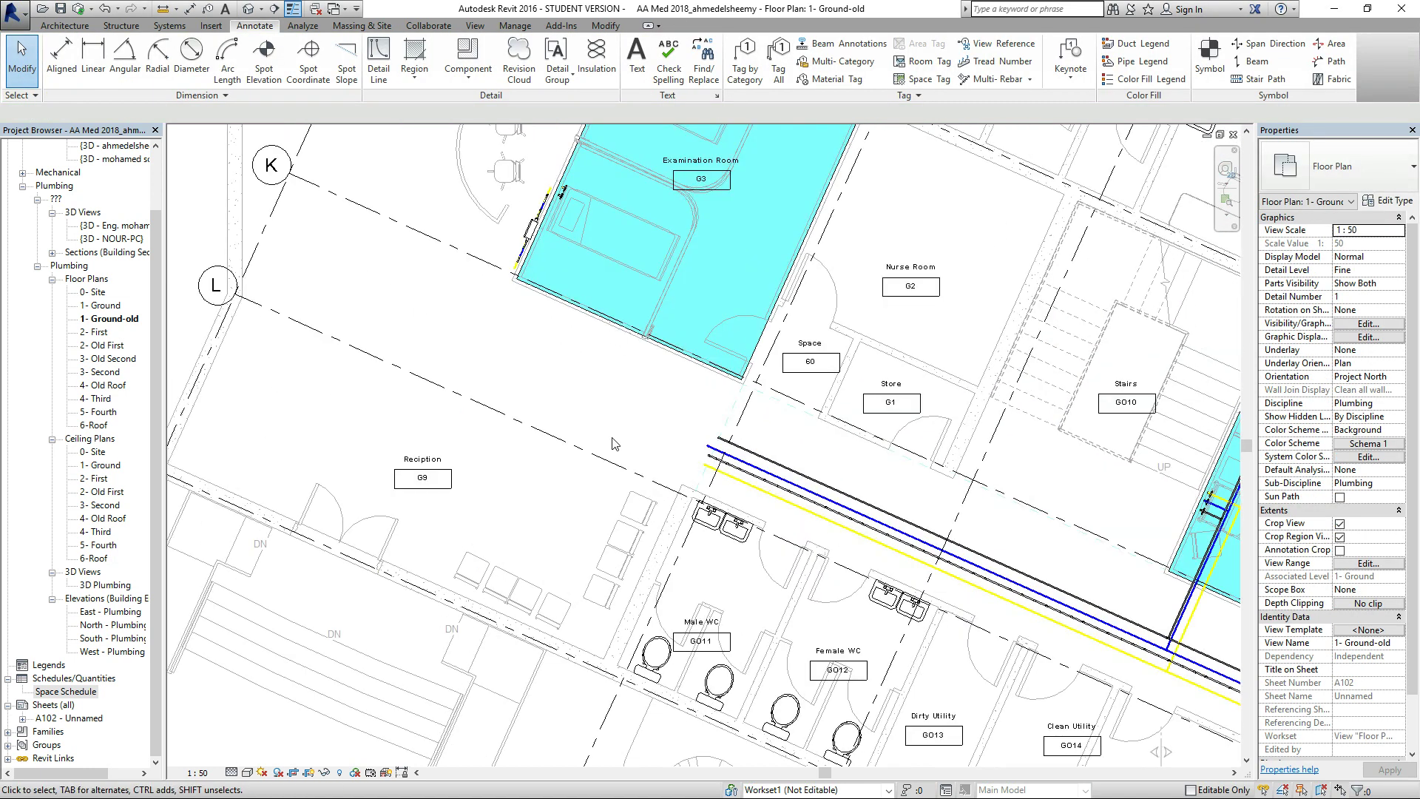
pyautogui.scroll(-2, 628, 392)
pyautogui.scroll(2, 641, 238)
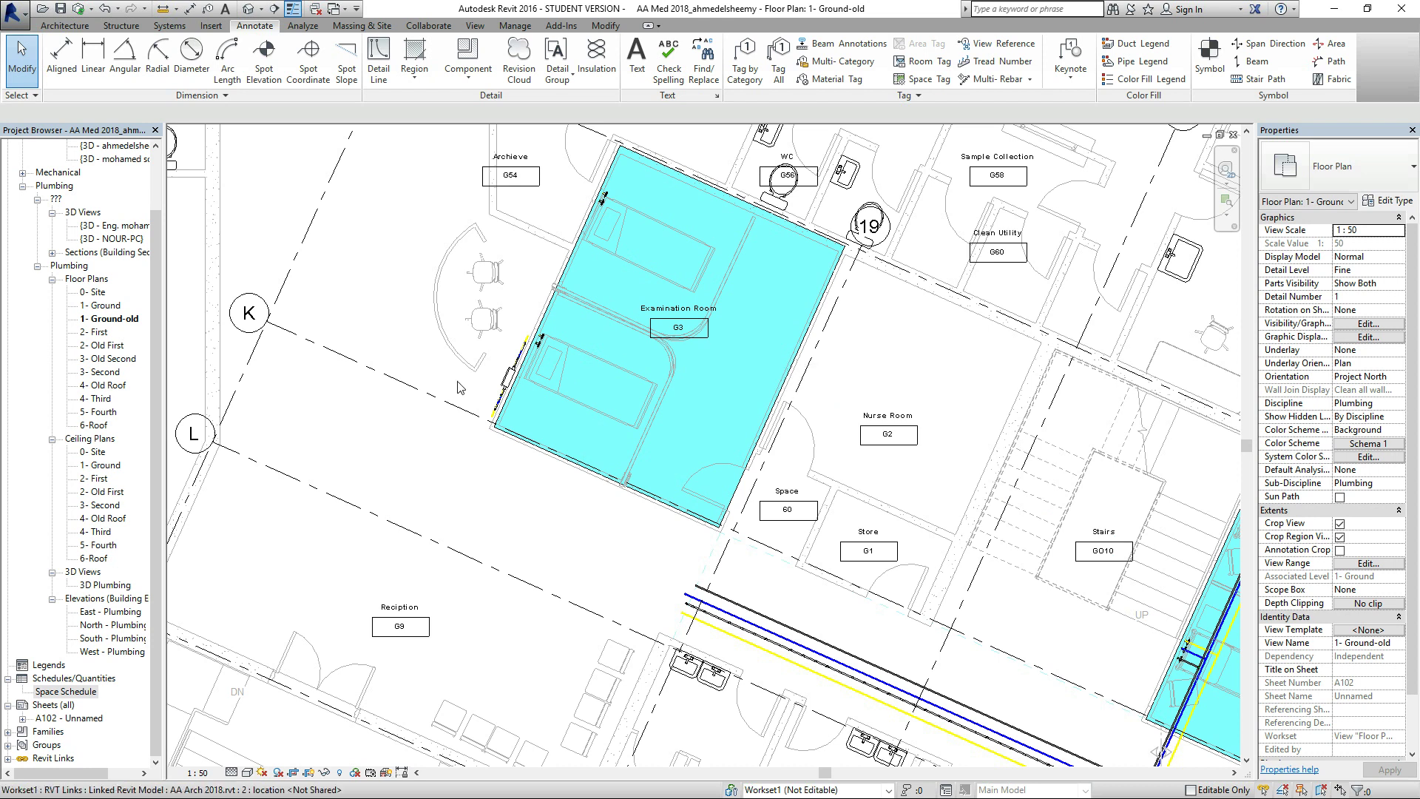
# Reopen the Space Schedule, highlight Resuscitation GO8 in the model, and inspect the gas pipes around it on the plan.
pyautogui.click(80, 693)
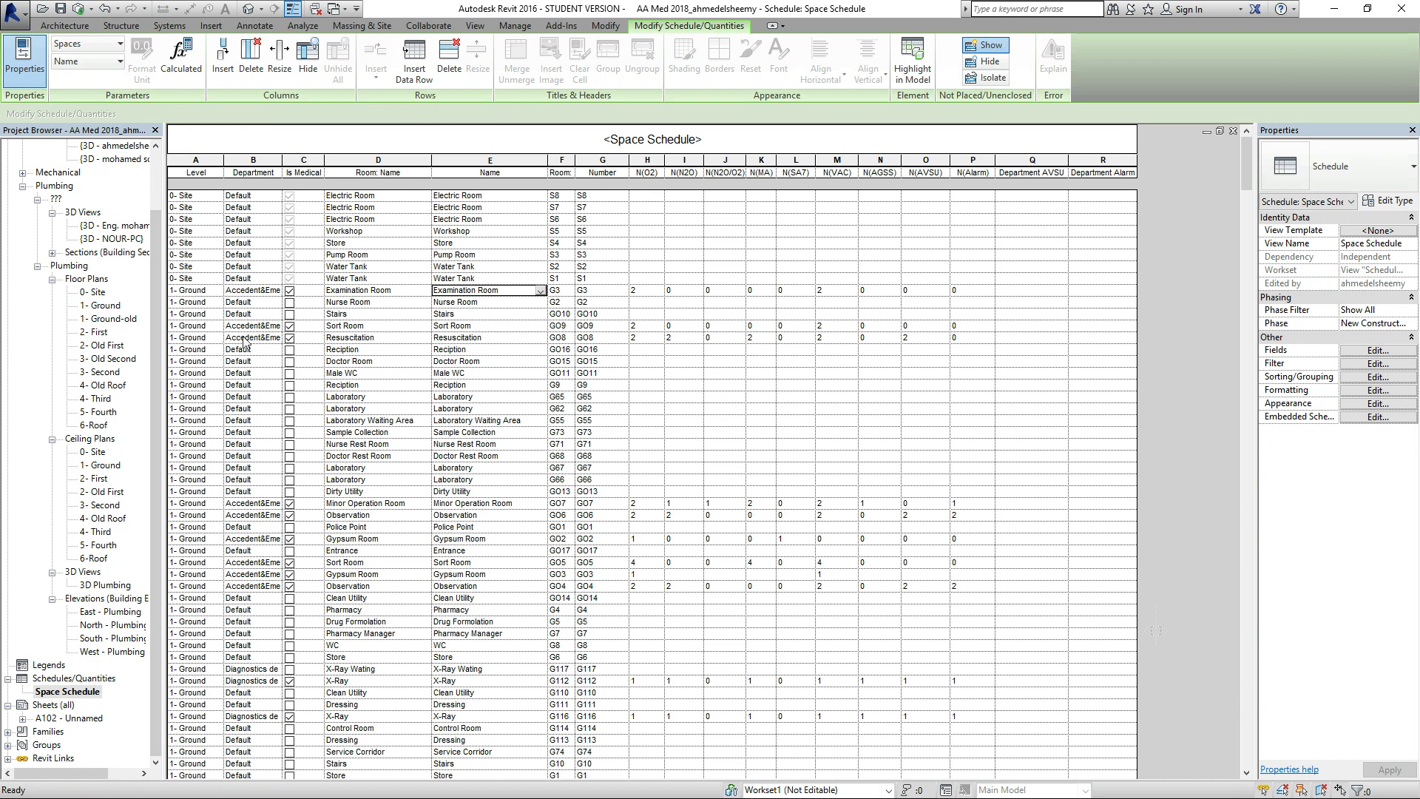
pyautogui.scroll(-1, 250, 267)
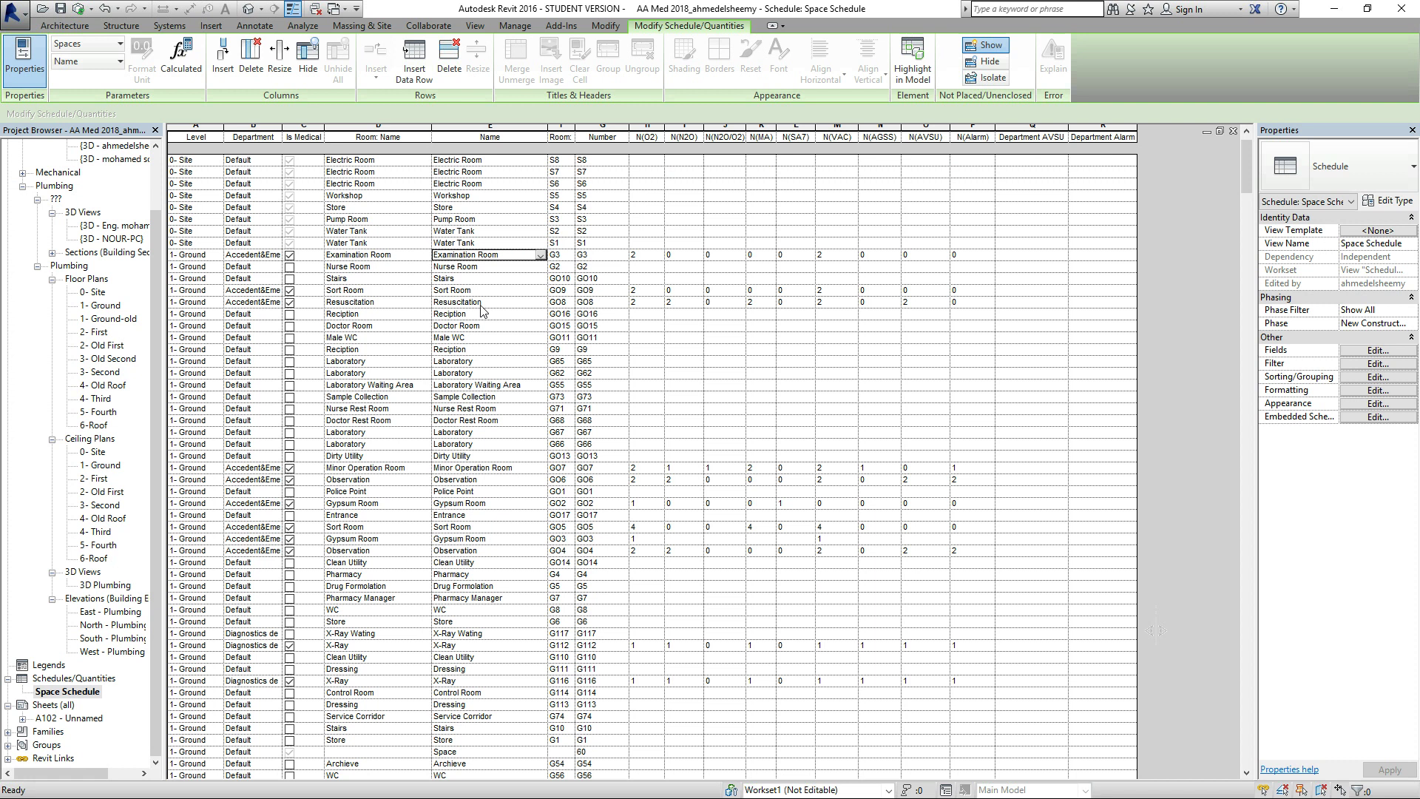
pyautogui.click(649, 303)
pyautogui.click(514, 303)
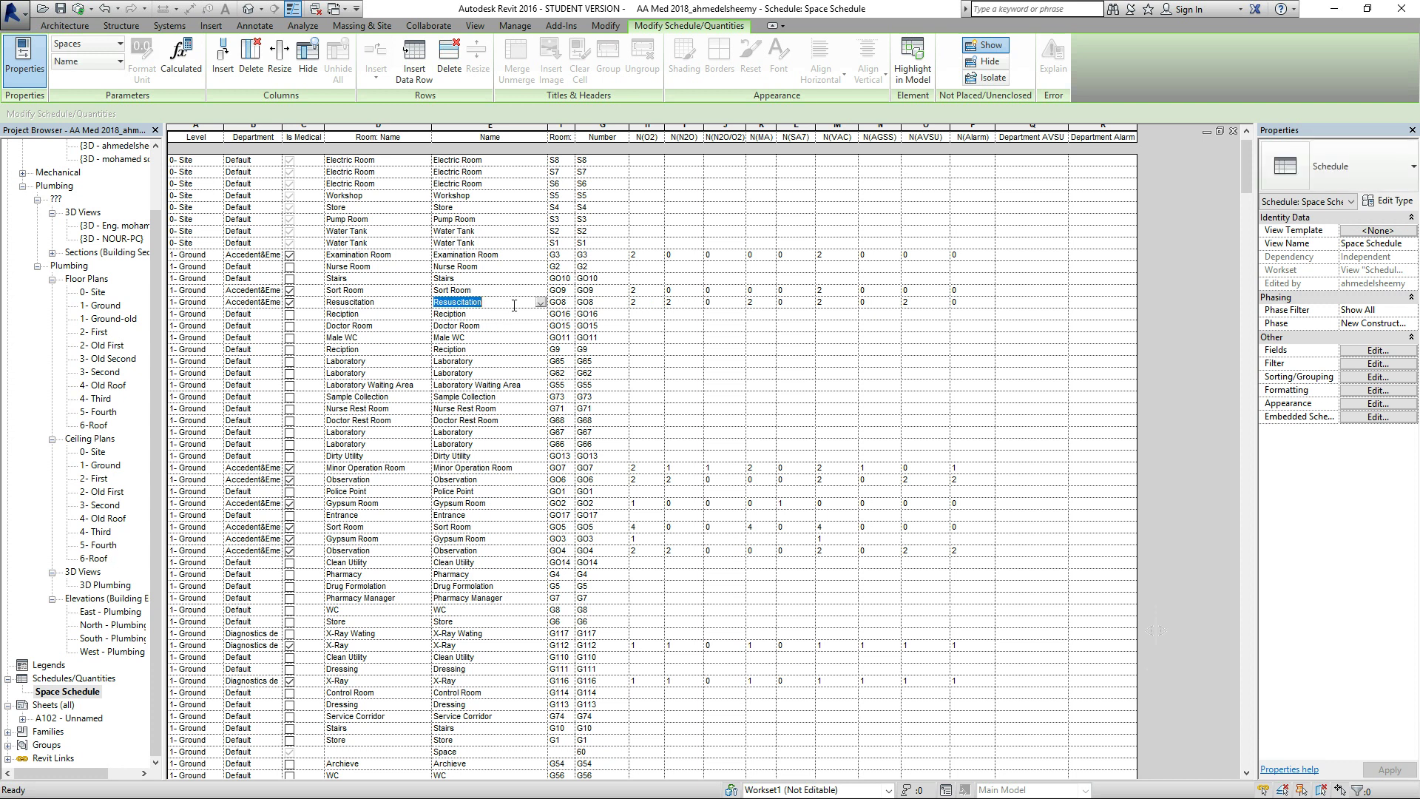
pyautogui.click(907, 70)
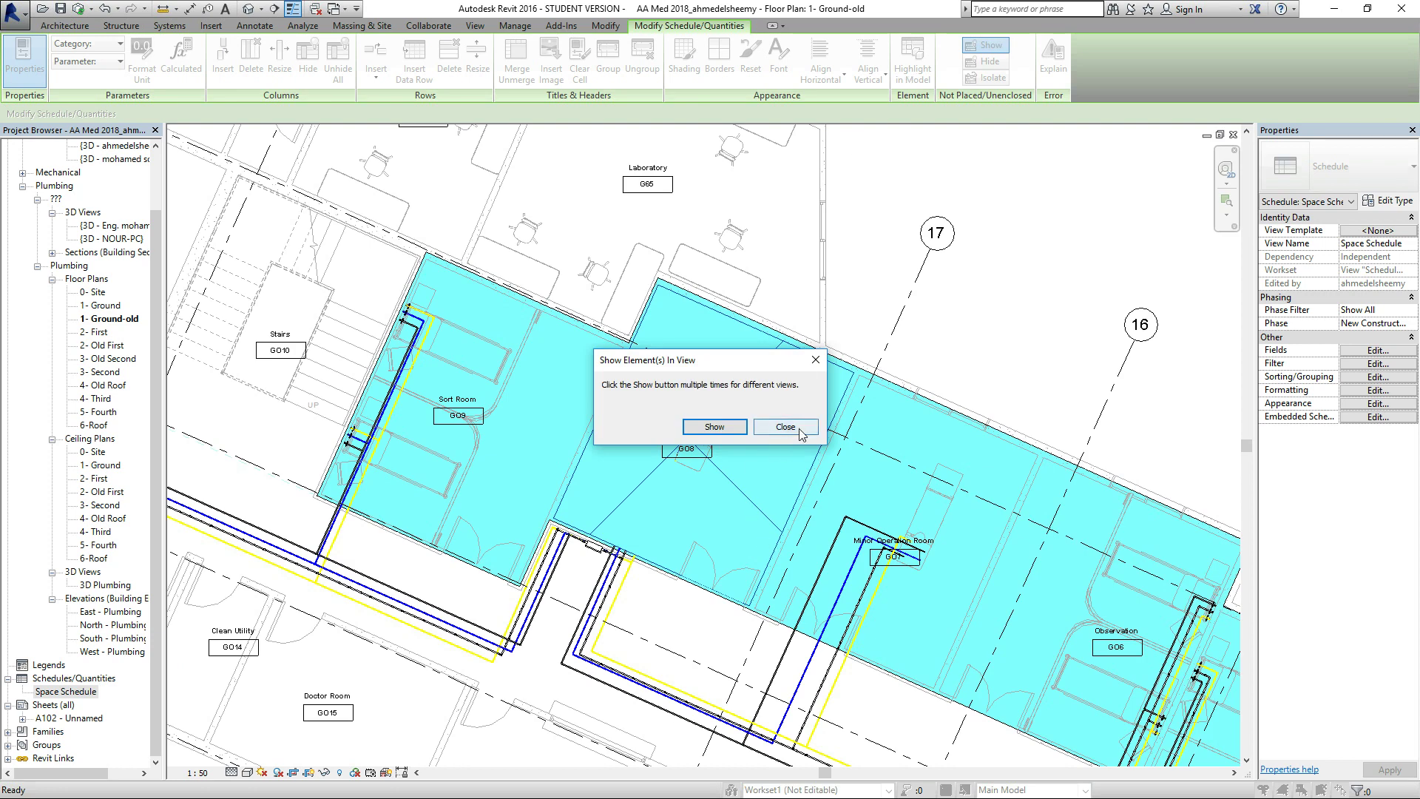
pyautogui.click(786, 426)
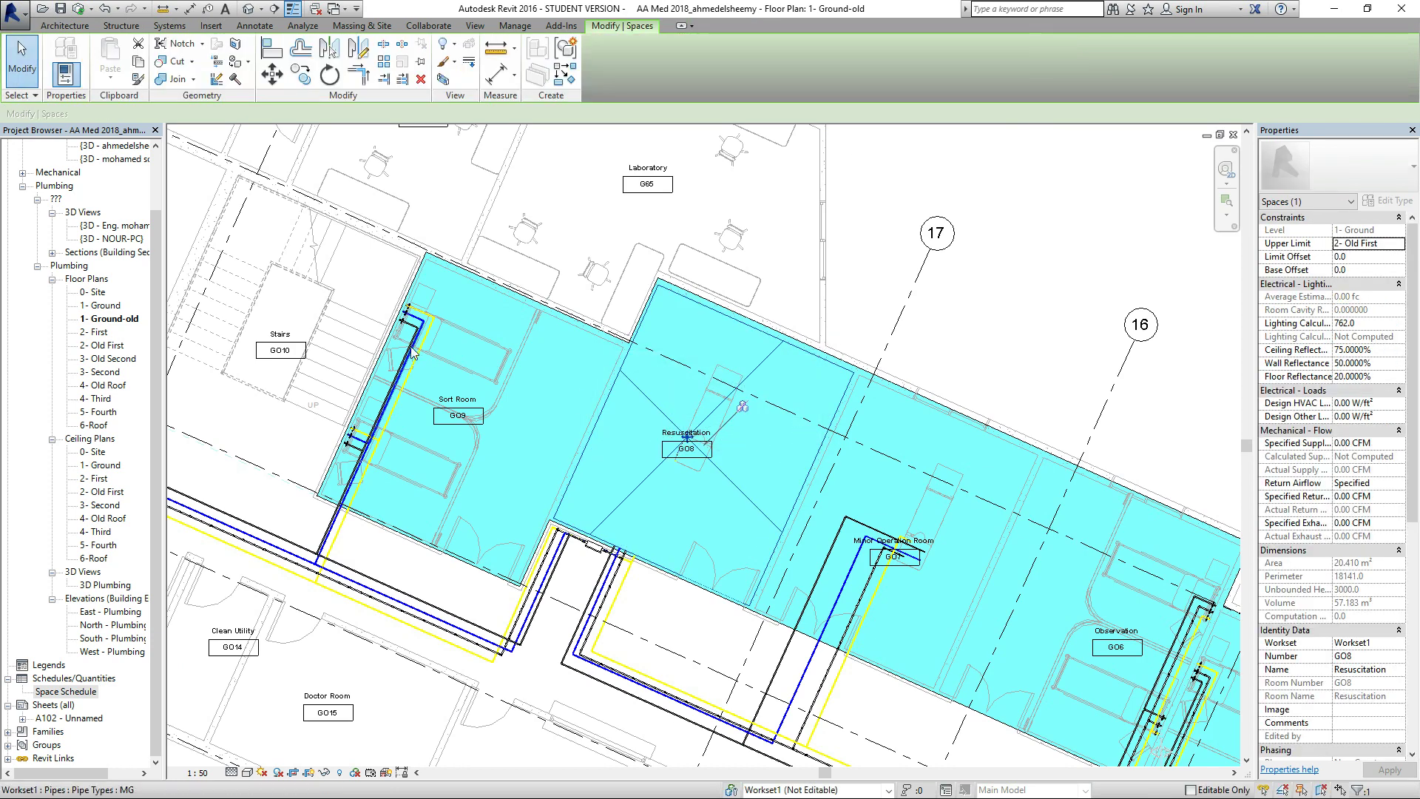
pyautogui.scroll(-3, 414, 354)
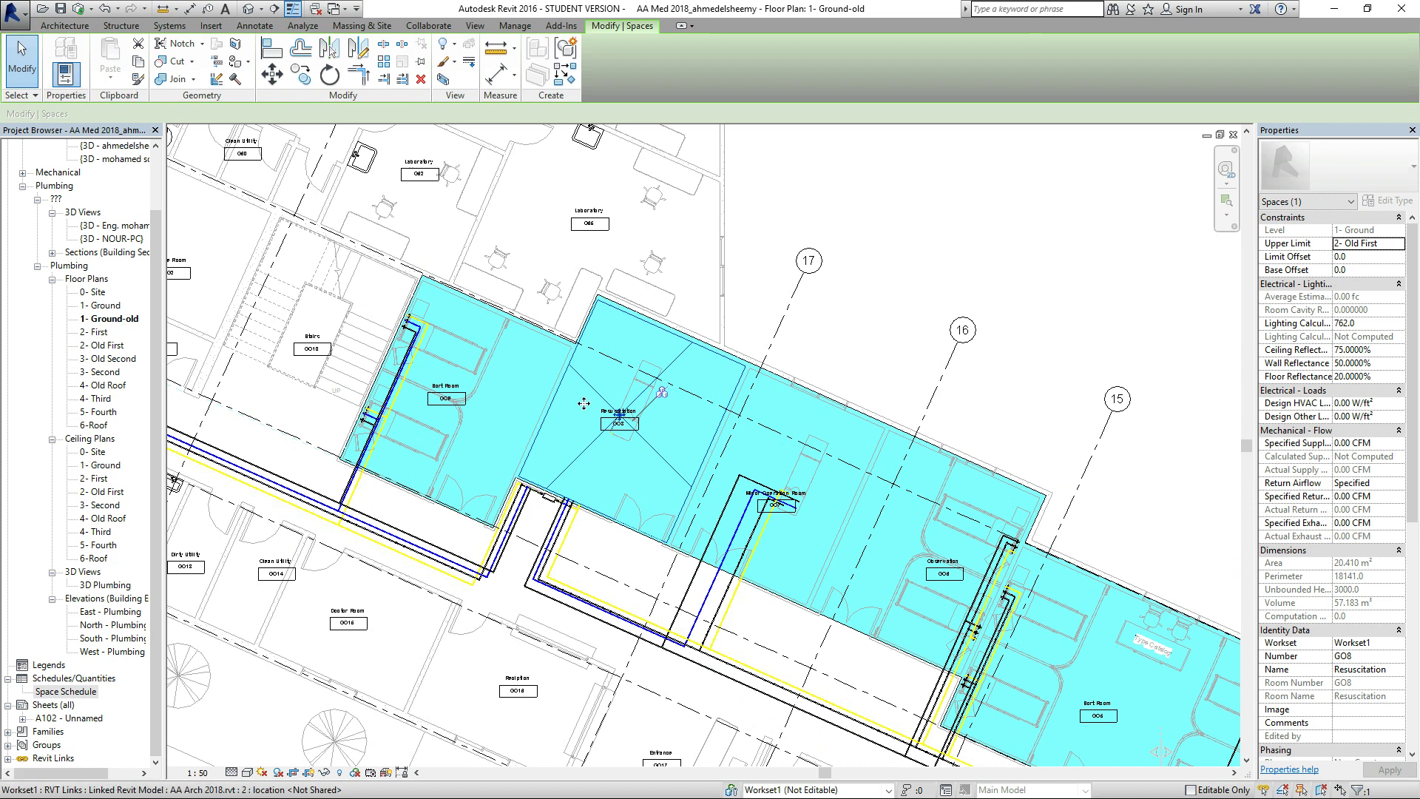
pyautogui.scroll(2, 614, 433)
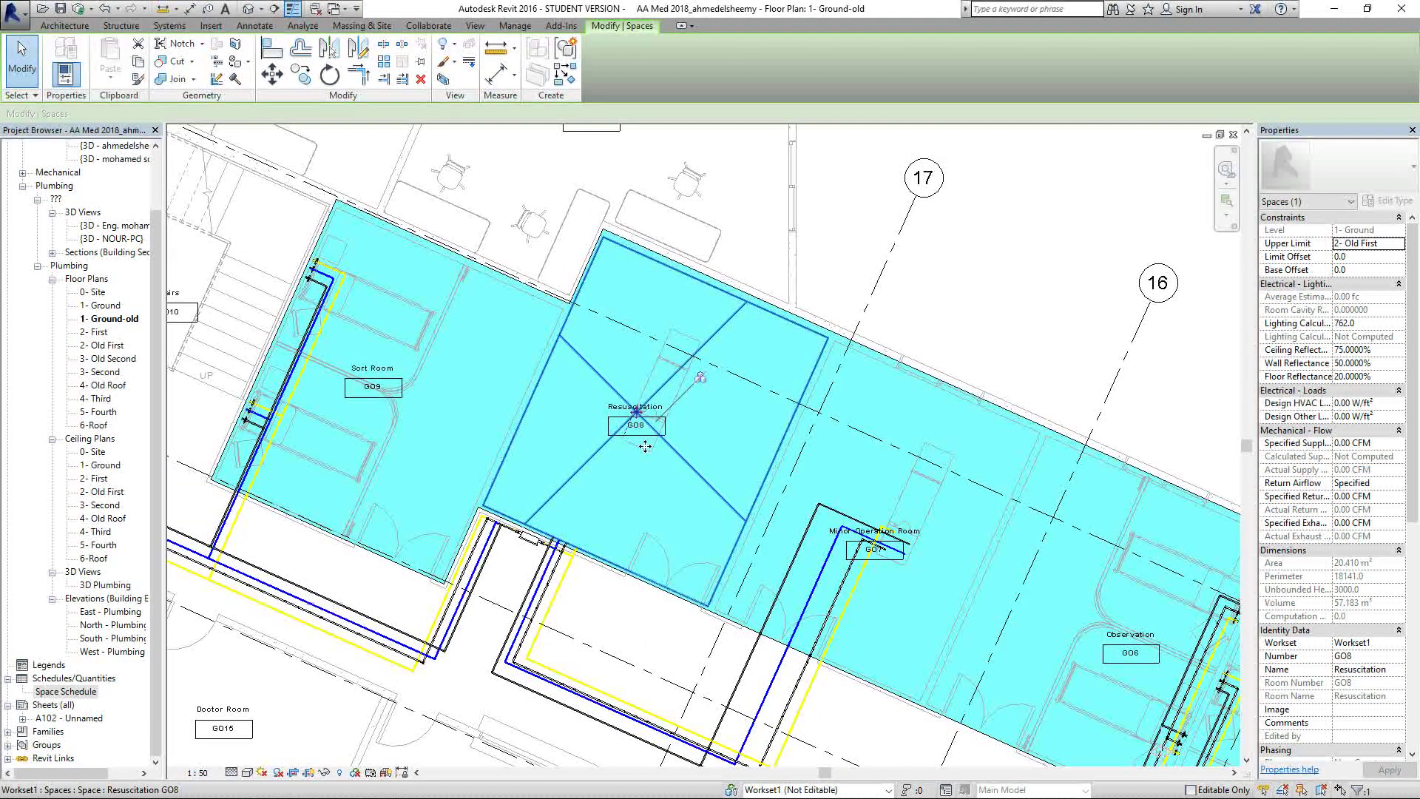
# Switch to Word and open the recent document on equipping terminal units and the mounting positions of AVSUs and LVAs.
pyautogui.scroll(3, 562, 603)
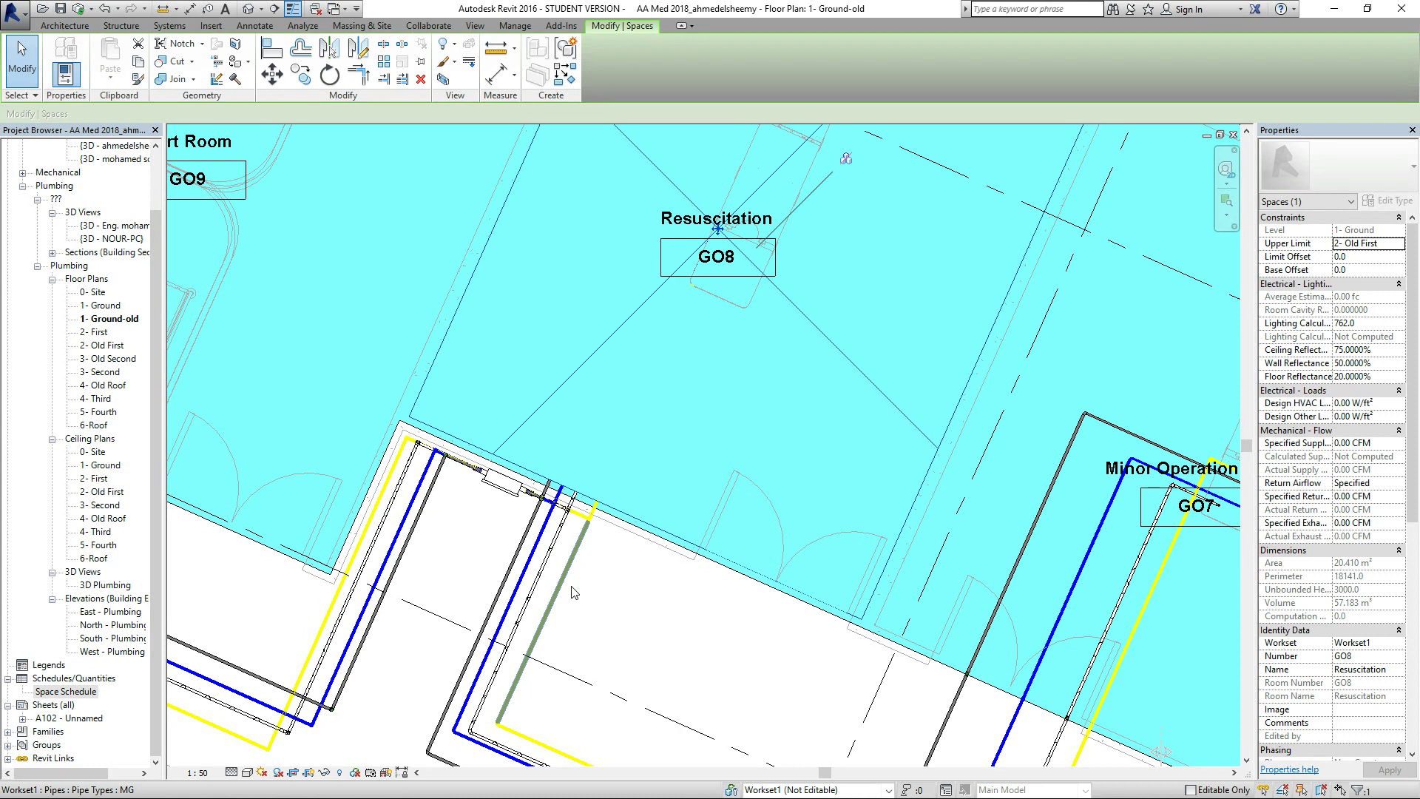
pyautogui.scroll(-2, 655, 721)
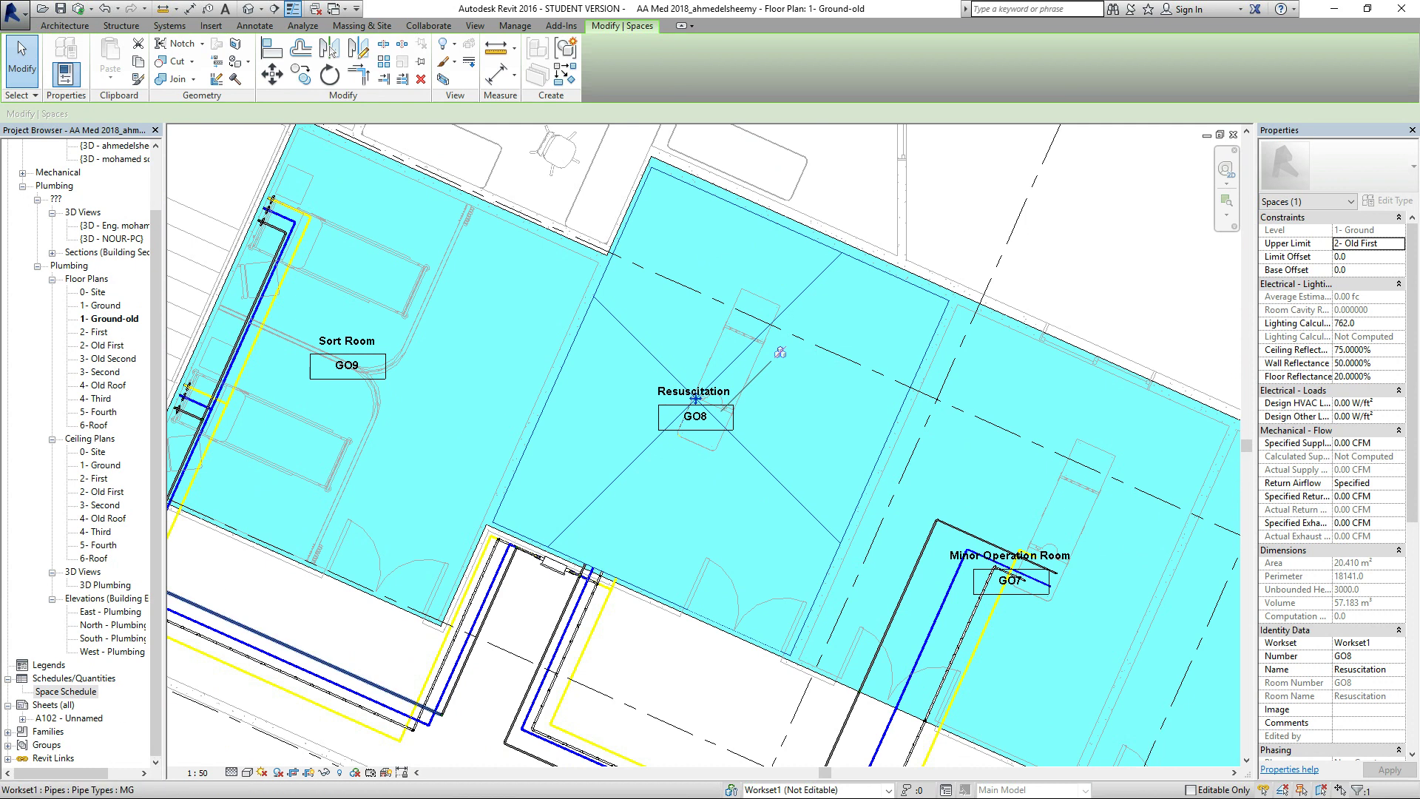
pyautogui.click(17, 783)
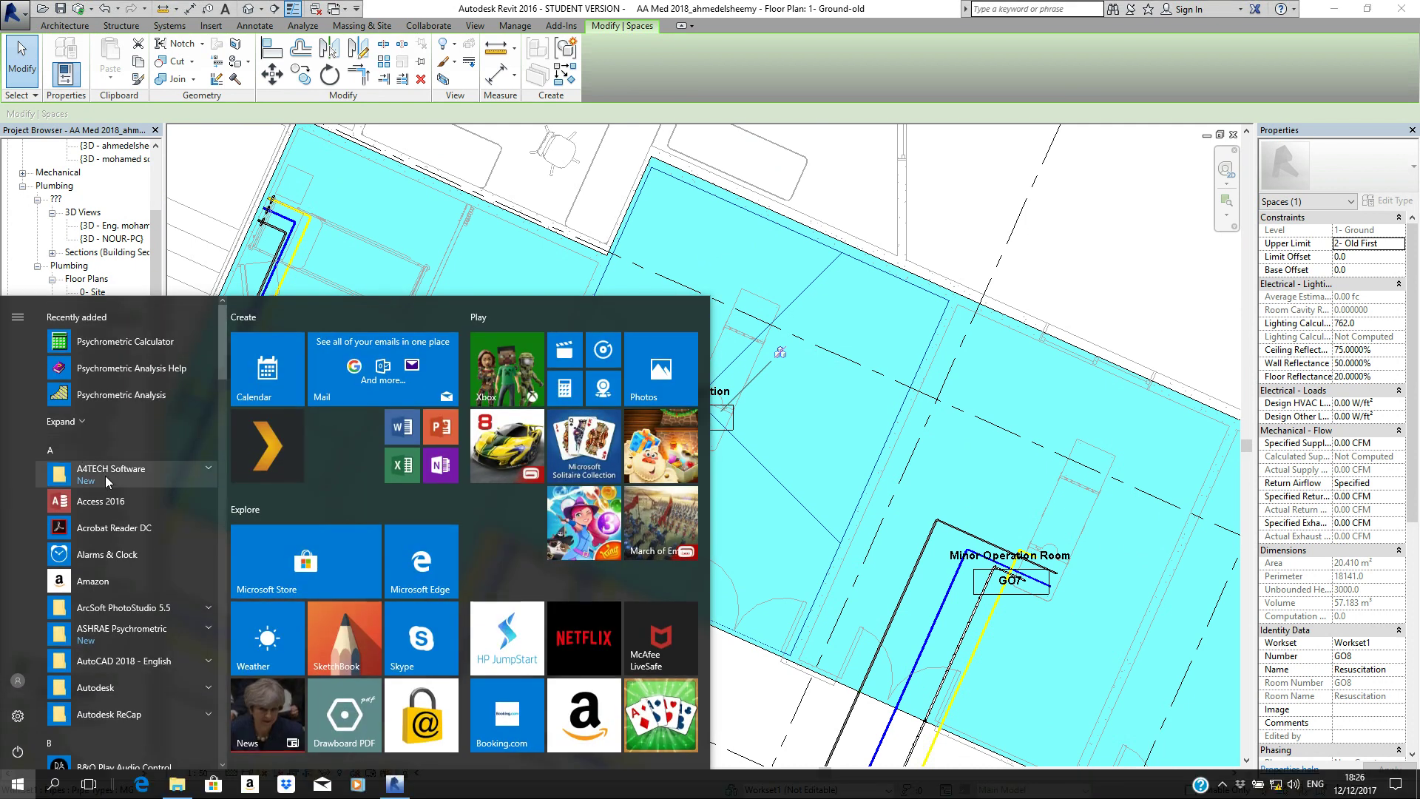
pyautogui.write('WORD')
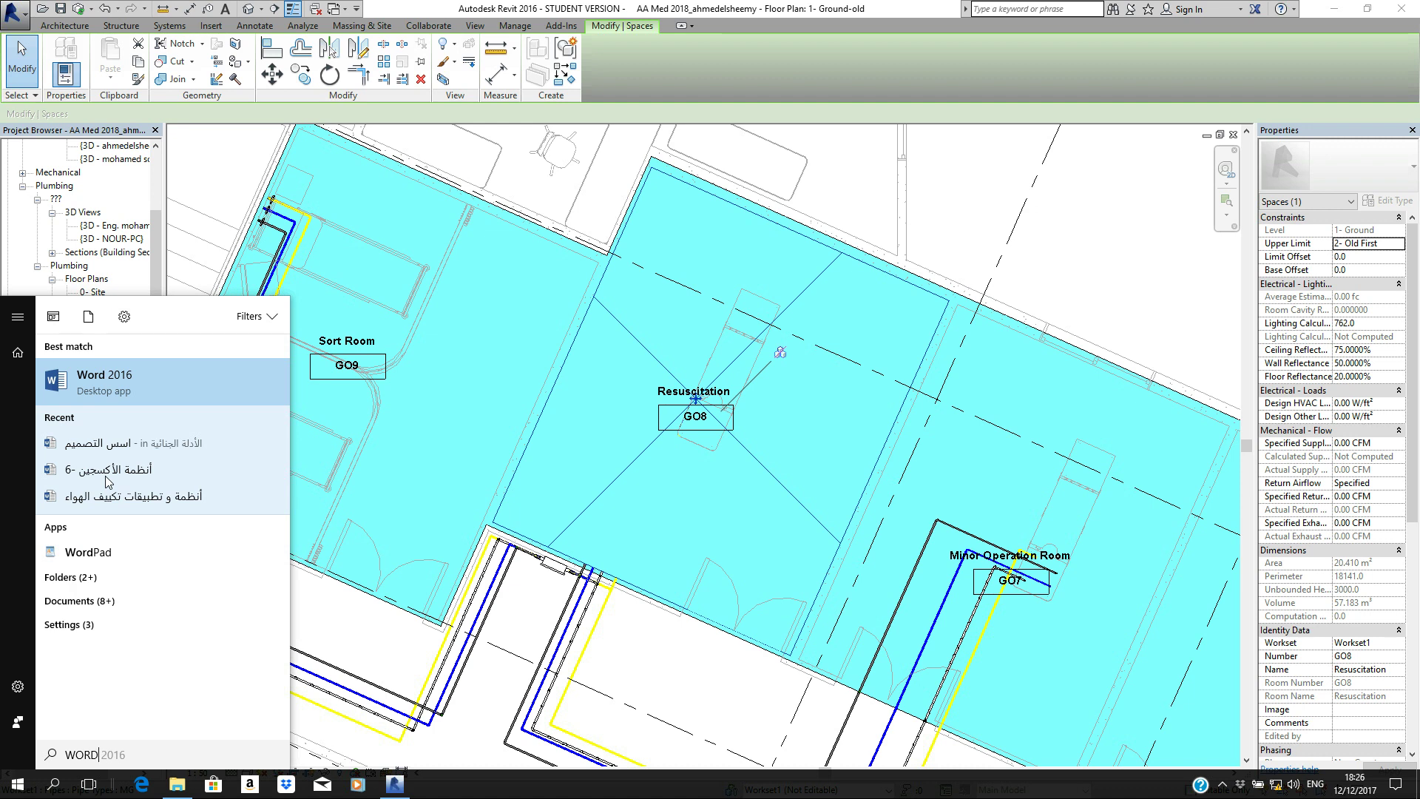
pyautogui.click(110, 376)
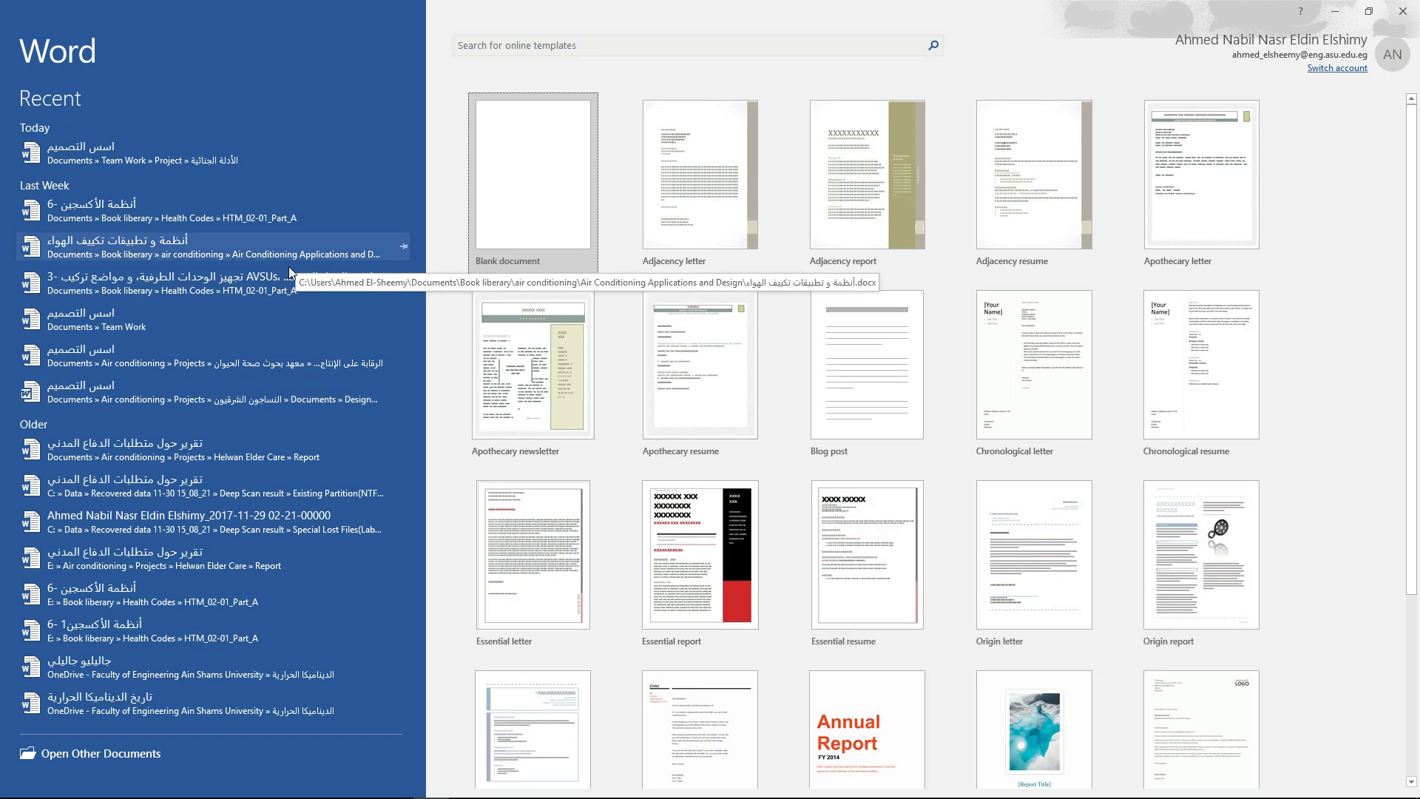
pyautogui.click(233, 281)
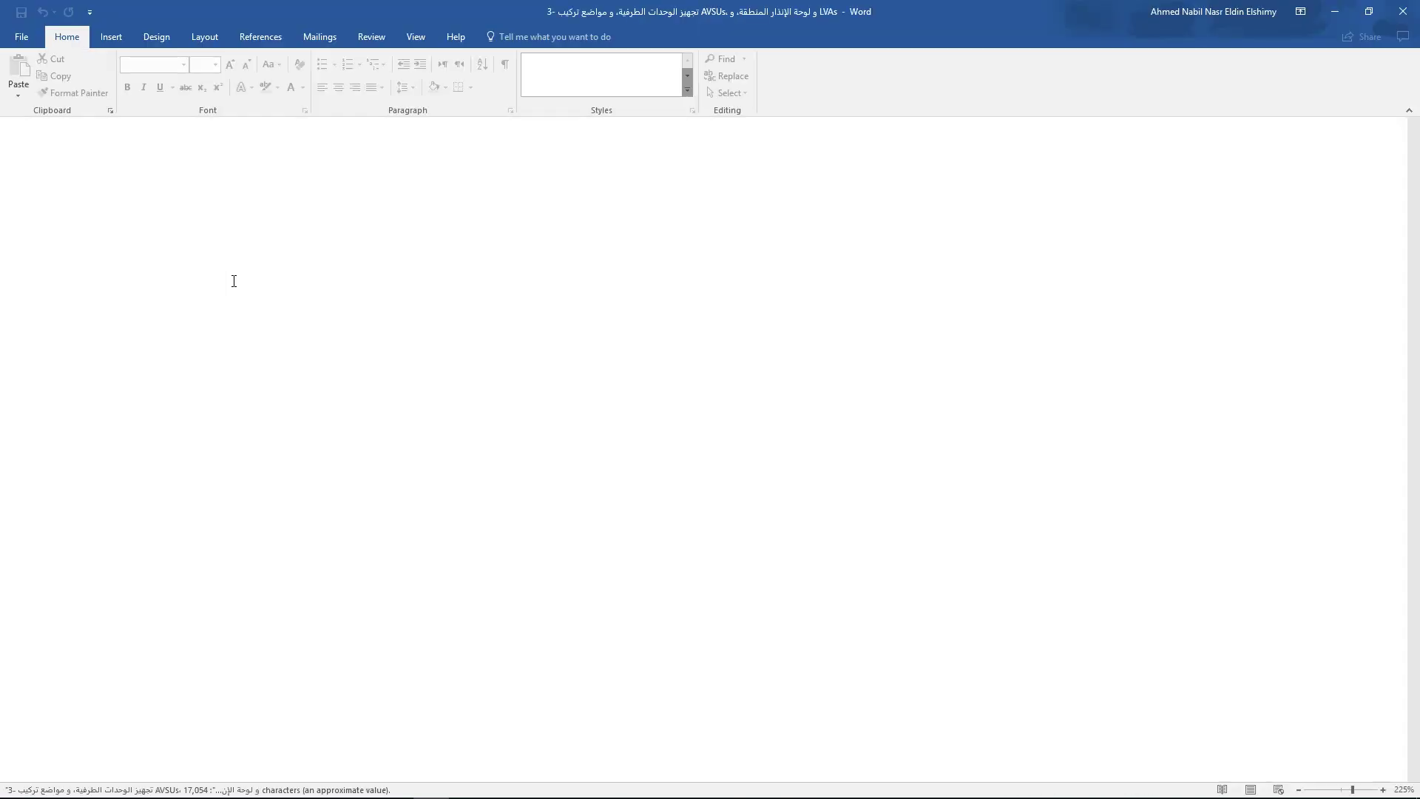
# Find the table of medical gas outlets per department and examine the resuscitation room row under accident and emergency.
pyautogui.scroll(-3, 627, 409)
pyautogui.scroll(-20, 627, 409)
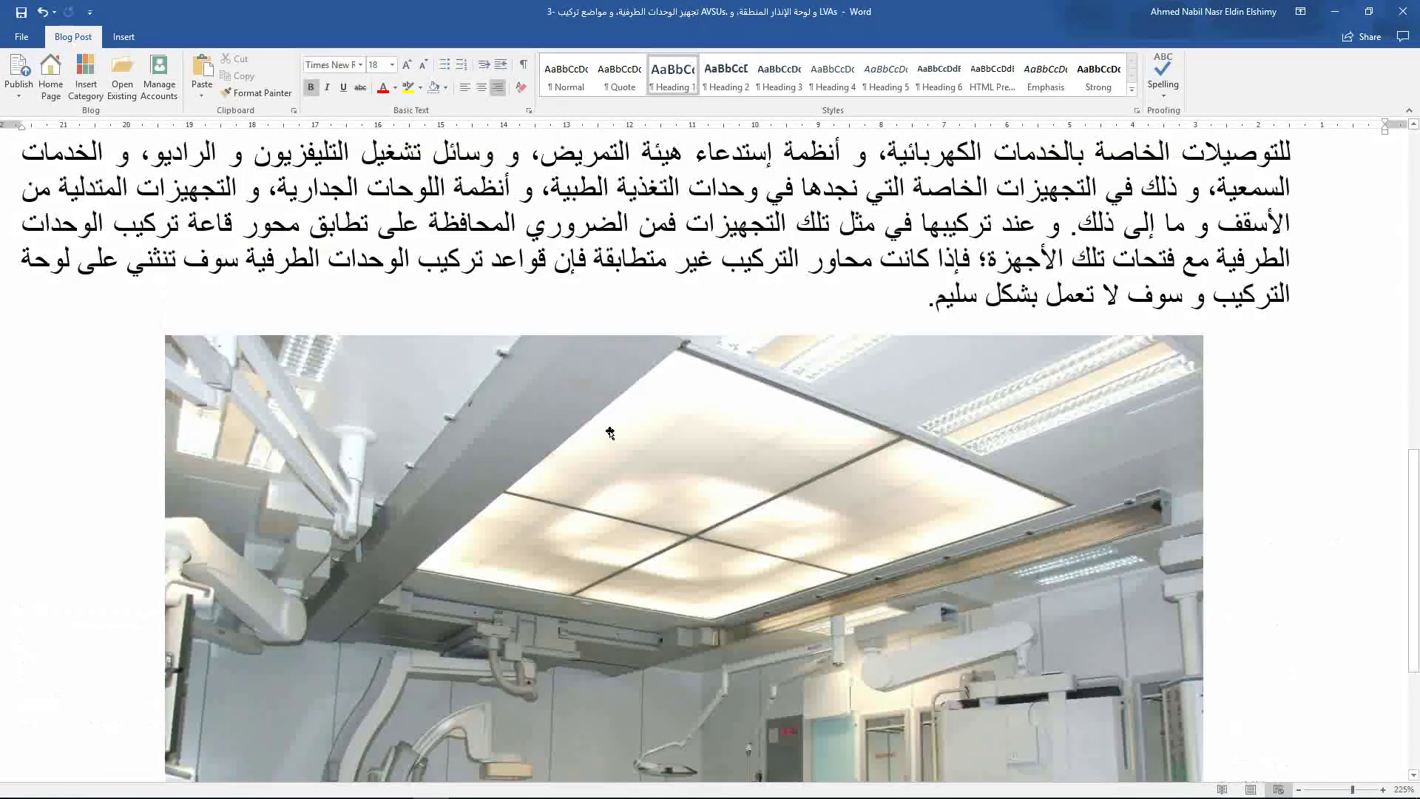
pyautogui.scroll(-20, 610, 432)
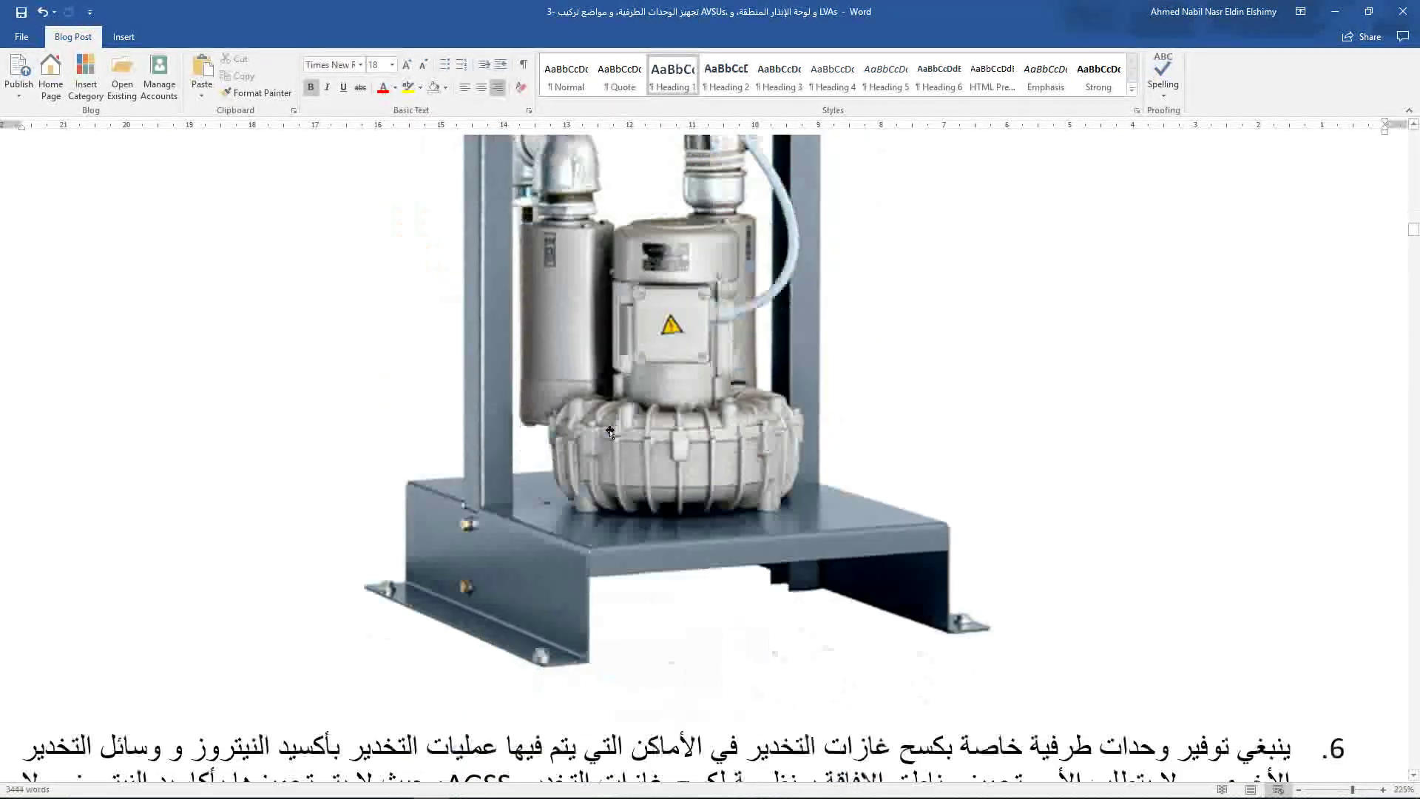
pyautogui.scroll(-20, 610, 431)
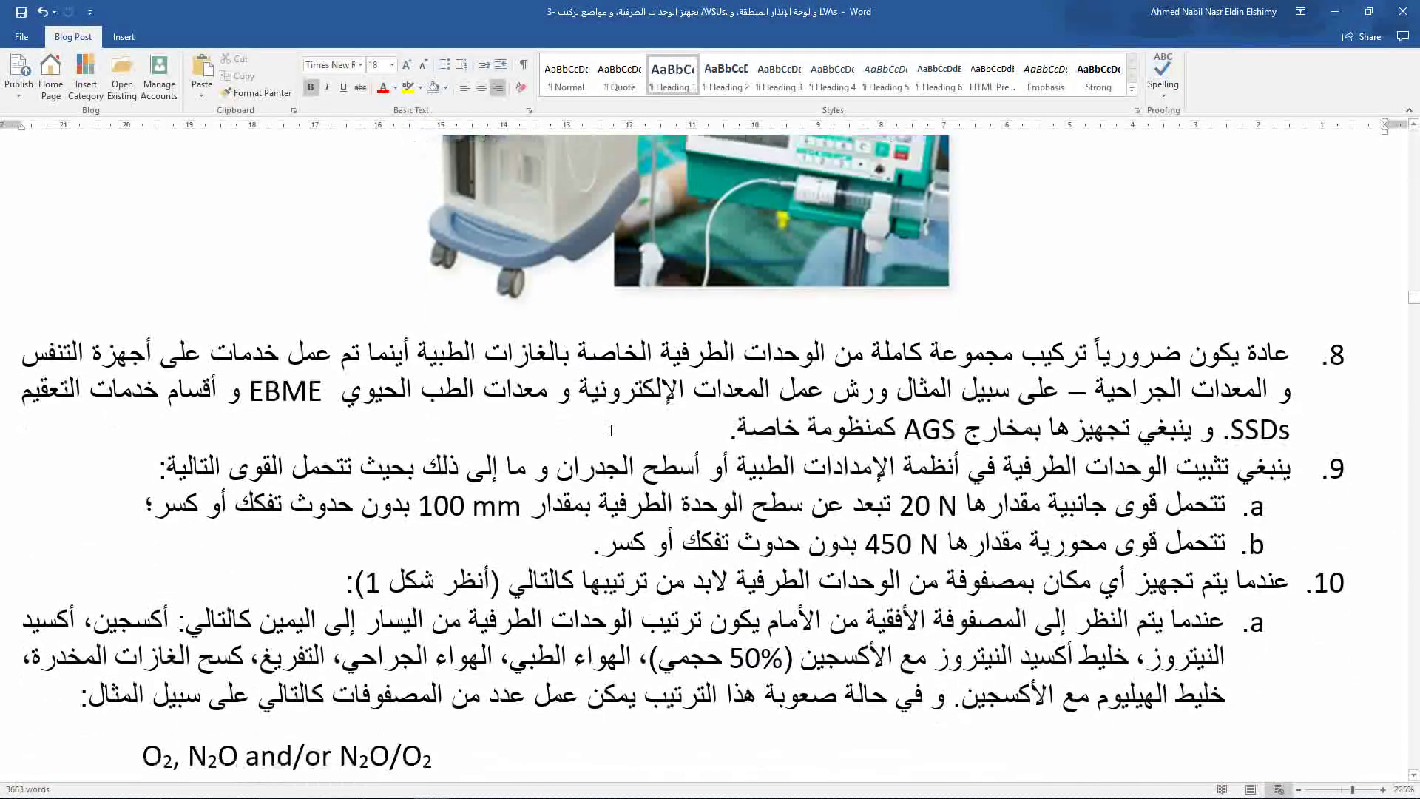
pyautogui.scroll(-20, 610, 433)
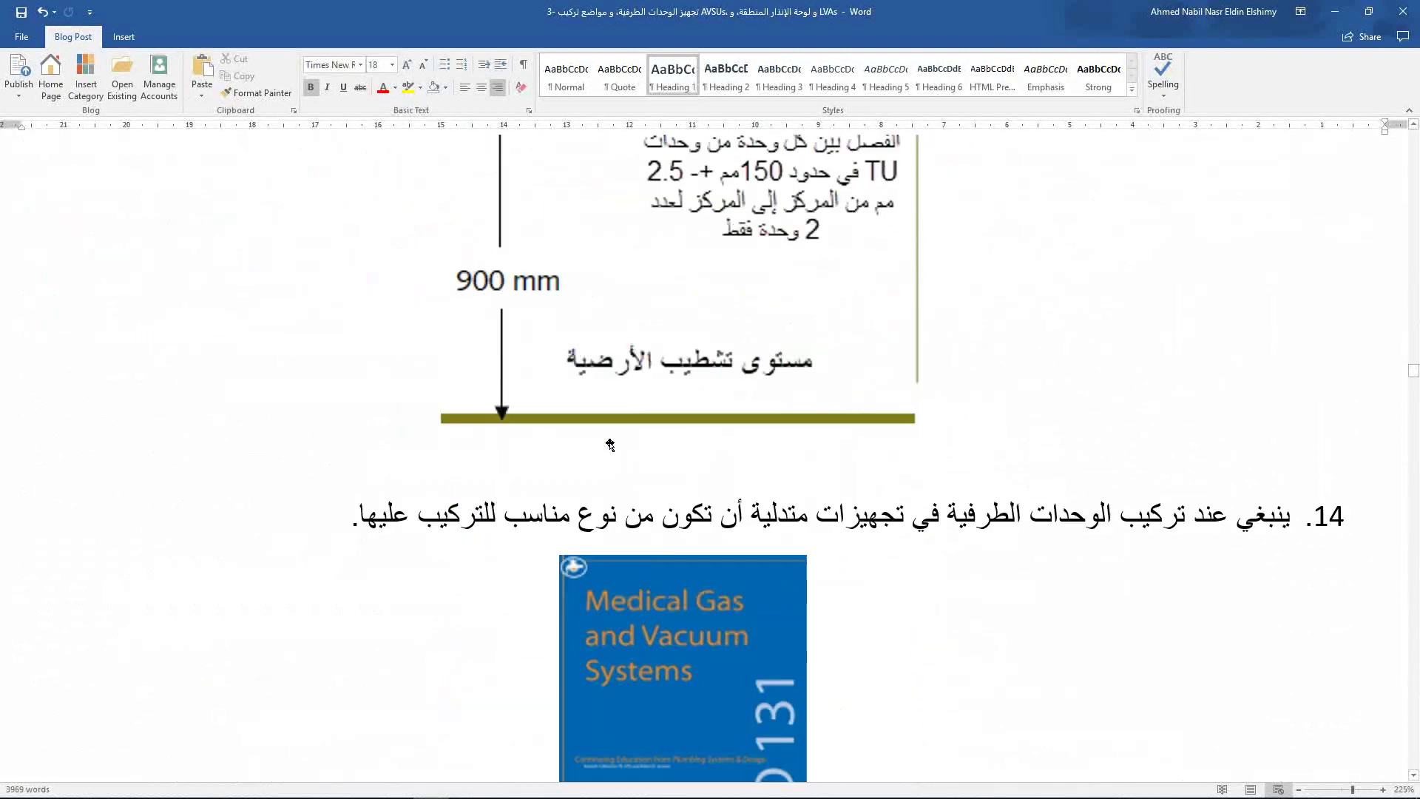
pyautogui.scroll(-20, 572, 442)
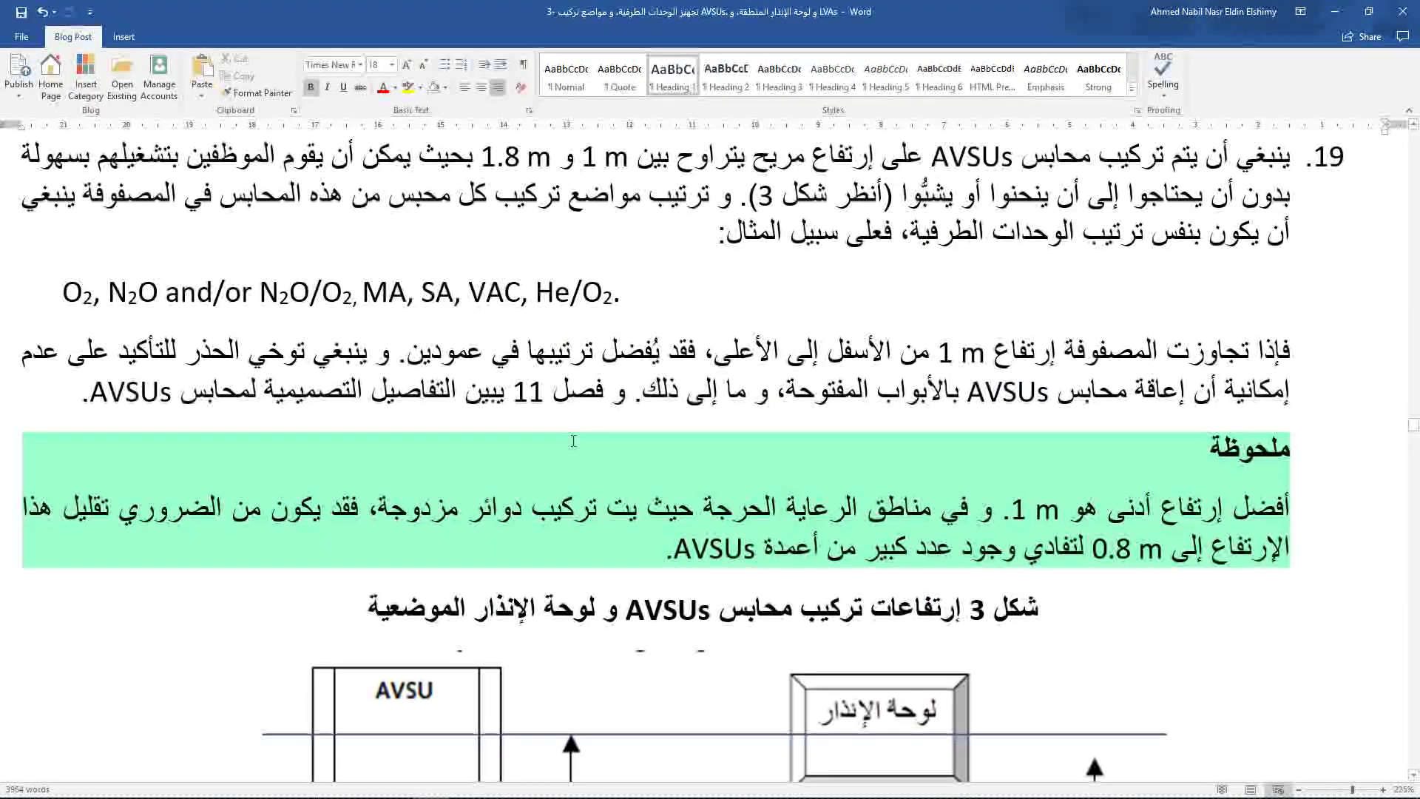
pyautogui.scroll(-20, 573, 442)
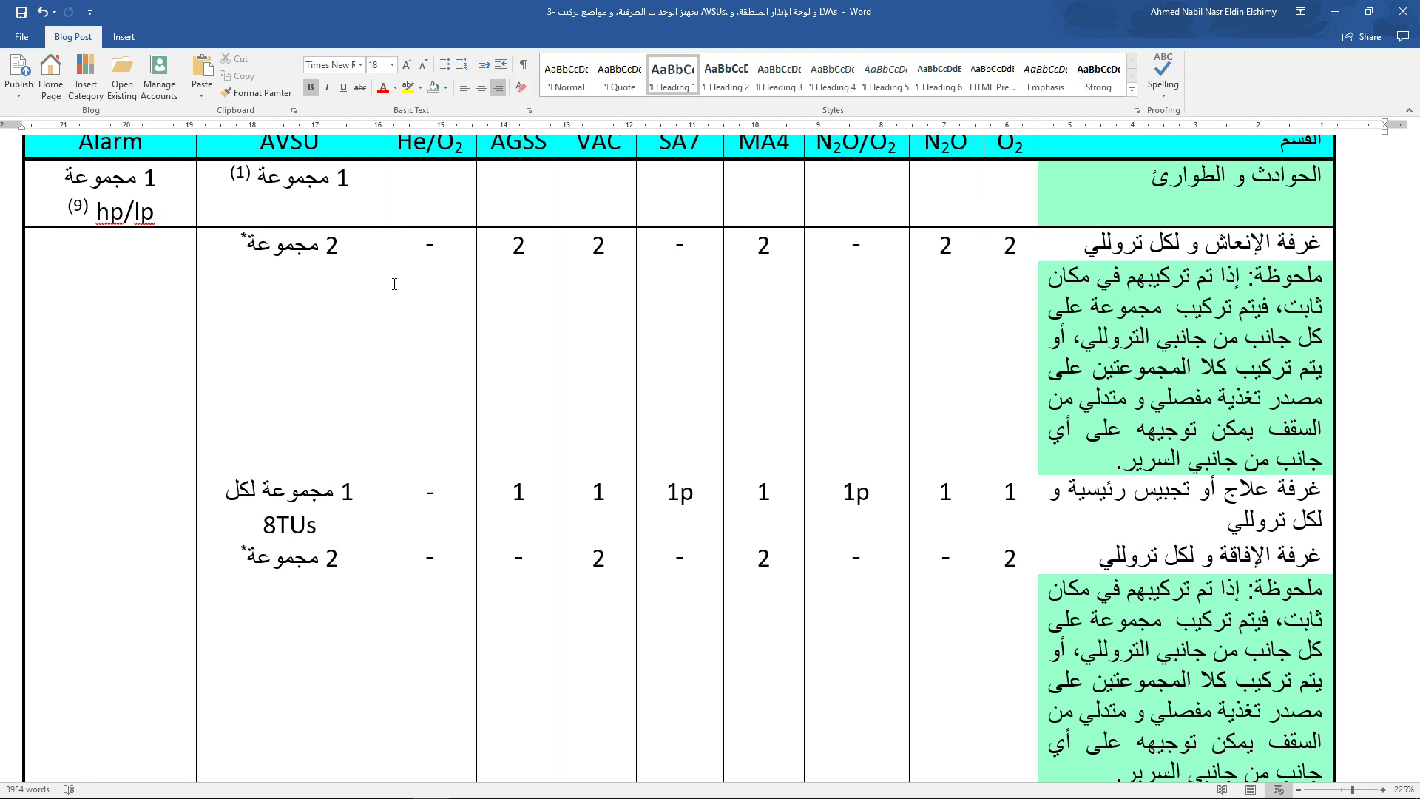
# Switch back to Revit, reopen the Space Schedule and duplicate it.
pyautogui.hotkey('alt', 'Tab')
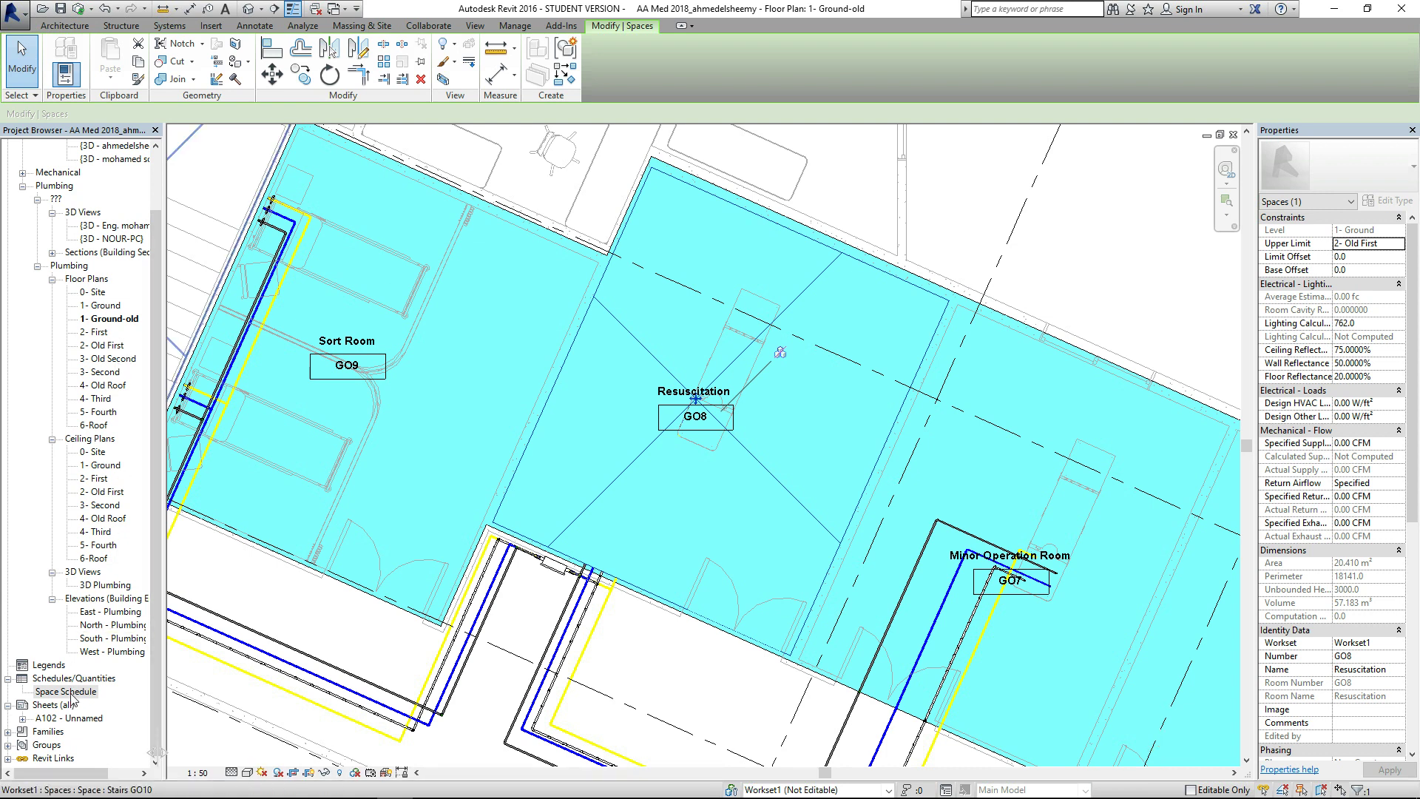
pyautogui.doubleClick(72, 692)
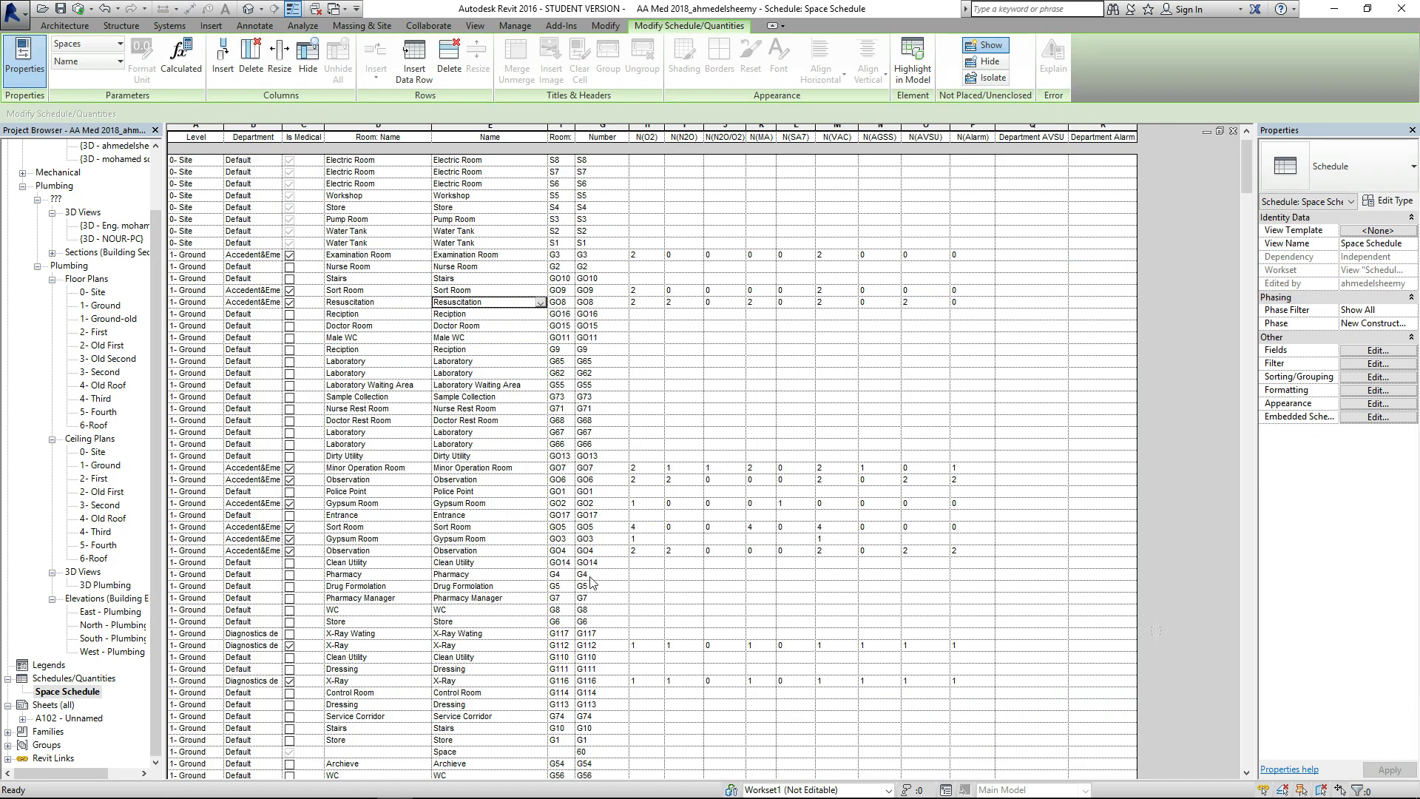
pyautogui.rightClick(91, 695)
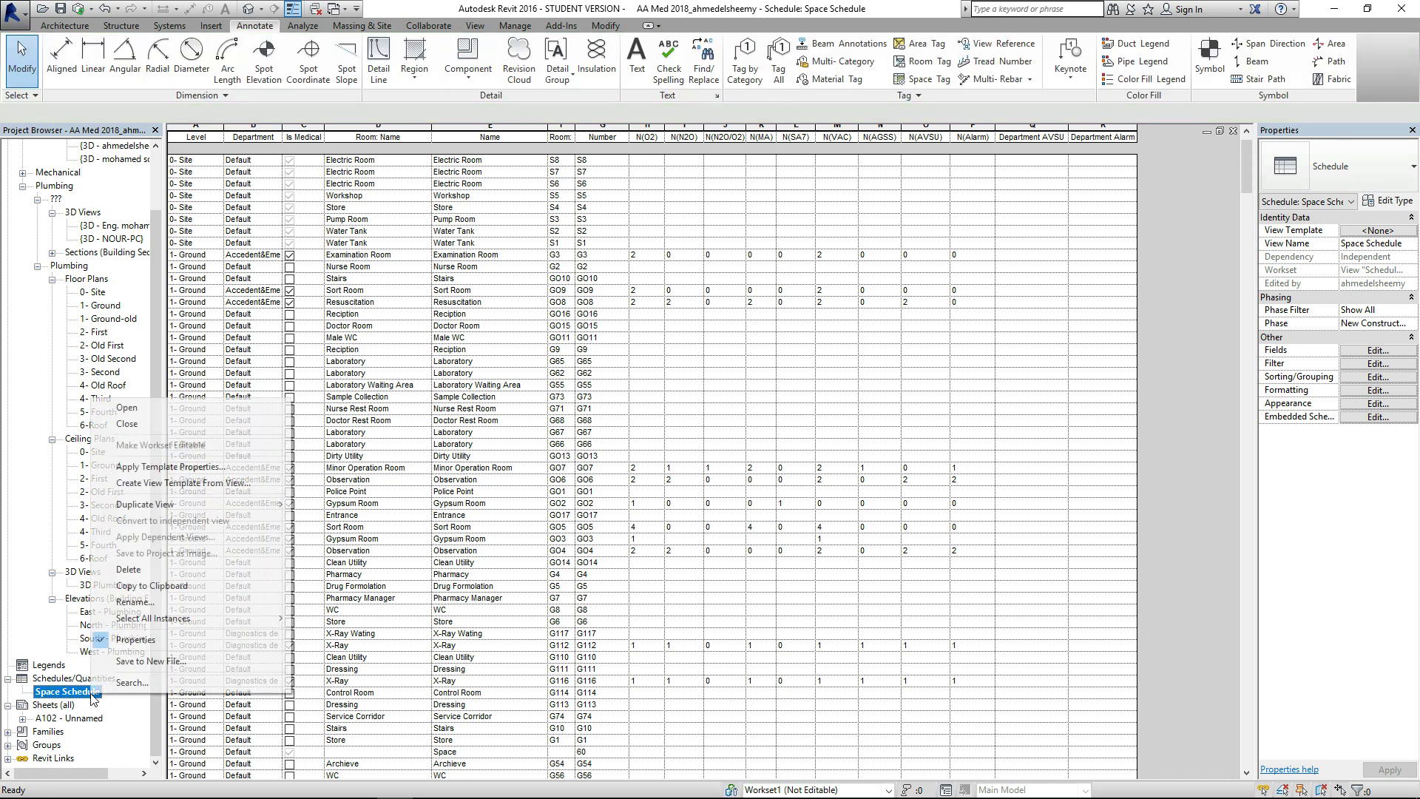
pyautogui.moveTo(198, 508)
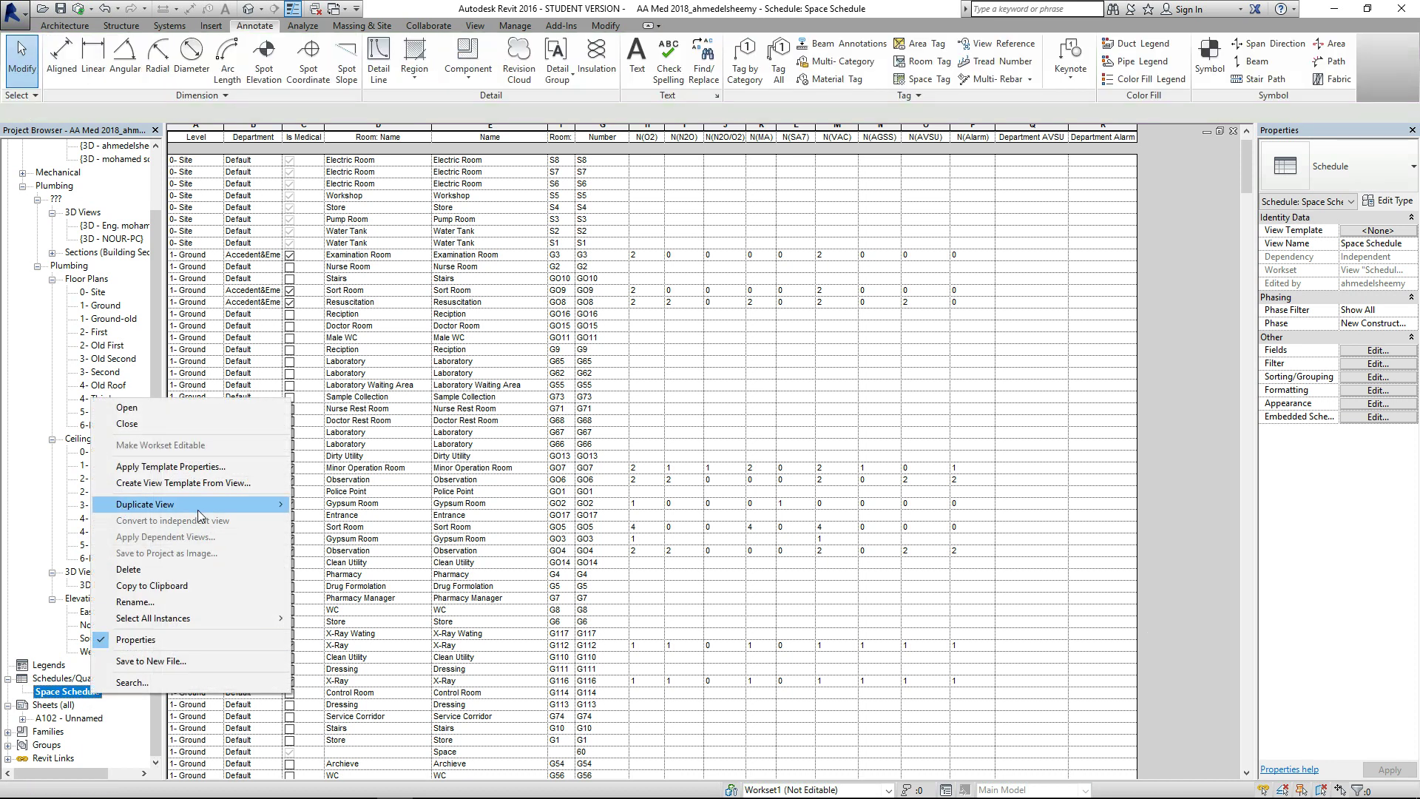
pyautogui.click(345, 509)
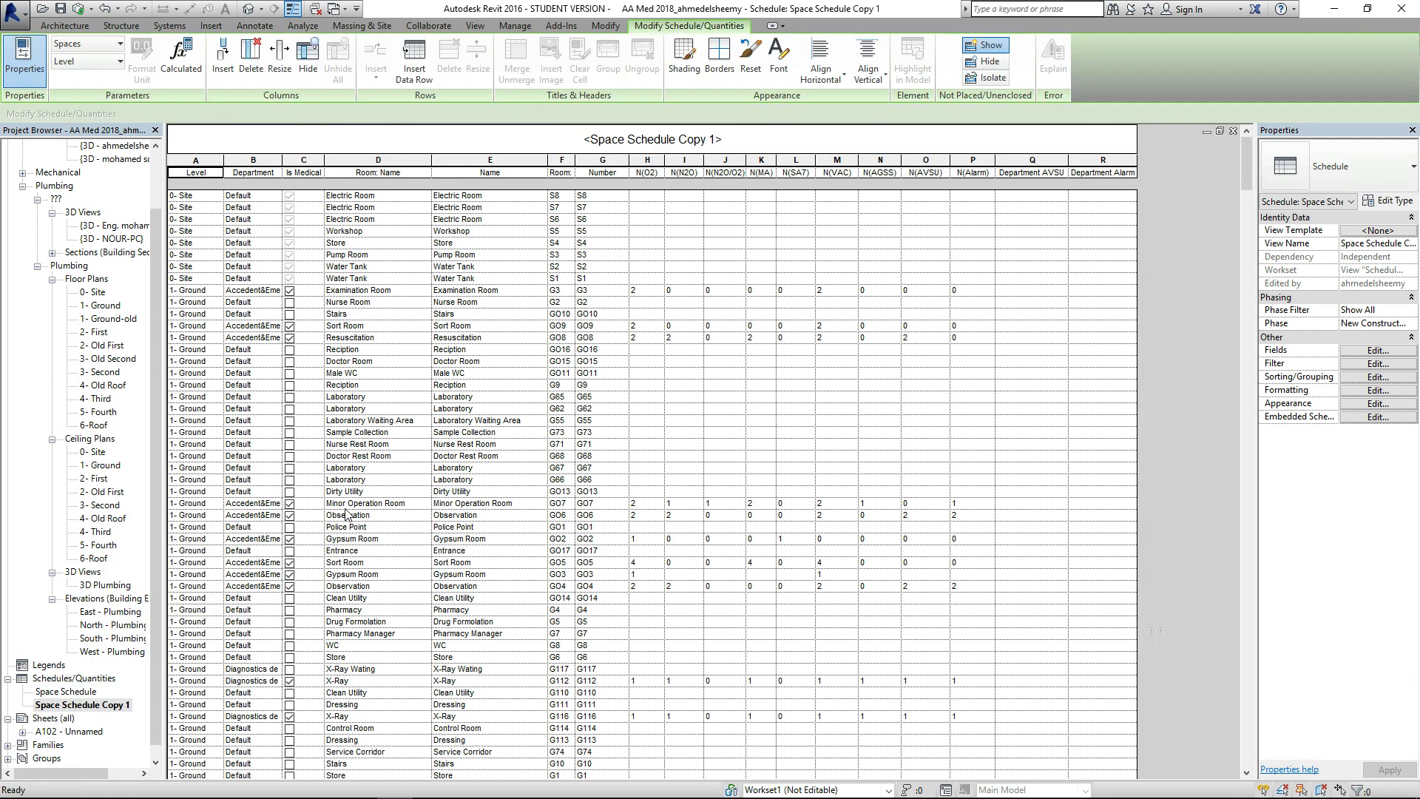
# Rename the duplicated schedule as Terminal Units Counting.
pyautogui.rightClick(76, 707)
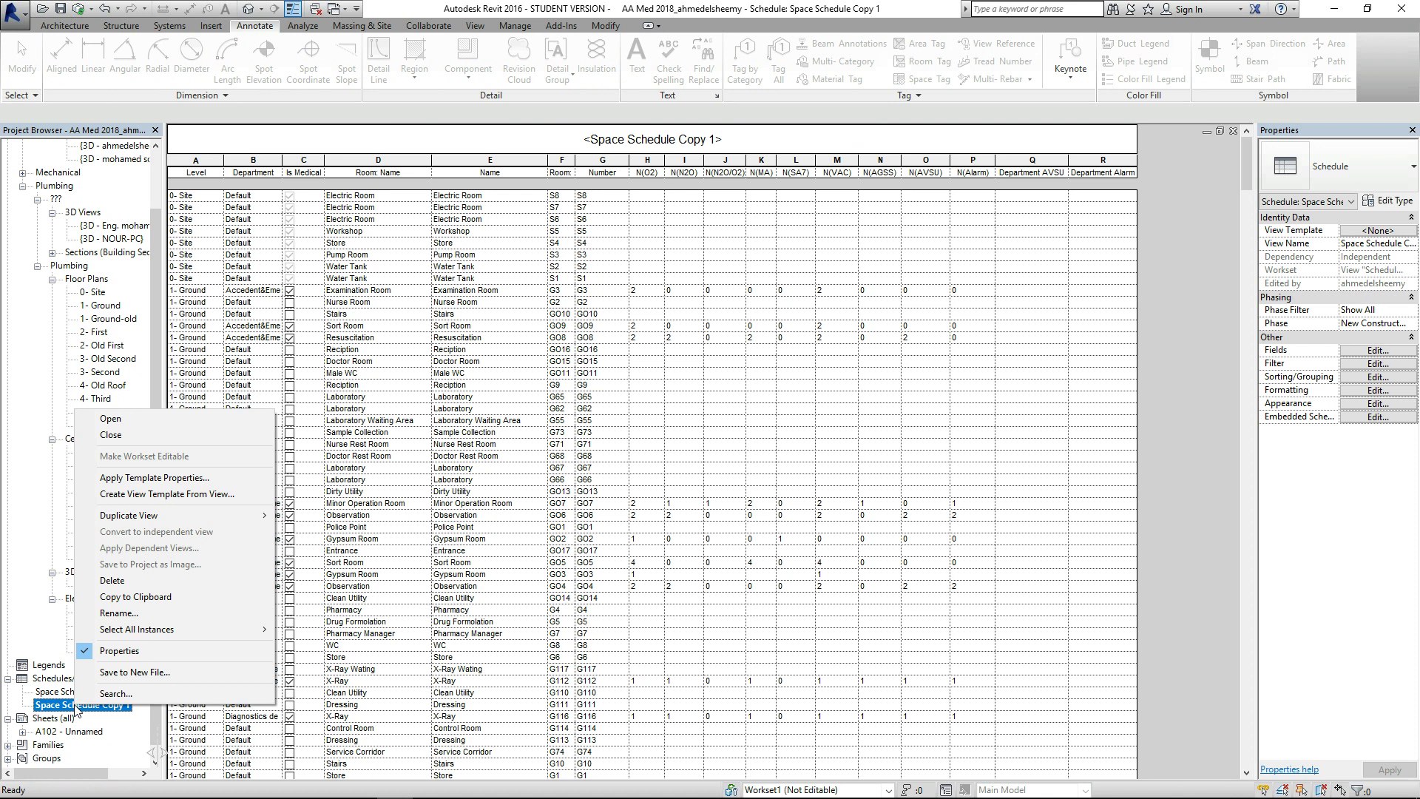
pyautogui.click(141, 613)
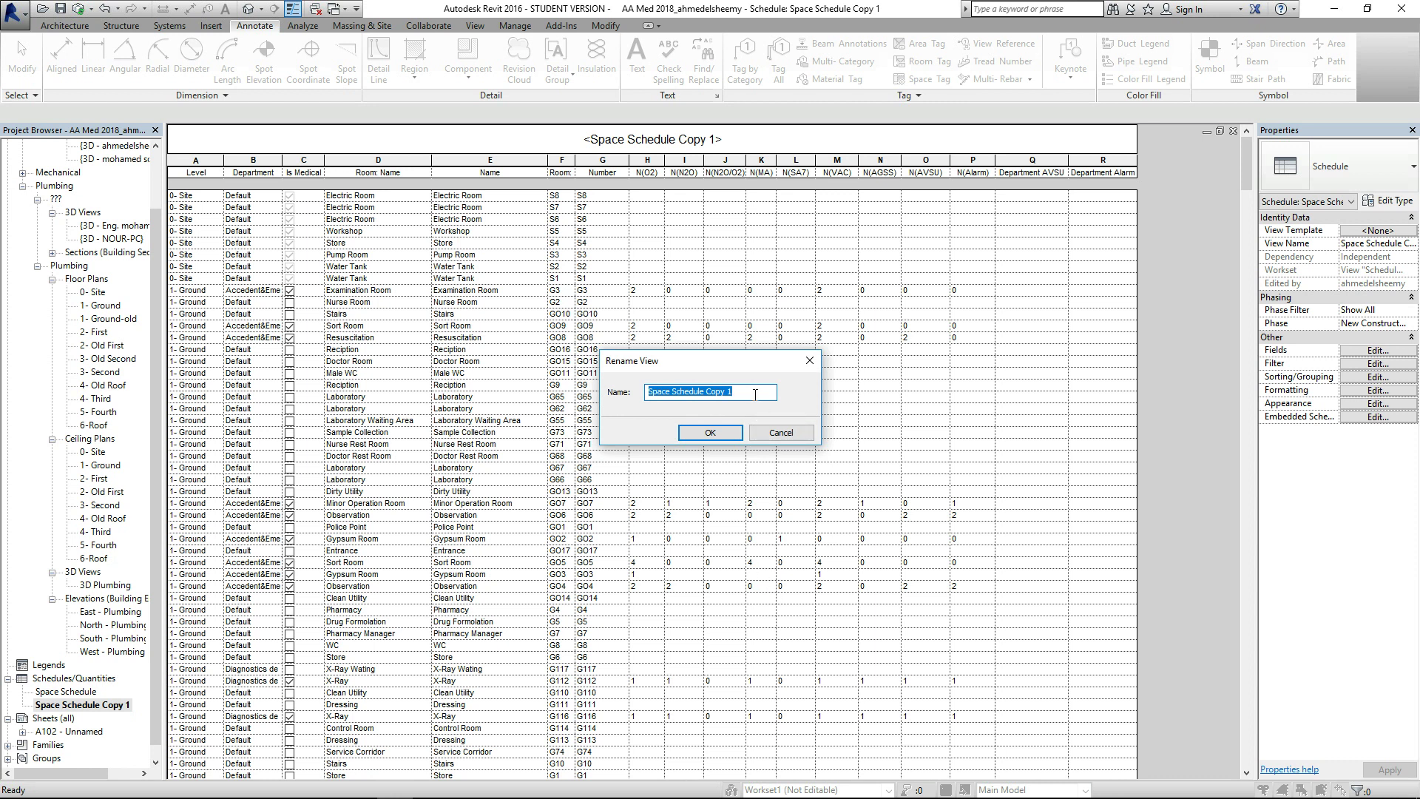
pyautogui.write('tER')
pyautogui.press('BackSpace')
pyautogui.press('BackSpace')
pyautogui.press('BackSpace')
pyautogui.write('T')
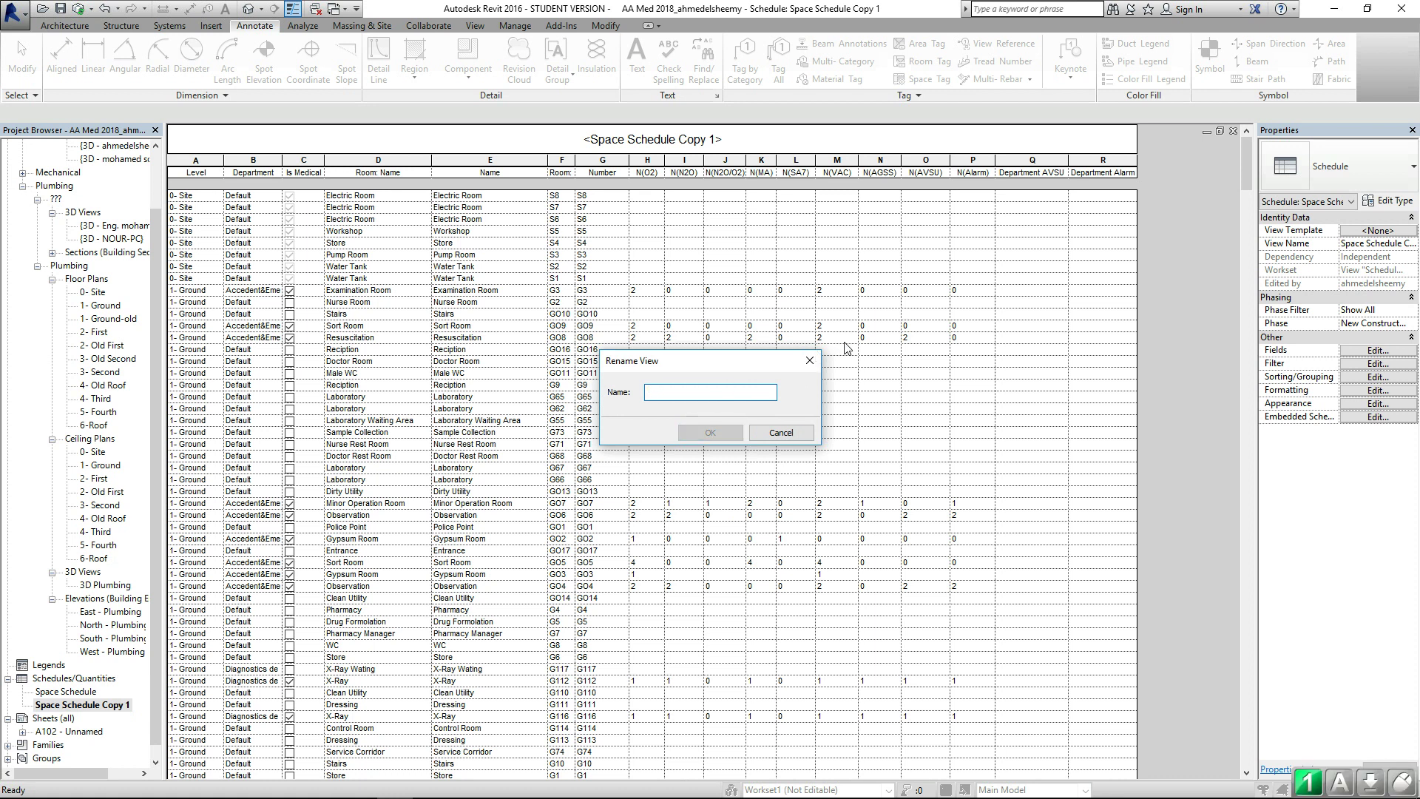
pyautogui.write('erminal U')
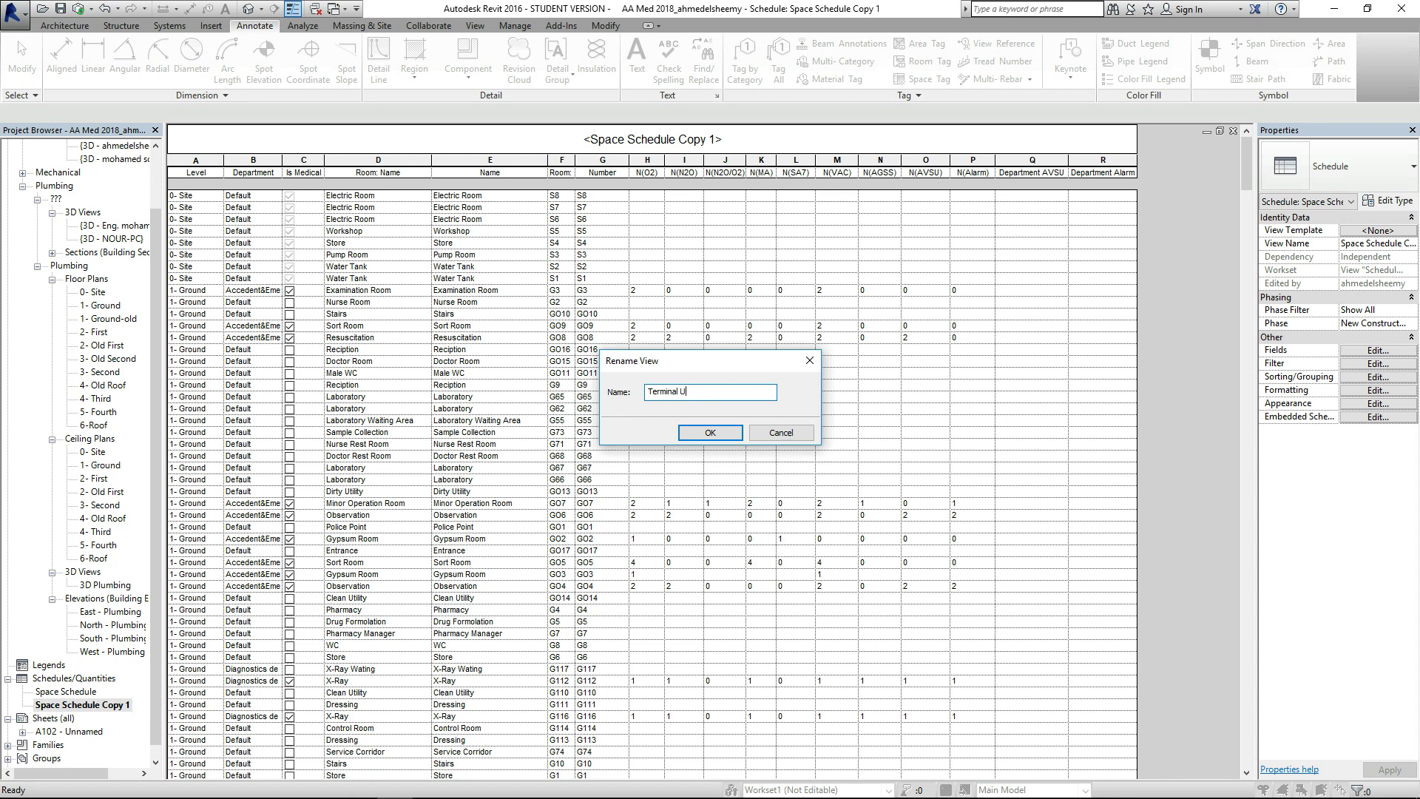
pyautogui.write('nits Counting')
pyautogui.click(720, 437)
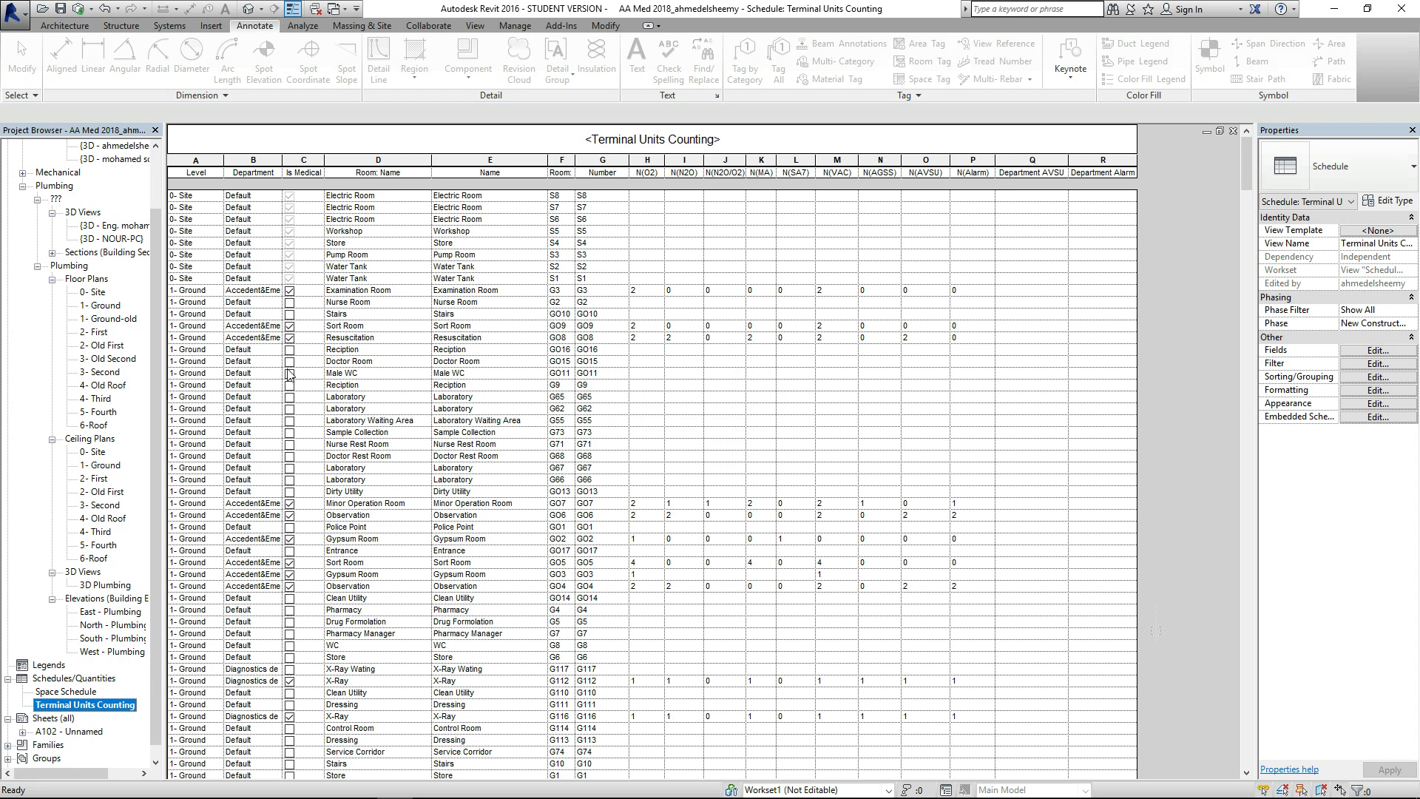
# Set N(O2), N(N2O), N(MA), N(VAC) and N(AVSU) to 1 for Resuscitation GO8 in the Terminal Units Counting schedule.
pyautogui.click(655, 339)
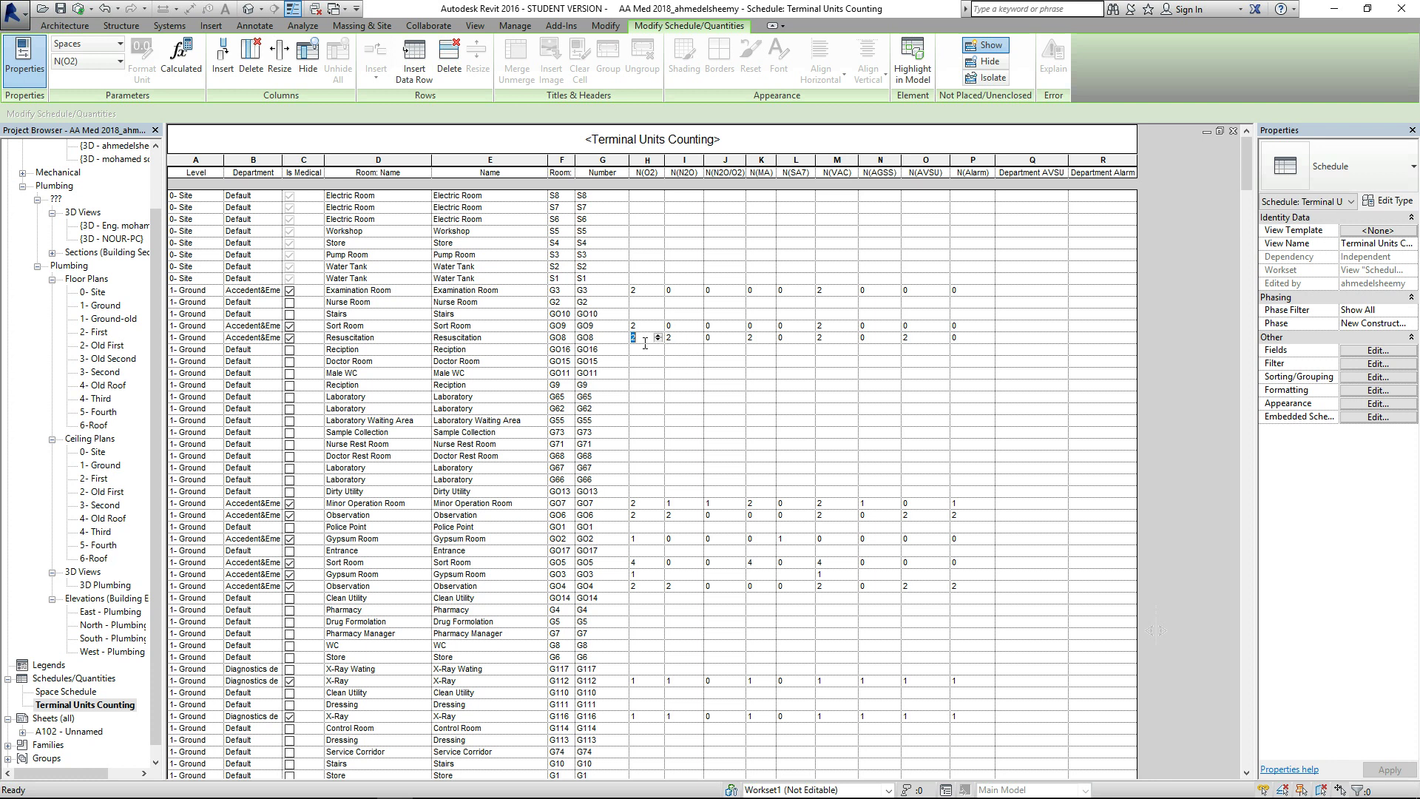
pyautogui.write('1')
pyautogui.click(687, 339)
pyautogui.write('1')
pyautogui.click(762, 340)
pyautogui.write('1')
pyautogui.click(838, 340)
pyautogui.write('1')
pyautogui.click(923, 339)
pyautogui.write('1')
pyautogui.click(884, 385)
# Synchronize the local model with the central file AA Med 2018.rvt, keeping the offered relinquish and save options.
pyautogui.click(78, 12)
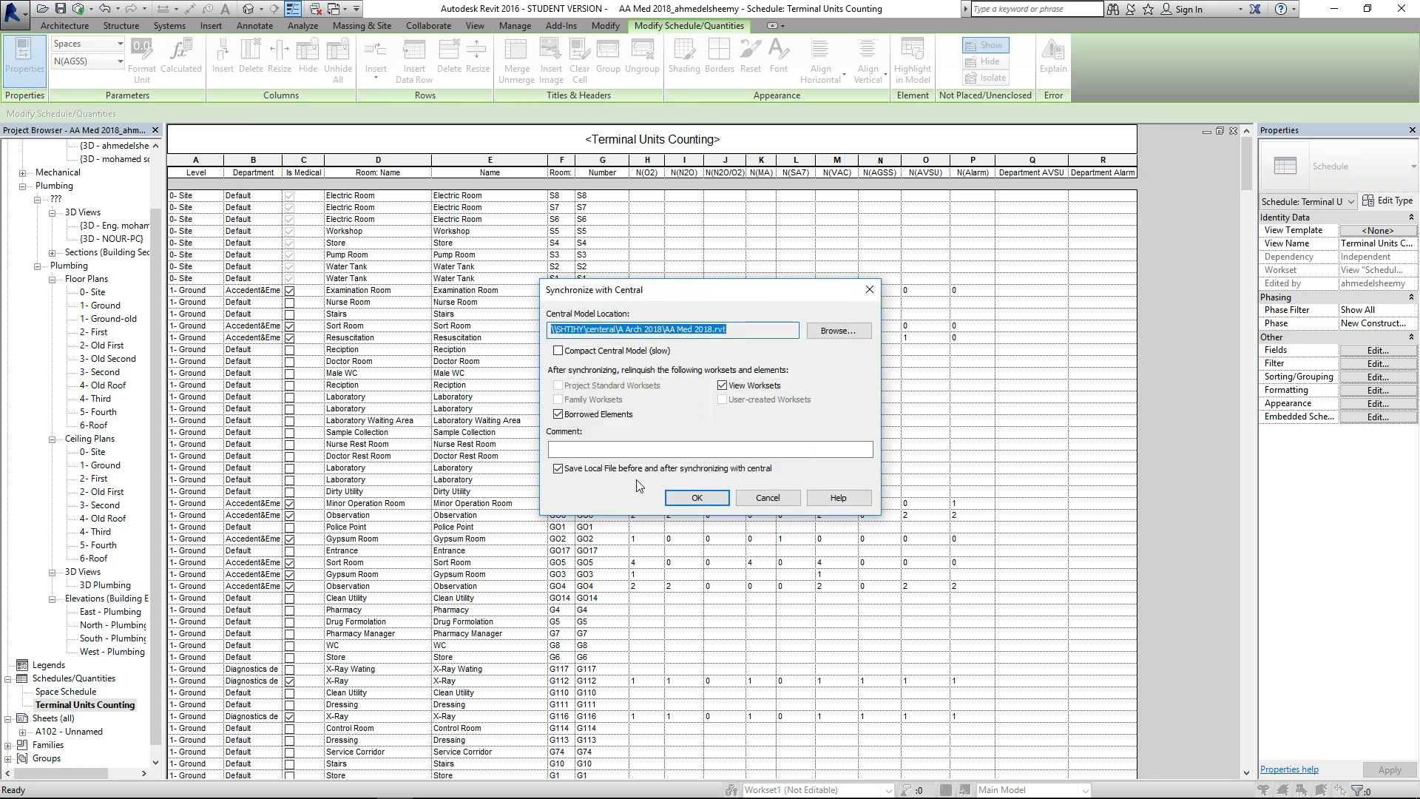
pyautogui.click(697, 498)
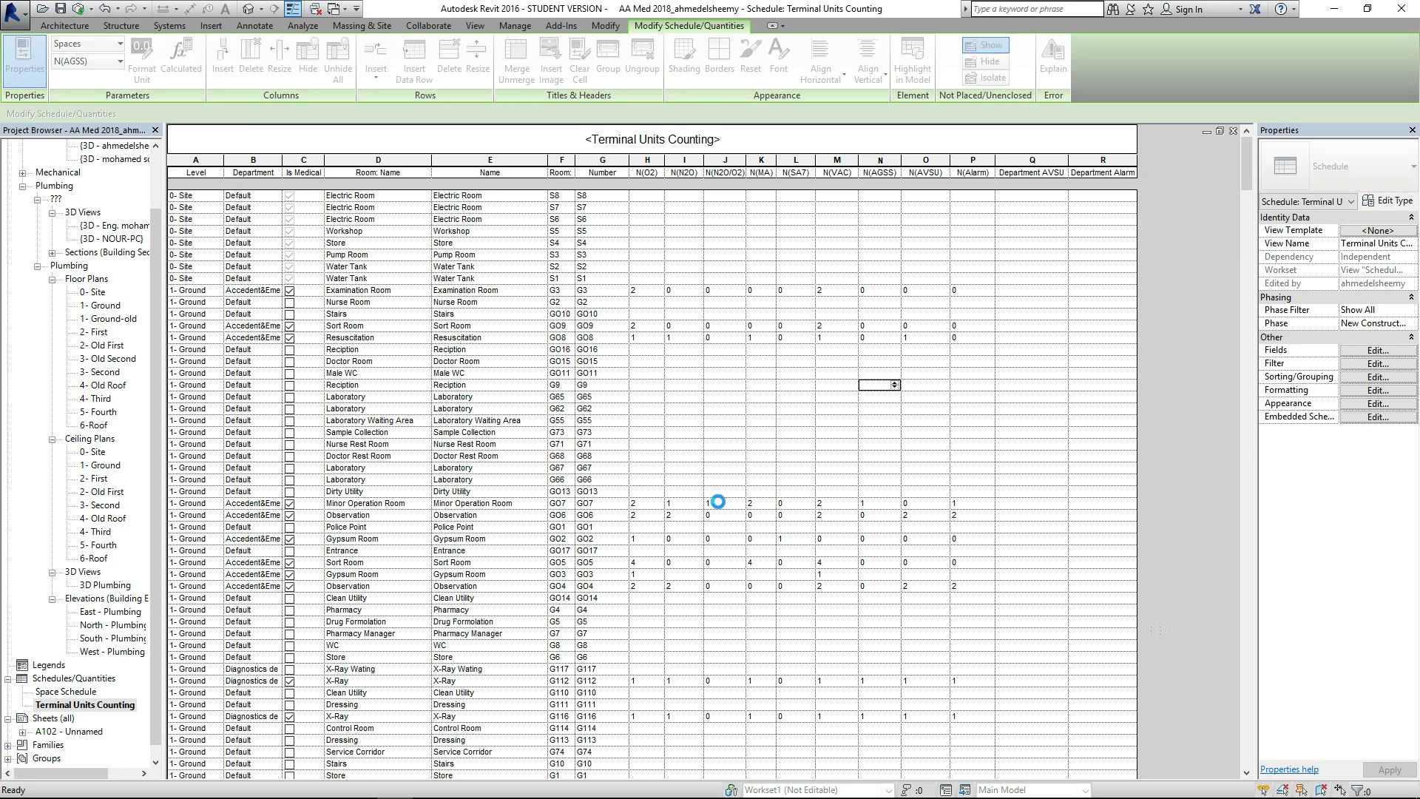